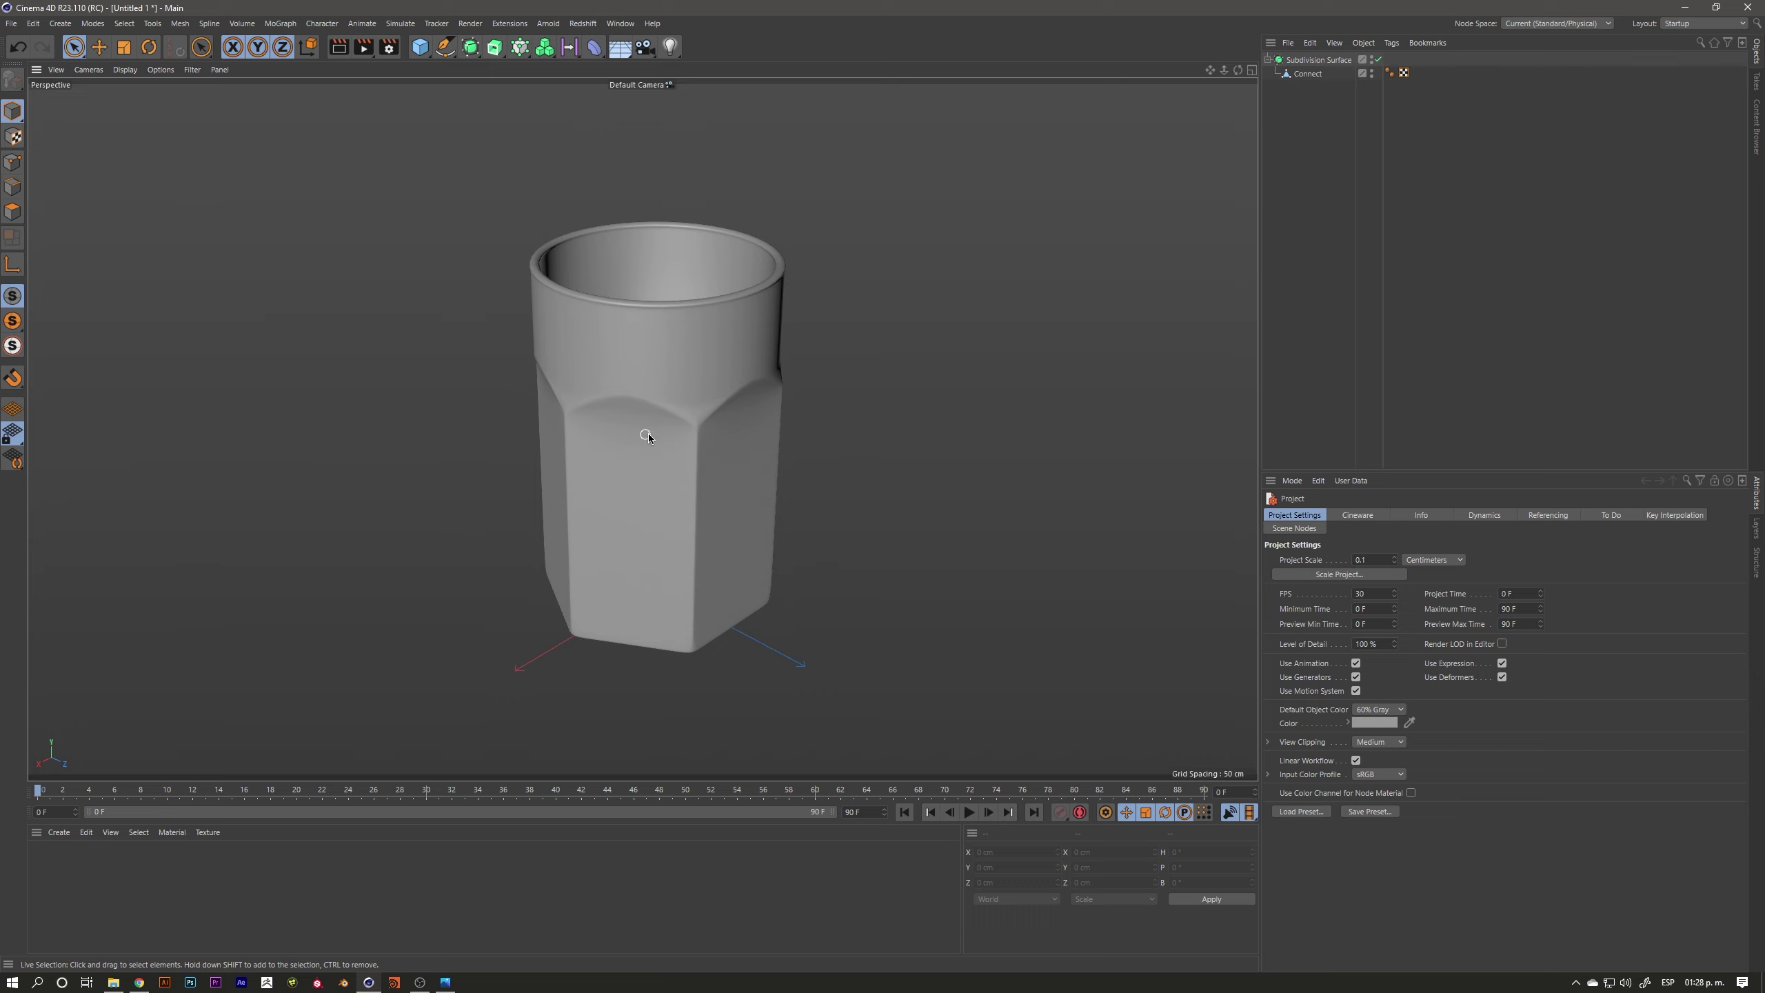
Orbit around the finished glass with wire lines shown to inspect its top rim edge loops
{"action": "left_click_drag", "start_coordinate": [648, 433], "coordinate": [652, 419], "text": "alt"}
{"action": "scroll", "coordinate": [684, 392], "scroll_direction": "up", "scroll_amount": 2}
{"action": "scroll", "coordinate": [700, 394], "scroll_direction": "up", "scroll_amount": 2}
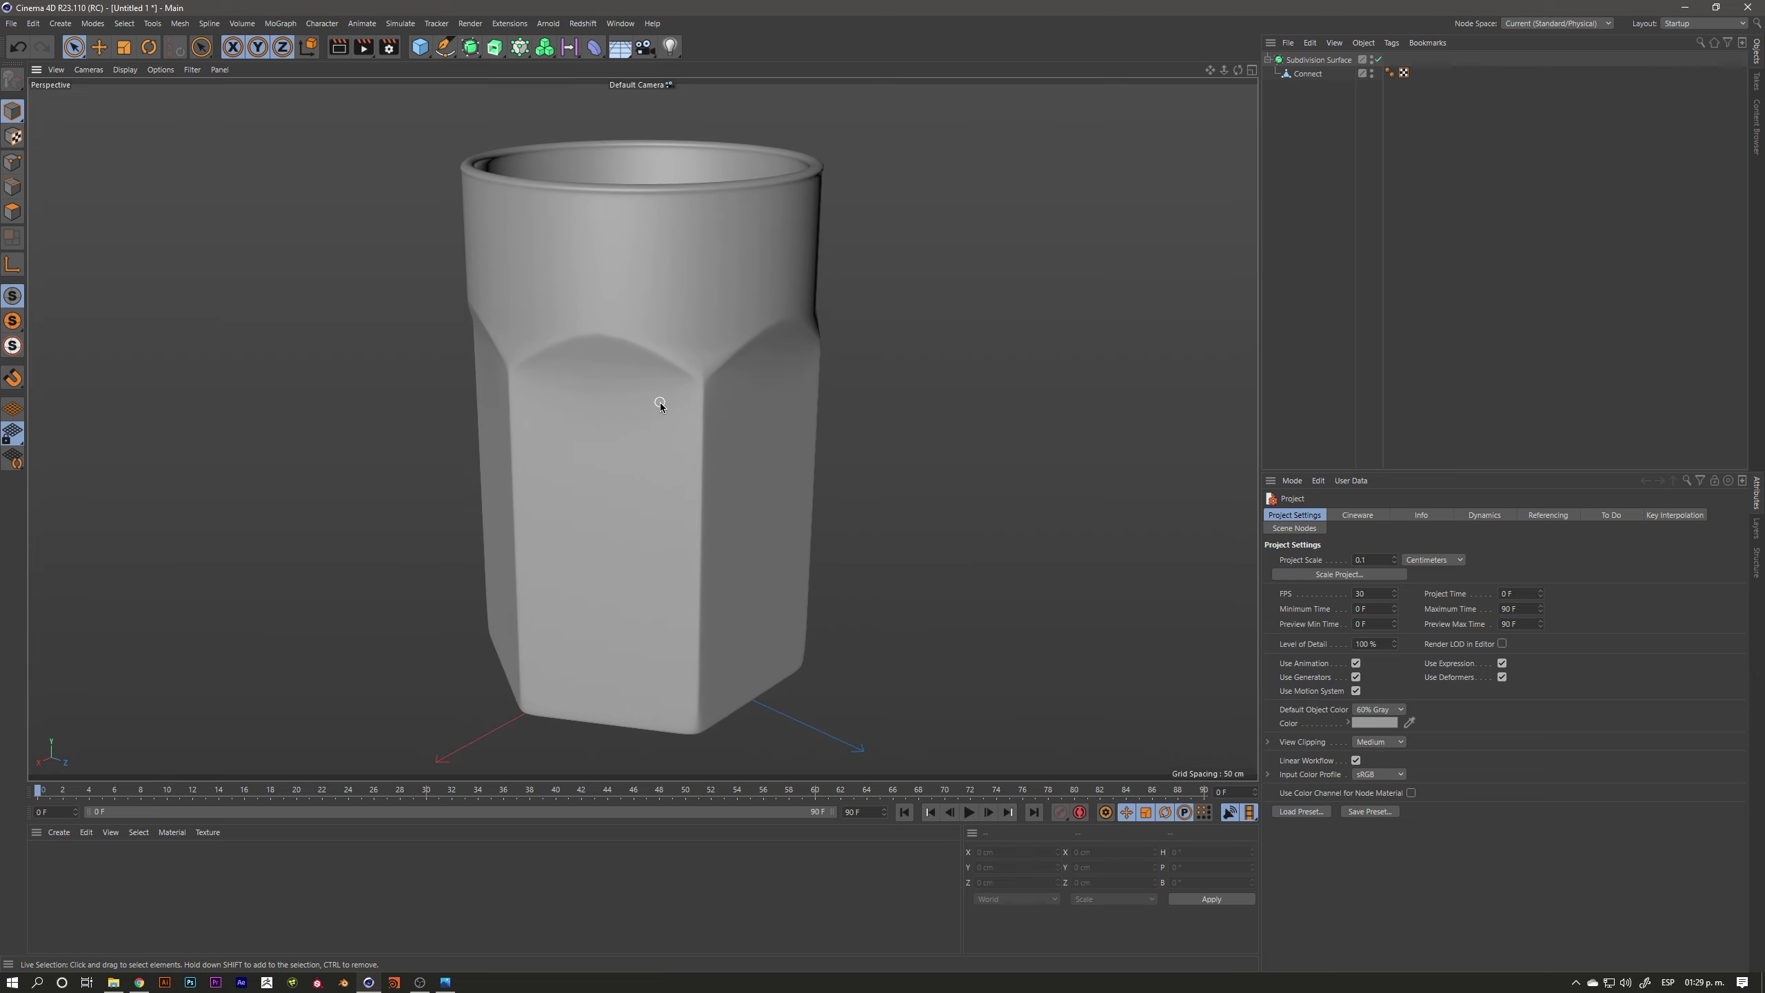
{"action": "mouse_move", "coordinate": [659, 402]}
{"action": "left_mouse_down", "text": "alt"}
{"action": "mouse_move", "coordinate": [684, 398]}
{"action": "mouse_move", "coordinate": [568, 458]}
{"action": "left_mouse_up", "text": "alt"}
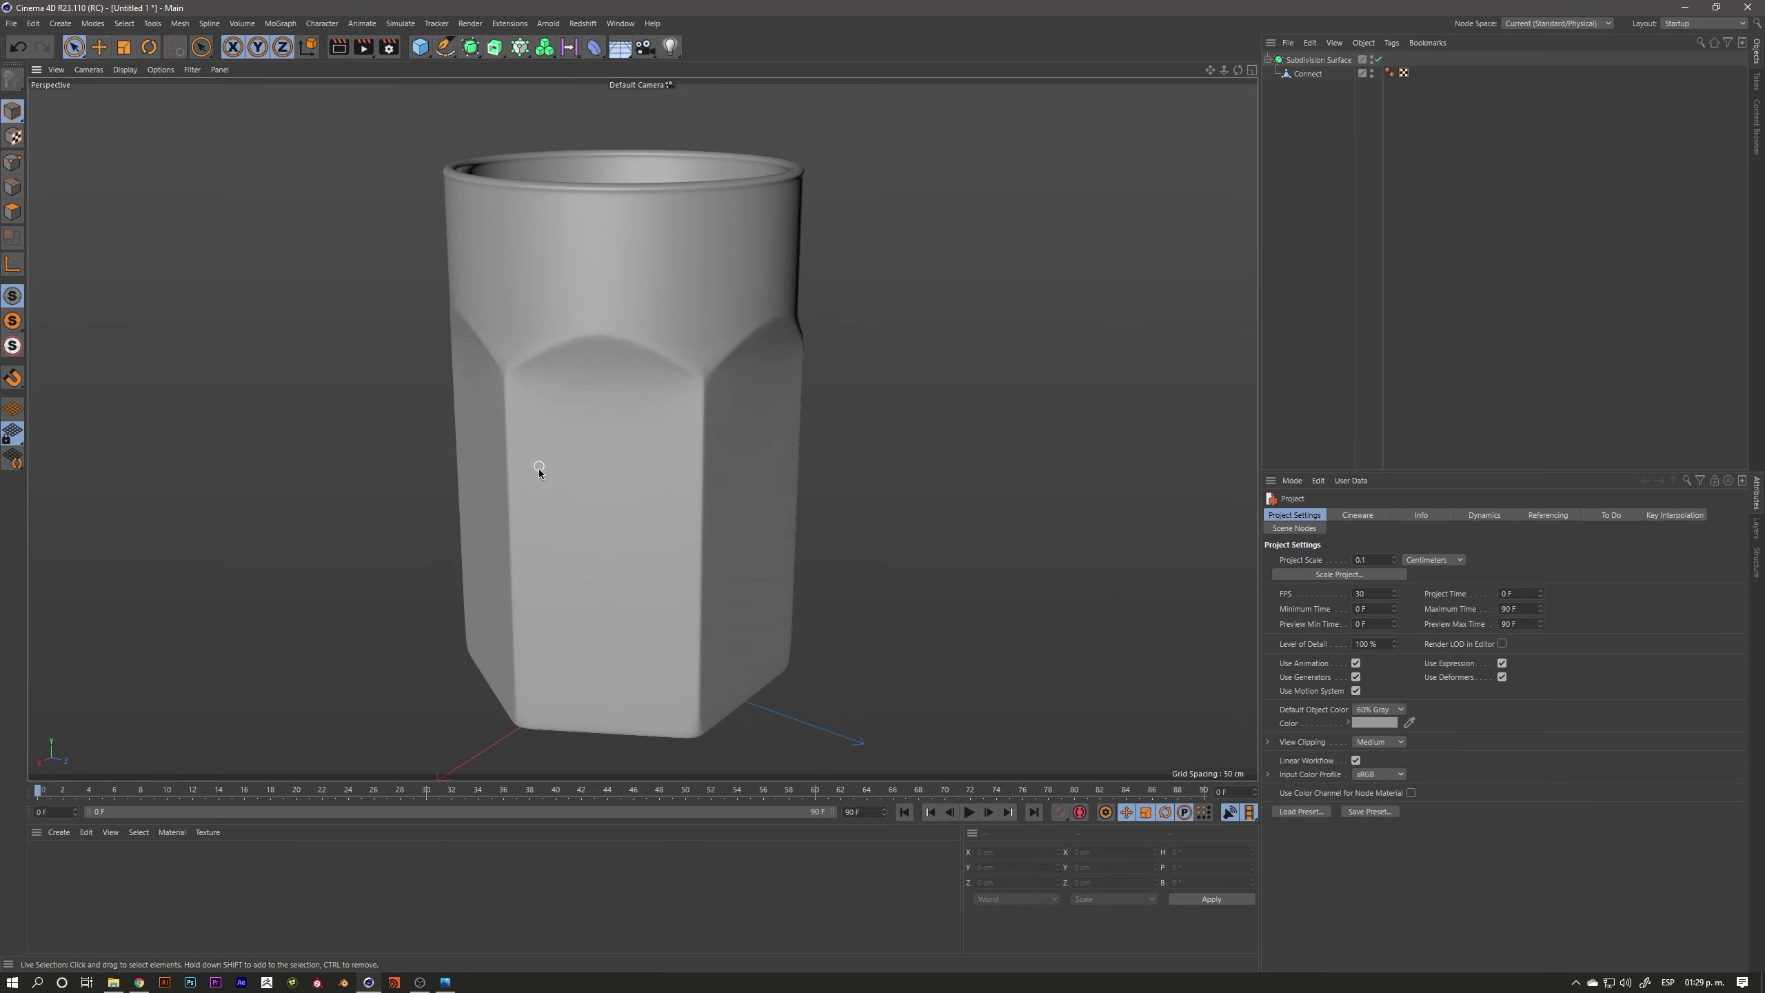
{"action": "scroll", "coordinate": [539, 461], "scroll_direction": "up", "scroll_amount": 3}
{"action": "scroll", "coordinate": [612, 446], "scroll_direction": "up", "scroll_amount": 2}
{"action": "left_click_drag", "start_coordinate": [747, 451], "coordinate": [719, 433], "text": "alt"}
{"action": "key", "text": "n"}
{"action": "key", "text": "b"}
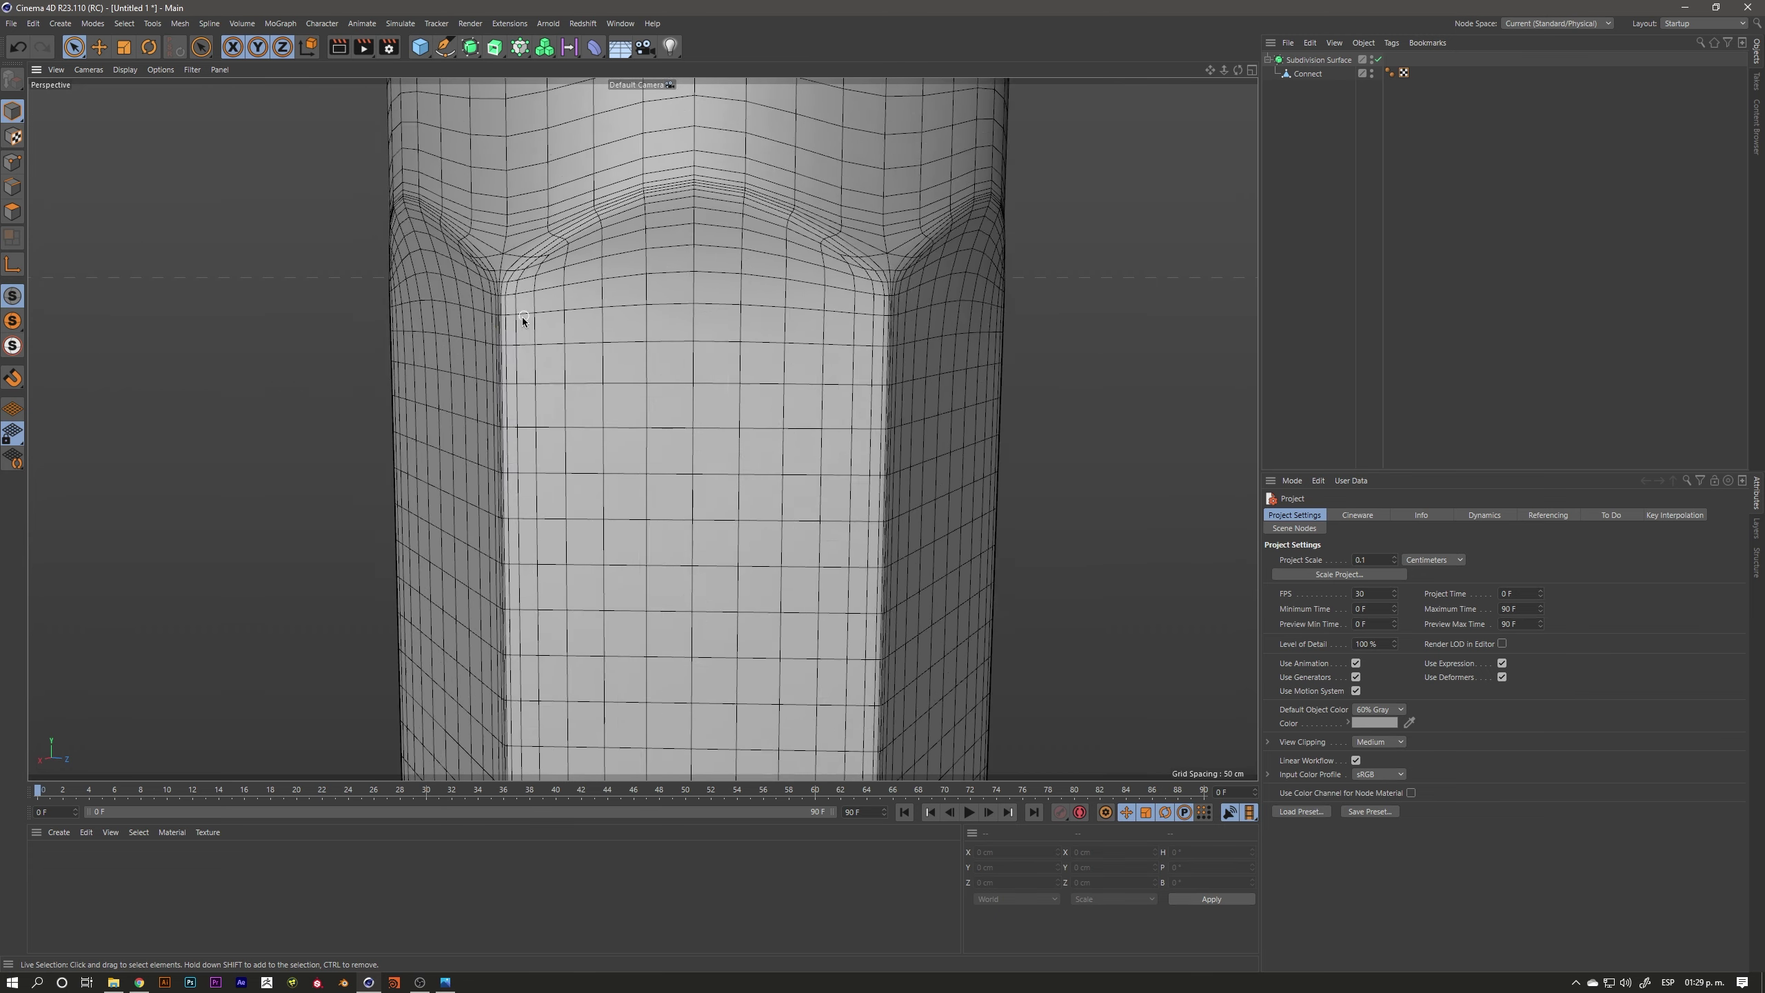
{"action": "left_click_drag", "start_coordinate": [519, 327], "coordinate": [512, 317], "text": "alt"}
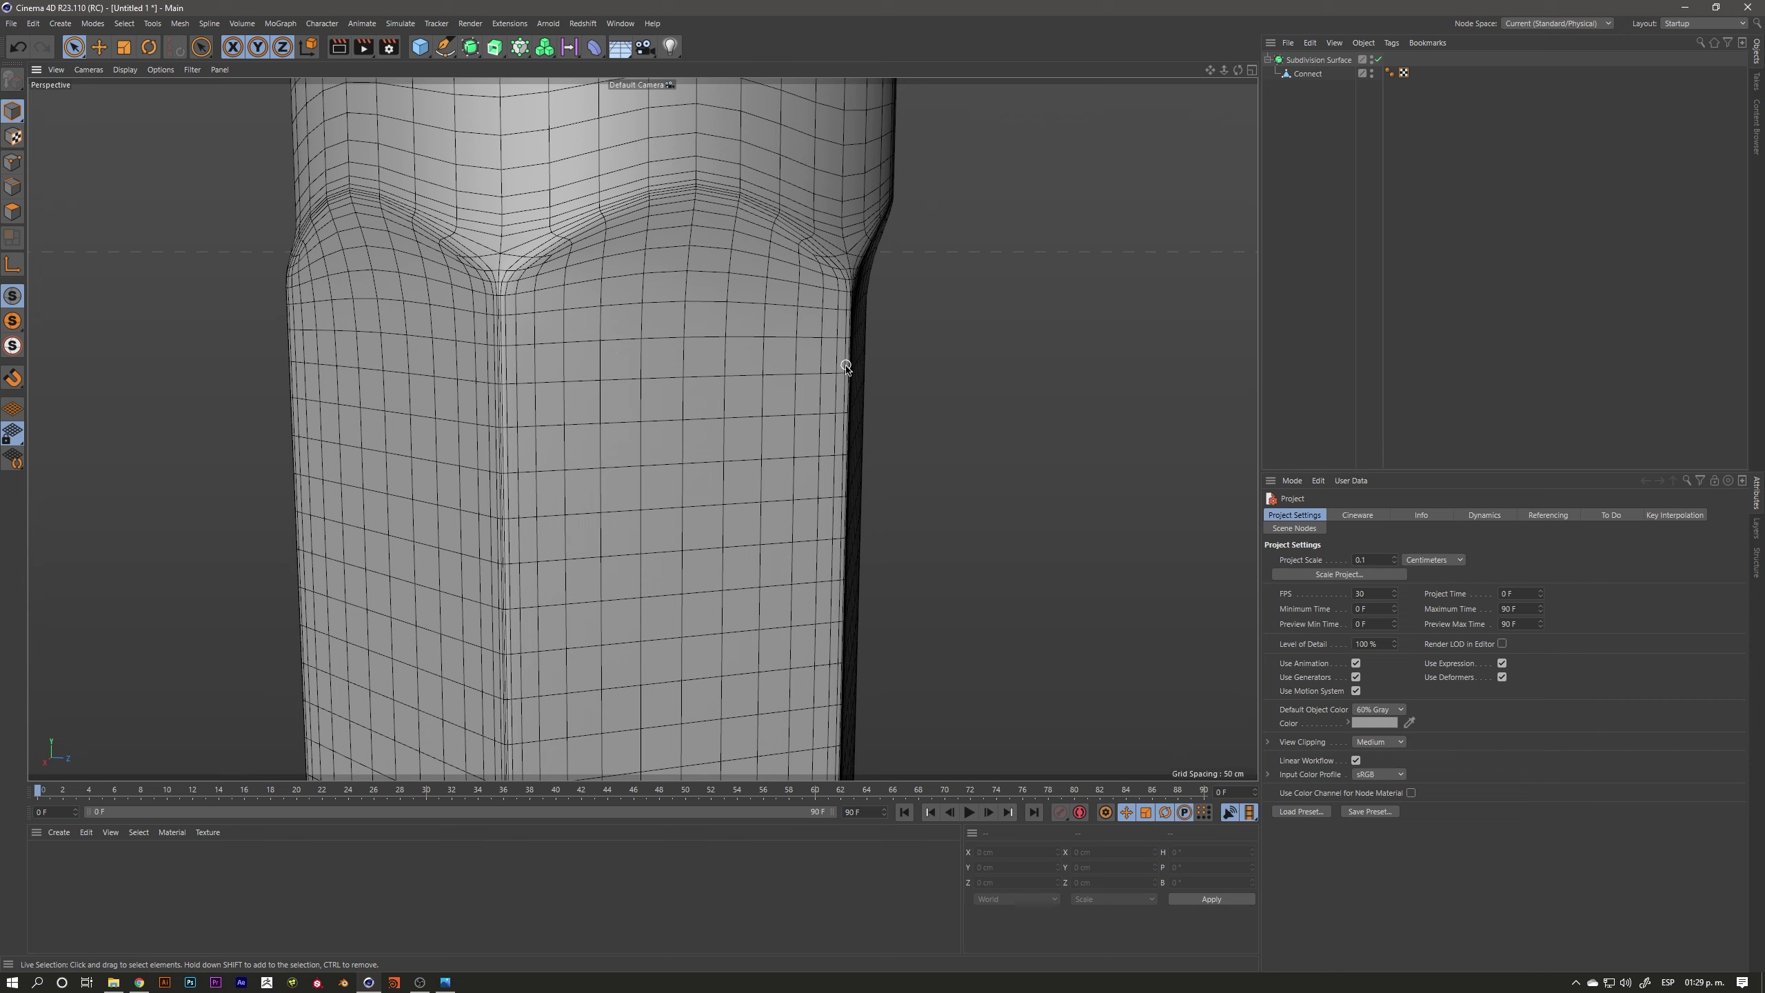
{"action": "middle_click_drag", "start_coordinate": [845, 366], "coordinate": [805, 349], "text": "alt"}
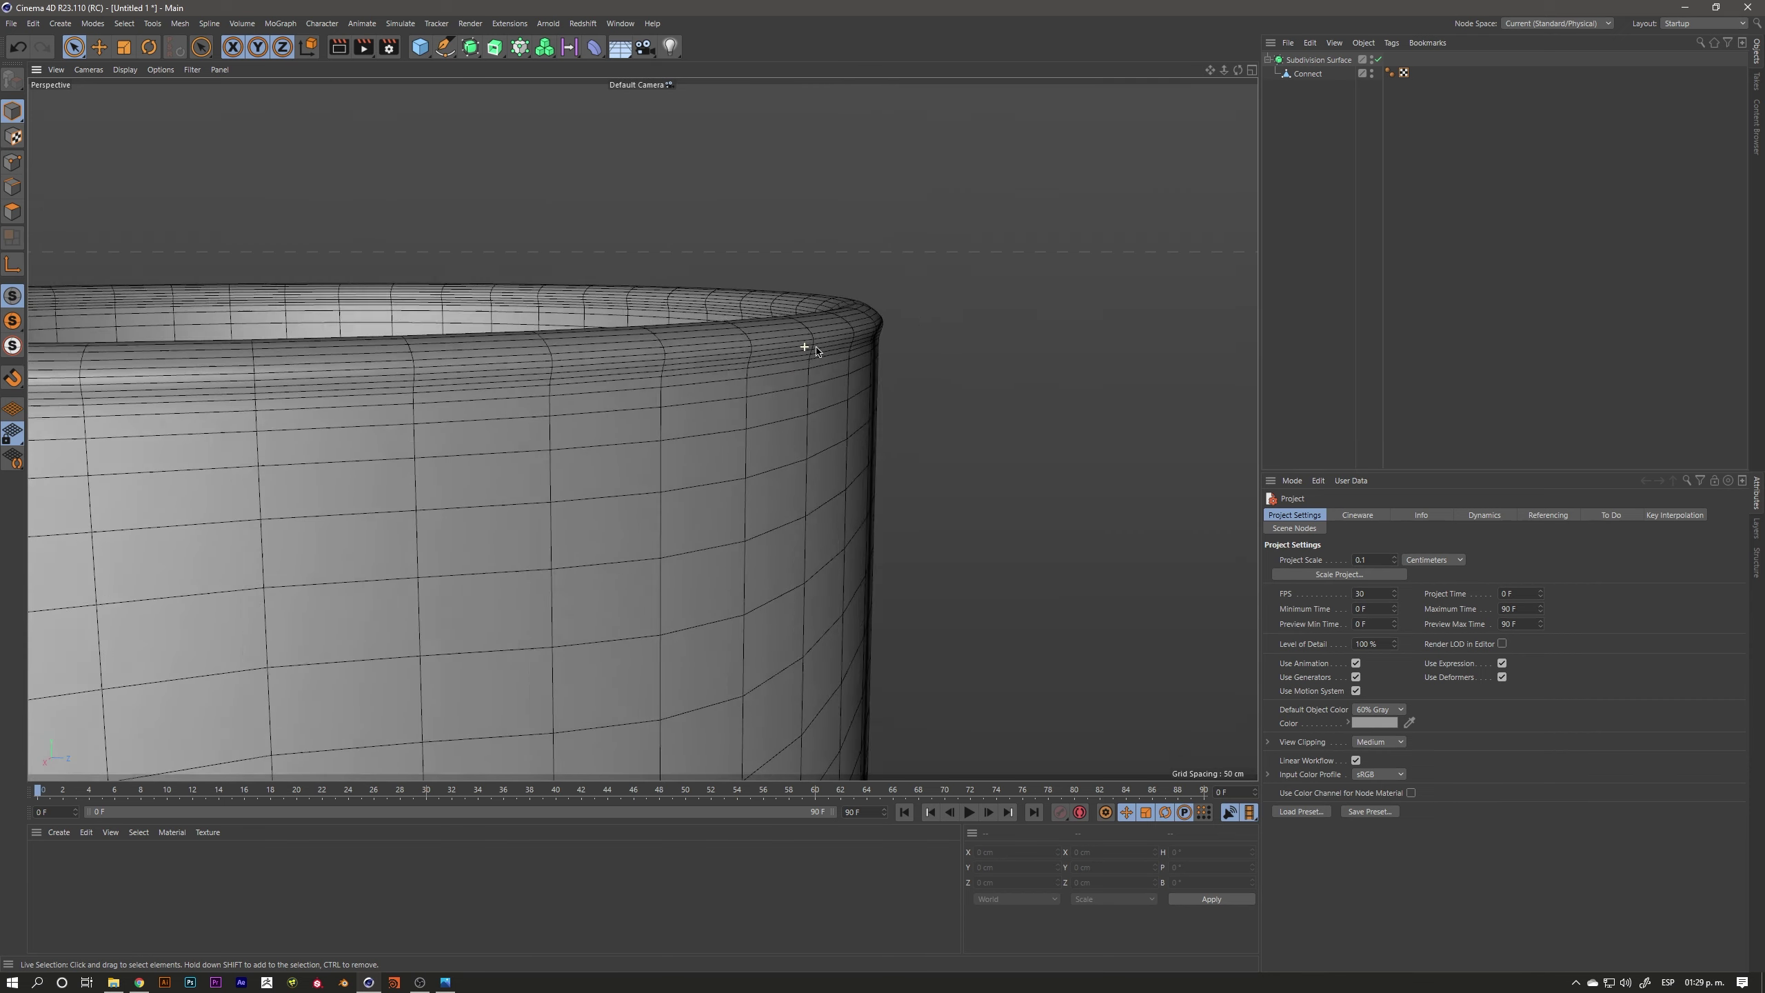
{"action": "left_click_drag", "start_coordinate": [804, 349], "coordinate": [843, 340], "text": "alt"}
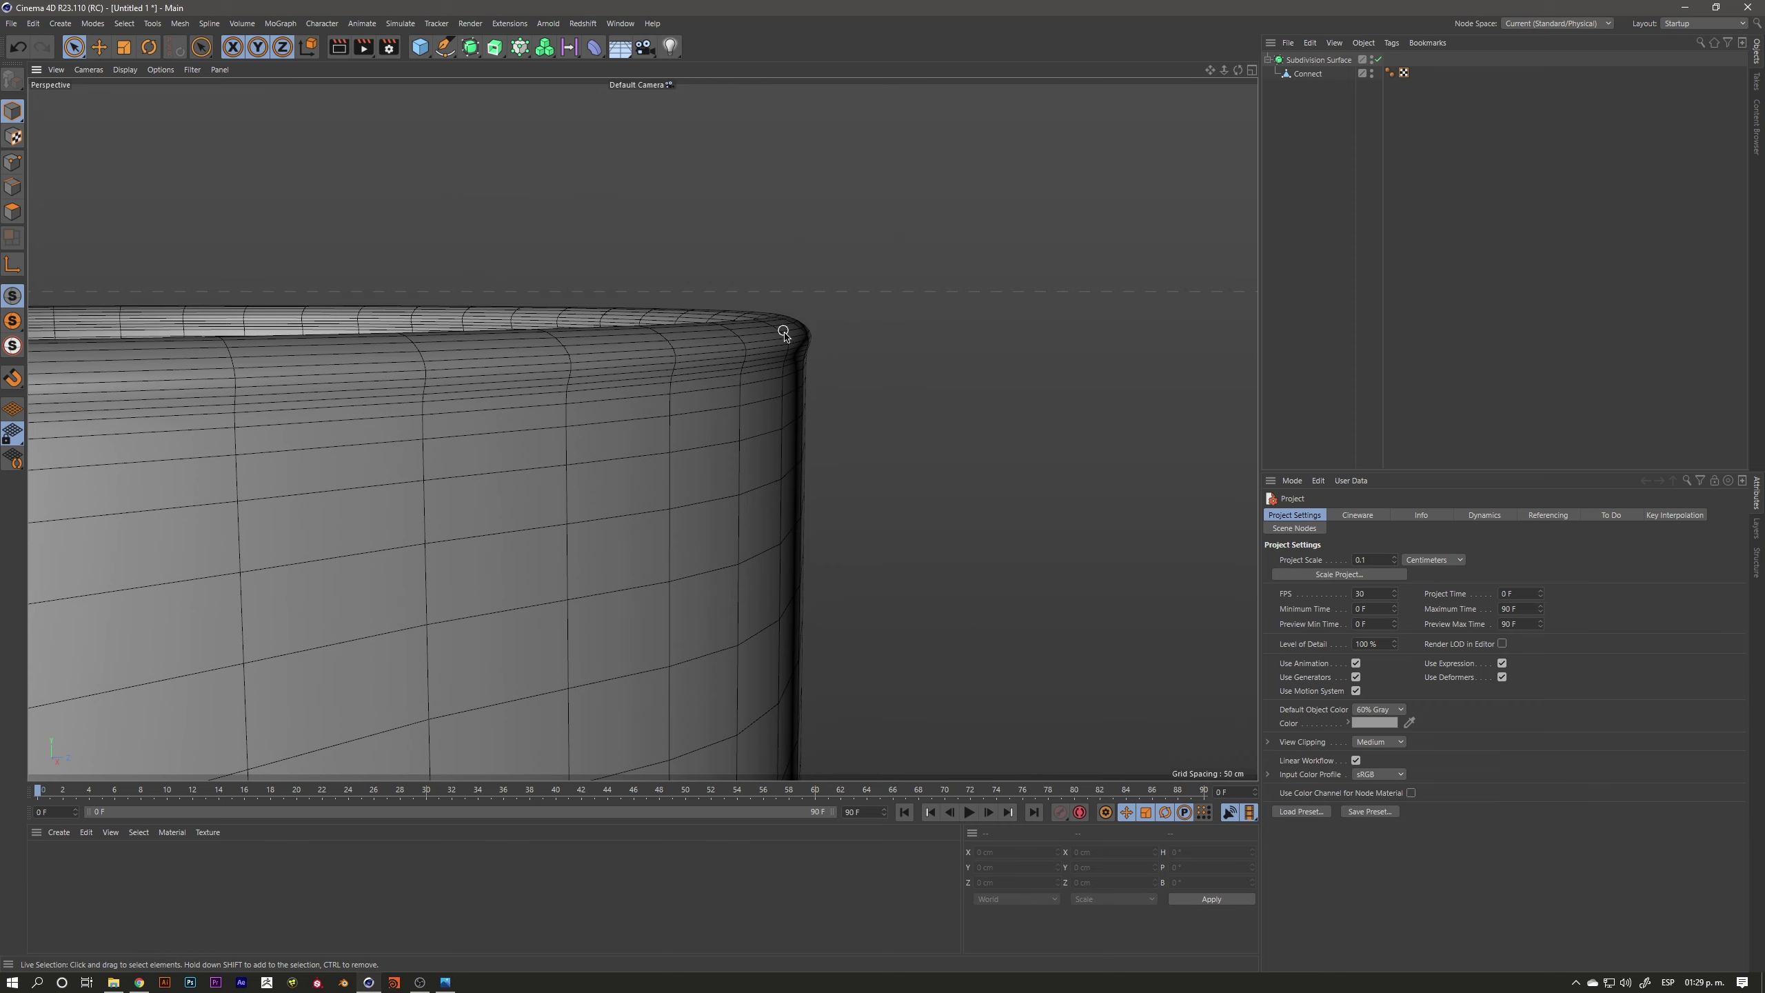
Inspect the glass base in wireframe from below, then return to smooth shading
{"action": "scroll", "coordinate": [778, 351], "scroll_direction": "down", "scroll_amount": 3}
{"action": "scroll", "coordinate": [778, 351], "scroll_direction": "down", "scroll_amount": 2}
{"action": "mouse_move", "coordinate": [579, 517]}
{"action": "left_mouse_down", "text": "alt"}
{"action": "mouse_move", "coordinate": [685, 406]}
{"action": "mouse_move", "coordinate": [632, 394]}
{"action": "left_mouse_up", "text": "alt"}
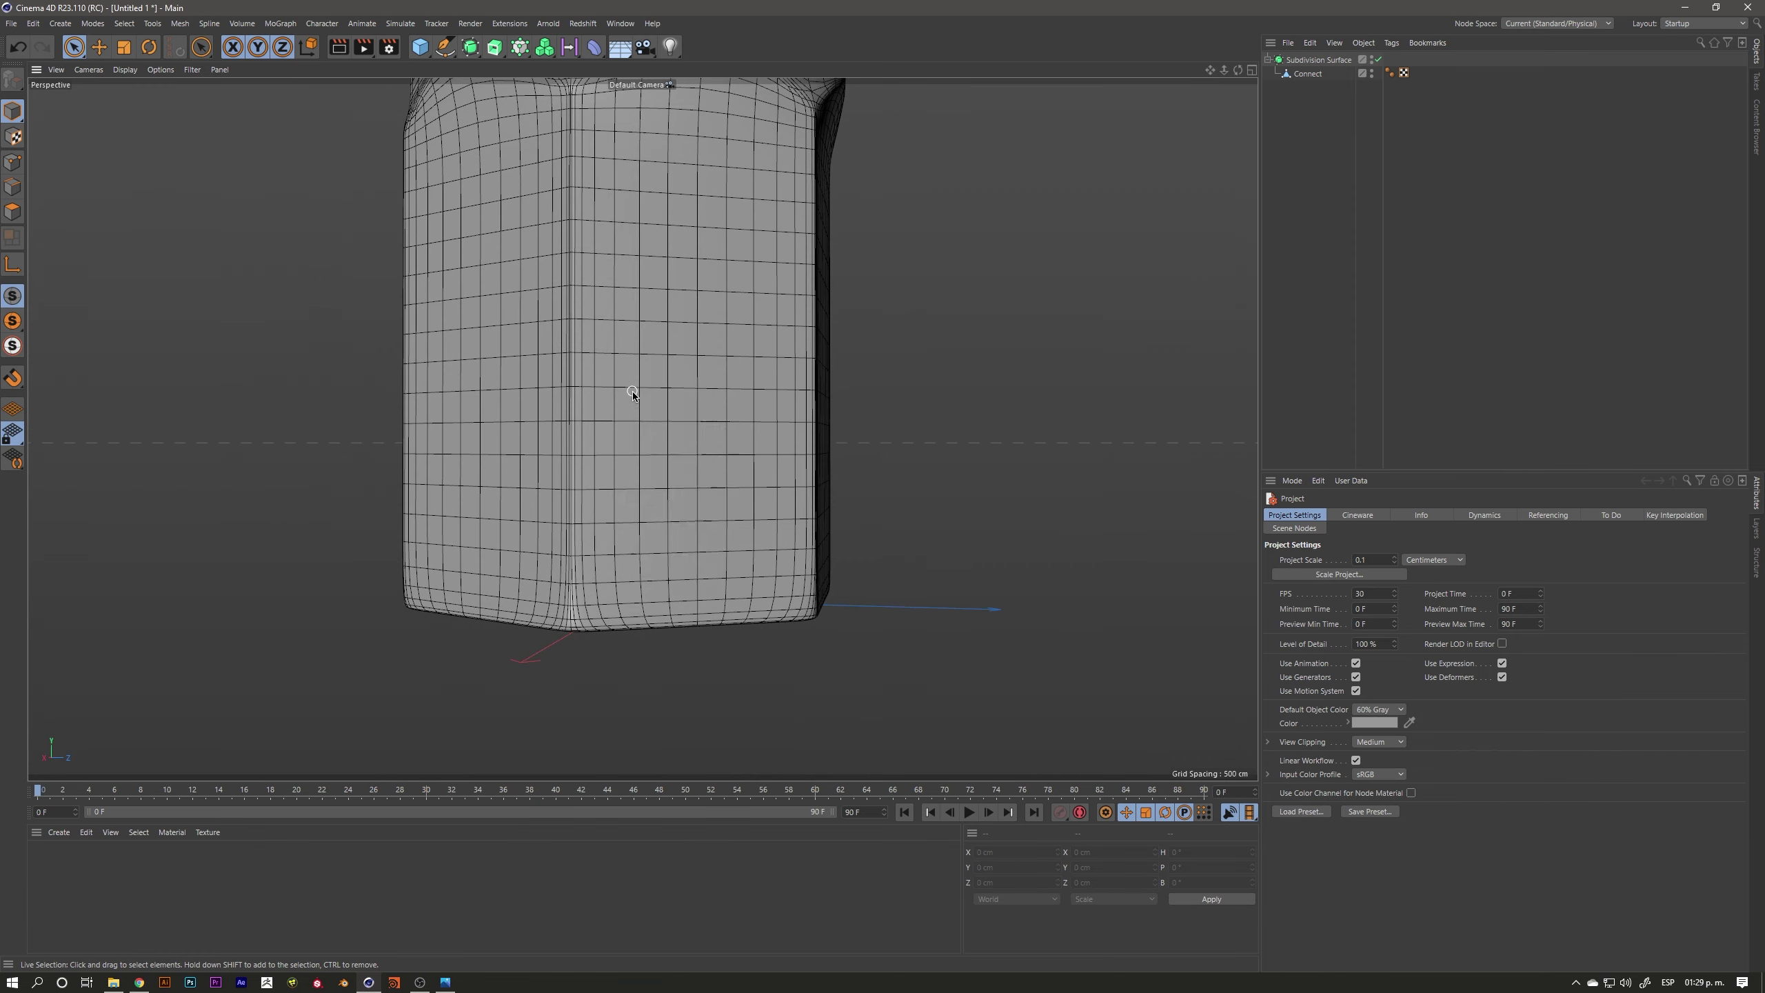
{"action": "key", "text": "n"}
{"action": "key", "text": "g"}
{"action": "mouse_move", "coordinate": [721, 557]}
{"action": "left_mouse_down", "text": "alt"}
{"action": "mouse_move", "coordinate": [631, 552]}
{"action": "mouse_move", "coordinate": [630, 520]}
{"action": "mouse_move", "coordinate": [677, 515]}
{"action": "mouse_move", "coordinate": [580, 509]}
{"action": "left_mouse_up", "text": "alt"}
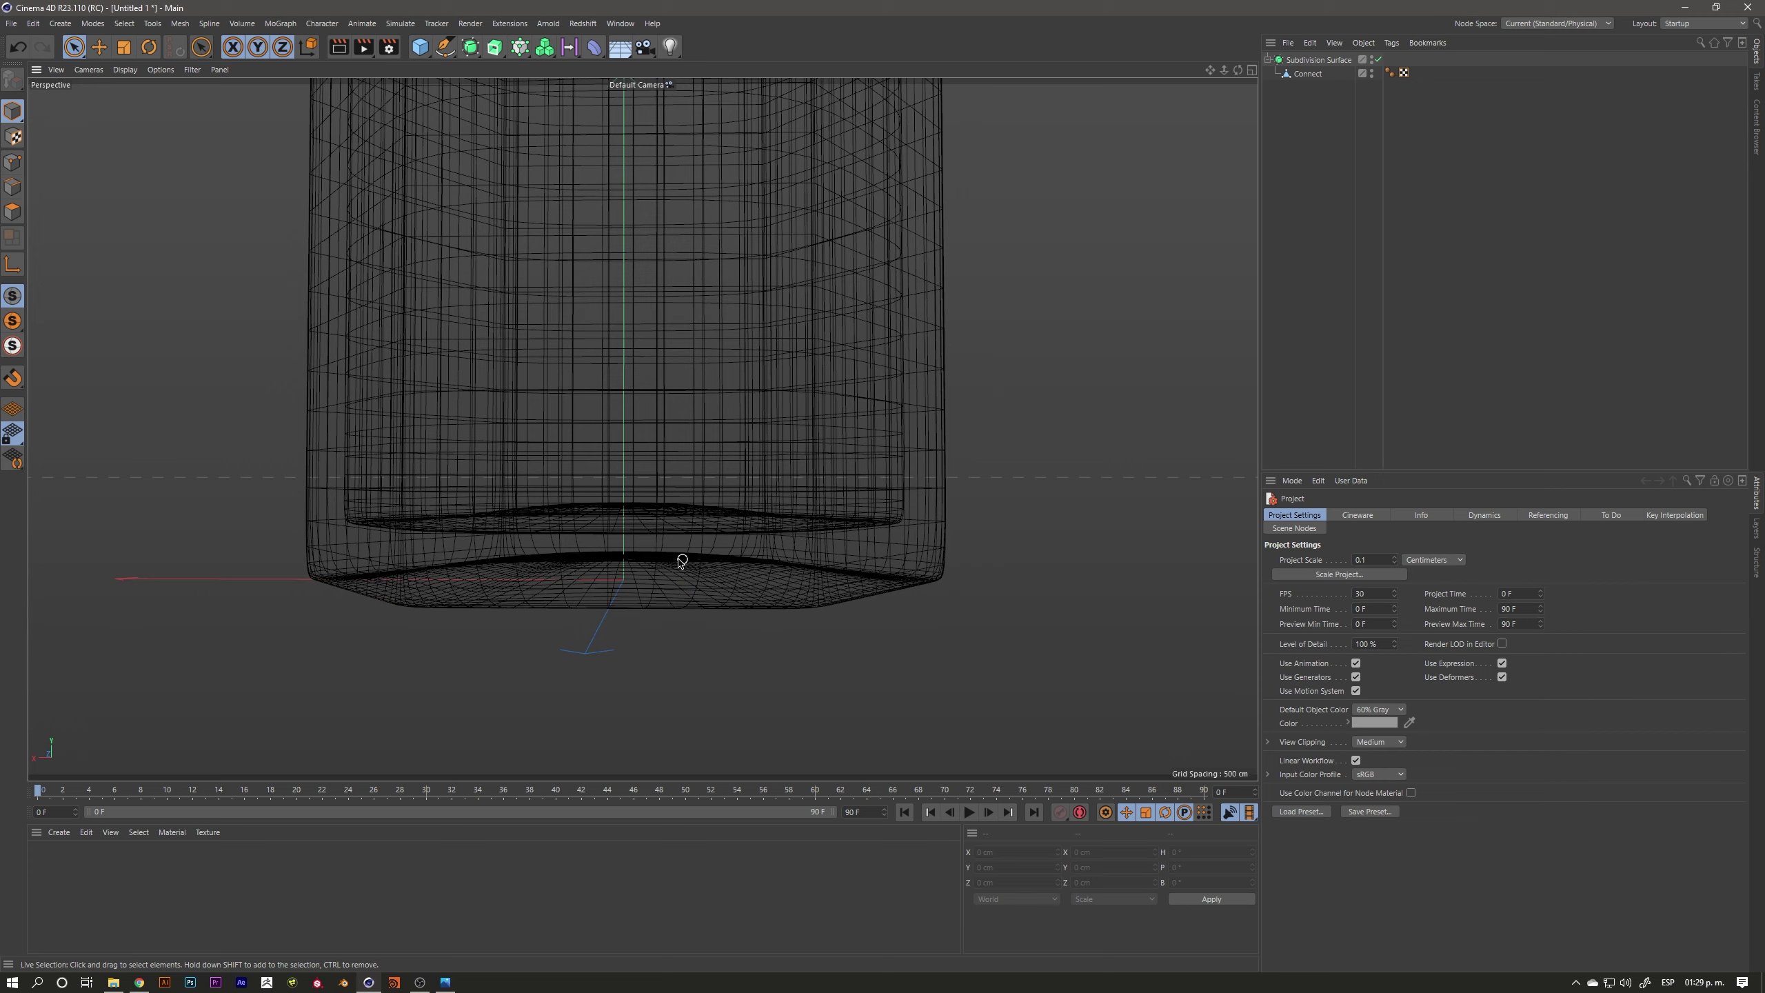
{"action": "scroll", "coordinate": [689, 530], "scroll_direction": "down", "scroll_amount": 5}
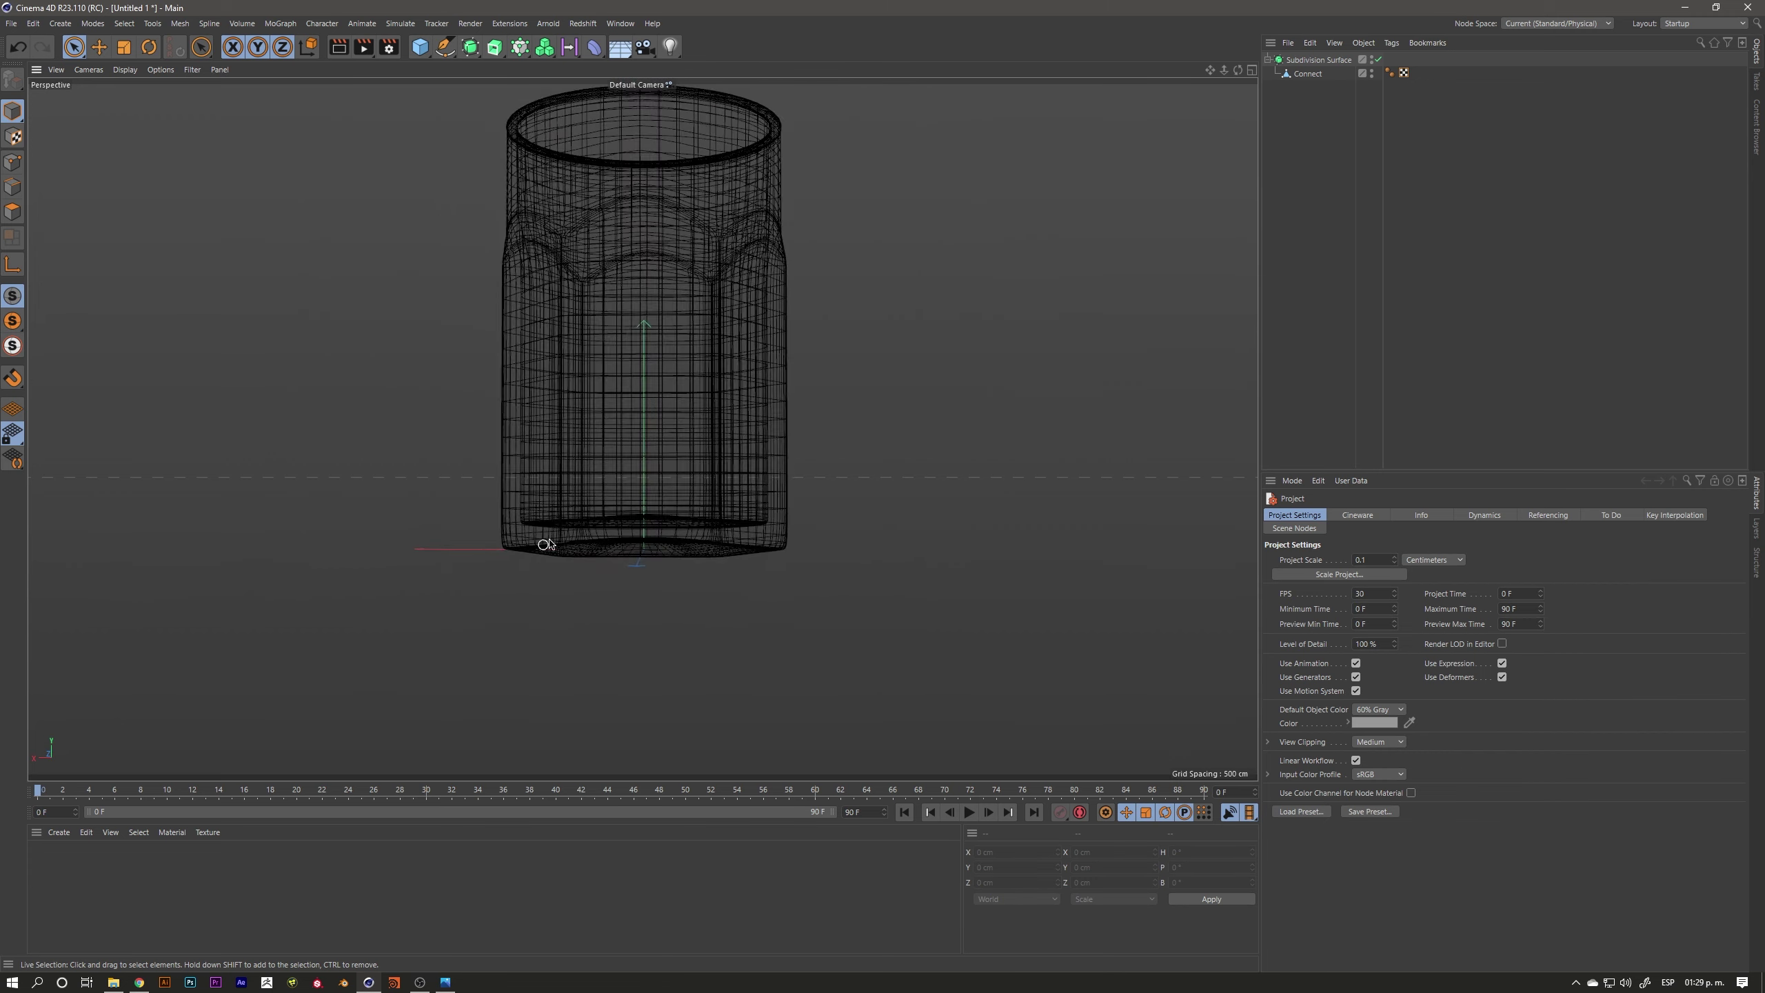
{"action": "left_click_drag", "start_coordinate": [695, 325], "coordinate": [684, 419], "text": "alt"}
{"action": "key", "text": "n"}
{"action": "key", "text": "a"}
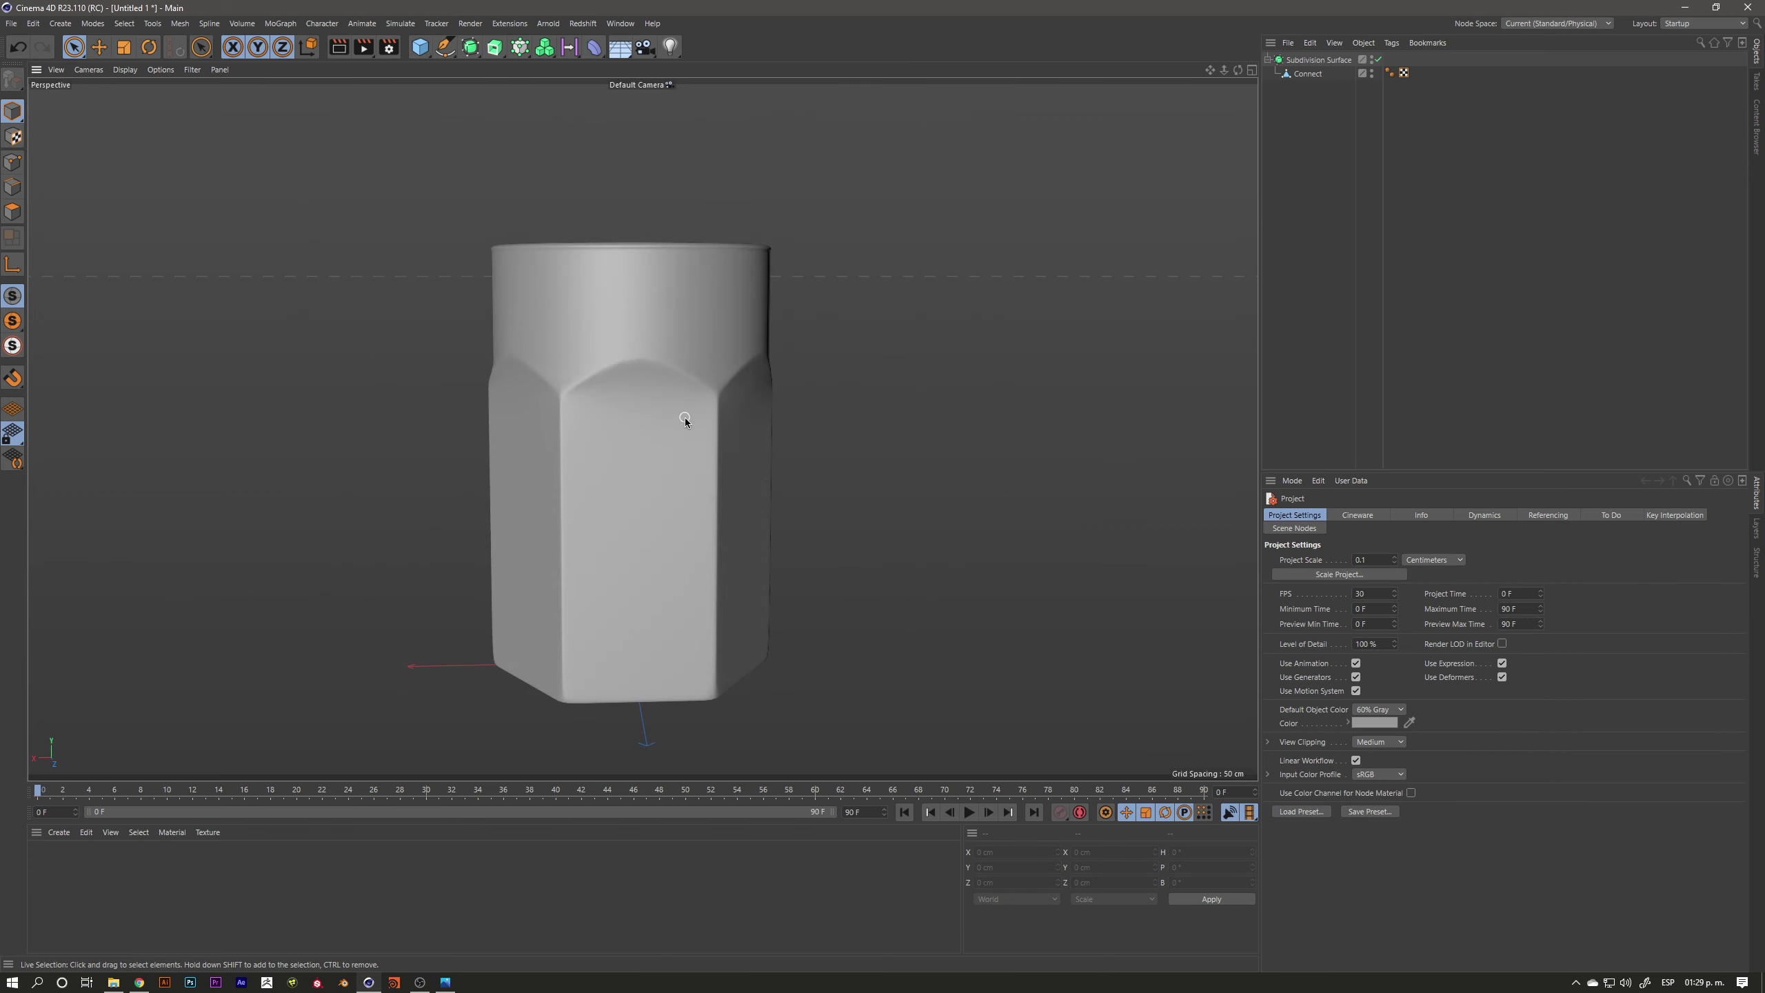
{"action": "mouse_move", "coordinate": [613, 304]}
{"action": "left_mouse_down", "text": "alt"}
{"action": "mouse_move", "coordinate": [637, 331]}
{"action": "mouse_move", "coordinate": [624, 350]}
{"action": "mouse_move", "coordinate": [637, 325]}
{"action": "mouse_move", "coordinate": [578, 314]}
{"action": "mouse_move", "coordinate": [751, 300]}
{"action": "left_mouse_up", "text": "alt"}
{"action": "left_click_drag", "start_coordinate": [605, 316], "coordinate": [516, 370], "text": "alt"}
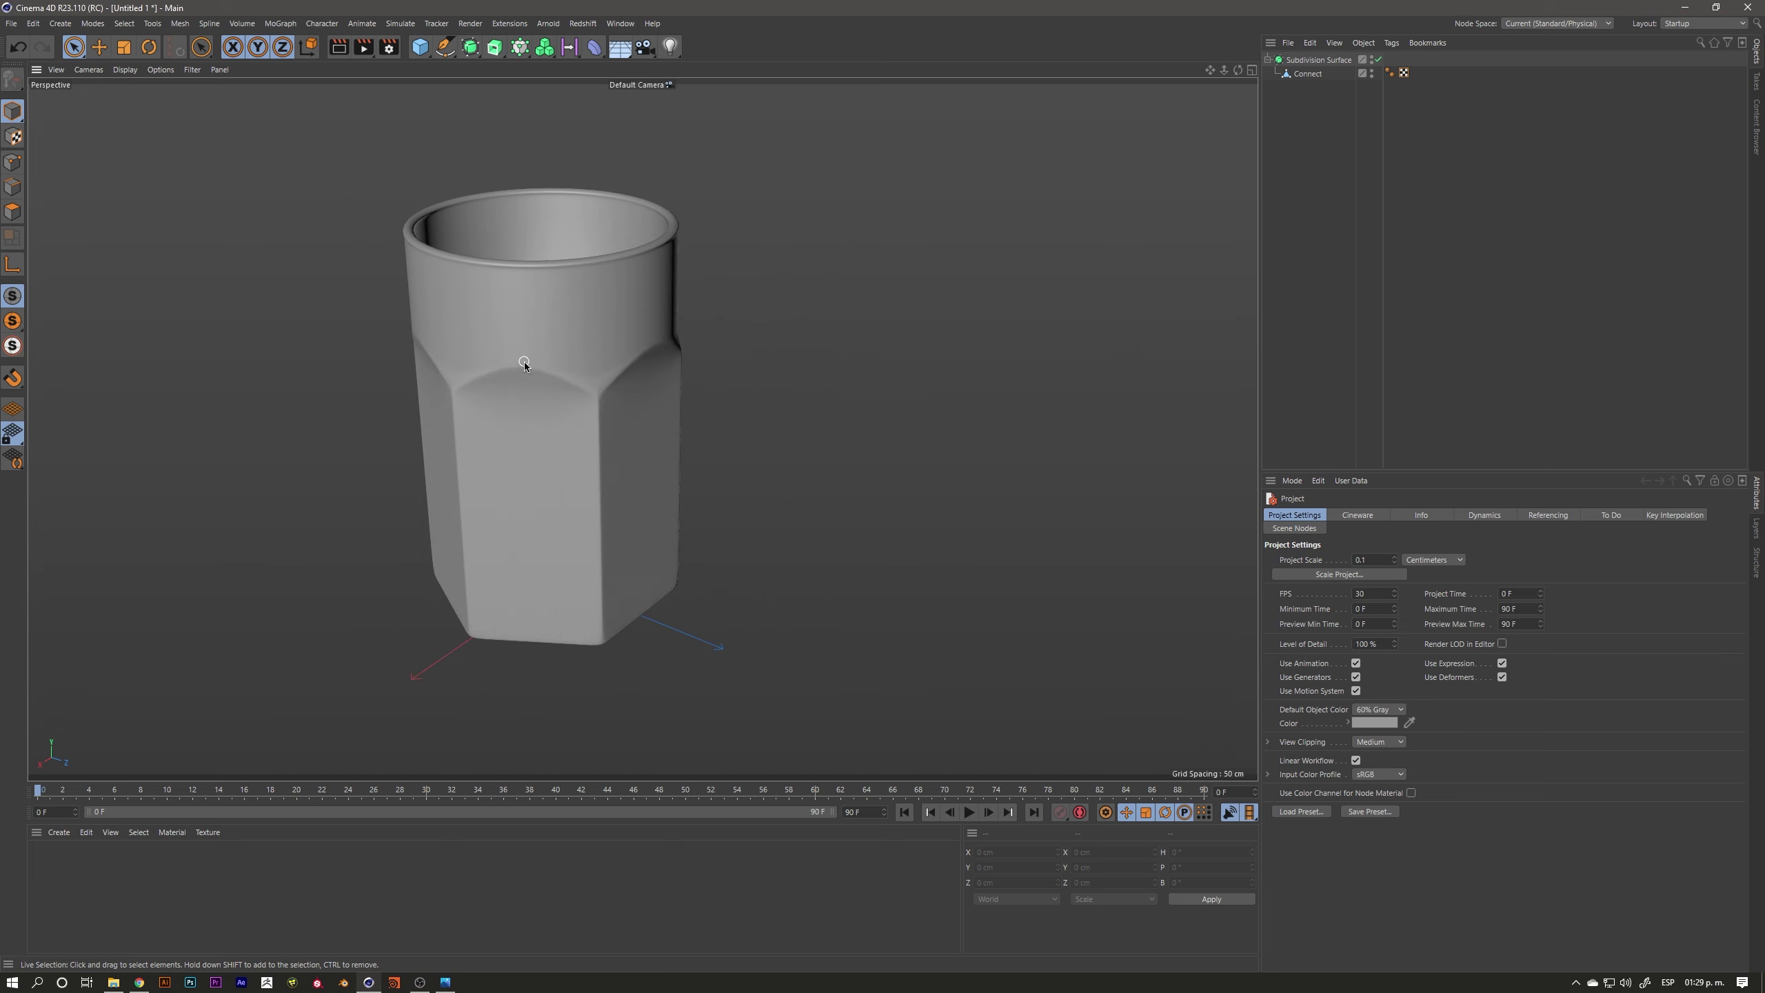
Start a new project with a six-sided n-Side spline on XZ, extruded into a prism
{"action": "left_click", "coordinate": [11, 23]}
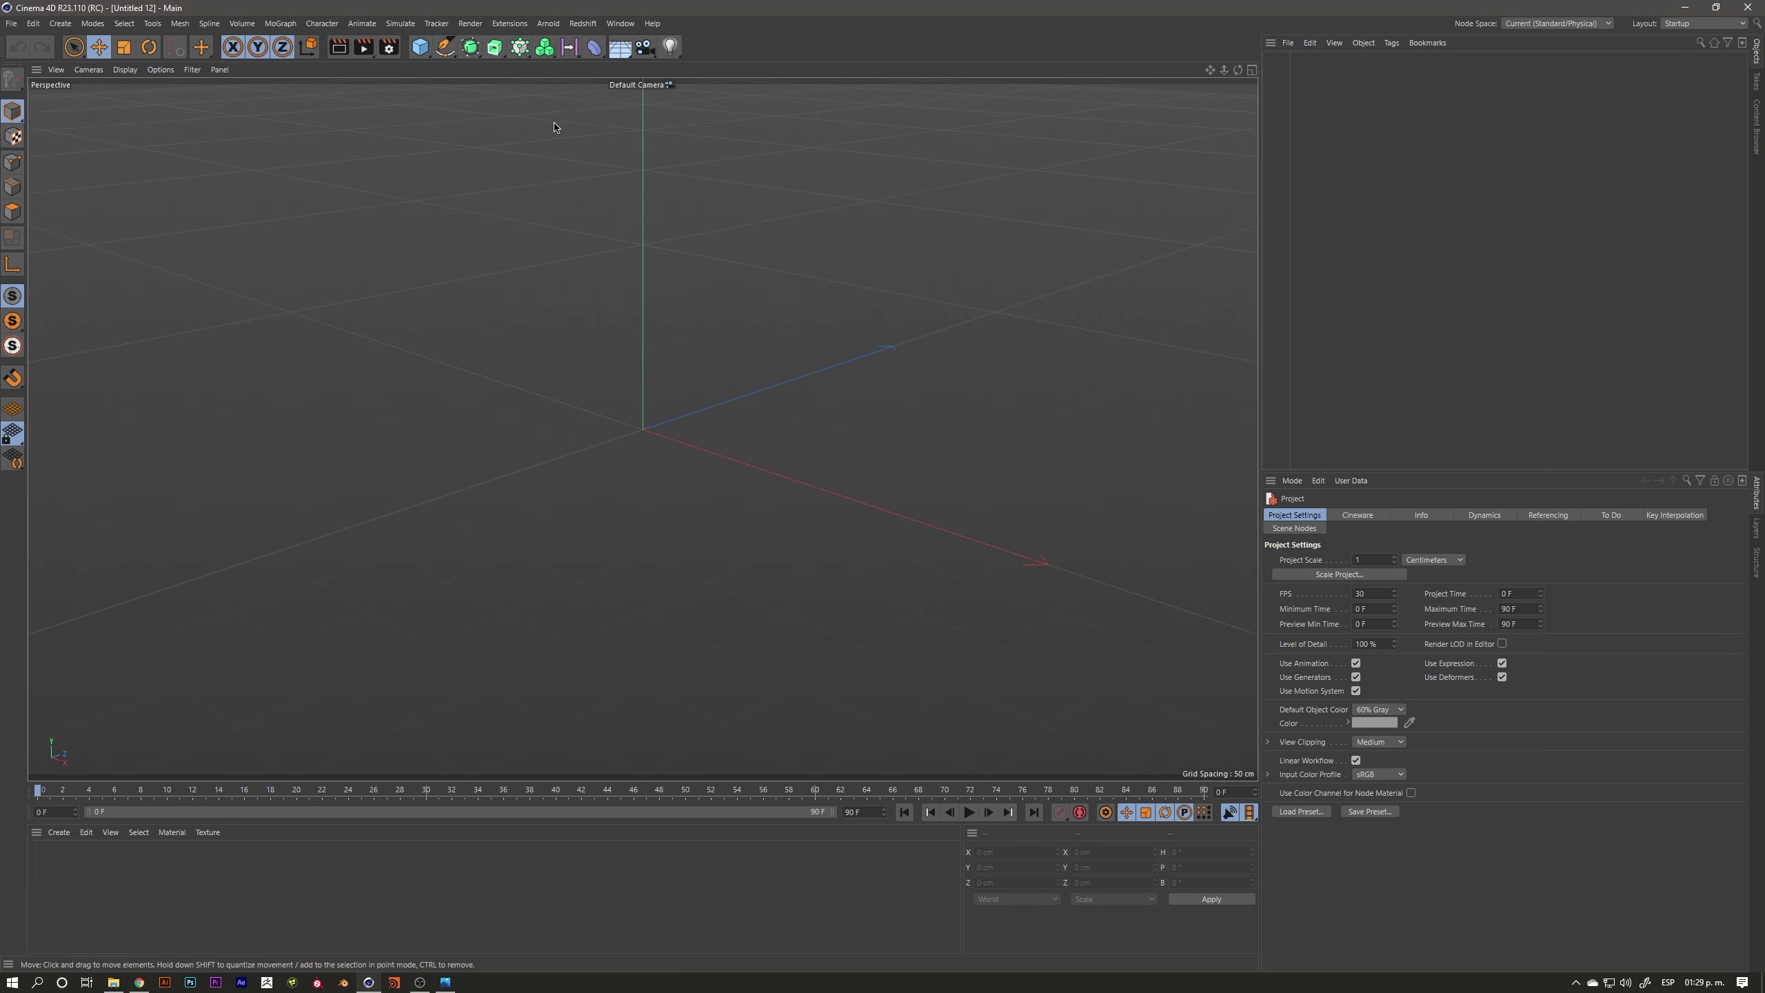
{"action": "left_click", "coordinate": [445, 46]}
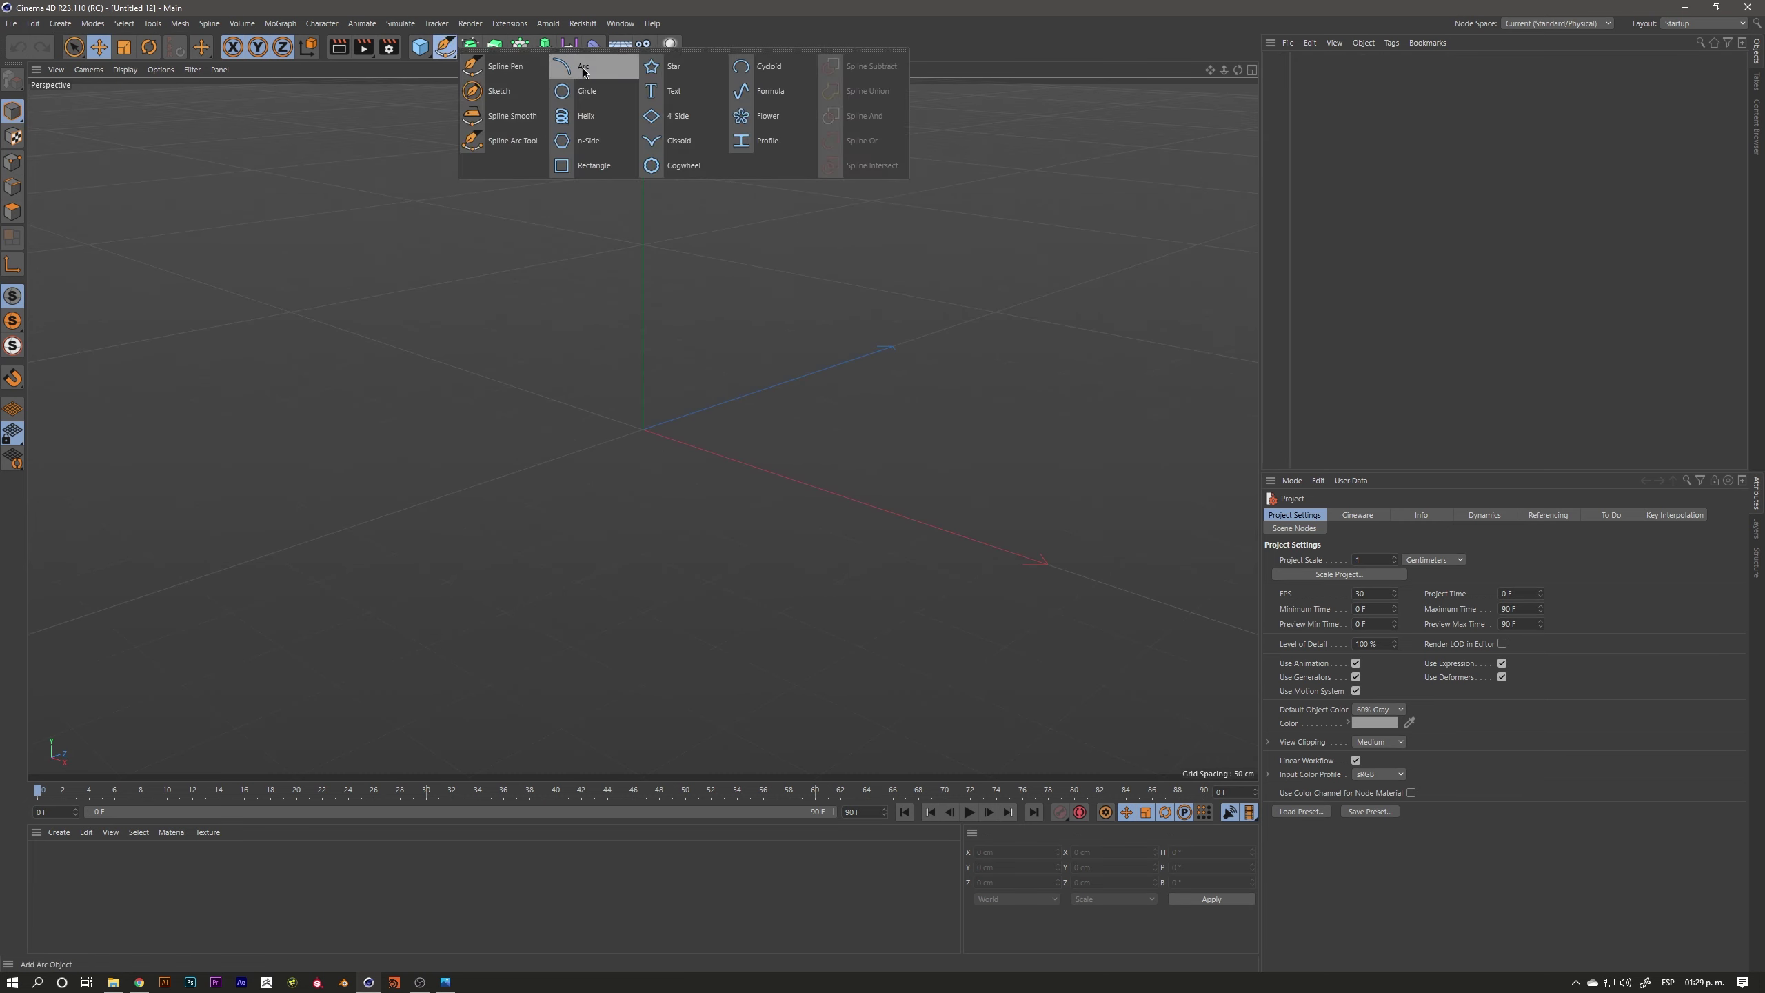
{"action": "left_click", "coordinate": [593, 143]}
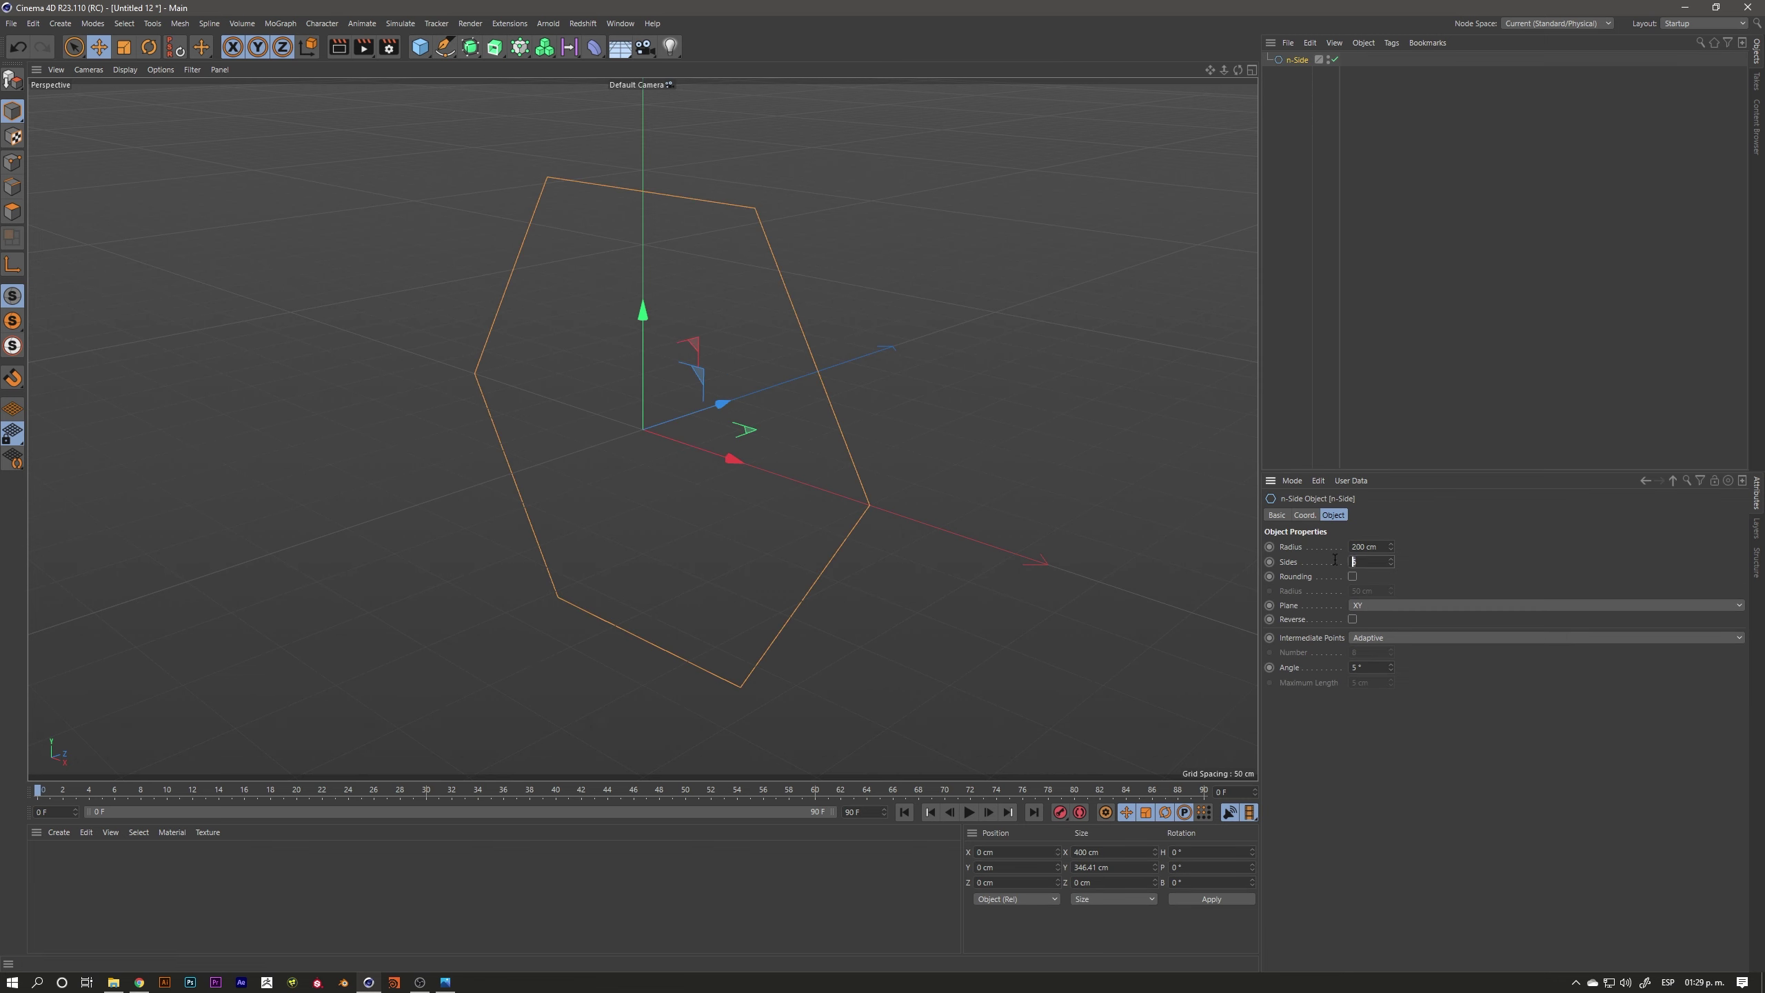
{"action": "left_click", "coordinate": [1385, 609]}
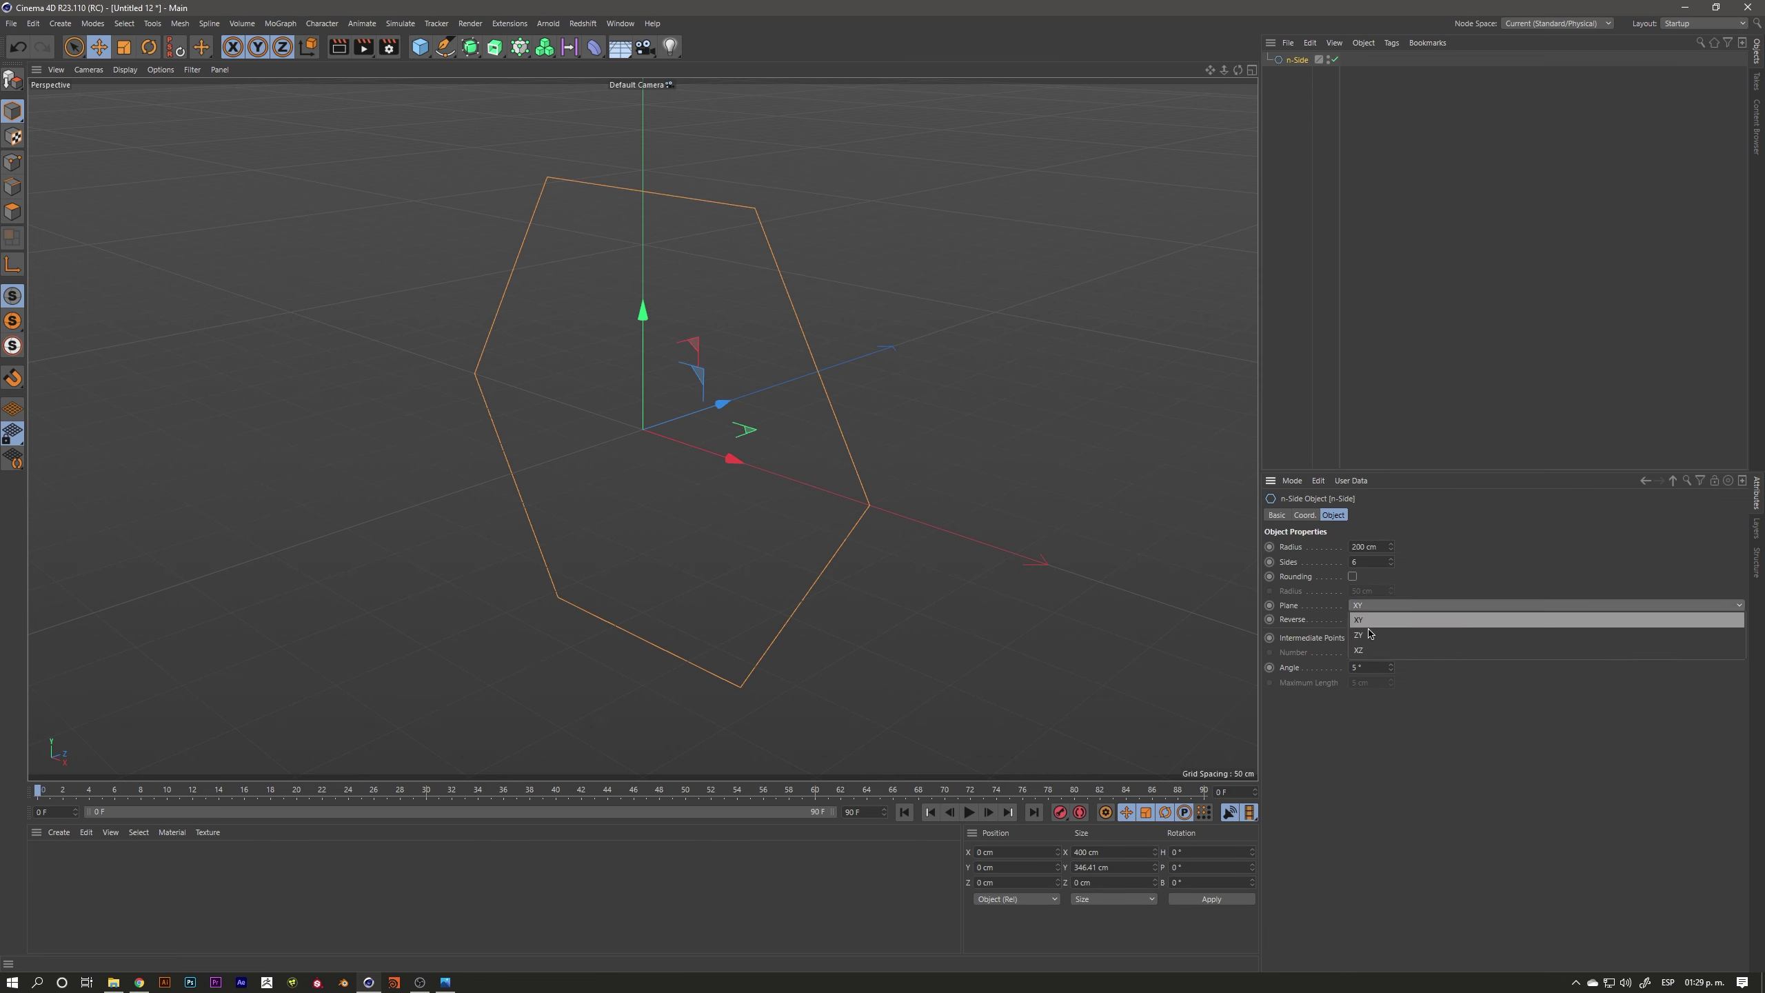
{"action": "left_click", "coordinate": [1364, 651]}
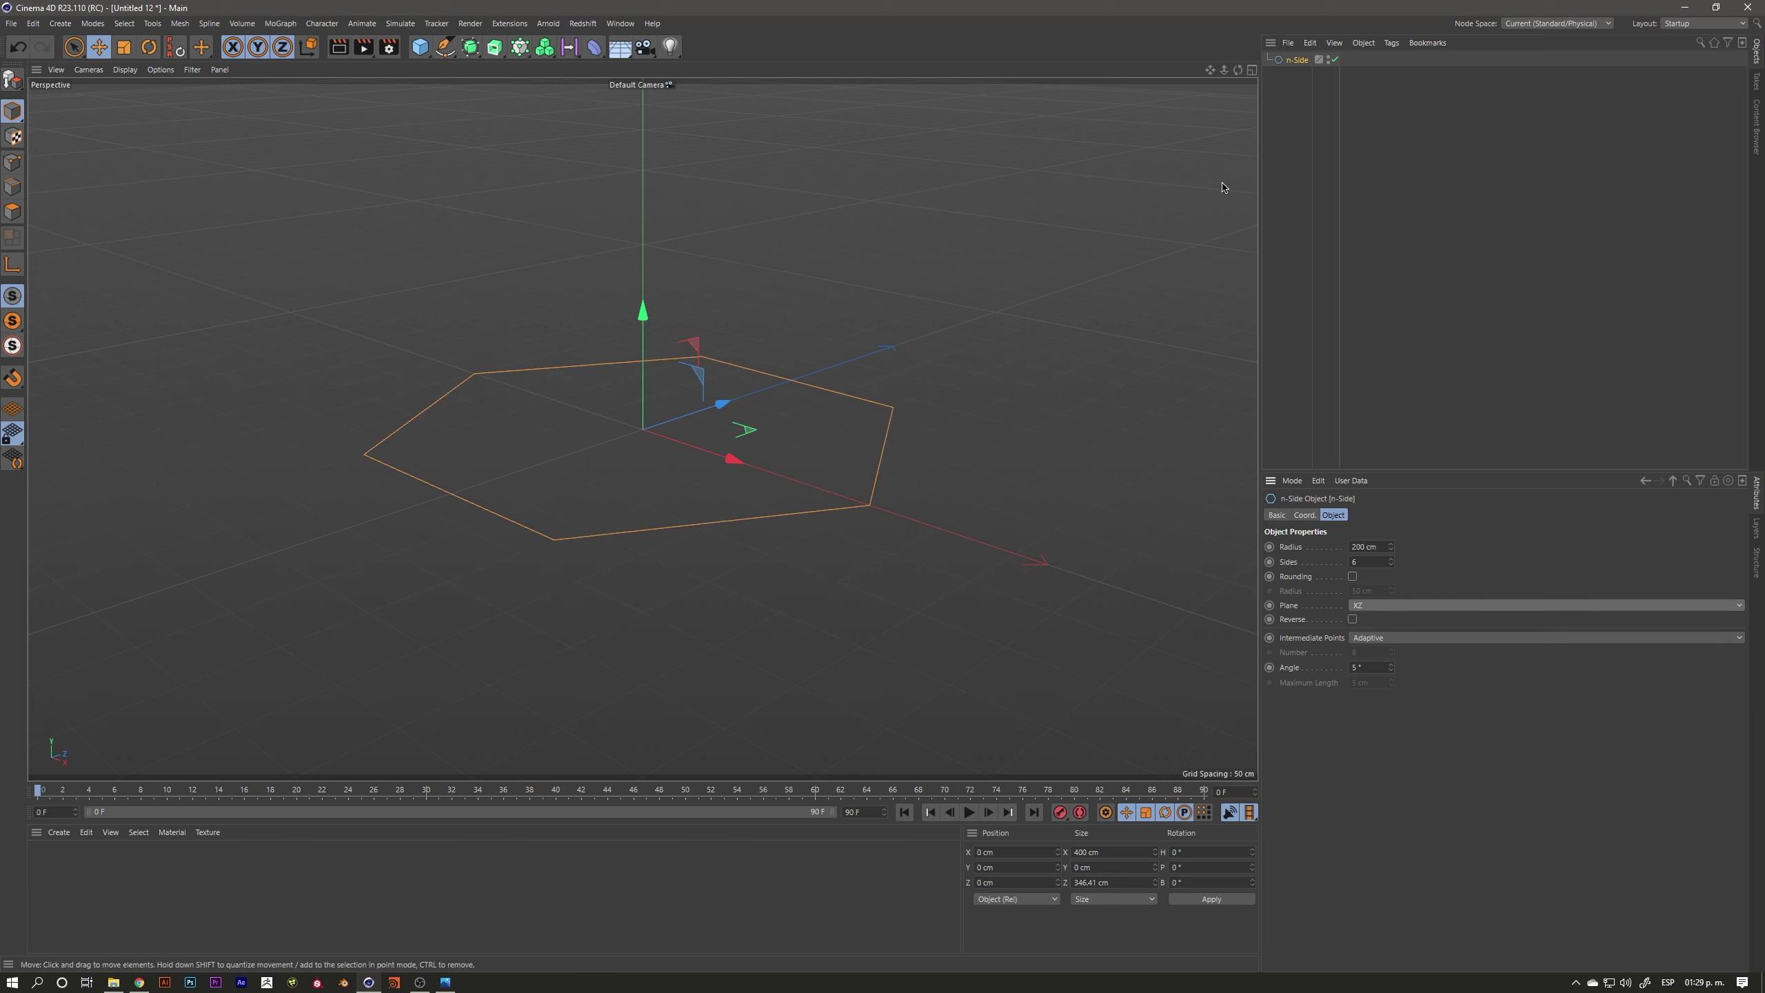
{"action": "left_click", "coordinate": [497, 49], "text": "alt"}
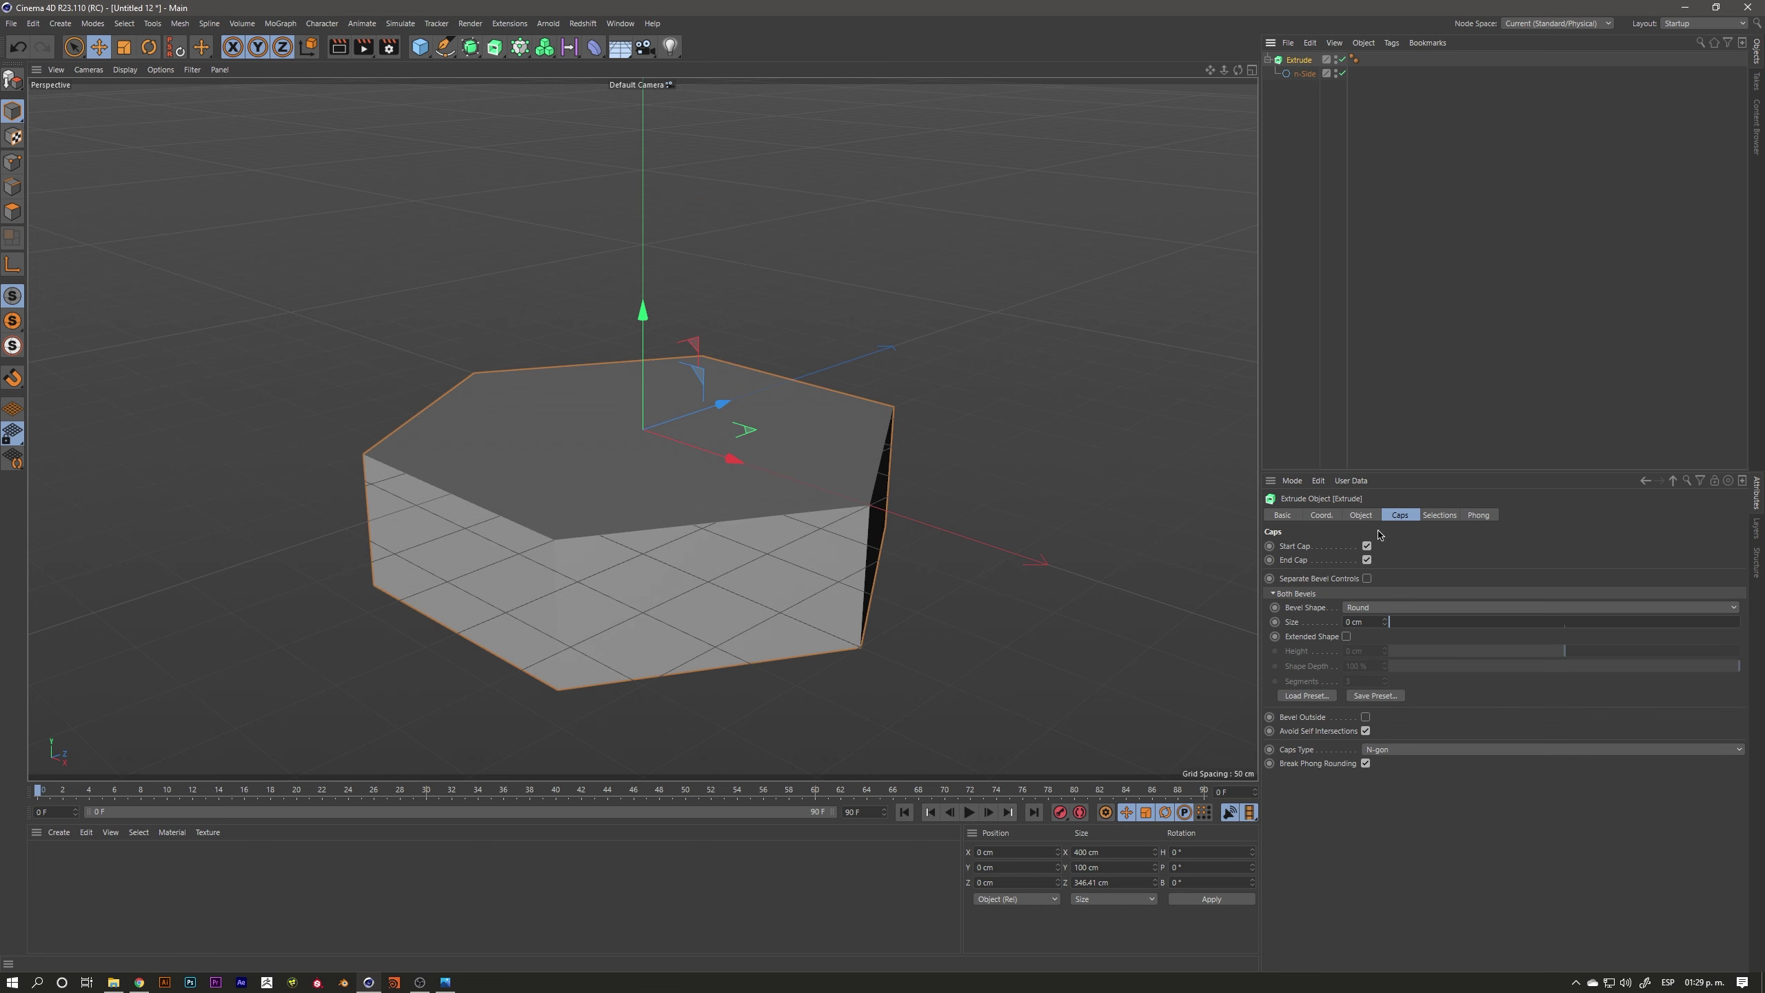
Set the Extrude offset to -400 cm
{"action": "left_click", "coordinate": [1360, 515]}
{"action": "mouse_move", "coordinate": [1403, 568]}
{"action": "left_mouse_down"}
{"action": "mouse_move", "coordinate": [1370, 567]}
{"action": "mouse_move", "coordinate": [1387, 625]}
{"action": "left_mouse_up"}
{"action": "left_click_drag", "start_coordinate": [1382, 560], "coordinate": [1301, 565]}
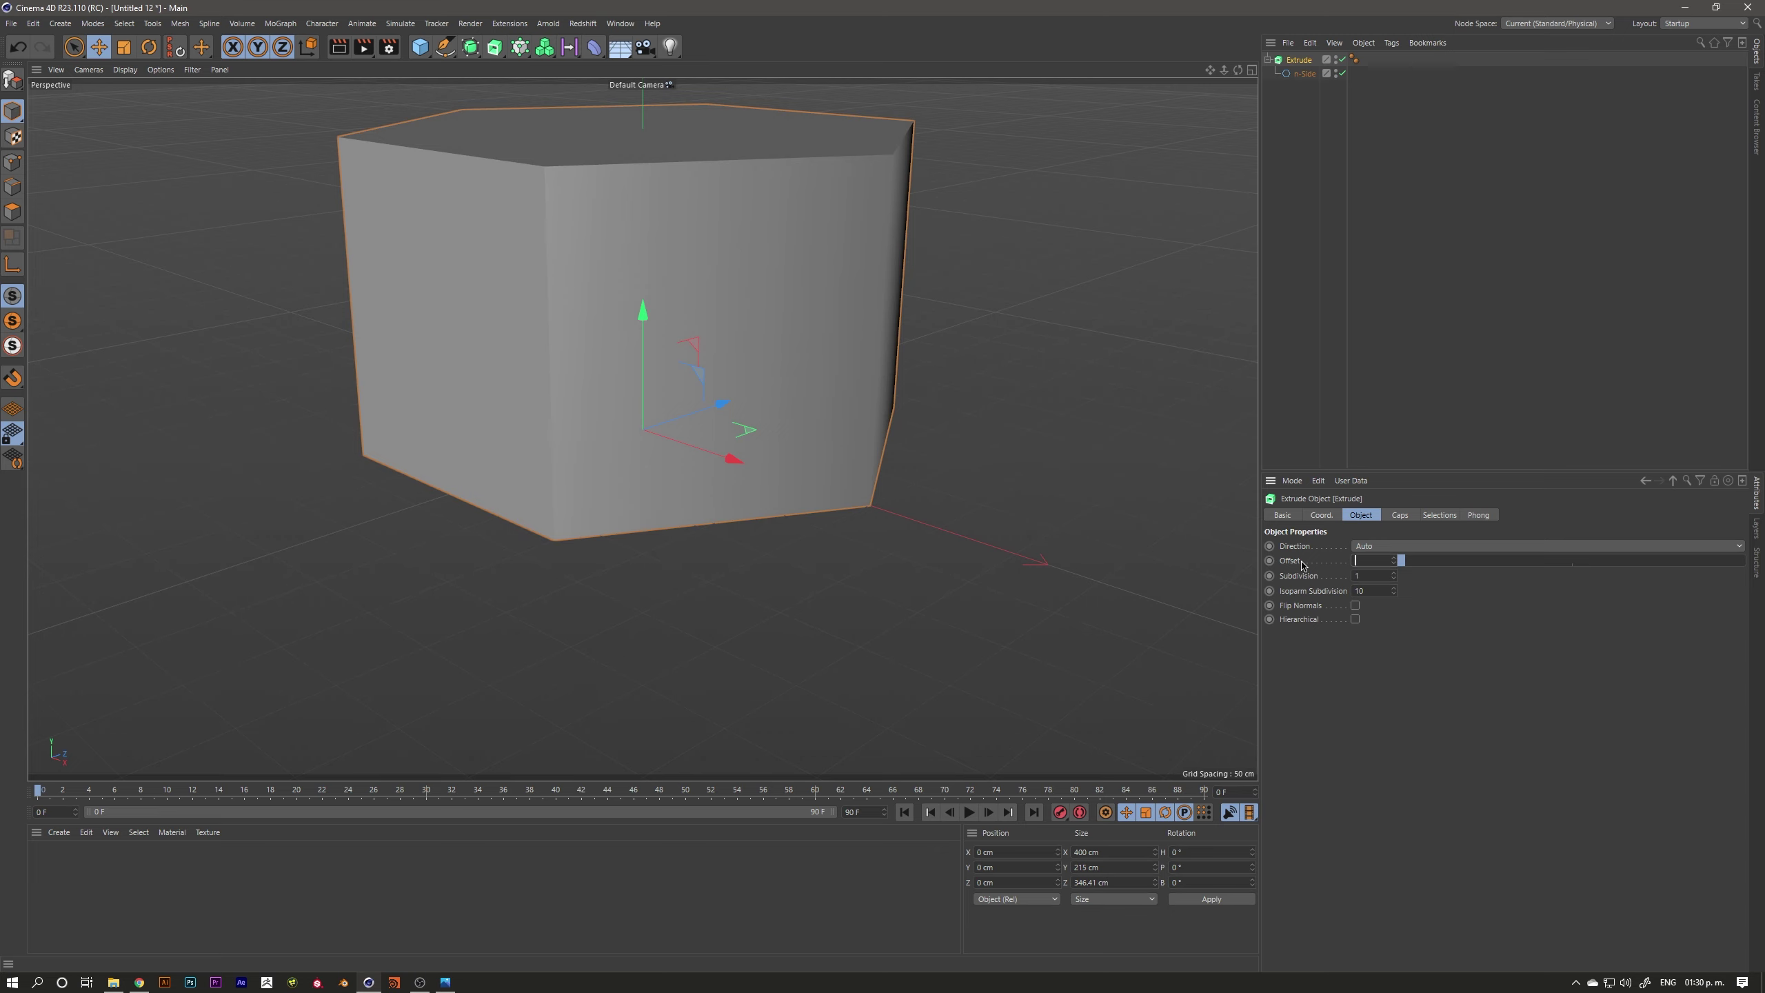
{"action": "type", "text": "-400"}
{"action": "key", "text": "Return"}
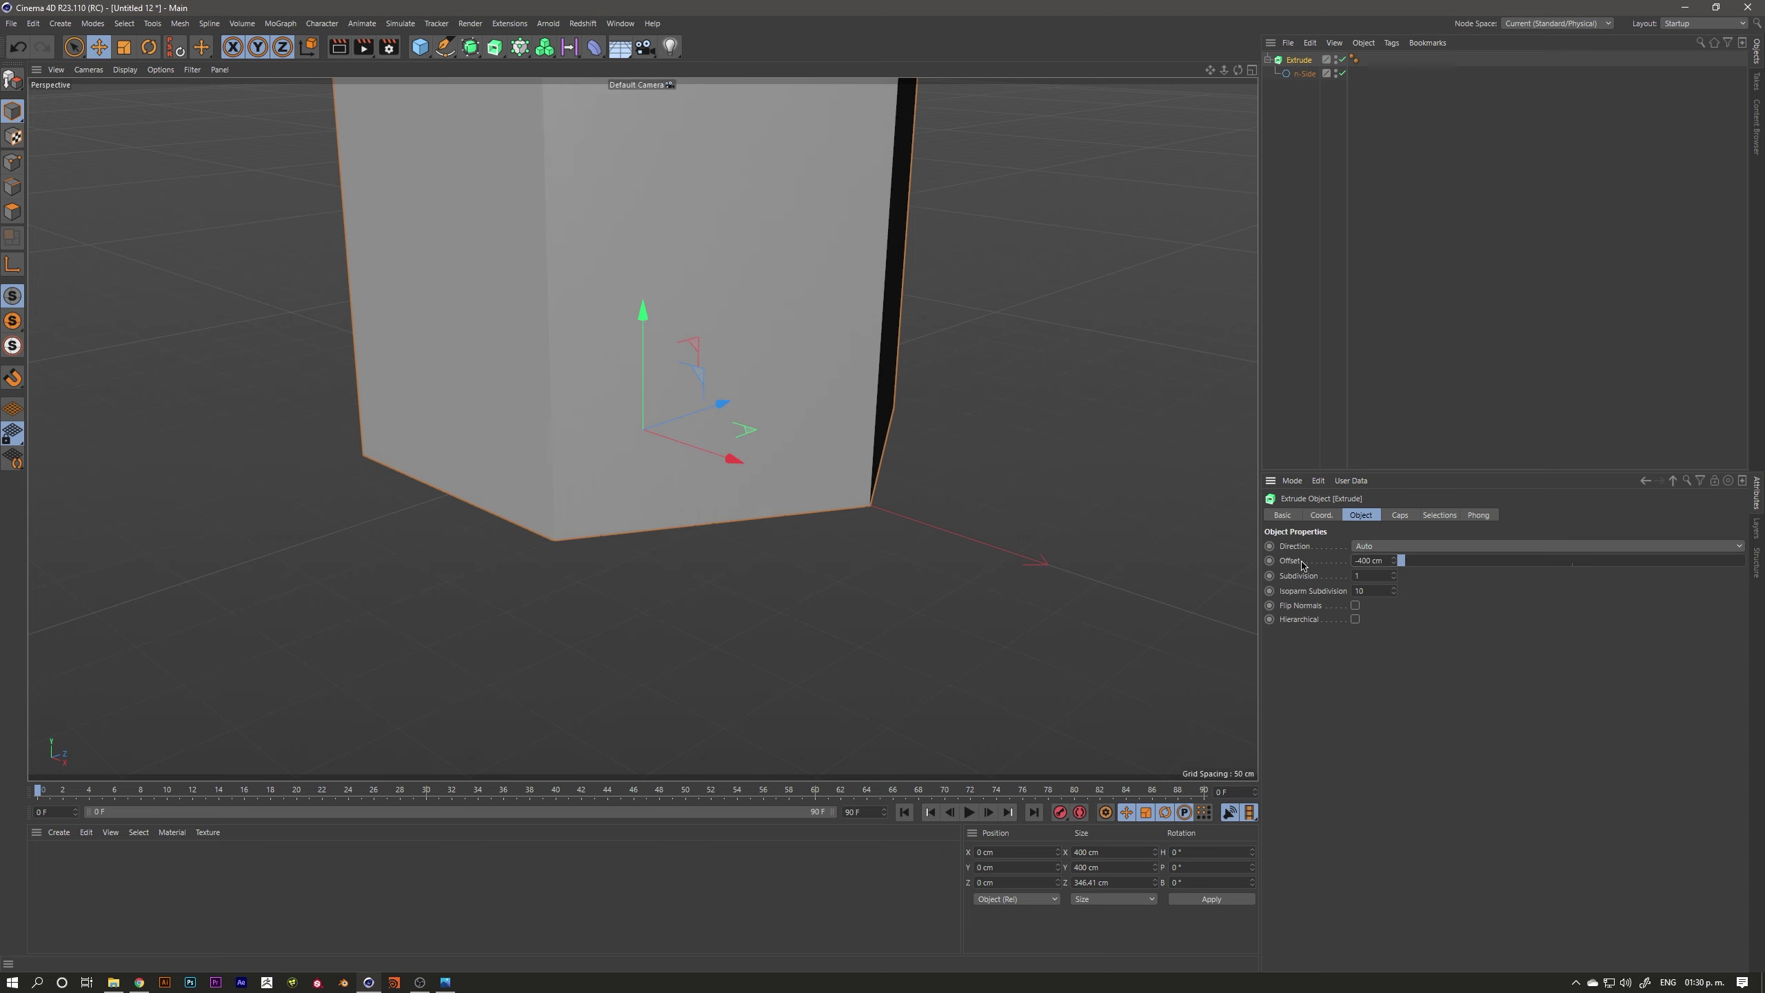
Turn off the Extrude's start and end caps to leave an open tube
{"action": "scroll", "coordinate": [673, 509], "scroll_direction": "down", "scroll_amount": 3}
{"action": "scroll", "coordinate": [672, 510], "scroll_direction": "down", "scroll_amount": 2}
{"action": "scroll", "coordinate": [673, 510], "scroll_direction": "down", "scroll_amount": 1}
{"action": "scroll", "coordinate": [673, 509], "scroll_direction": "down", "scroll_amount": 1}
{"action": "left_click", "coordinate": [1409, 515]}
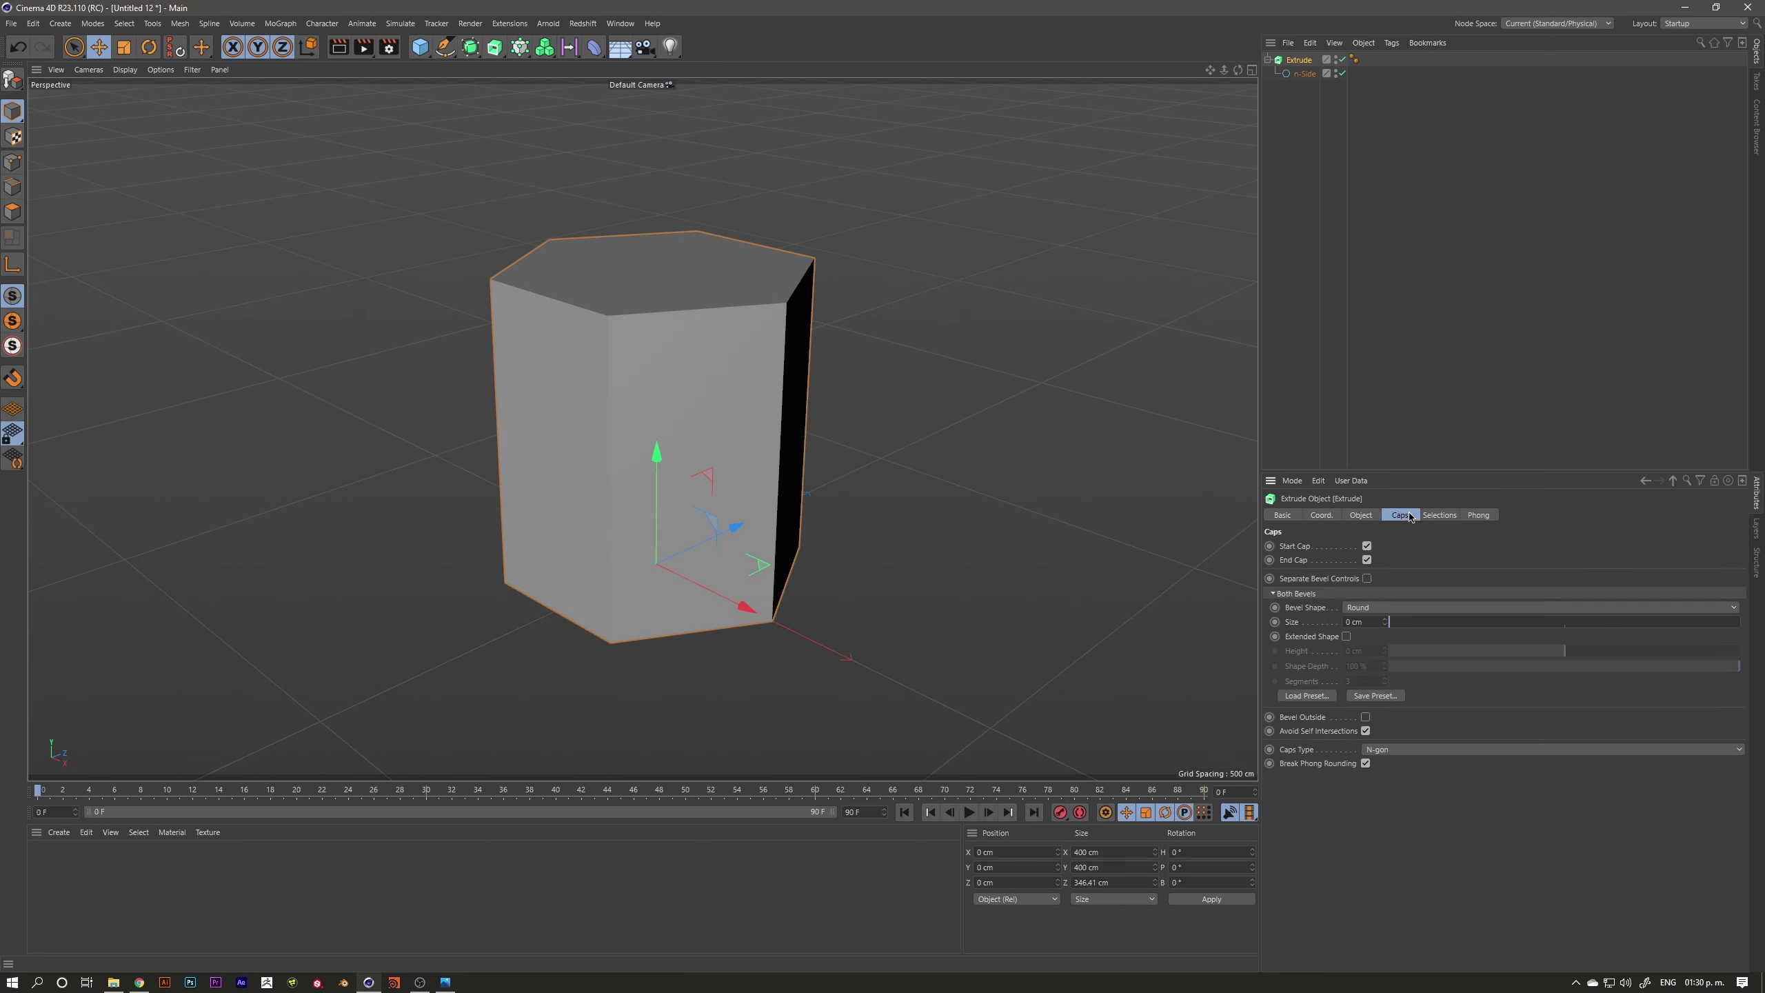
{"action": "left_click", "coordinate": [1367, 547]}
{"action": "left_click", "coordinate": [1366, 561]}
Convert the extrusion to an editable polygon object and delete its tags
{"action": "left_click_drag", "start_coordinate": [650, 376], "coordinate": [717, 233], "text": "alt"}
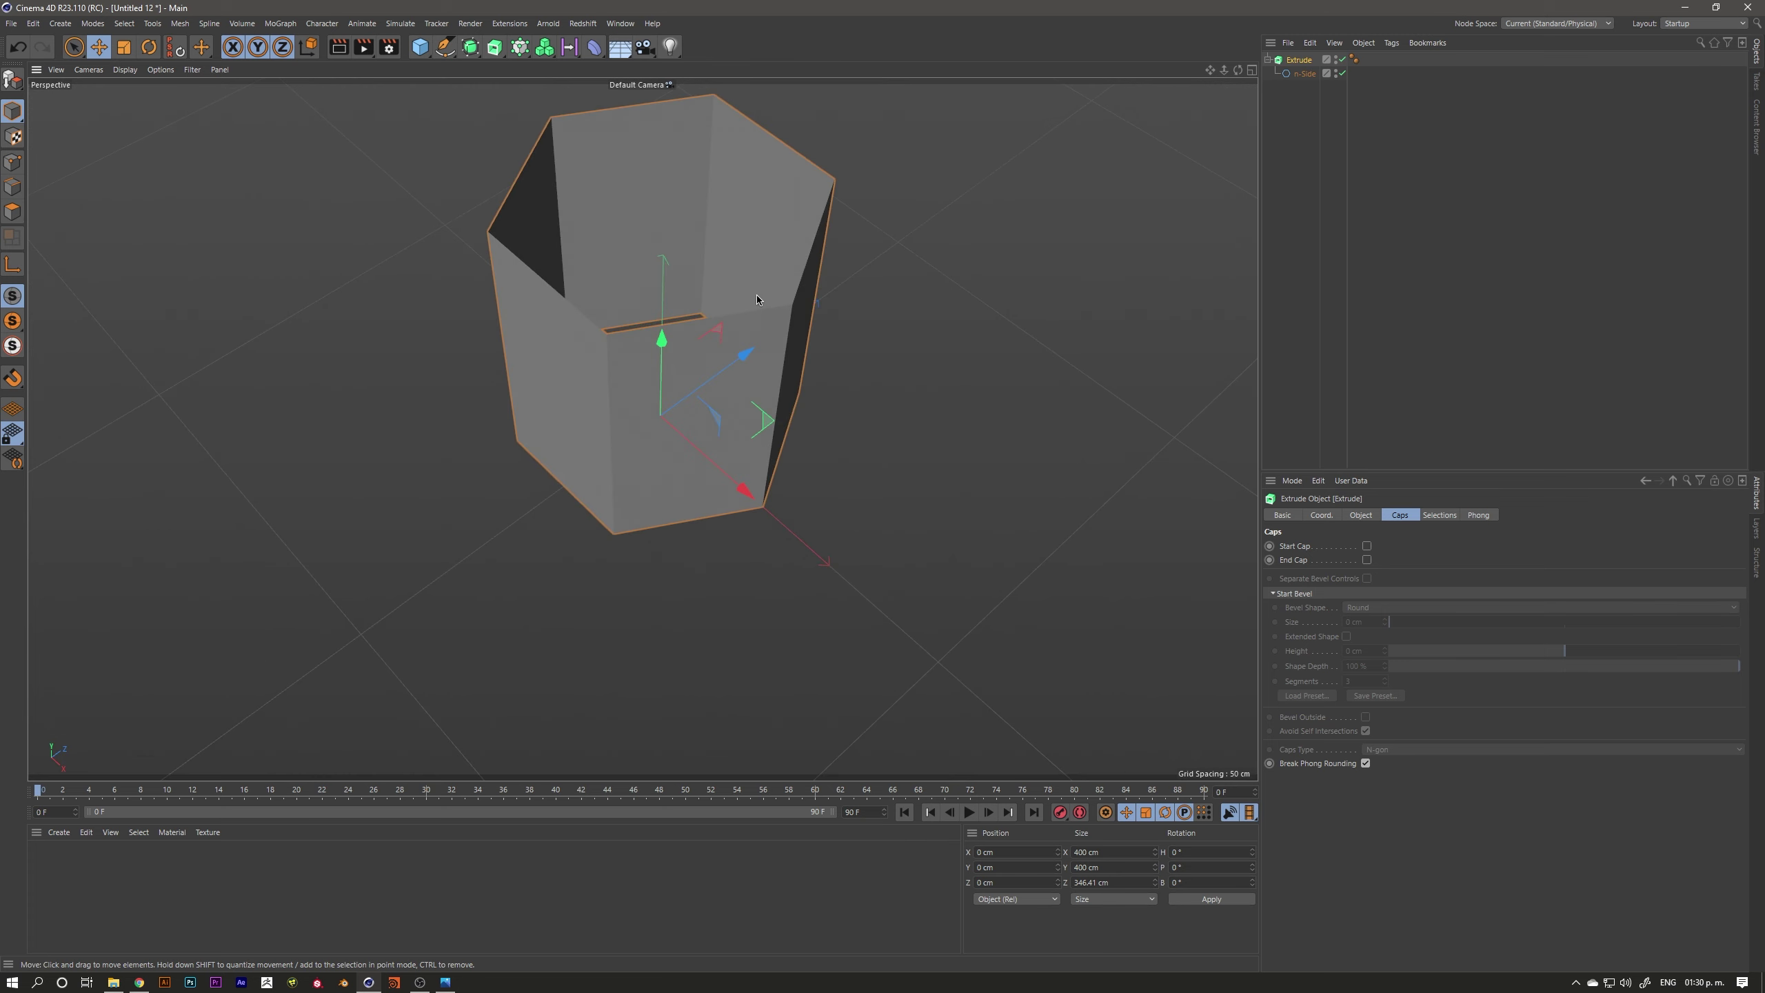
{"action": "left_click_drag", "start_coordinate": [755, 296], "coordinate": [758, 376], "text": "alt"}
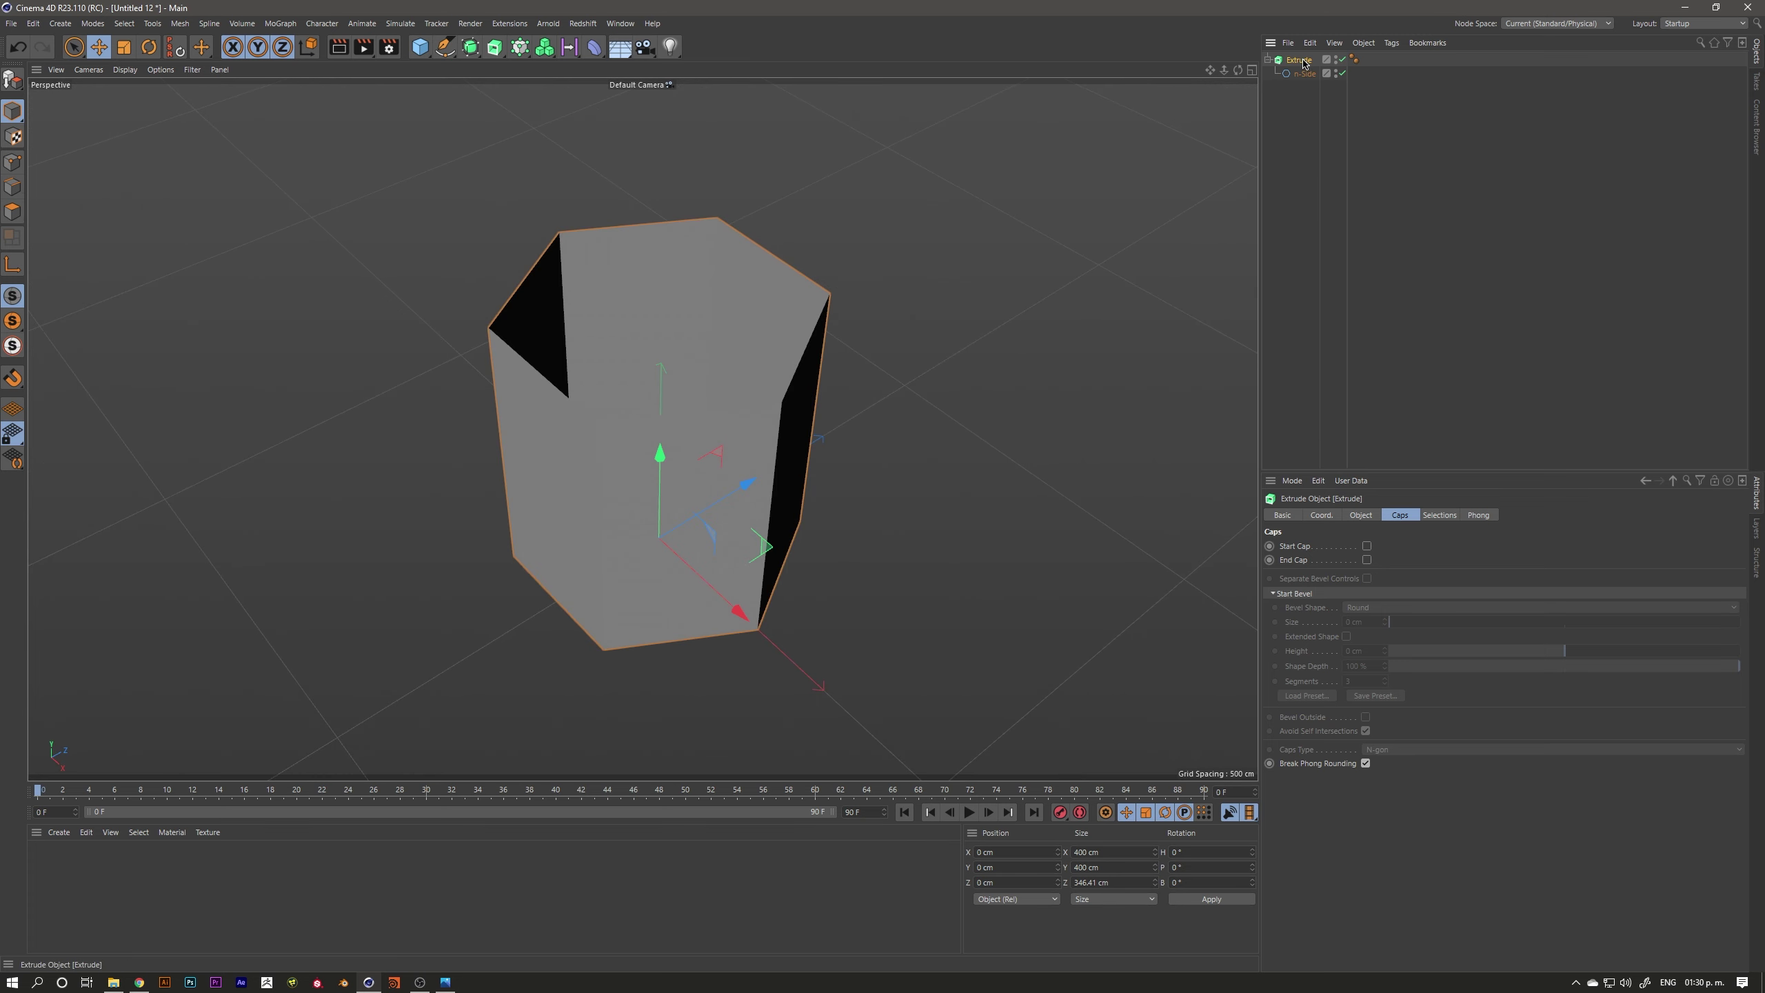
{"action": "key", "text": "c"}
{"action": "left_click_drag", "start_coordinate": [1377, 82], "coordinate": [1531, 62]}
{"action": "key", "text": "Delete"}
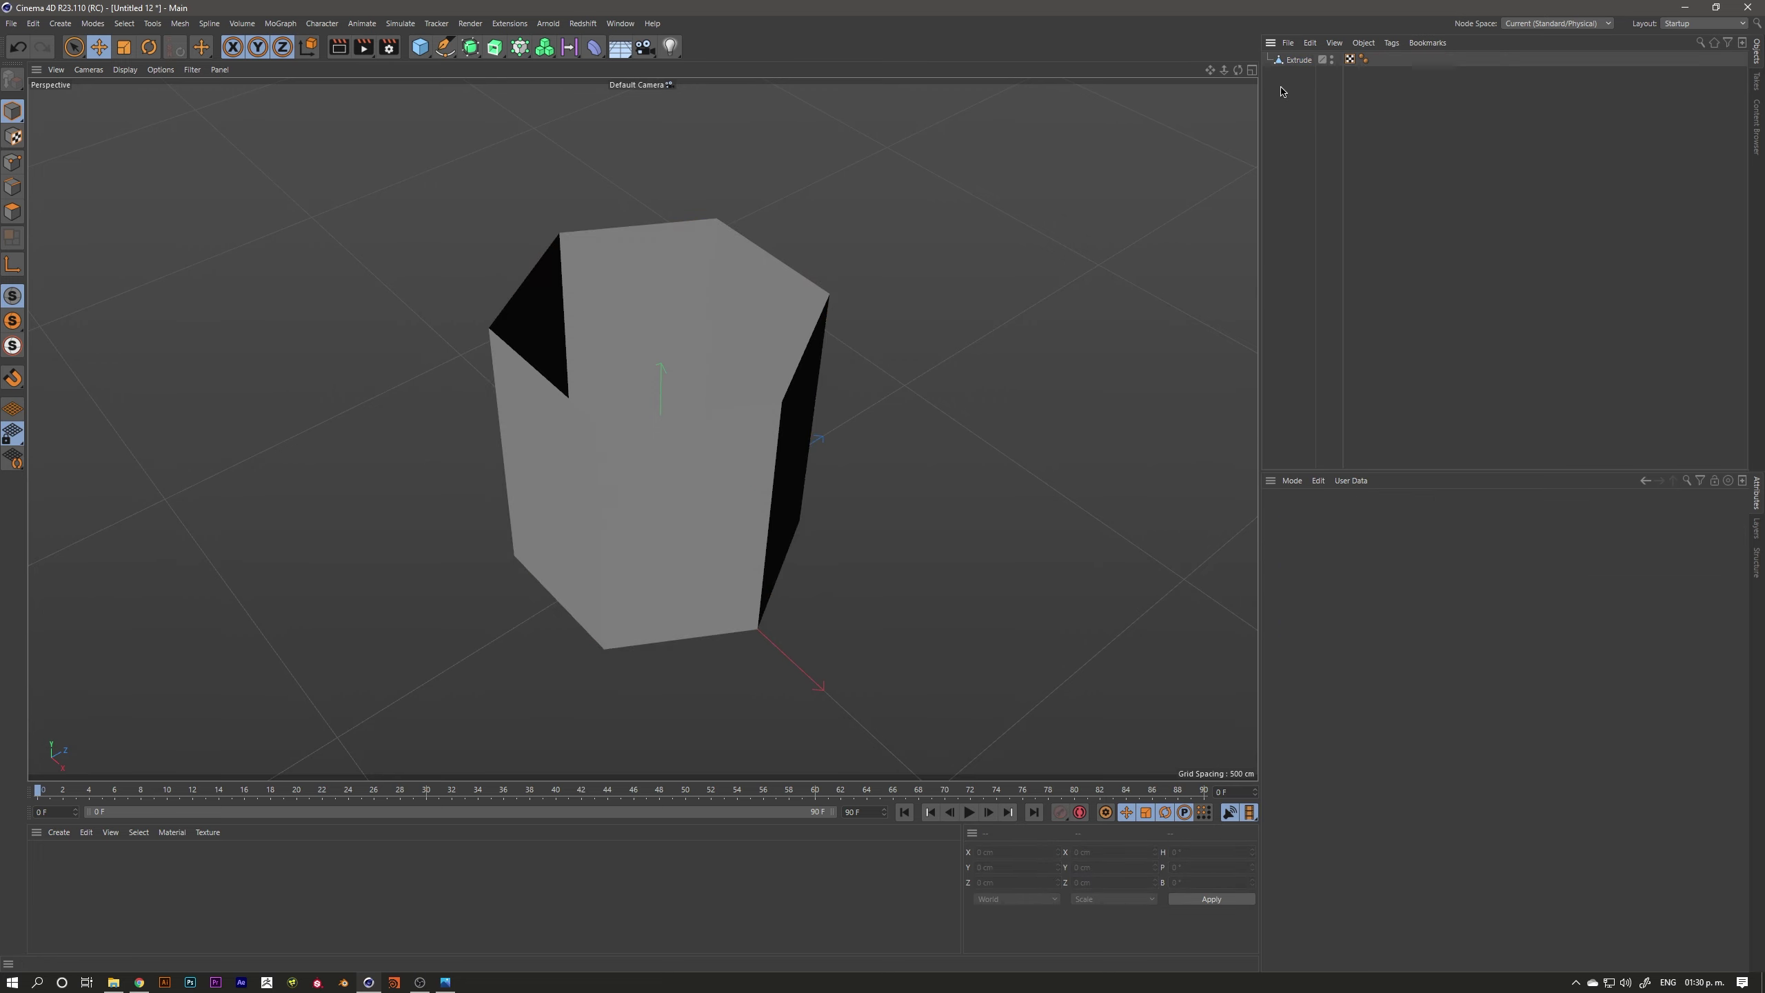
Frame the Extrude object and rectangle-select its six top and six bottom rim edges in Edge mode
{"action": "left_click", "coordinate": [719, 396]}
{"action": "key", "text": "h"}
{"action": "left_click_drag", "start_coordinate": [720, 400], "coordinate": [685, 323], "text": "alt"}
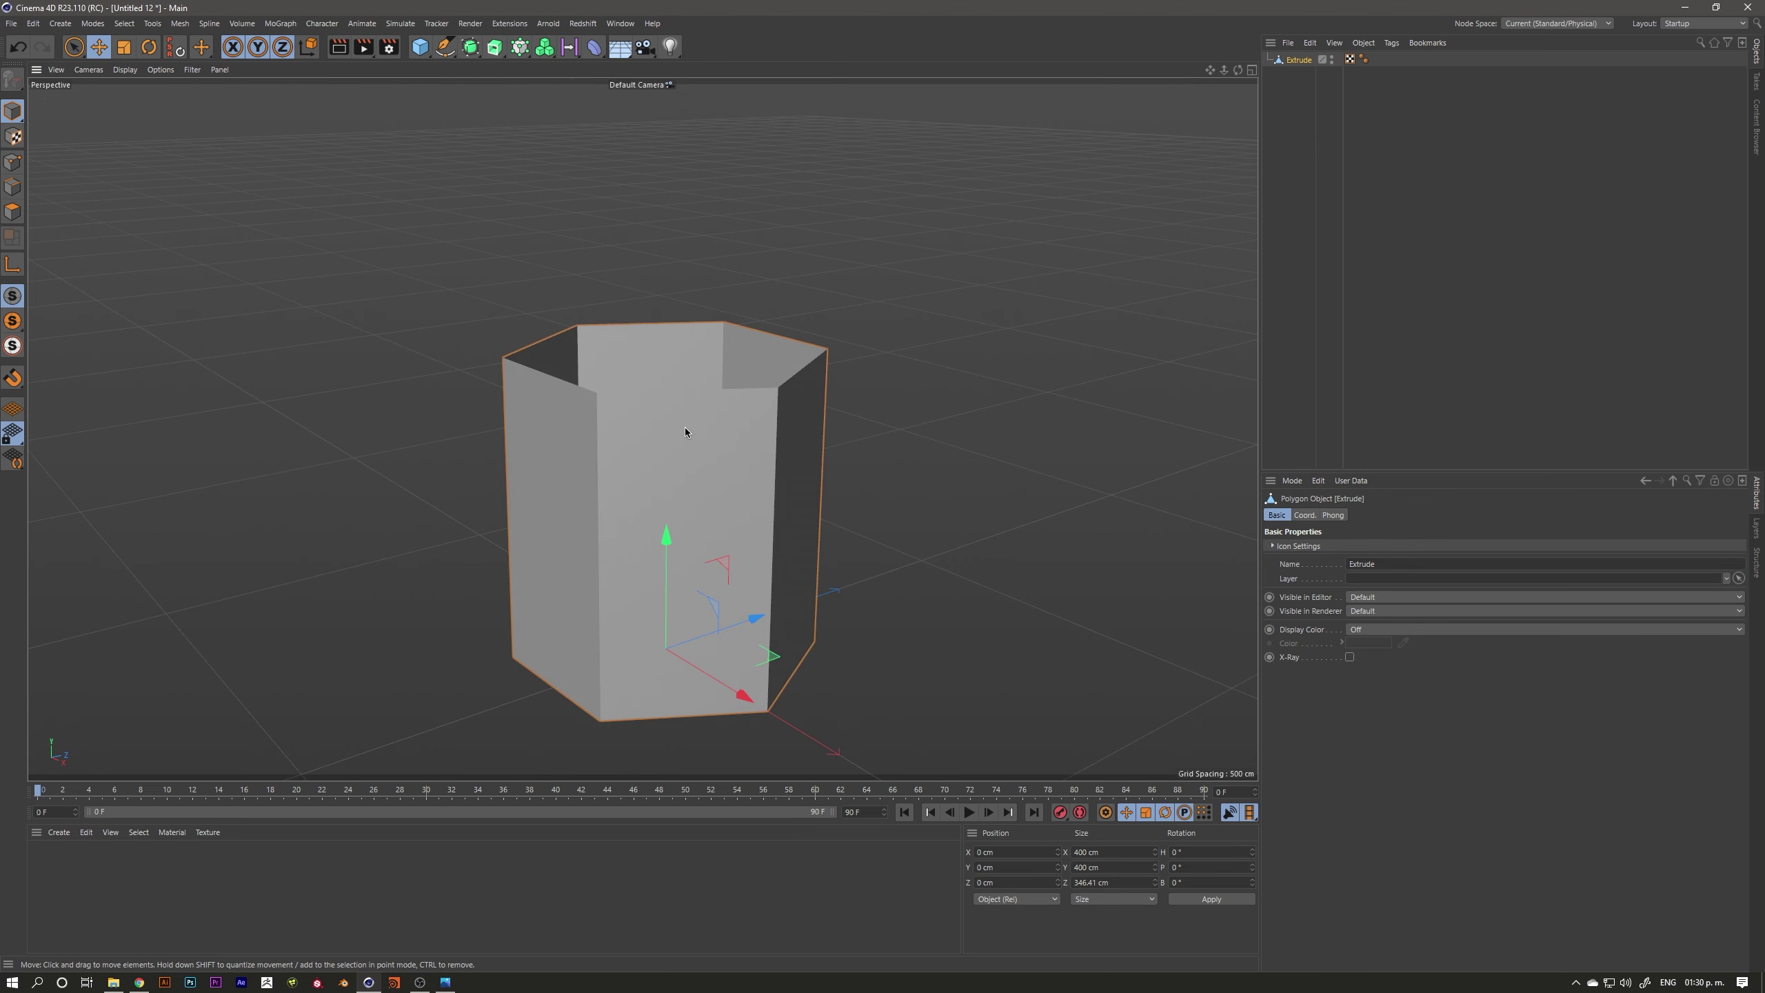
{"action": "key", "text": "Return"}
{"action": "left_click_drag", "start_coordinate": [73, 47], "coordinate": [139, 91]}
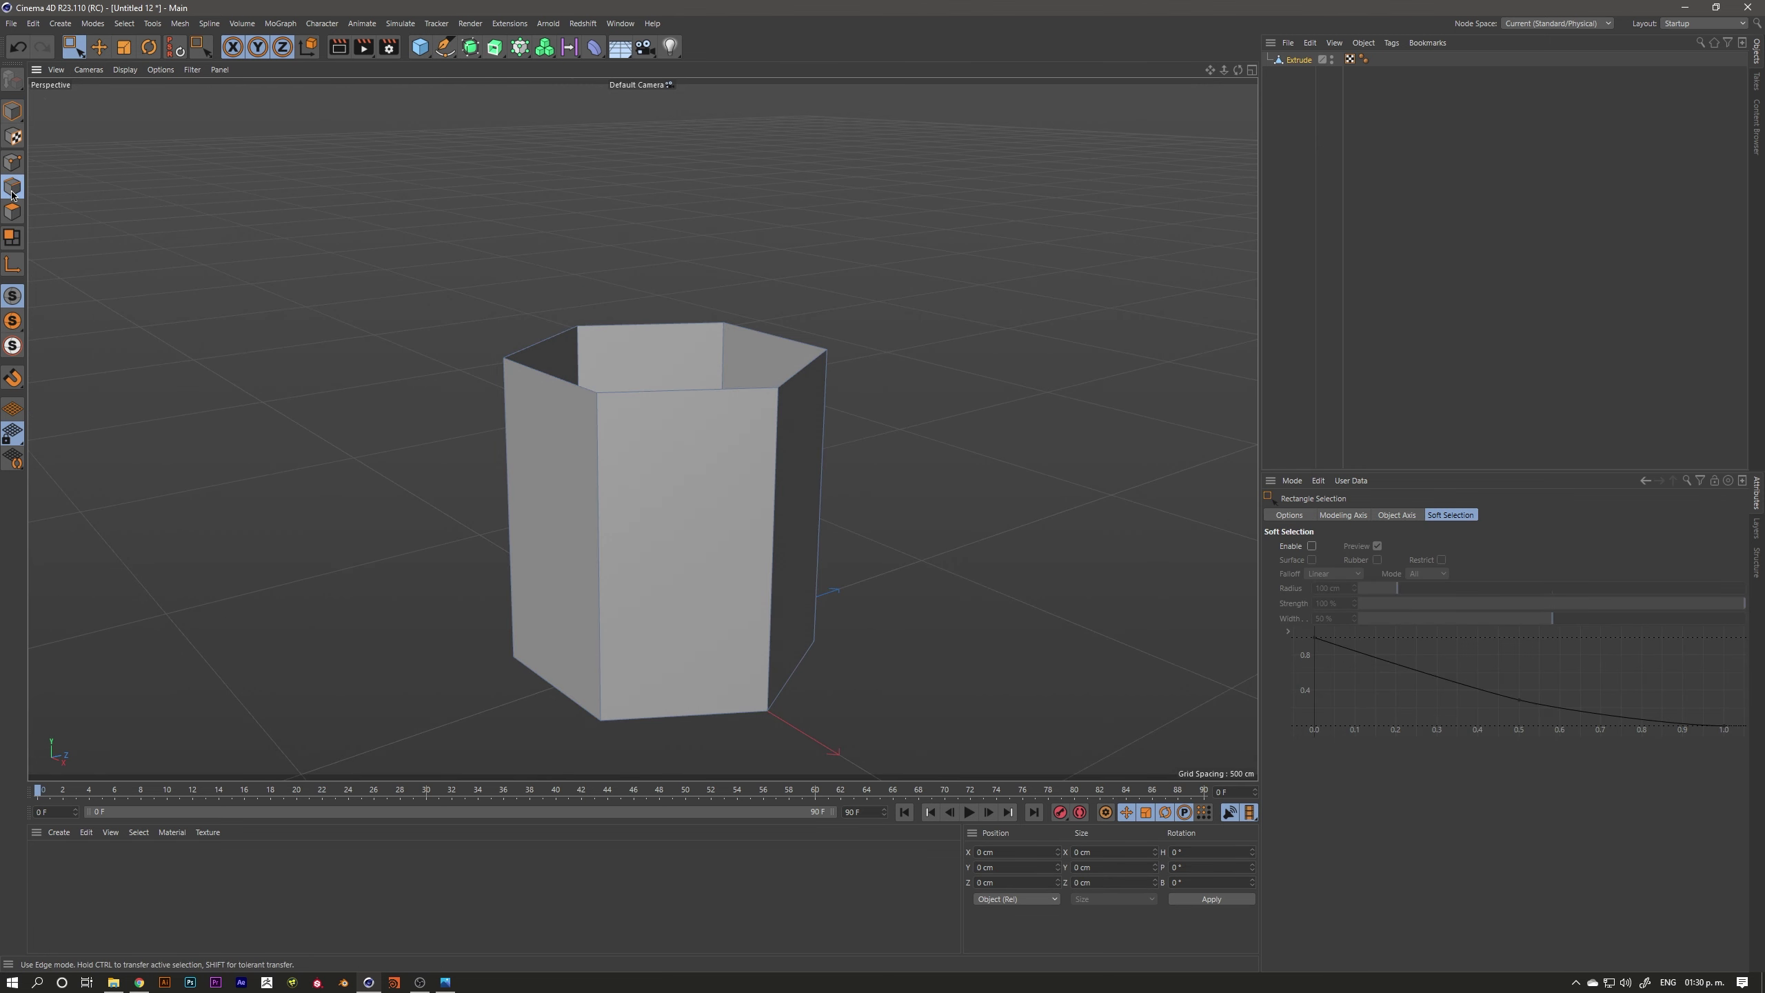
{"action": "left_click_drag", "start_coordinate": [342, 223], "coordinate": [1076, 419]}
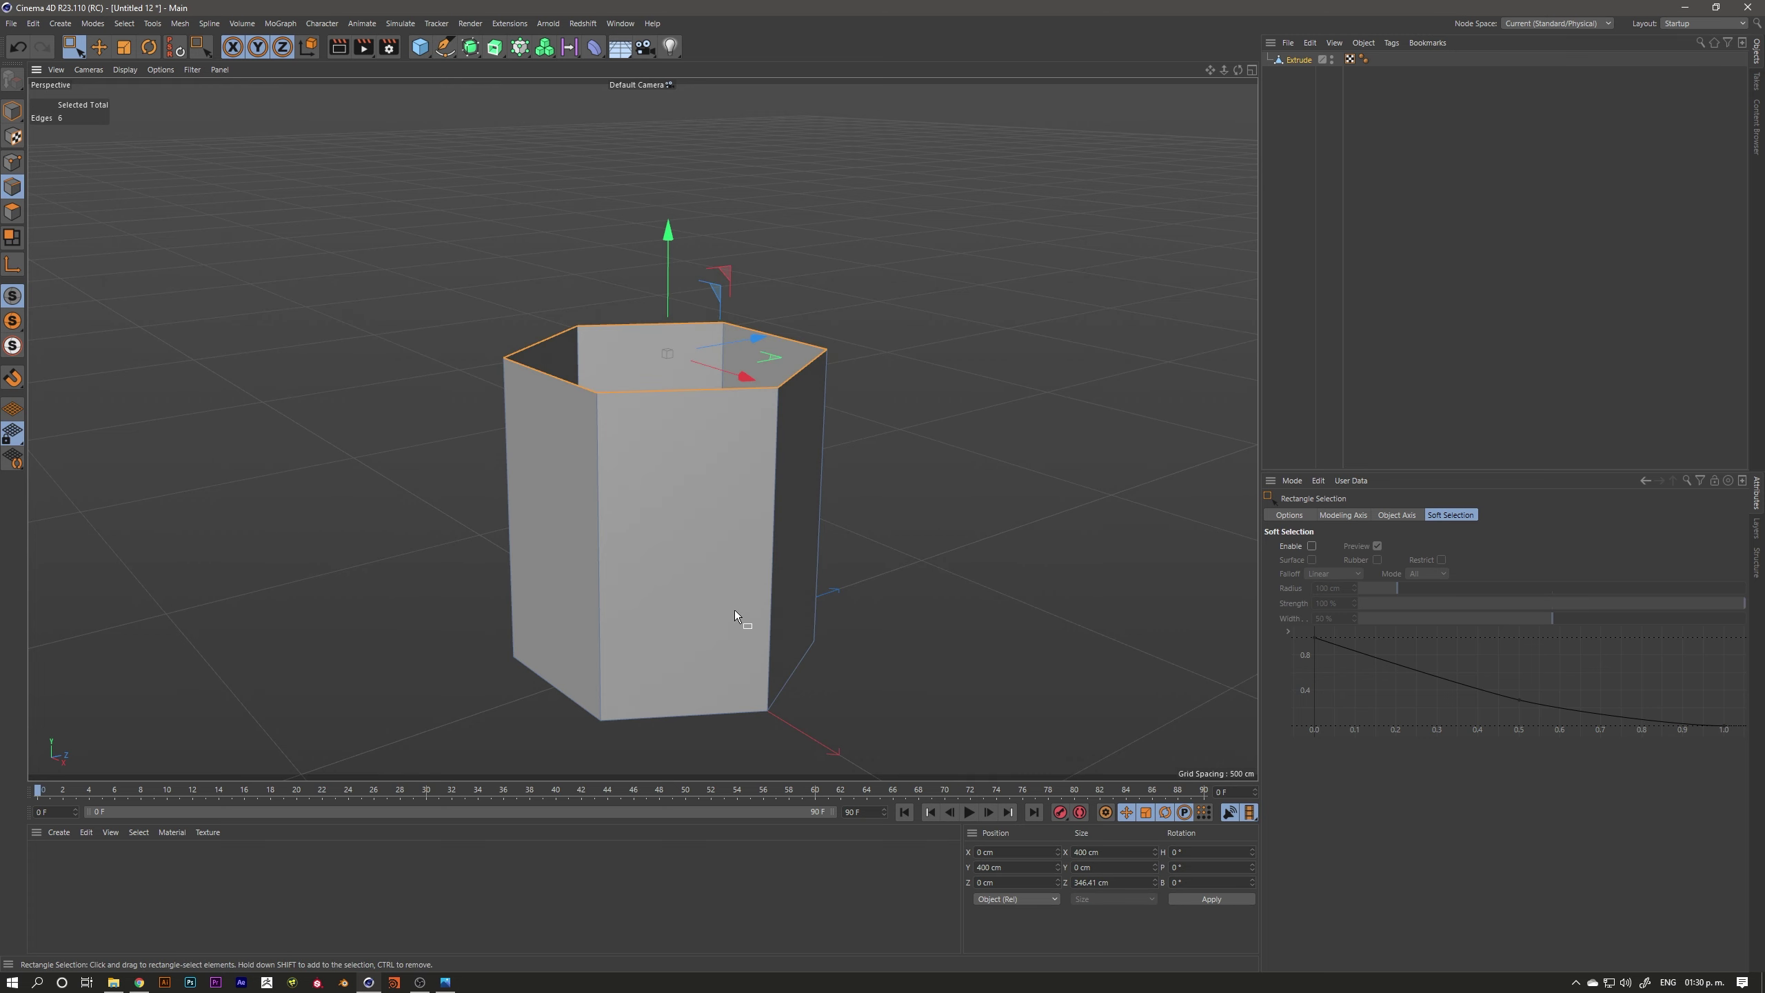
{"action": "mouse_move", "coordinate": [734, 610]}
{"action": "left_mouse_down", "text": "alt"}
{"action": "mouse_move", "coordinate": [683, 541]}
{"action": "mouse_move", "coordinate": [449, 662]}
{"action": "mouse_move", "coordinate": [860, 563]}
{"action": "left_mouse_up", "text": "alt"}
{"action": "mouse_move", "coordinate": [767, 500]}
{"action": "left_mouse_down", "text": "alt"}
{"action": "mouse_move", "coordinate": [639, 543]}
{"action": "mouse_move", "coordinate": [733, 532]}
{"action": "mouse_move", "coordinate": [726, 513]}
{"action": "left_mouse_up", "text": "alt"}
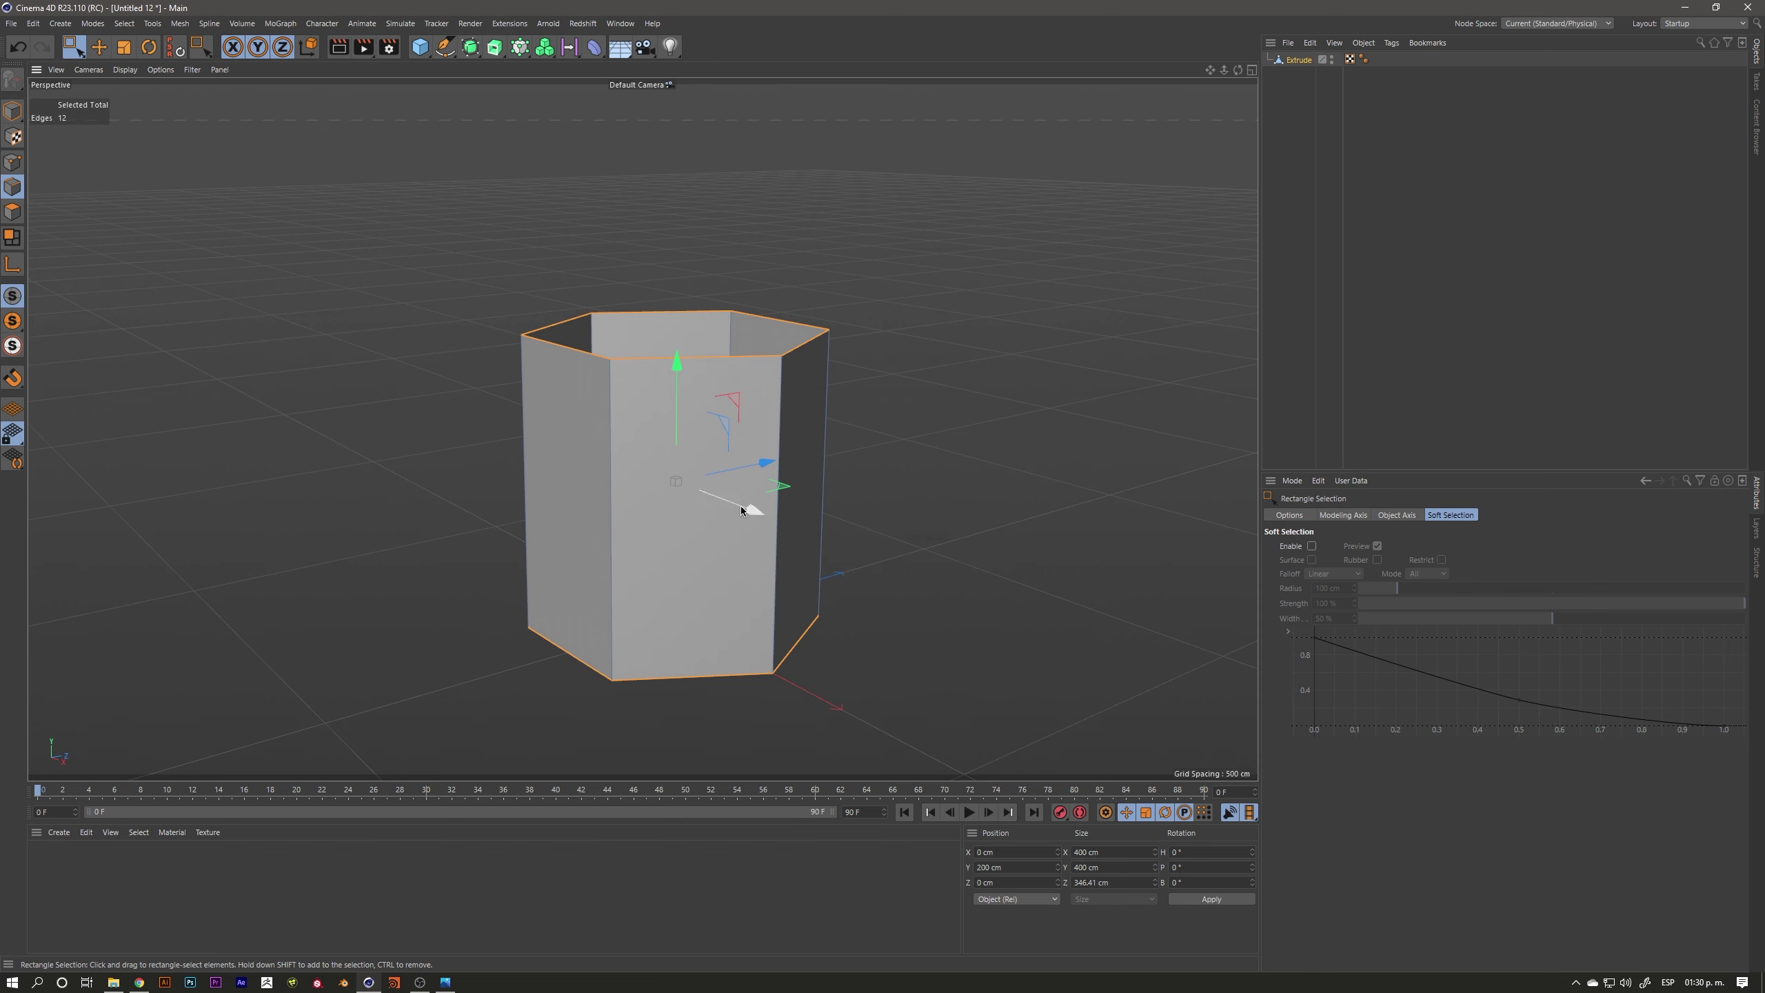
Connect the selected rim edges to split the tube's walls with new edges
{"action": "right_click", "coordinate": [870, 370]}
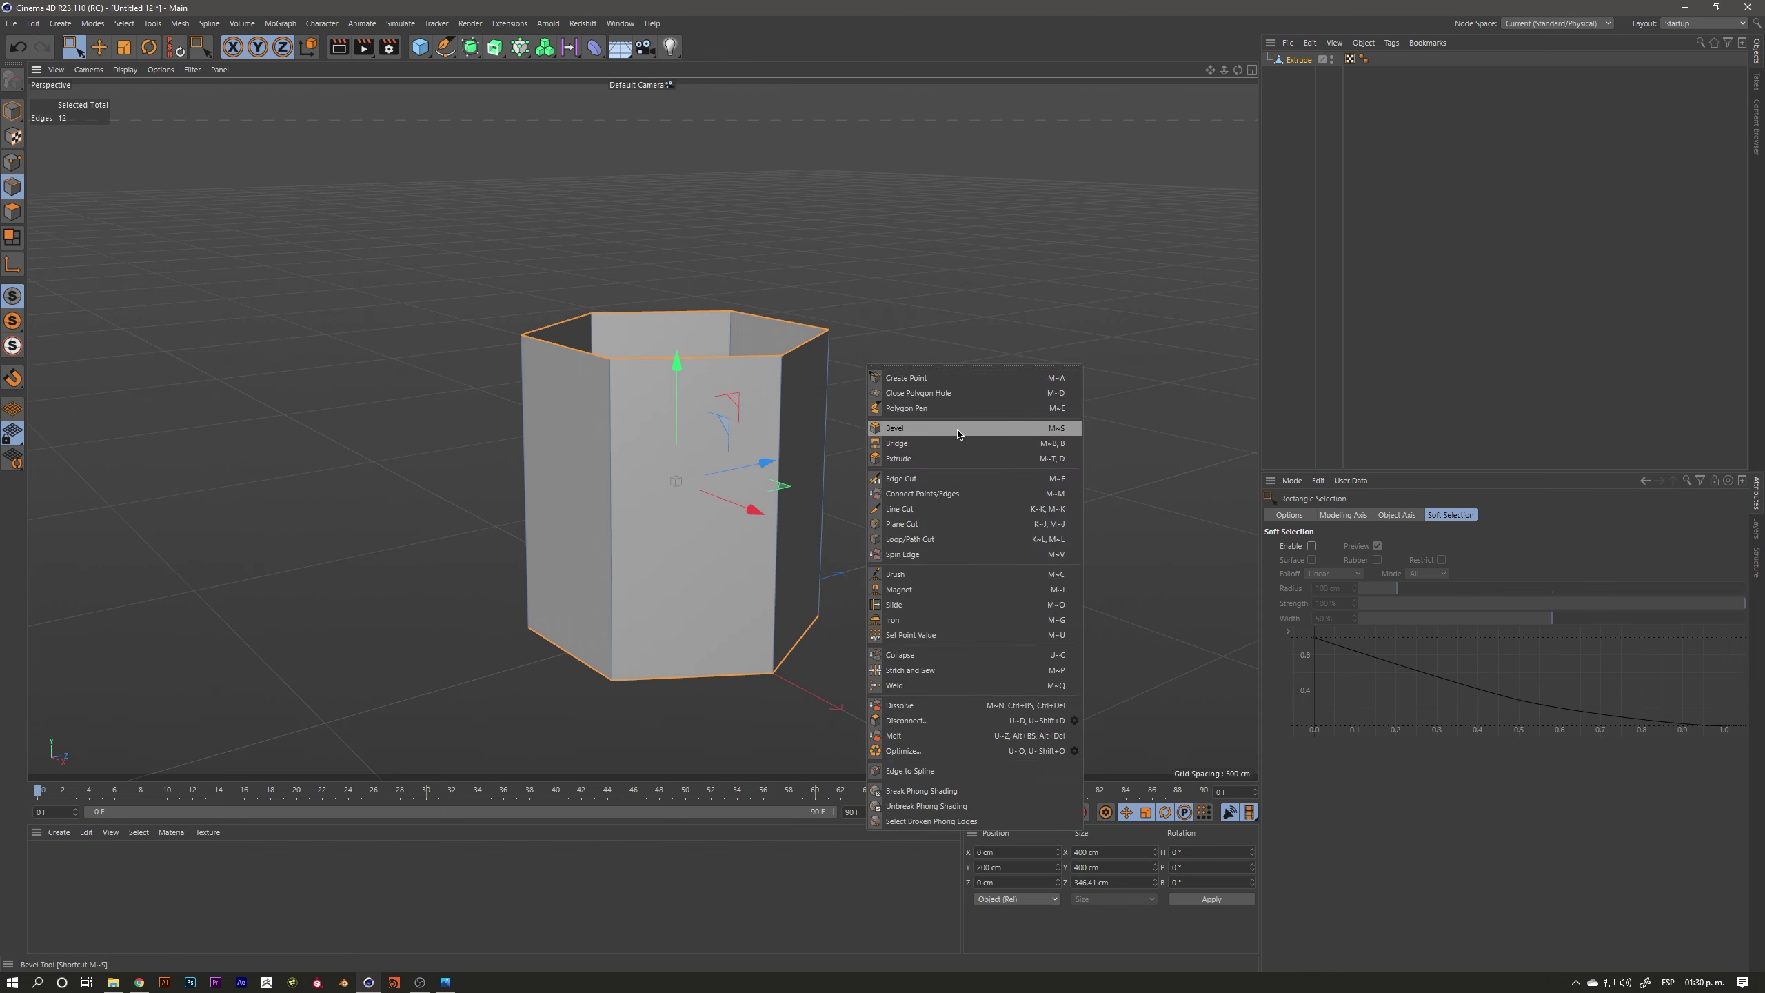
{"action": "left_click", "coordinate": [957, 495]}
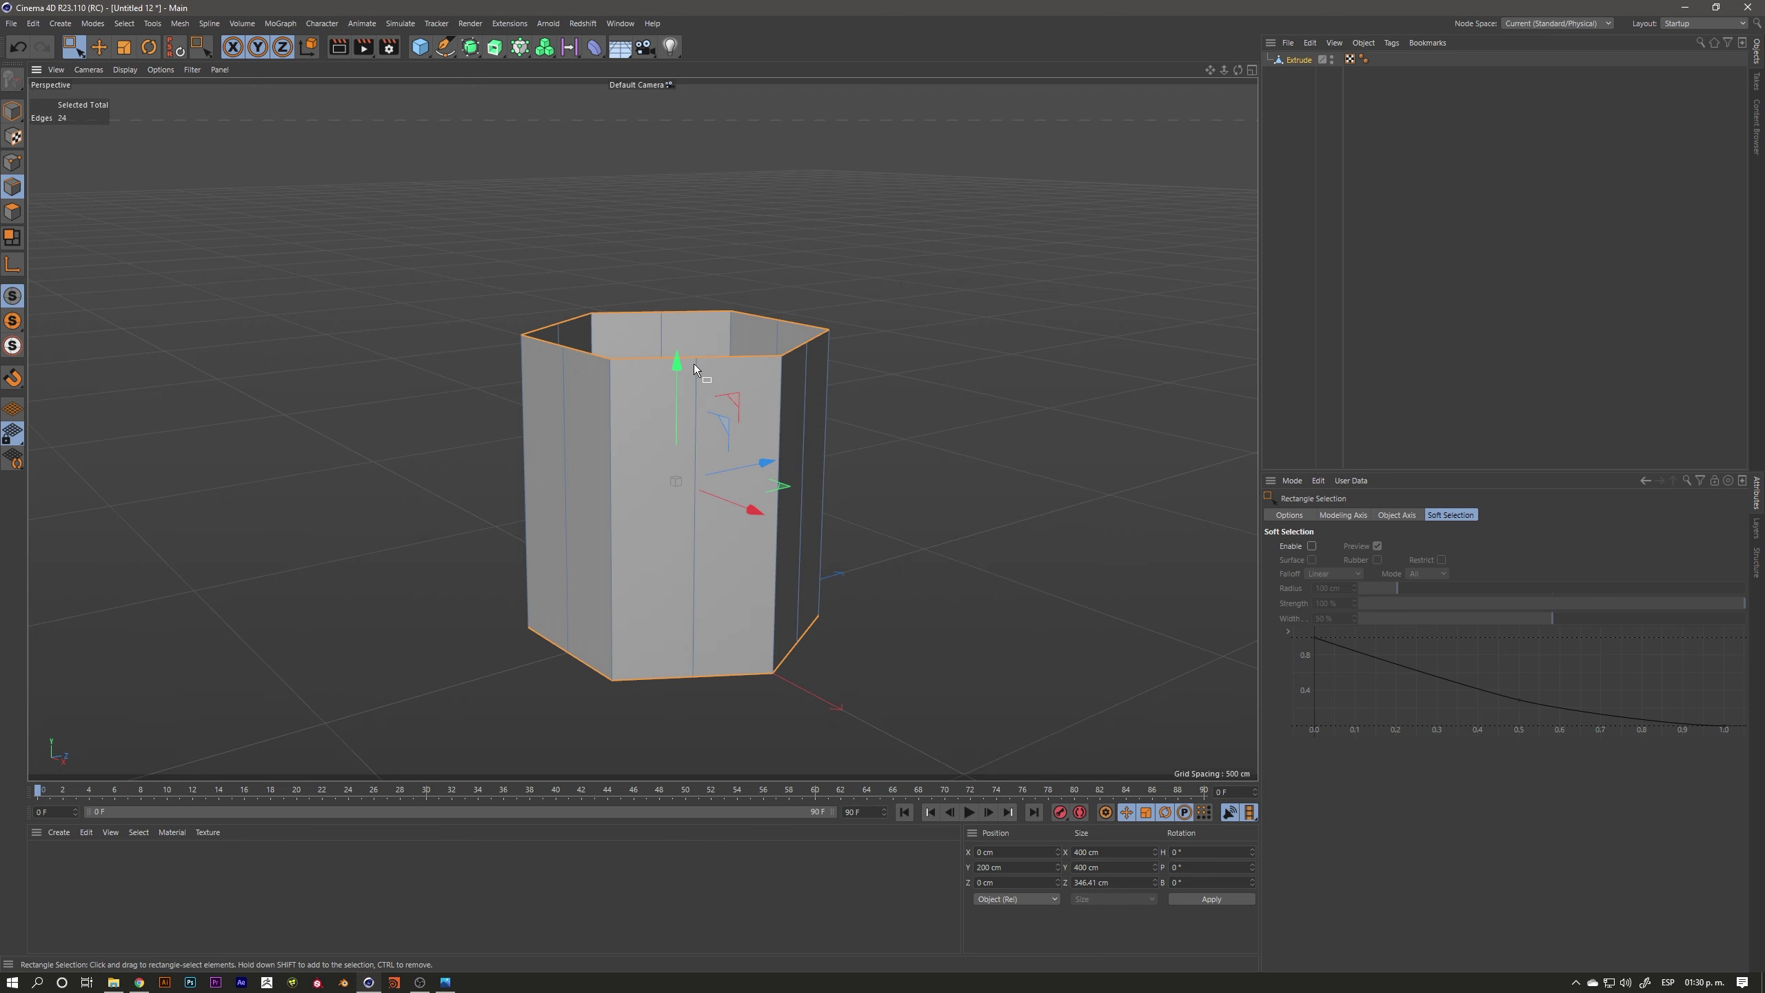
{"action": "left_click_drag", "start_coordinate": [783, 419], "coordinate": [676, 452], "text": "alt"}
{"action": "left_click_drag", "start_coordinate": [801, 499], "coordinate": [885, 491], "text": "alt"}
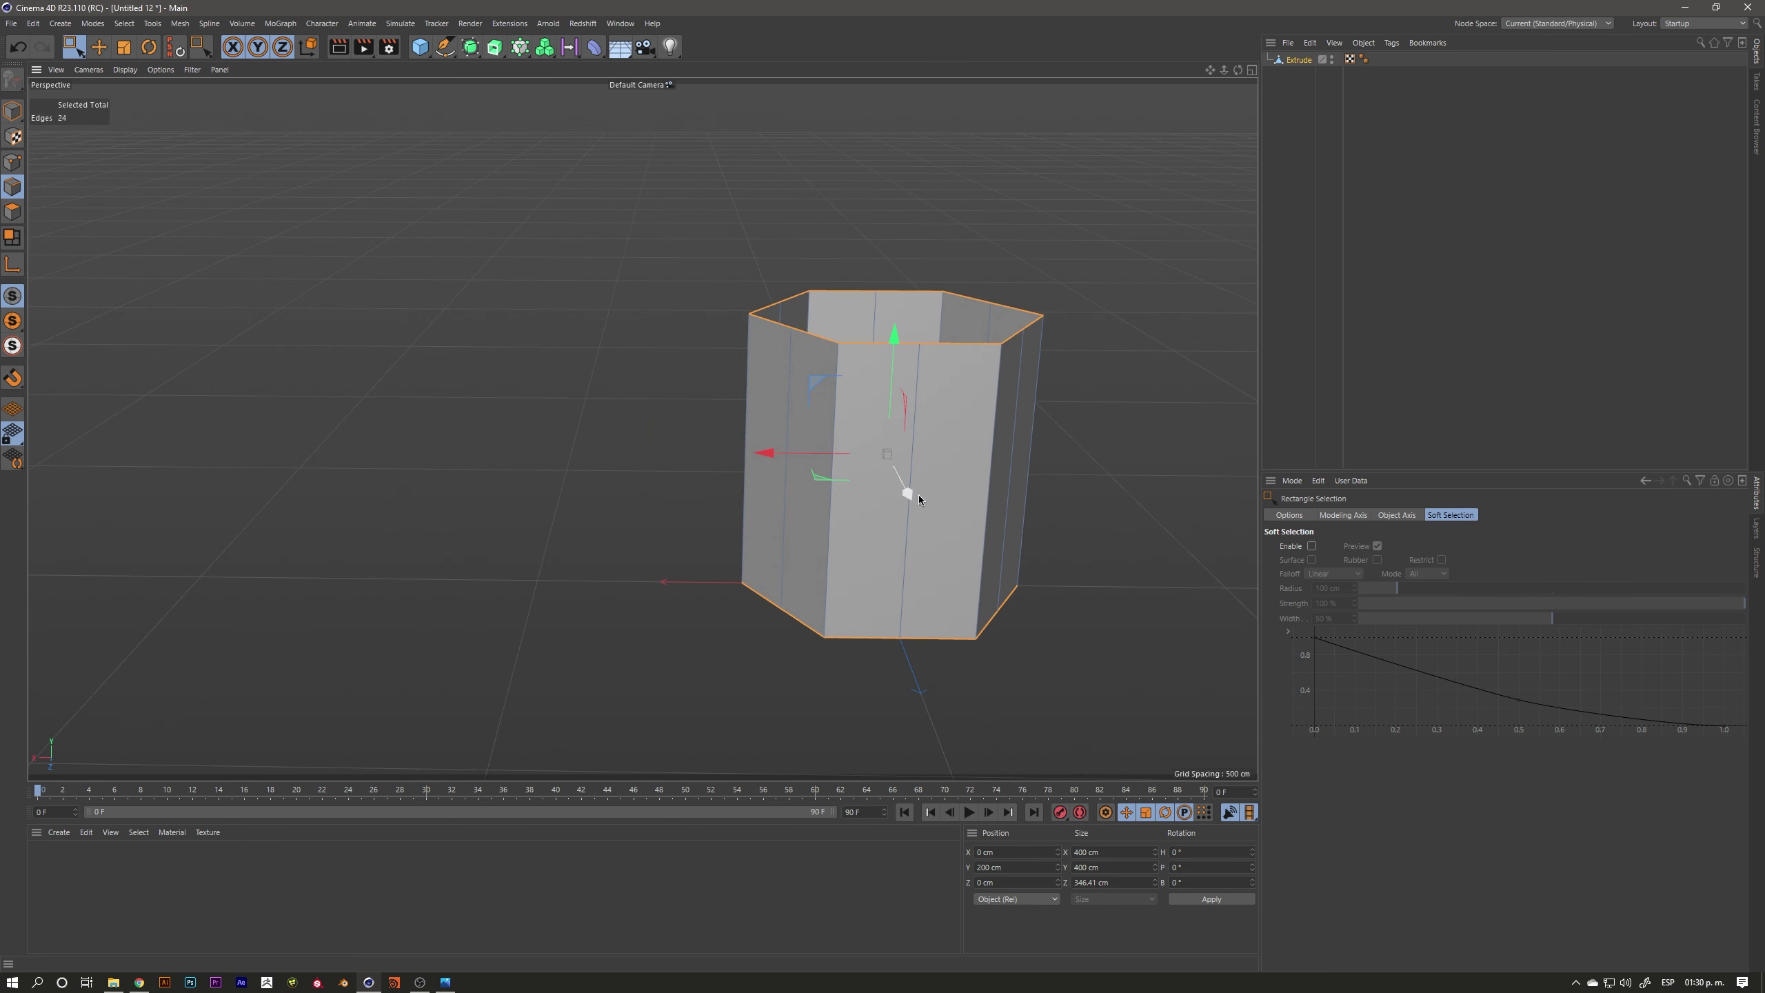
{"action": "mouse_move", "coordinate": [935, 546]}
{"action": "left_mouse_down", "text": "alt"}
{"action": "mouse_move", "coordinate": [701, 500]}
{"action": "mouse_move", "coordinate": [966, 493]}
{"action": "mouse_move", "coordinate": [857, 513]}
{"action": "left_mouse_up", "text": "alt"}
Ctrl-drag the top rim edges upward to extrude a taller section, to about 558 cm
{"action": "mouse_move", "coordinate": [518, 290]}
{"action": "left_mouse_down"}
{"action": "mouse_move", "coordinate": [1169, 450]}
{"action": "mouse_move", "coordinate": [781, 472]}
{"action": "mouse_move", "coordinate": [715, 508]}
{"action": "left_mouse_up"}
{"action": "left_click_drag", "start_coordinate": [738, 366], "coordinate": [730, 252], "text": "ctrl"}
{"action": "mouse_move", "coordinate": [646, 431]}
{"action": "left_mouse_down", "text": "alt"}
{"action": "mouse_move", "coordinate": [934, 441]}
{"action": "mouse_move", "coordinate": [710, 436]}
{"action": "left_mouse_up", "text": "alt"}
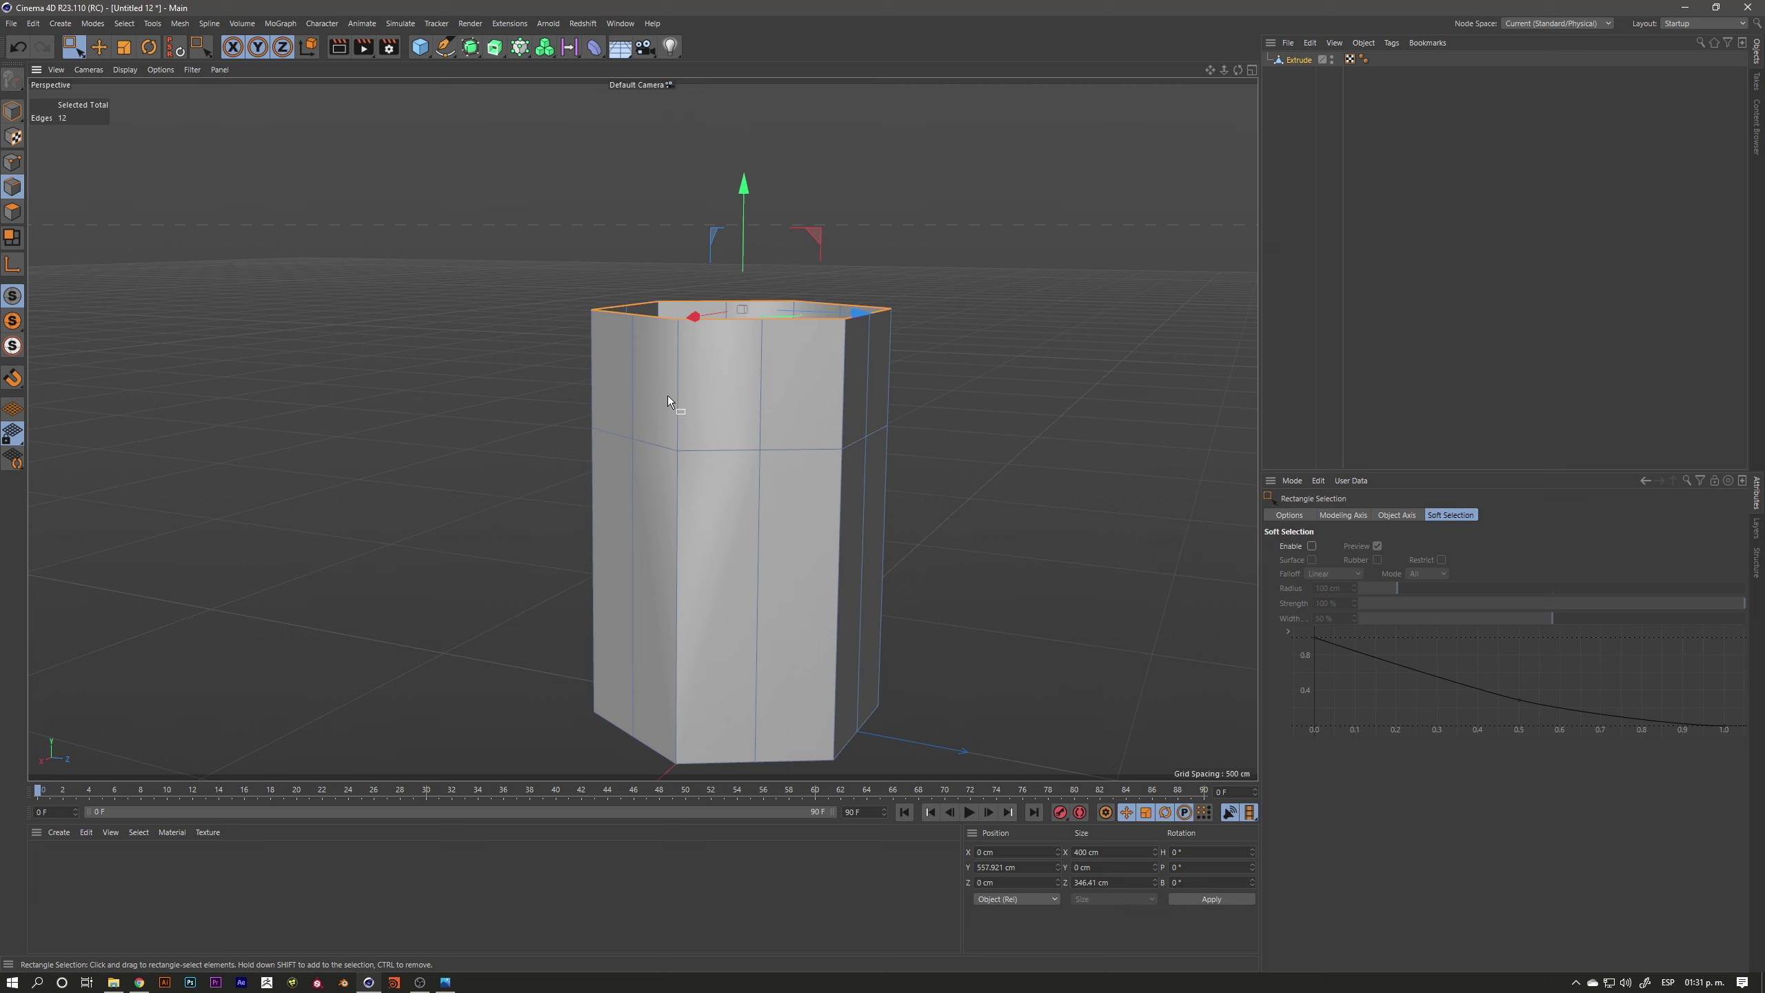
{"action": "mouse_move", "coordinate": [725, 370]}
{"action": "left_mouse_down", "text": "alt"}
{"action": "mouse_move", "coordinate": [749, 393]}
{"action": "mouse_move", "coordinate": [710, 432]}
{"action": "mouse_move", "coordinate": [755, 379]}
{"action": "mouse_move", "coordinate": [714, 428]}
{"action": "left_mouse_up", "text": "alt"}
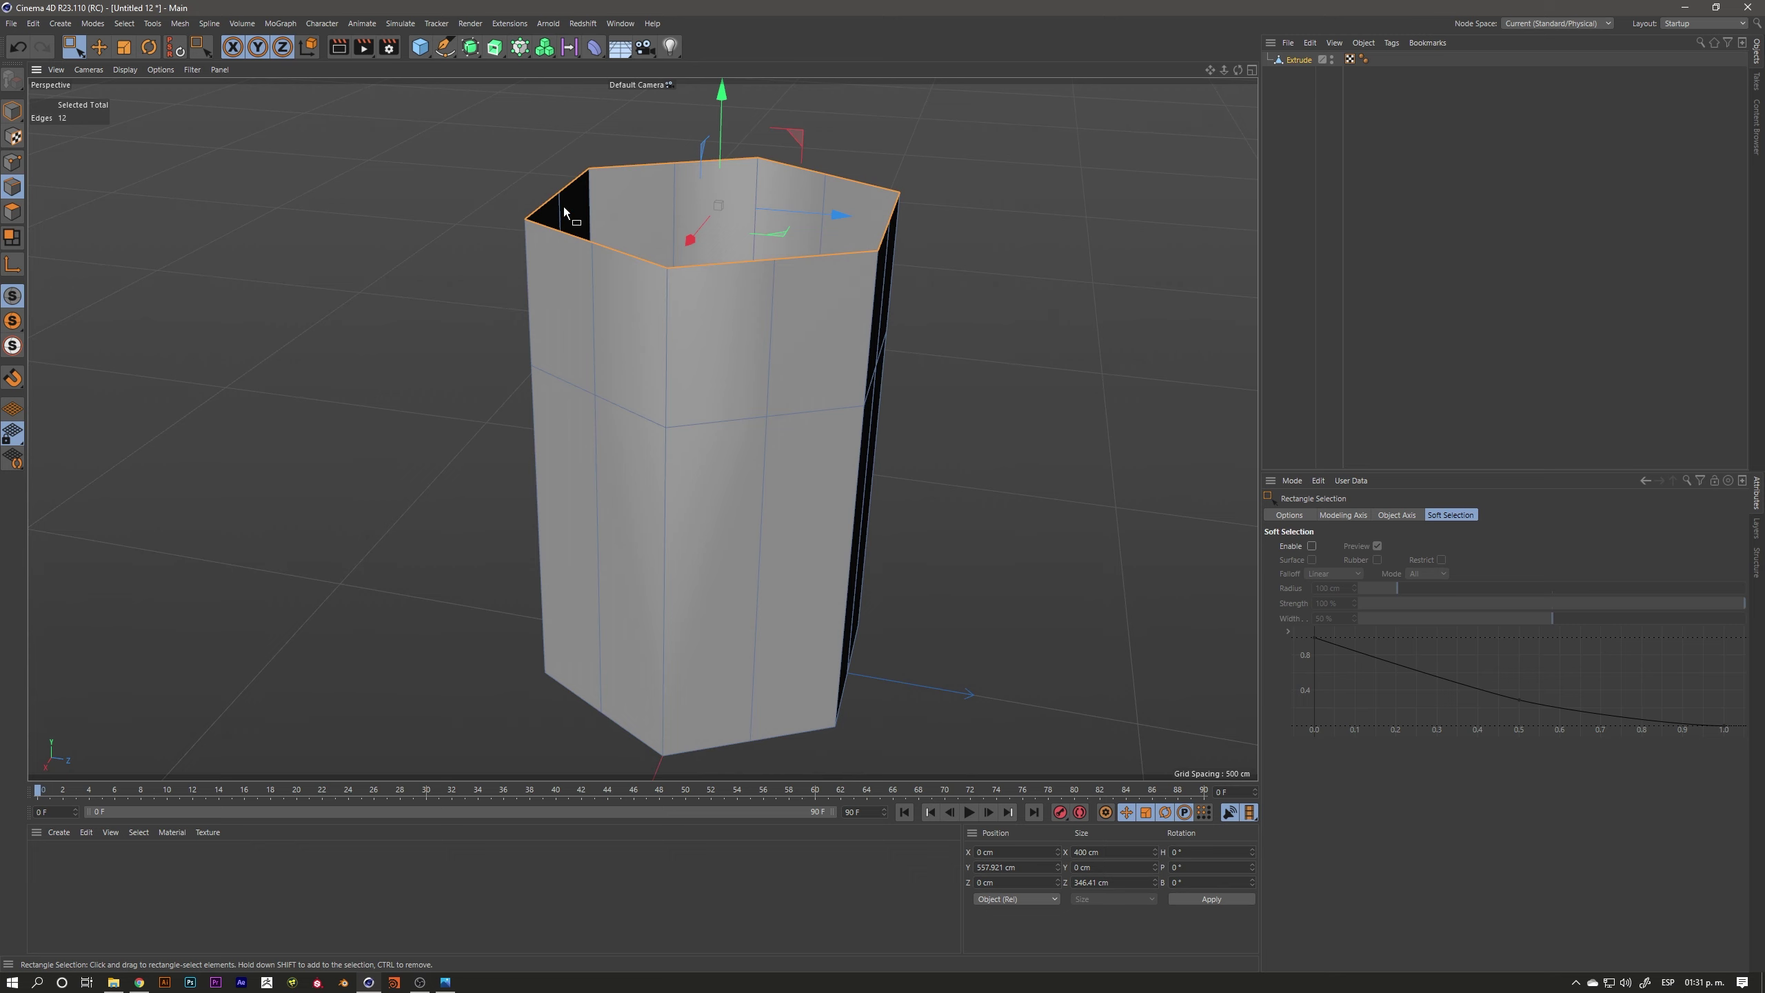
Select all the tube's top-rim points in Points mode
{"action": "left_click", "coordinate": [15, 159]}
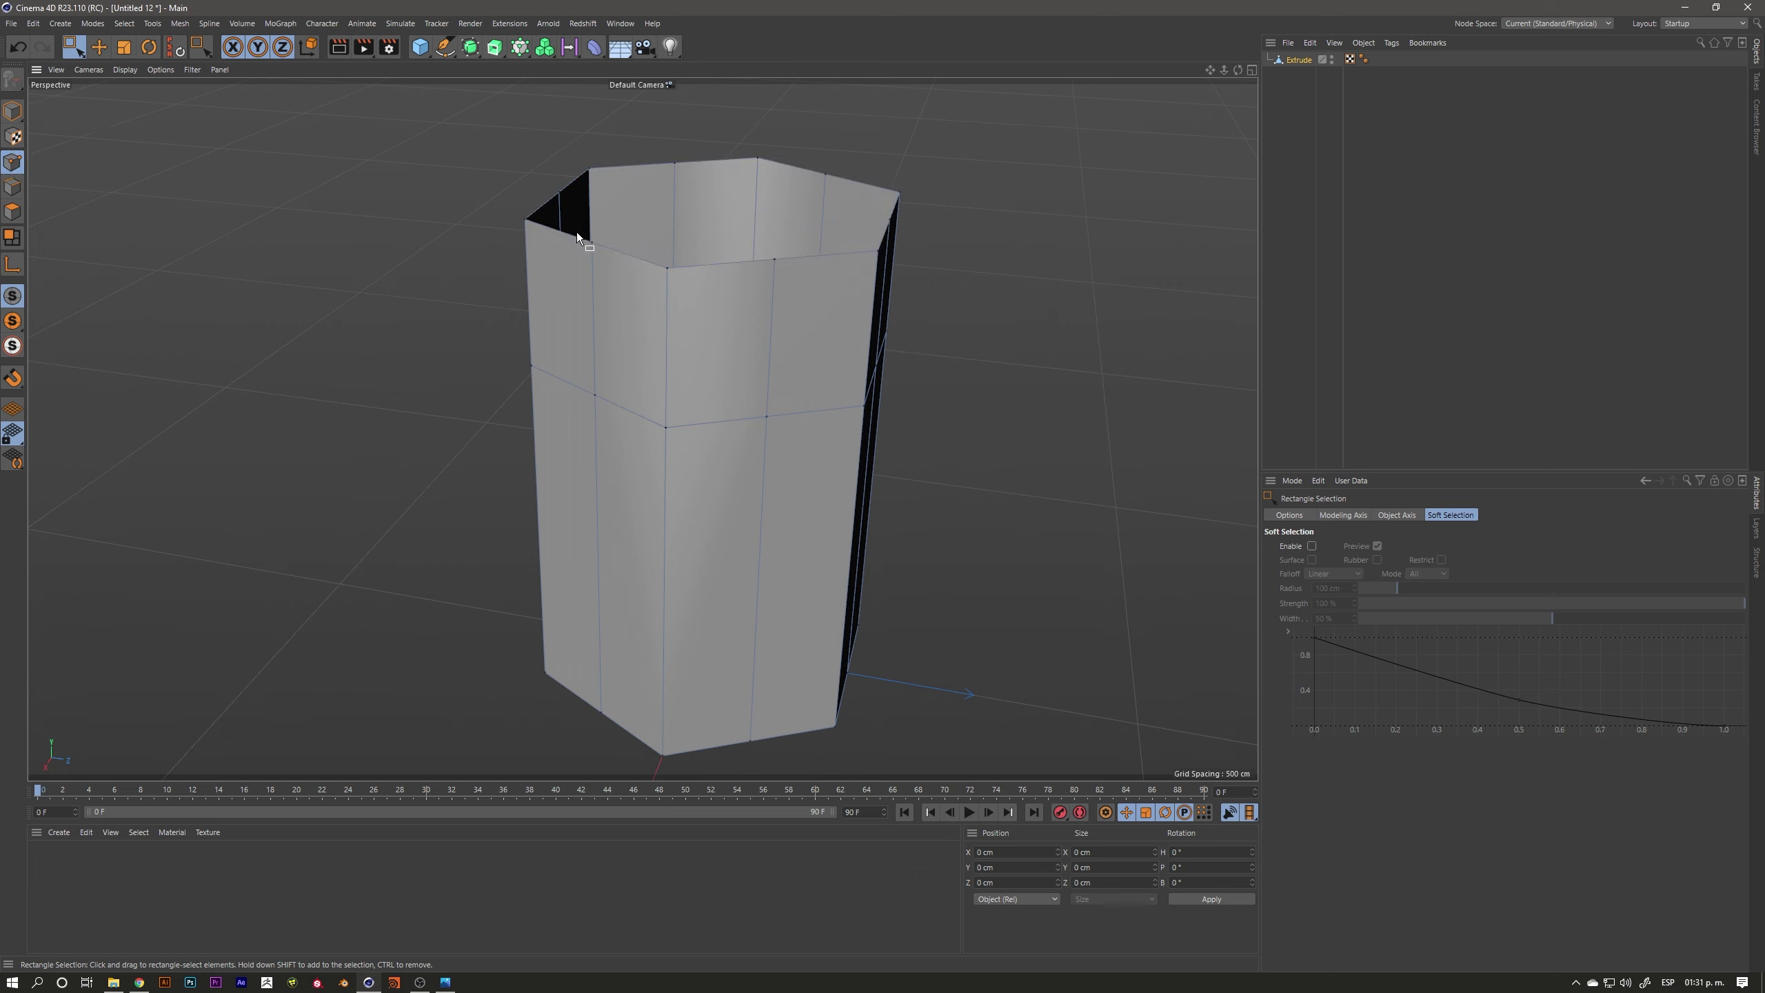
{"action": "left_click_drag", "start_coordinate": [606, 253], "coordinate": [534, 190]}
{"action": "left_click_drag", "start_coordinate": [662, 144], "coordinate": [692, 173], "text": "shift"}
{"action": "left_click_drag", "start_coordinate": [812, 159], "coordinate": [902, 231], "text": "shift"}
Add a 200 cm Circle spline to the scene beside the tube
{"action": "mouse_move", "coordinate": [791, 271]}
{"action": "left_mouse_down", "text": "alt"}
{"action": "mouse_move", "coordinate": [729, 323]}
{"action": "mouse_move", "coordinate": [717, 307]}
{"action": "mouse_move", "coordinate": [693, 378]}
{"action": "mouse_move", "coordinate": [568, 364]}
{"action": "mouse_move", "coordinate": [670, 315]}
{"action": "mouse_move", "coordinate": [651, 128]}
{"action": "left_mouse_up", "text": "alt"}
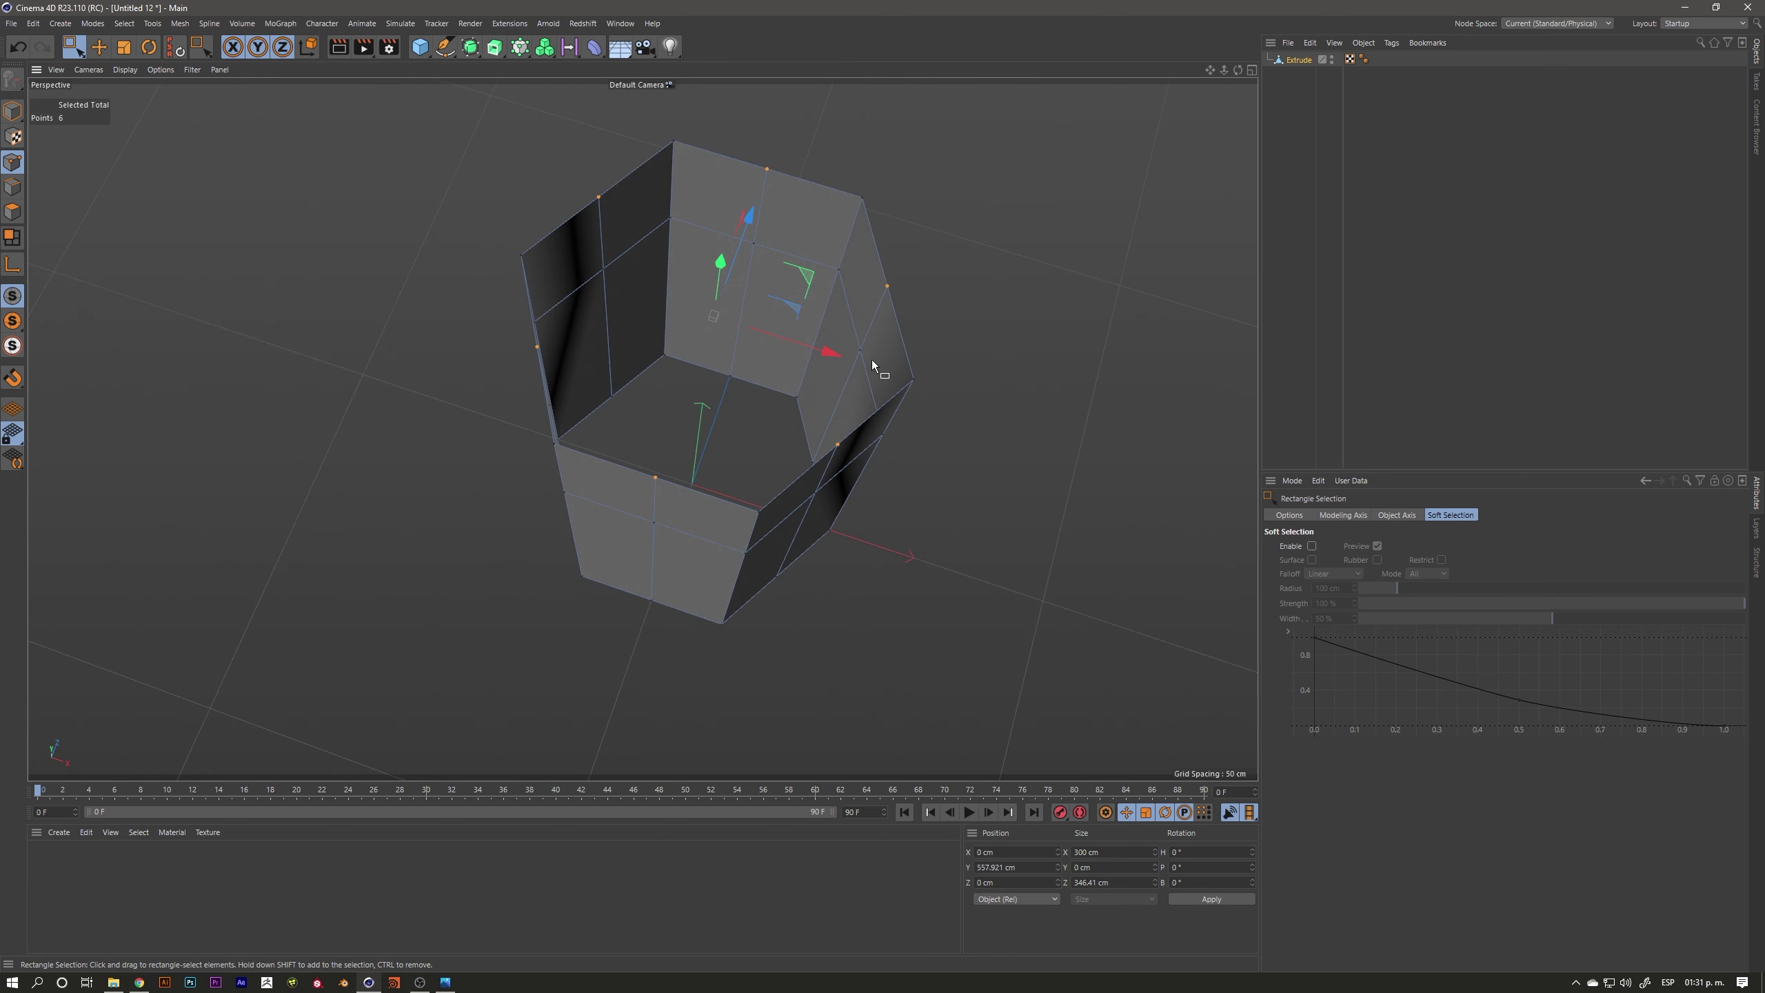
{"action": "mouse_move", "coordinate": [814, 274]}
{"action": "left_mouse_down", "text": "alt"}
{"action": "mouse_move", "coordinate": [653, 359]}
{"action": "mouse_move", "coordinate": [705, 339]}
{"action": "mouse_move", "coordinate": [690, 378]}
{"action": "mouse_move", "coordinate": [692, 277]}
{"action": "left_mouse_up", "text": "alt"}
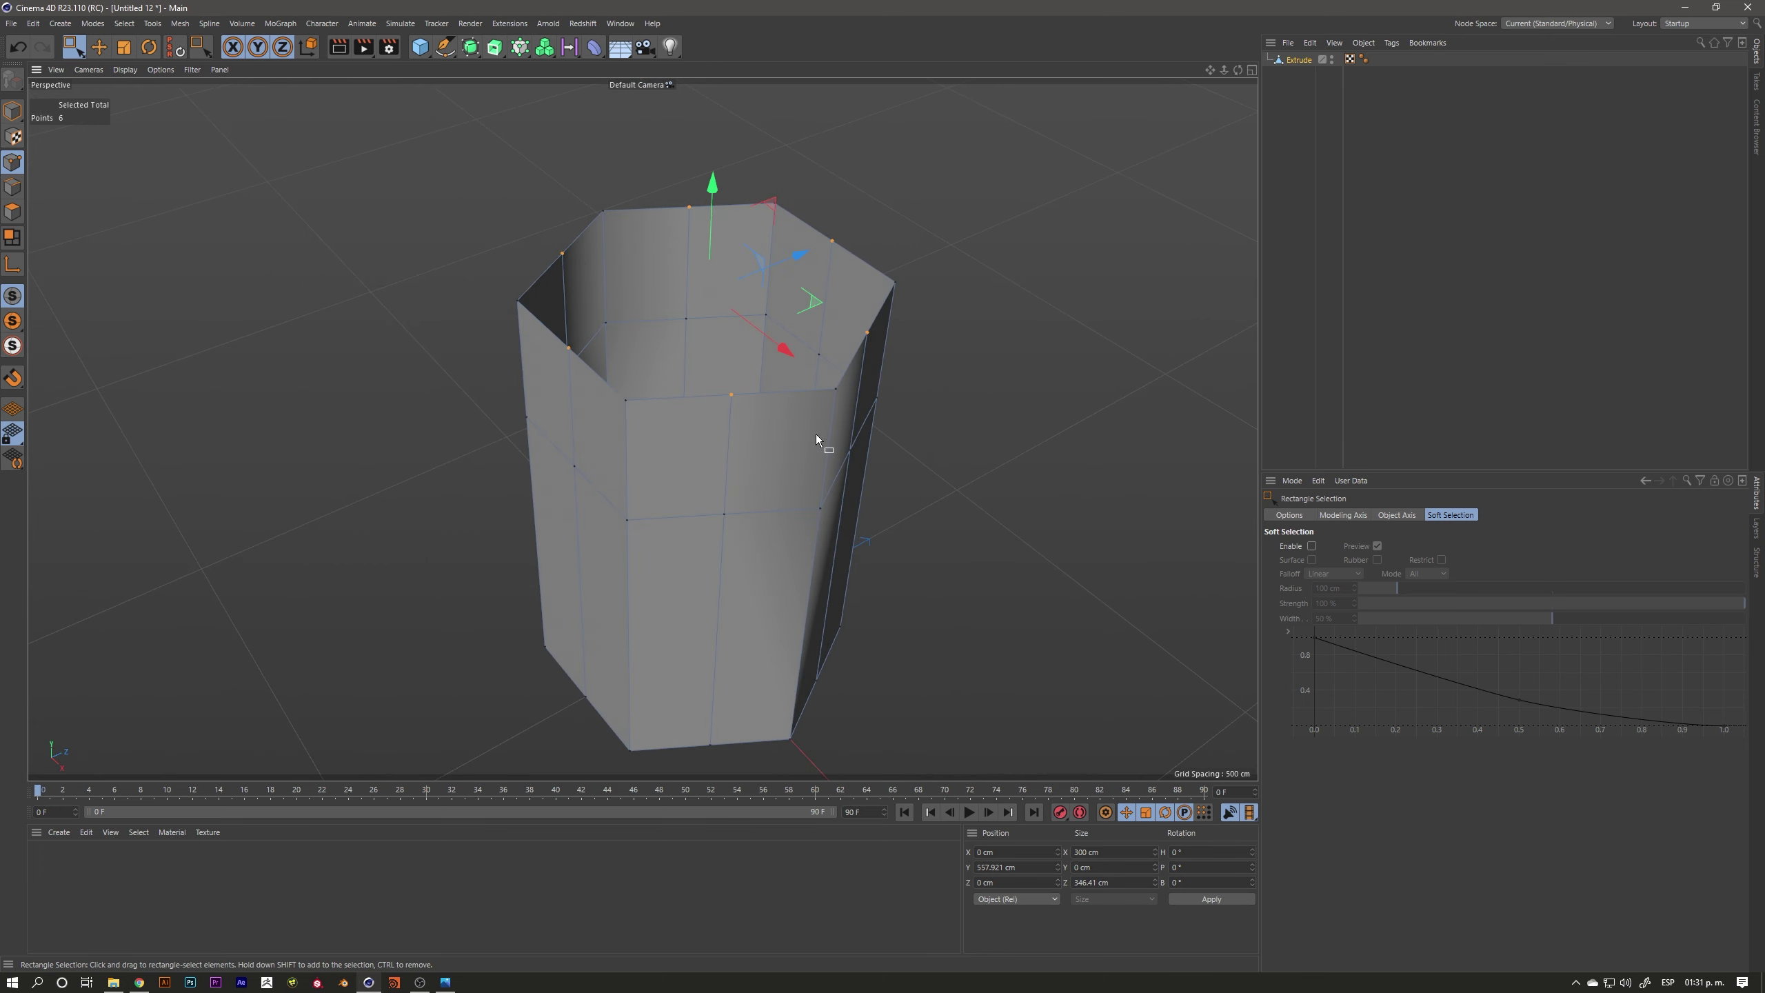
{"action": "mouse_move", "coordinate": [541, 232]}
{"action": "left_mouse_down", "text": "alt"}
{"action": "mouse_move", "coordinate": [701, 268]}
{"action": "mouse_move", "coordinate": [666, 293]}
{"action": "mouse_move", "coordinate": [642, 258]}
{"action": "left_mouse_up", "text": "alt"}
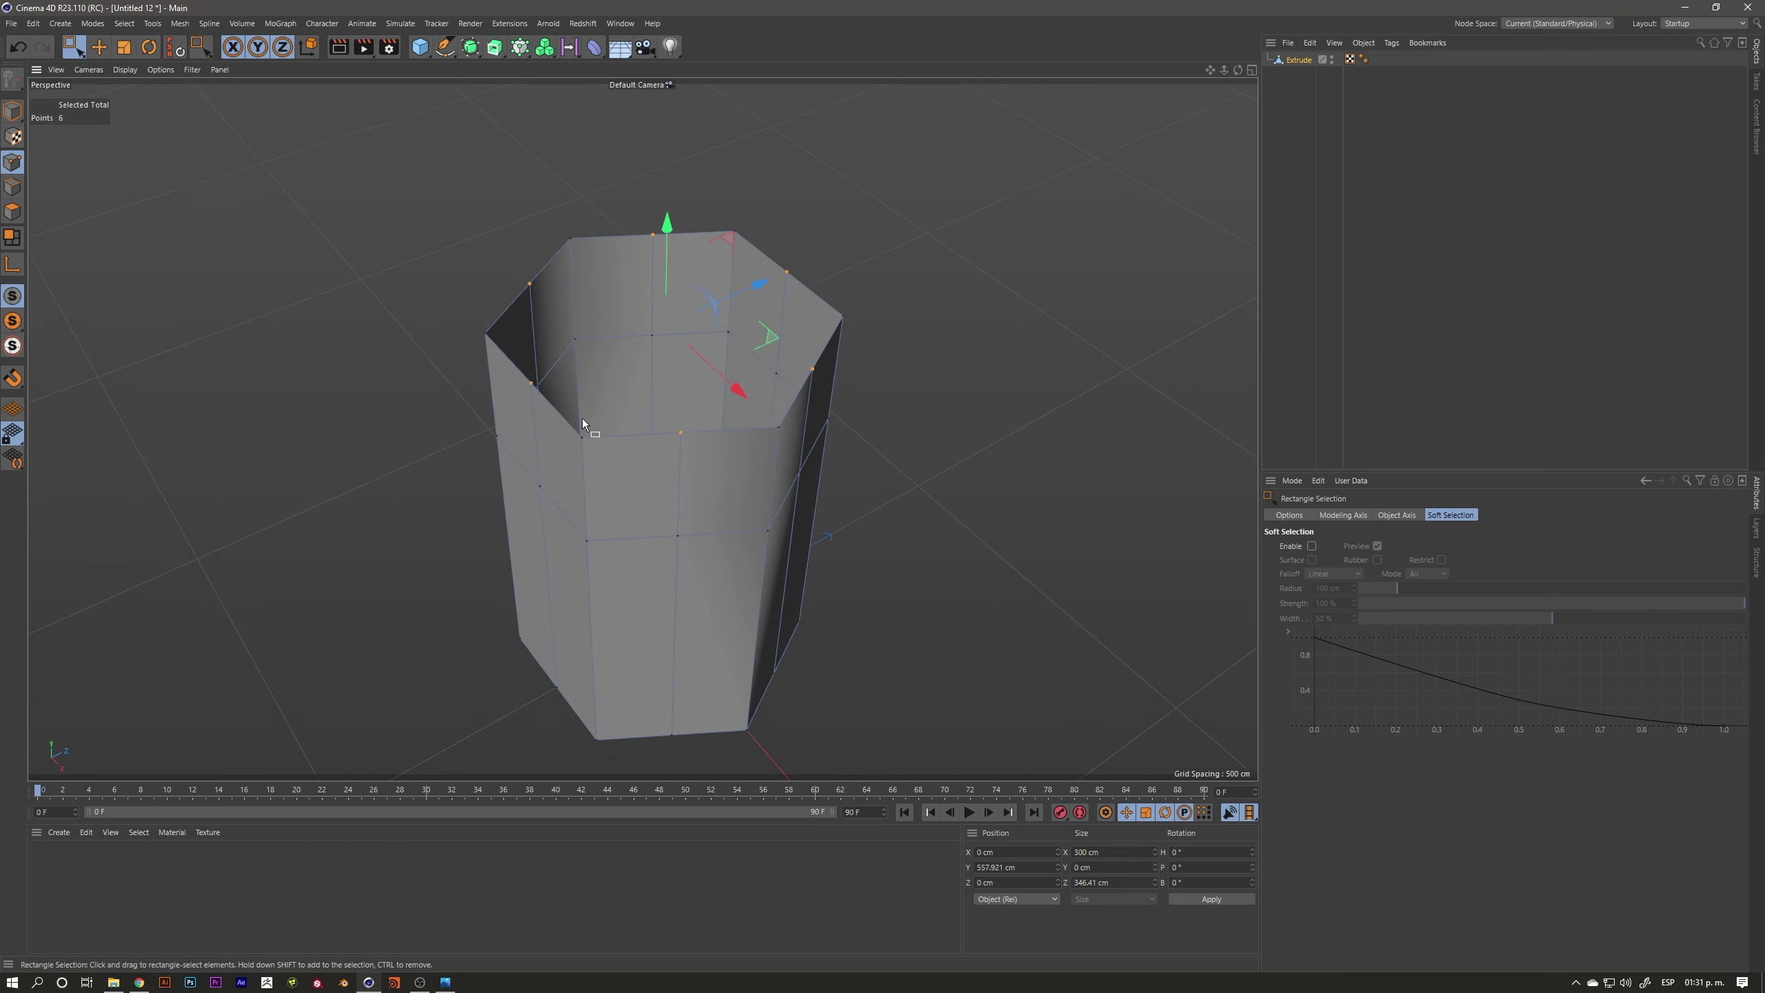
{"action": "left_click_drag", "start_coordinate": [445, 47], "coordinate": [543, 100]}
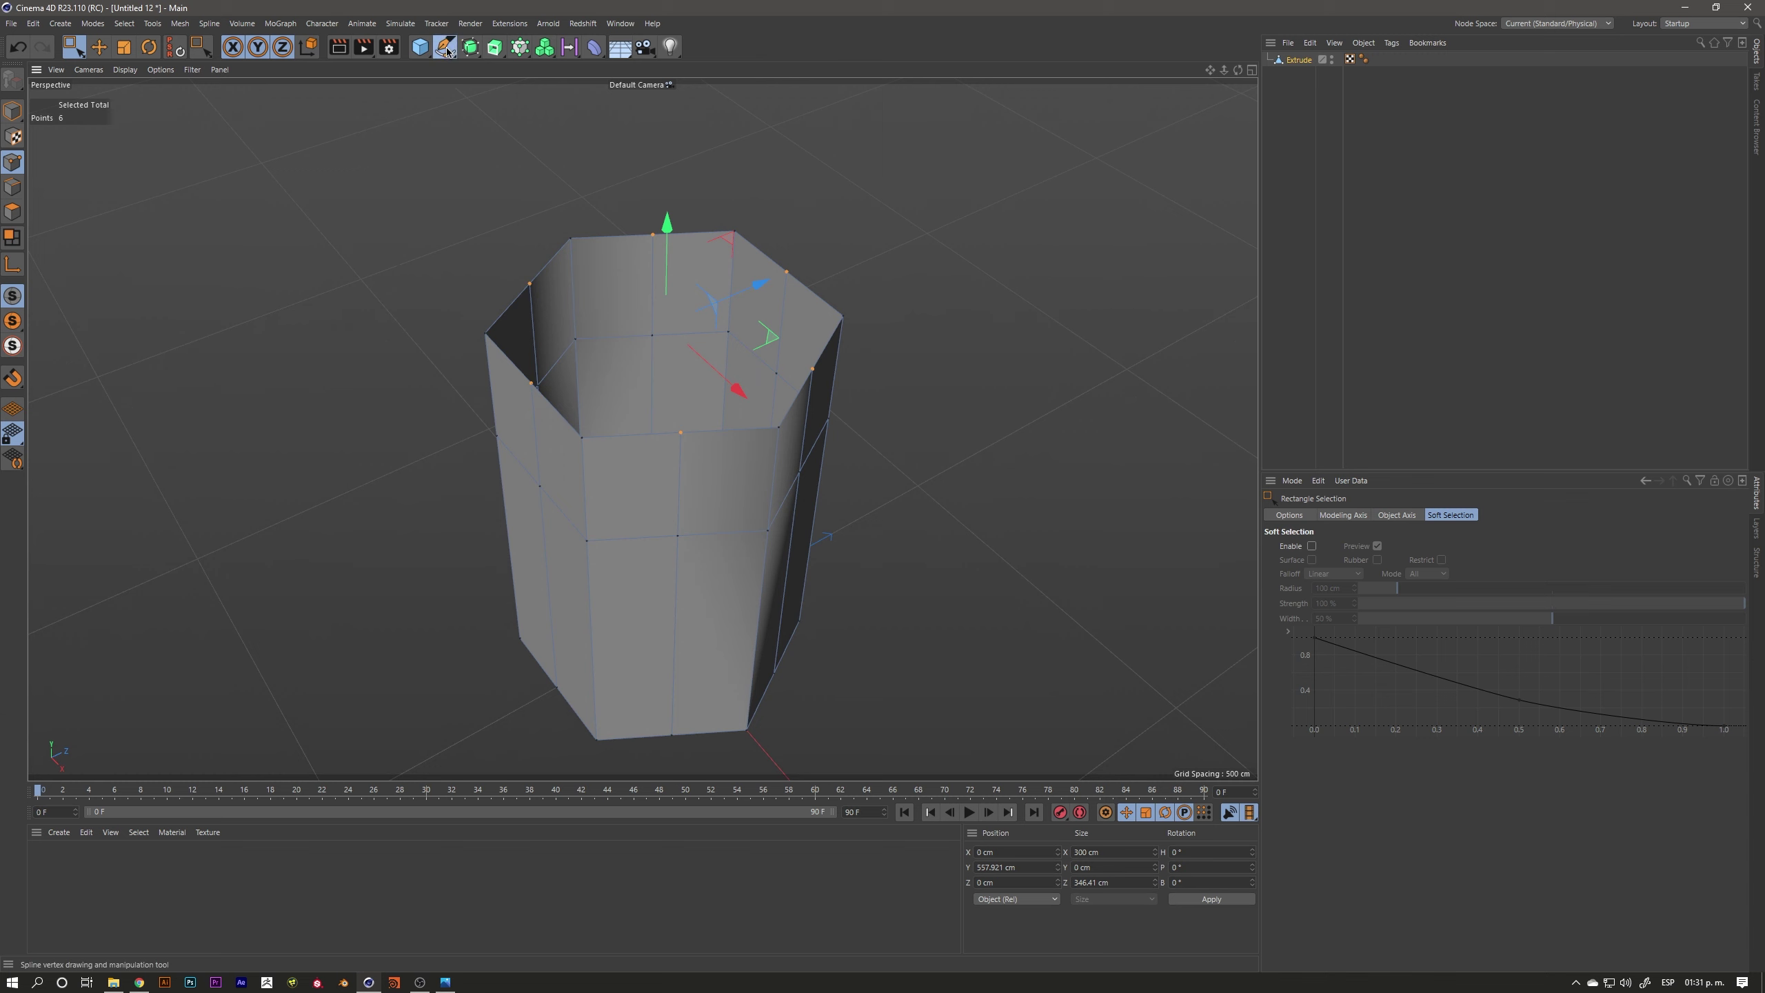
{"action": "left_click", "coordinate": [580, 91]}
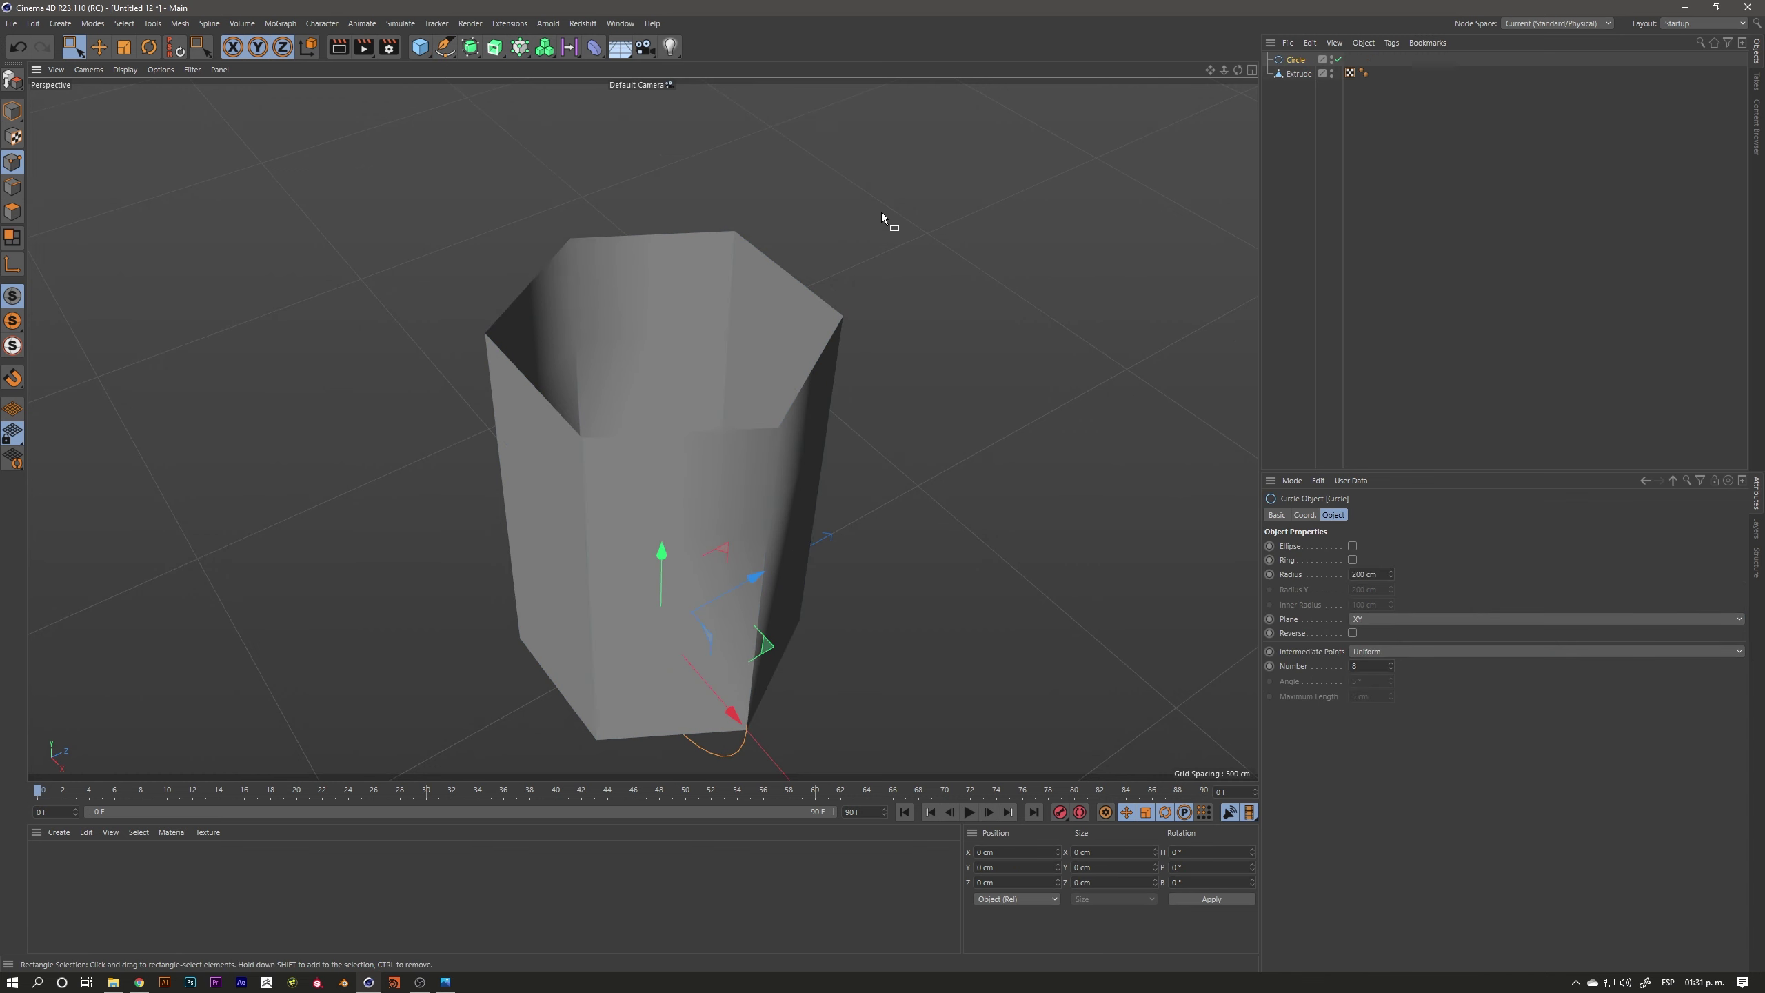
Lay the circle on the XZ plane and scale the top rim points out to match it in Top view
{"action": "left_click", "coordinate": [1377, 619]}
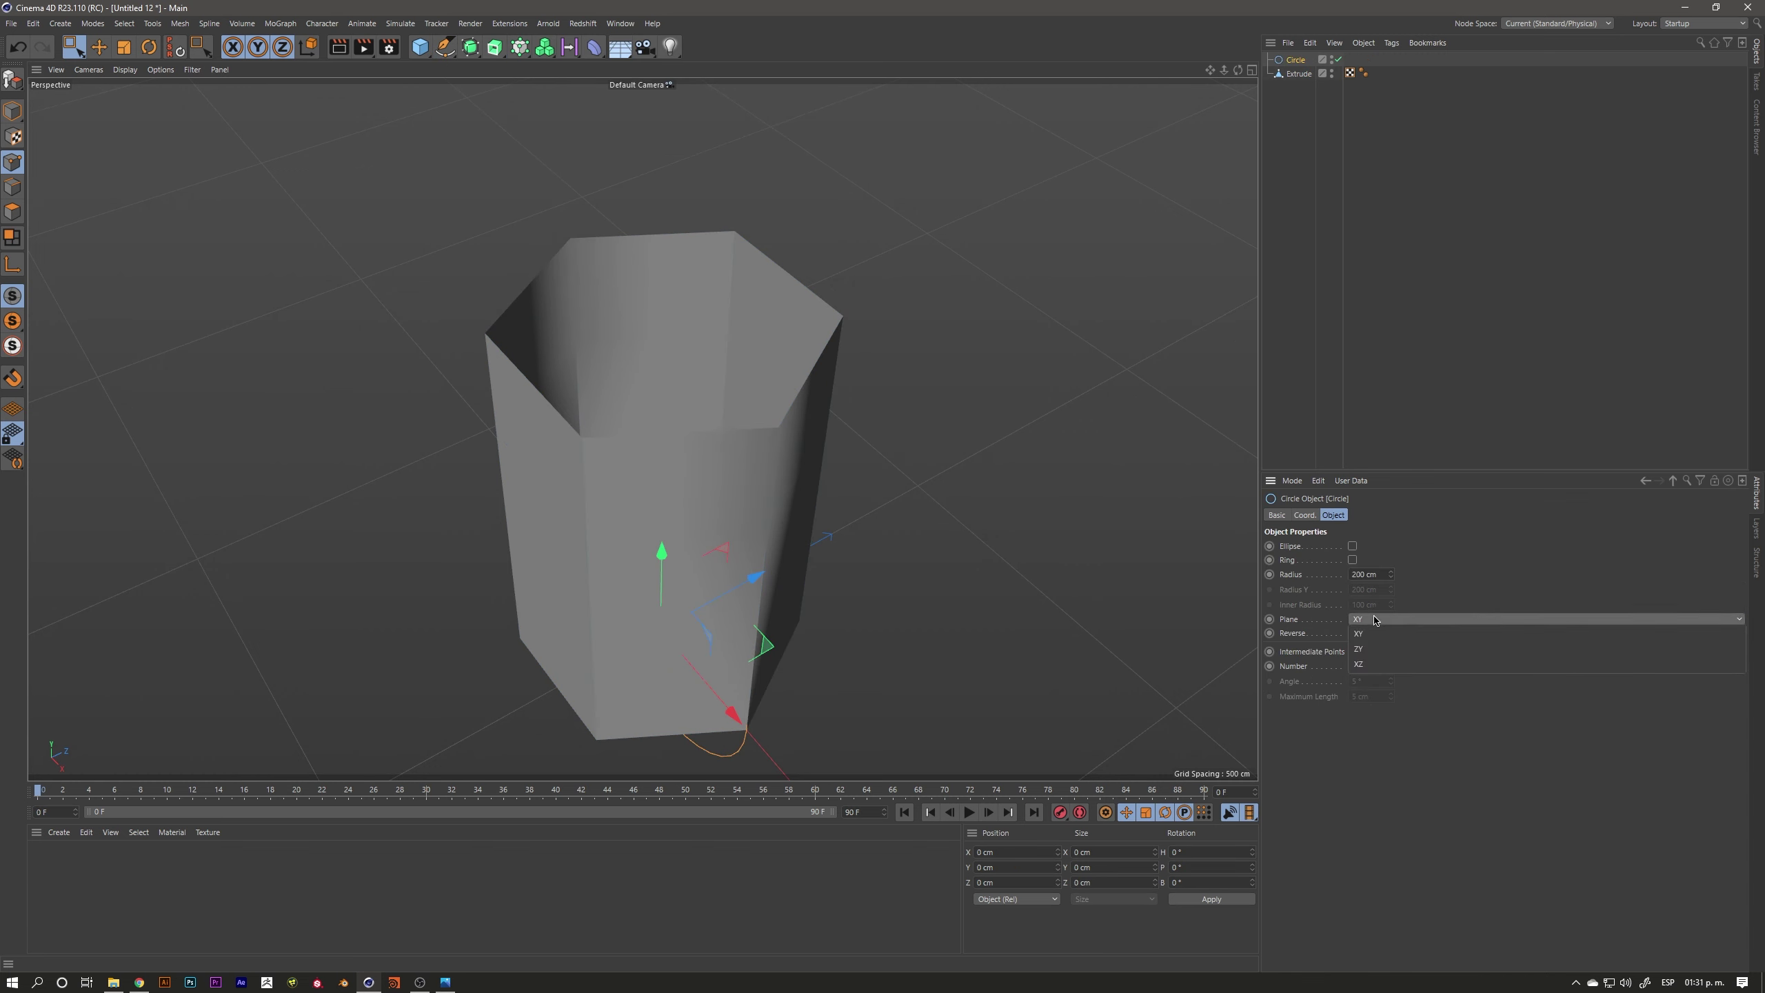
{"action": "left_click", "coordinate": [1382, 666]}
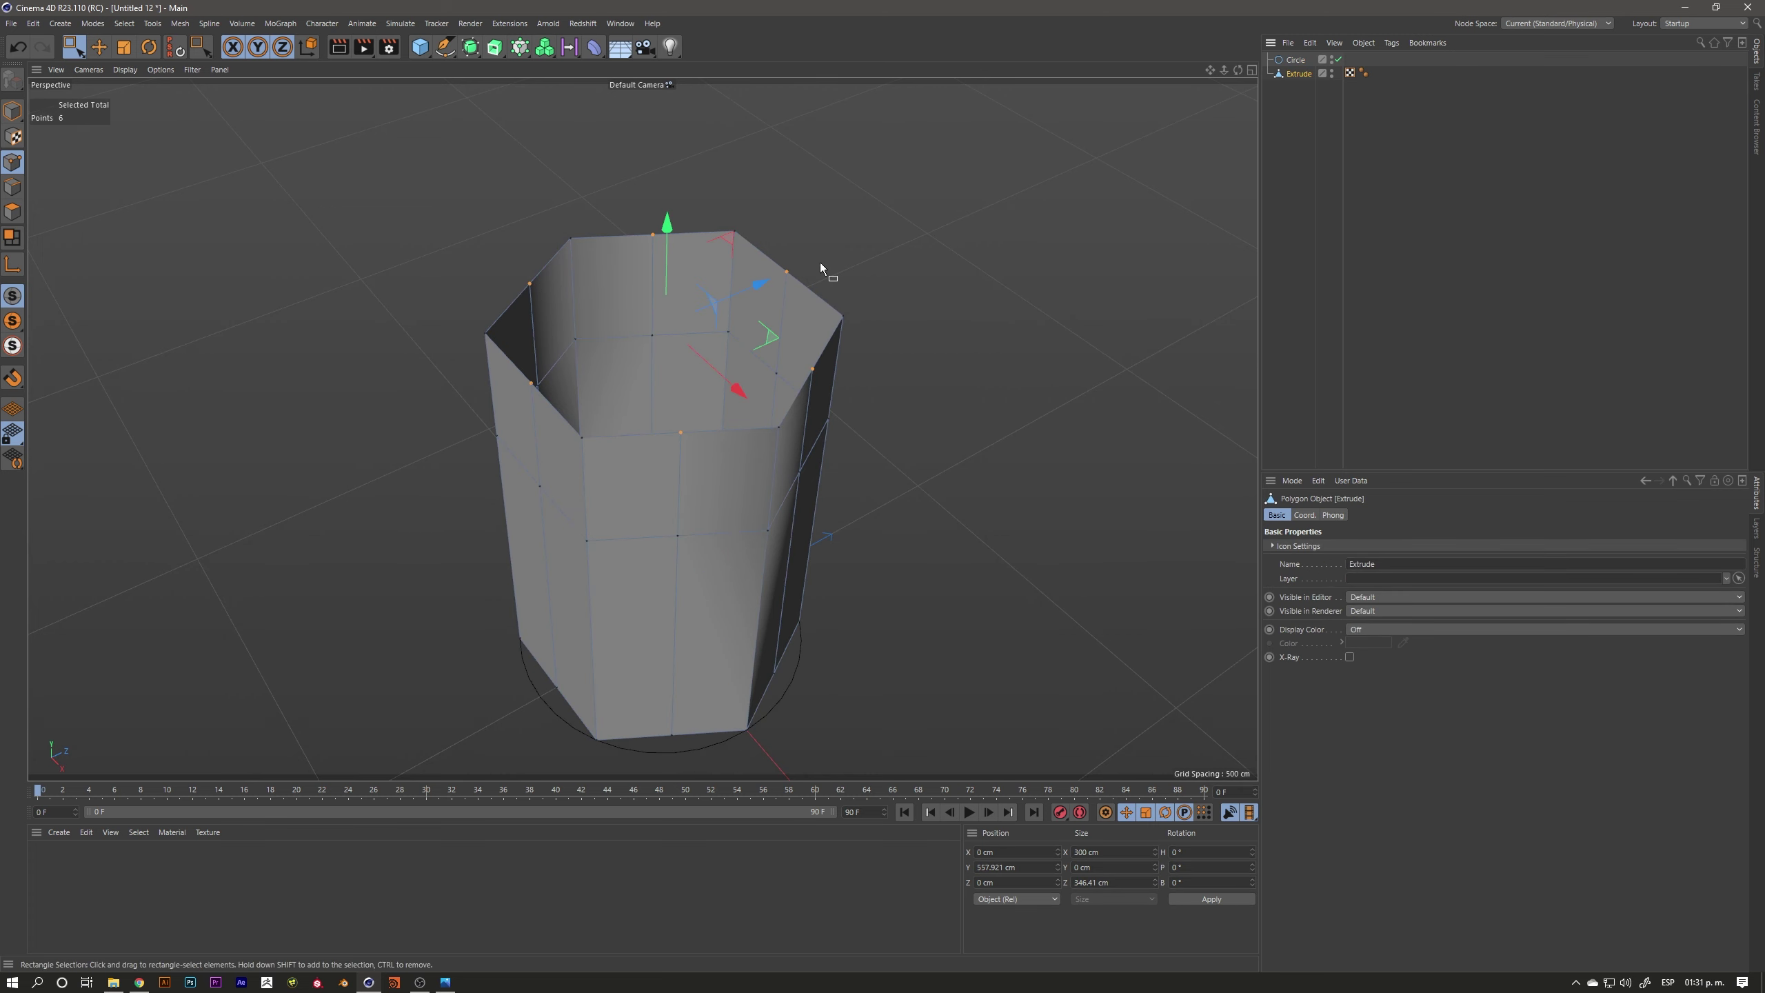
{"action": "middle_click", "coordinate": [798, 370]}
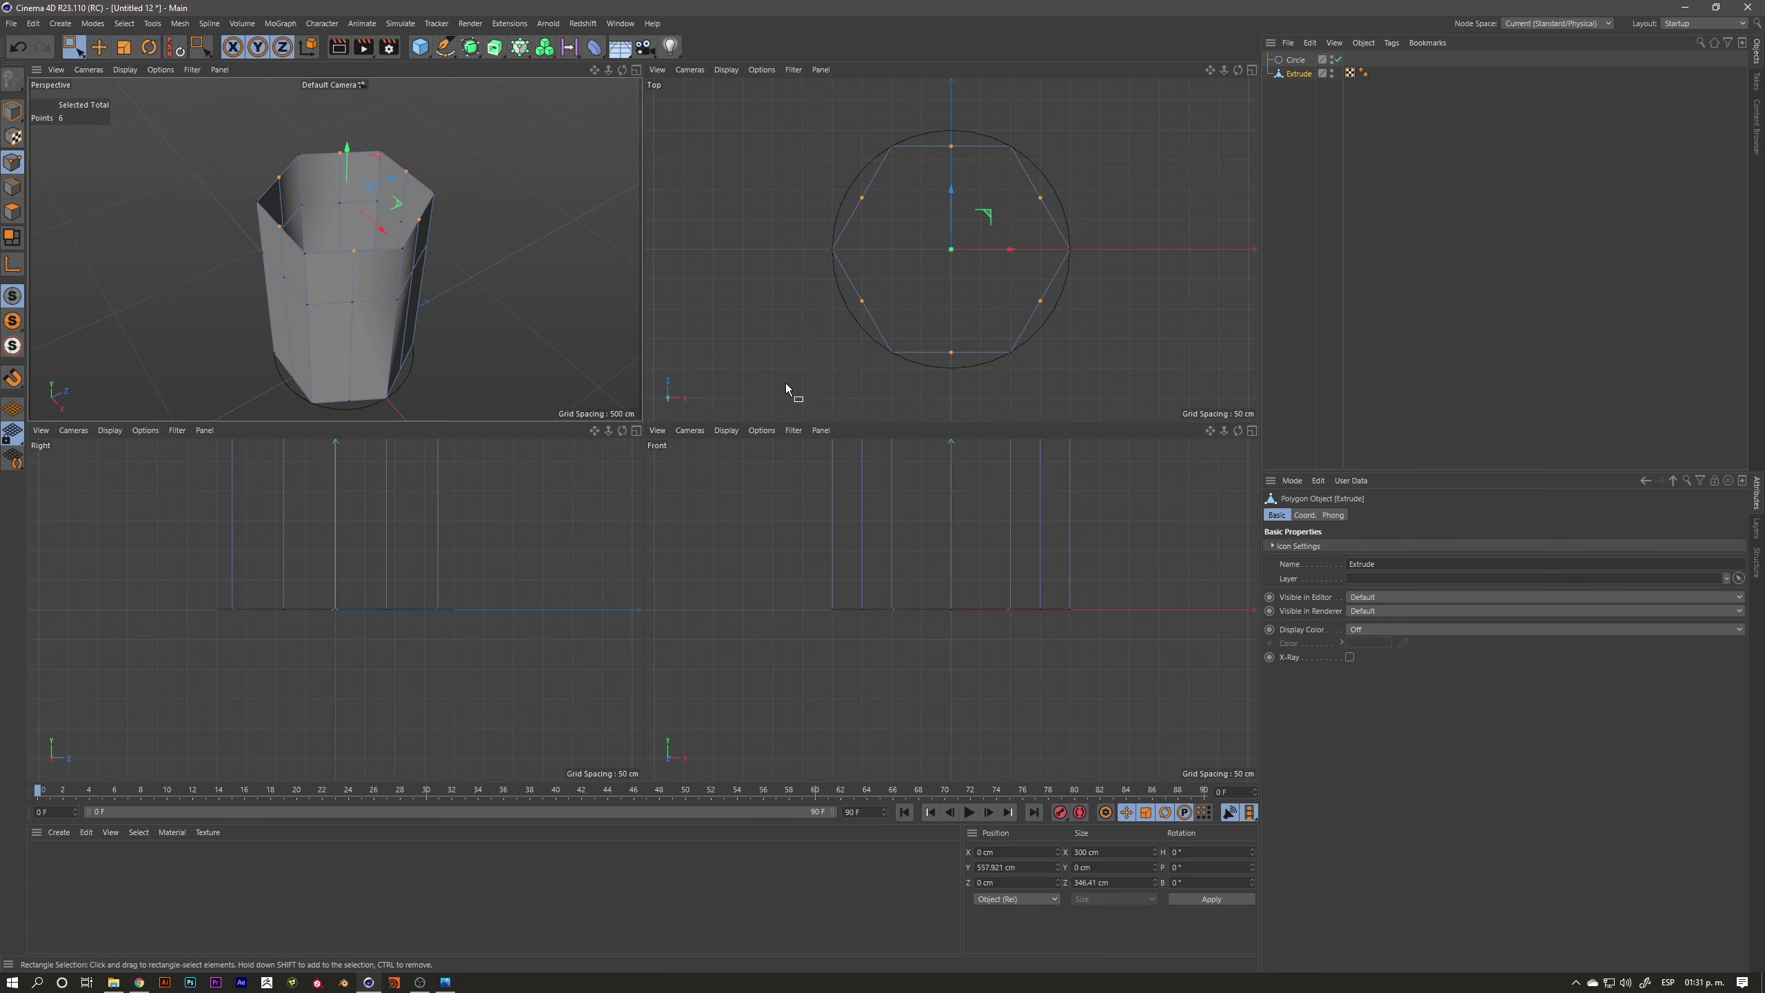
{"action": "left_click", "coordinate": [123, 47]}
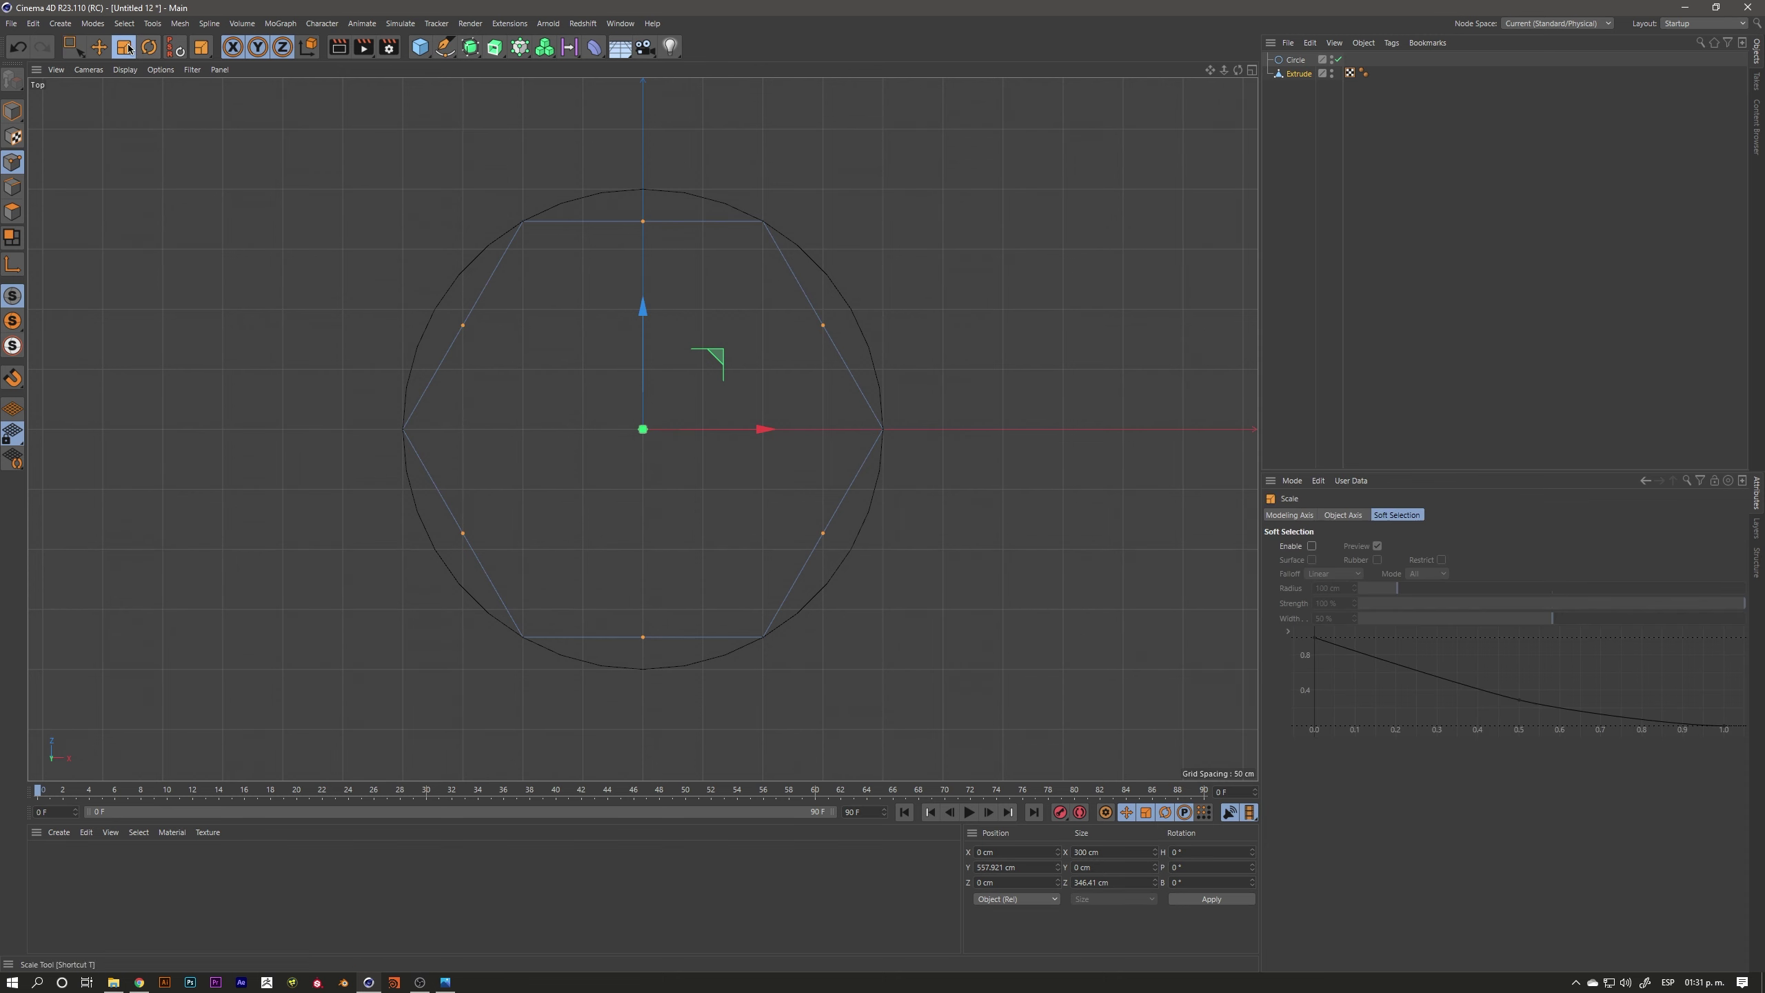
{"action": "left_click_drag", "start_coordinate": [517, 366], "coordinate": [599, 362]}
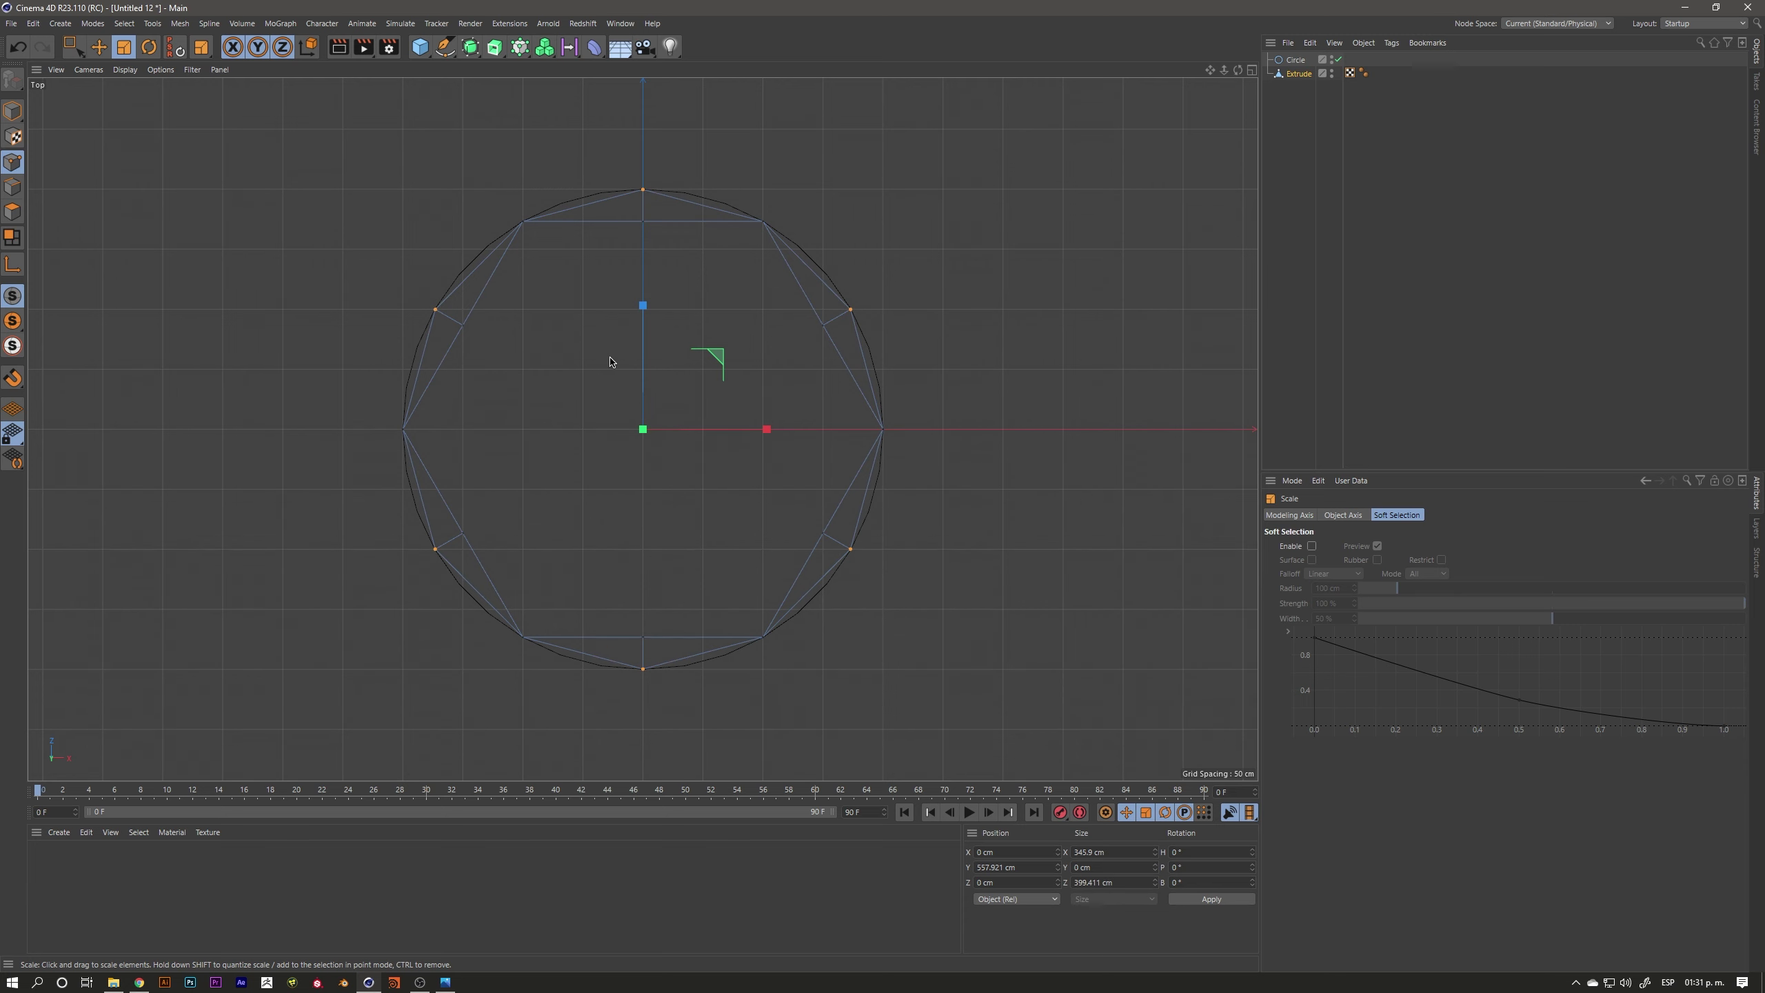
{"action": "scroll", "coordinate": [411, 296], "scroll_direction": "up", "scroll_amount": 10}
{"action": "scroll", "coordinate": [446, 325], "scroll_direction": "up", "scroll_amount": 5}
{"action": "left_click_drag", "start_coordinate": [517, 192], "coordinate": [516, 192]}
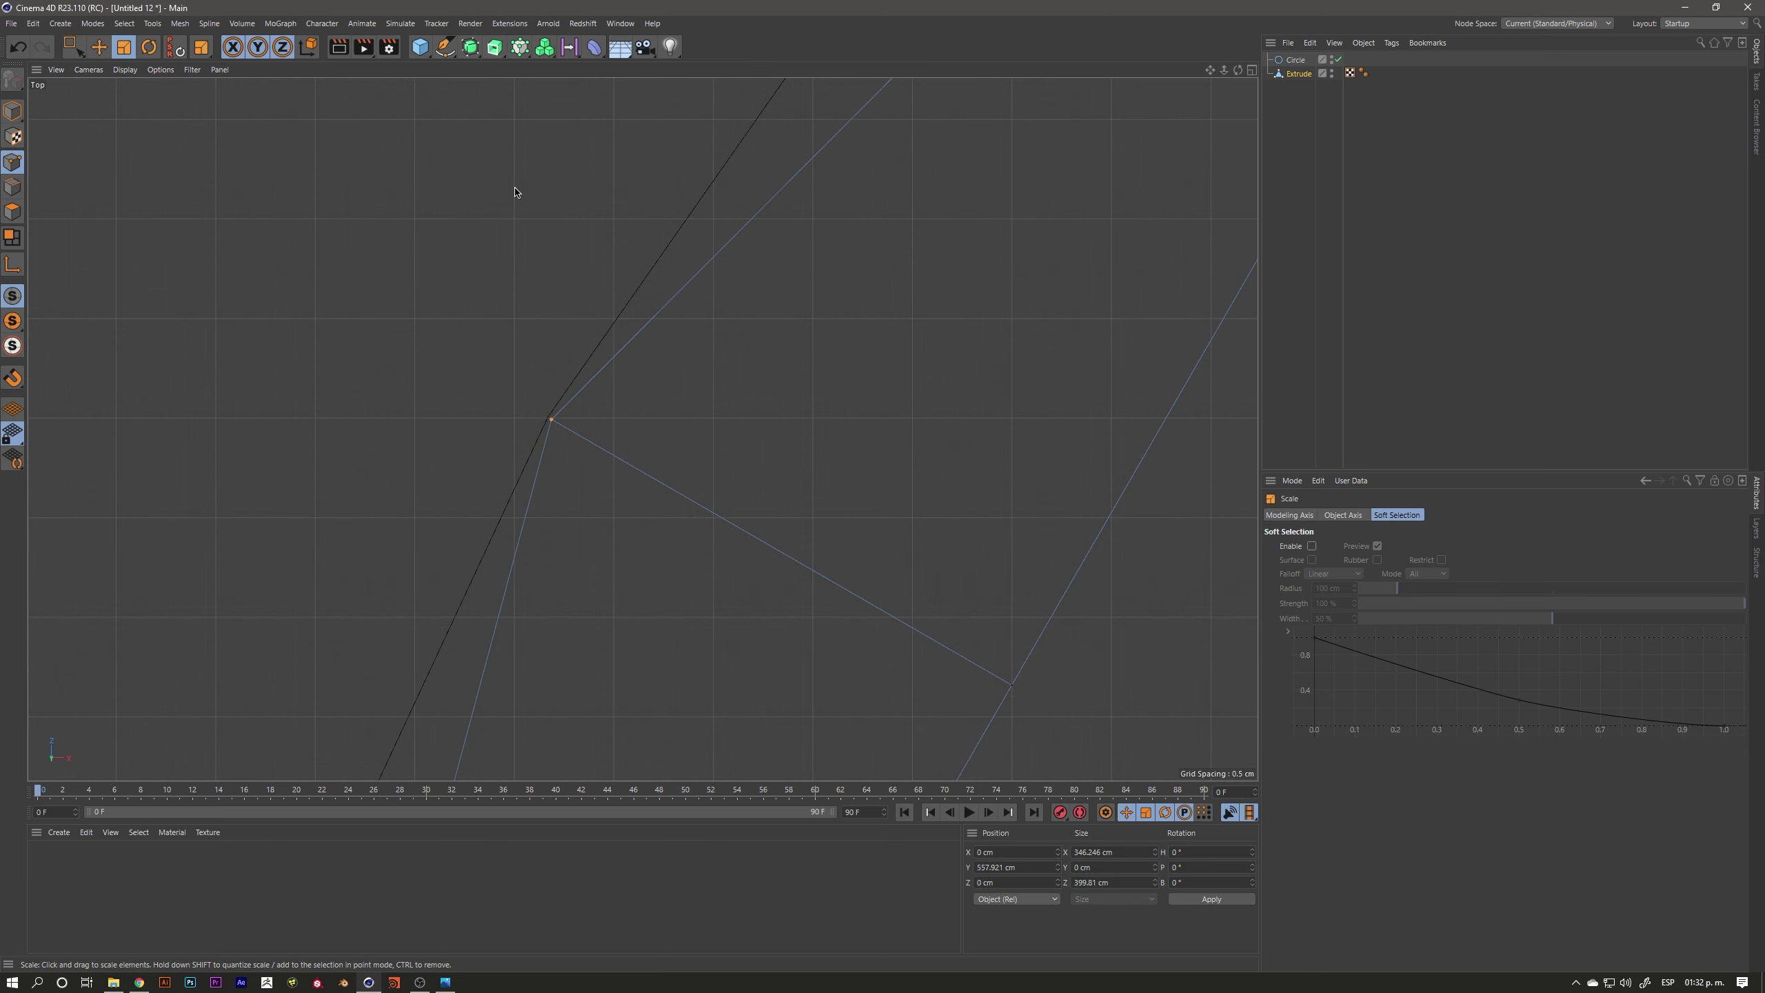
Delete the guide circle and reselect the tube in Polygons mode
{"action": "scroll", "coordinate": [941, 339], "scroll_direction": "down", "scroll_amount": 15}
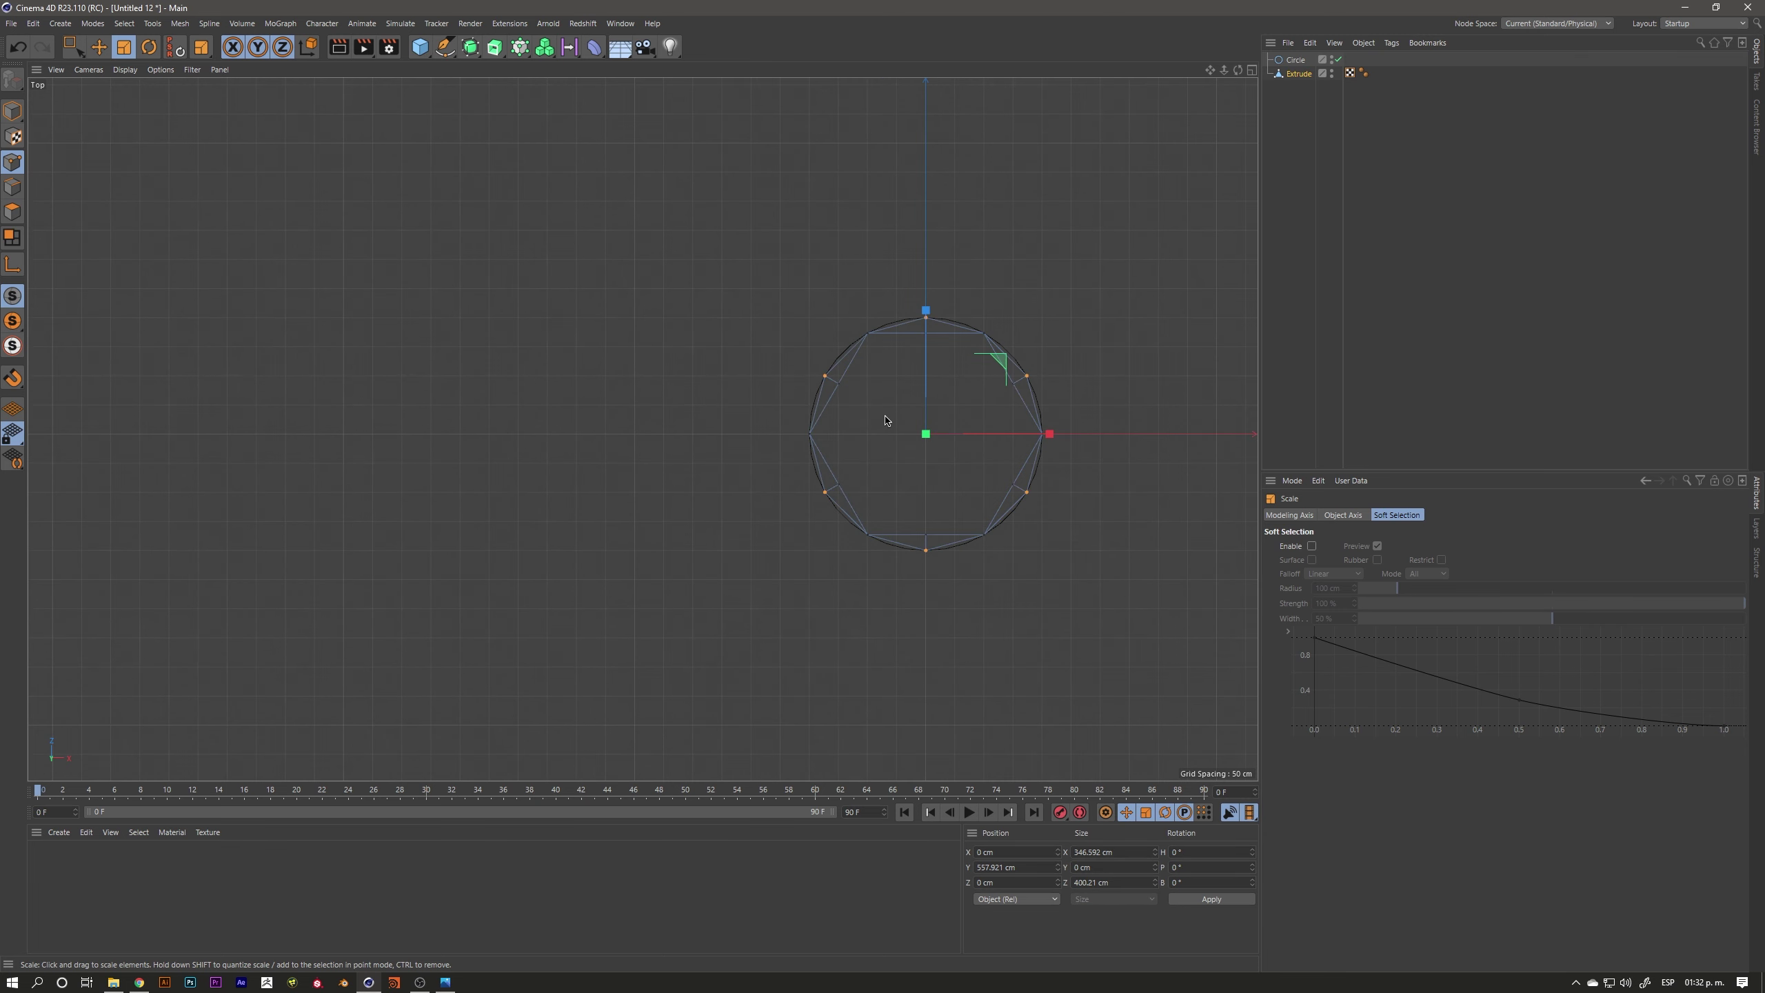
{"action": "middle_click", "coordinate": [463, 306]}
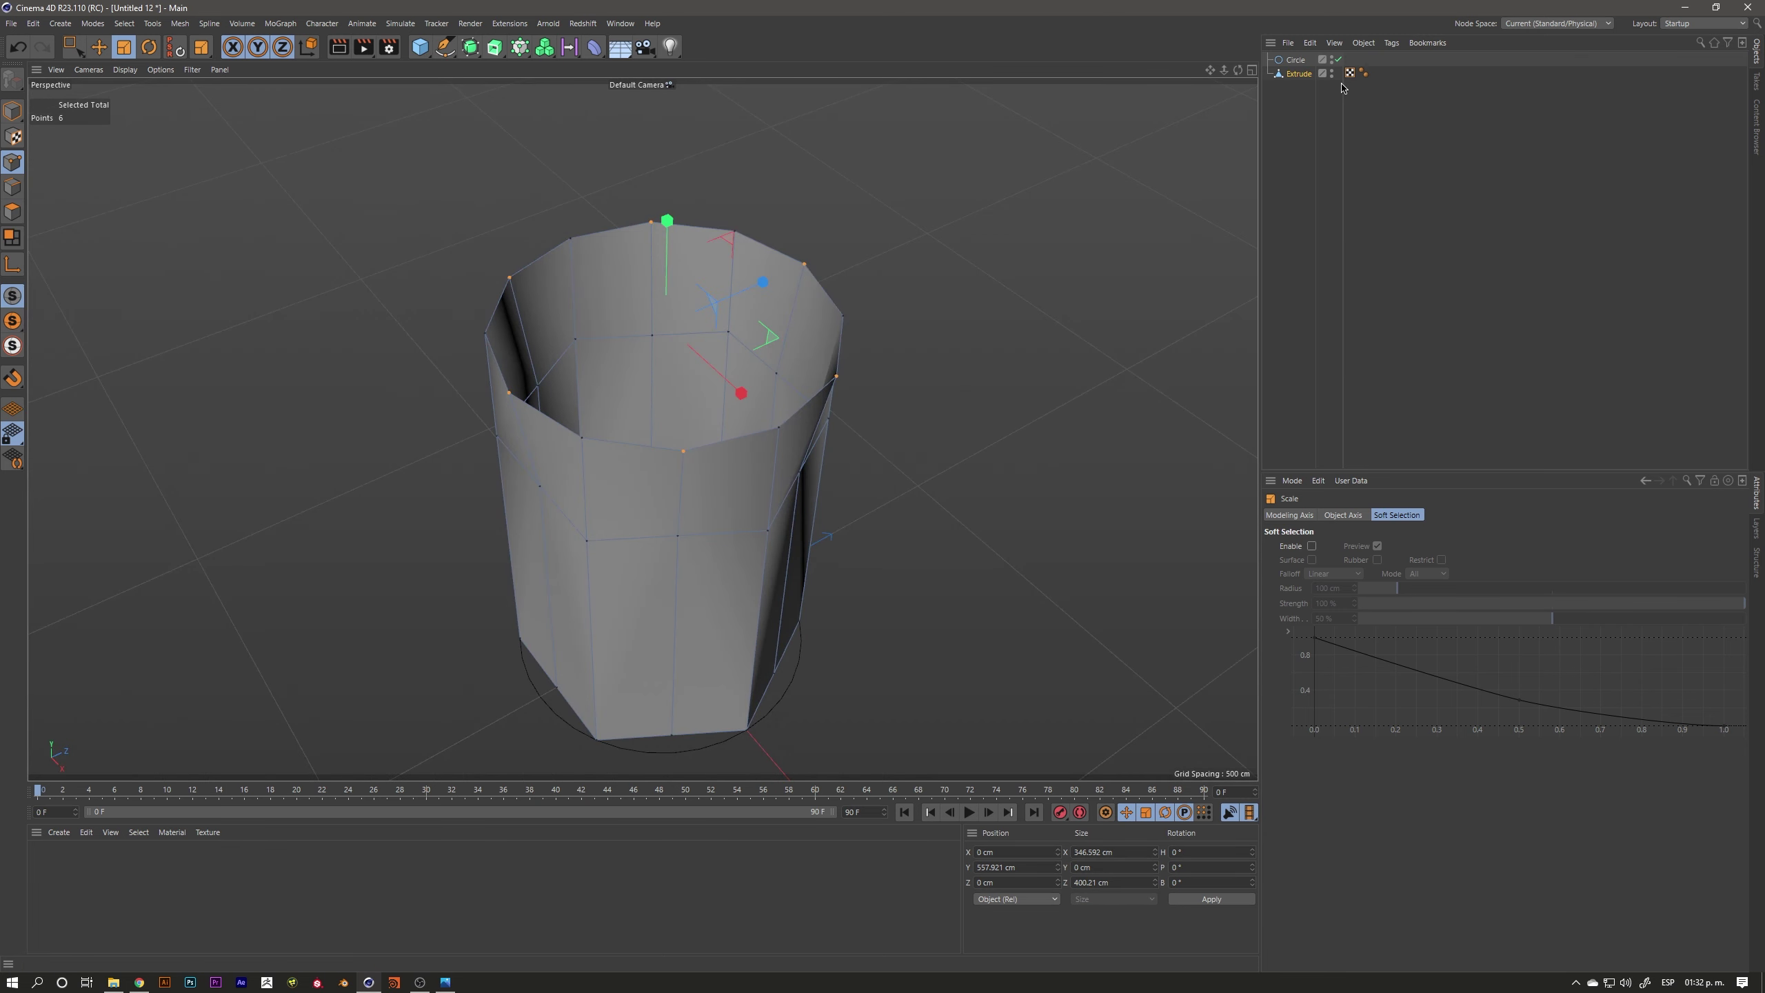
{"action": "left_click", "coordinate": [1283, 63]}
{"action": "left_click", "coordinate": [1283, 67]}
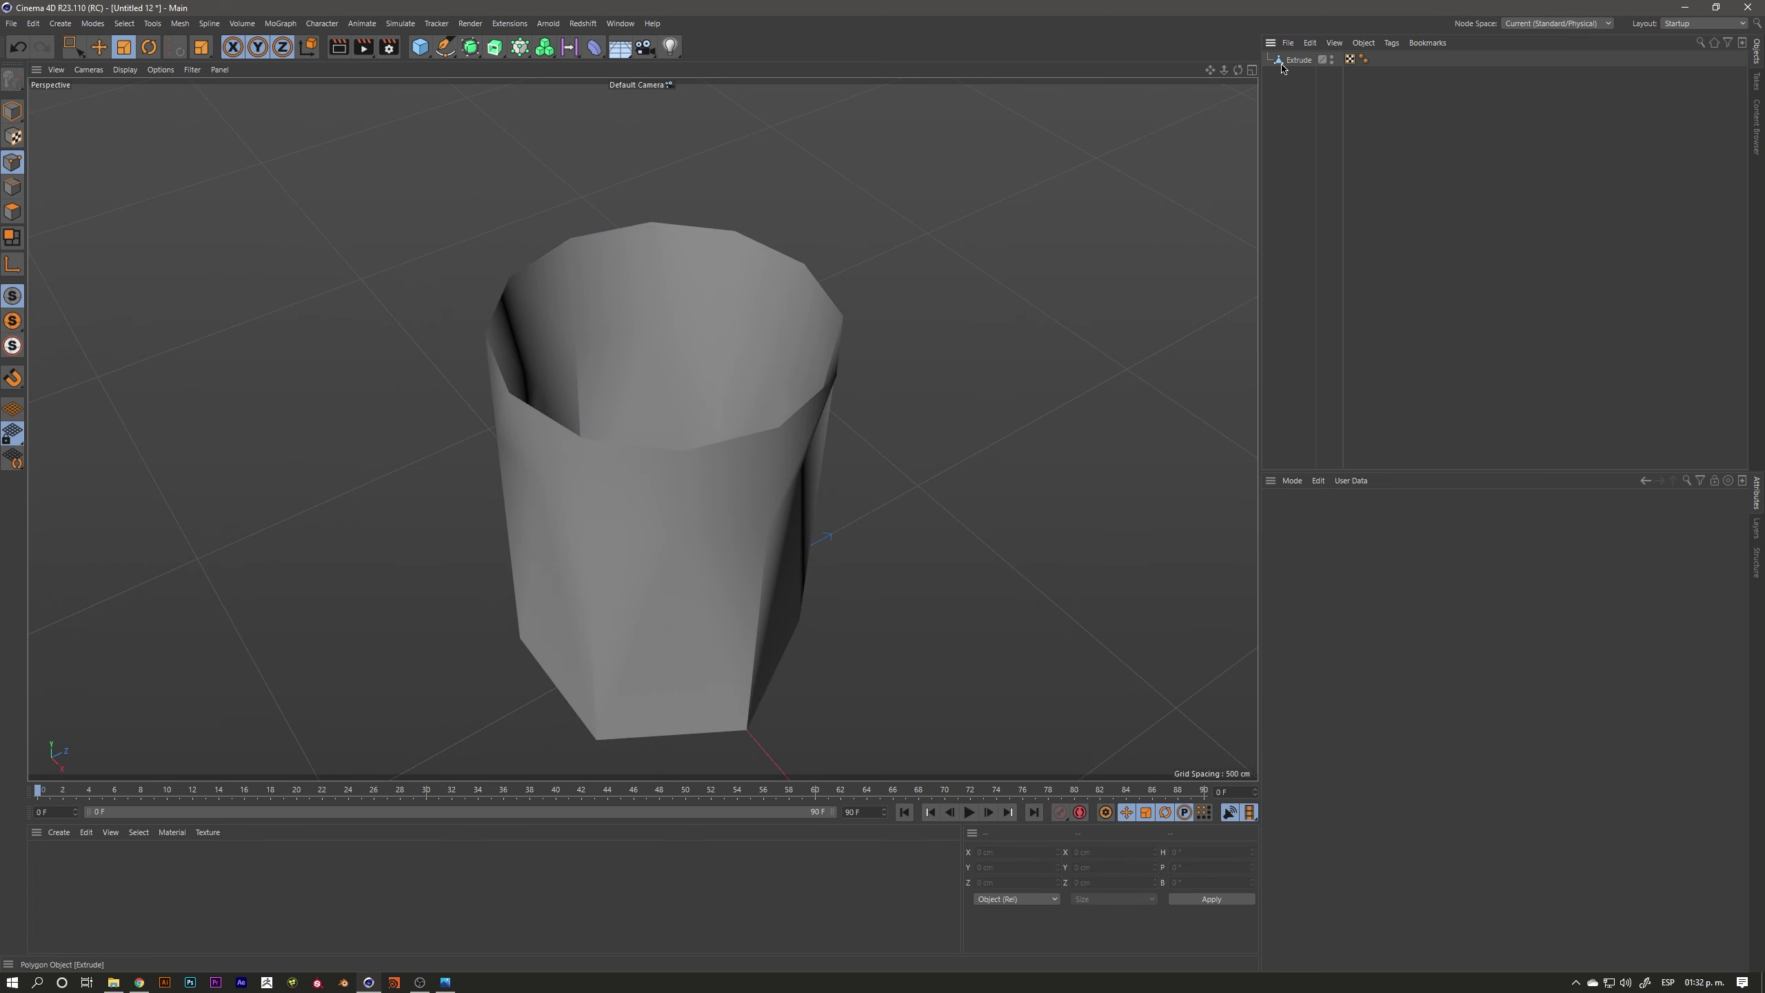
{"action": "mouse_move", "coordinate": [731, 536]}
{"action": "left_mouse_down", "text": "alt"}
{"action": "mouse_move", "coordinate": [678, 494]}
{"action": "mouse_move", "coordinate": [659, 414]}
{"action": "mouse_move", "coordinate": [881, 423]}
{"action": "mouse_move", "coordinate": [647, 403]}
{"action": "mouse_move", "coordinate": [549, 415]}
{"action": "mouse_move", "coordinate": [646, 418]}
{"action": "mouse_move", "coordinate": [732, 347]}
{"action": "left_mouse_up", "text": "alt"}
{"action": "left_click", "coordinate": [1297, 61]}
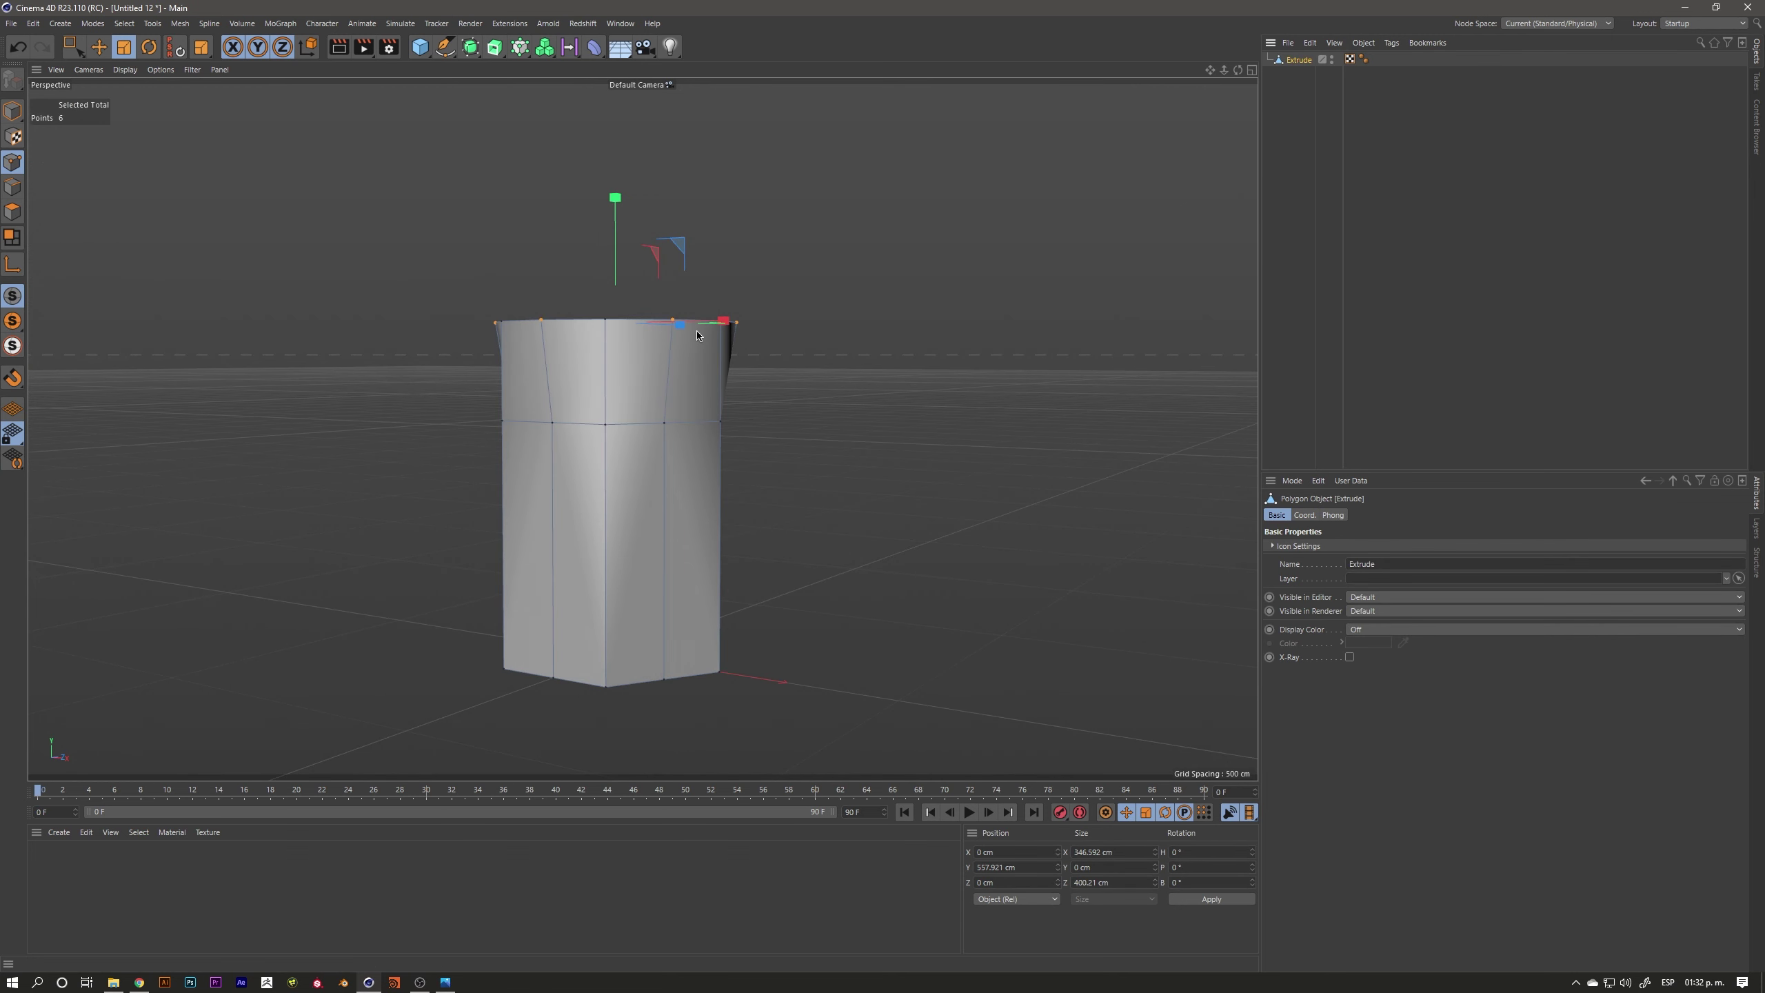
{"action": "left_click", "coordinate": [13, 211]}
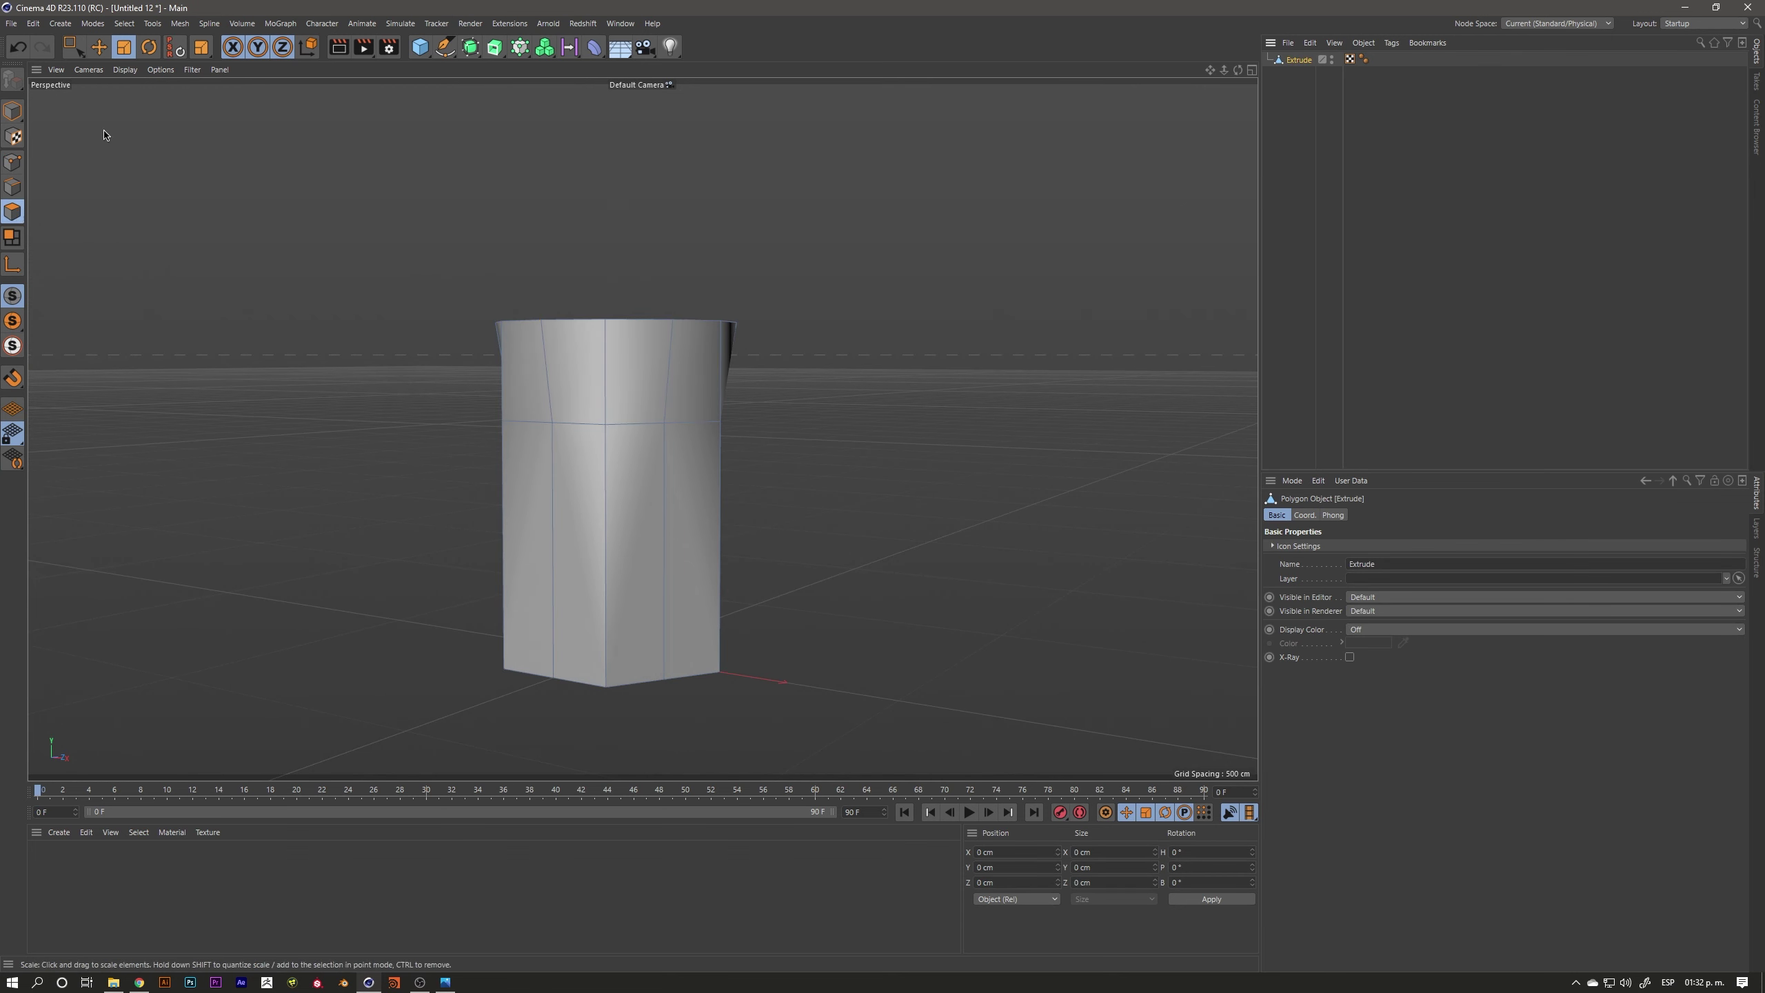
Live-select a 2×2 block of four faces on the tube's front-right side
{"action": "left_click", "coordinate": [73, 47]}
{"action": "mouse_move", "coordinate": [599, 426]}
{"action": "left_mouse_down", "text": "alt"}
{"action": "mouse_move", "coordinate": [512, 433]}
{"action": "mouse_move", "coordinate": [451, 486]}
{"action": "mouse_move", "coordinate": [303, 477]}
{"action": "mouse_move", "coordinate": [516, 399]}
{"action": "left_mouse_up", "text": "alt"}
{"action": "left_click_drag", "start_coordinate": [753, 356], "coordinate": [759, 392]}
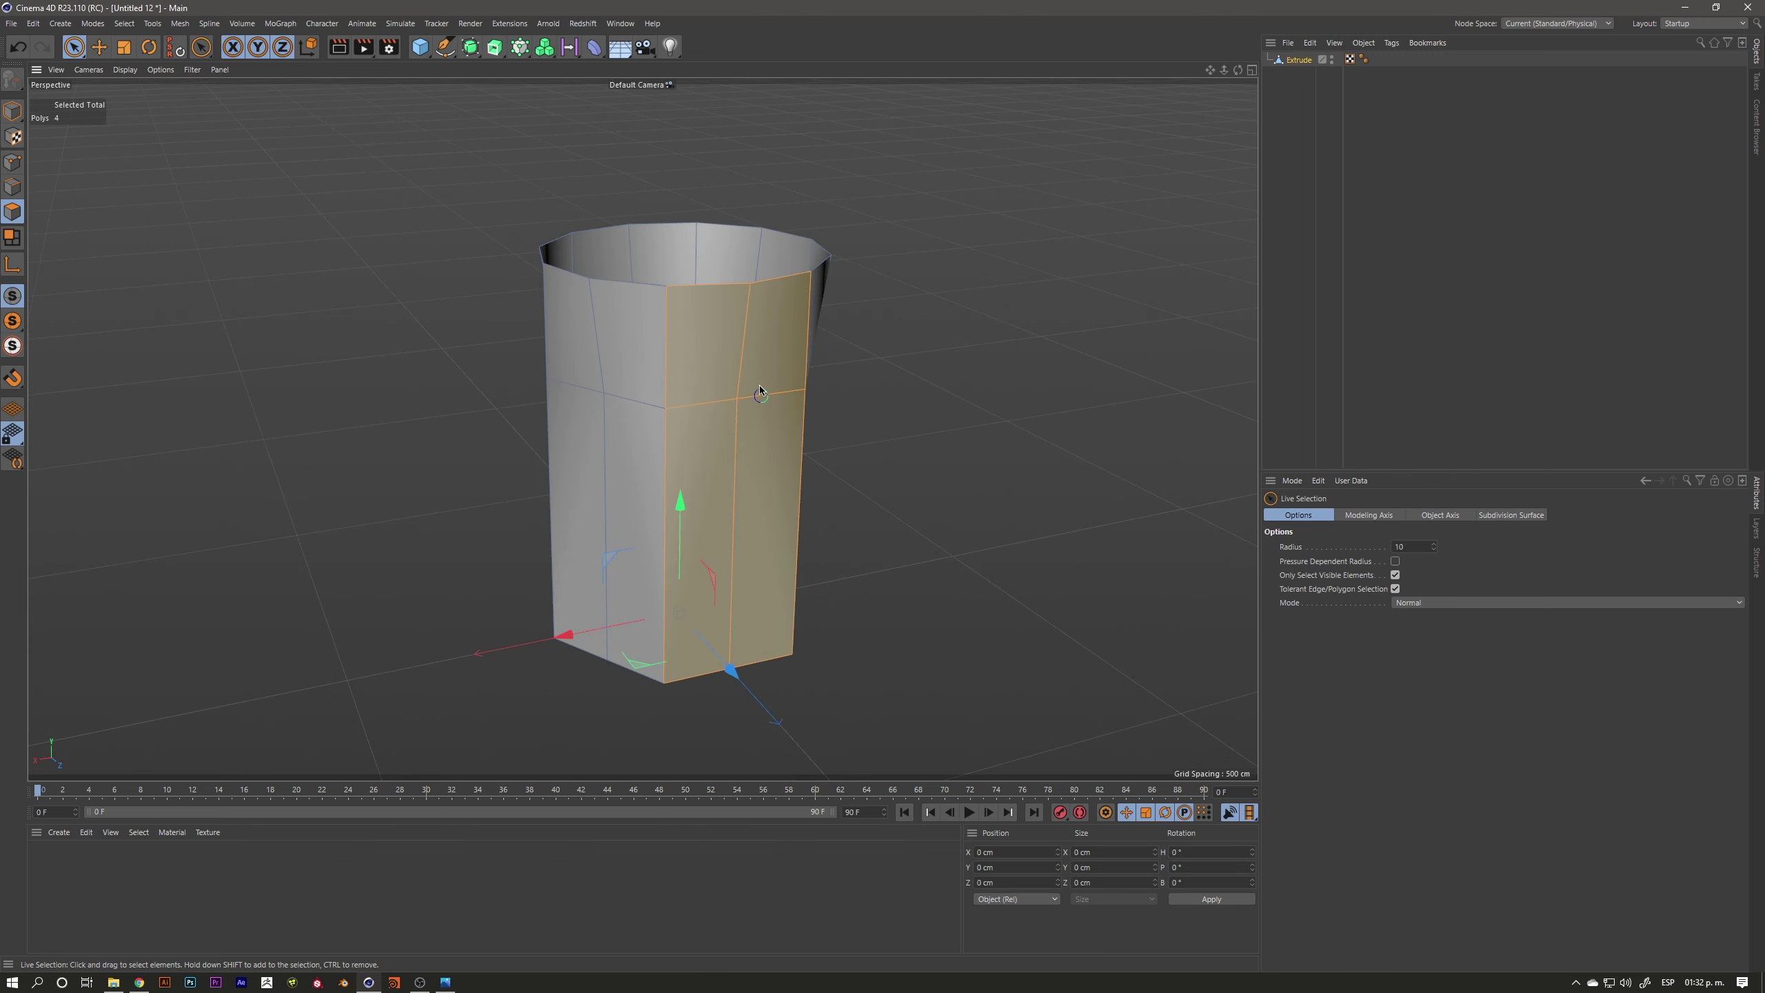
{"action": "left_click", "coordinate": [681, 389]}
{"action": "left_click_drag", "start_coordinate": [701, 445], "coordinate": [736, 334]}
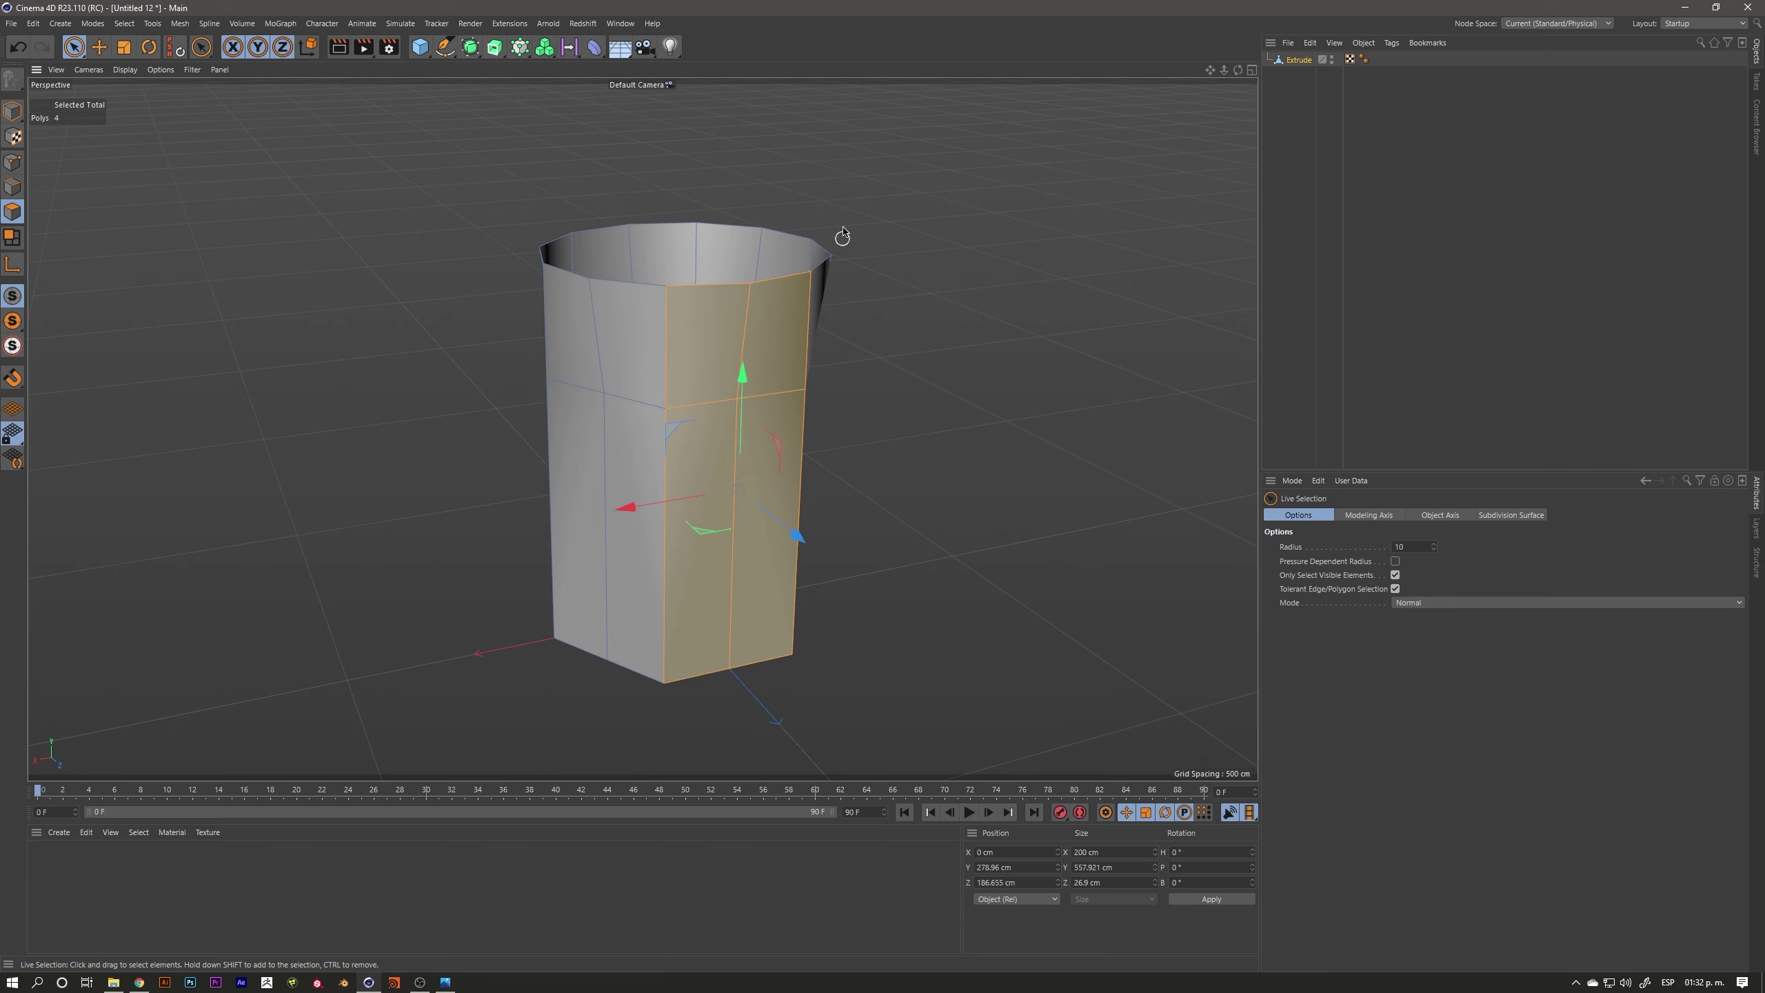
{"action": "mouse_move", "coordinate": [625, 361]}
{"action": "left_mouse_down", "text": "alt"}
{"action": "mouse_move", "coordinate": [587, 422]}
{"action": "mouse_move", "coordinate": [604, 350]}
{"action": "mouse_move", "coordinate": [652, 345]}
{"action": "mouse_move", "coordinate": [679, 564]}
{"action": "left_mouse_up", "text": "alt"}
{"action": "scroll", "coordinate": [605, 350], "scroll_direction": "up", "scroll_amount": 3}
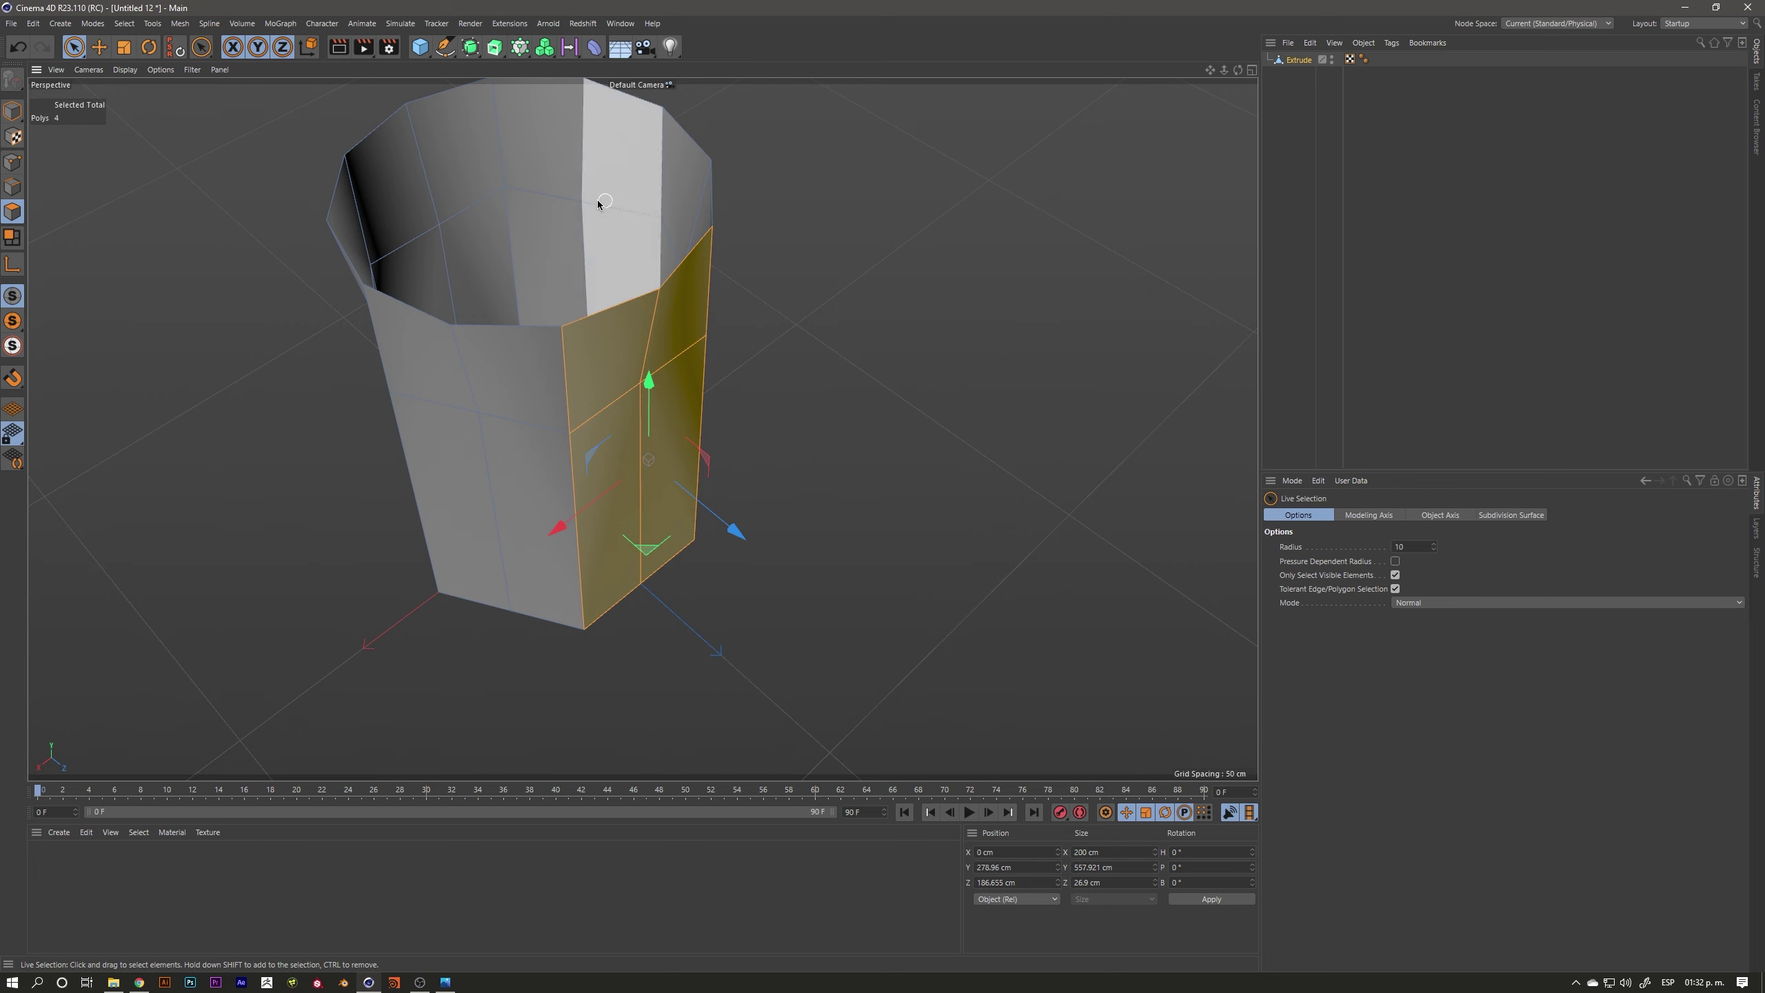
Invert the selection and delete the other 20 faces, leaving one four-face panel
{"action": "left_click", "coordinate": [123, 23]}
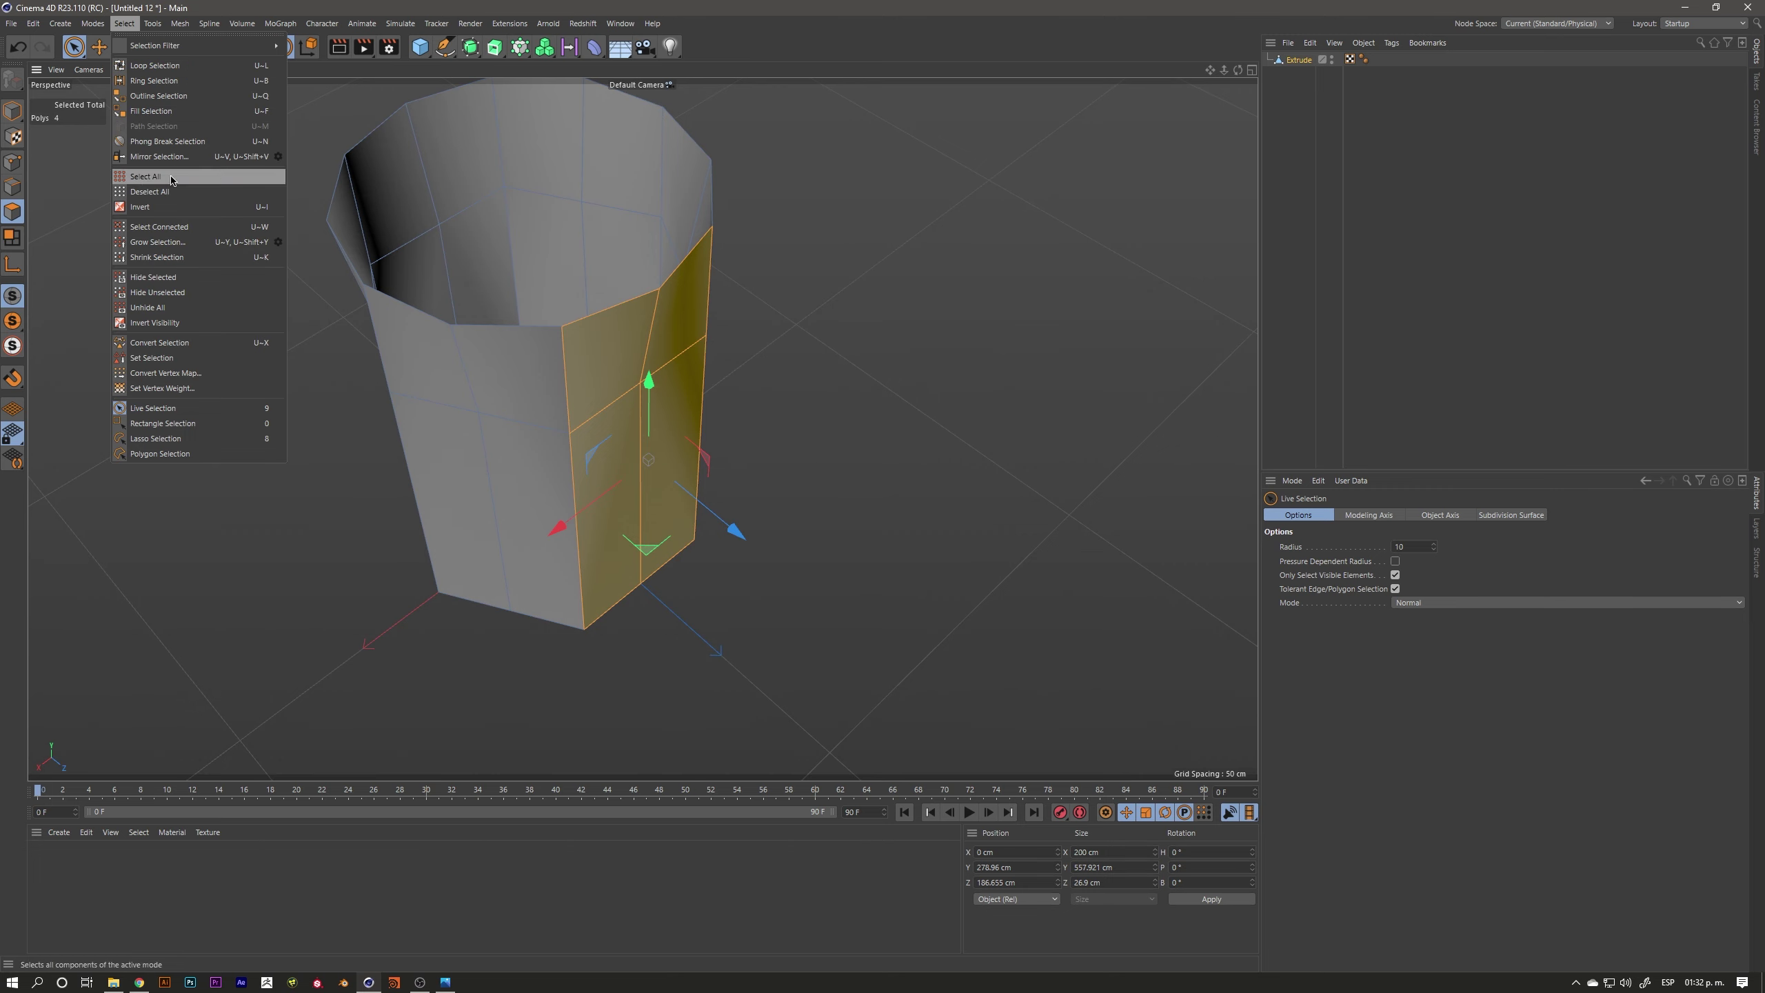
{"action": "left_click", "coordinate": [171, 209]}
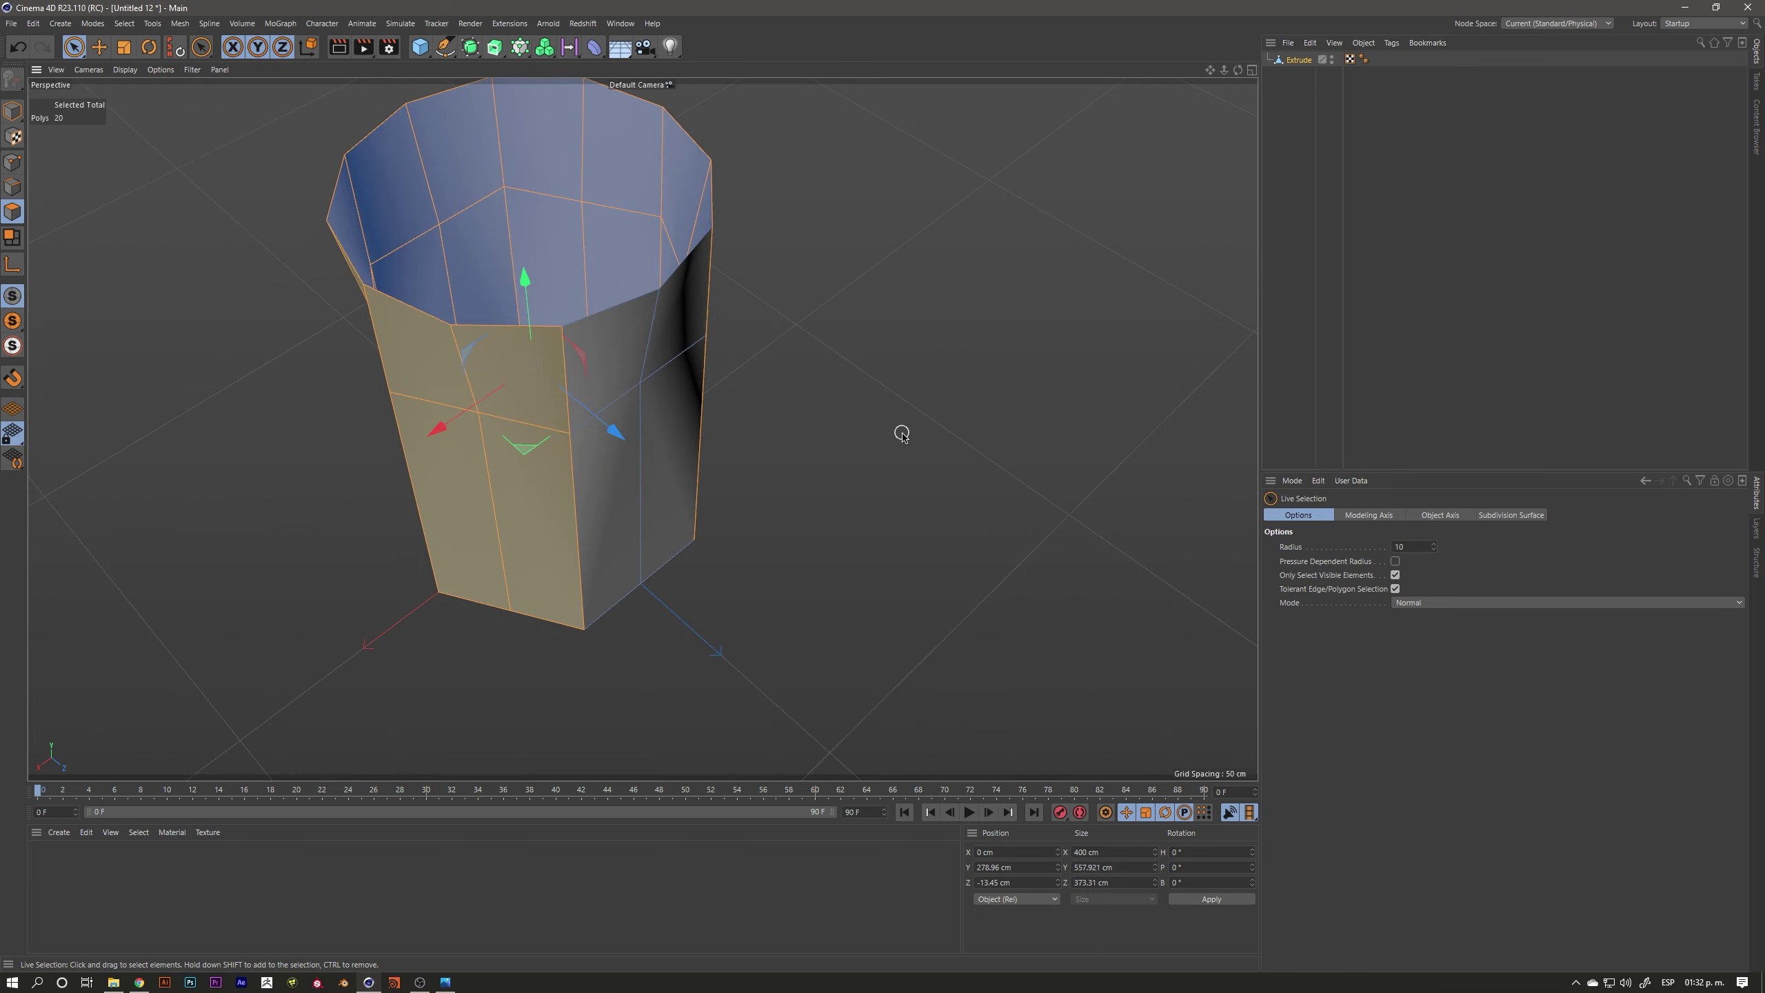
{"action": "key", "text": "Delete"}
{"action": "key", "text": "o"}
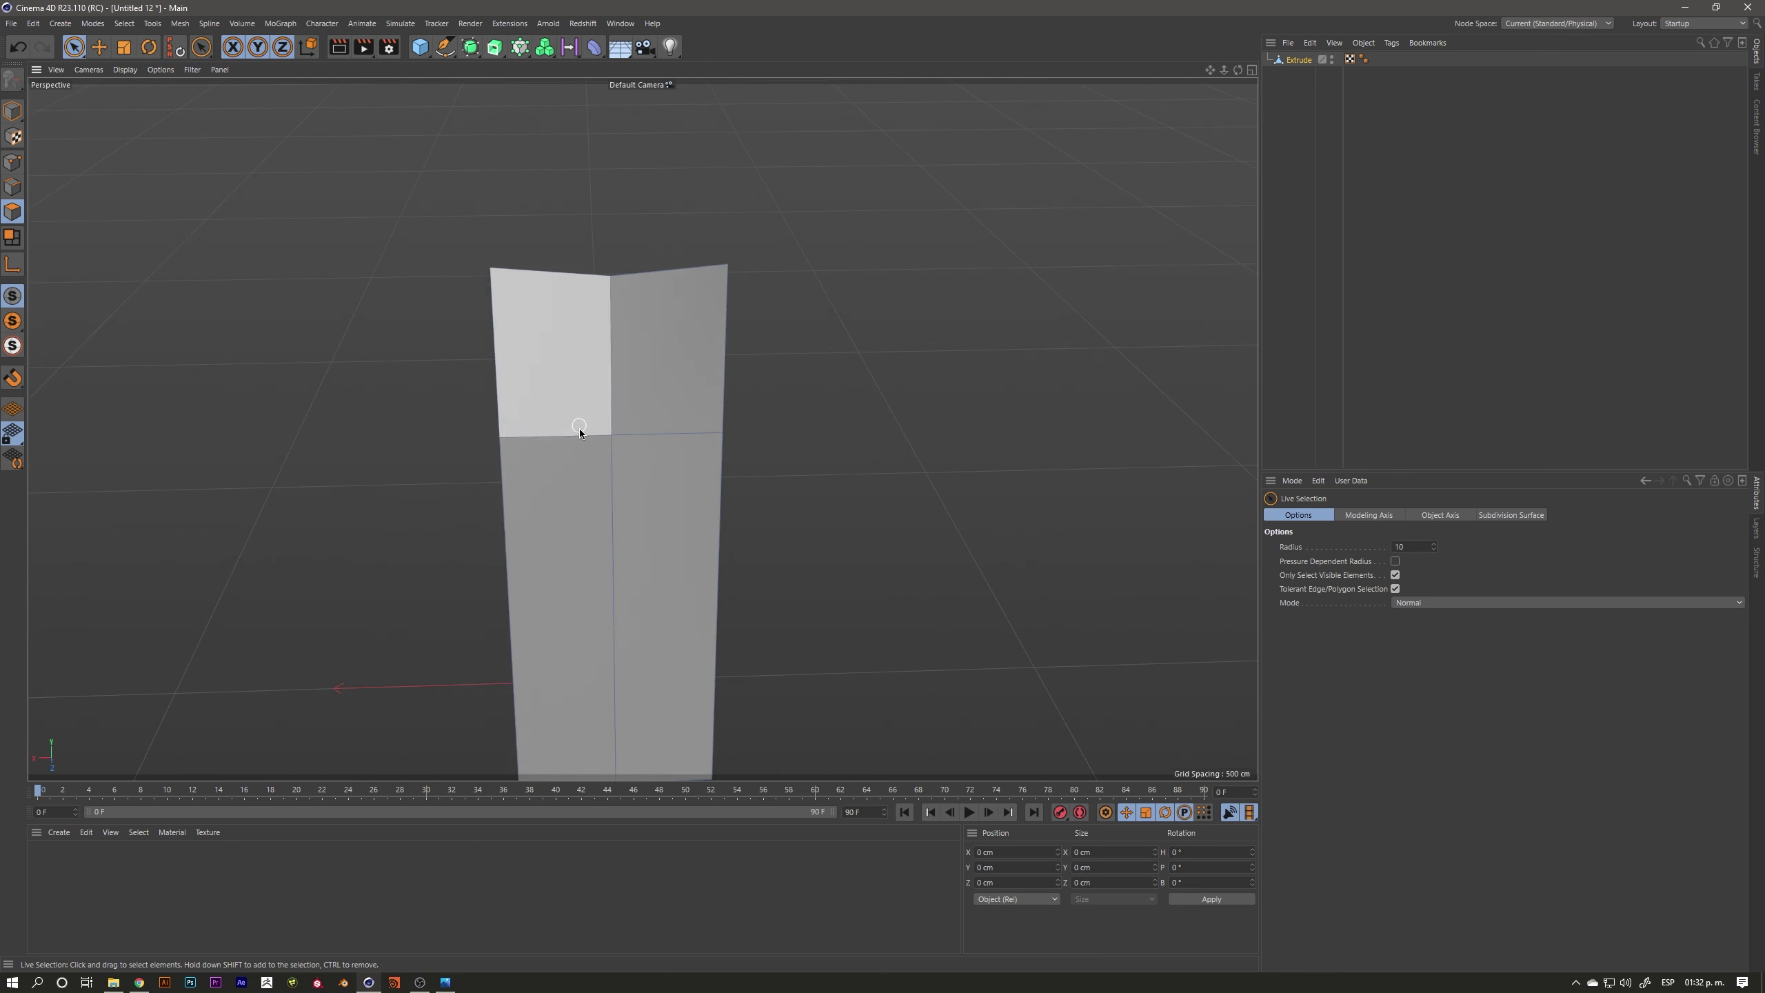
{"action": "left_click_drag", "start_coordinate": [580, 406], "coordinate": [605, 364], "text": "alt"}
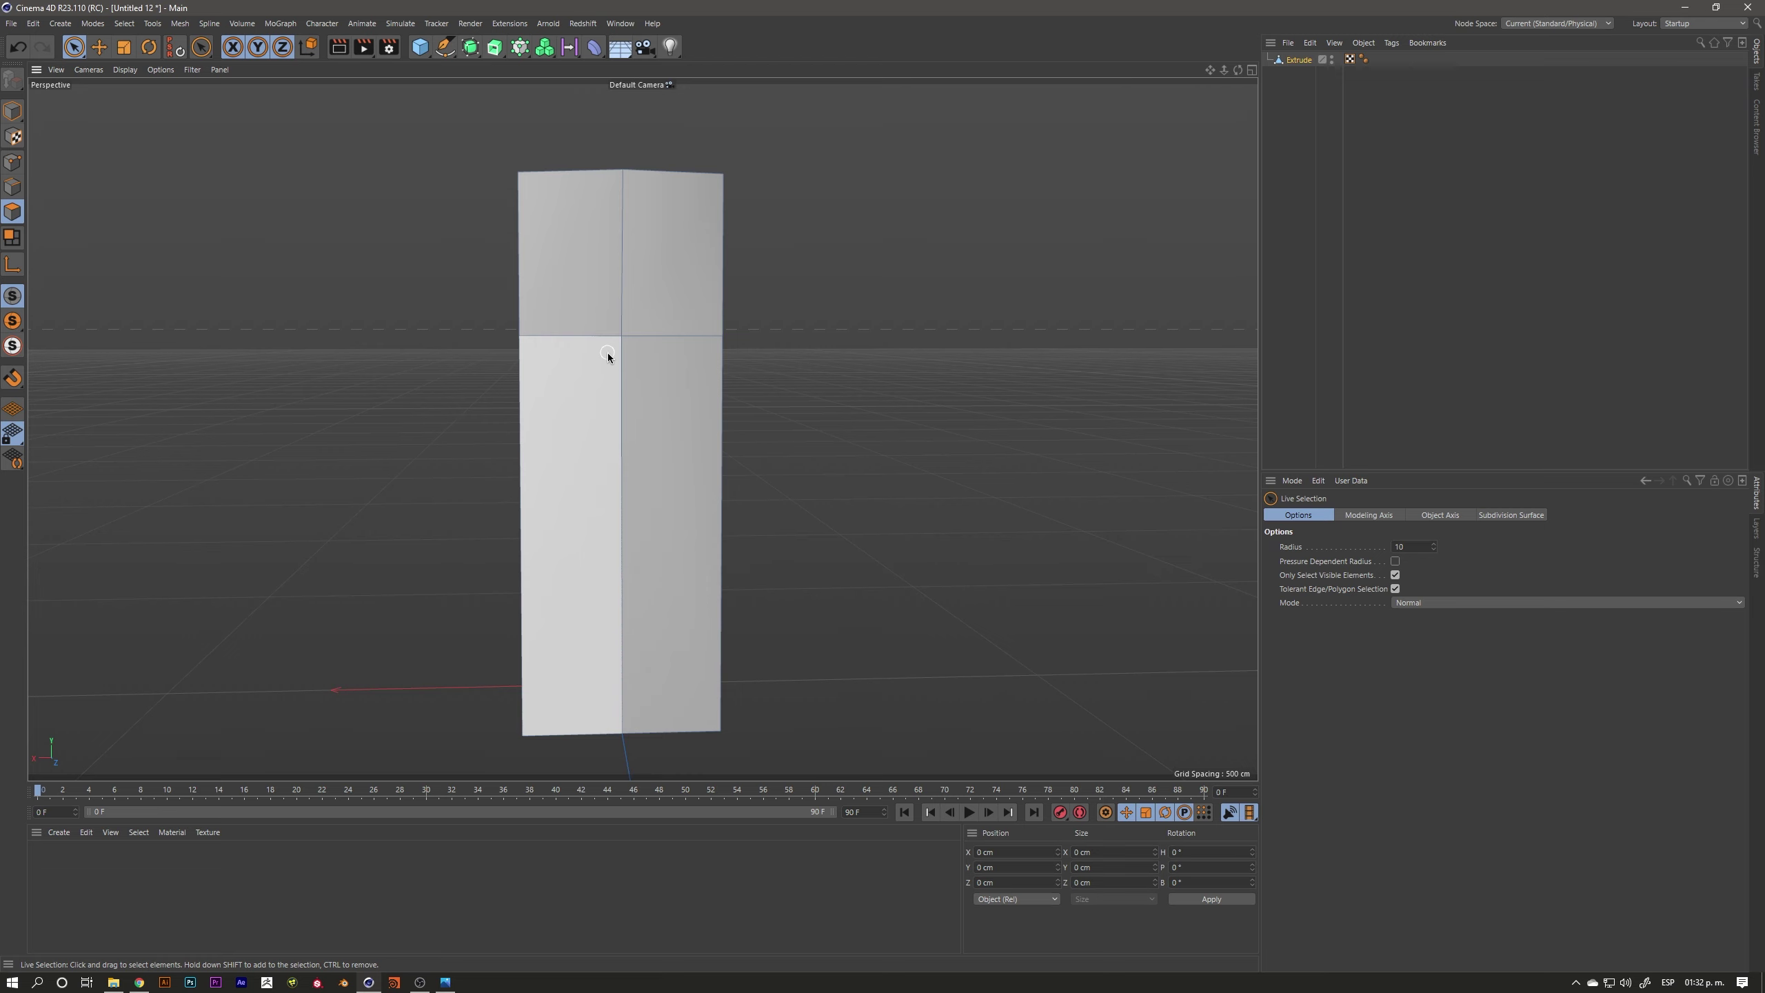
Add Loop/Path Cut edge loops near the panel's left and right edges
{"action": "key", "text": "m"}
{"action": "key", "text": "l"}
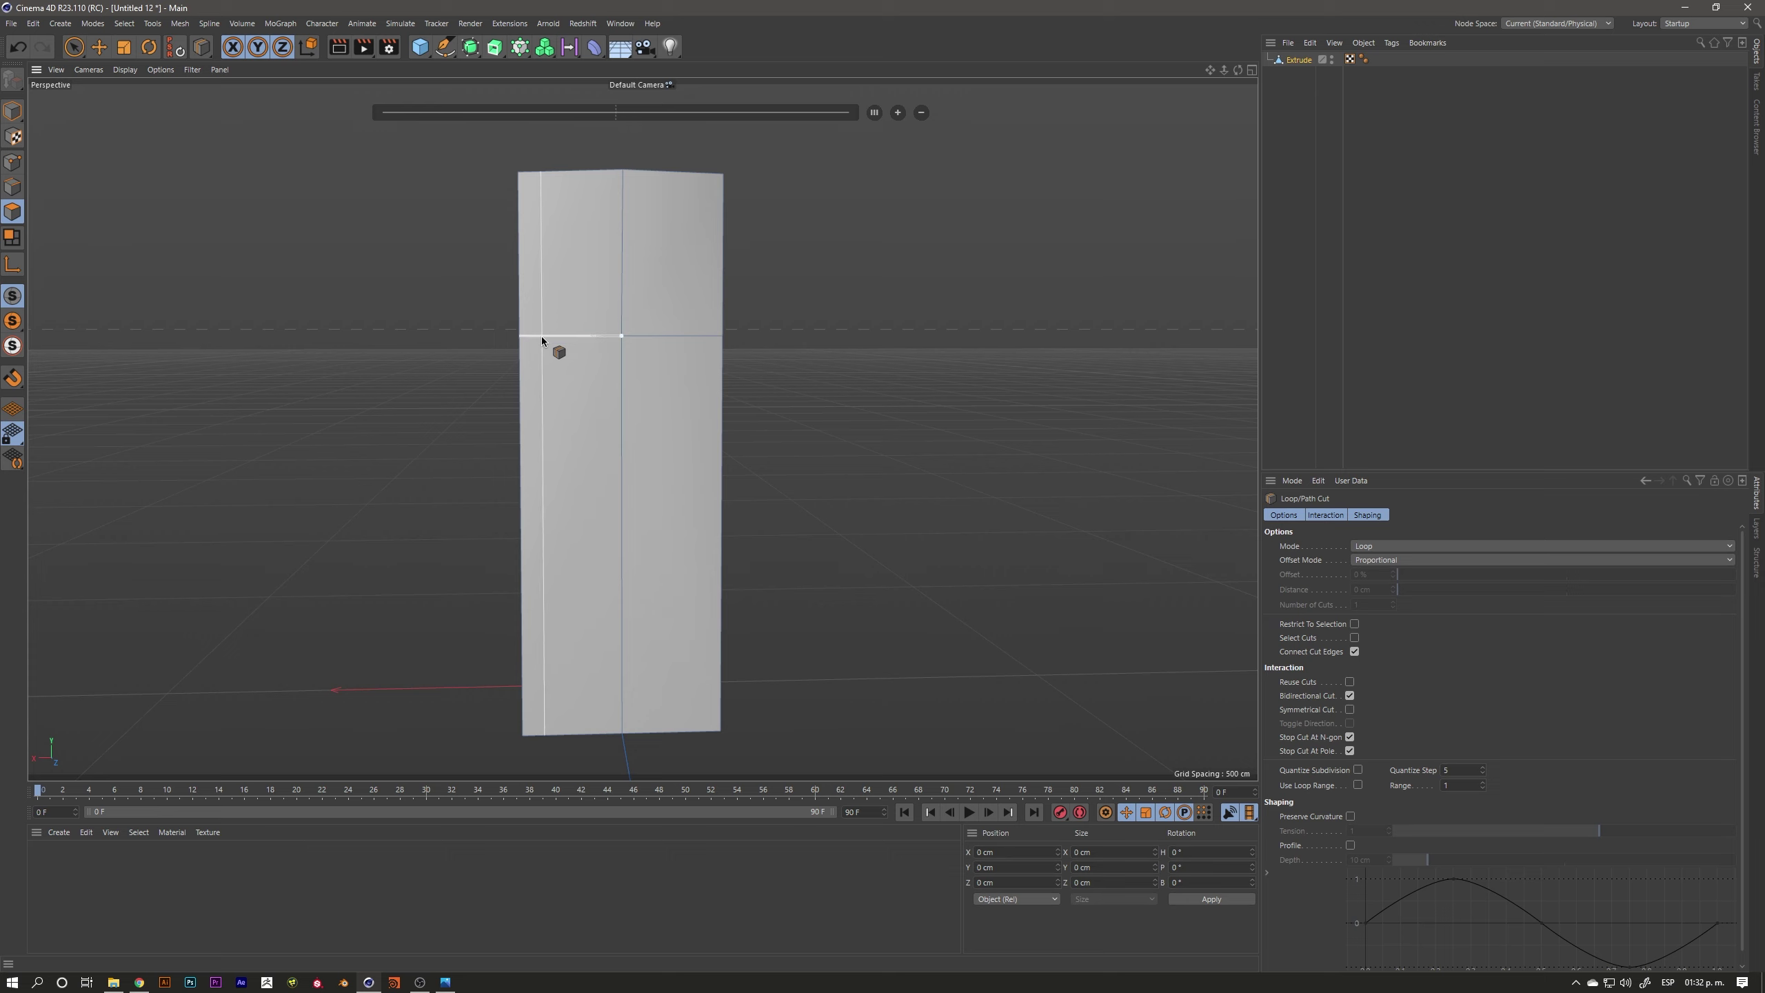
{"action": "scroll", "coordinate": [532, 339], "scroll_direction": "up", "scroll_amount": 3}
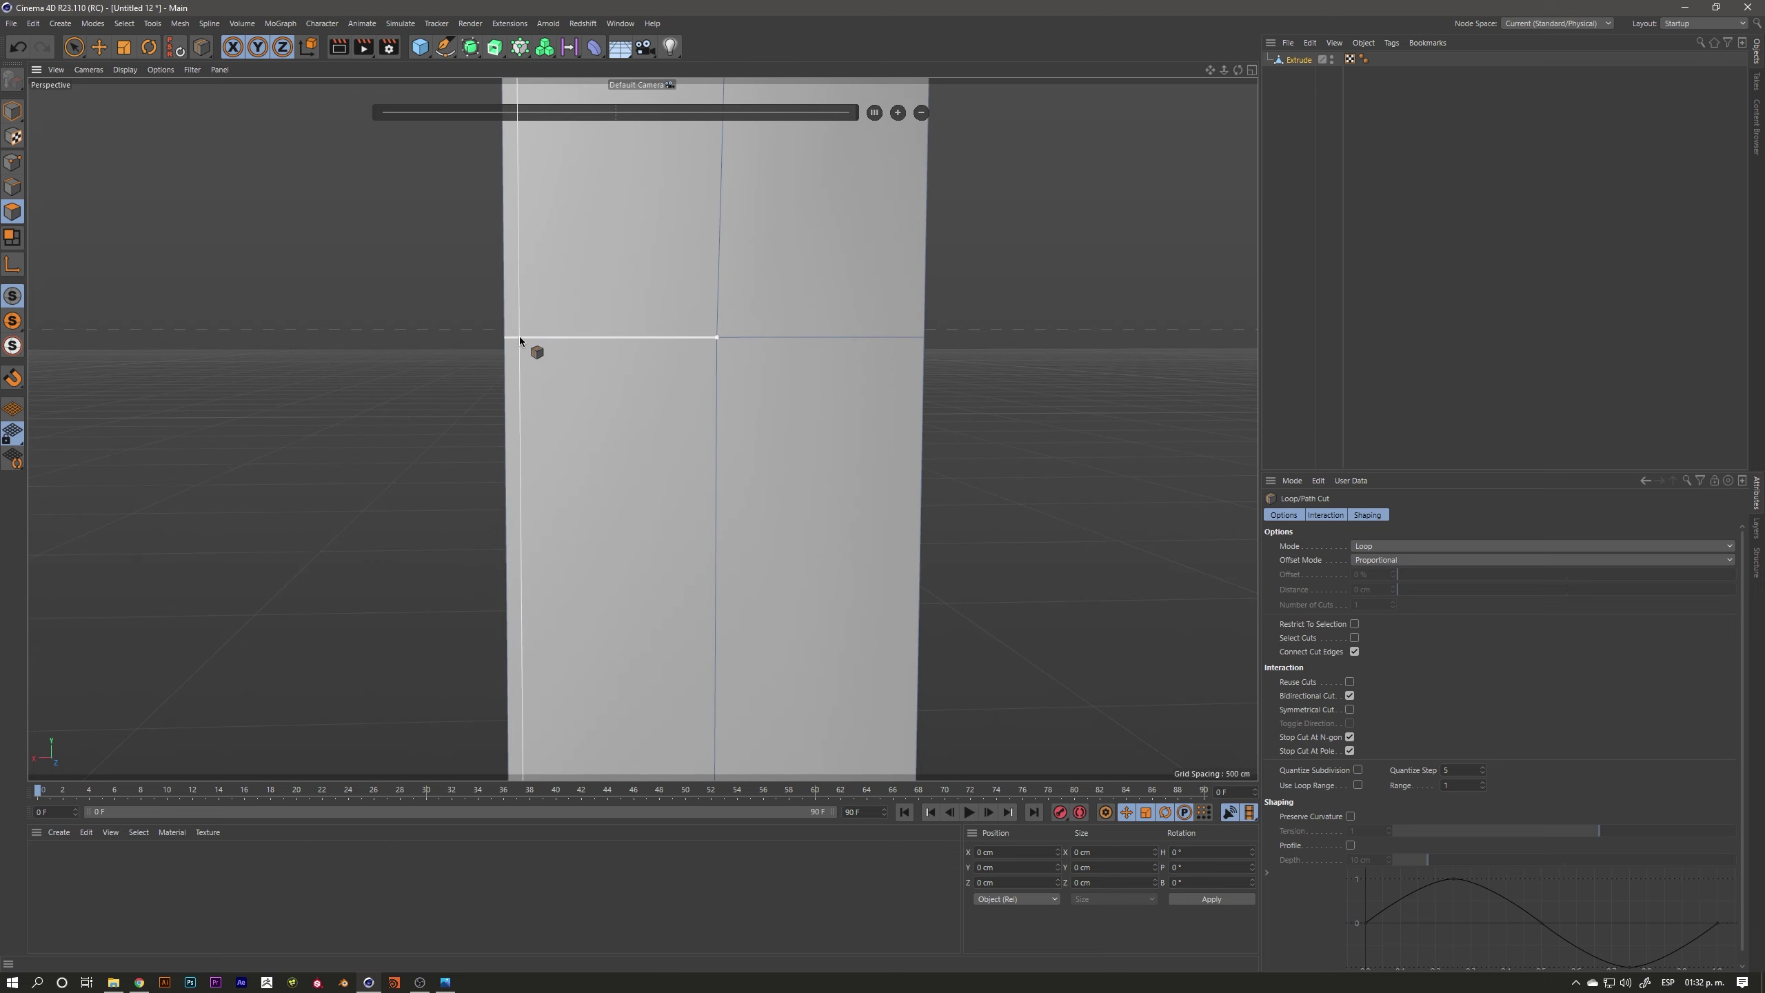
{"action": "left_click", "coordinate": [516, 336]}
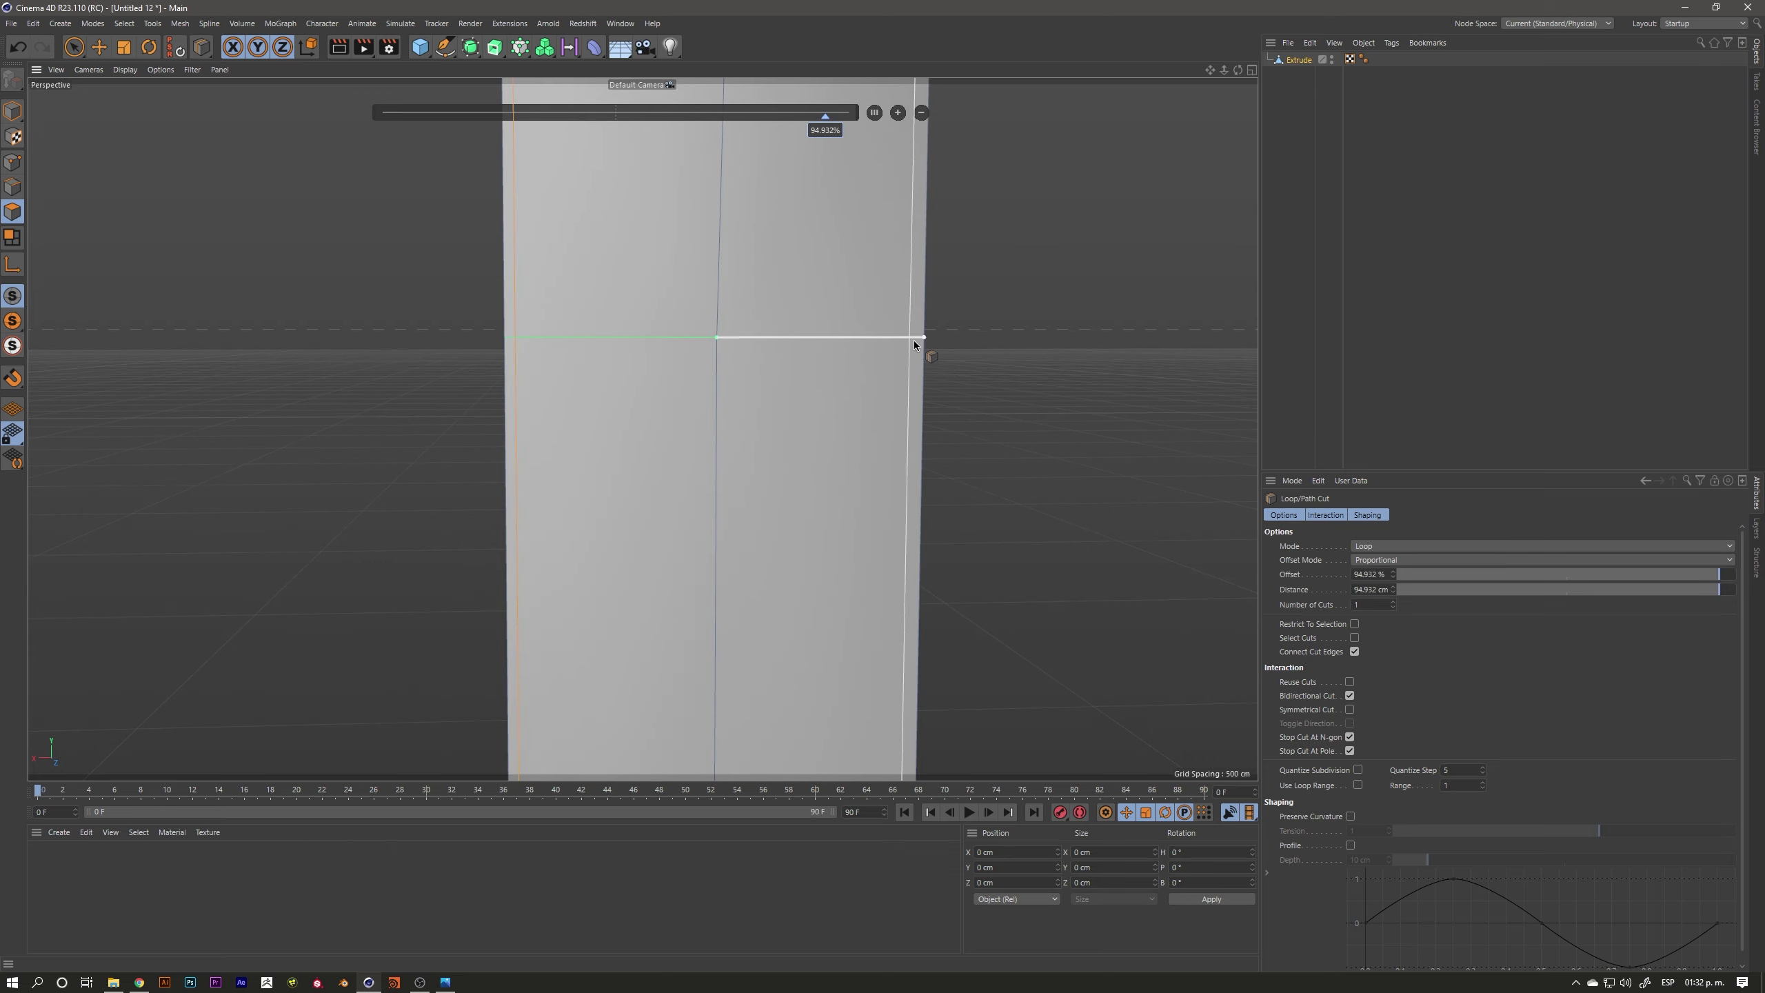
{"action": "left_click_drag", "start_coordinate": [906, 342], "coordinate": [919, 340], "text": "alt"}
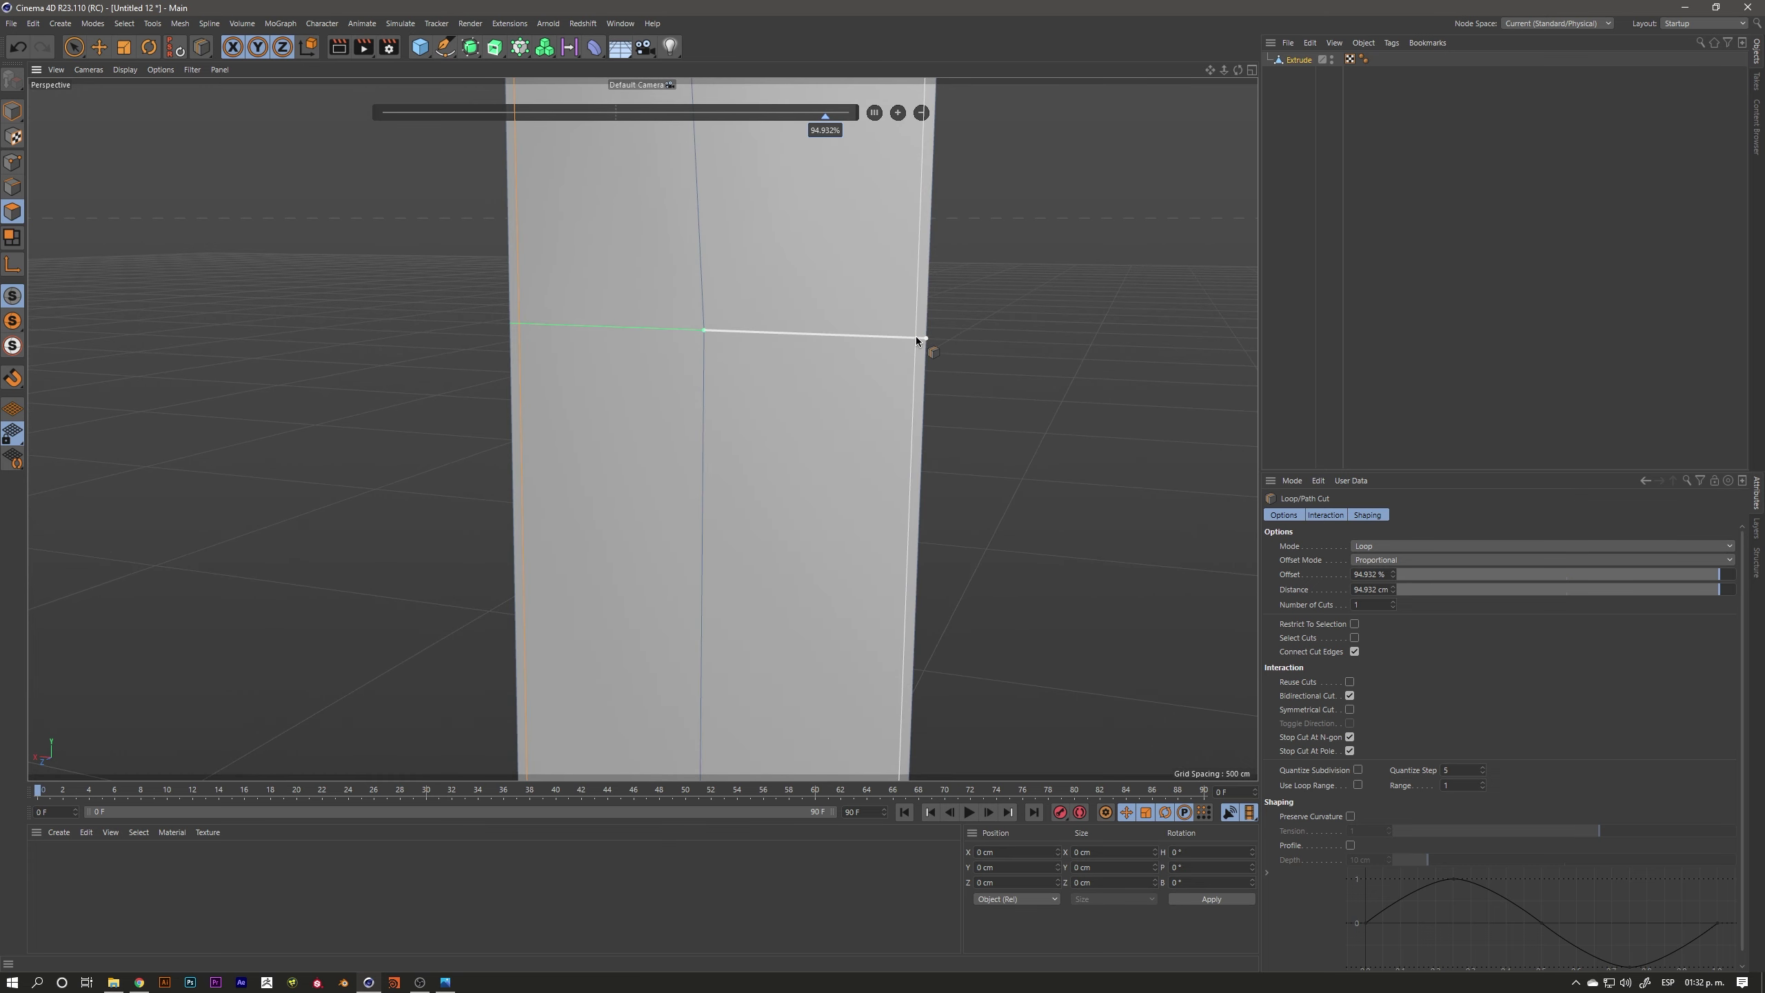
{"action": "left_click", "coordinate": [915, 337]}
Add one more edge loop across the panel and select its centre point
{"action": "left_click_drag", "start_coordinate": [795, 355], "coordinate": [718, 384], "text": "alt"}
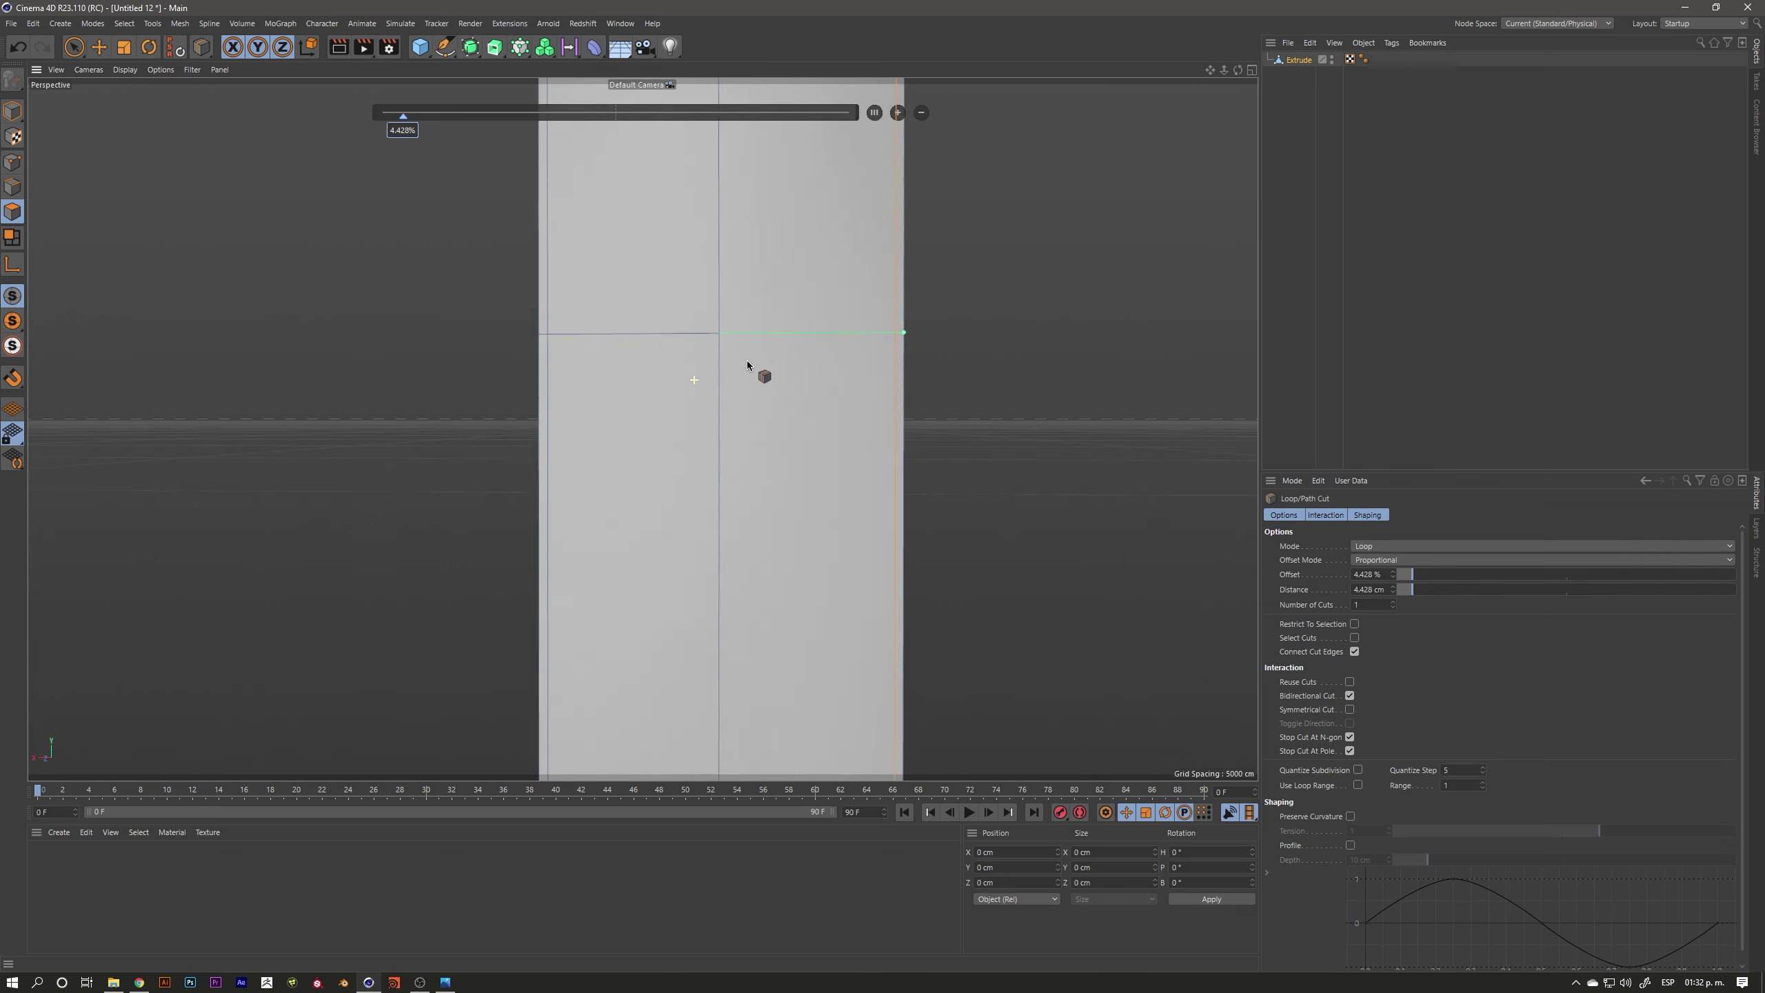
{"action": "middle_click_drag", "start_coordinate": [718, 384], "coordinate": [660, 488], "text": "alt"}
{"action": "scroll", "coordinate": [681, 468], "scroll_direction": "up", "scroll_amount": 2}
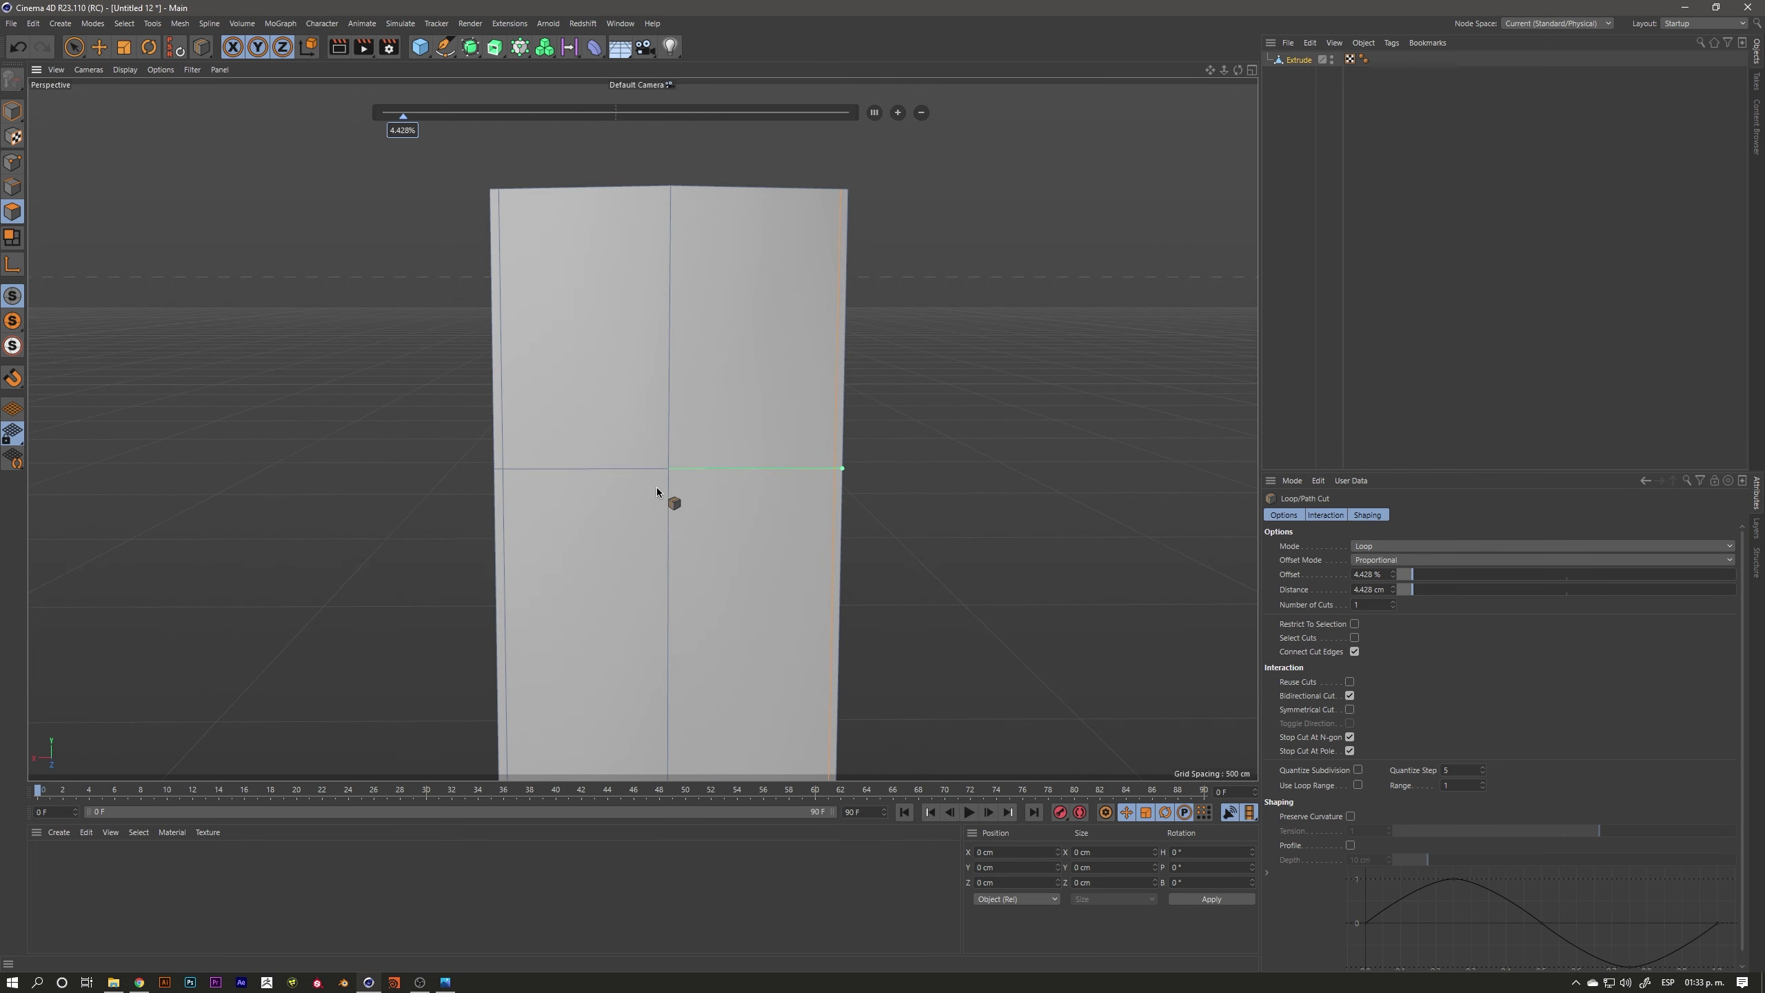
{"action": "scroll", "coordinate": [685, 472], "scroll_direction": "up", "scroll_amount": 2}
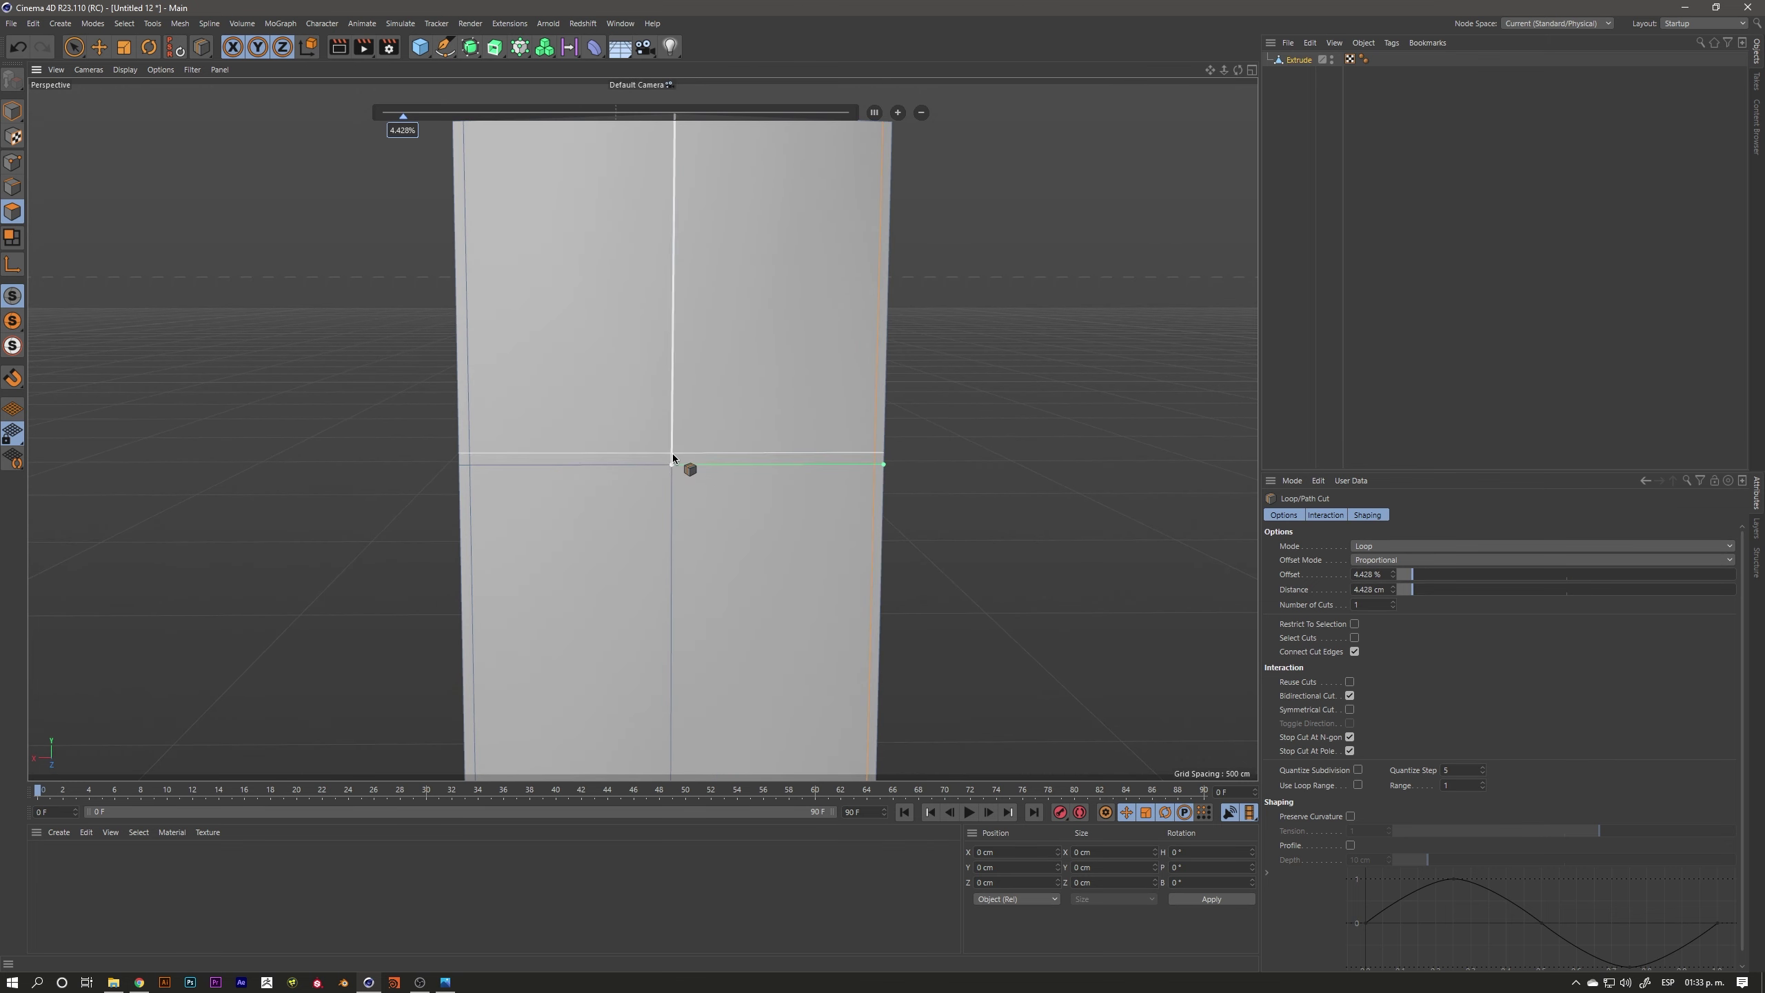
{"action": "left_click", "coordinate": [672, 458]}
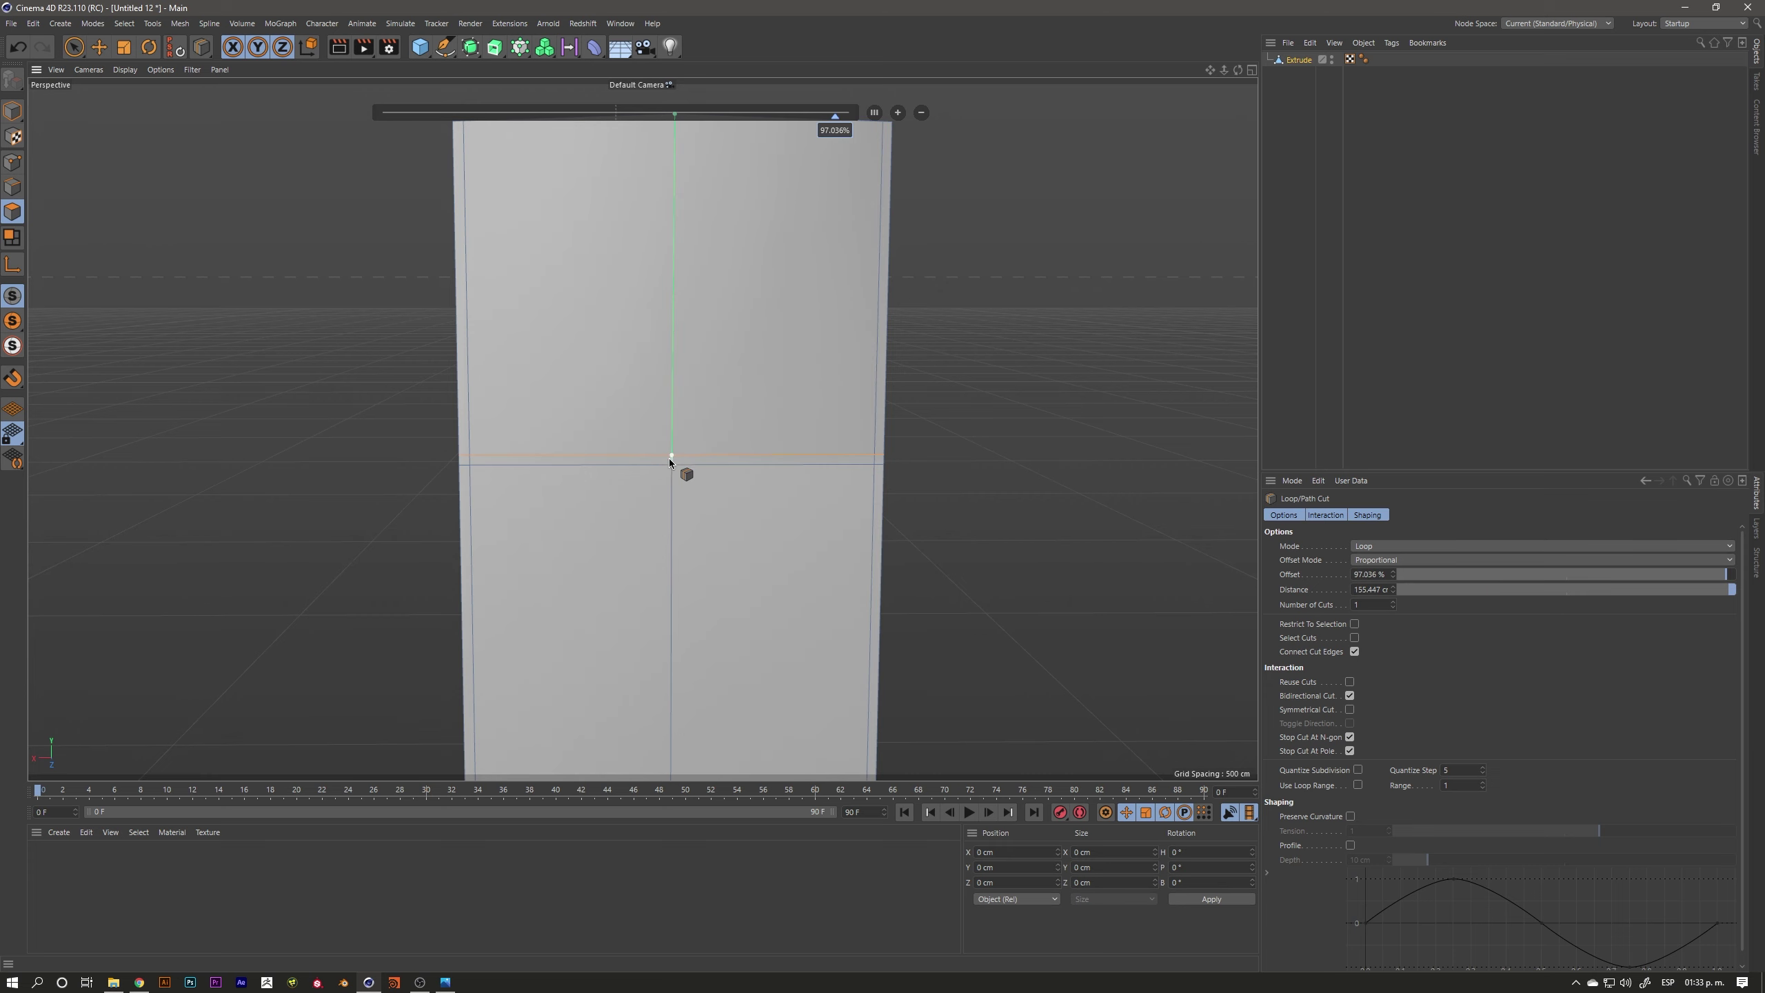
{"action": "left_click", "coordinate": [12, 164]}
{"action": "key", "text": "space"}
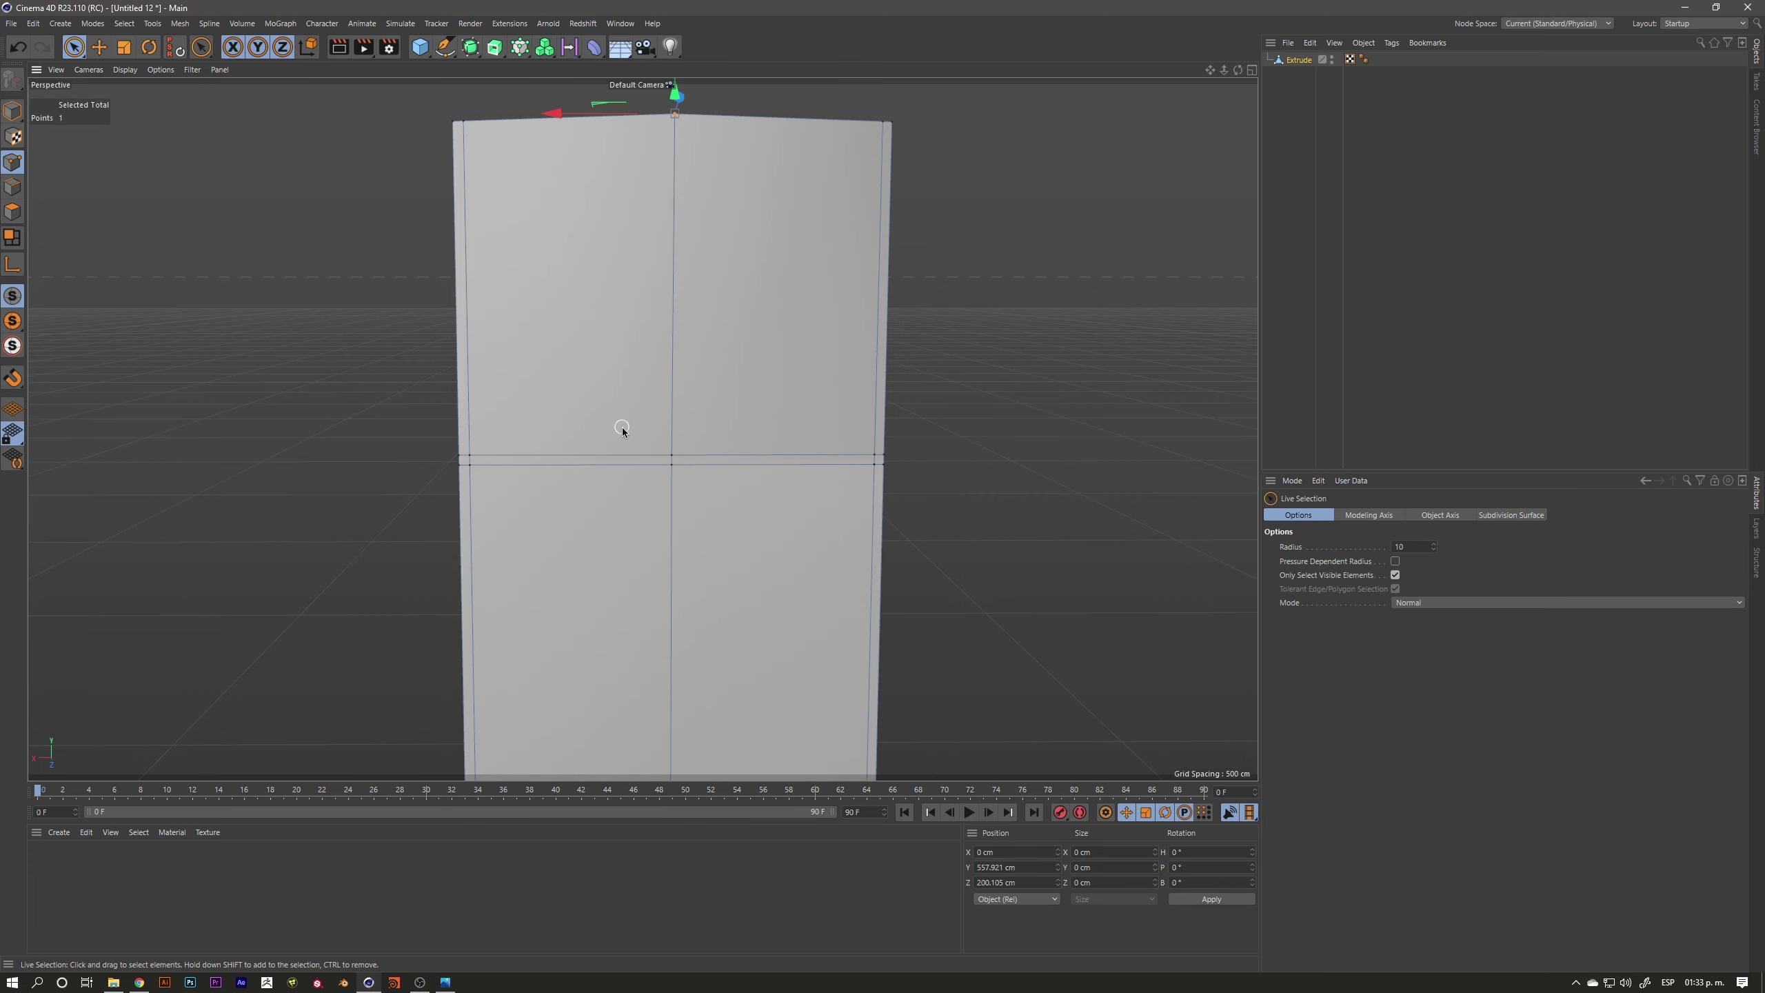
{"action": "left_click", "coordinate": [671, 452]}
Slide the panel's centre point up its vertical edge to a 35.1% offset, forming a chevron
{"action": "right_click", "coordinate": [599, 358]}
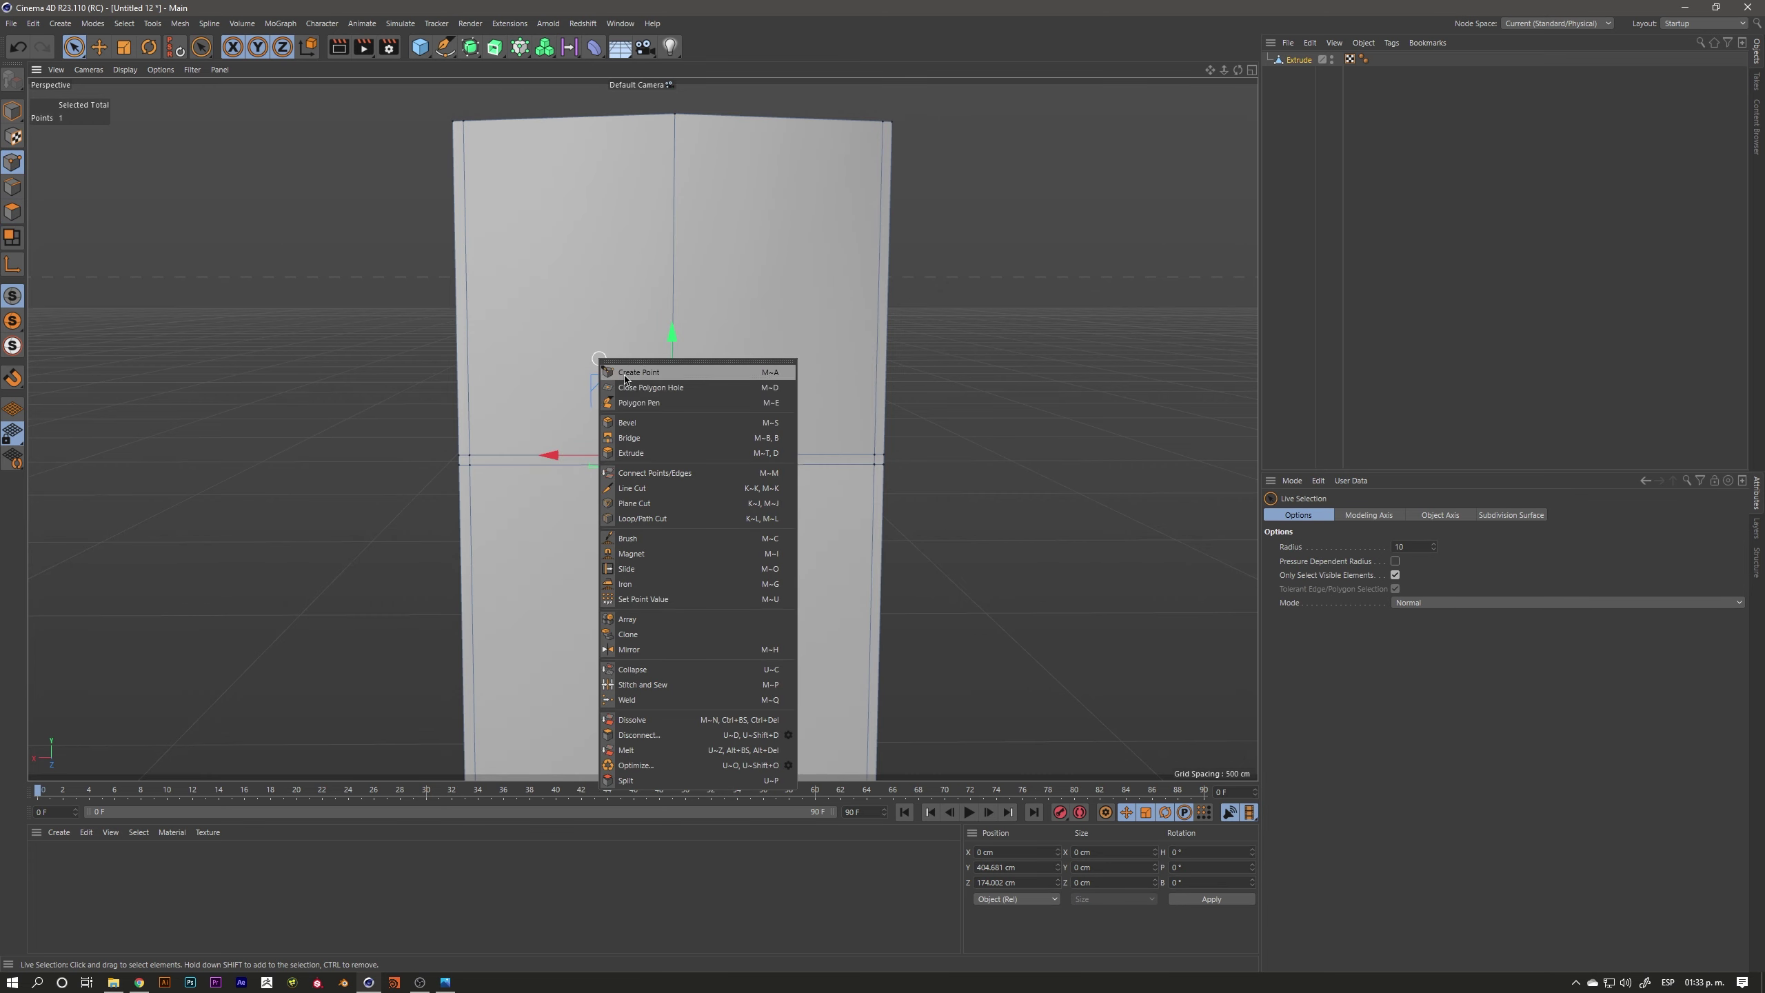
{"action": "left_click", "coordinate": [660, 569]}
{"action": "left_click_drag", "start_coordinate": [673, 458], "coordinate": [673, 344]}
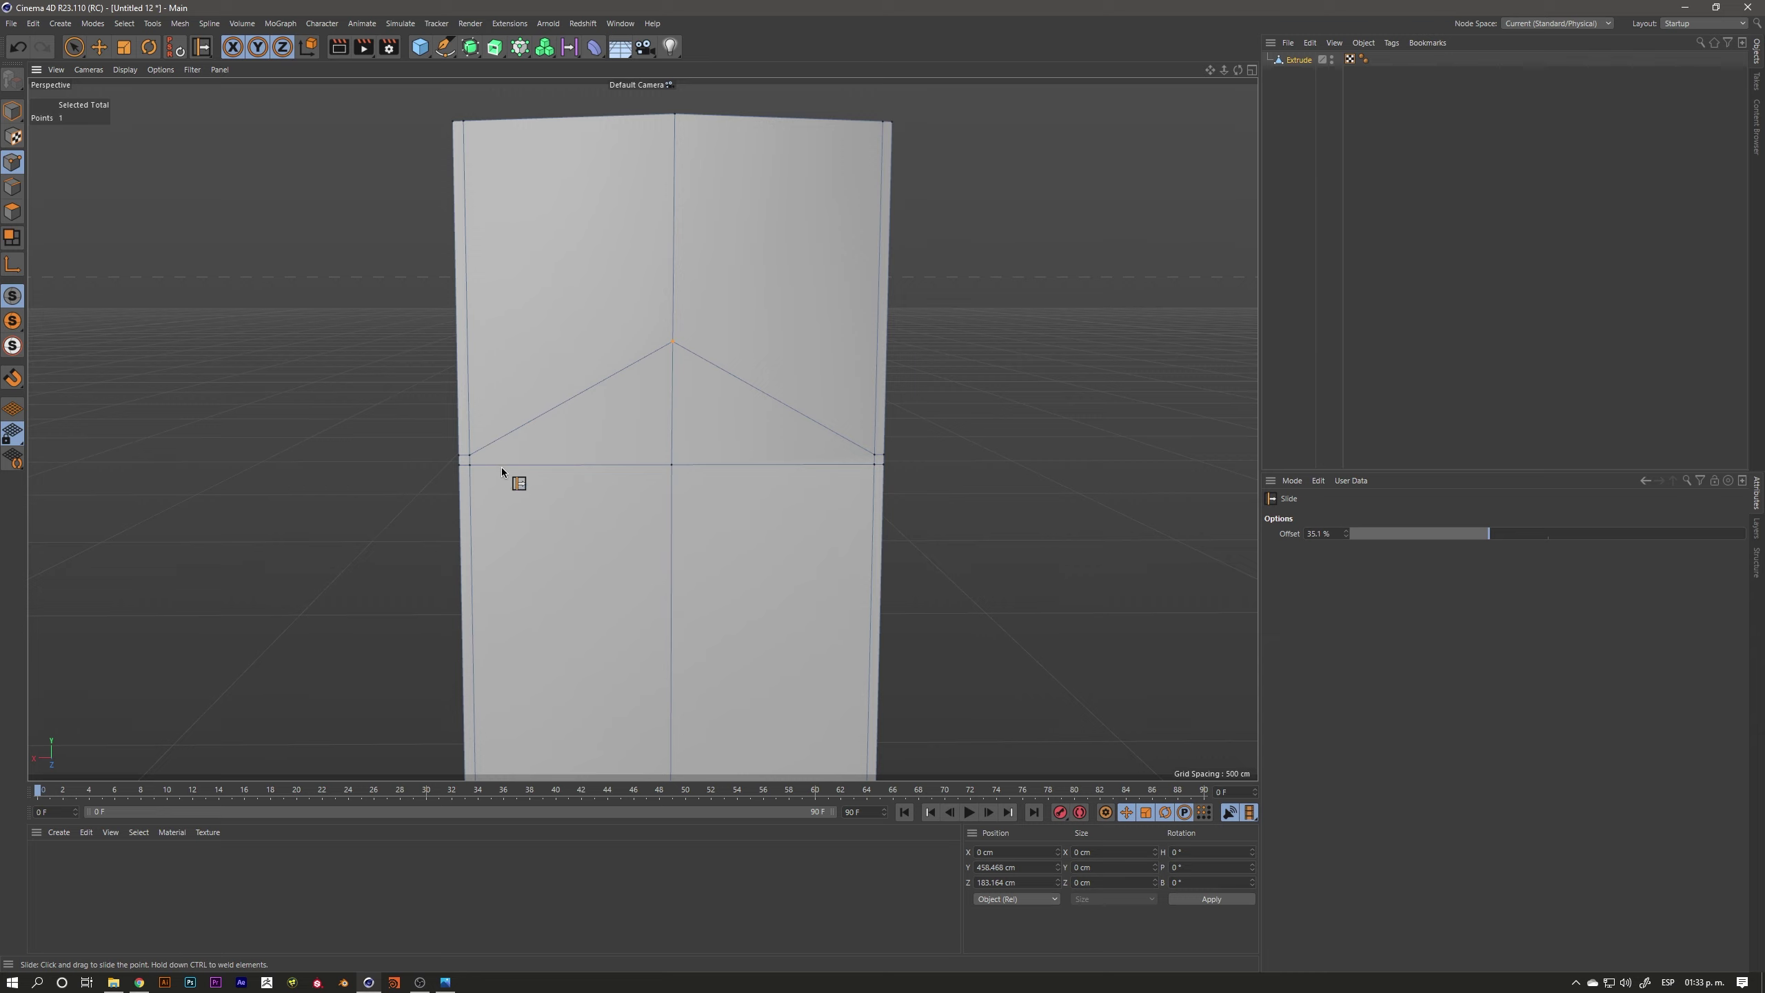
{"action": "mouse_move", "coordinate": [706, 409]}
{"action": "left_mouse_down", "text": "alt"}
{"action": "mouse_move", "coordinate": [703, 441]}
{"action": "mouse_move", "coordinate": [528, 417]}
{"action": "mouse_move", "coordinate": [590, 417]}
{"action": "mouse_move", "coordinate": [571, 432]}
{"action": "mouse_move", "coordinate": [656, 414]}
{"action": "mouse_move", "coordinate": [538, 420]}
{"action": "mouse_move", "coordinate": [583, 422]}
{"action": "mouse_move", "coordinate": [591, 403]}
{"action": "left_mouse_up", "text": "alt"}
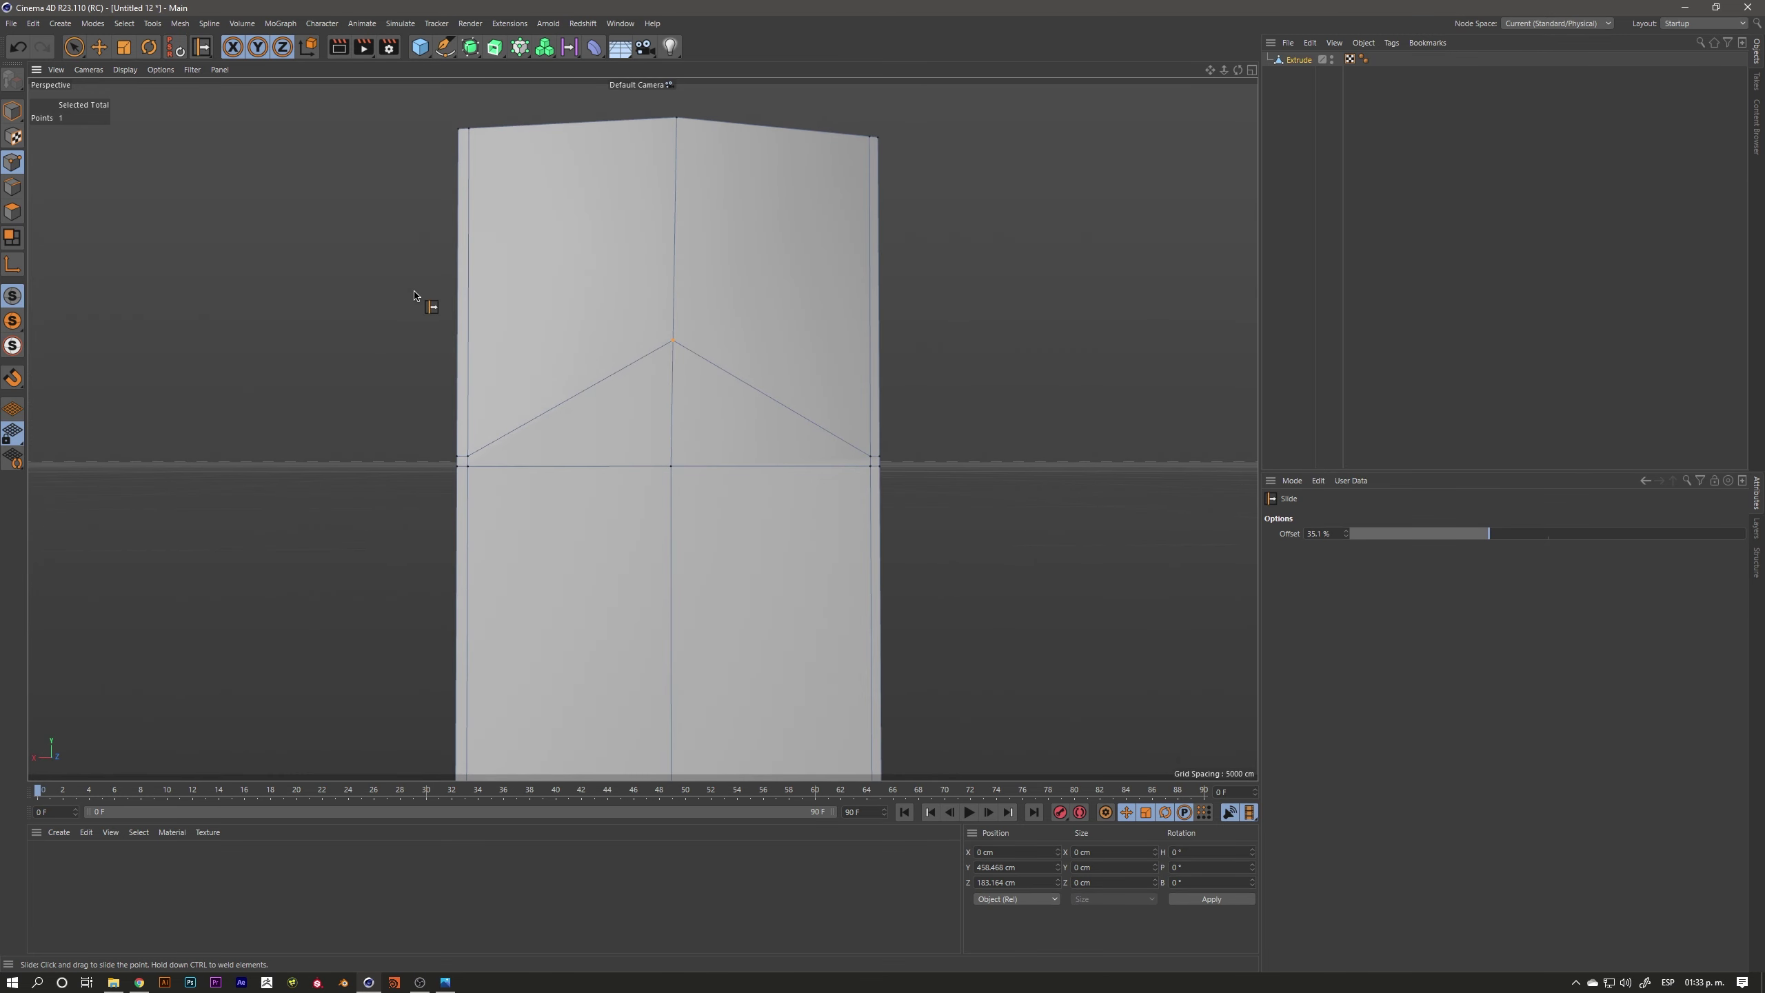
{"action": "key", "text": "k"}
{"action": "key", "text": "l"}
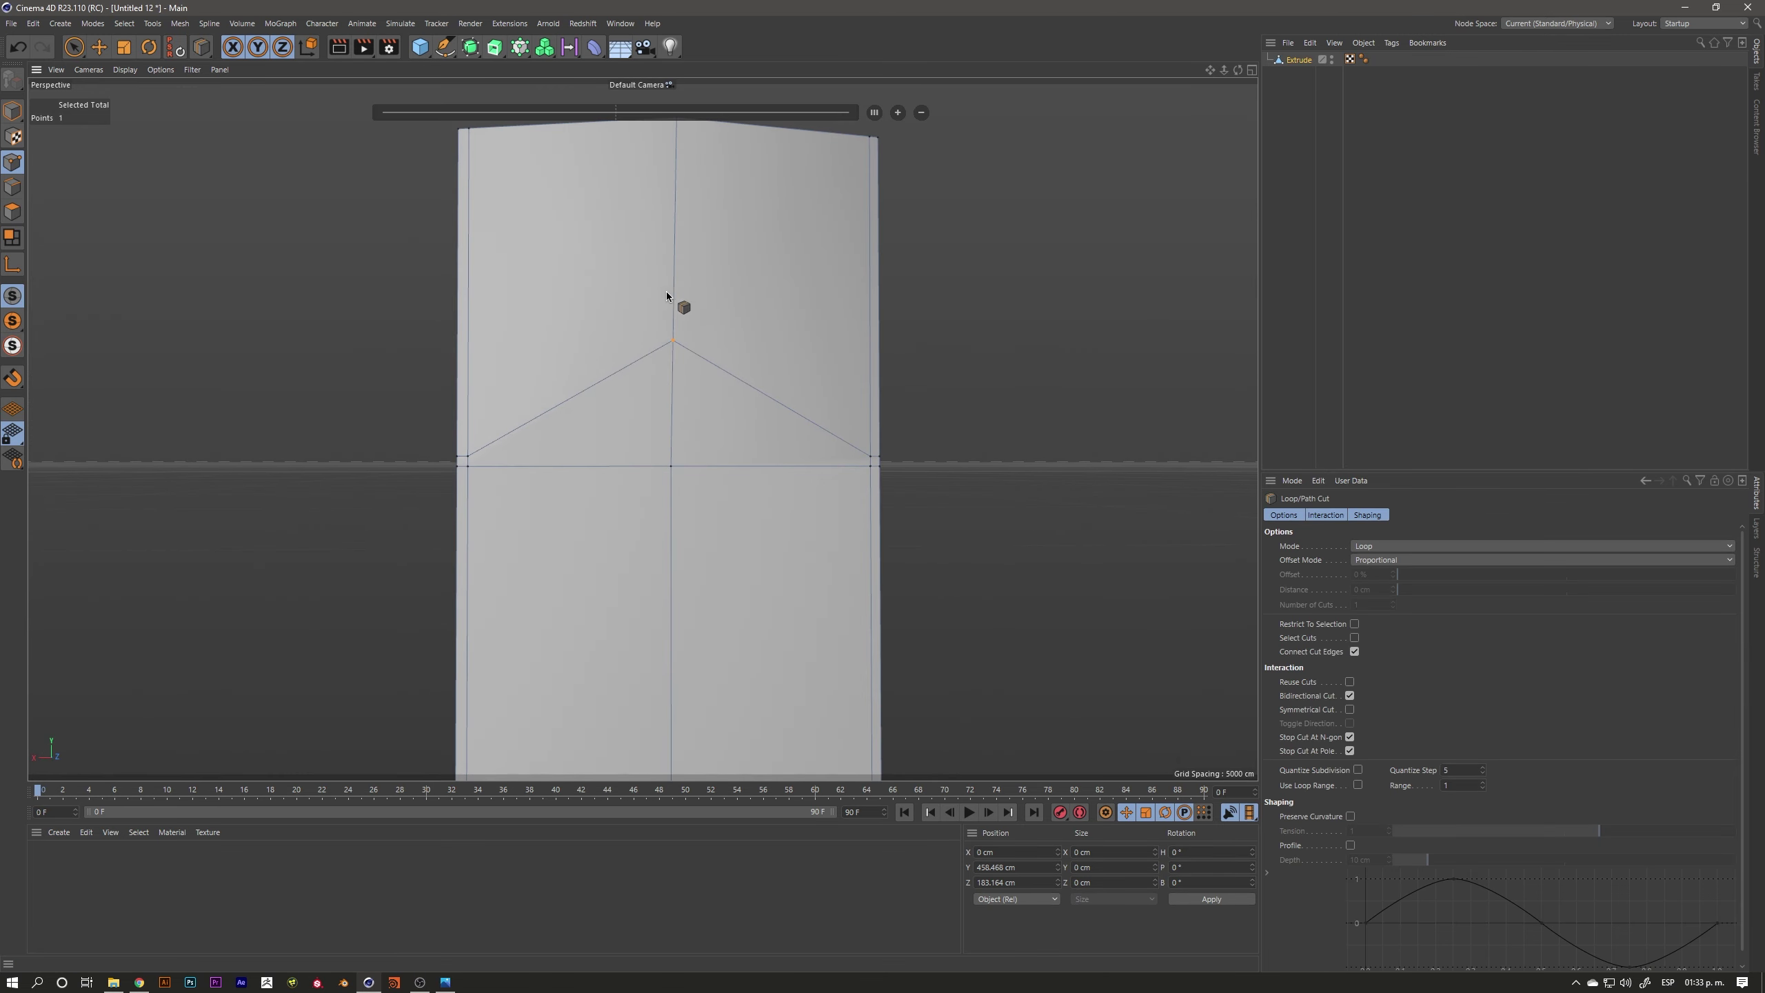
Cut a loop just above the chevron and lower its left and right end points slightly
{"action": "left_click", "coordinate": [675, 335]}
{"action": "scroll", "coordinate": [473, 450], "scroll_direction": "up", "scroll_amount": 3}
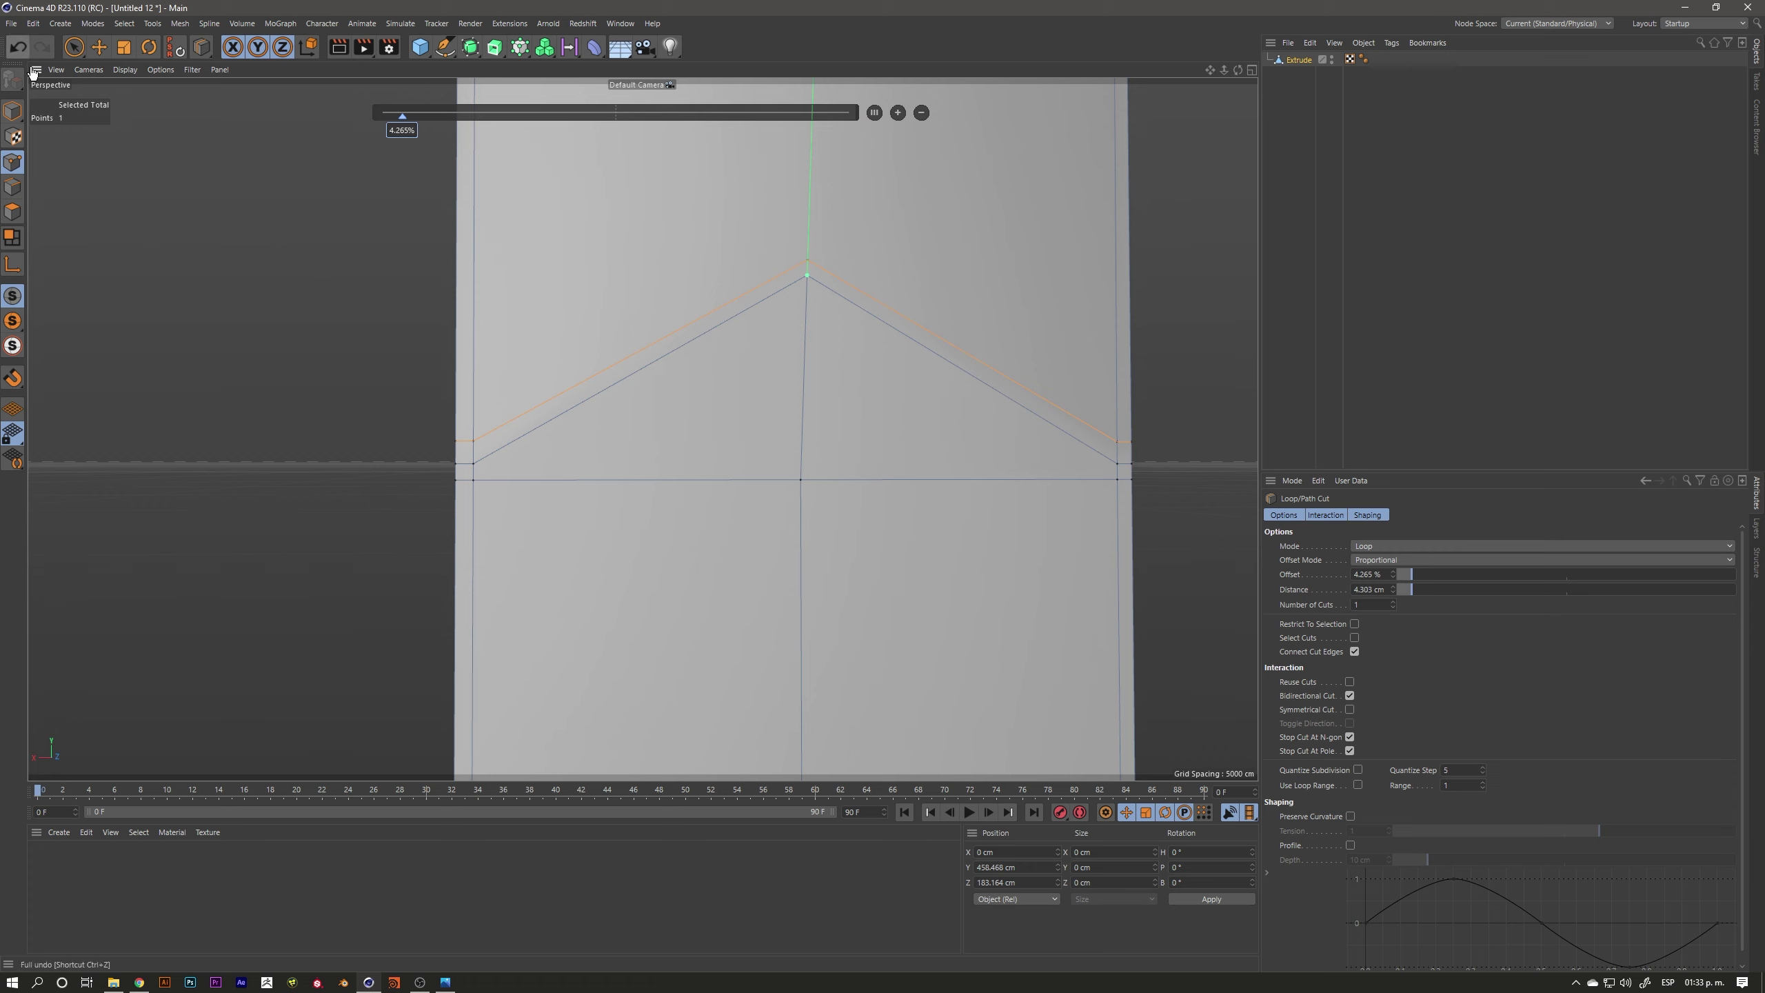
{"action": "left_click", "coordinate": [82, 48]}
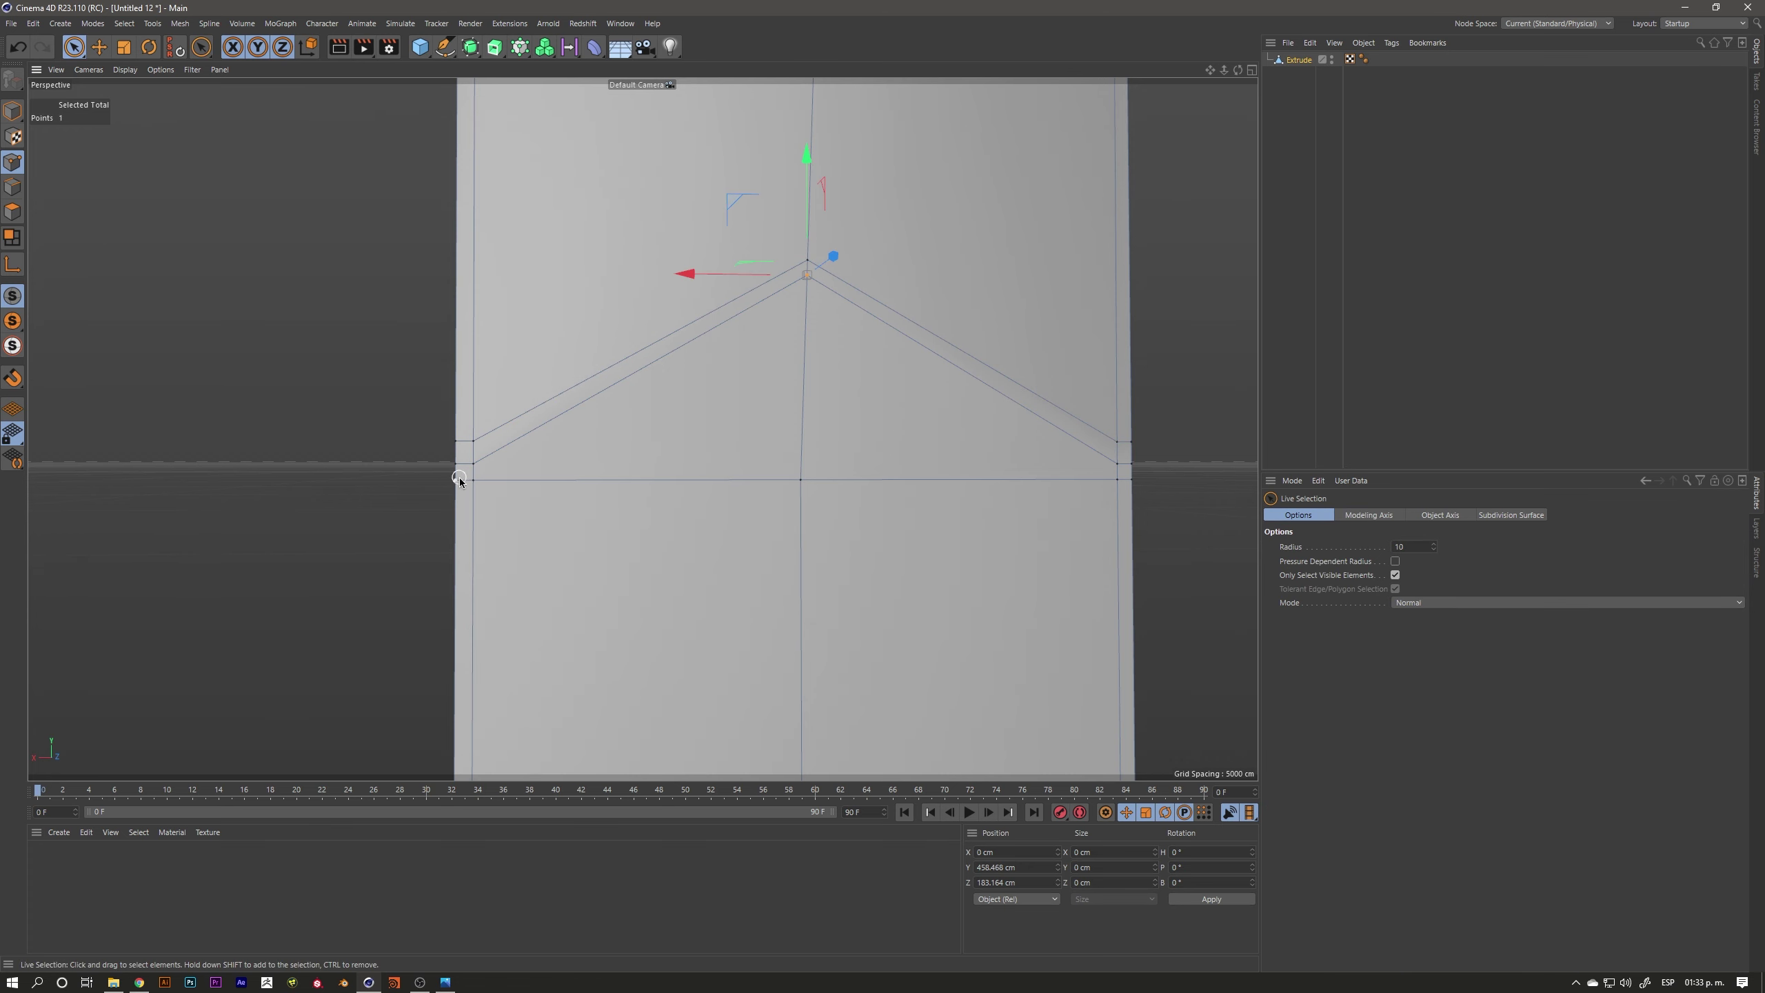
{"action": "left_click", "coordinate": [471, 446]}
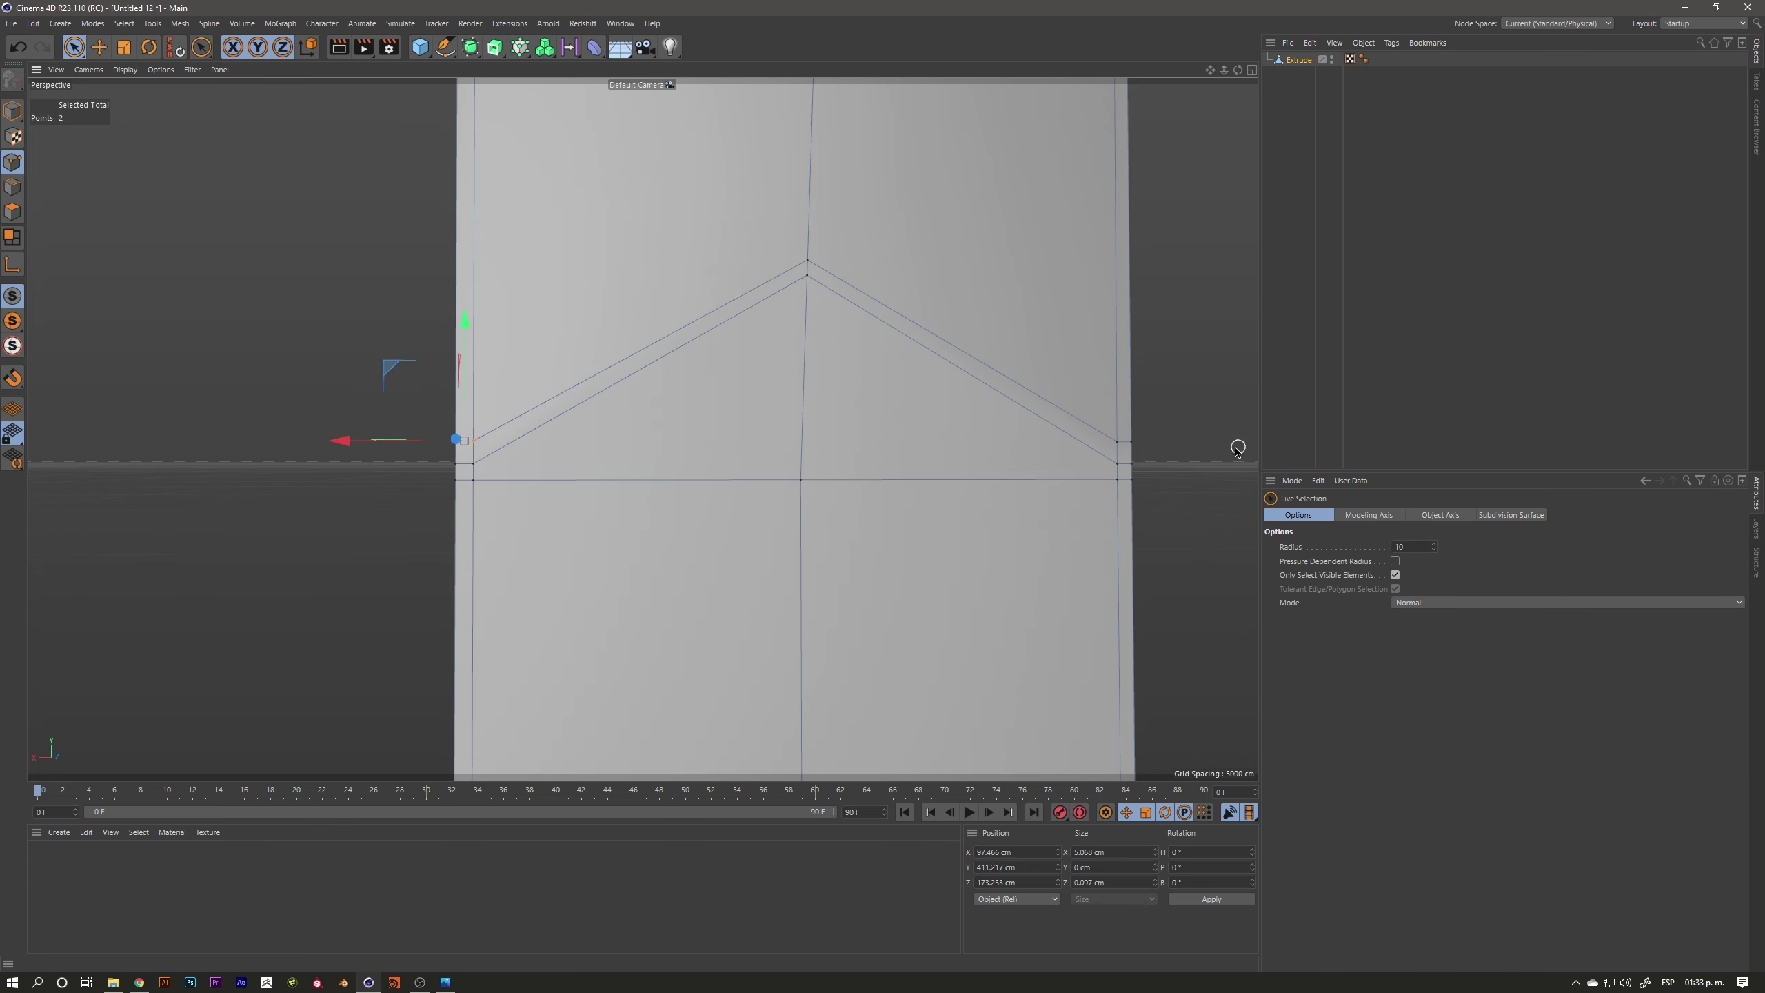
{"action": "left_click", "coordinate": [1116, 447], "text": "shift"}
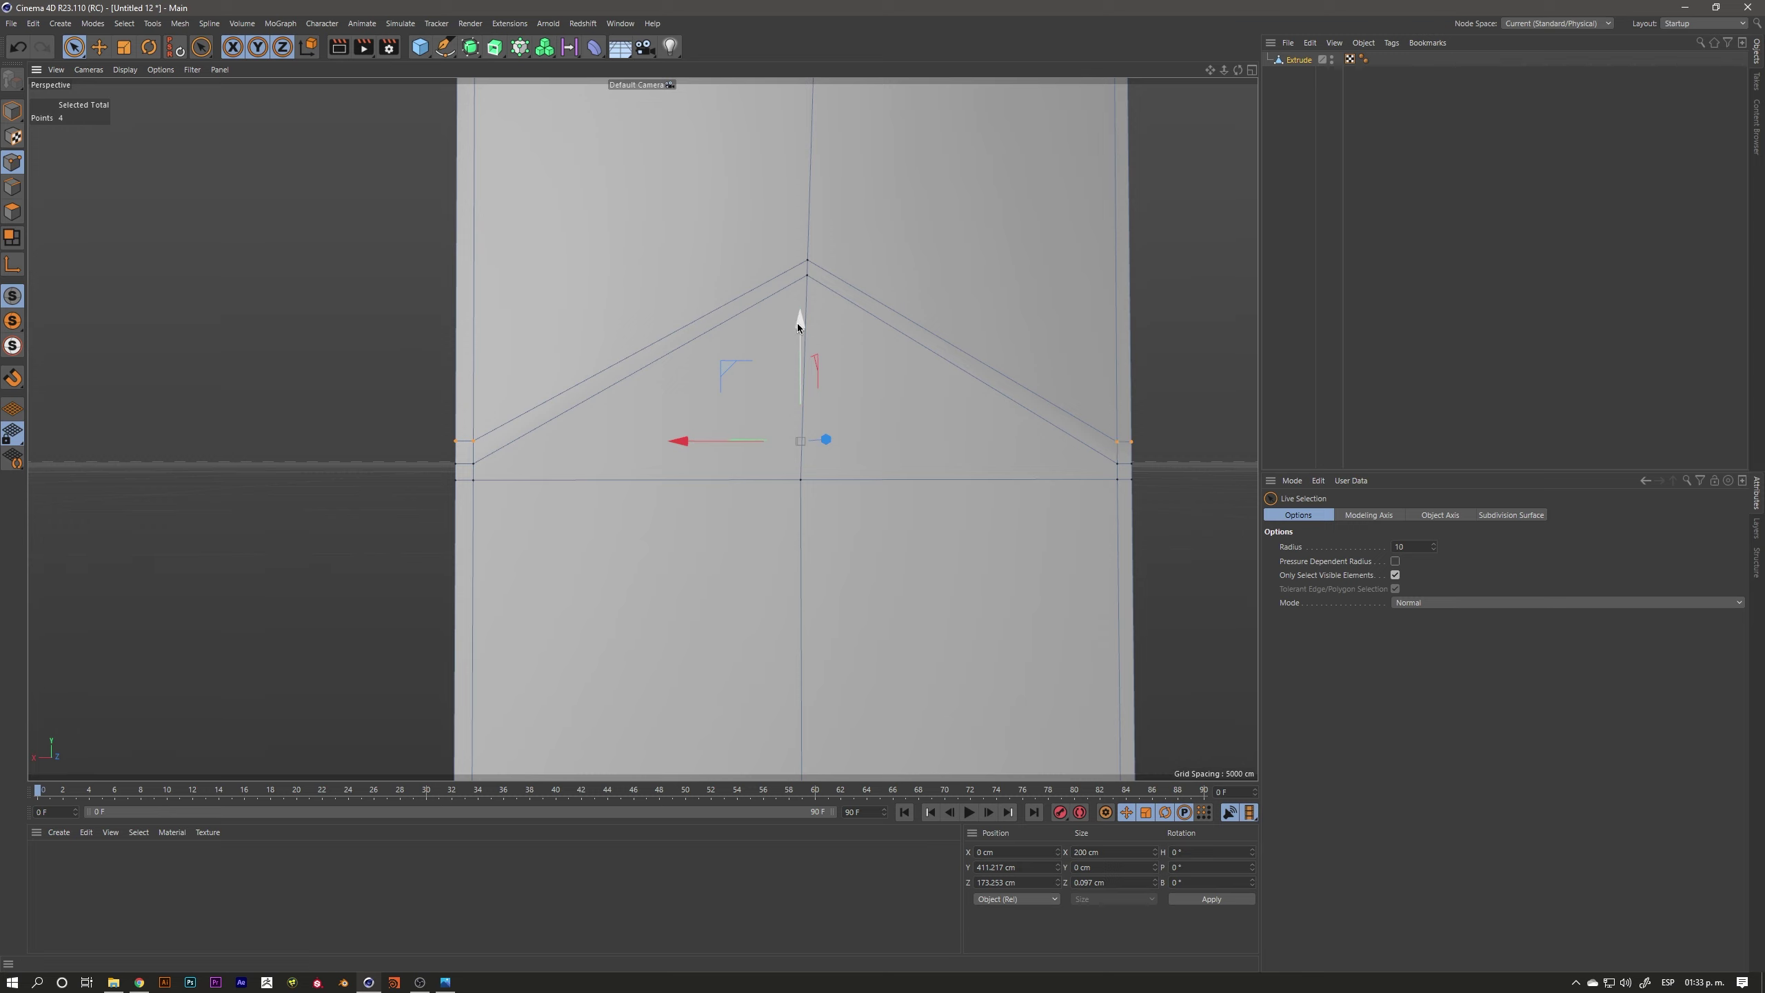
{"action": "left_click_drag", "start_coordinate": [798, 325], "coordinate": [799, 336]}
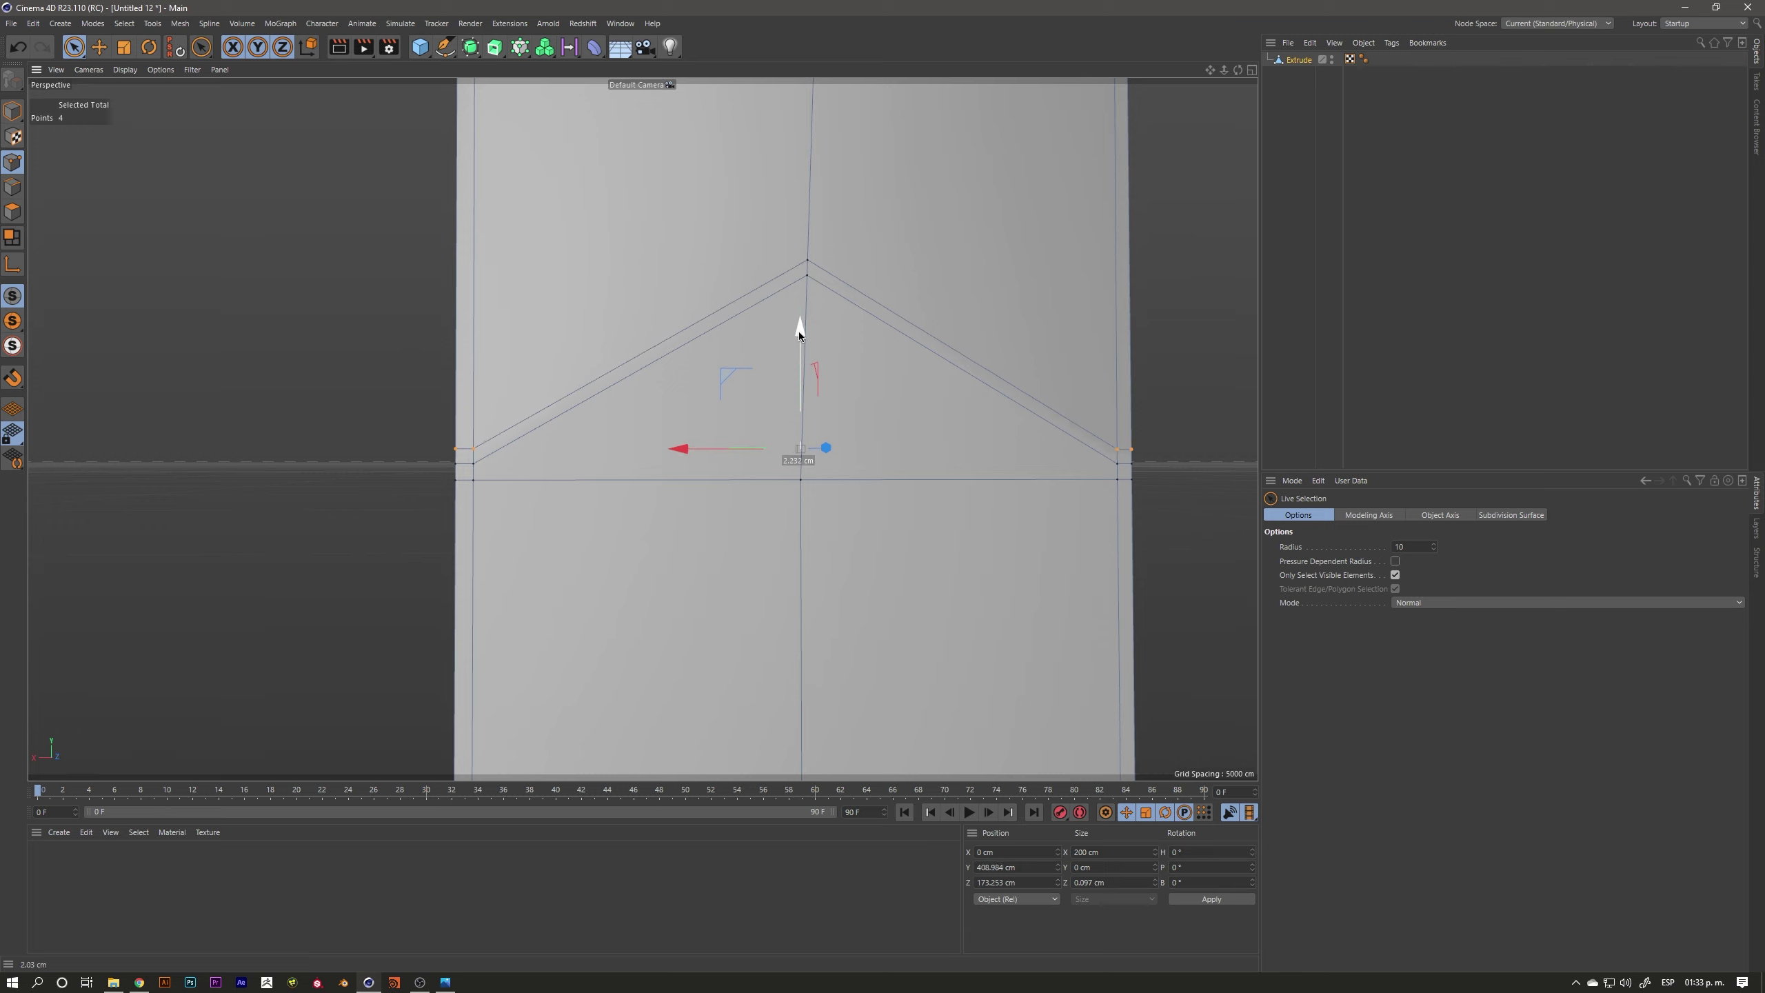
Clear the point selection and zoom to review the new angled band
{"action": "left_click", "coordinate": [301, 324]}
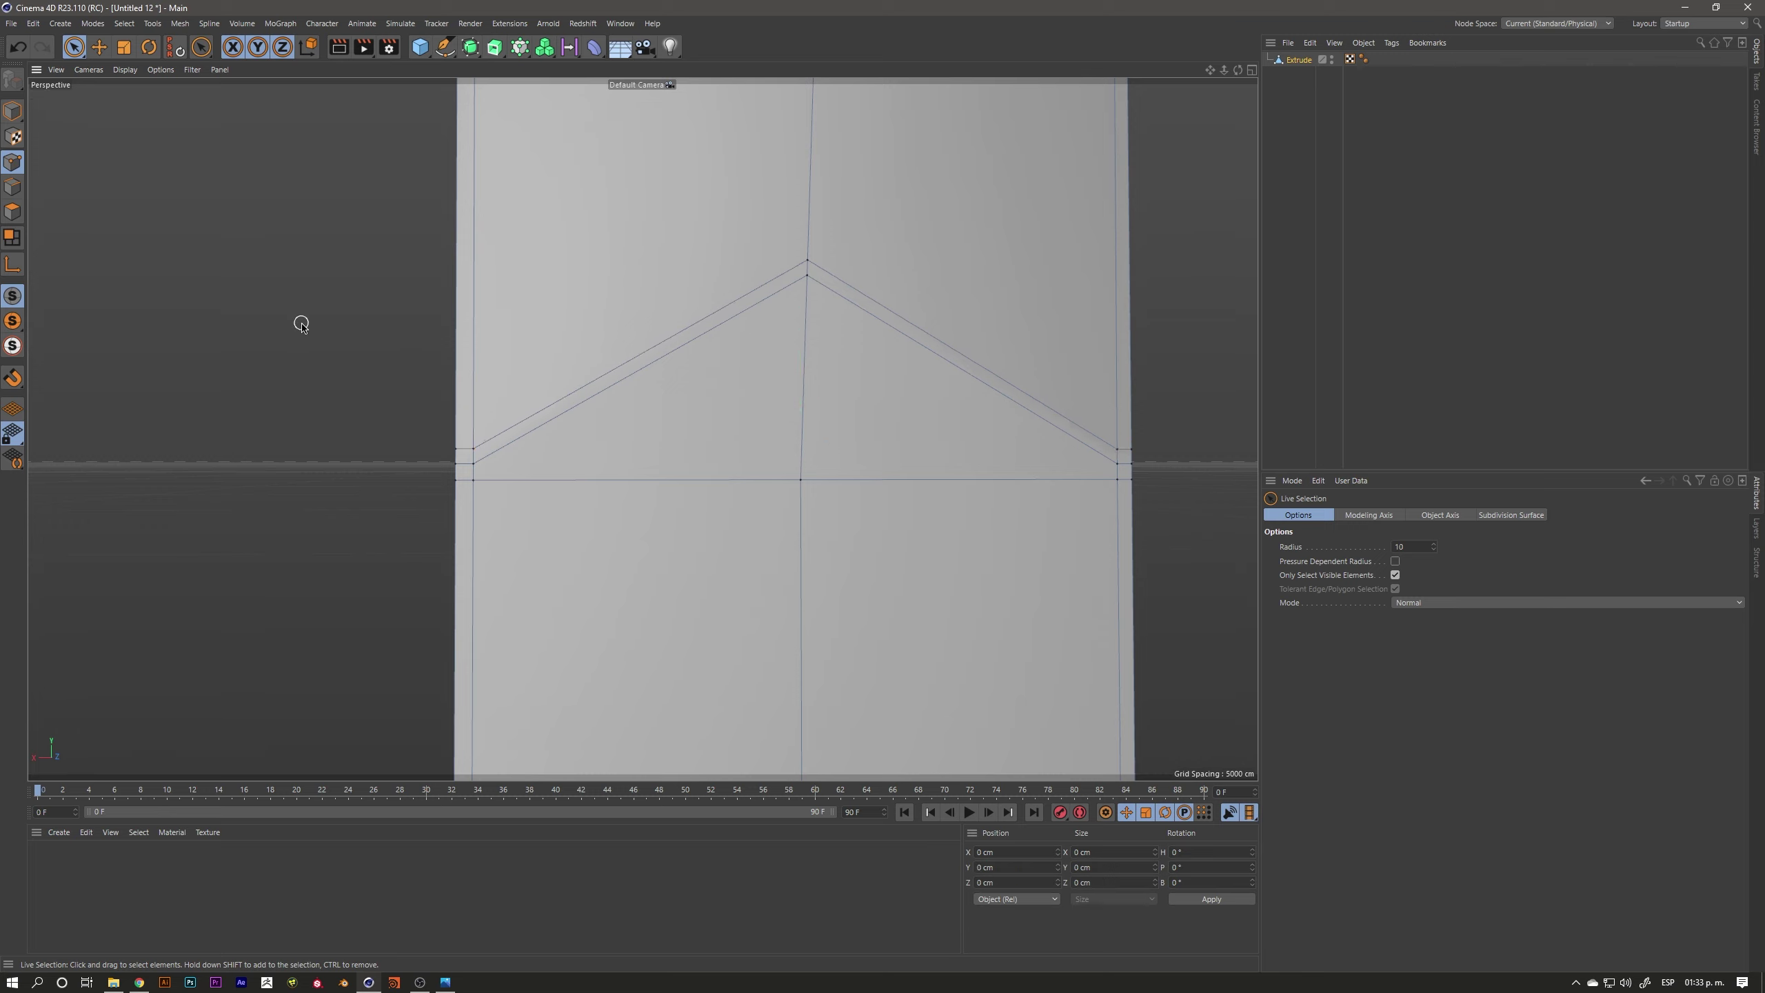
{"action": "scroll", "coordinate": [445, 465], "scroll_direction": "up", "scroll_amount": 4}
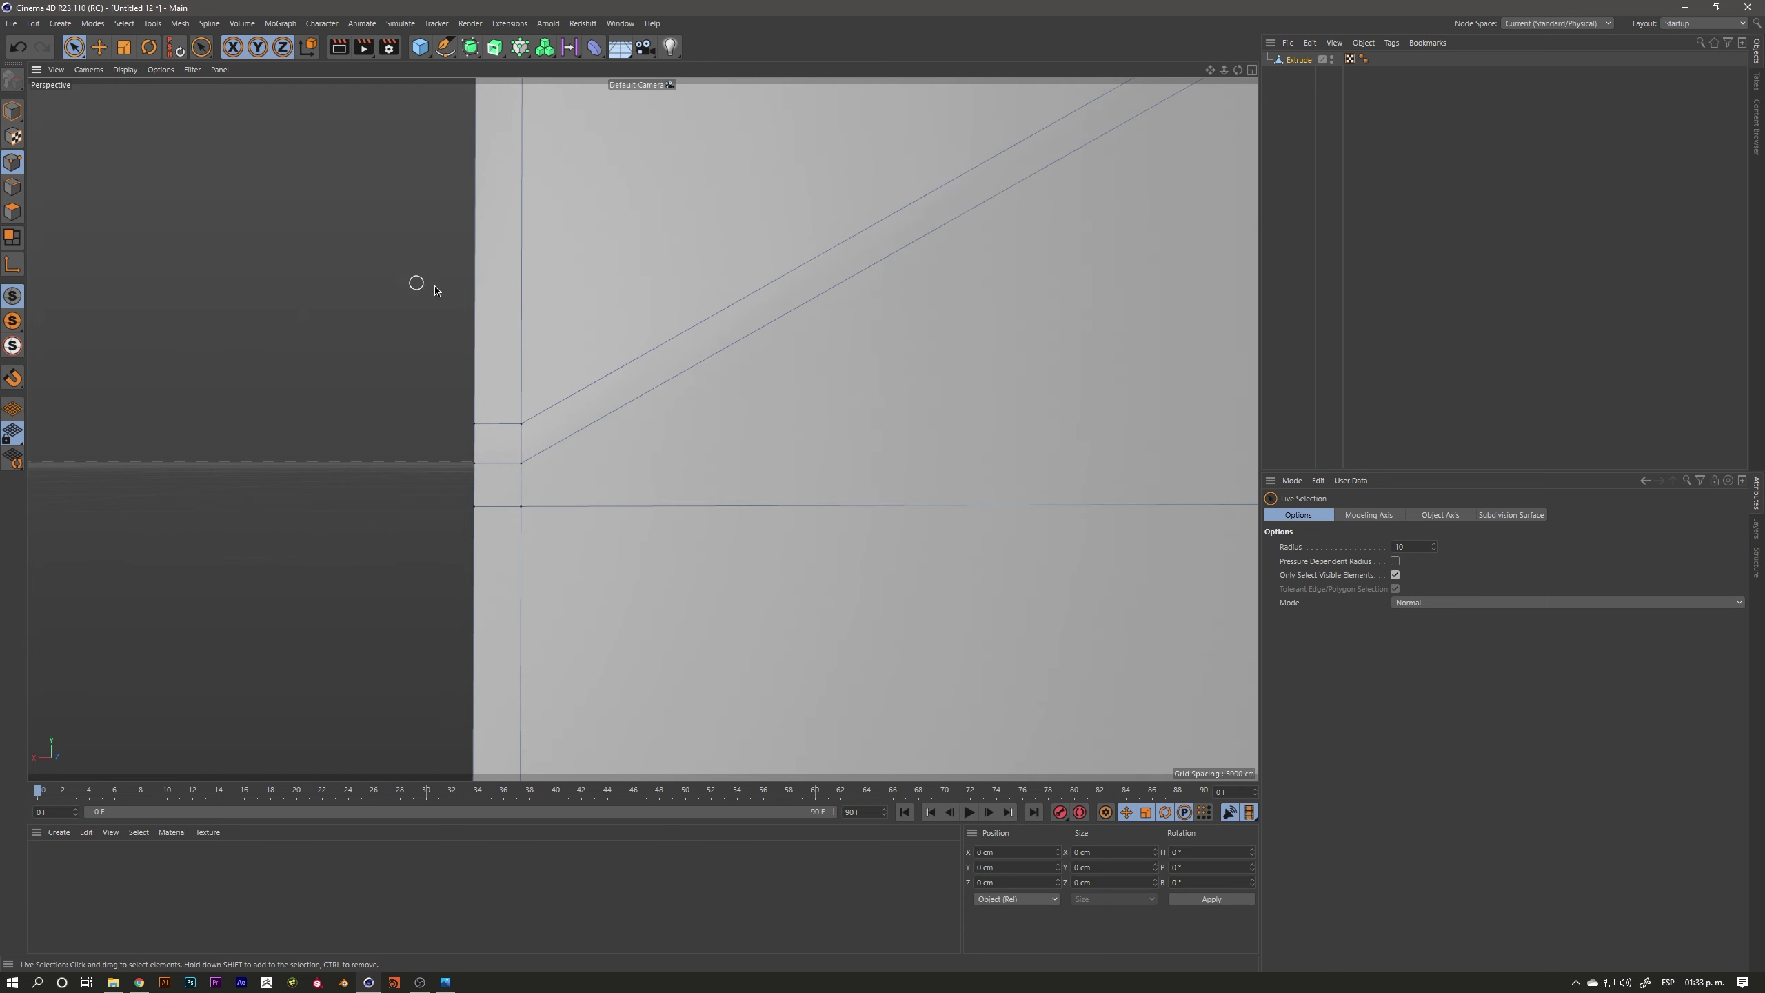
{"action": "scroll", "coordinate": [599, 283], "scroll_direction": "down", "scroll_amount": 2}
{"action": "scroll", "coordinate": [507, 339], "scroll_direction": "down", "scroll_amount": 1}
{"action": "scroll", "coordinate": [507, 339], "scroll_direction": "up", "scroll_amount": 2}
{"action": "scroll", "coordinate": [611, 394], "scroll_direction": "up", "scroll_amount": 1}
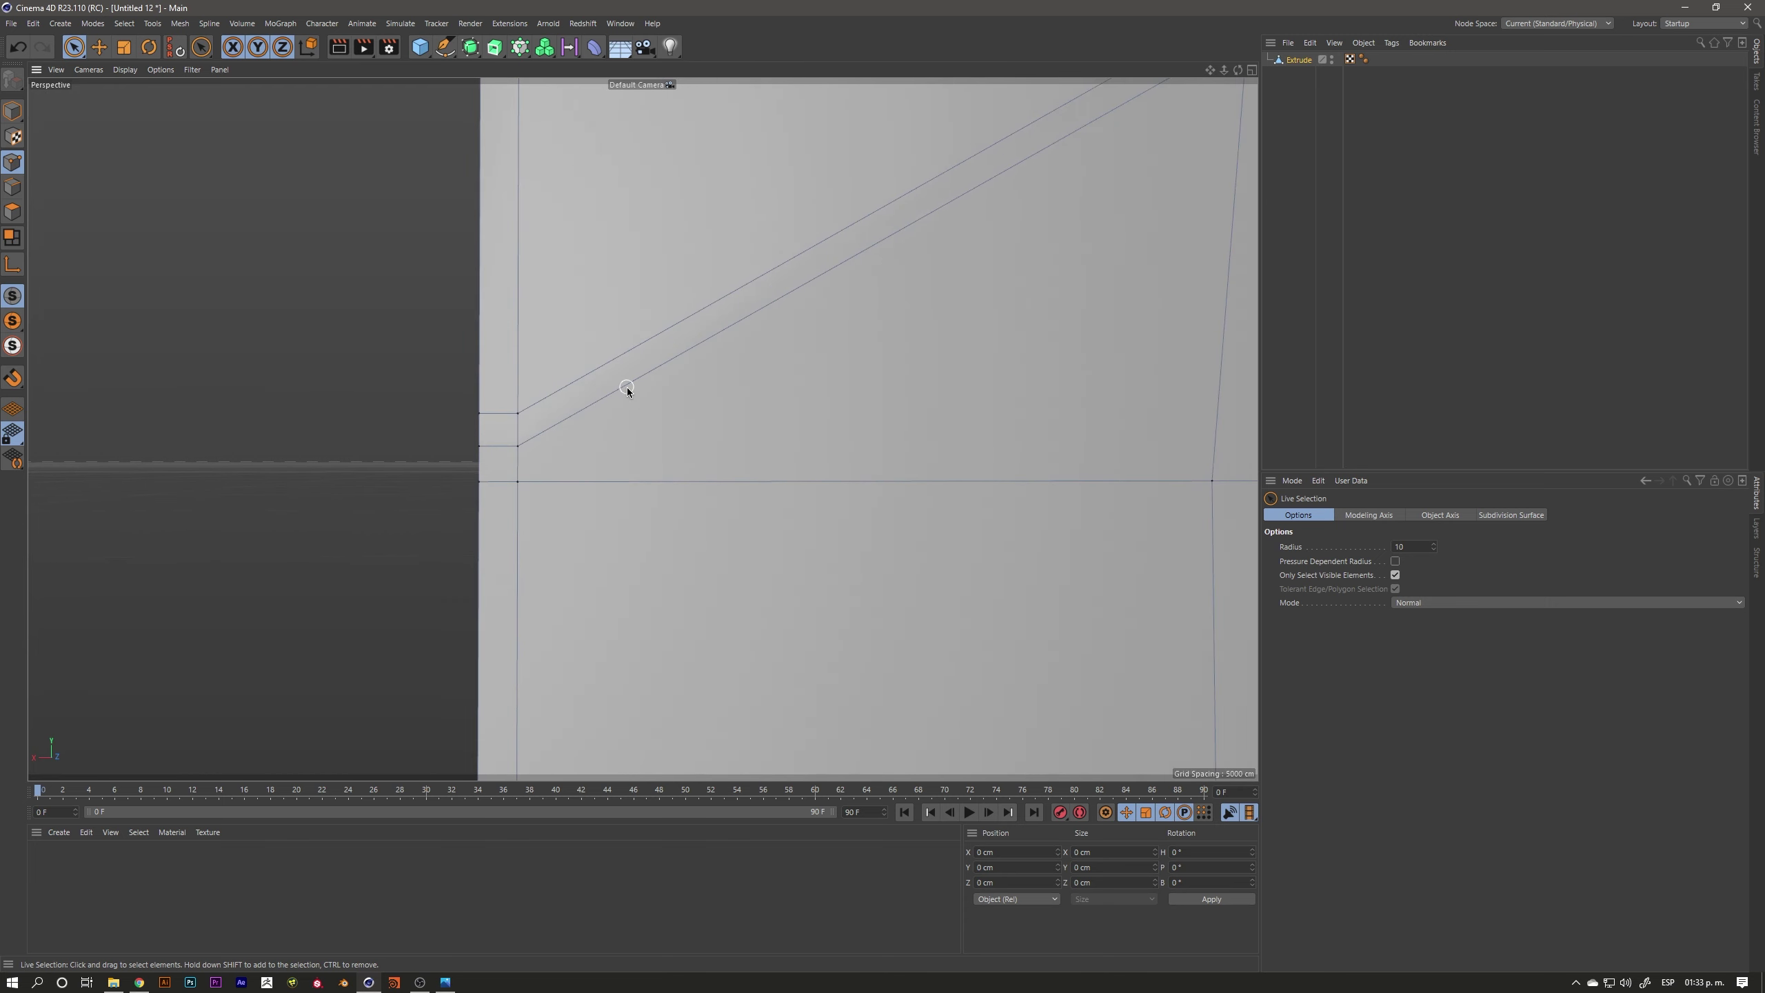
{"action": "key", "text": "k"}
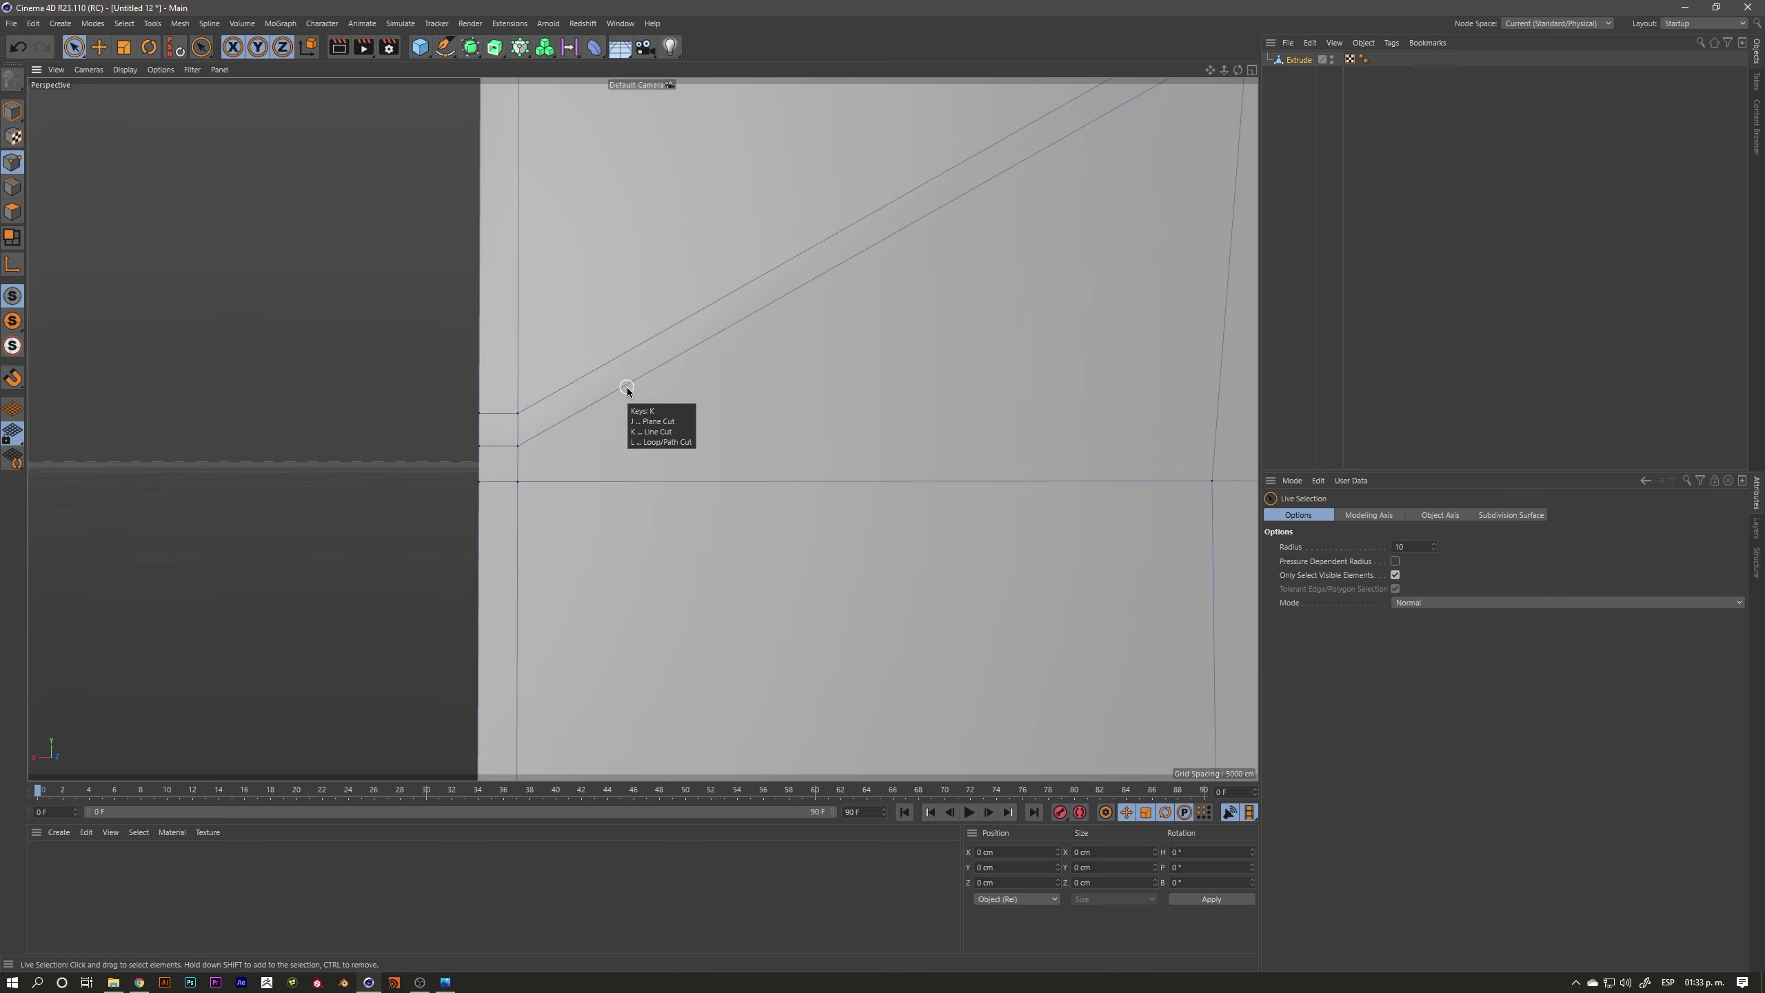
Line-cut a new edge across the left corner face from the chevron vertex
{"action": "key", "text": "k"}
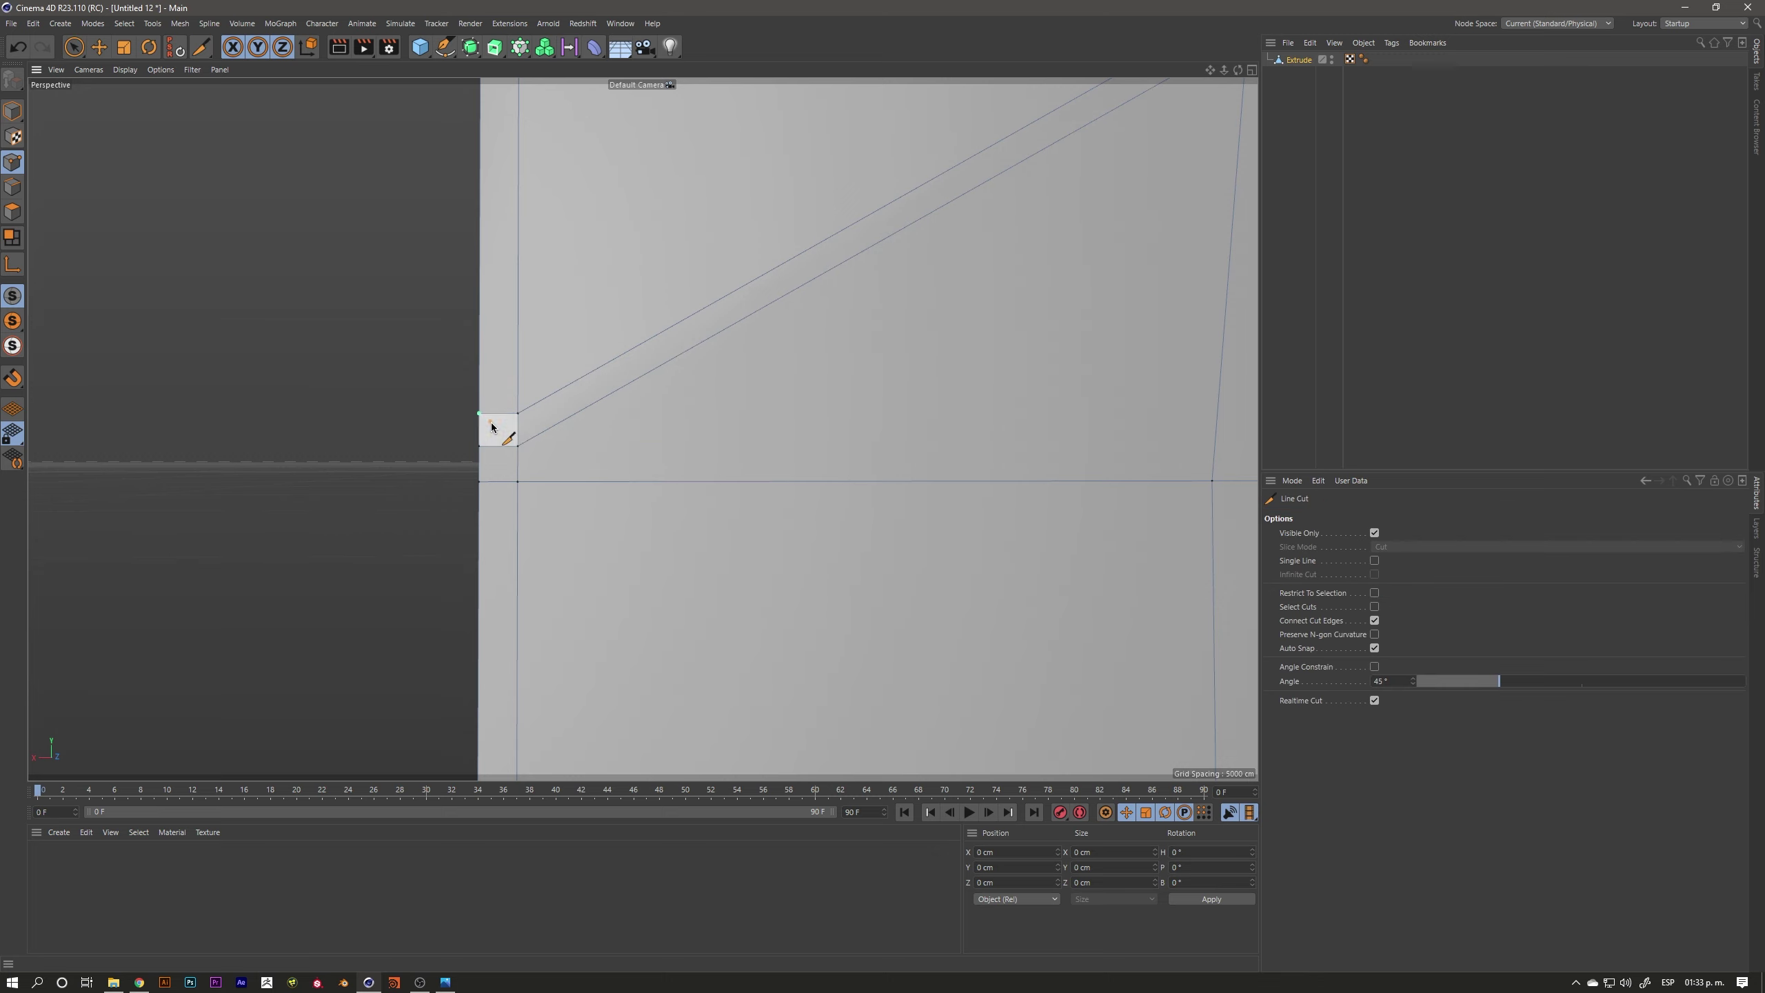
{"action": "left_click", "coordinate": [518, 448]}
{"action": "key", "text": "space"}
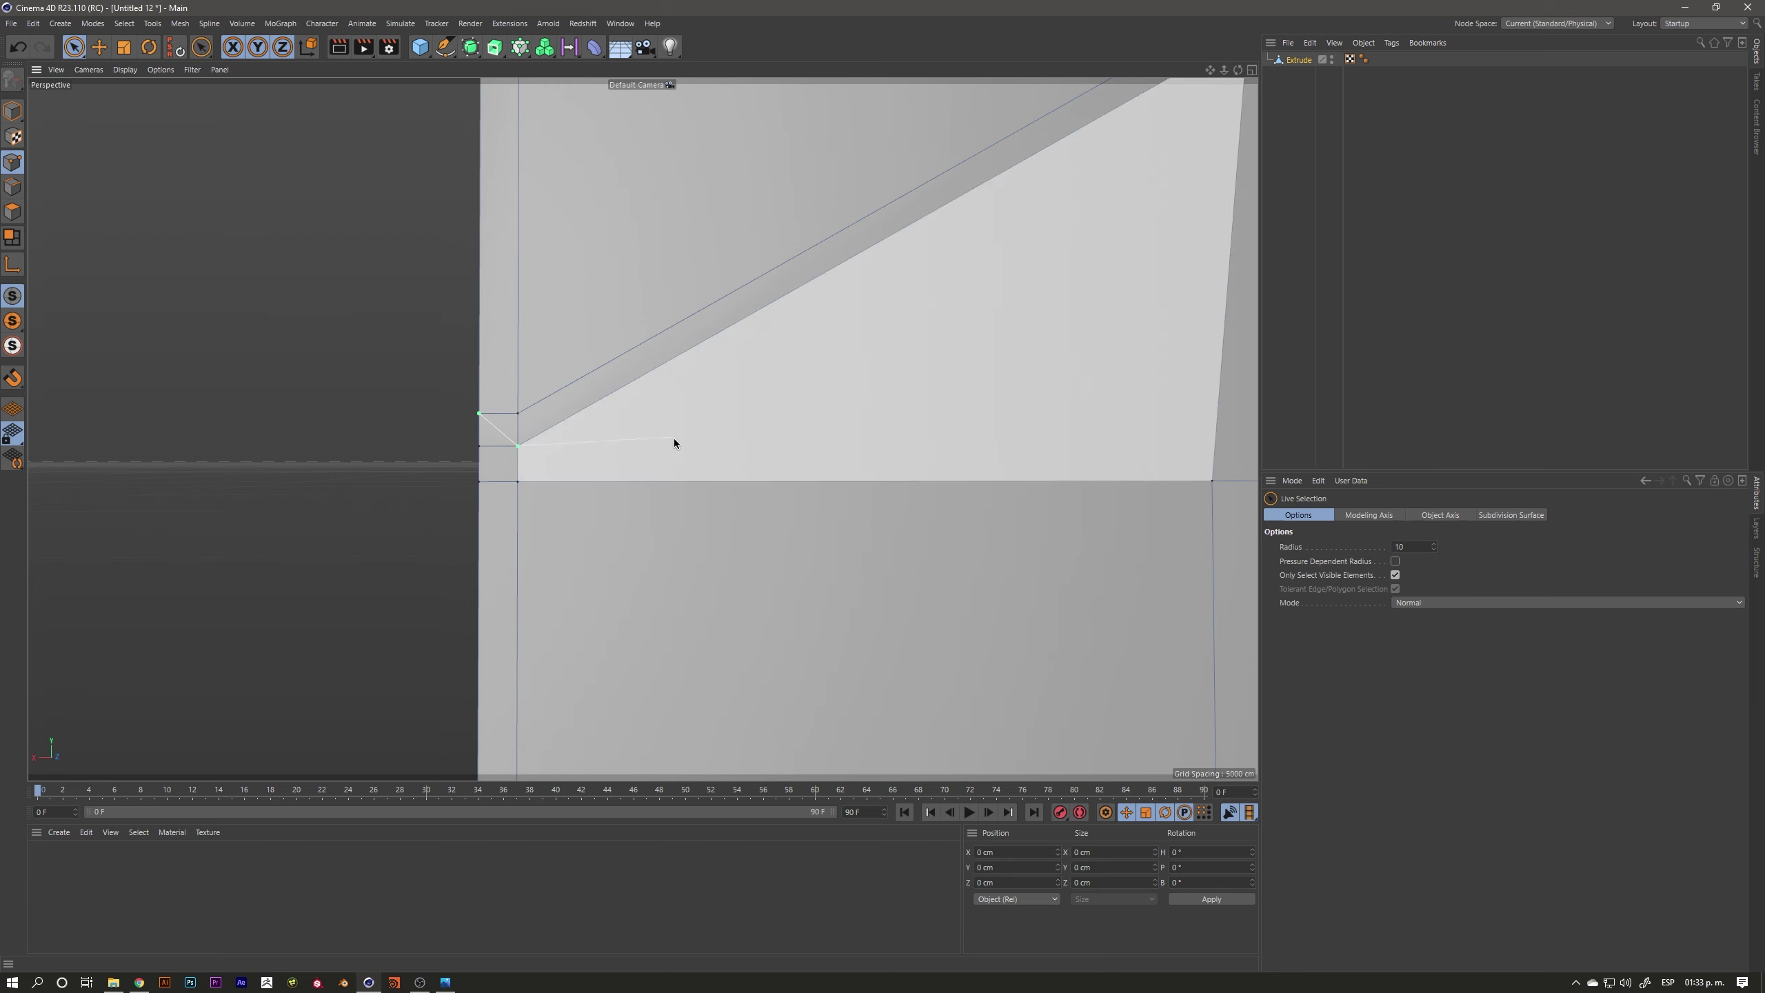
Cut a matching edge from the chevron vertex to the right corner point
{"action": "scroll", "coordinate": [695, 437], "scroll_direction": "down", "scroll_amount": 3}
{"action": "middle_click_drag", "start_coordinate": [880, 461], "coordinate": [574, 461]}
{"action": "scroll", "coordinate": [778, 431], "scroll_direction": "up", "scroll_amount": 3}
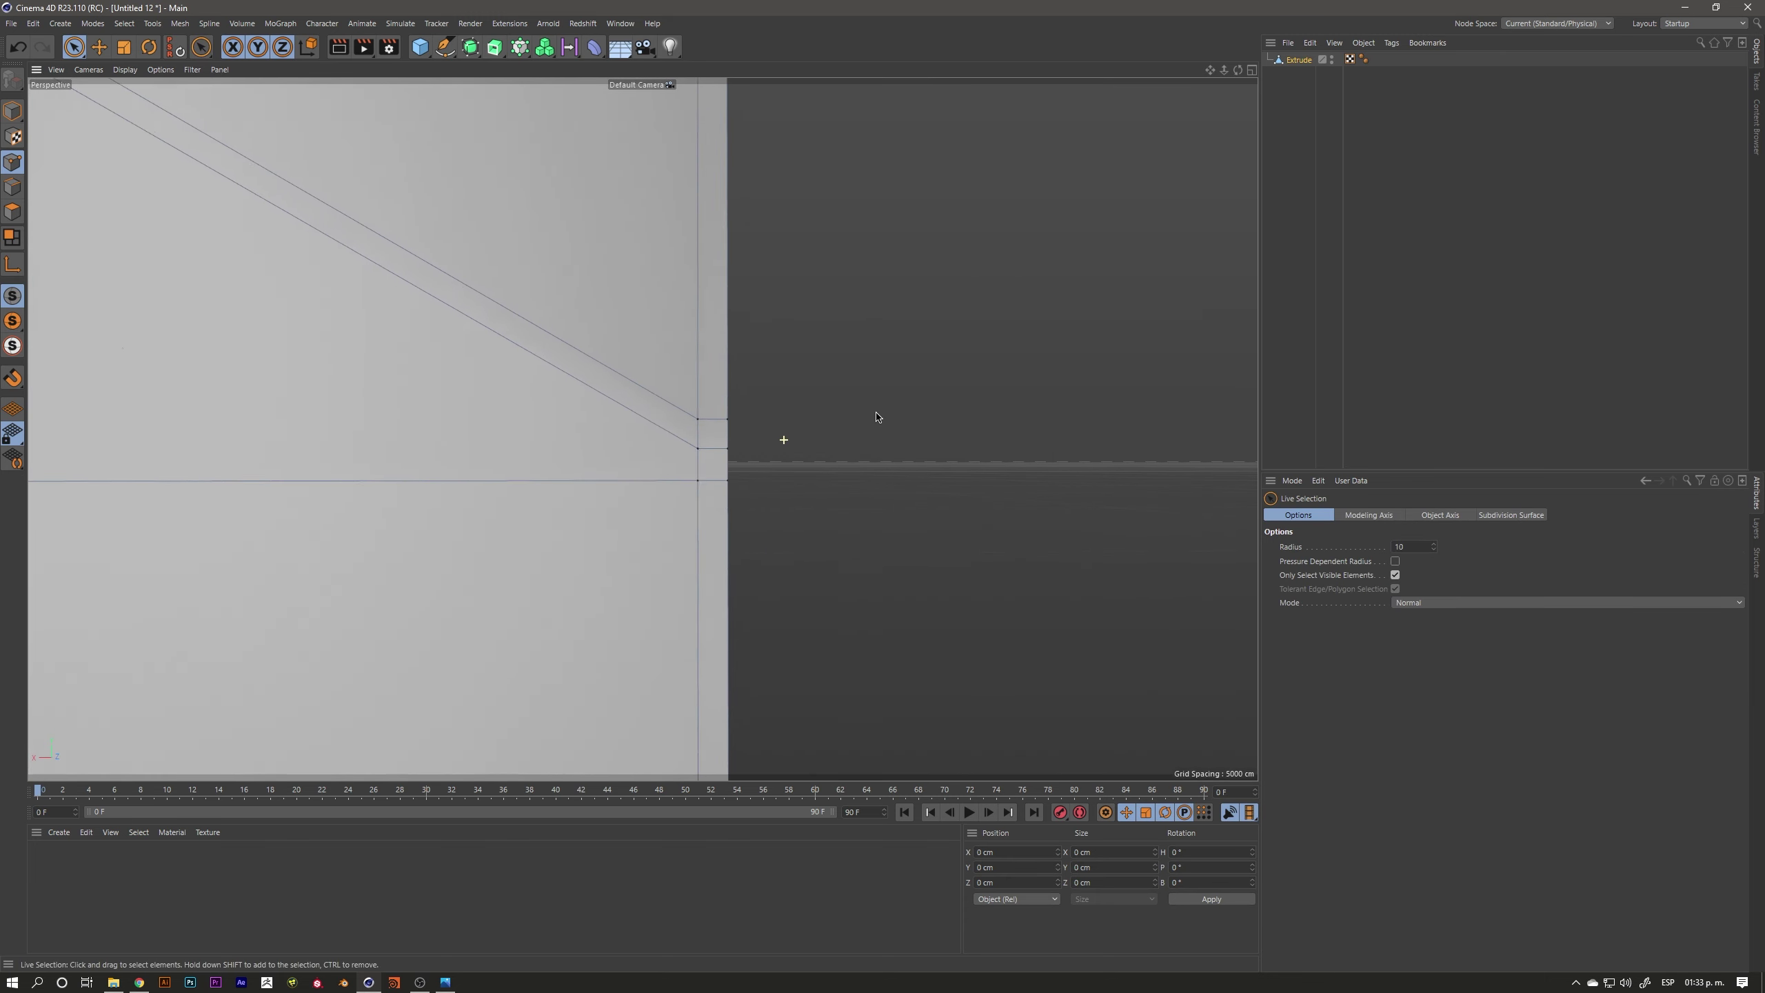
{"action": "scroll", "coordinate": [779, 431], "scroll_direction": "up", "scroll_amount": 2}
{"action": "key", "text": "space"}
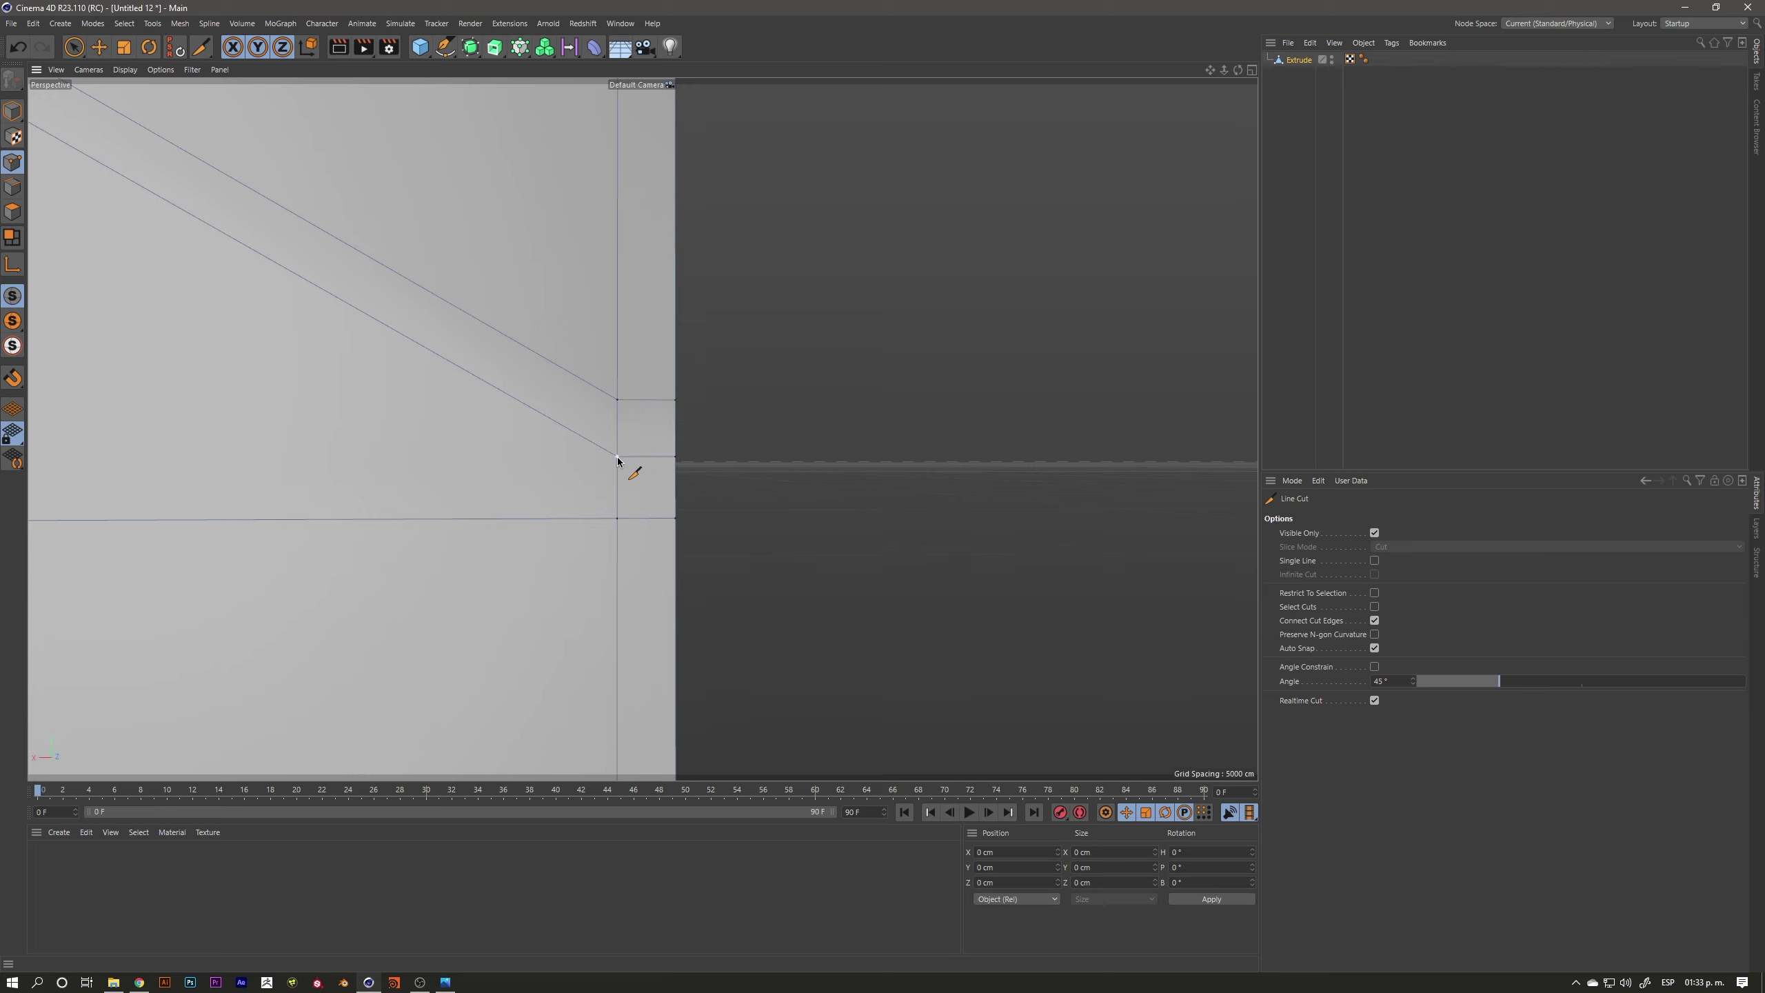
{"action": "left_click", "coordinate": [617, 457]}
{"action": "key", "text": "space"}
Switch to Edges mode and select the panel's left vertical edge
{"action": "scroll", "coordinate": [690, 424], "scroll_direction": "down", "scroll_amount": 2}
{"action": "scroll", "coordinate": [646, 442], "scroll_direction": "down", "scroll_amount": 2}
{"action": "scroll", "coordinate": [680, 435], "scroll_direction": "down", "scroll_amount": 2}
{"action": "scroll", "coordinate": [719, 456], "scroll_direction": "down", "scroll_amount": 2}
{"action": "scroll", "coordinate": [772, 460], "scroll_direction": "down", "scroll_amount": 2}
{"action": "left_click", "coordinate": [12, 186]}
{"action": "left_click", "coordinate": [162, 290]}
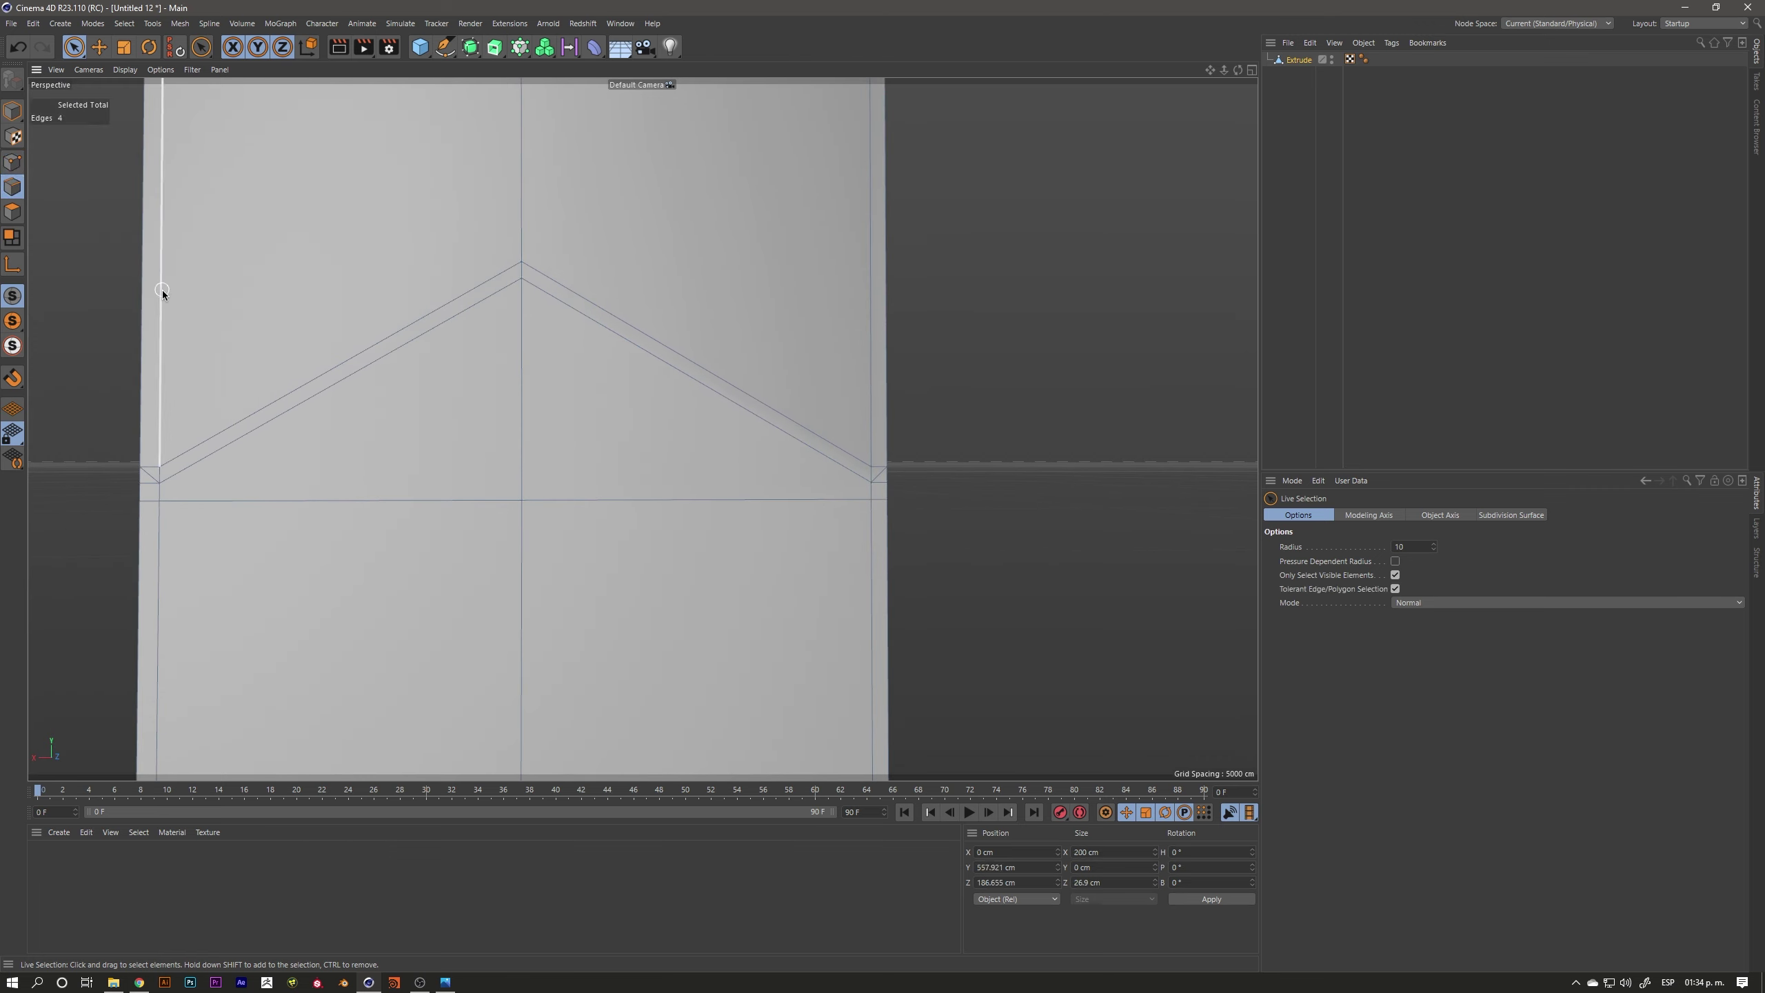
Select the six stray vertical and corner edges and dissolve them
{"action": "left_click", "coordinate": [868, 376]}
{"action": "scroll", "coordinate": [881, 481], "scroll_direction": "up", "scroll_amount": 3}
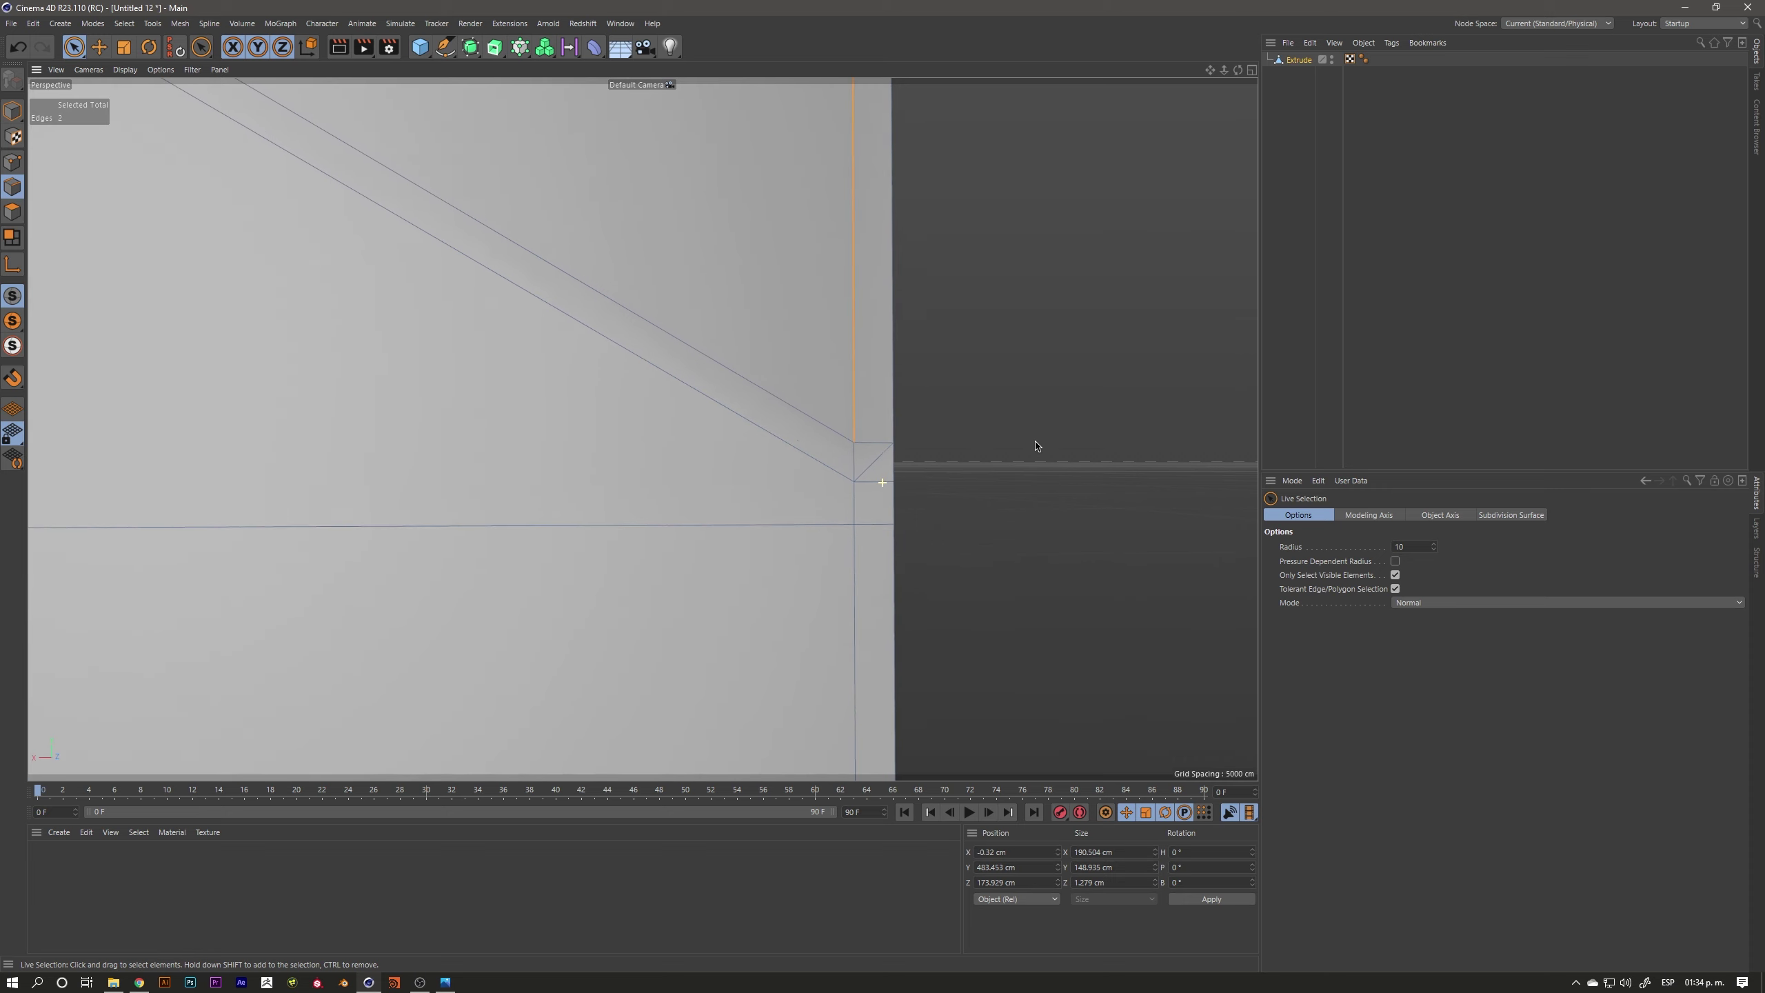
{"action": "left_click", "coordinate": [880, 482], "text": "shift"}
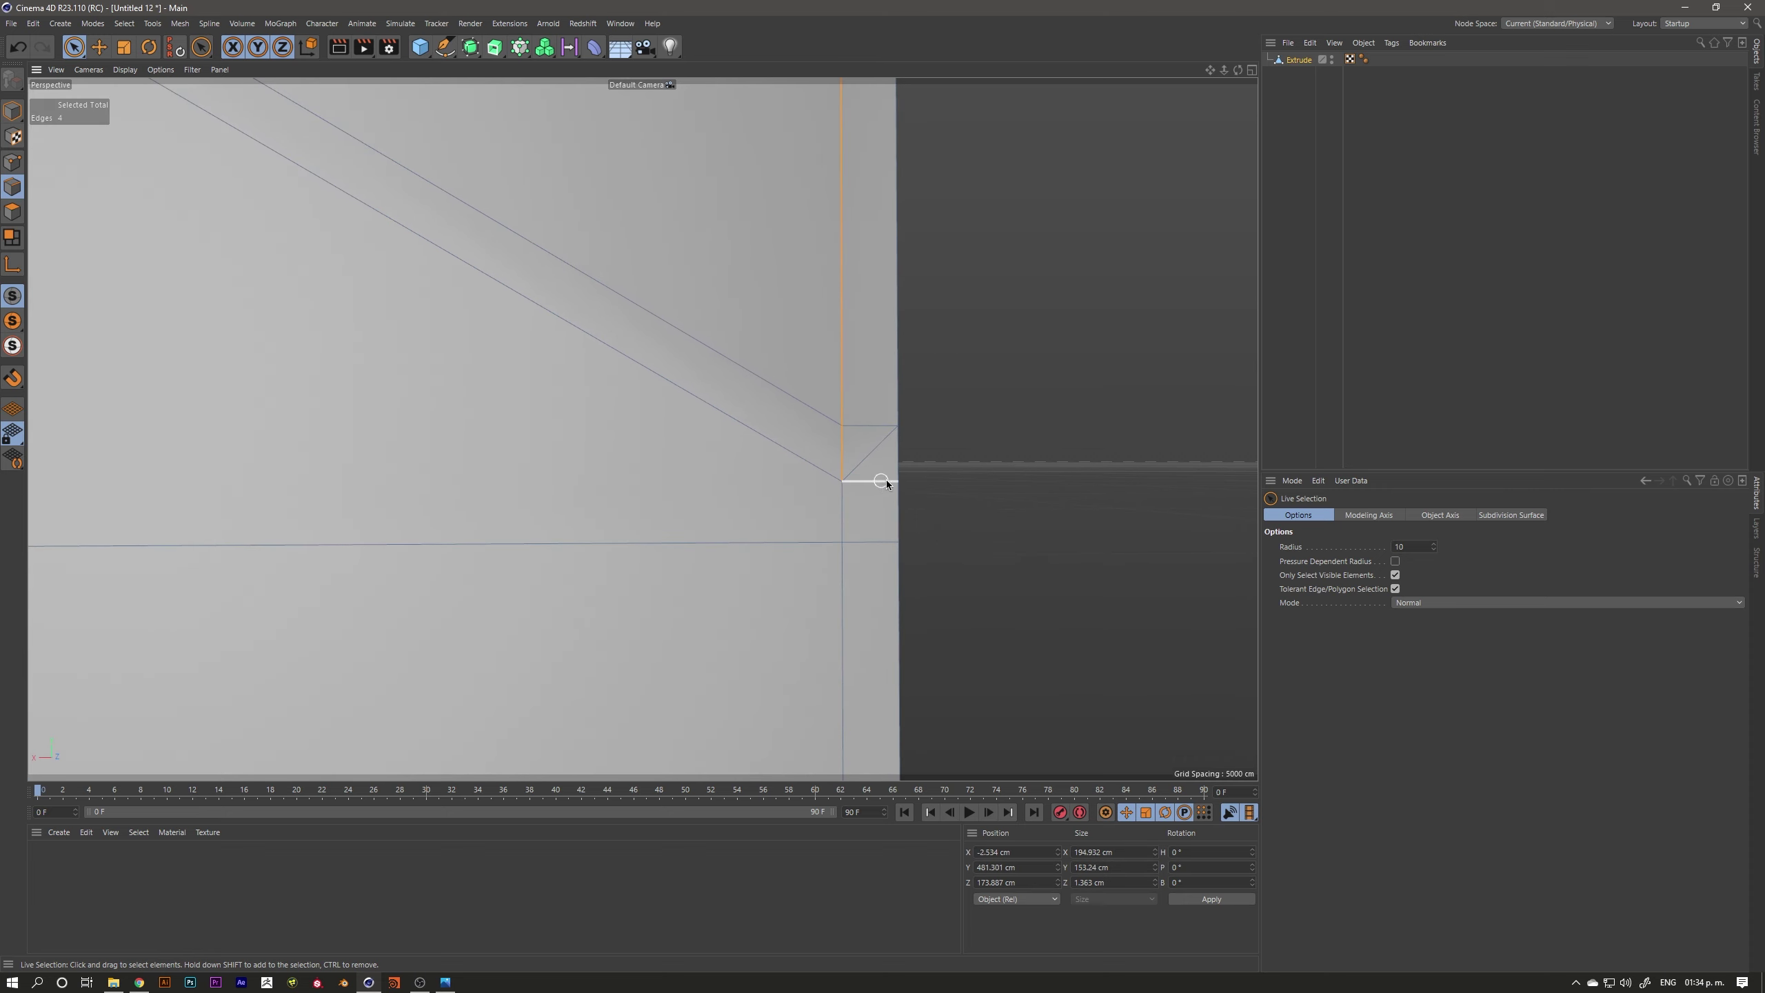
{"action": "mouse_move", "coordinate": [583, 470]}
{"action": "left_mouse_down", "text": "alt"}
{"action": "mouse_move", "coordinate": [744, 402]}
{"action": "mouse_move", "coordinate": [741, 358]}
{"action": "mouse_move", "coordinate": [611, 403]}
{"action": "left_mouse_up", "text": "alt"}
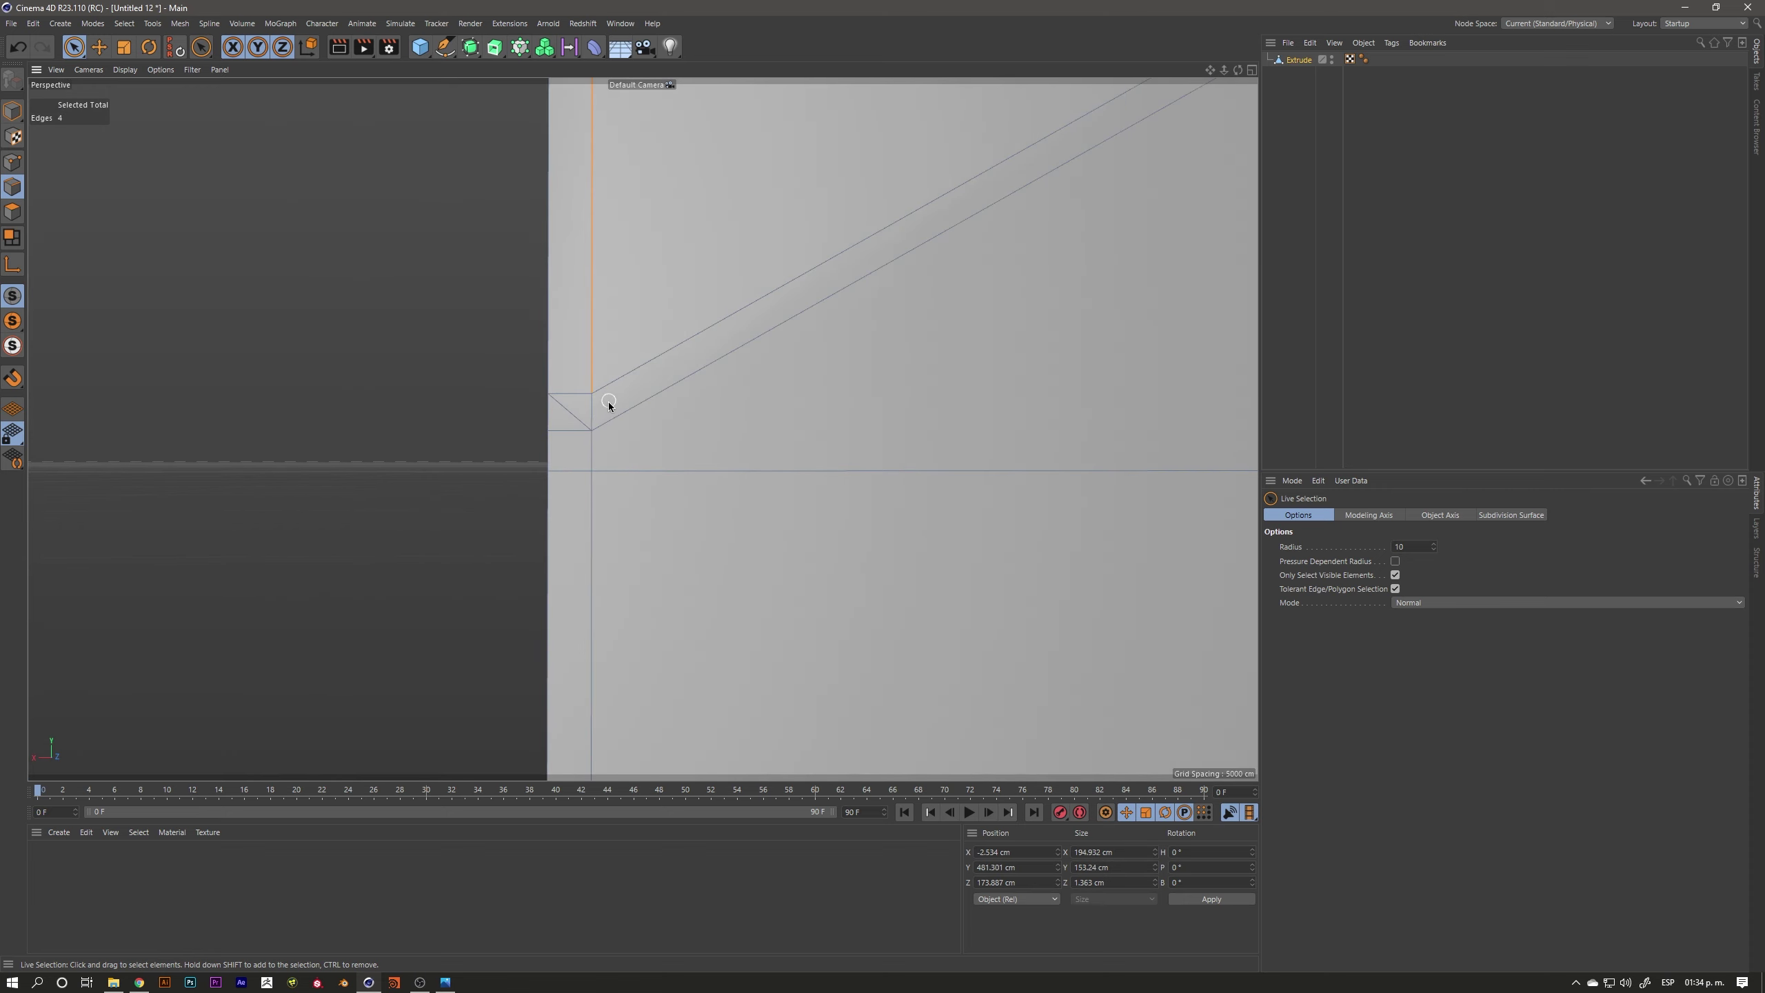
{"action": "left_click", "coordinate": [608, 425], "text": "shift"}
{"action": "mouse_move", "coordinate": [608, 425]}
{"action": "left_mouse_down", "text": "alt"}
{"action": "mouse_move", "coordinate": [638, 273]}
{"action": "mouse_move", "coordinate": [579, 341]}
{"action": "left_mouse_up", "text": "alt"}
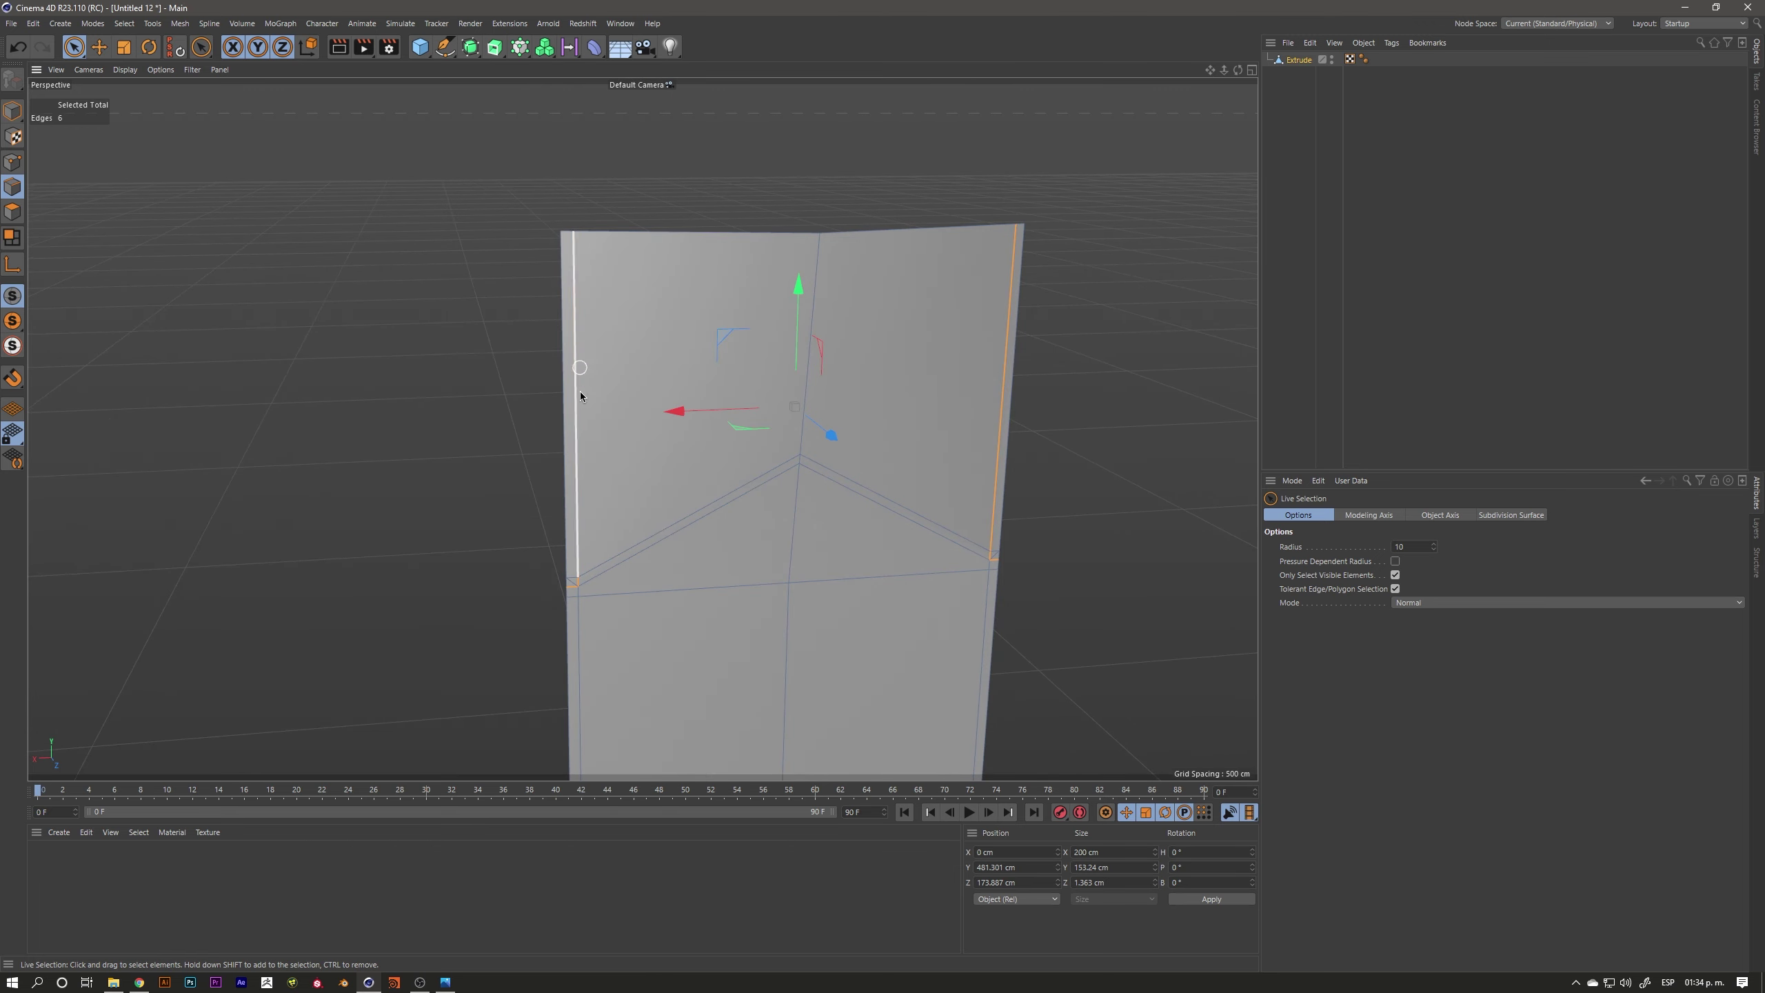
{"action": "scroll", "coordinate": [679, 381], "scroll_direction": "up", "scroll_amount": 2}
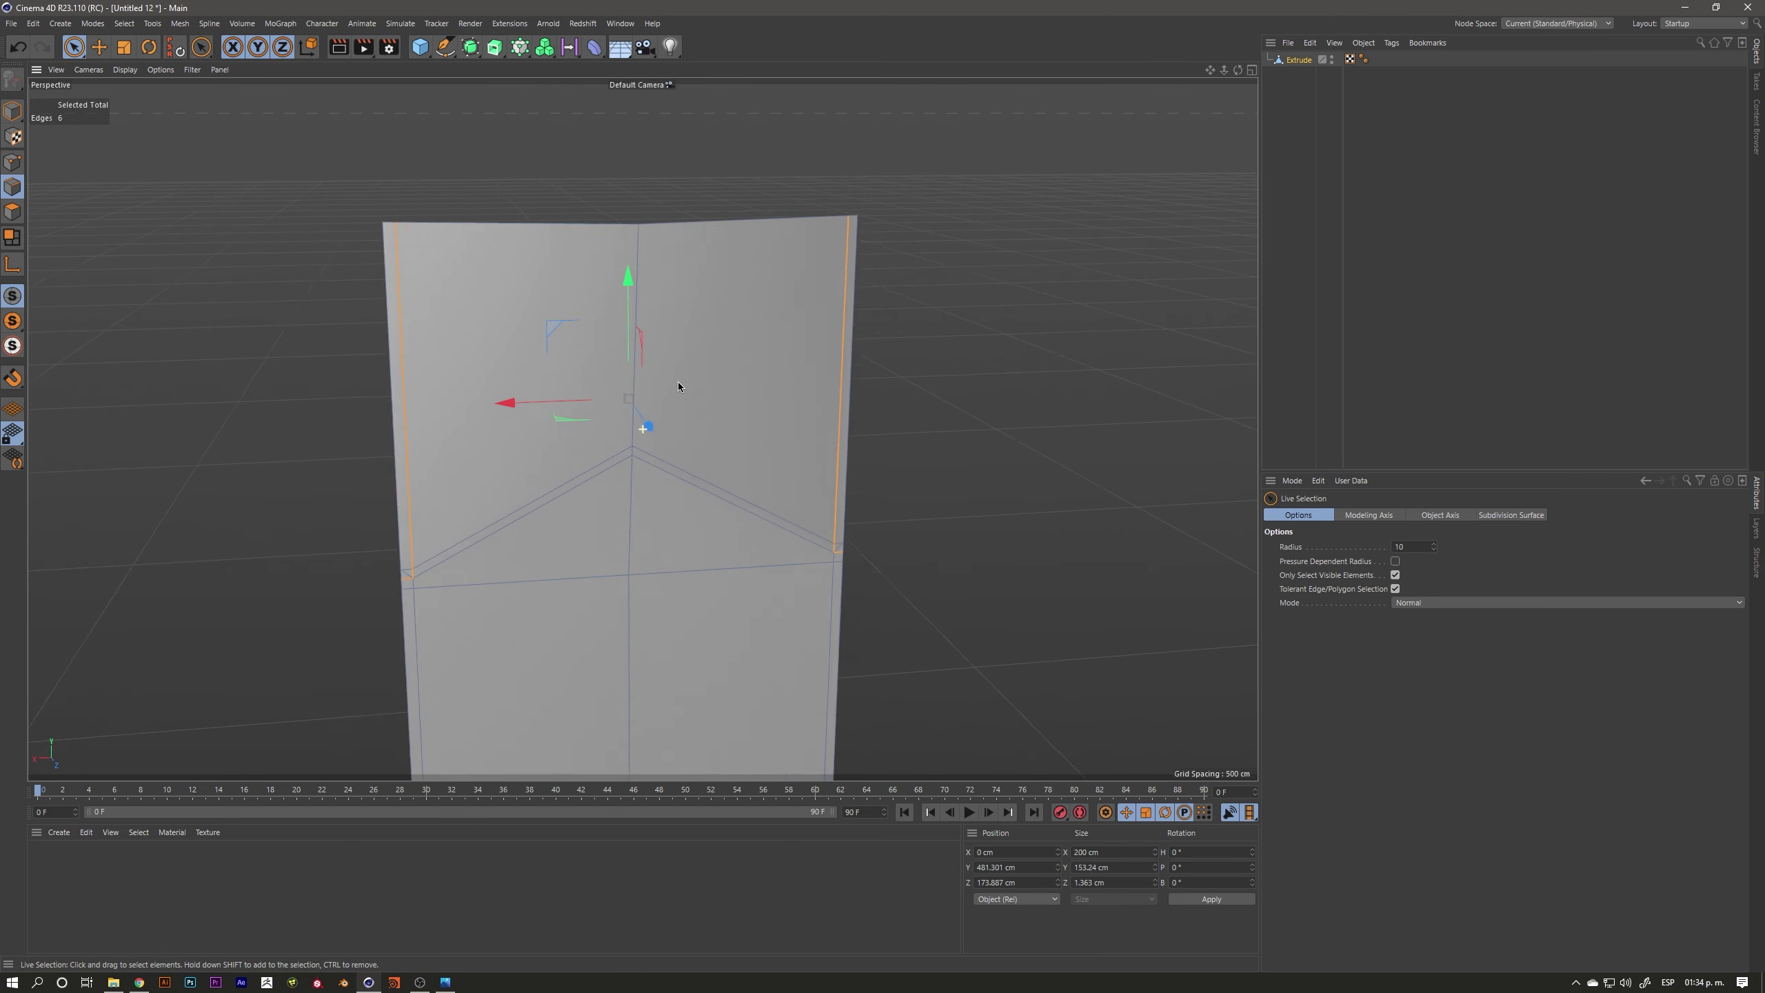
{"action": "right_click", "coordinate": [873, 307]}
{"action": "left_click", "coordinate": [909, 649]}
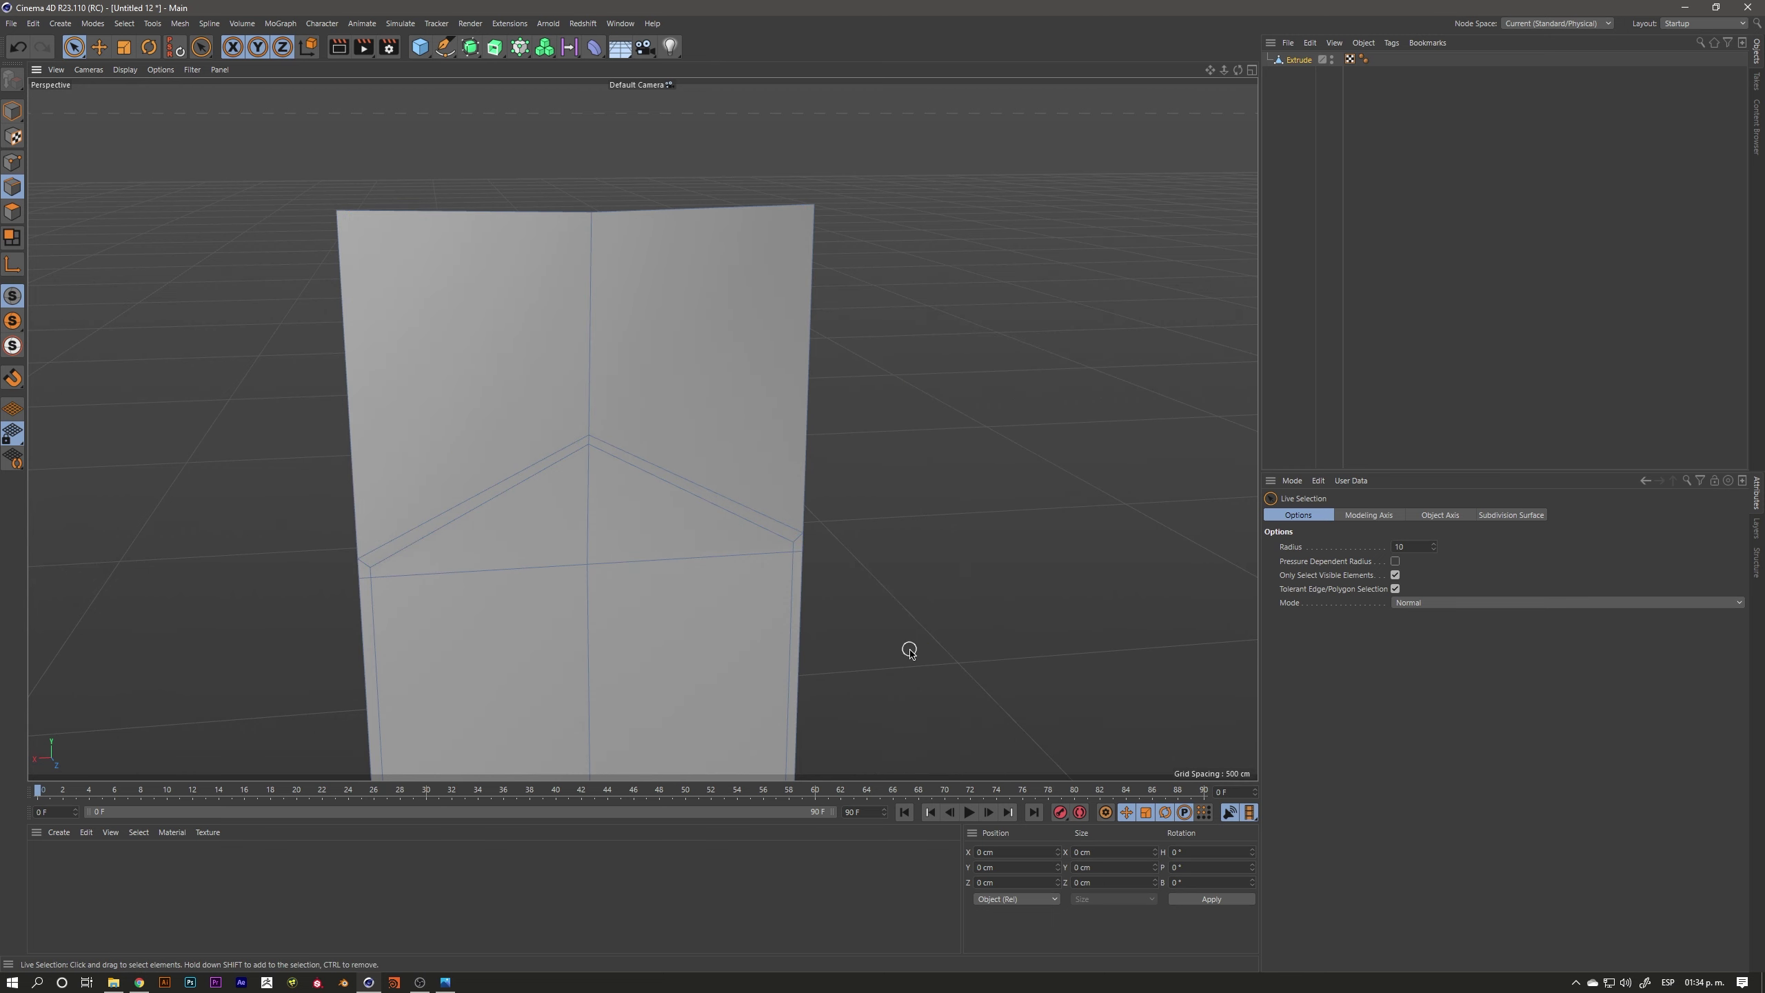
In Points mode, select the chevron's two outer end points
{"action": "mouse_move", "coordinate": [584, 491]}
{"action": "left_mouse_down", "text": "alt"}
{"action": "mouse_move", "coordinate": [565, 430]}
{"action": "mouse_move", "coordinate": [675, 433]}
{"action": "mouse_move", "coordinate": [529, 427]}
{"action": "mouse_move", "coordinate": [585, 432]}
{"action": "mouse_move", "coordinate": [526, 490]}
{"action": "mouse_move", "coordinate": [498, 287]}
{"action": "left_mouse_up", "text": "alt"}
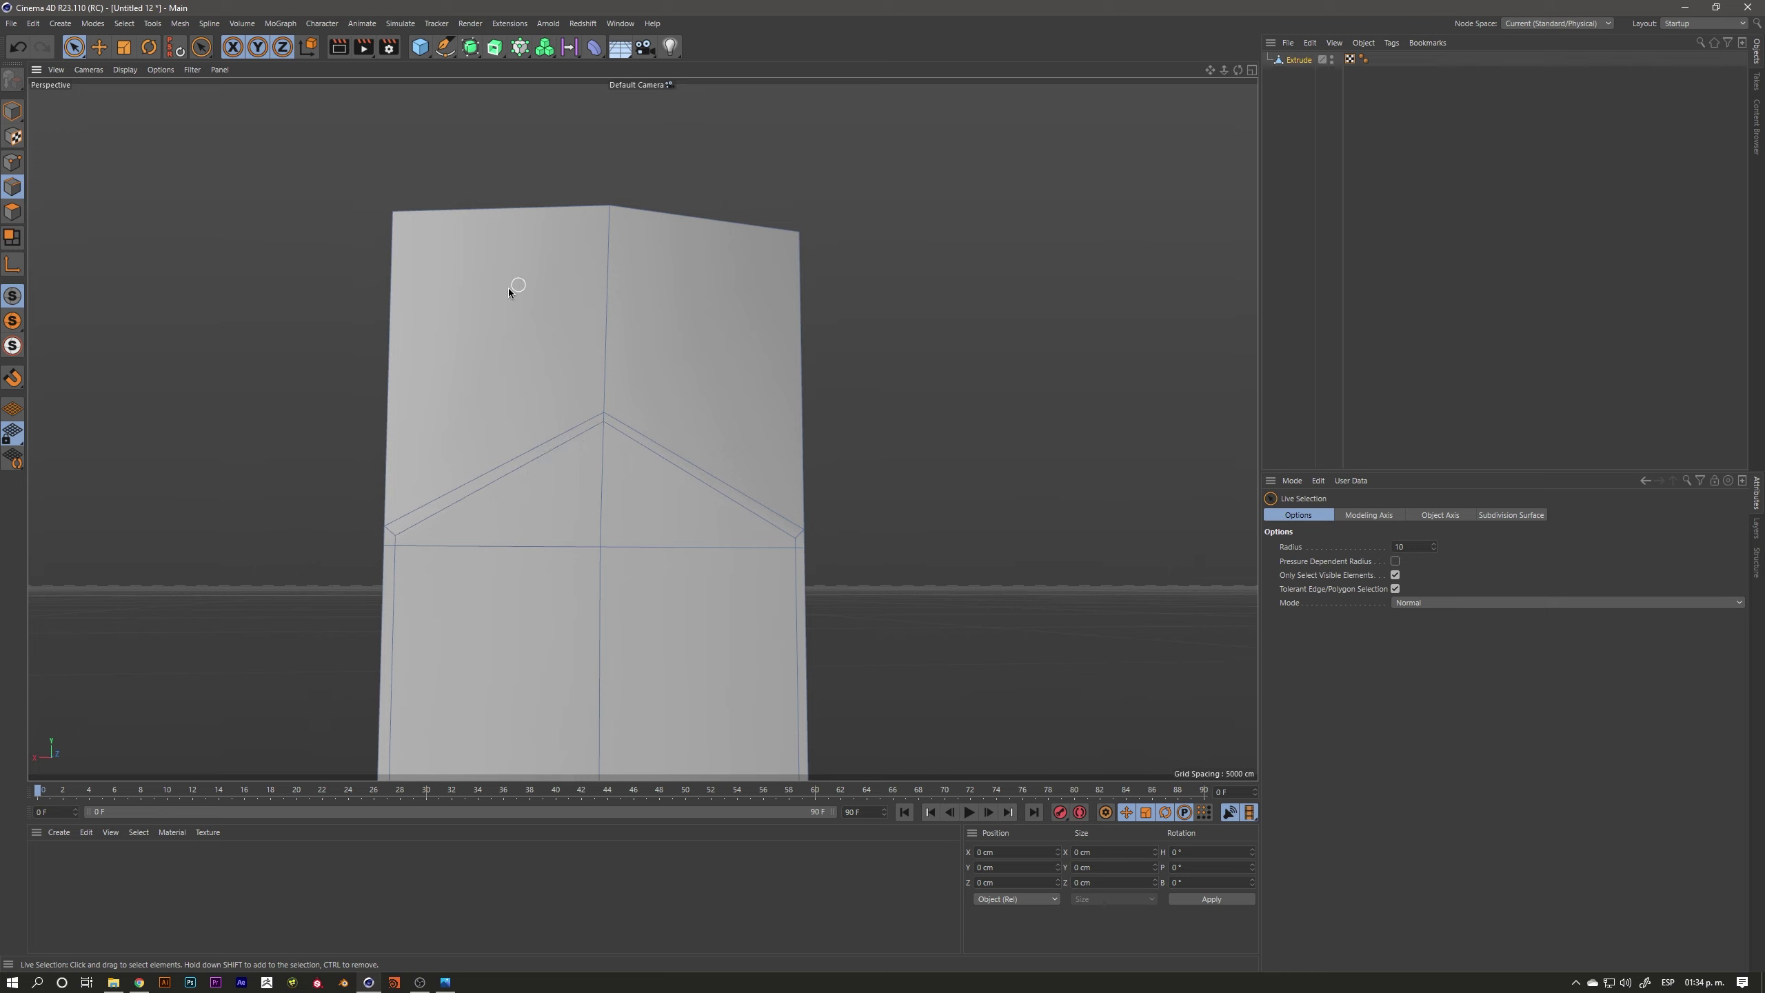
{"action": "scroll", "coordinate": [510, 531], "scroll_direction": "down", "scroll_amount": 1}
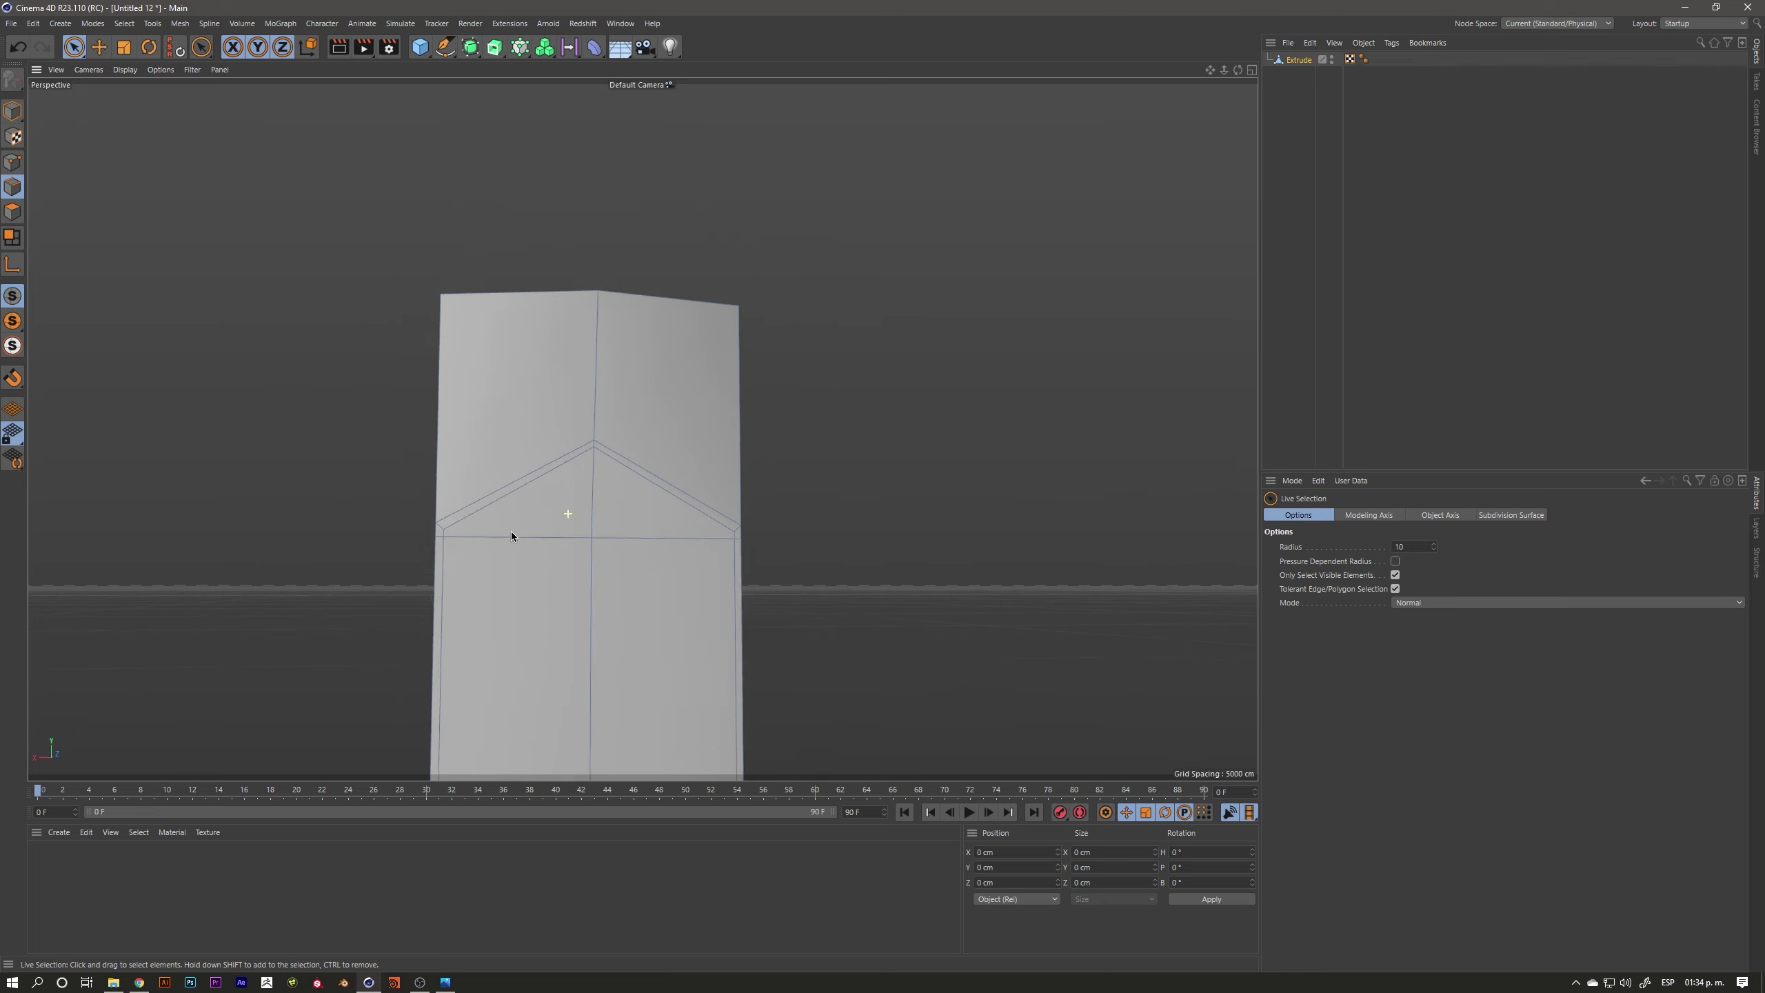
{"action": "scroll", "coordinate": [579, 499], "scroll_direction": "up", "scroll_amount": 2}
{"action": "scroll", "coordinate": [615, 436], "scroll_direction": "up", "scroll_amount": 1}
{"action": "scroll", "coordinate": [649, 394], "scroll_direction": "up", "scroll_amount": 2}
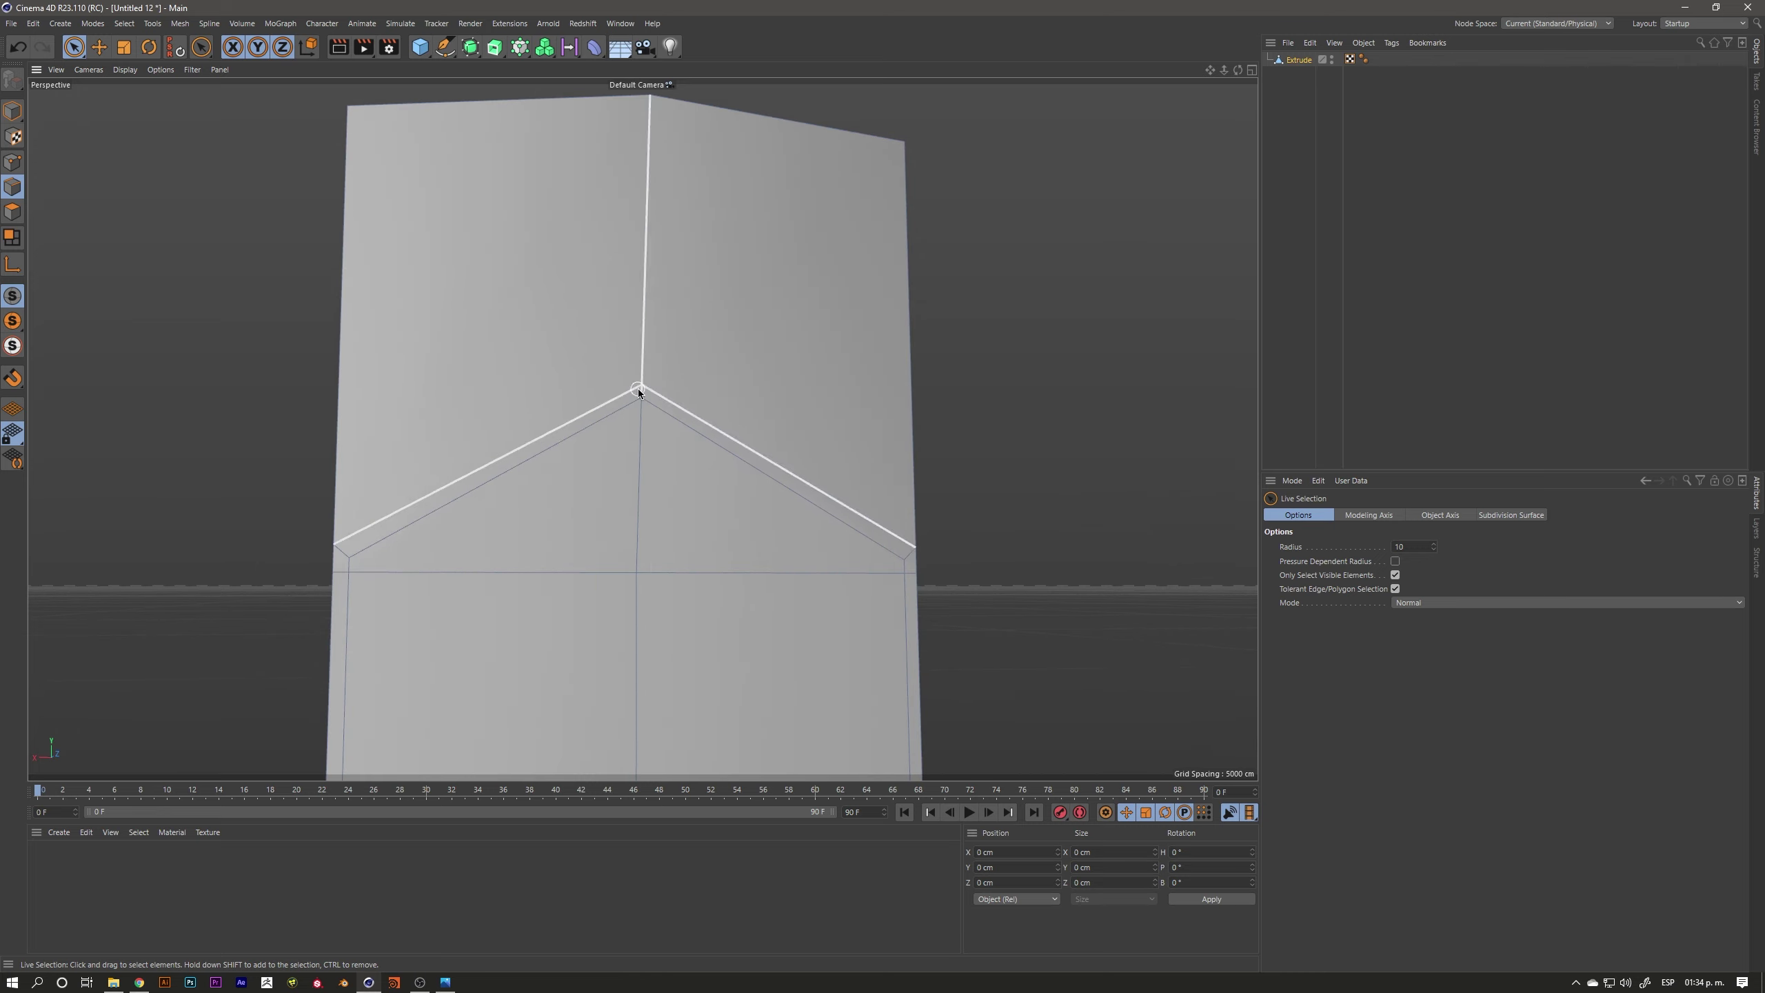
{"action": "left_click", "coordinate": [12, 164]}
{"action": "left_click", "coordinate": [330, 545]}
{"action": "left_click", "coordinate": [917, 549], "text": "shift"}
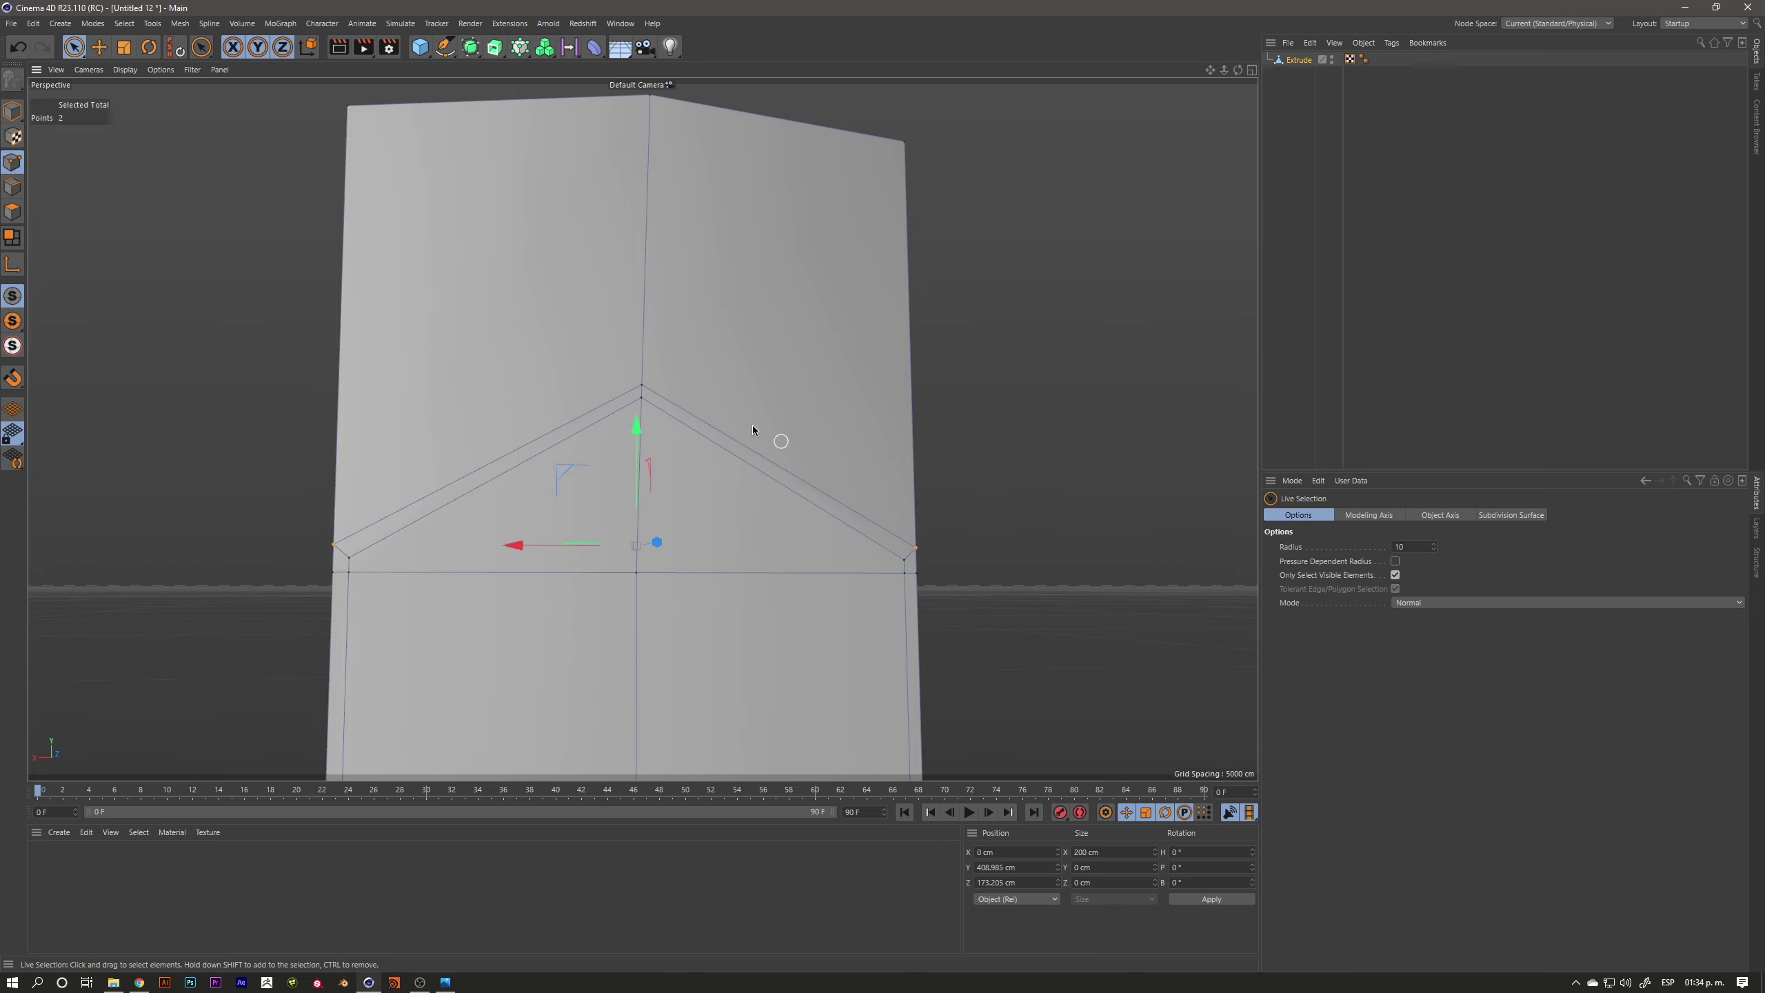
Nudge the two chevron end points slightly down along Y, then deselect them
{"action": "left_click_drag", "start_coordinate": [645, 430], "coordinate": [638, 438]}
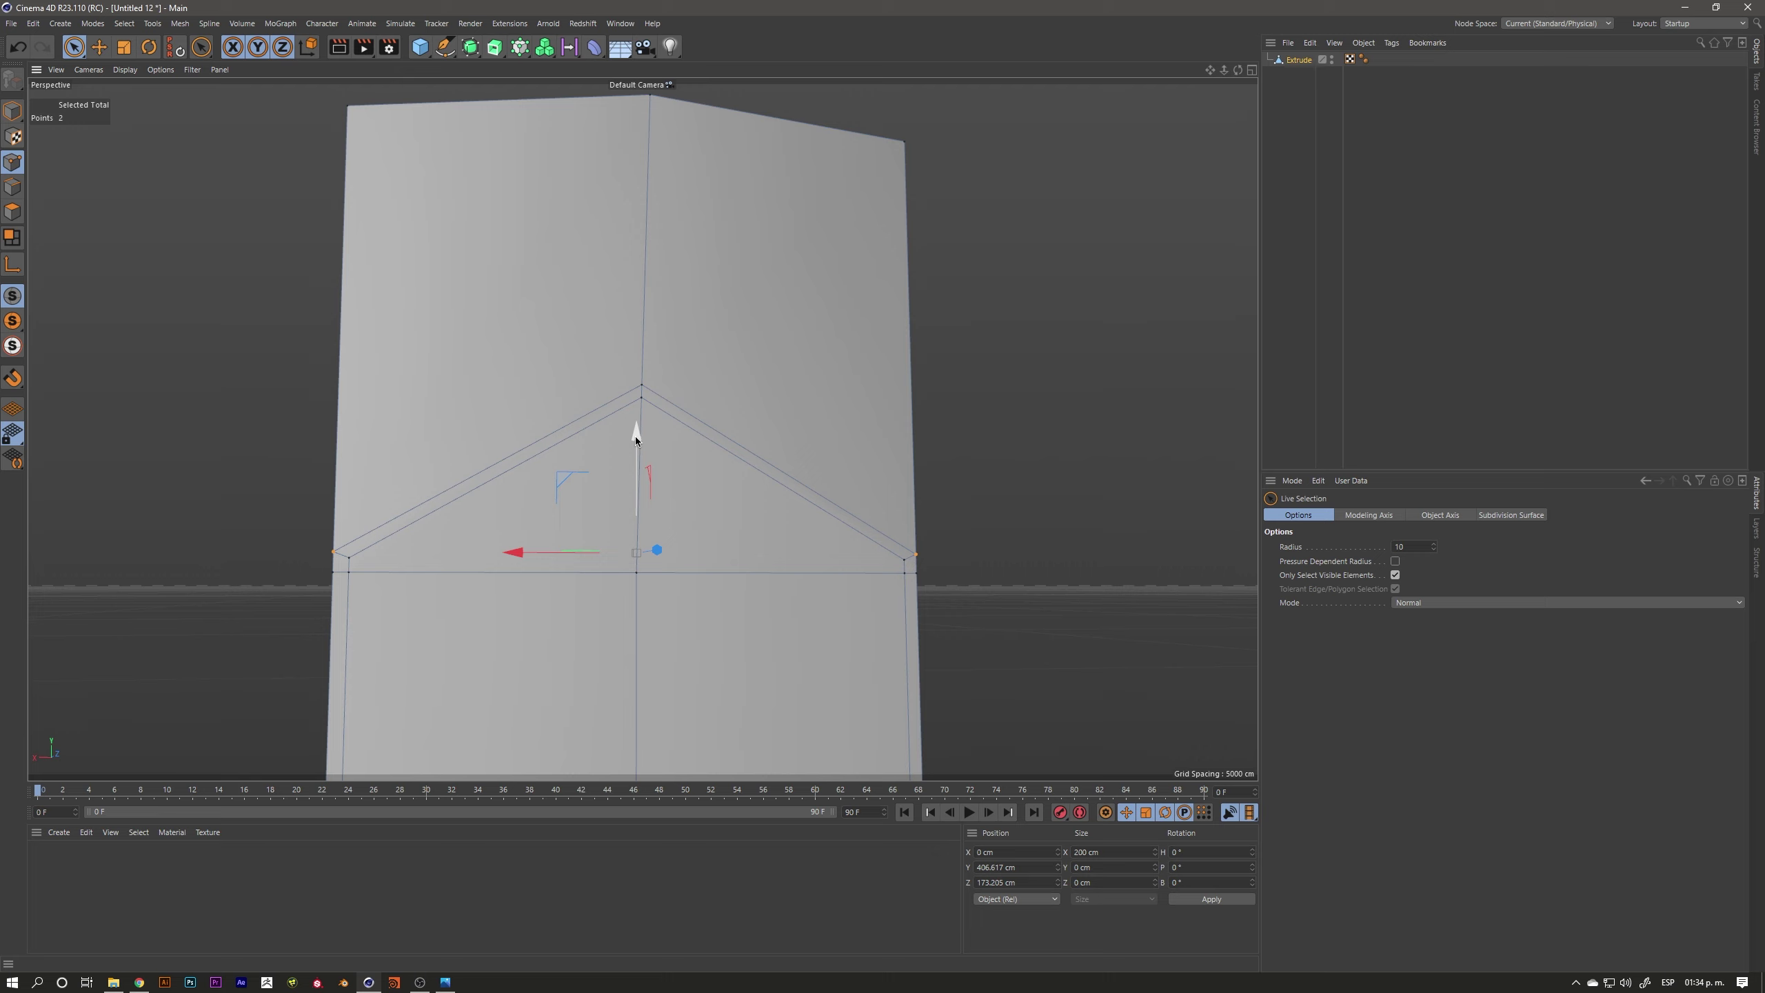
{"action": "left_click_drag", "start_coordinate": [634, 434], "coordinate": [635, 433]}
{"action": "scroll", "coordinate": [535, 521], "scroll_direction": "down", "scroll_amount": 1}
{"action": "scroll", "coordinate": [535, 521], "scroll_direction": "down", "scroll_amount": 1}
{"action": "left_click", "coordinate": [272, 424]}
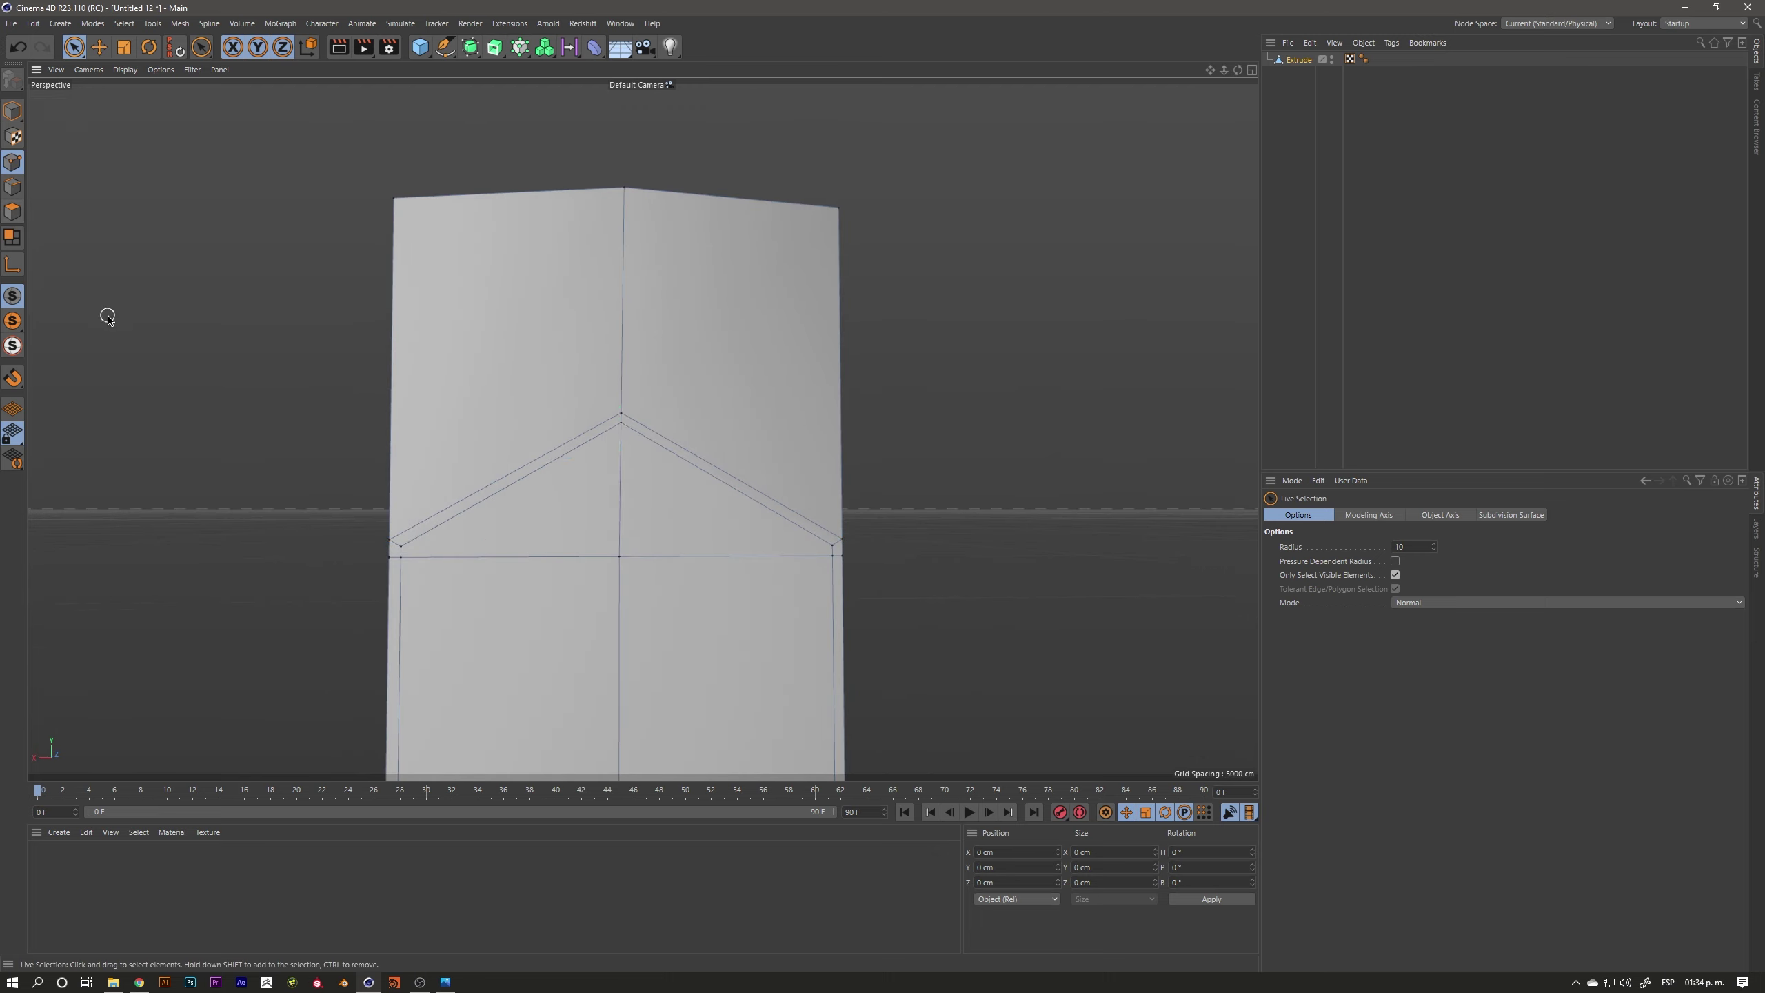
Add a Loop/Path Cut beside the chevron band at 95.788% offset
{"action": "key", "text": "k"}
{"action": "key", "text": "l"}
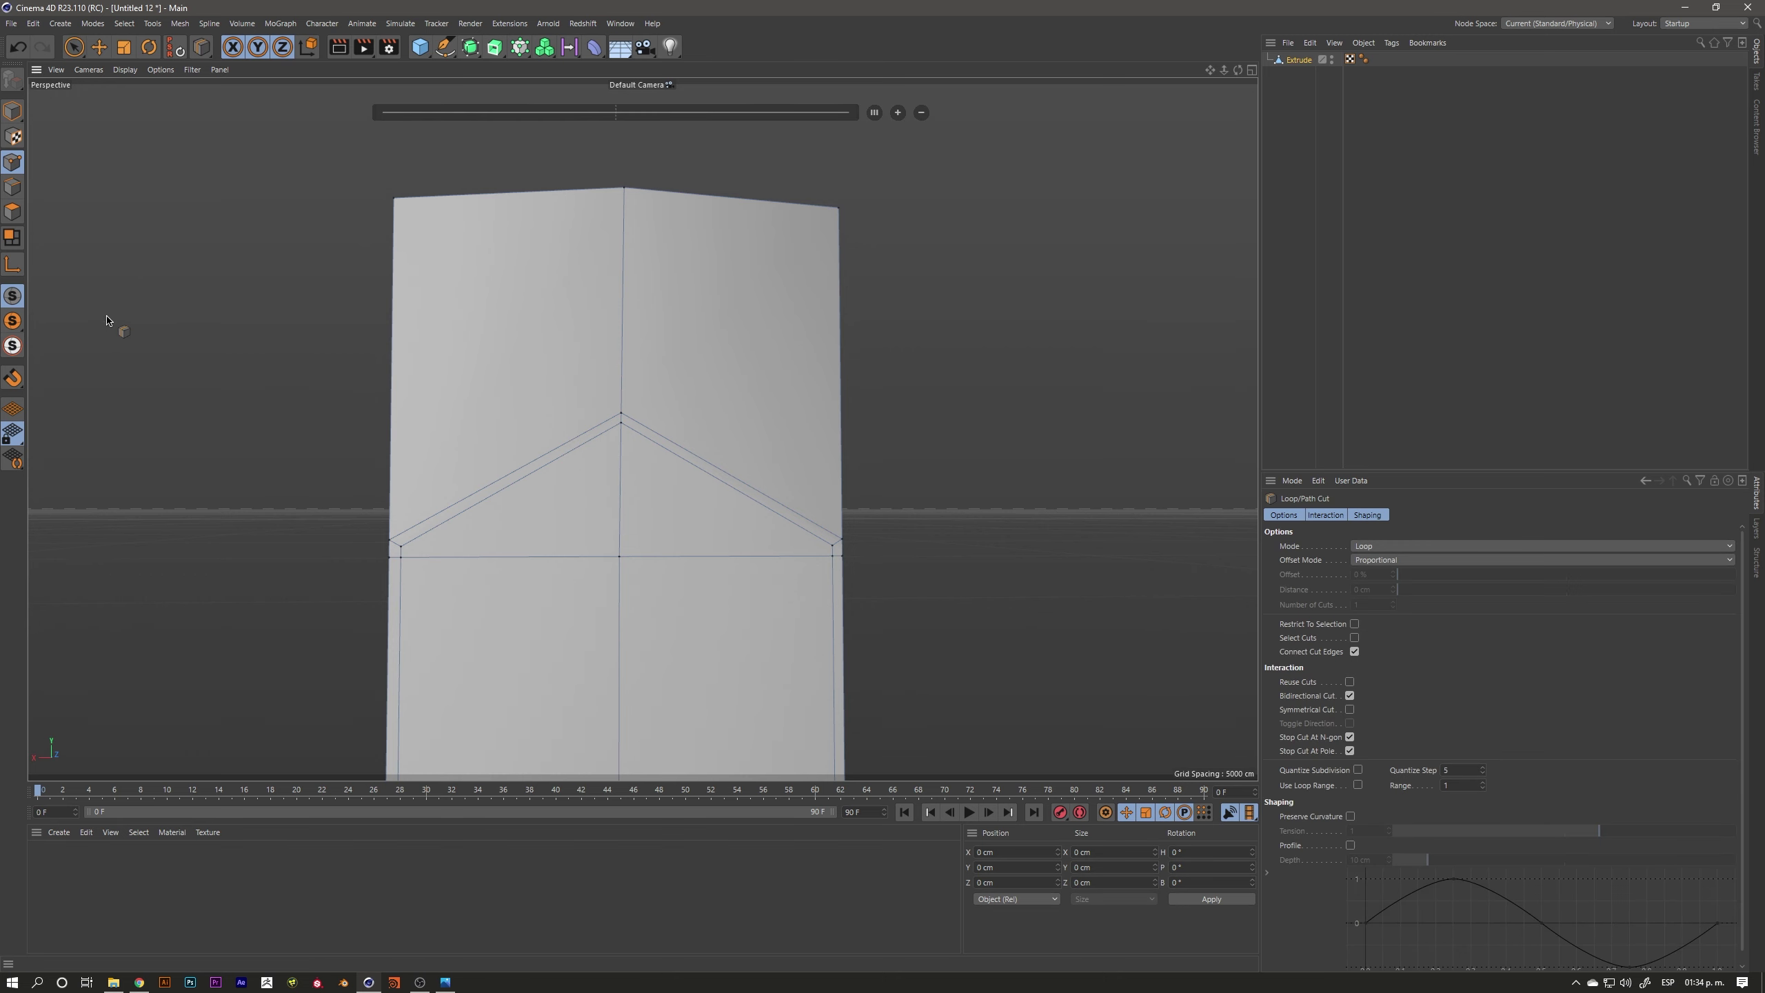
{"action": "left_click", "coordinate": [622, 405]}
{"action": "scroll", "coordinate": [582, 491], "scroll_direction": "down", "scroll_amount": 1}
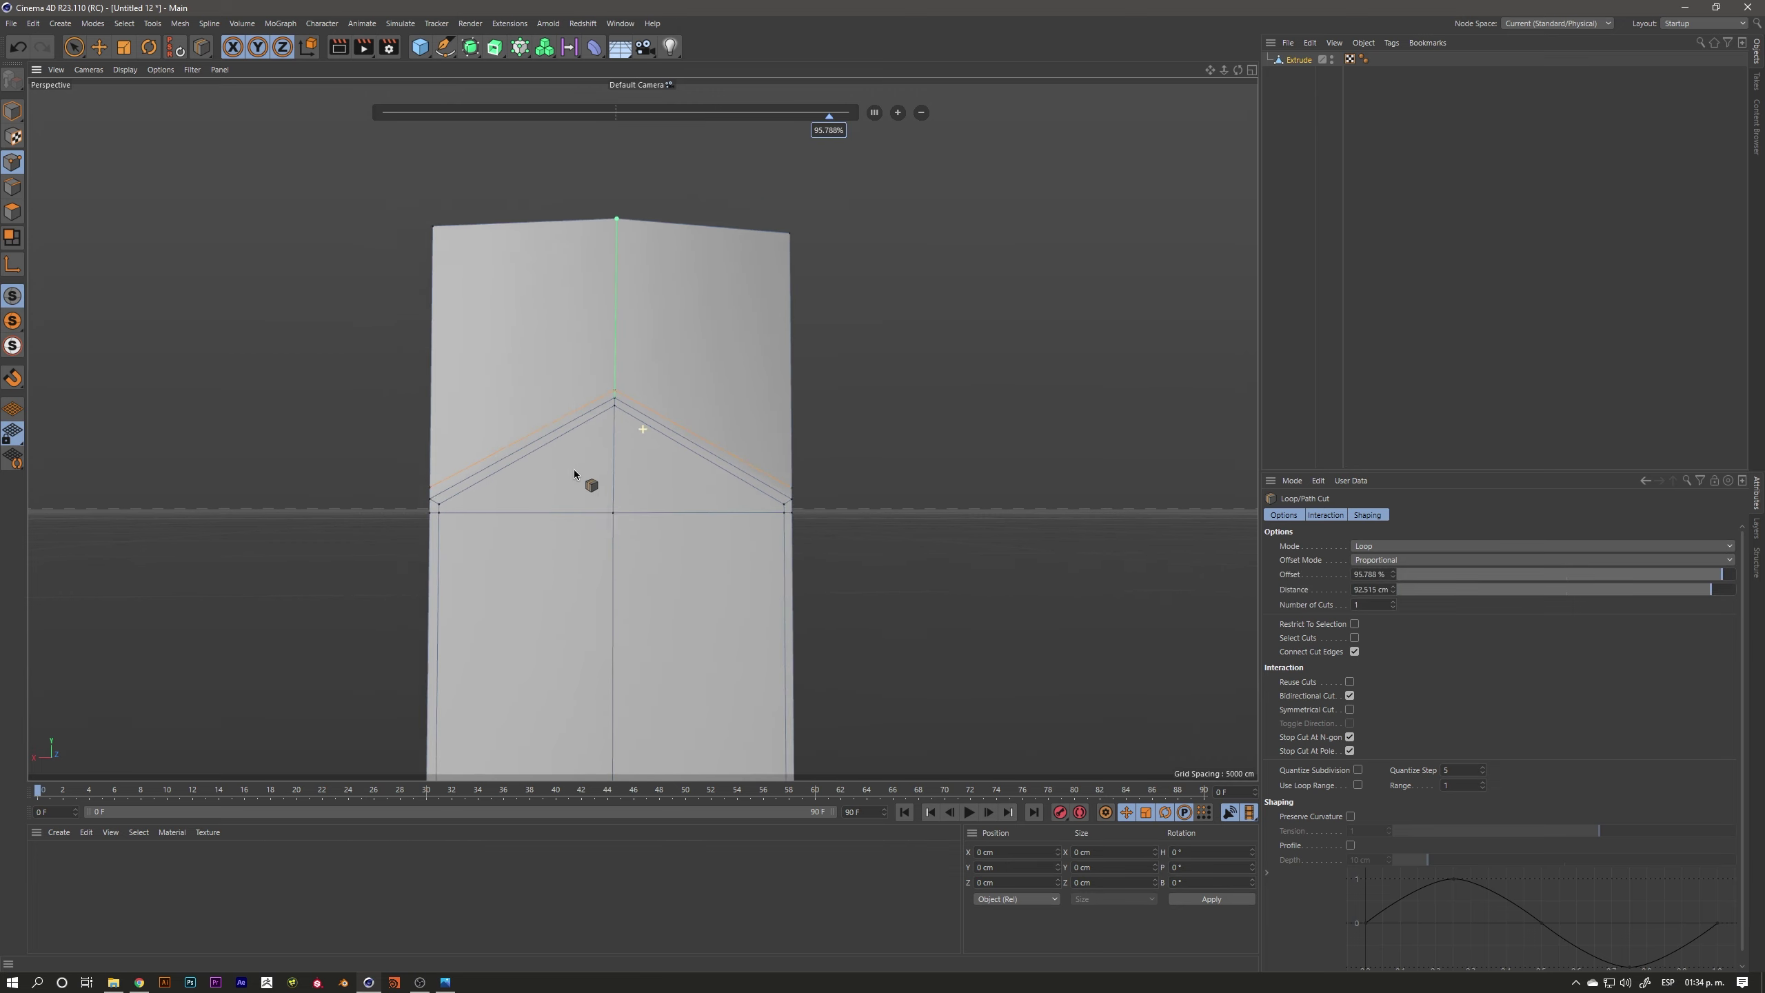
{"action": "scroll", "coordinate": [582, 491], "scroll_direction": "down", "scroll_amount": 2}
{"action": "scroll", "coordinate": [547, 485], "scroll_direction": "down", "scroll_amount": 2}
{"action": "left_click_drag", "start_coordinate": [518, 486], "coordinate": [499, 361], "text": "alt"}
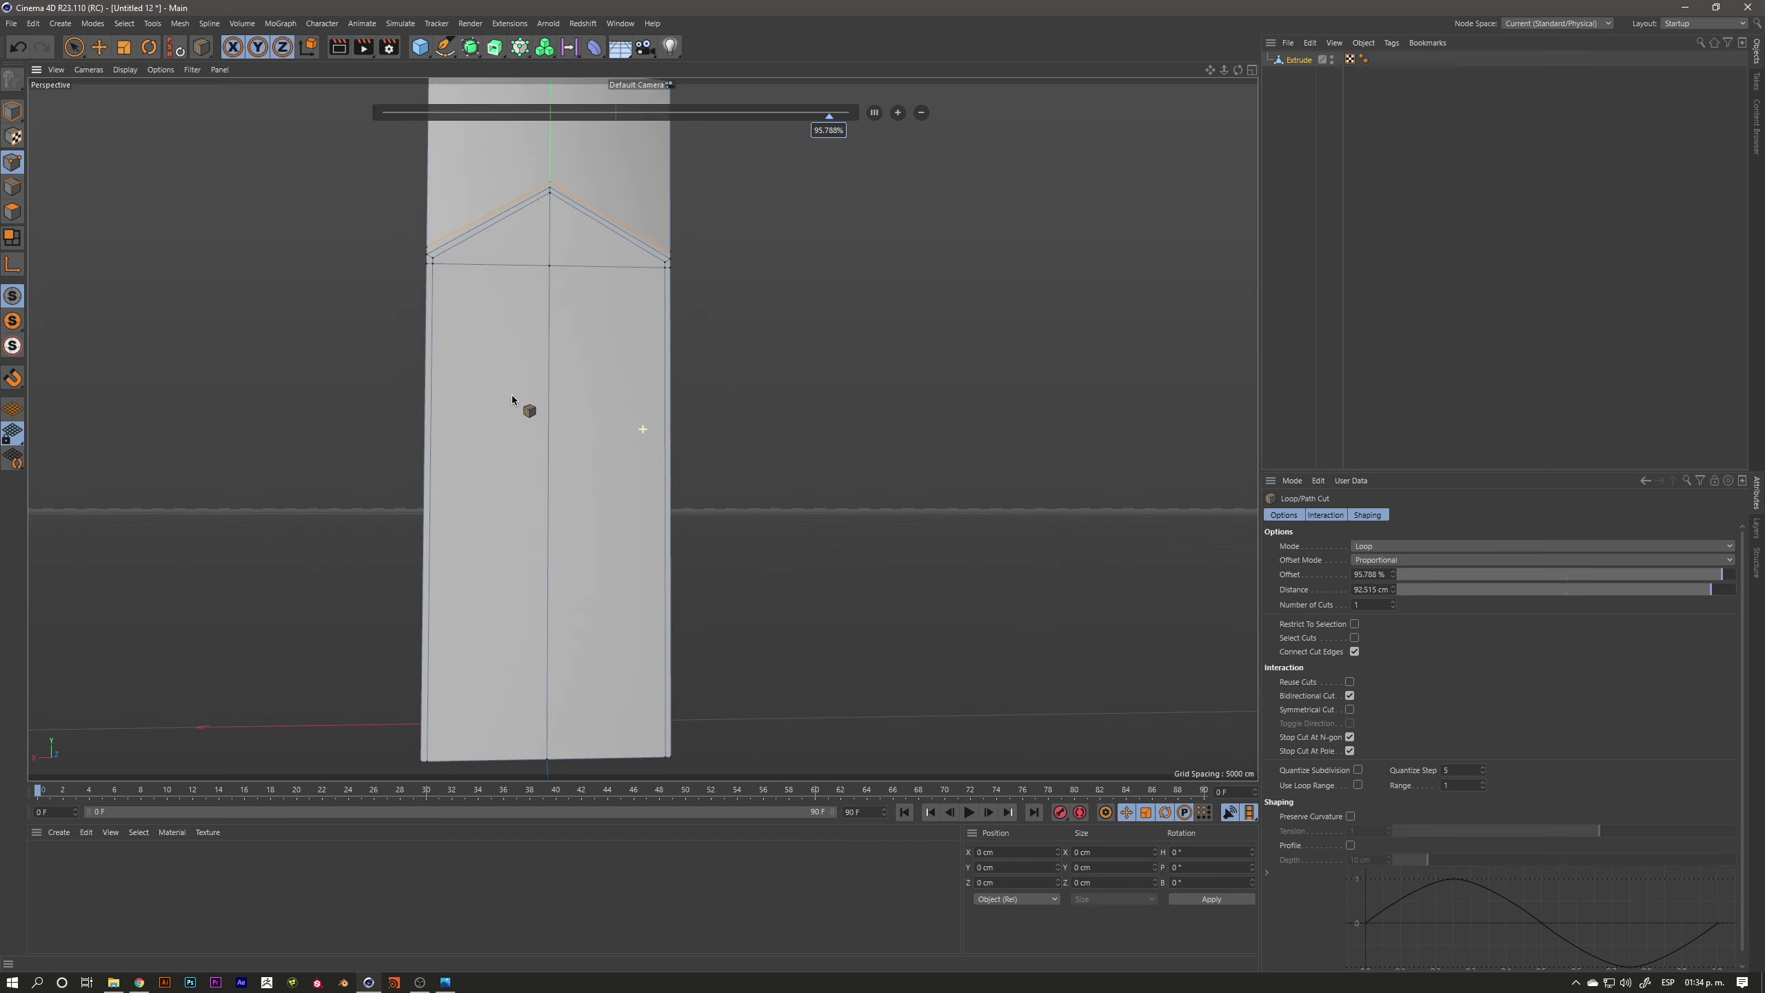
{"action": "middle_click_drag", "start_coordinate": [500, 361], "coordinate": [566, 502], "text": "alt"}
Select the chevron's three apex points and switch to the four-view layout
{"action": "key", "text": "space"}
{"action": "mouse_move", "coordinate": [617, 334]}
{"action": "left_mouse_down"}
{"action": "mouse_move", "coordinate": [609, 308]}
{"action": "mouse_move", "coordinate": [529, 372]}
{"action": "mouse_move", "coordinate": [629, 312]}
{"action": "left_mouse_up"}
{"action": "middle_click", "coordinate": [557, 377]}
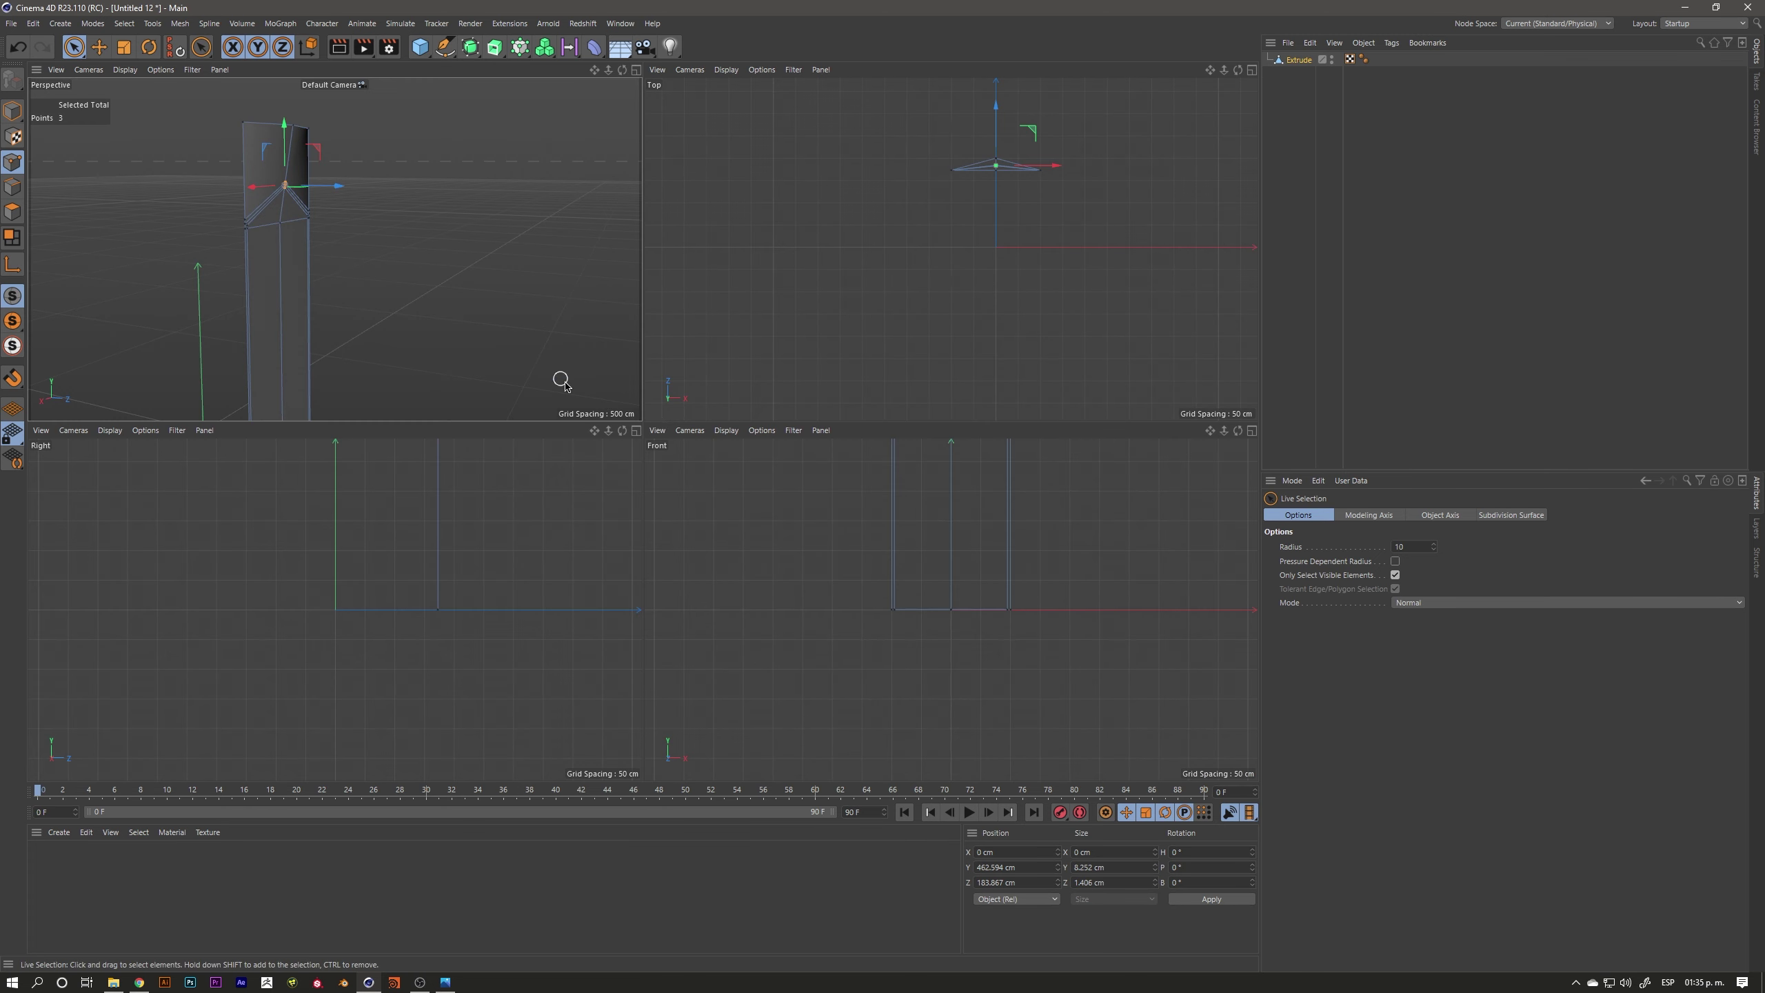
In the maximized Right view, drag the three apex points forward along Z to about 199.451 cm
{"action": "middle_click", "coordinate": [239, 497]}
{"action": "scroll", "coordinate": [642, 426], "scroll_direction": "up", "scroll_amount": 5}
{"action": "mouse_move", "coordinate": [642, 425]}
{"action": "middle_mouse_down"}
{"action": "mouse_move", "coordinate": [584, 445]}
{"action": "mouse_move", "coordinate": [469, 540]}
{"action": "mouse_move", "coordinate": [504, 504]}
{"action": "middle_mouse_up"}
{"action": "left_click_drag", "start_coordinate": [546, 511], "coordinate": [585, 510]}
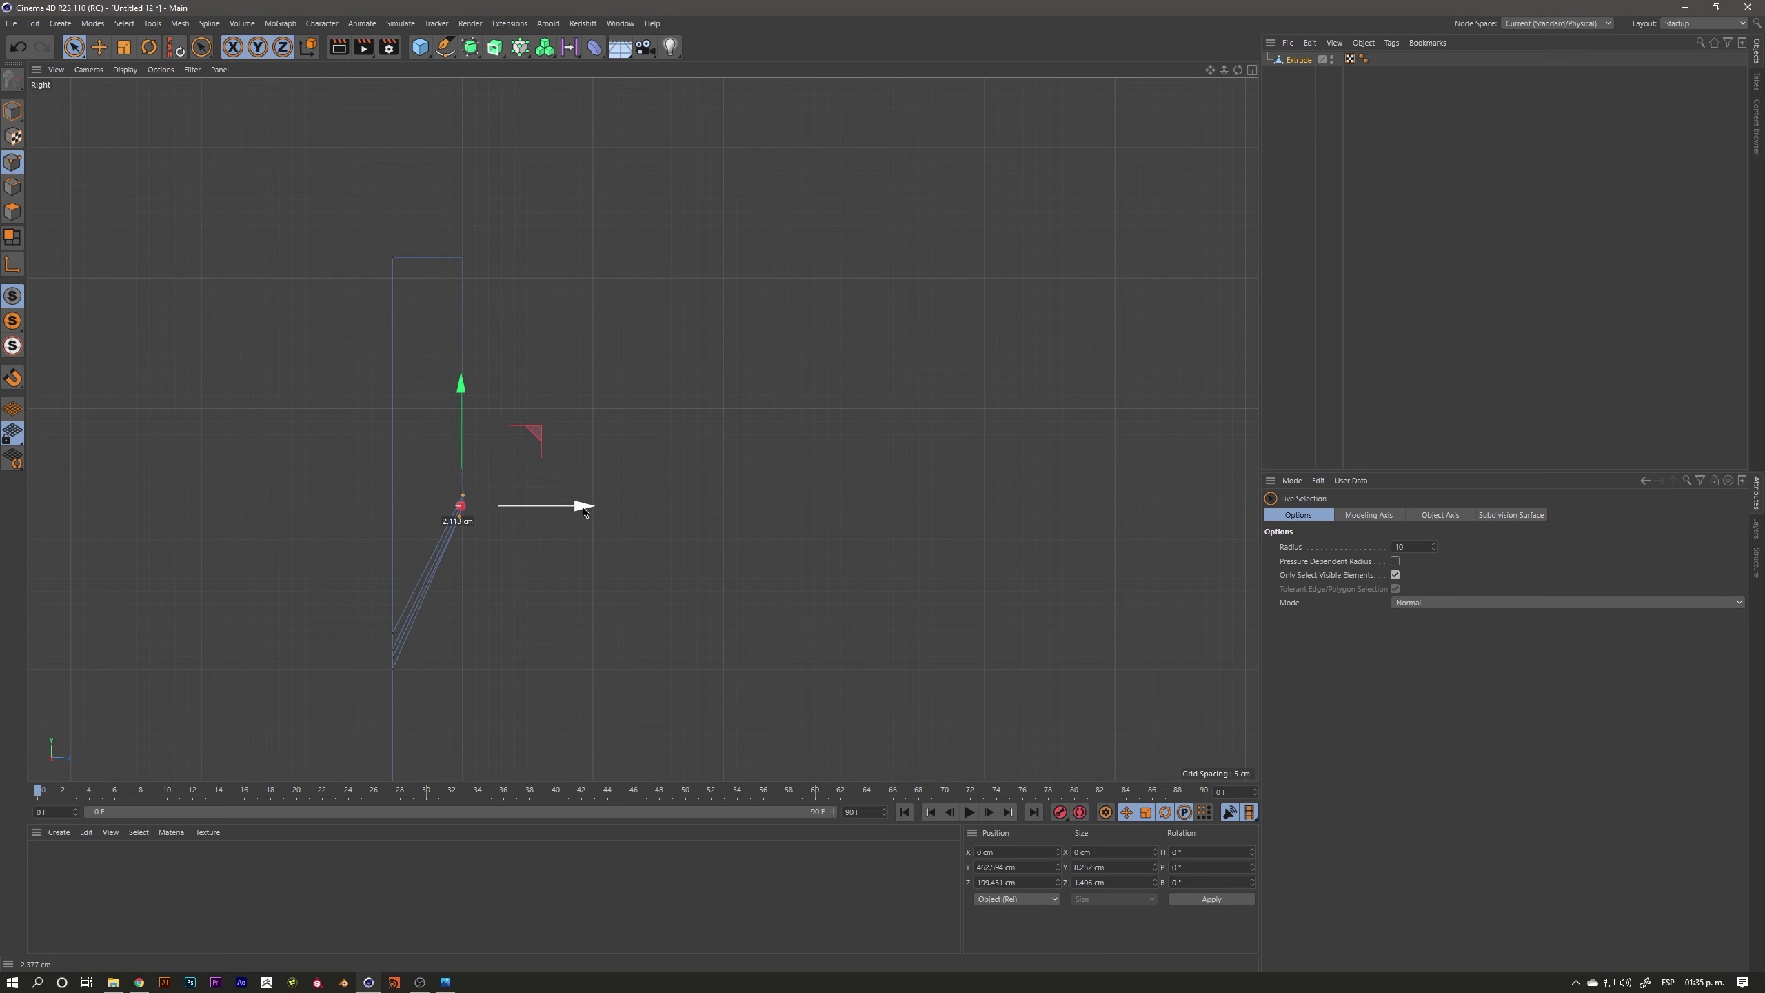
Return to a maximized perspective view from a lower angle and switch to Edges mode
{"action": "middle_click", "coordinate": [542, 542]}
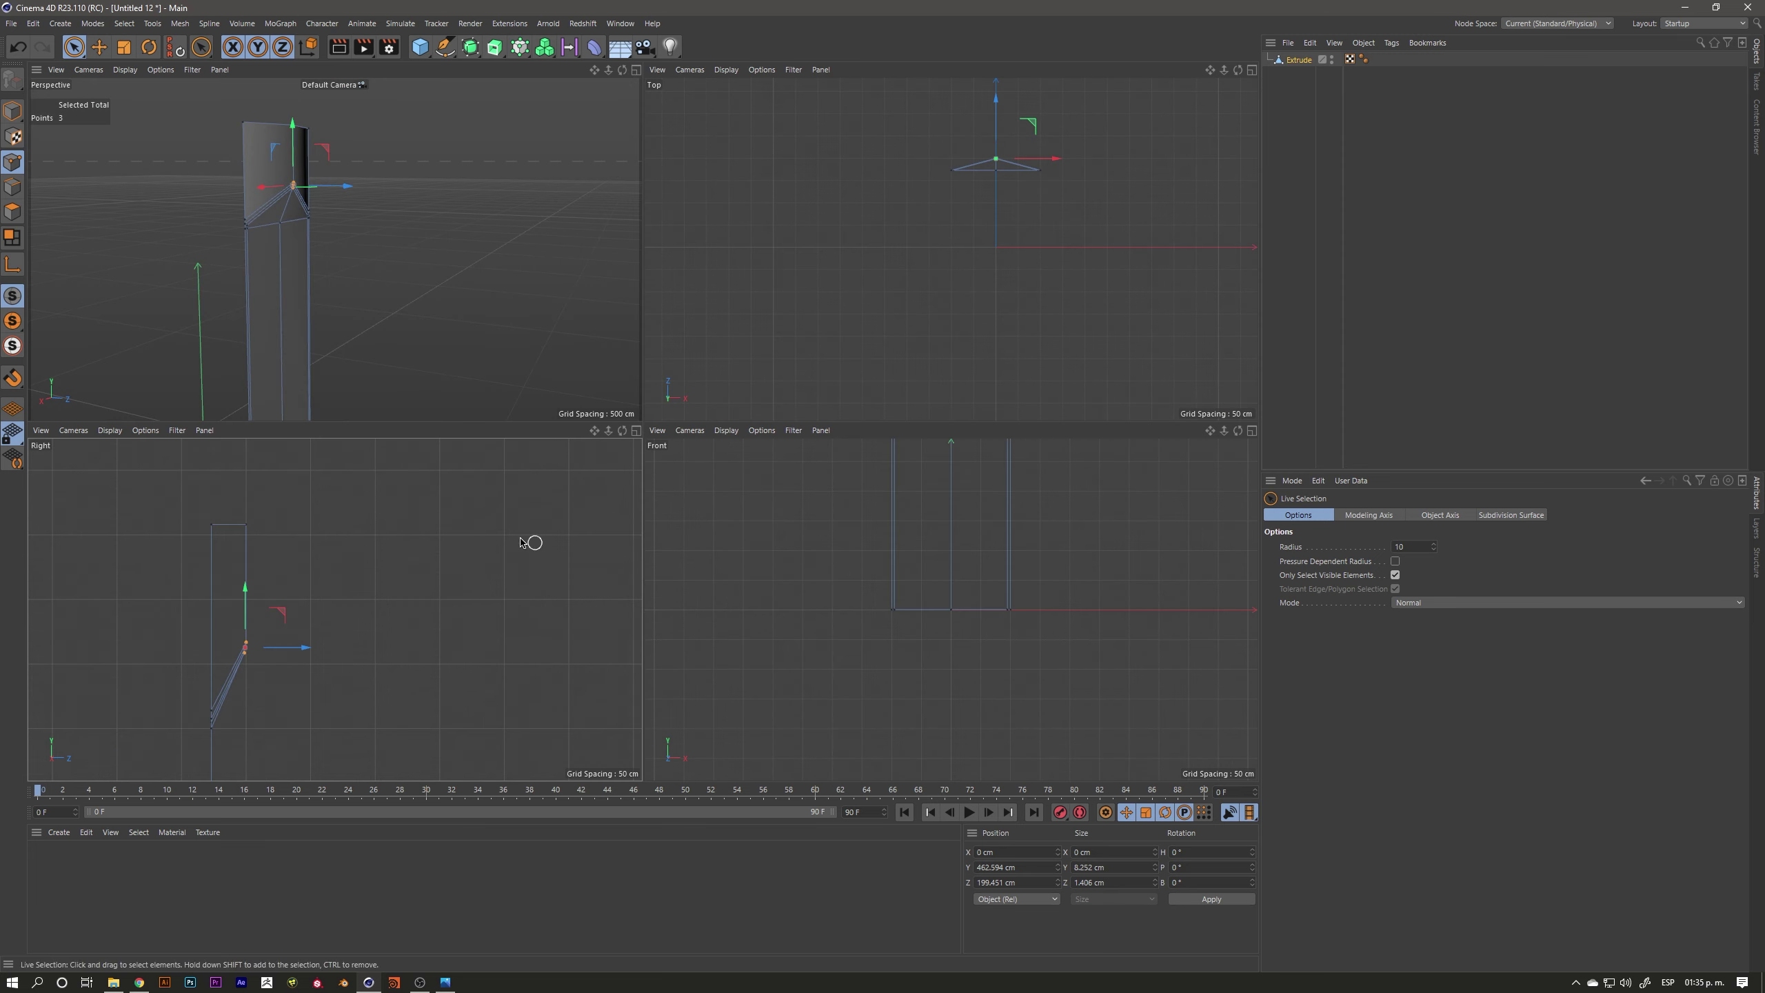
{"action": "middle_click", "coordinate": [362, 347]}
{"action": "mouse_move", "coordinate": [478, 410]}
{"action": "left_mouse_down", "text": "alt"}
{"action": "mouse_move", "coordinate": [542, 424]}
{"action": "mouse_move", "coordinate": [501, 301]}
{"action": "left_mouse_up", "text": "alt"}
{"action": "scroll", "coordinate": [522, 542], "scroll_direction": "up", "scroll_amount": 3}
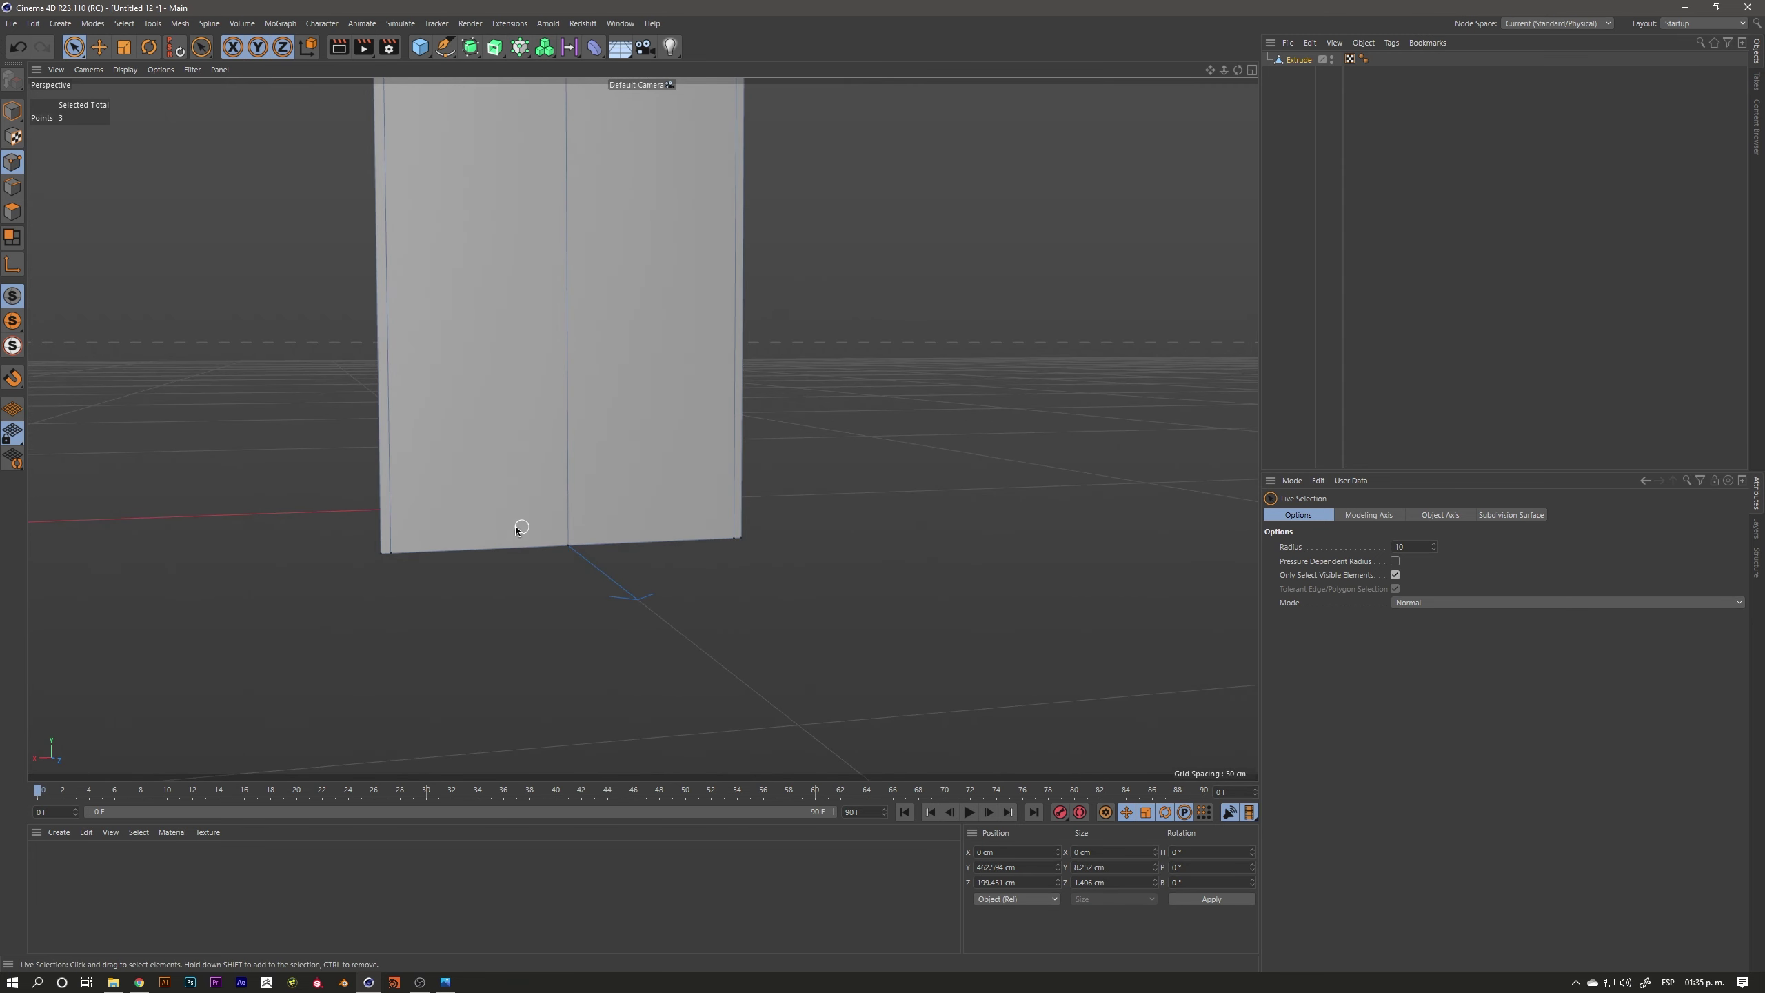
{"action": "left_click", "coordinate": [13, 186]}
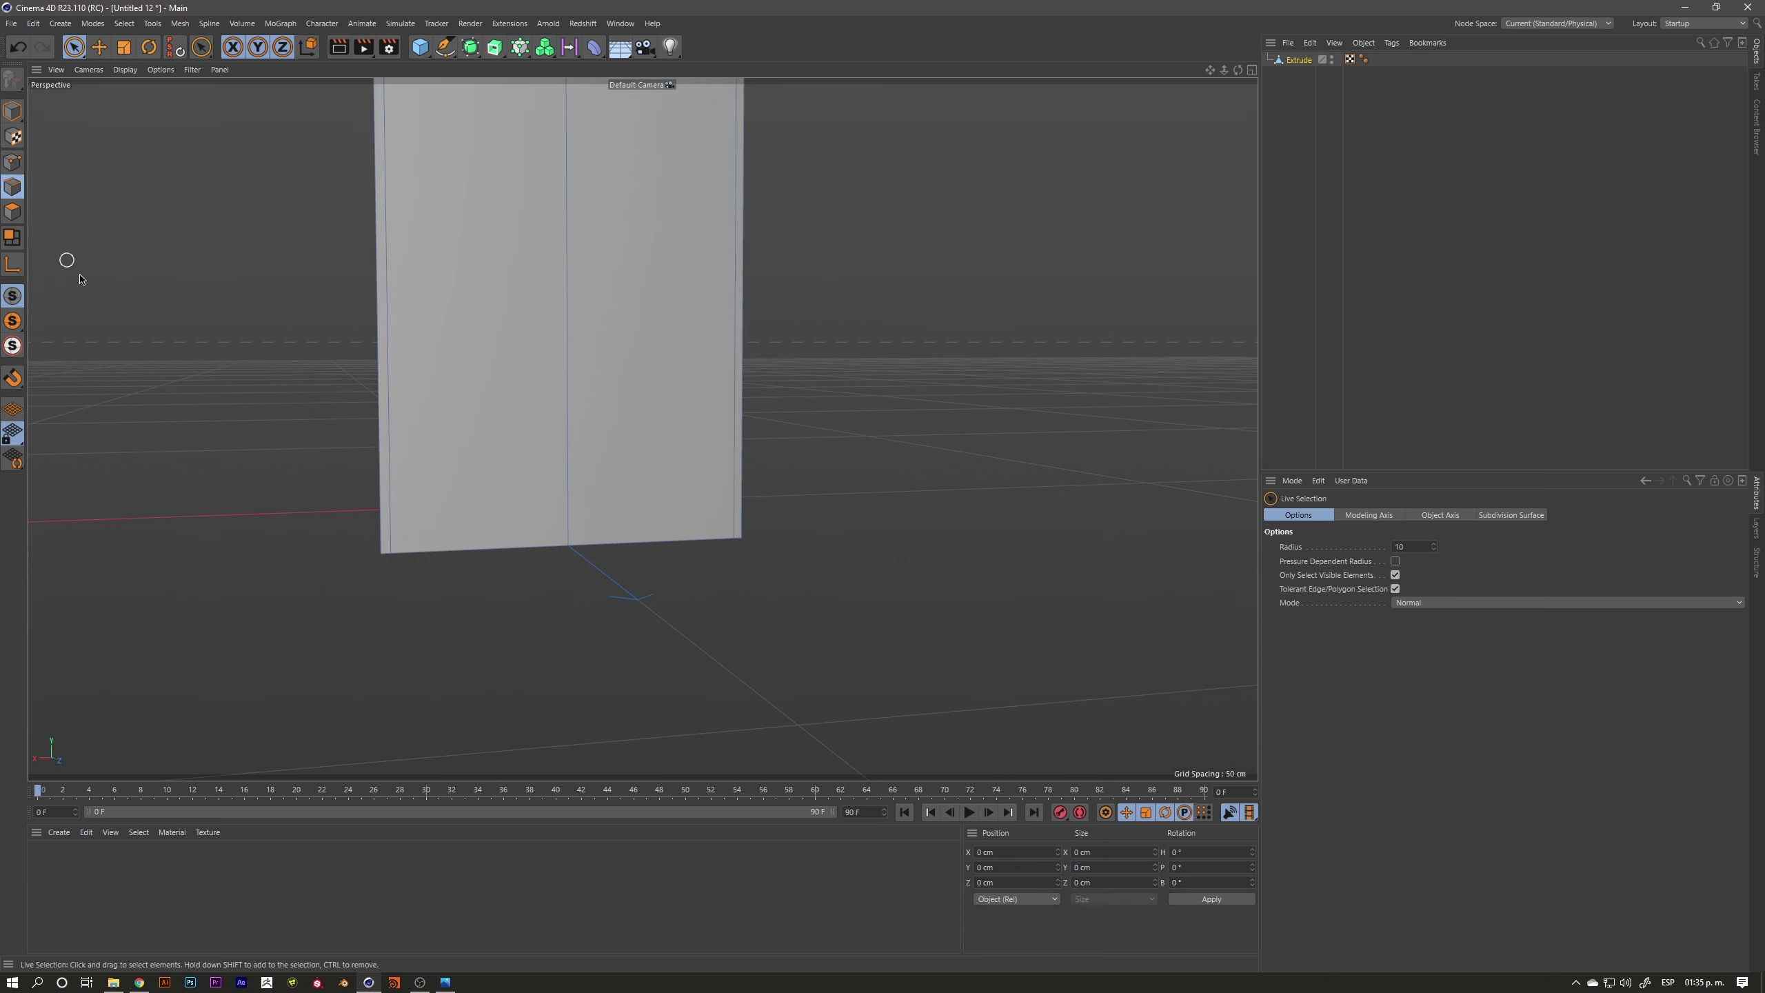
Cut a Loop/Path edge loop near the bottom edge at 1.245% offset
{"action": "key", "text": "k"}
{"action": "key", "text": "l"}
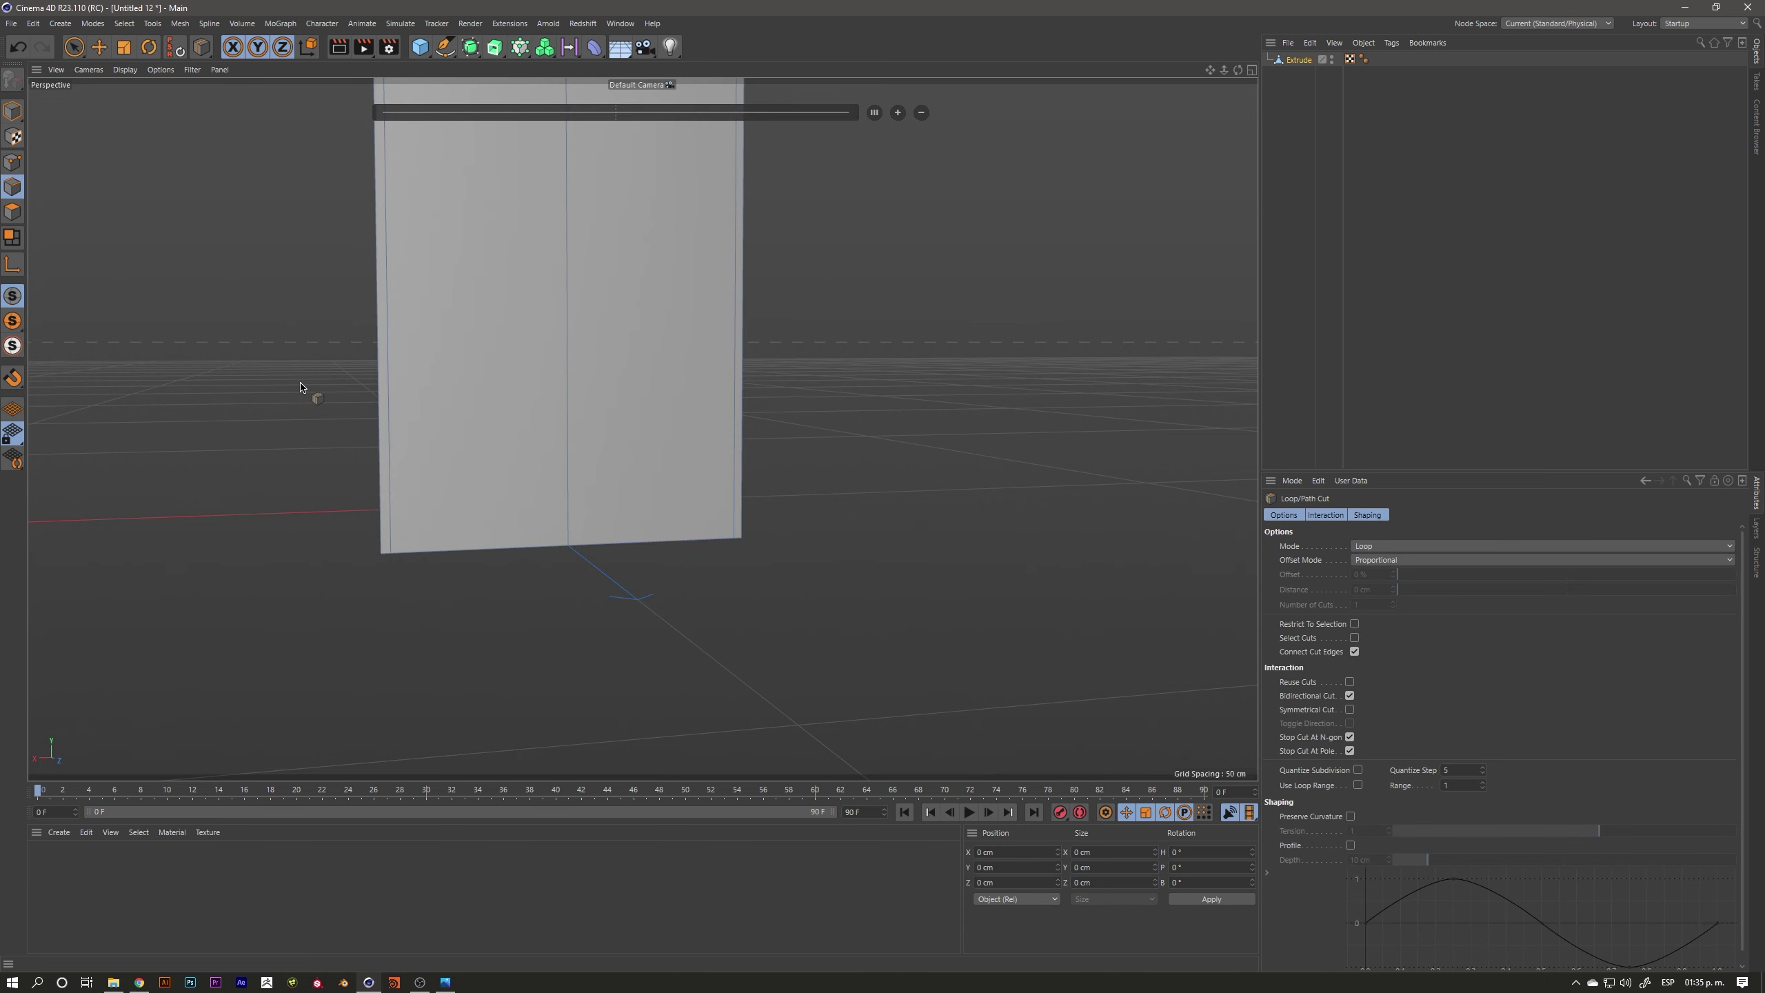
{"action": "scroll", "coordinate": [505, 473], "scroll_direction": "up", "scroll_amount": 2}
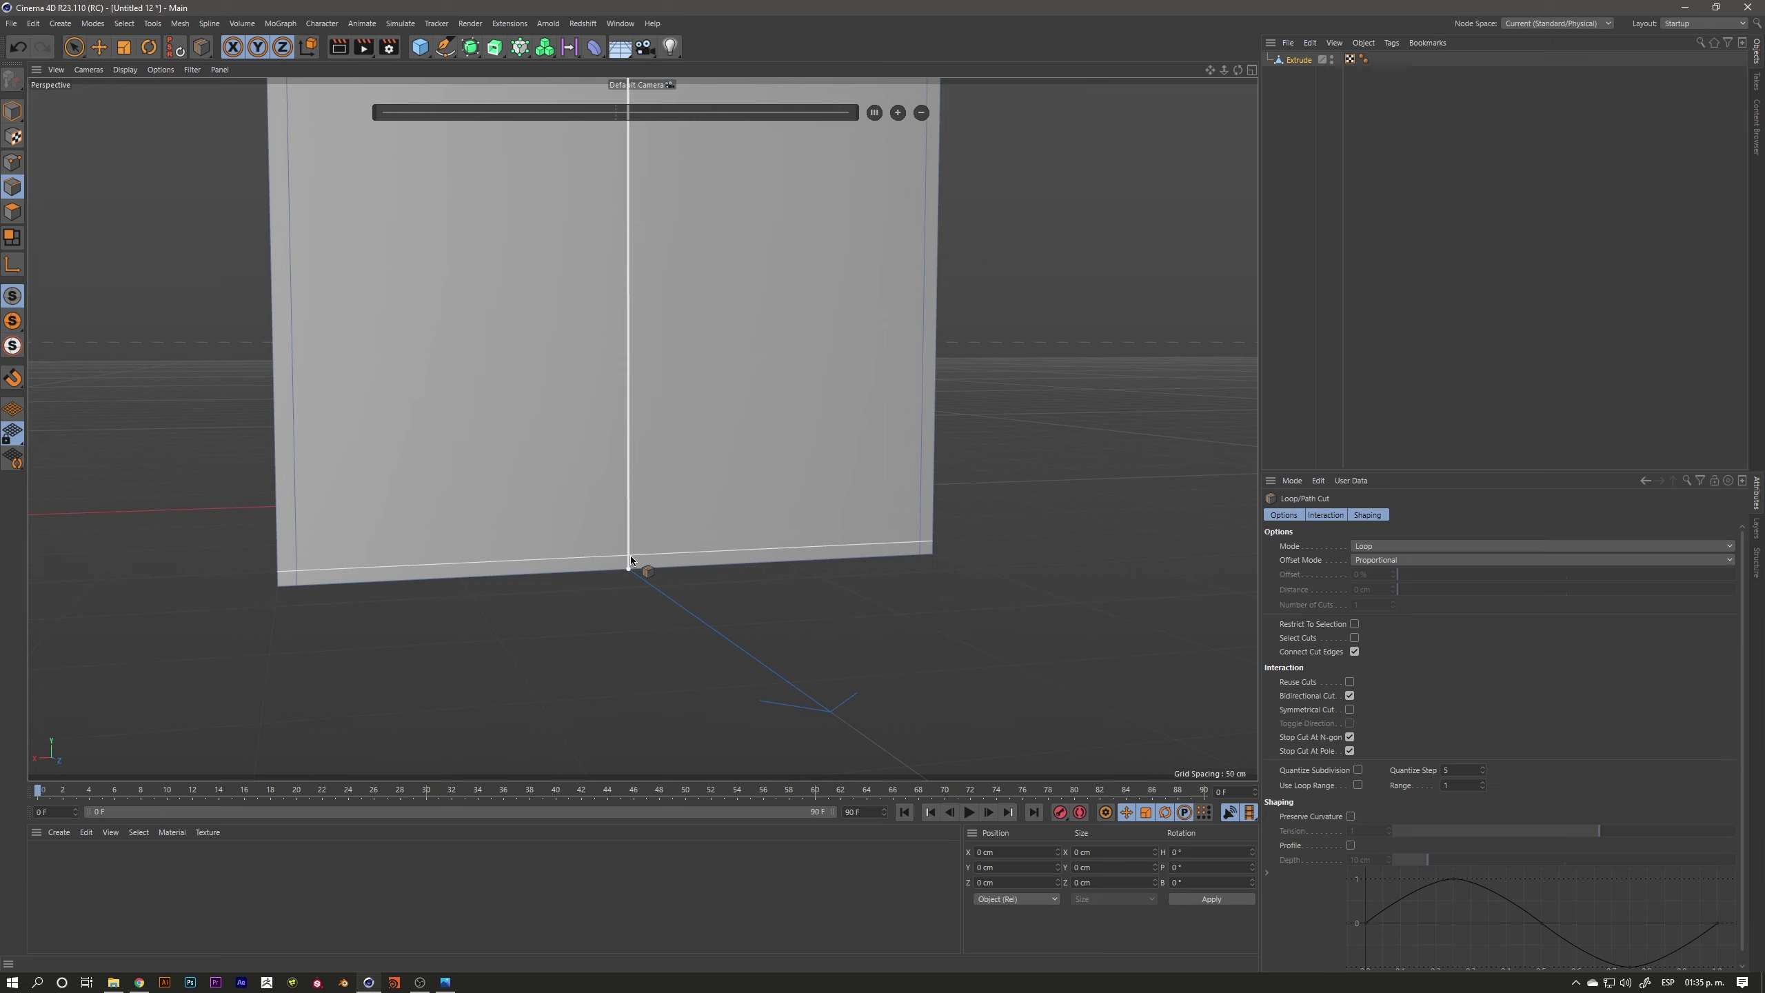
{"action": "left_click", "coordinate": [630, 556]}
In Points mode, select the panel's two bottom corner points
{"action": "left_click", "coordinate": [12, 162]}
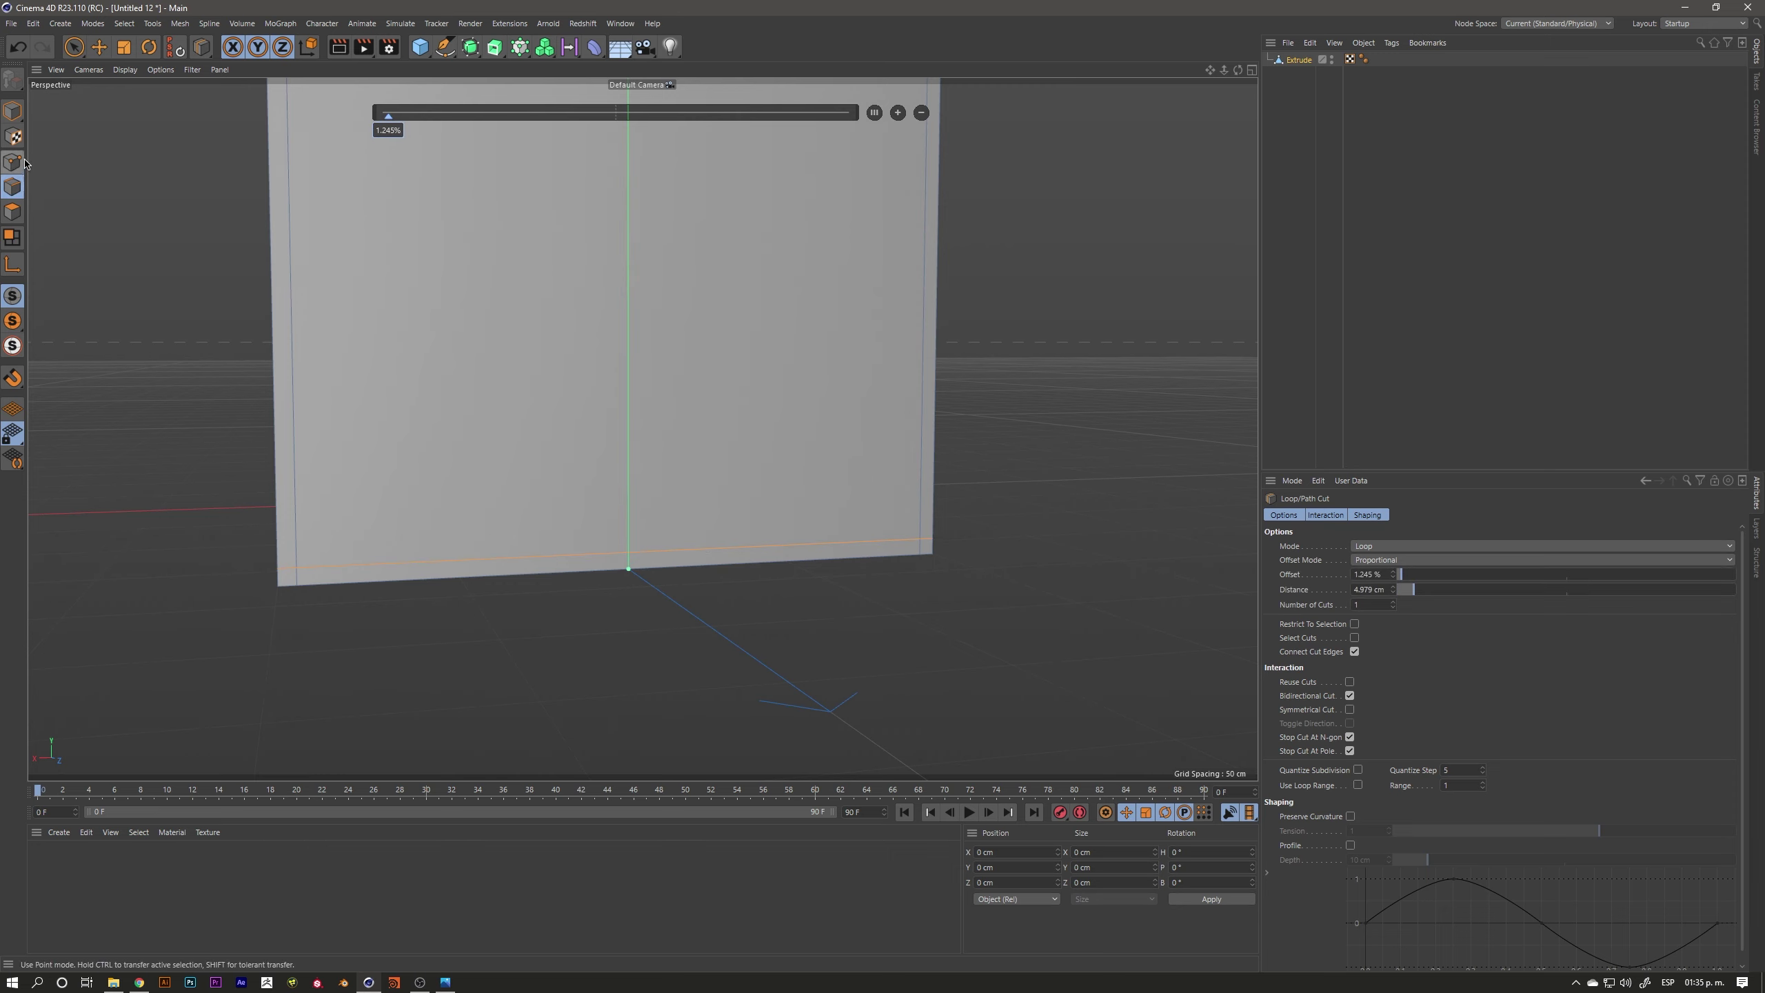
{"action": "key", "text": "space"}
{"action": "left_click", "coordinate": [298, 585]}
{"action": "left_click", "coordinate": [910, 560], "text": "shift"}
{"action": "mouse_move", "coordinate": [918, 557]}
{"action": "left_mouse_down", "text": "alt"}
{"action": "mouse_move", "coordinate": [708, 599]}
{"action": "mouse_move", "coordinate": [342, 598]}
{"action": "left_mouse_up", "text": "alt"}
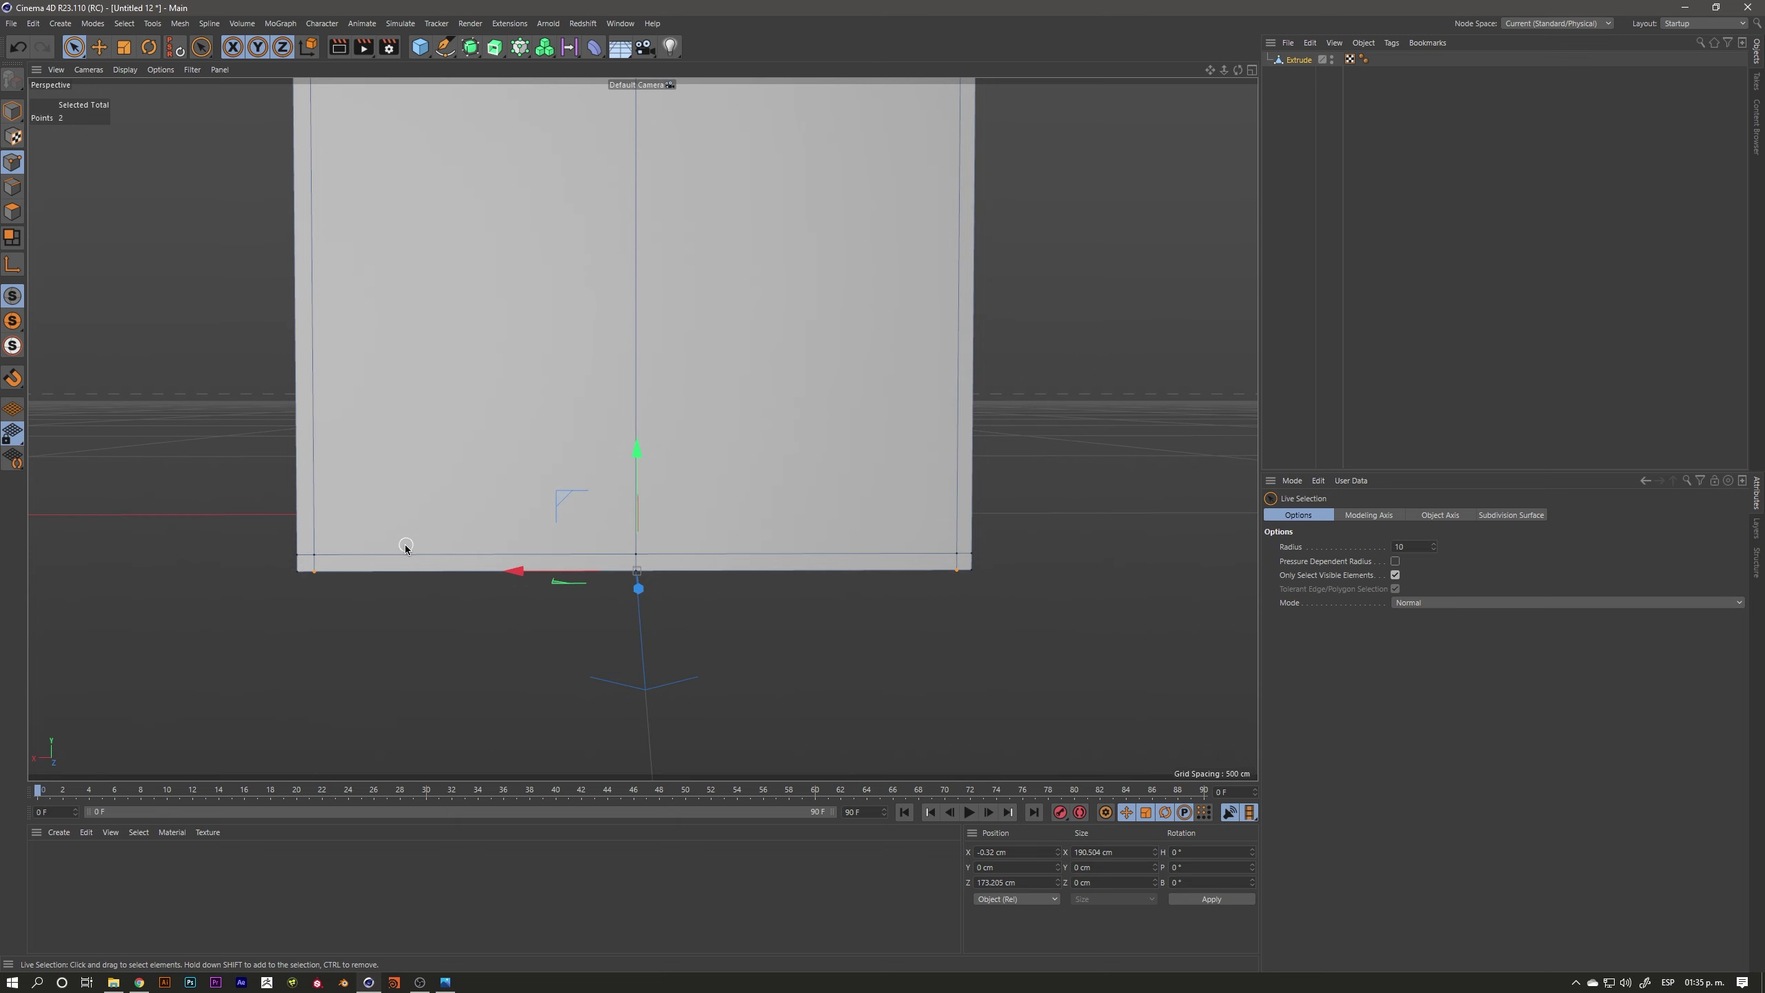
Scale the two bottom corner points slightly inward
{"action": "key", "text": "t"}
{"action": "left_click_drag", "start_coordinate": [515, 572], "coordinate": [552, 571]}
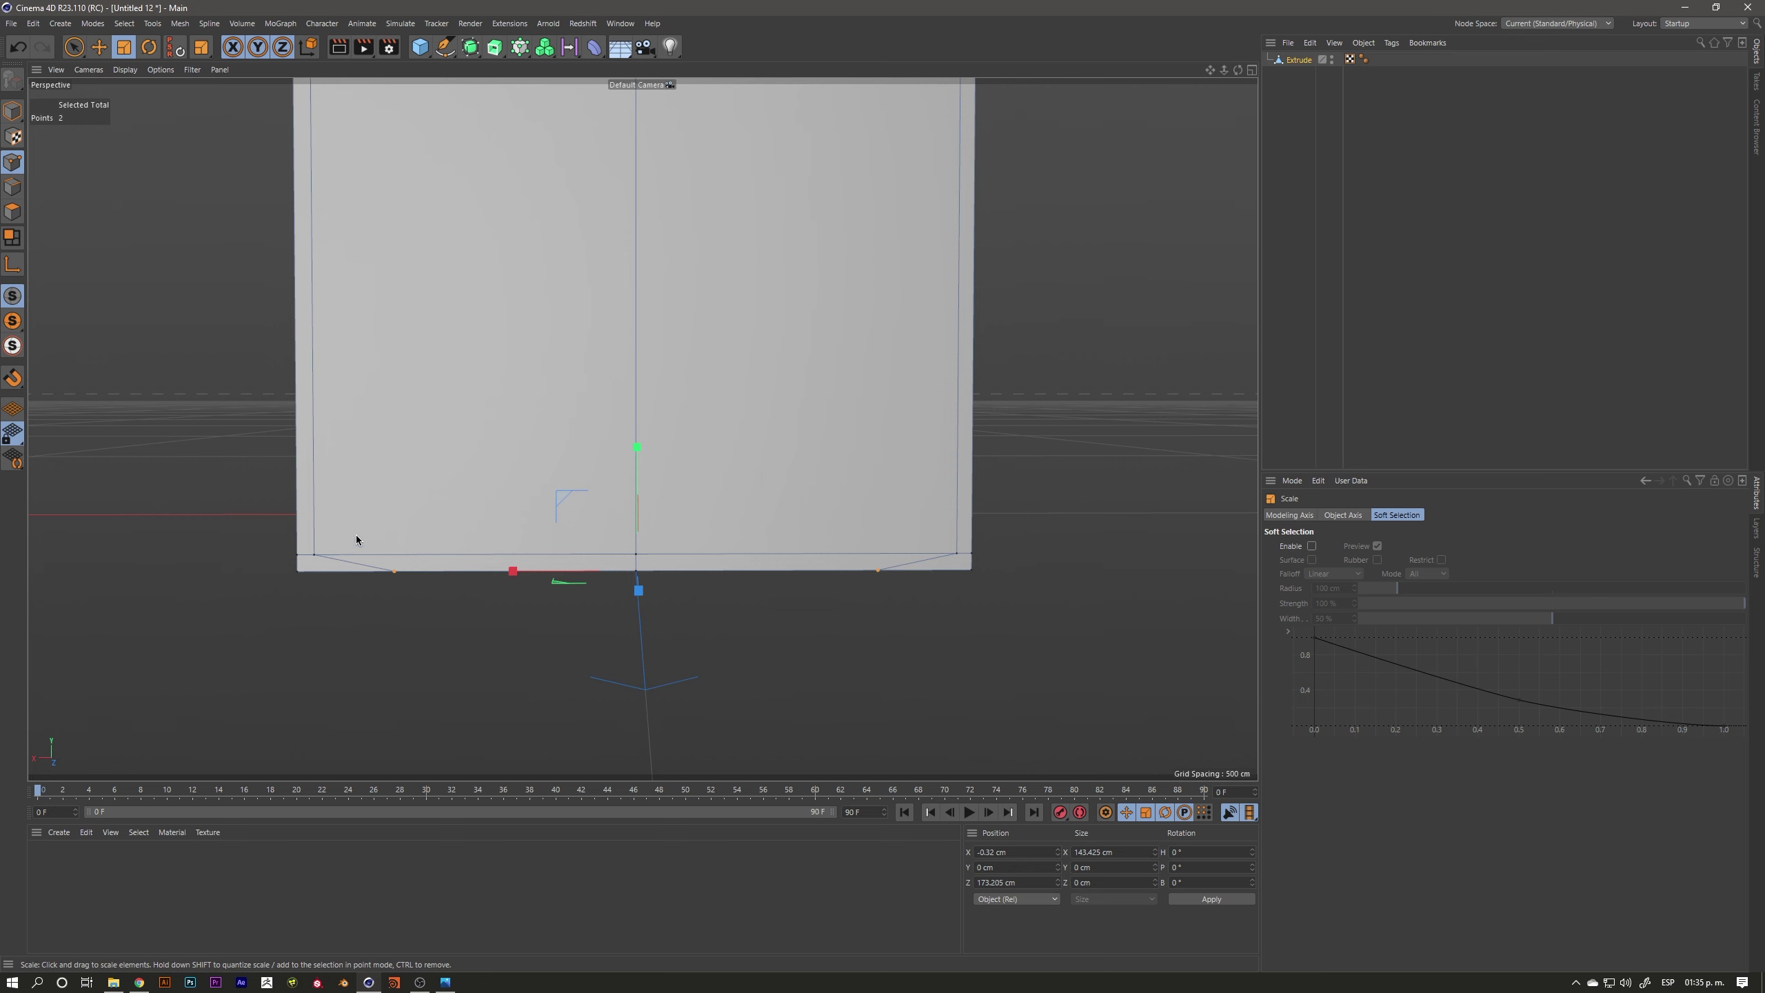
{"action": "left_click_drag", "start_coordinate": [350, 544], "coordinate": [344, 542], "text": "alt"}
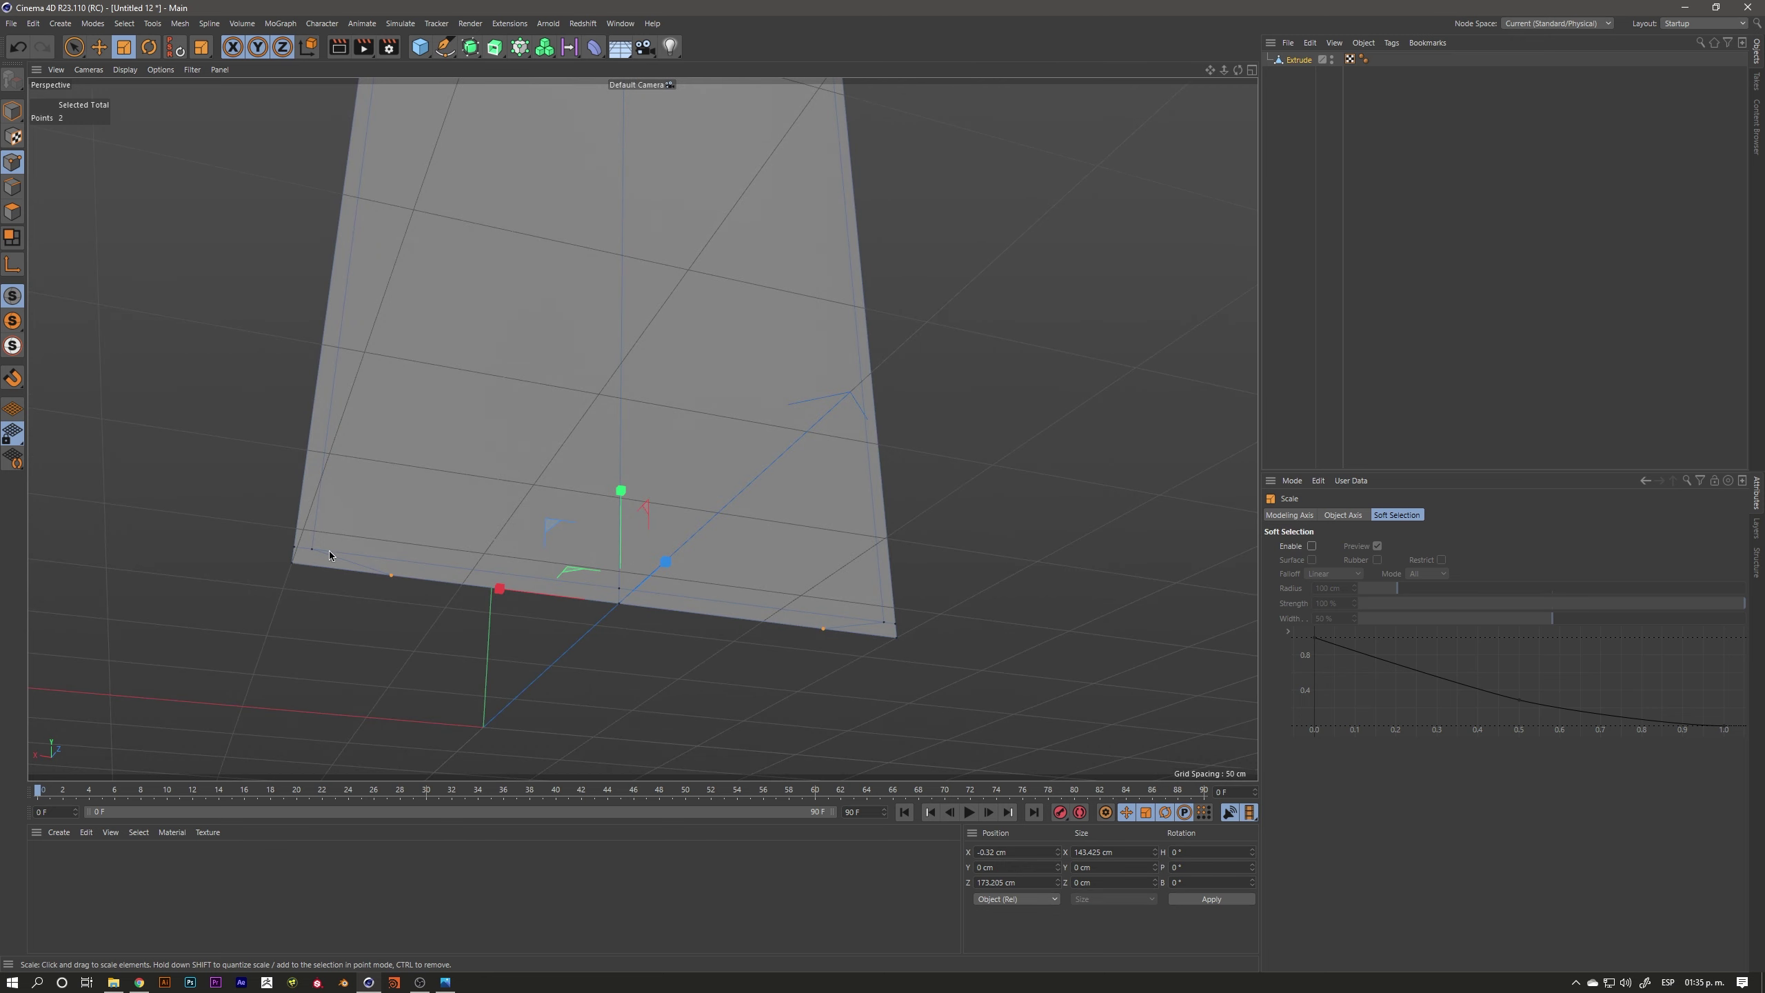
{"action": "mouse_move", "coordinate": [331, 554]}
{"action": "left_mouse_down", "text": "alt"}
{"action": "mouse_move", "coordinate": [386, 522]}
{"action": "mouse_move", "coordinate": [367, 497]}
{"action": "mouse_move", "coordinate": [410, 501]}
{"action": "mouse_move", "coordinate": [394, 481]}
{"action": "left_mouse_up", "text": "alt"}
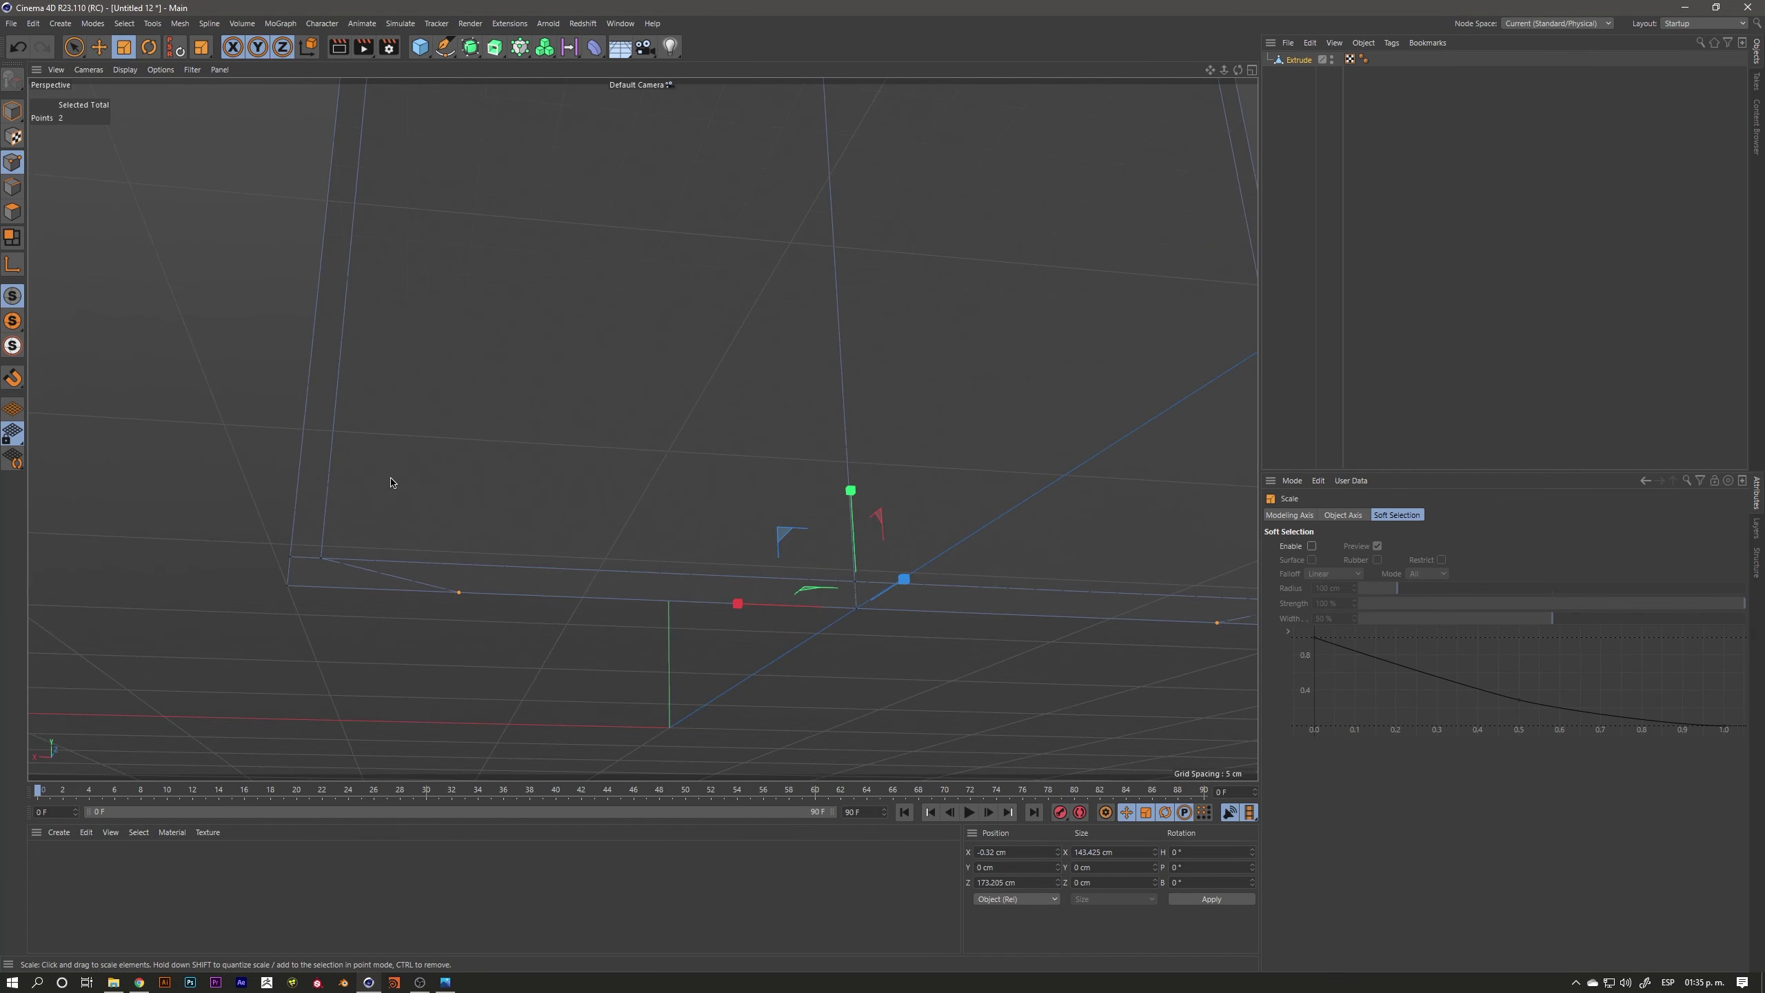
Set the viewport display to Hidden Line and hide the grid via the Filter menu
{"action": "left_click", "coordinate": [122, 71]}
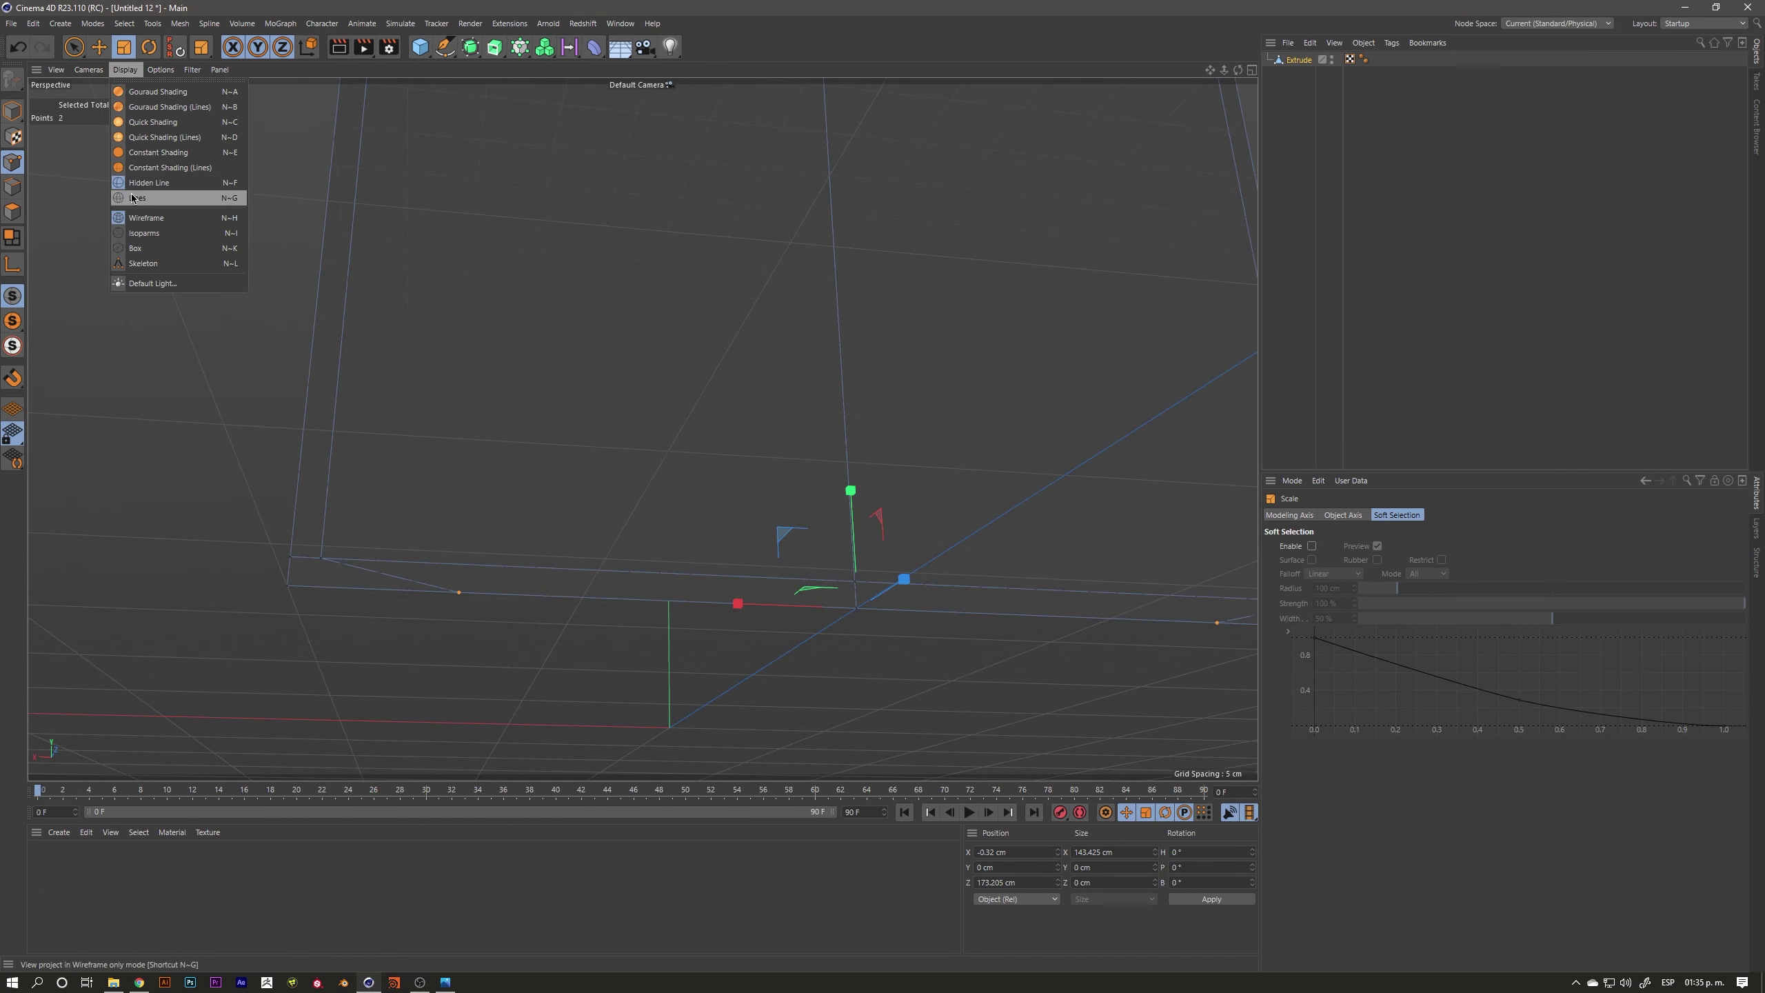
{"action": "left_click", "coordinate": [229, 184]}
{"action": "mouse_move", "coordinate": [496, 438]}
{"action": "left_mouse_down", "text": "alt"}
{"action": "mouse_move", "coordinate": [551, 477]}
{"action": "mouse_move", "coordinate": [481, 370]}
{"action": "left_mouse_up", "text": "alt"}
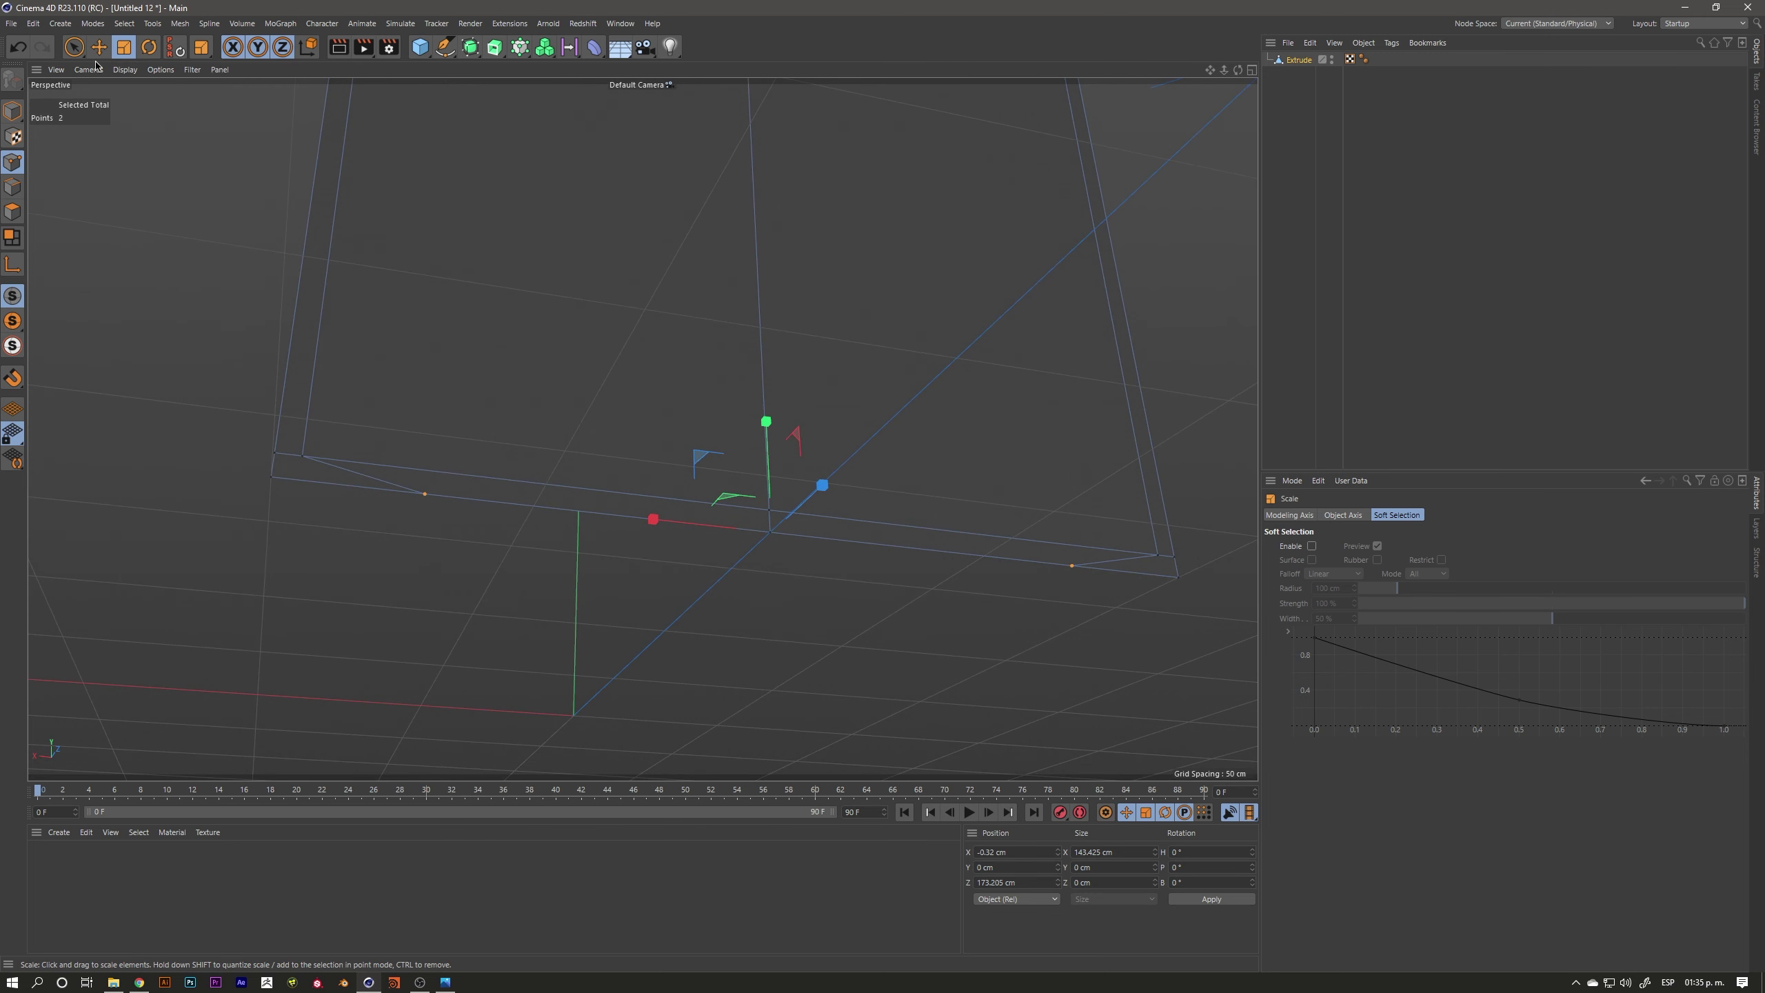
{"action": "left_click", "coordinate": [194, 70]}
{"action": "left_click", "coordinate": [242, 351]}
{"action": "mouse_move", "coordinate": [242, 351]}
{"action": "left_mouse_down", "text": "alt"}
{"action": "mouse_move", "coordinate": [534, 369]}
{"action": "mouse_move", "coordinate": [441, 378]}
{"action": "mouse_move", "coordinate": [524, 331]}
{"action": "mouse_move", "coordinate": [499, 288]}
{"action": "left_mouse_up", "text": "alt"}
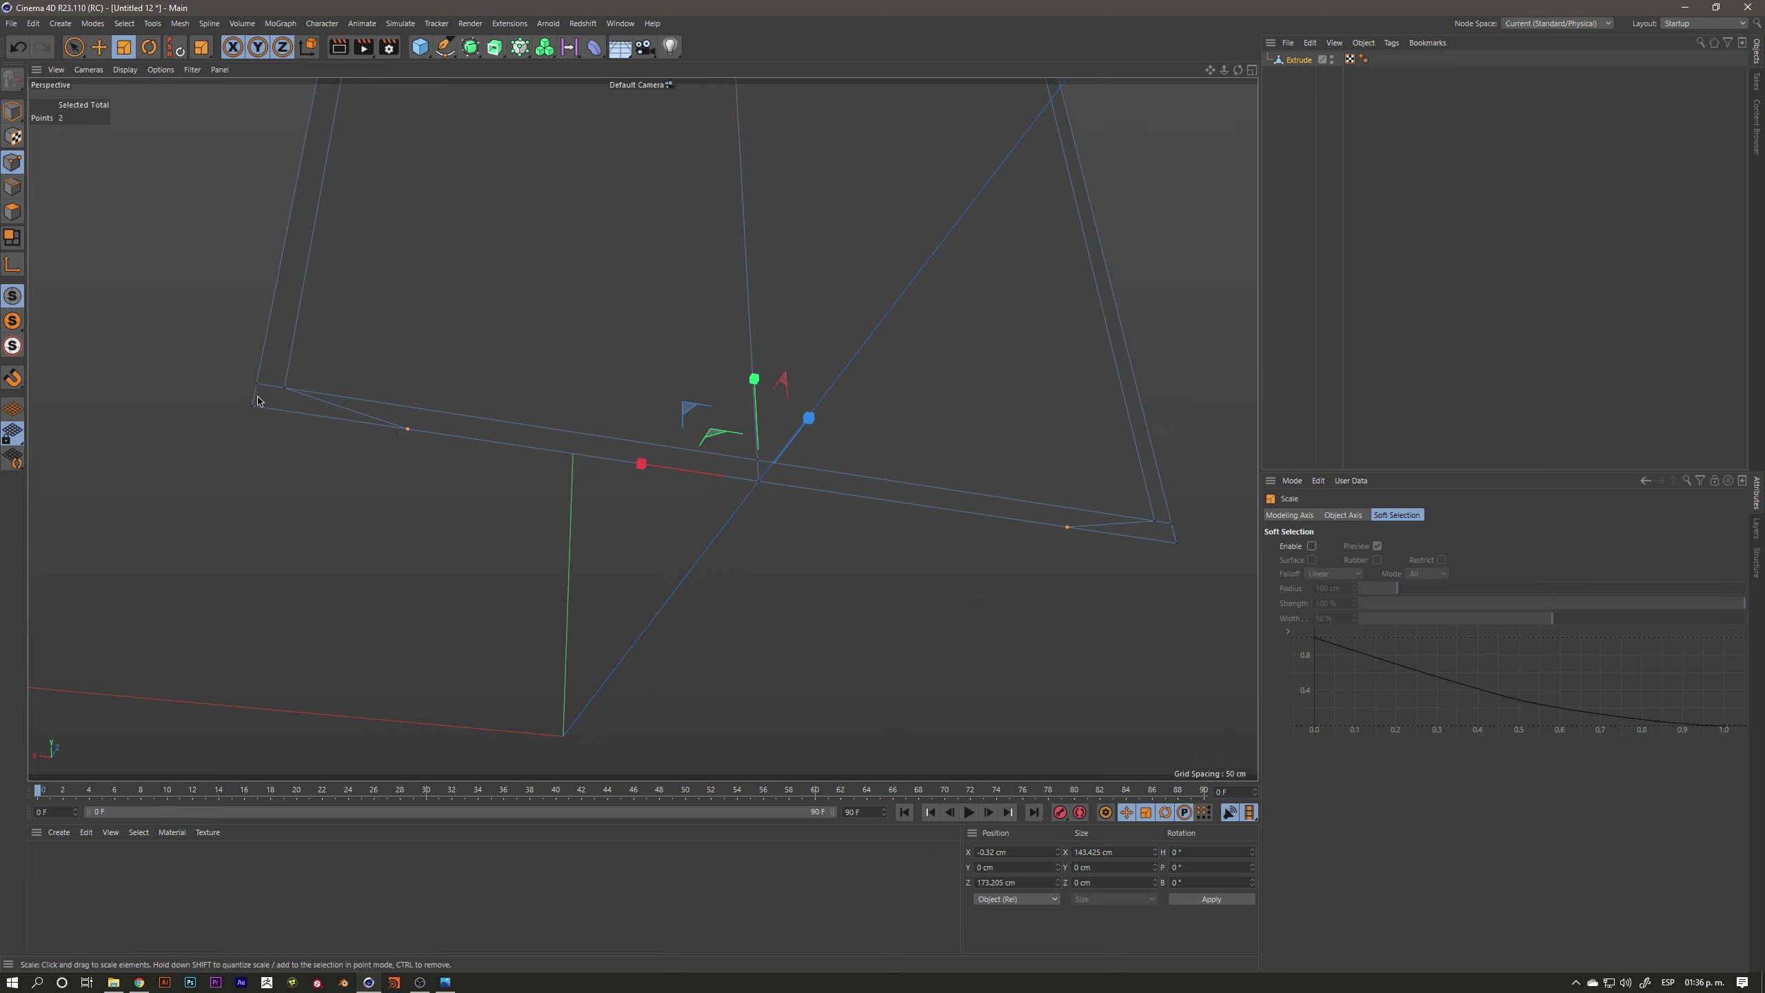
{"action": "left_click_drag", "start_coordinate": [248, 417], "coordinate": [571, 409], "text": "alt"}
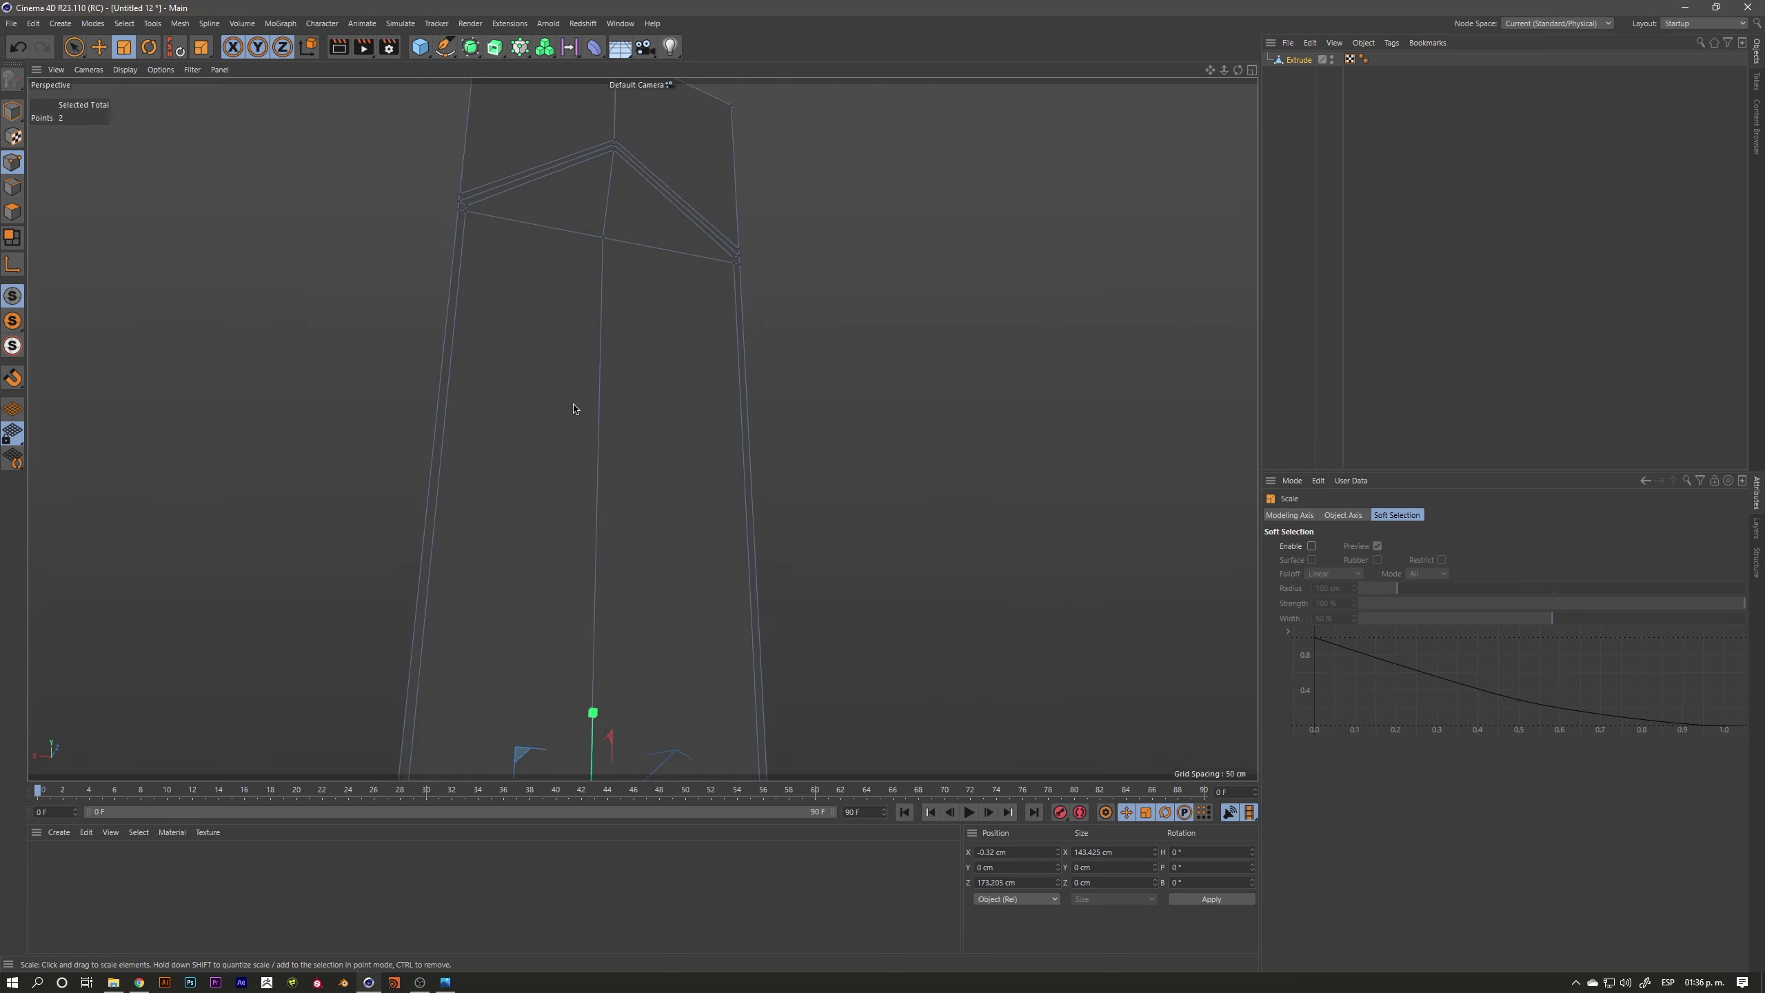
Add a Loop/Path Cut across the upper face, snapped to the middle
{"action": "scroll", "coordinate": [571, 408], "scroll_direction": "down", "scroll_amount": 3}
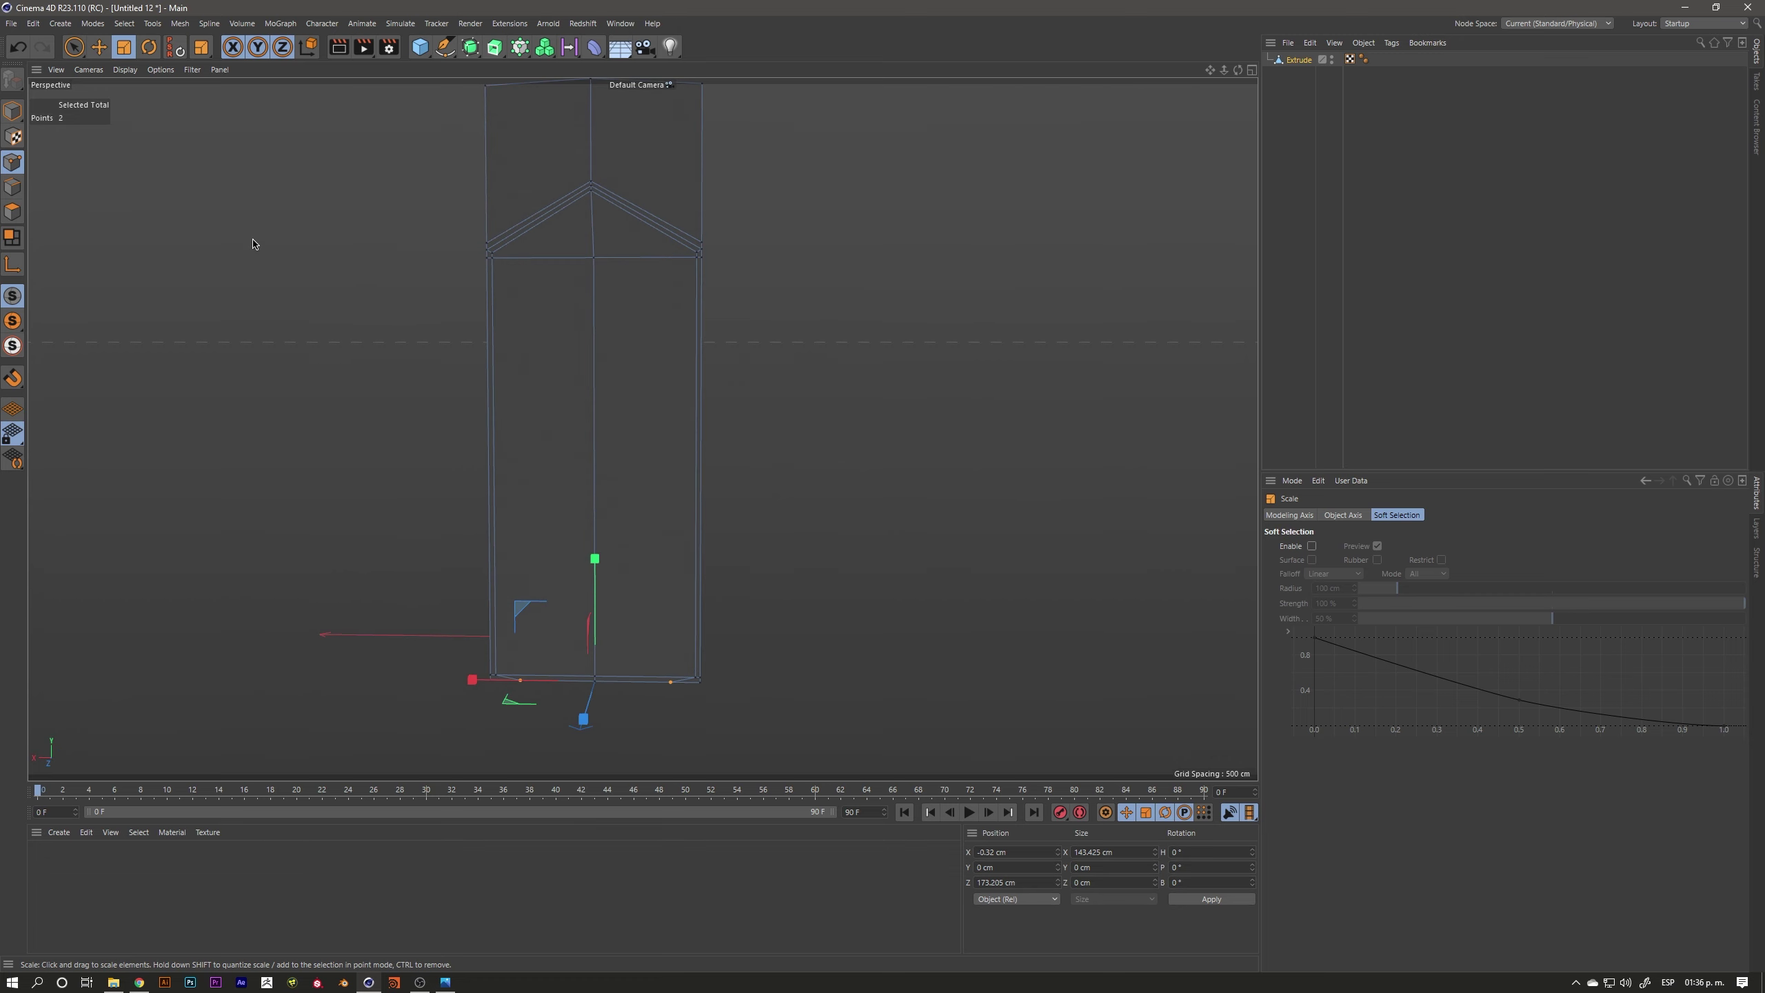
{"action": "key", "text": "k"}
{"action": "key", "text": "l"}
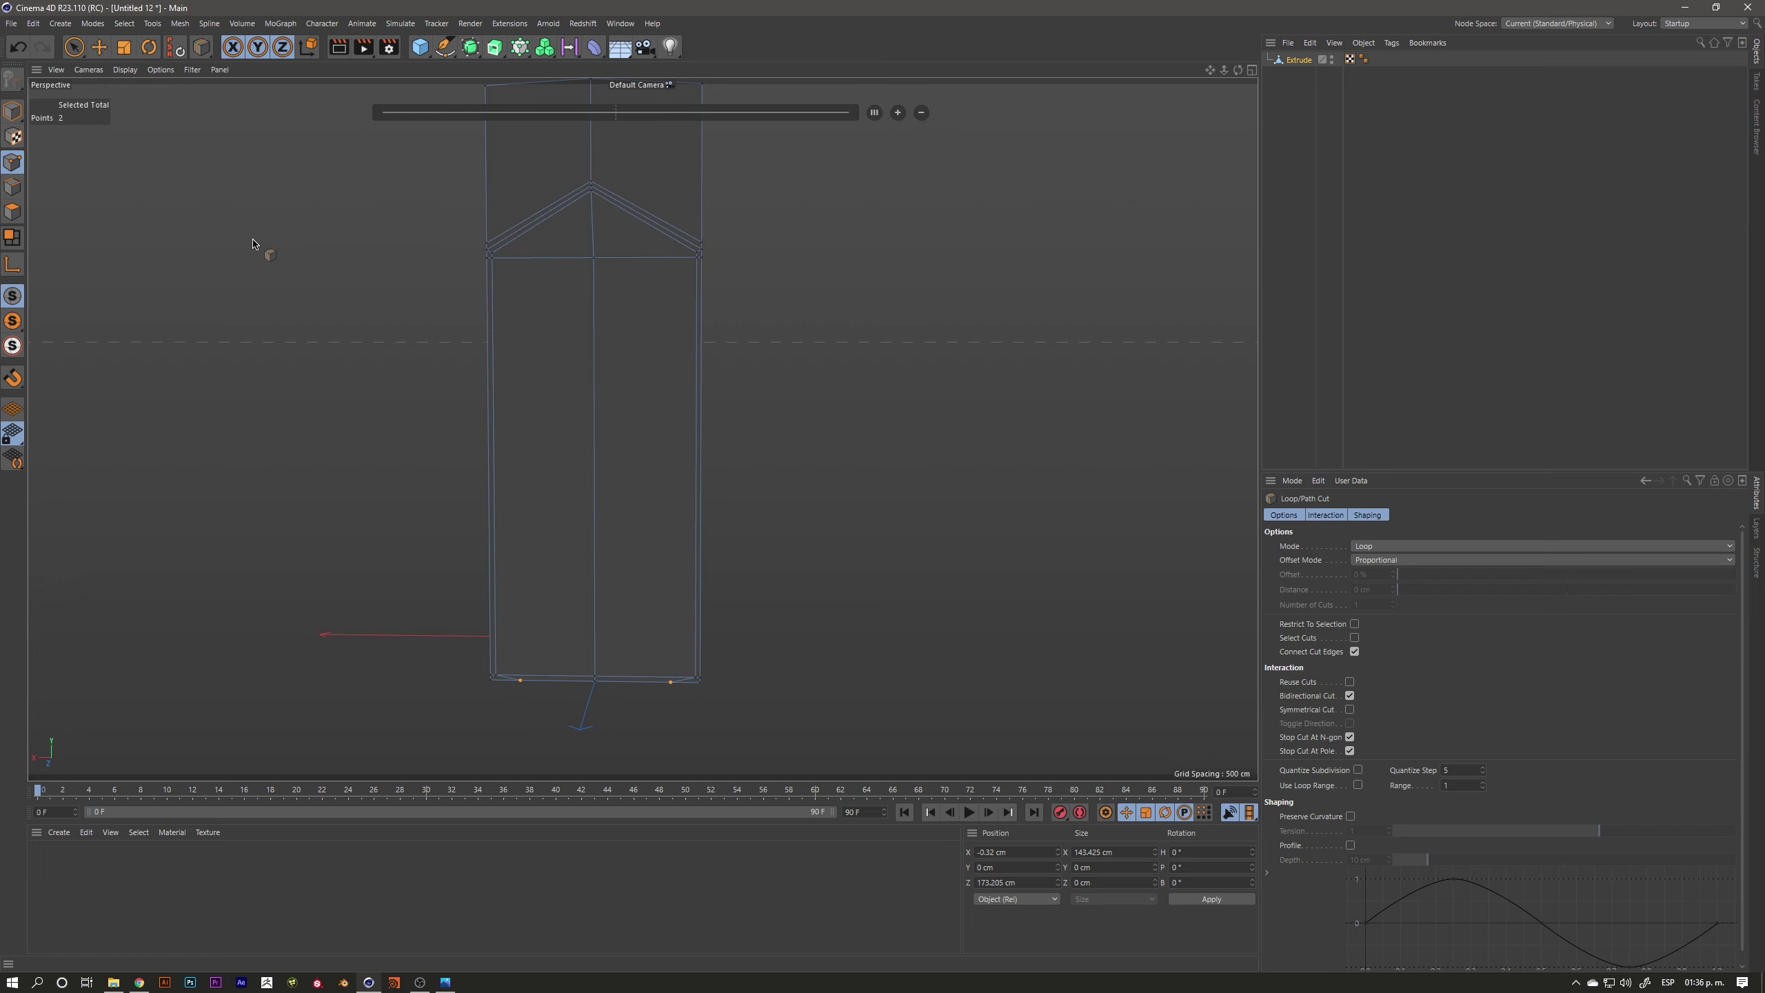
{"action": "middle_click_drag", "start_coordinate": [242, 232], "coordinate": [239, 369], "text": "alt"}
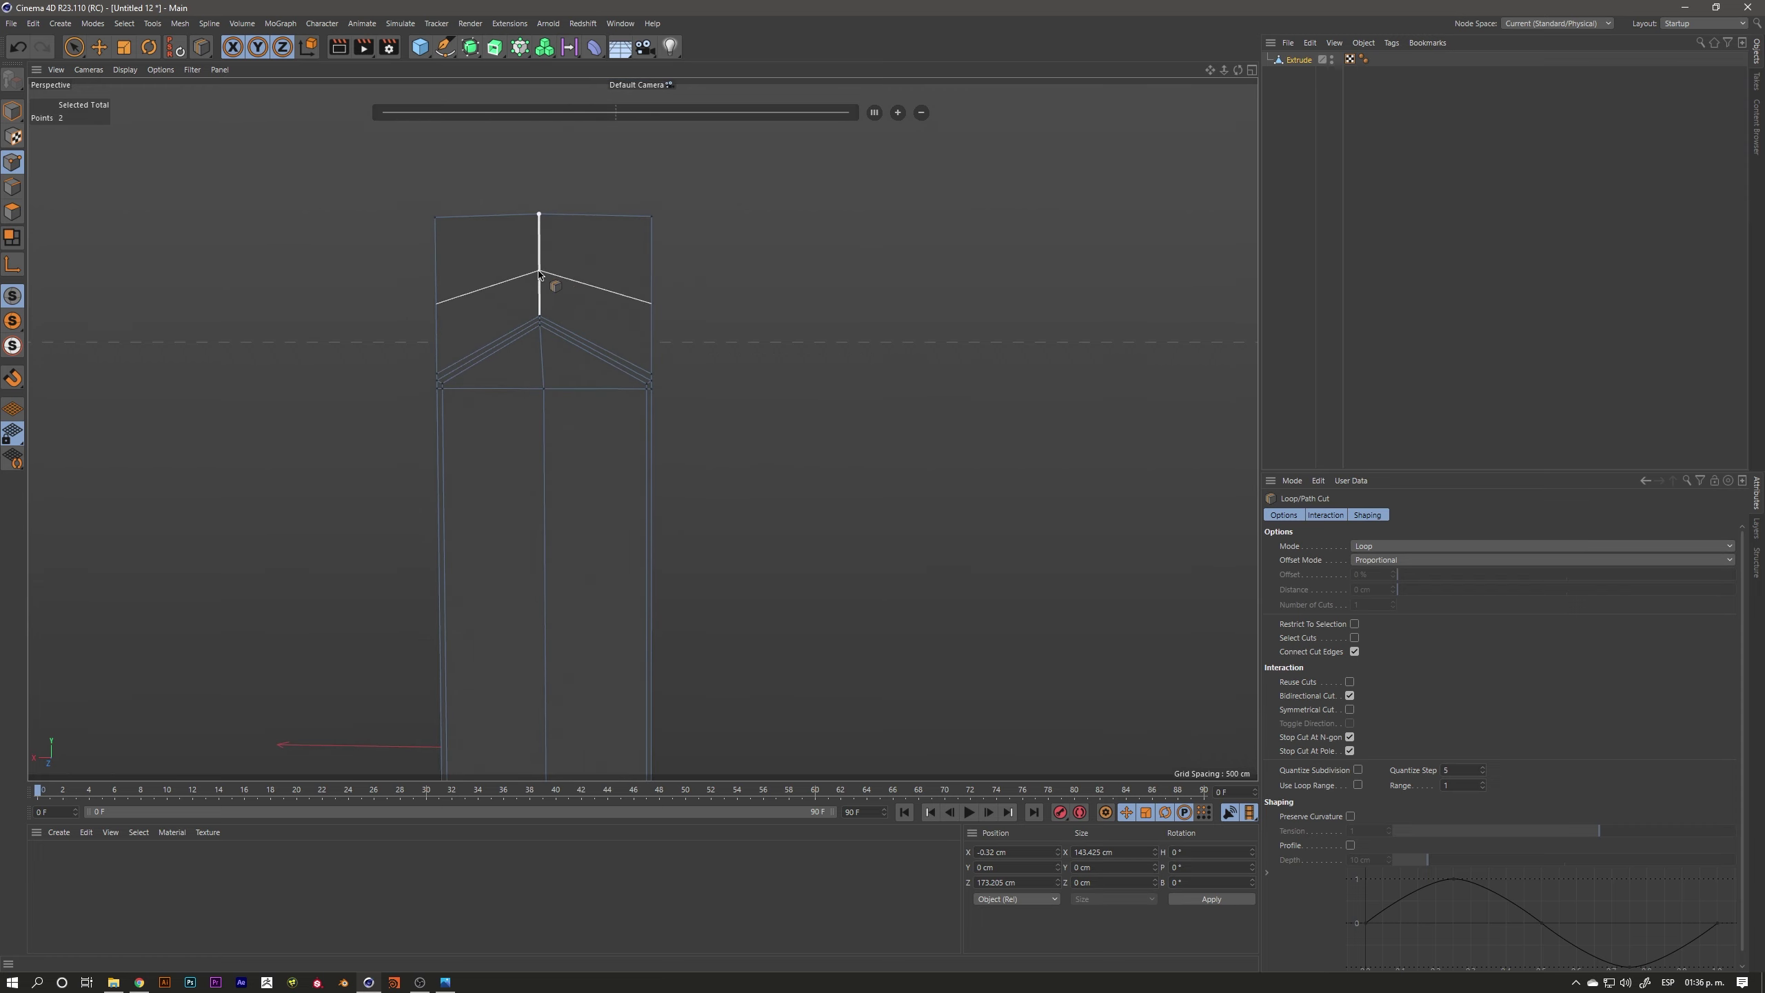
{"action": "left_click", "coordinate": [539, 269]}
{"action": "left_click", "coordinate": [874, 111]}
Add four more horizontal loop cuts across the panel's lower section
{"action": "middle_click_drag", "start_coordinate": [590, 517], "coordinate": [642, 394], "text": "alt"}
{"action": "left_click", "coordinate": [596, 294]}
{"action": "left_click", "coordinate": [597, 386]}
{"action": "left_click", "coordinate": [604, 478]}
{"action": "left_click", "coordinate": [602, 556]}
{"action": "scroll", "coordinate": [632, 484], "scroll_direction": "down", "scroll_amount": 2}
Orbit around the panel to inspect the new cuts and return to Model mode
{"action": "mouse_move", "coordinate": [567, 515]}
{"action": "left_mouse_down", "text": "alt"}
{"action": "mouse_move", "coordinate": [555, 496]}
{"action": "mouse_move", "coordinate": [524, 508]}
{"action": "left_mouse_up", "text": "alt"}
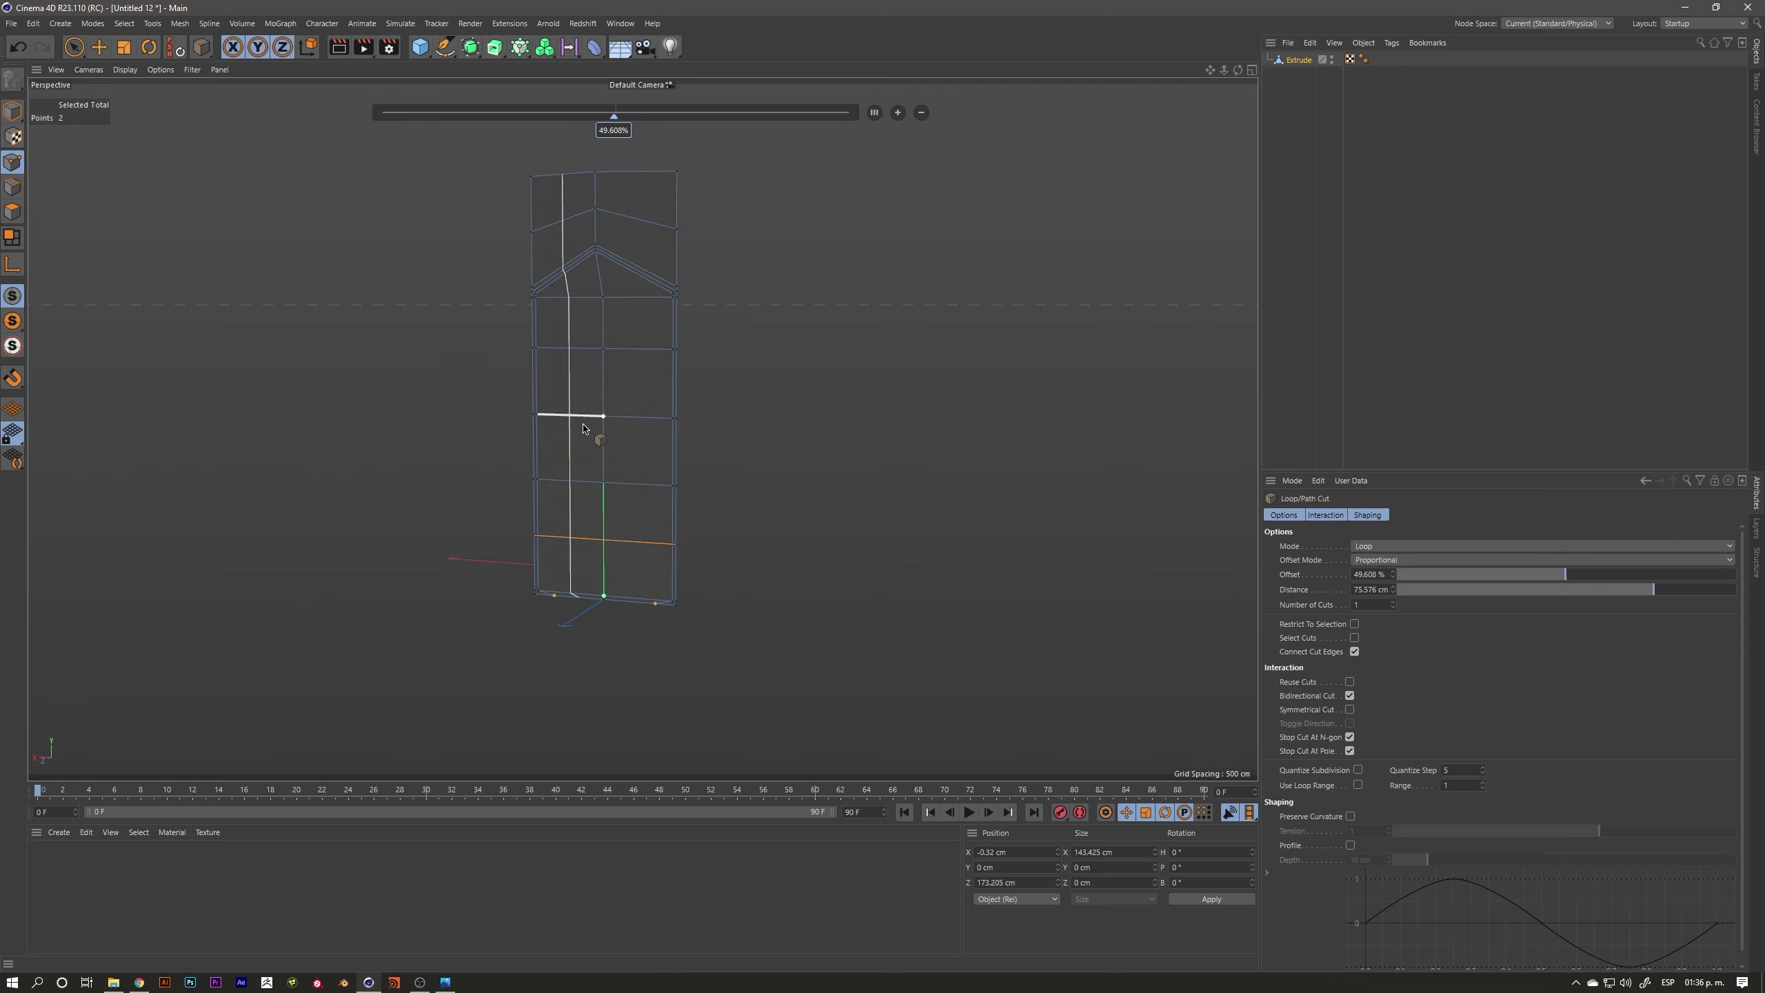
{"action": "mouse_move", "coordinate": [627, 564]}
{"action": "left_mouse_down", "text": "alt"}
{"action": "mouse_move", "coordinate": [556, 459]}
{"action": "mouse_move", "coordinate": [525, 479]}
{"action": "mouse_move", "coordinate": [589, 383]}
{"action": "left_mouse_up", "text": "alt"}
{"action": "mouse_move", "coordinate": [561, 311]}
{"action": "left_mouse_down", "text": "alt"}
{"action": "mouse_move", "coordinate": [611, 316]}
{"action": "mouse_move", "coordinate": [577, 332]}
{"action": "left_mouse_up", "text": "alt"}
{"action": "mouse_move", "coordinate": [647, 497]}
{"action": "left_mouse_down", "text": "alt"}
{"action": "mouse_move", "coordinate": [611, 413]}
{"action": "mouse_move", "coordinate": [740, 449]}
{"action": "mouse_move", "coordinate": [555, 404]}
{"action": "mouse_move", "coordinate": [615, 447]}
{"action": "mouse_move", "coordinate": [559, 445]}
{"action": "left_mouse_up", "text": "alt"}
{"action": "left_click", "coordinate": [12, 111]}
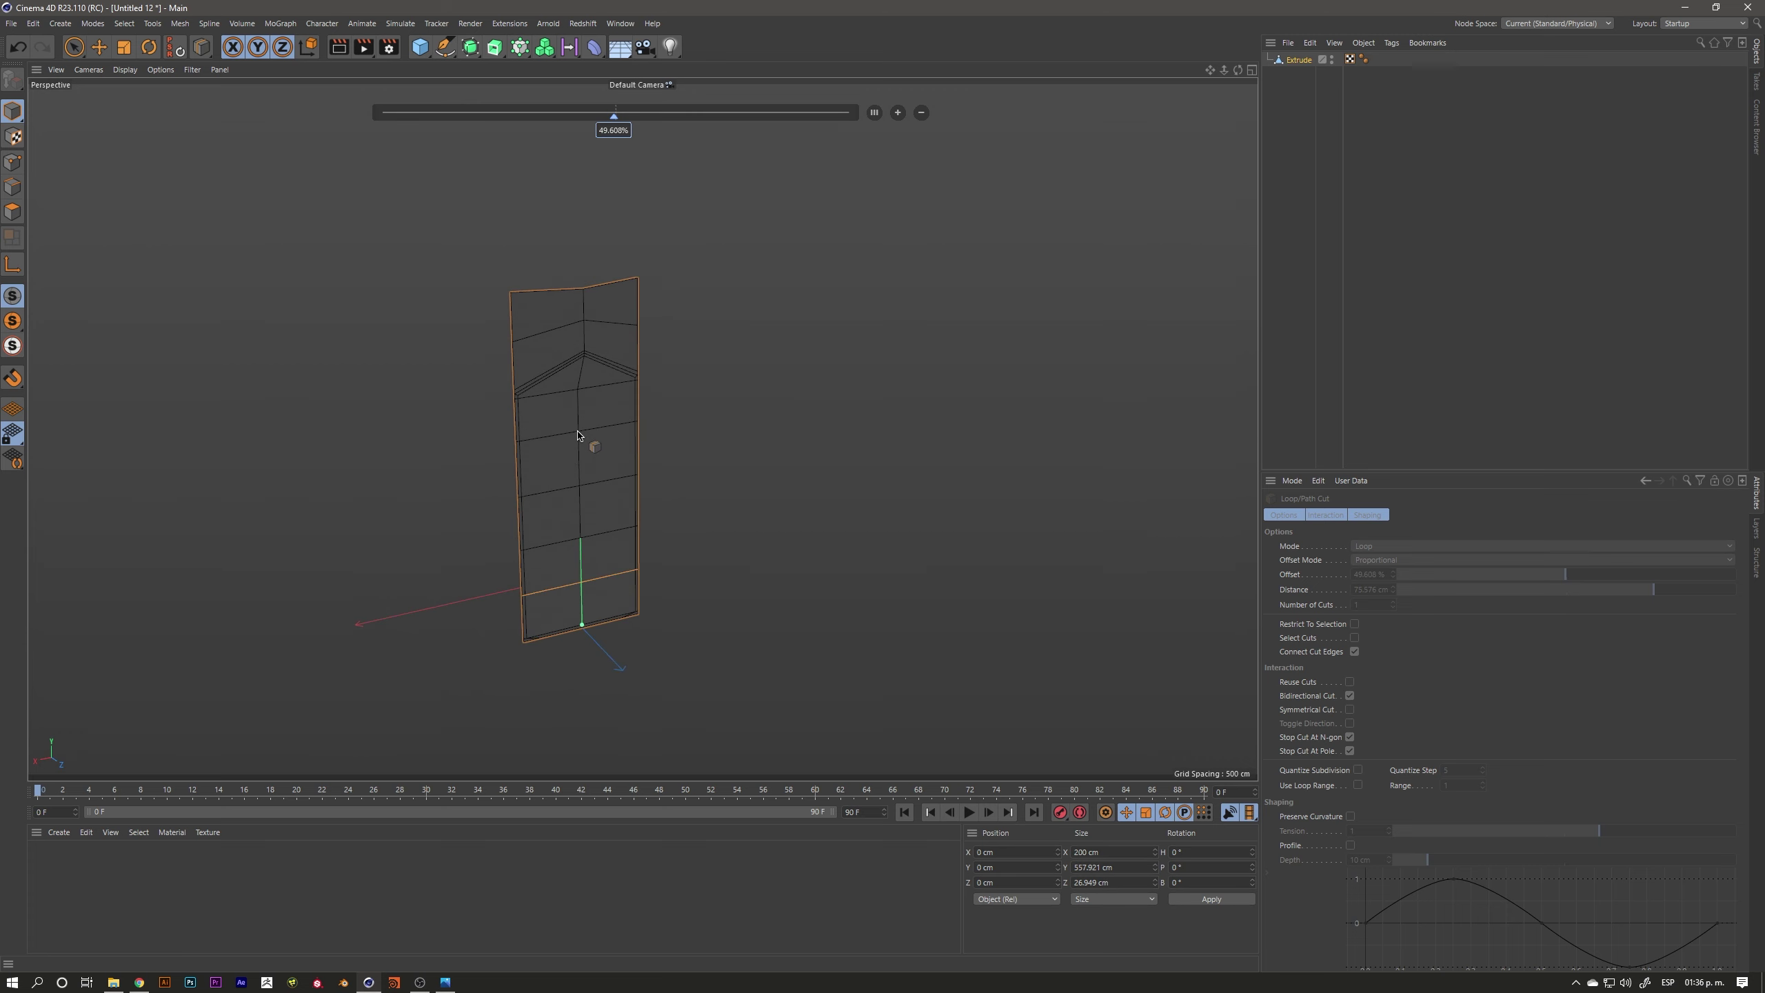
Add a Cloner and place the Extrude panel under it
{"action": "left_click", "coordinate": [74, 46]}
{"action": "left_click_drag", "start_coordinate": [519, 497], "coordinate": [558, 526], "text": "alt"}
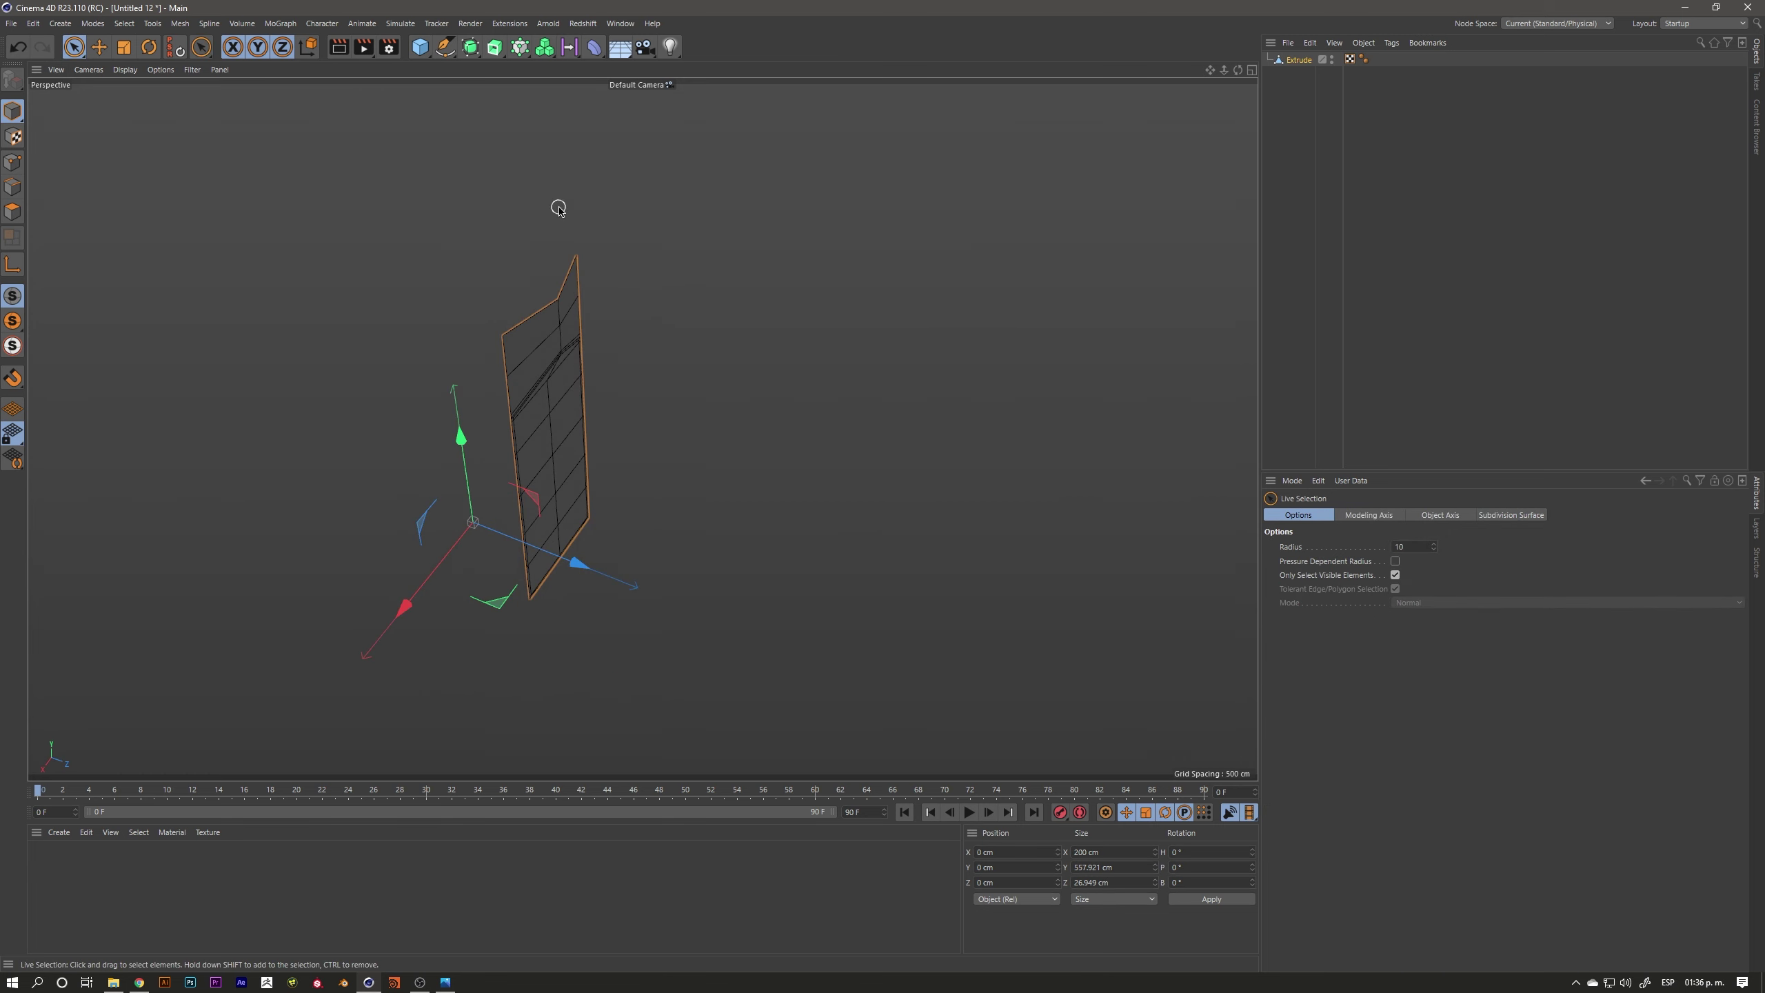
{"action": "left_click", "coordinate": [520, 47]}
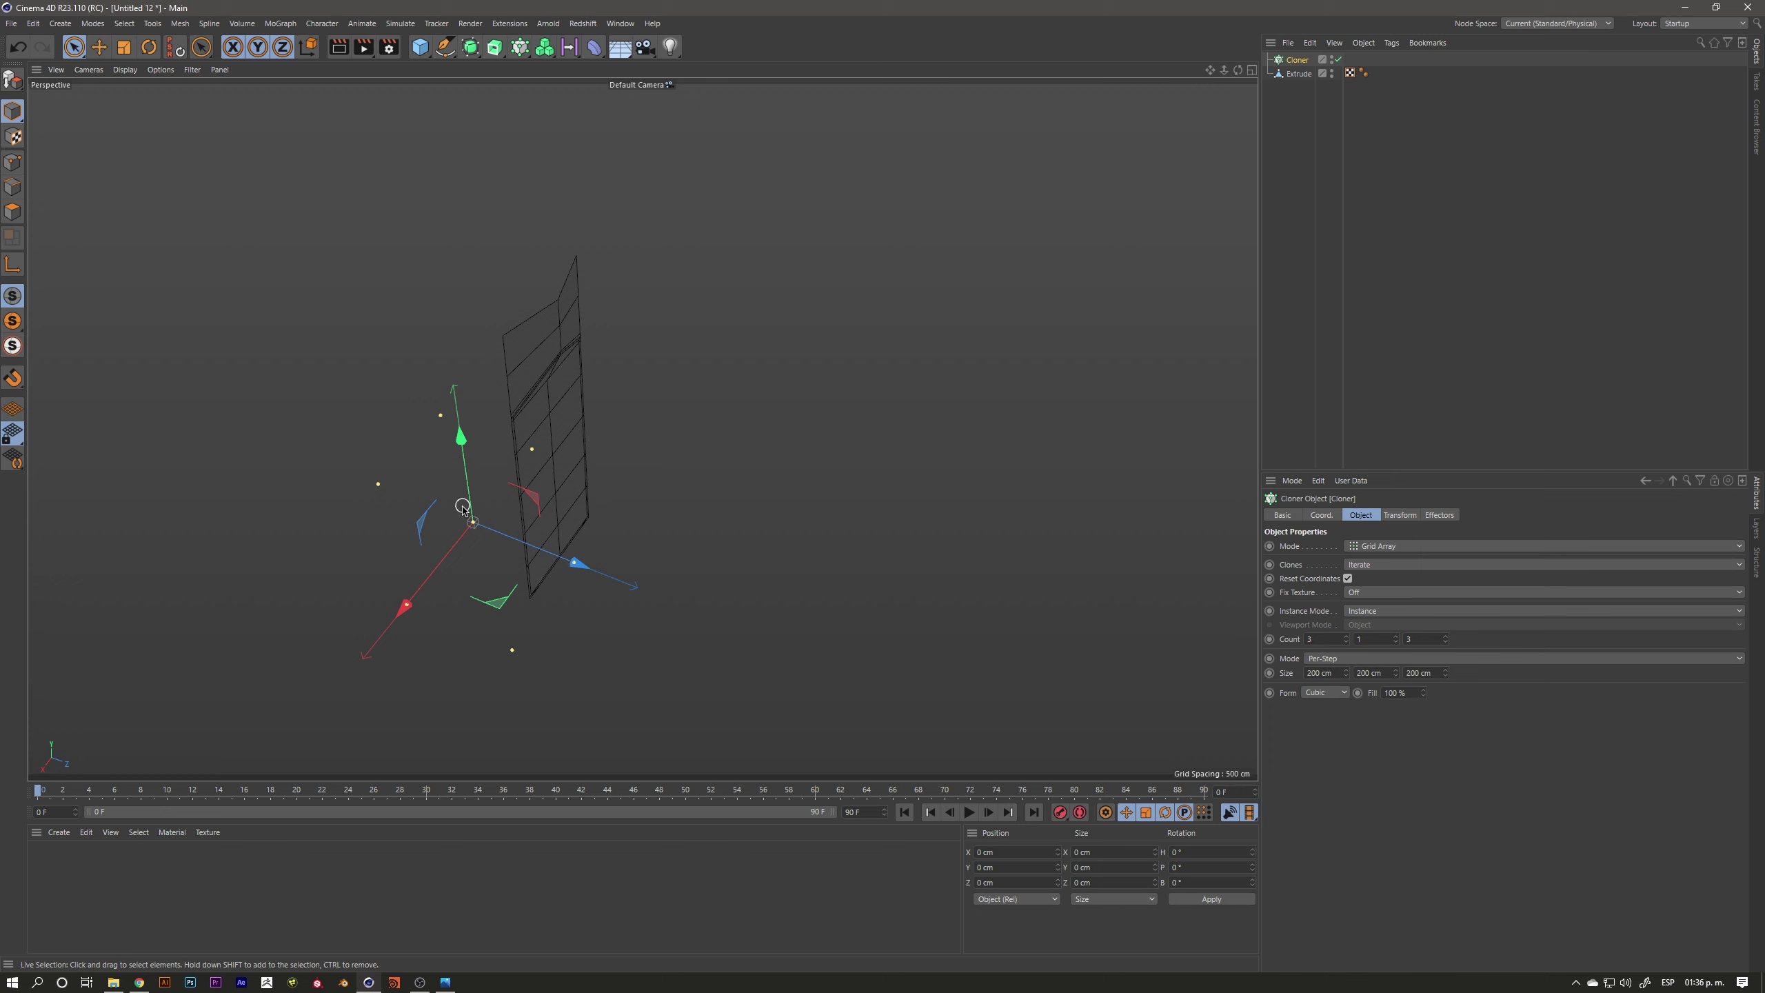
{"action": "left_click", "coordinate": [1296, 74]}
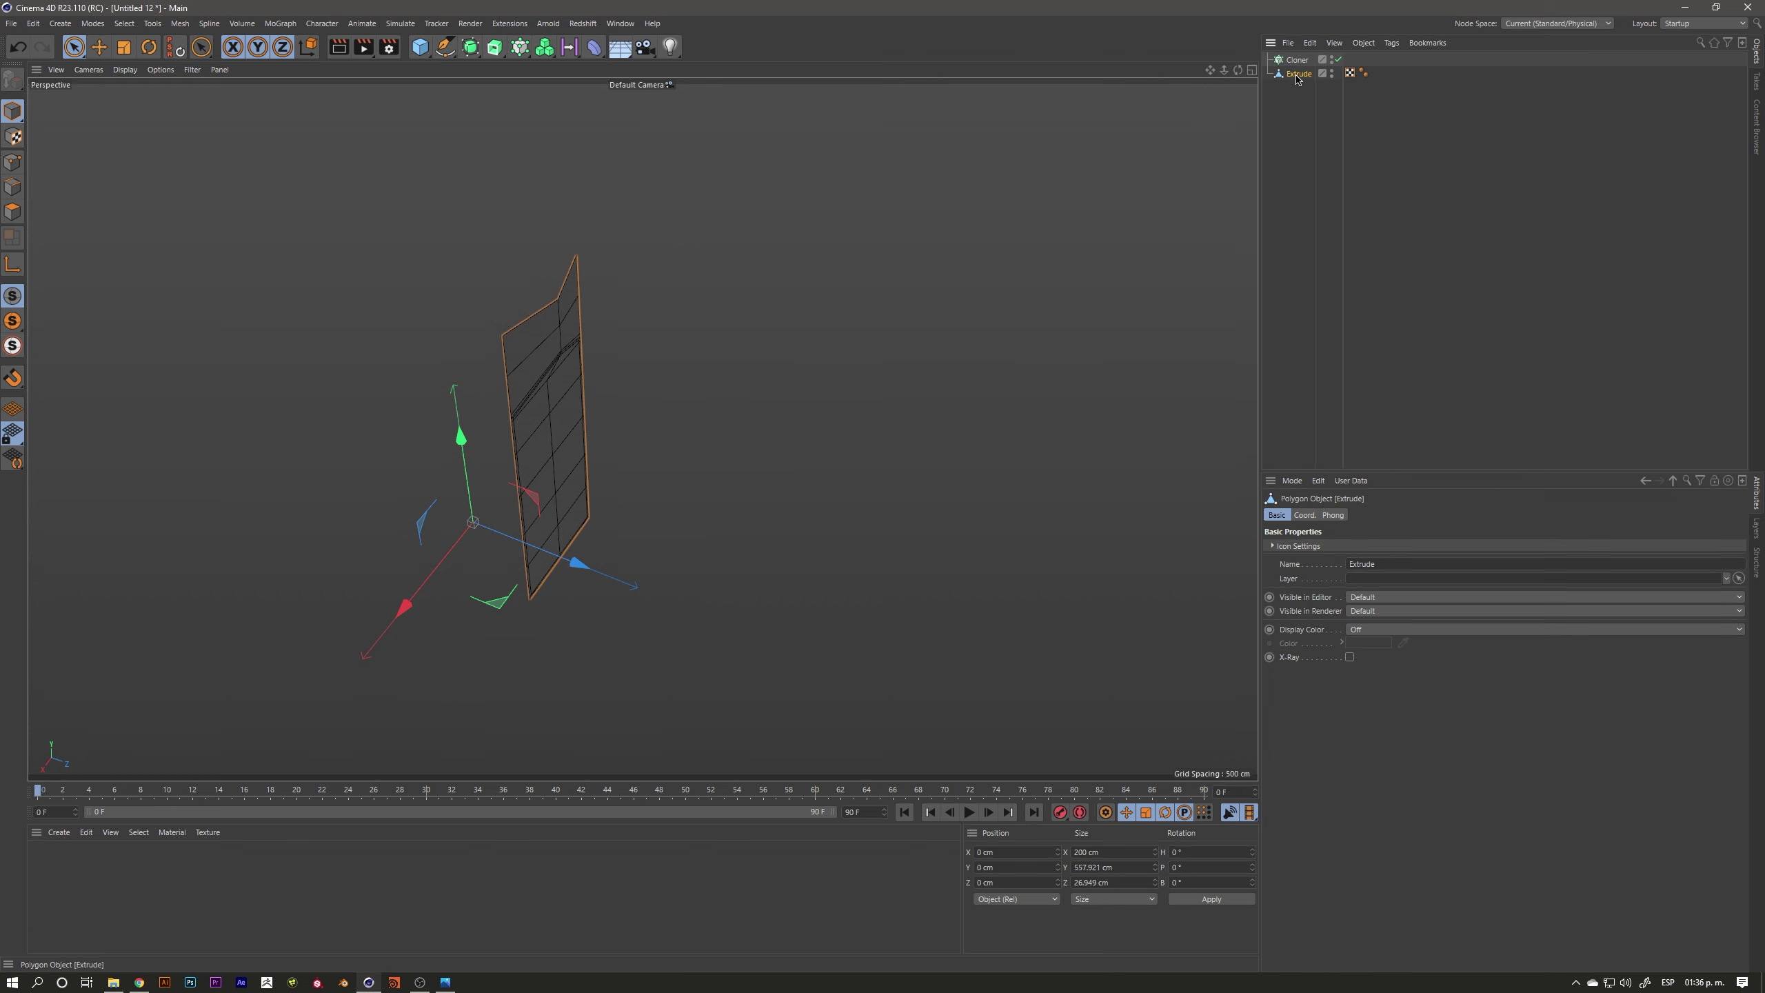
{"action": "left_click_drag", "start_coordinate": [1296, 75], "coordinate": [1313, 61]}
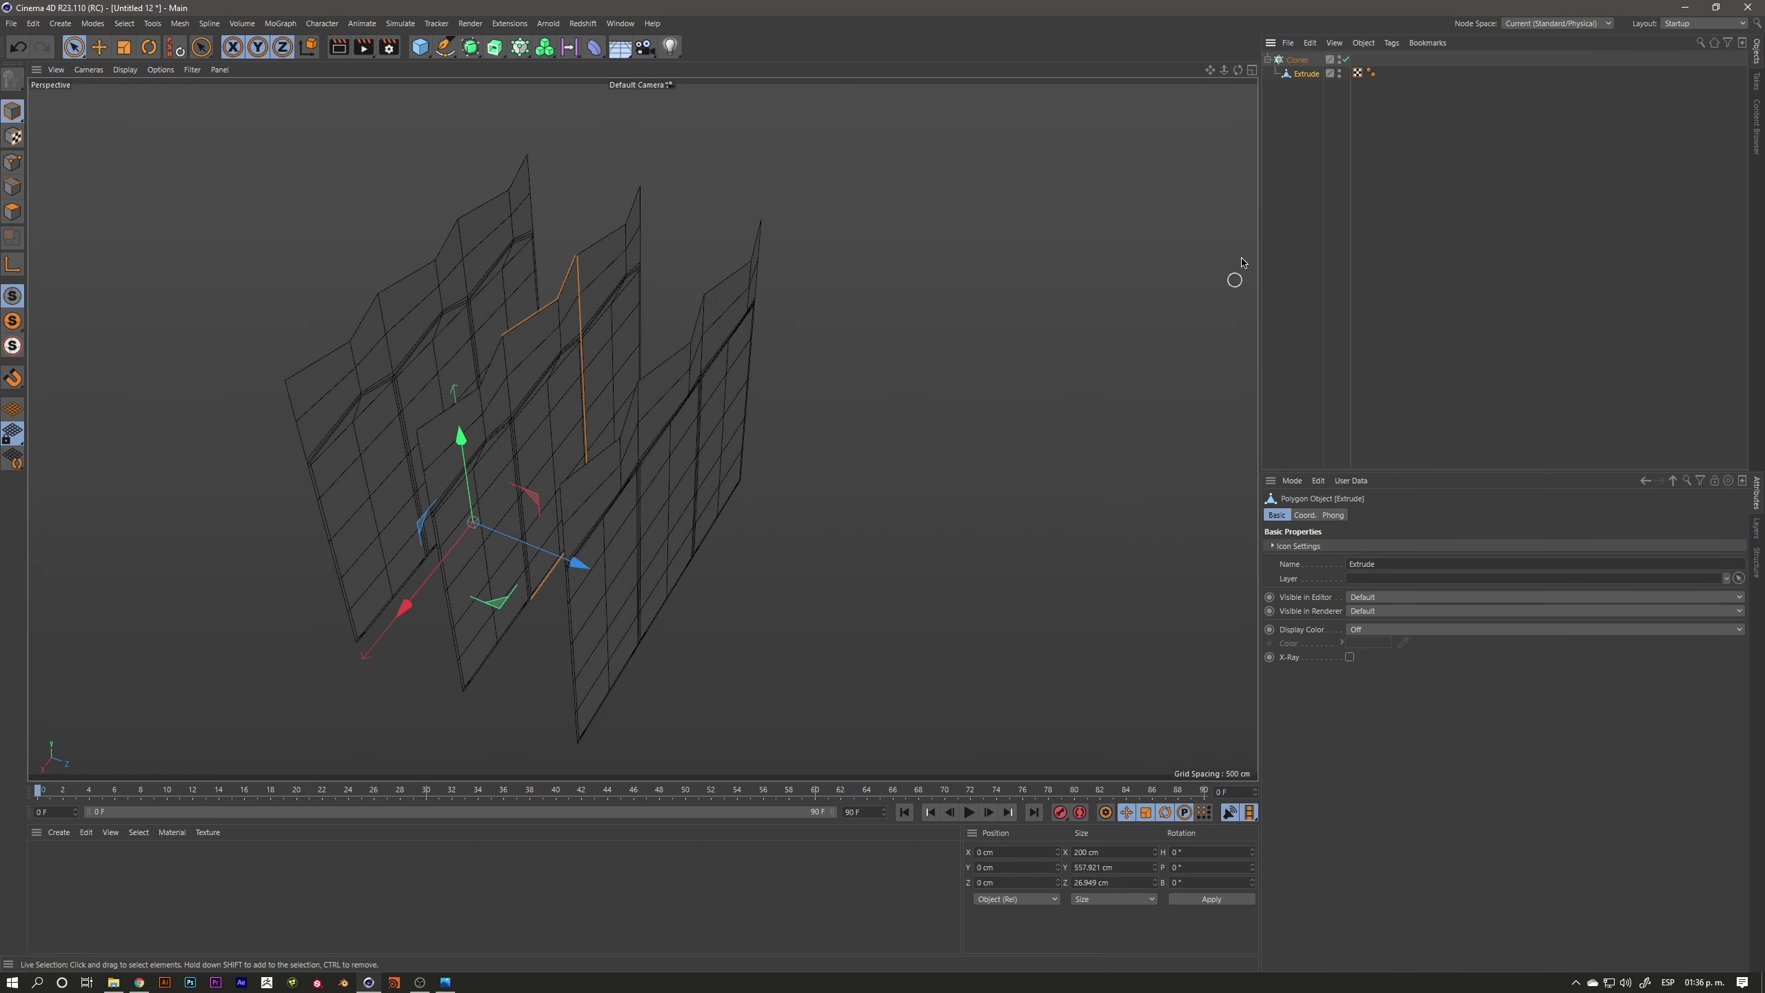
Set the Cloner to Radial mode with 0 cm radius and a count of 6
{"action": "left_click", "coordinate": [1313, 61]}
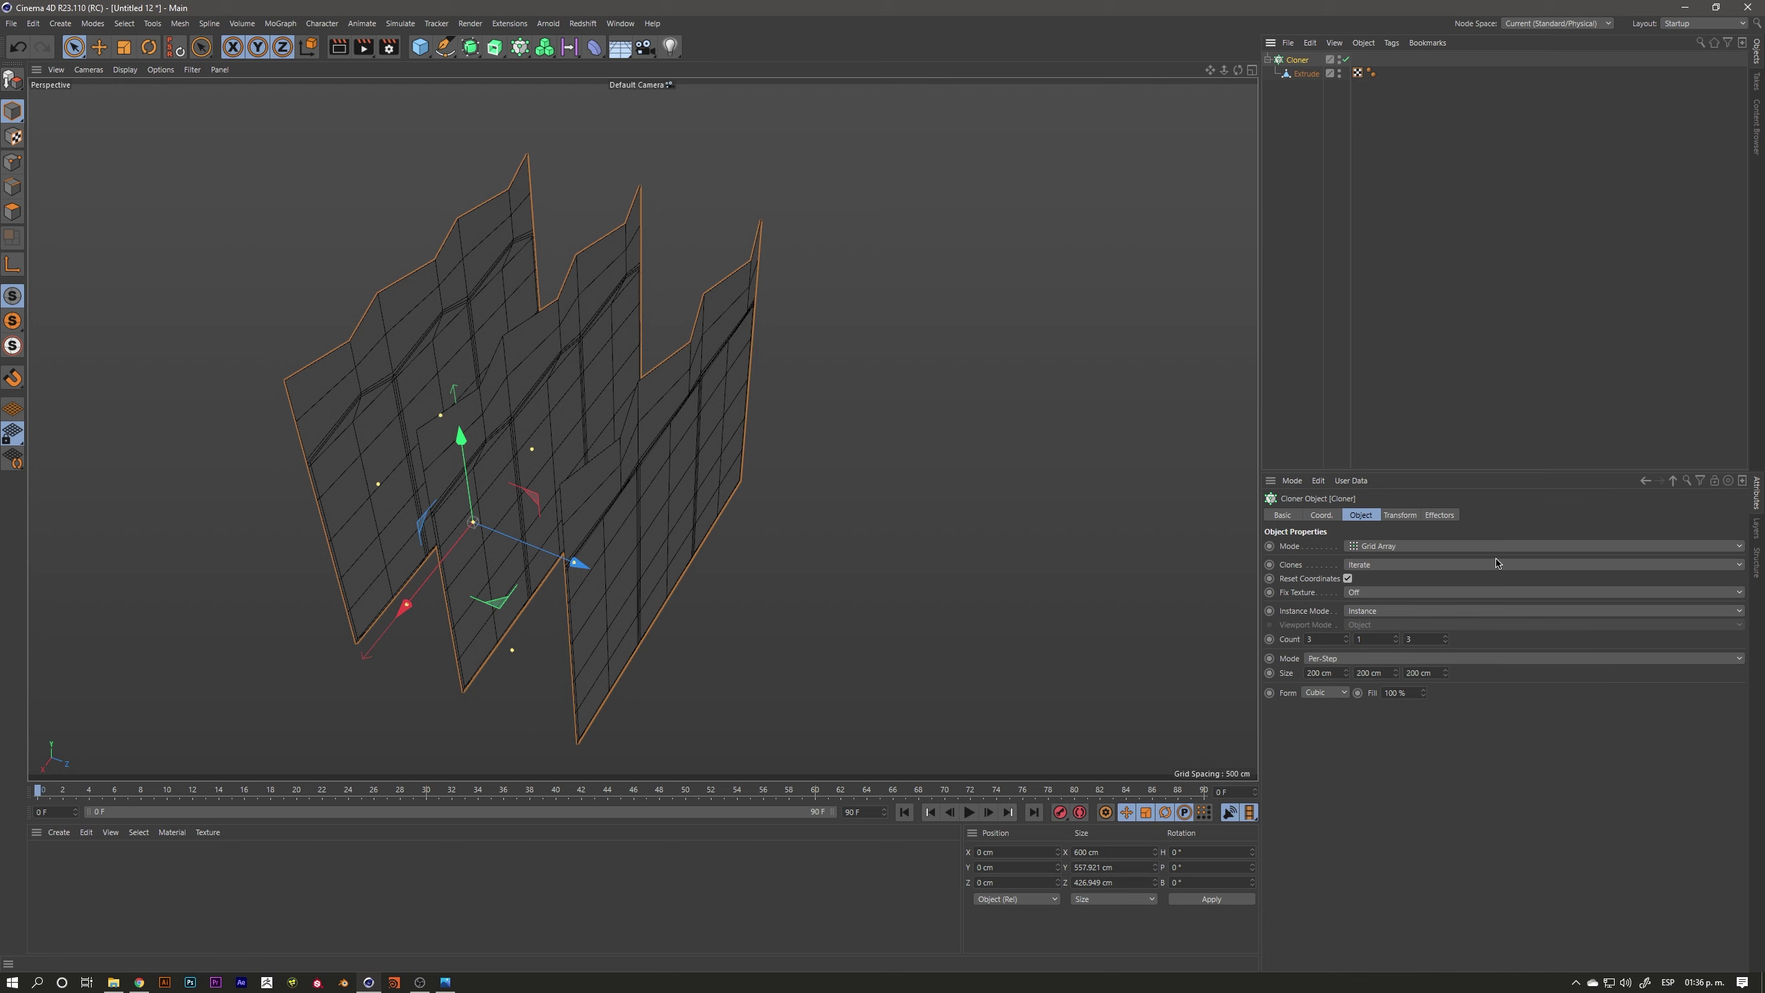
{"action": "left_click", "coordinate": [1393, 549]}
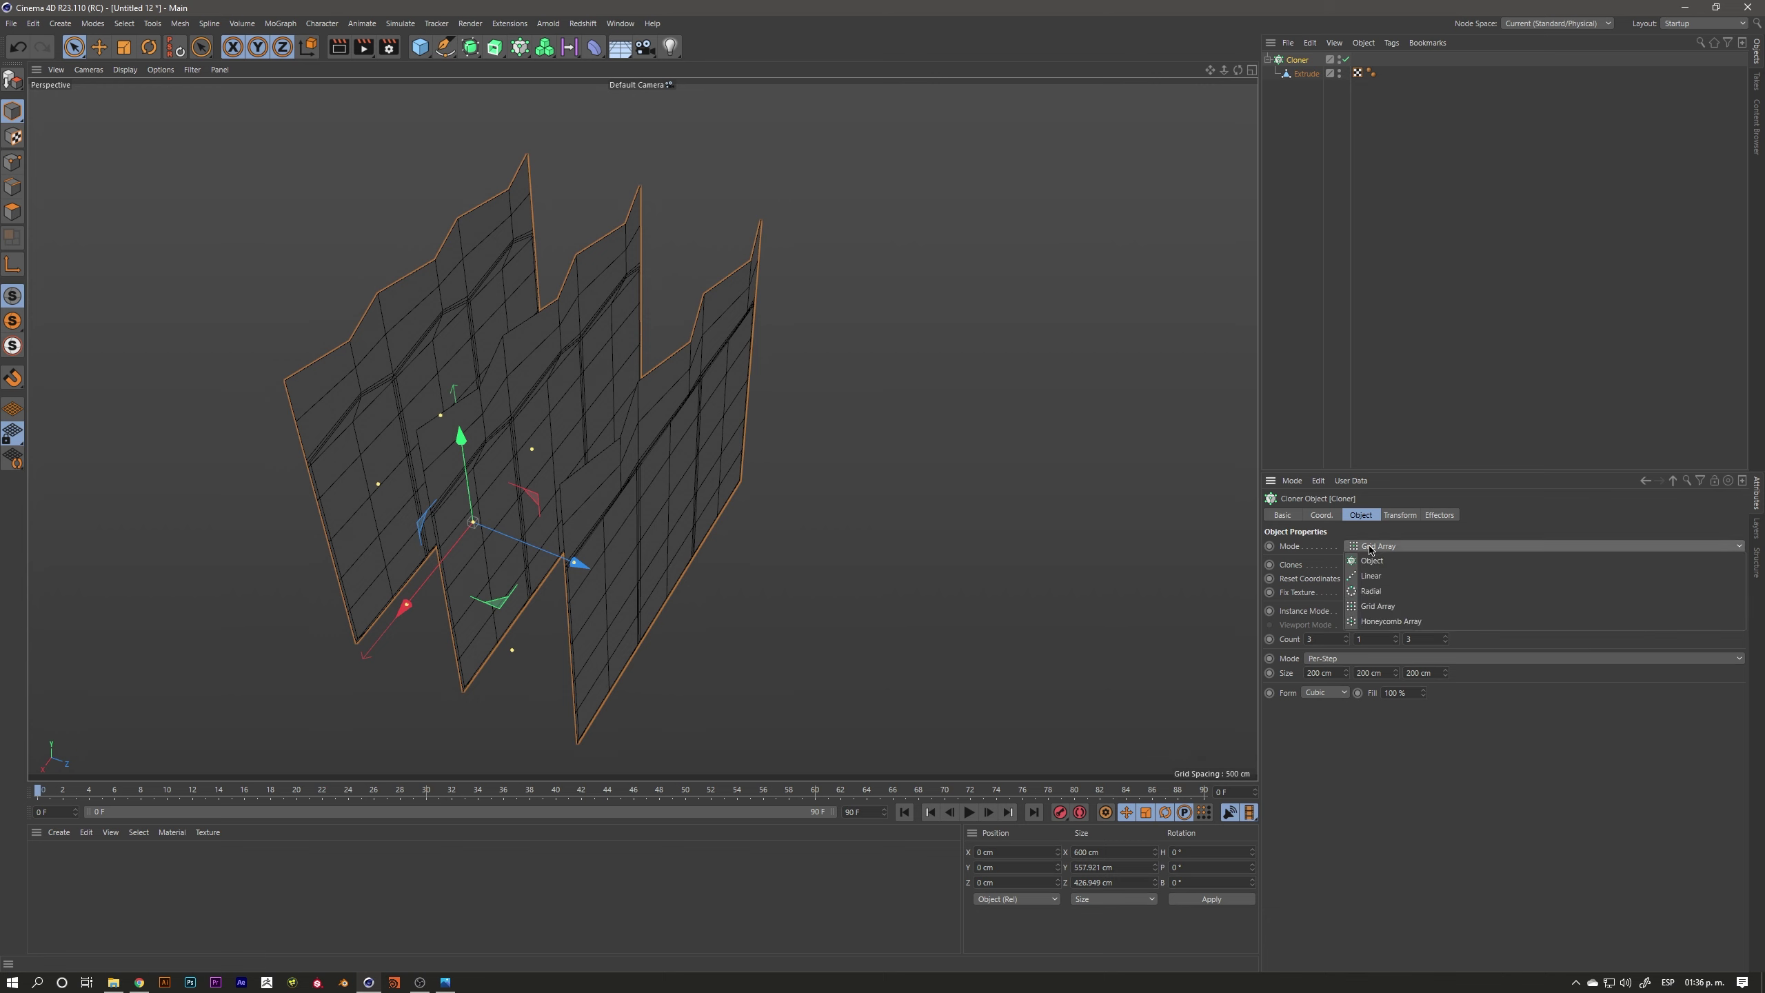
{"action": "left_click", "coordinate": [1377, 592]}
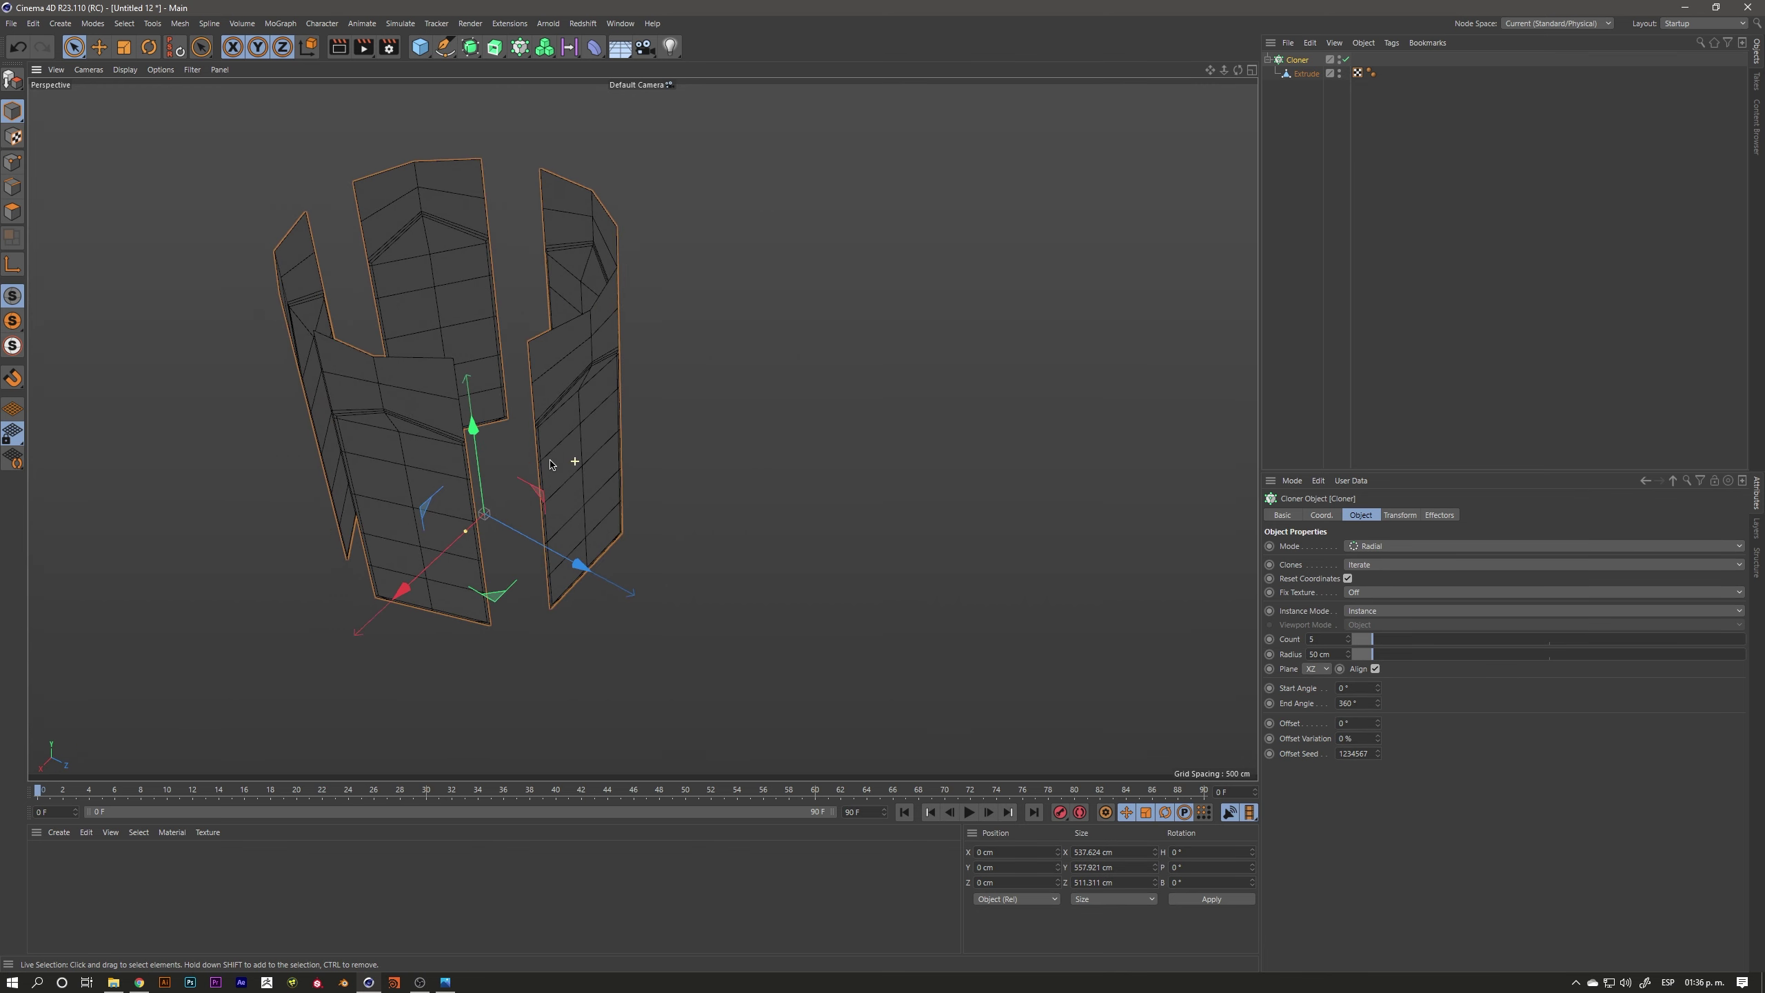
{"action": "left_click_drag", "start_coordinate": [1360, 659], "coordinate": [1320, 657]}
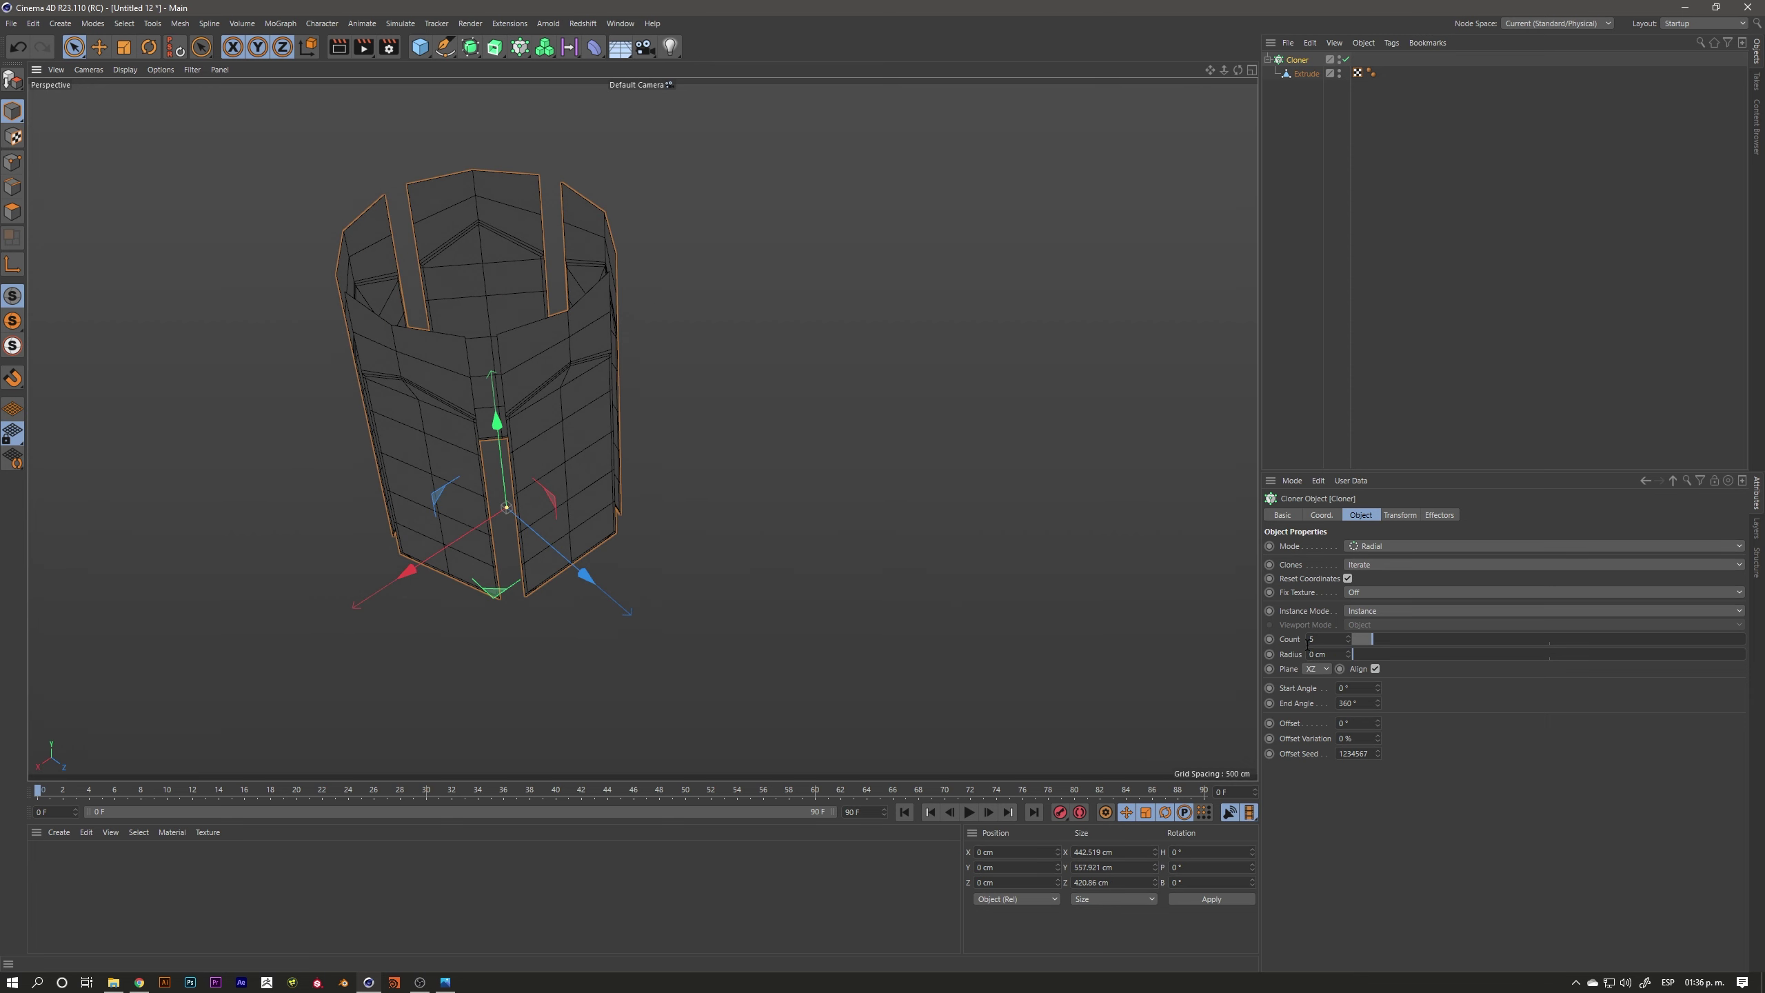
{"action": "scroll", "coordinate": [1320, 639], "scroll_direction": "up", "scroll_amount": 1}
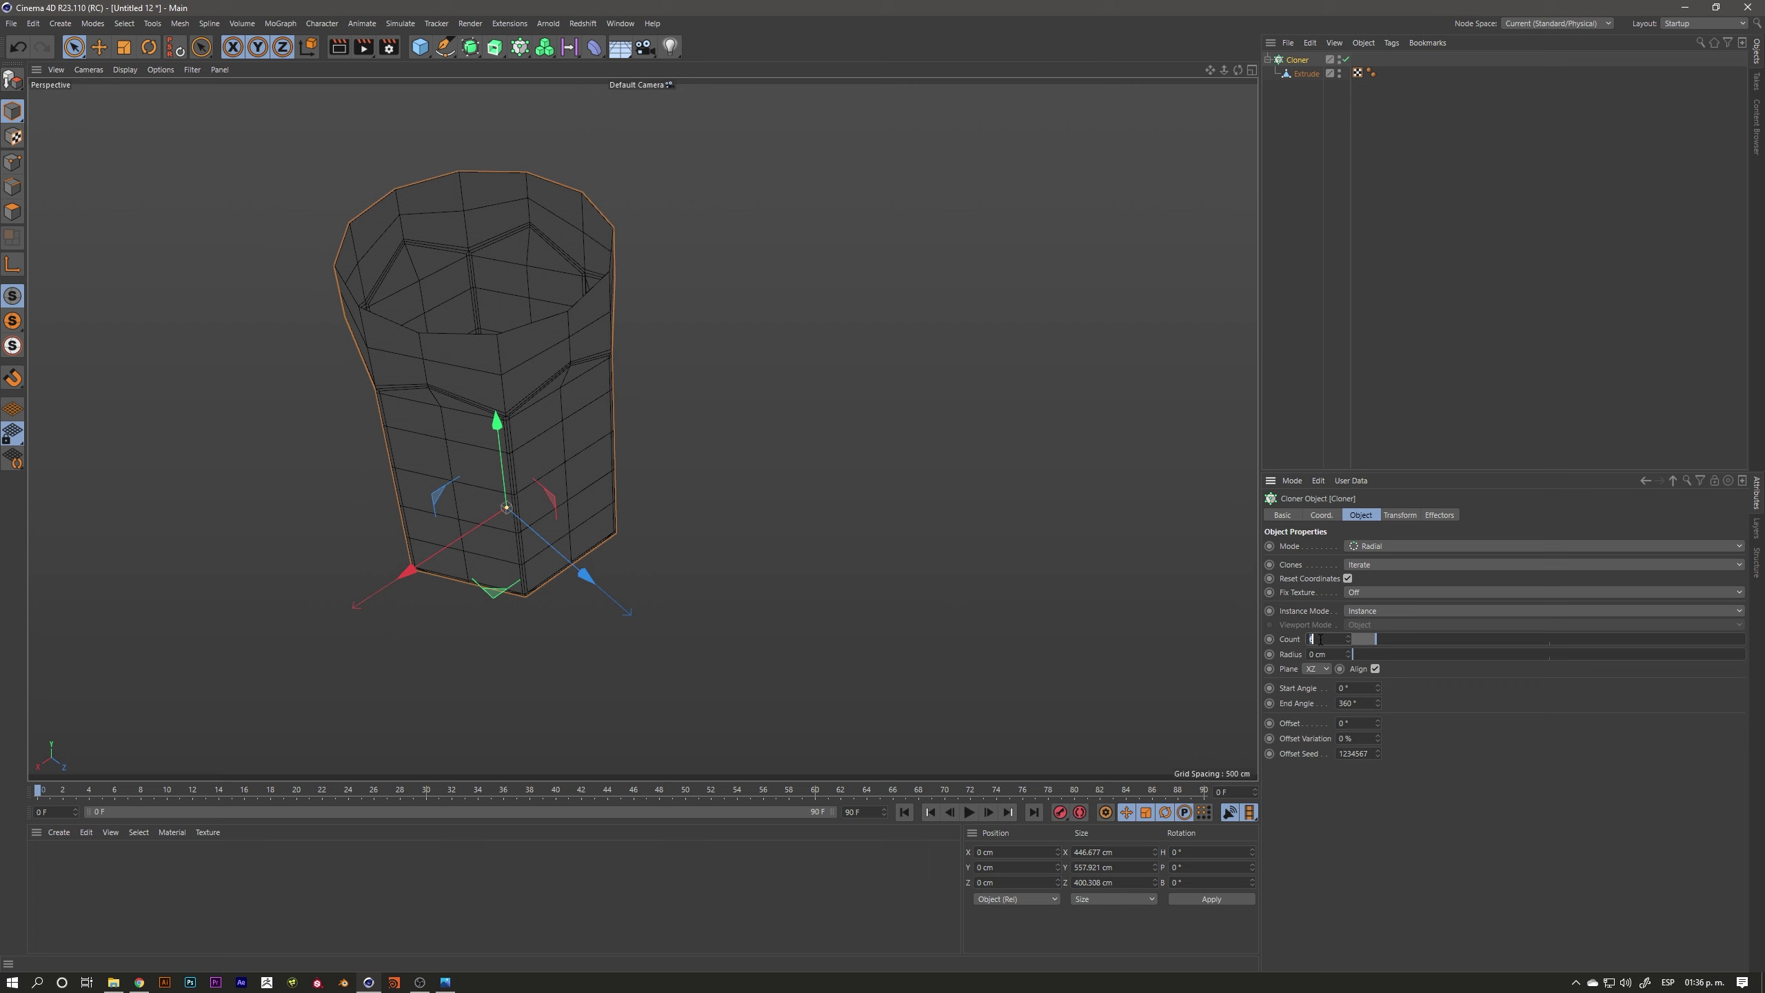
{"action": "mouse_move", "coordinate": [642, 422]}
{"action": "left_mouse_down", "text": "alt"}
{"action": "mouse_move", "coordinate": [431, 327]}
{"action": "mouse_move", "coordinate": [814, 293]}
{"action": "mouse_move", "coordinate": [670, 449]}
{"action": "mouse_move", "coordinate": [425, 482]}
{"action": "mouse_move", "coordinate": [678, 552]}
{"action": "mouse_move", "coordinate": [630, 492]}
{"action": "mouse_move", "coordinate": [445, 437]}
{"action": "mouse_move", "coordinate": [539, 434]}
{"action": "mouse_move", "coordinate": [599, 384]}
{"action": "mouse_move", "coordinate": [531, 386]}
{"action": "mouse_move", "coordinate": [506, 426]}
{"action": "mouse_move", "coordinate": [514, 452]}
{"action": "left_mouse_up", "text": "alt"}
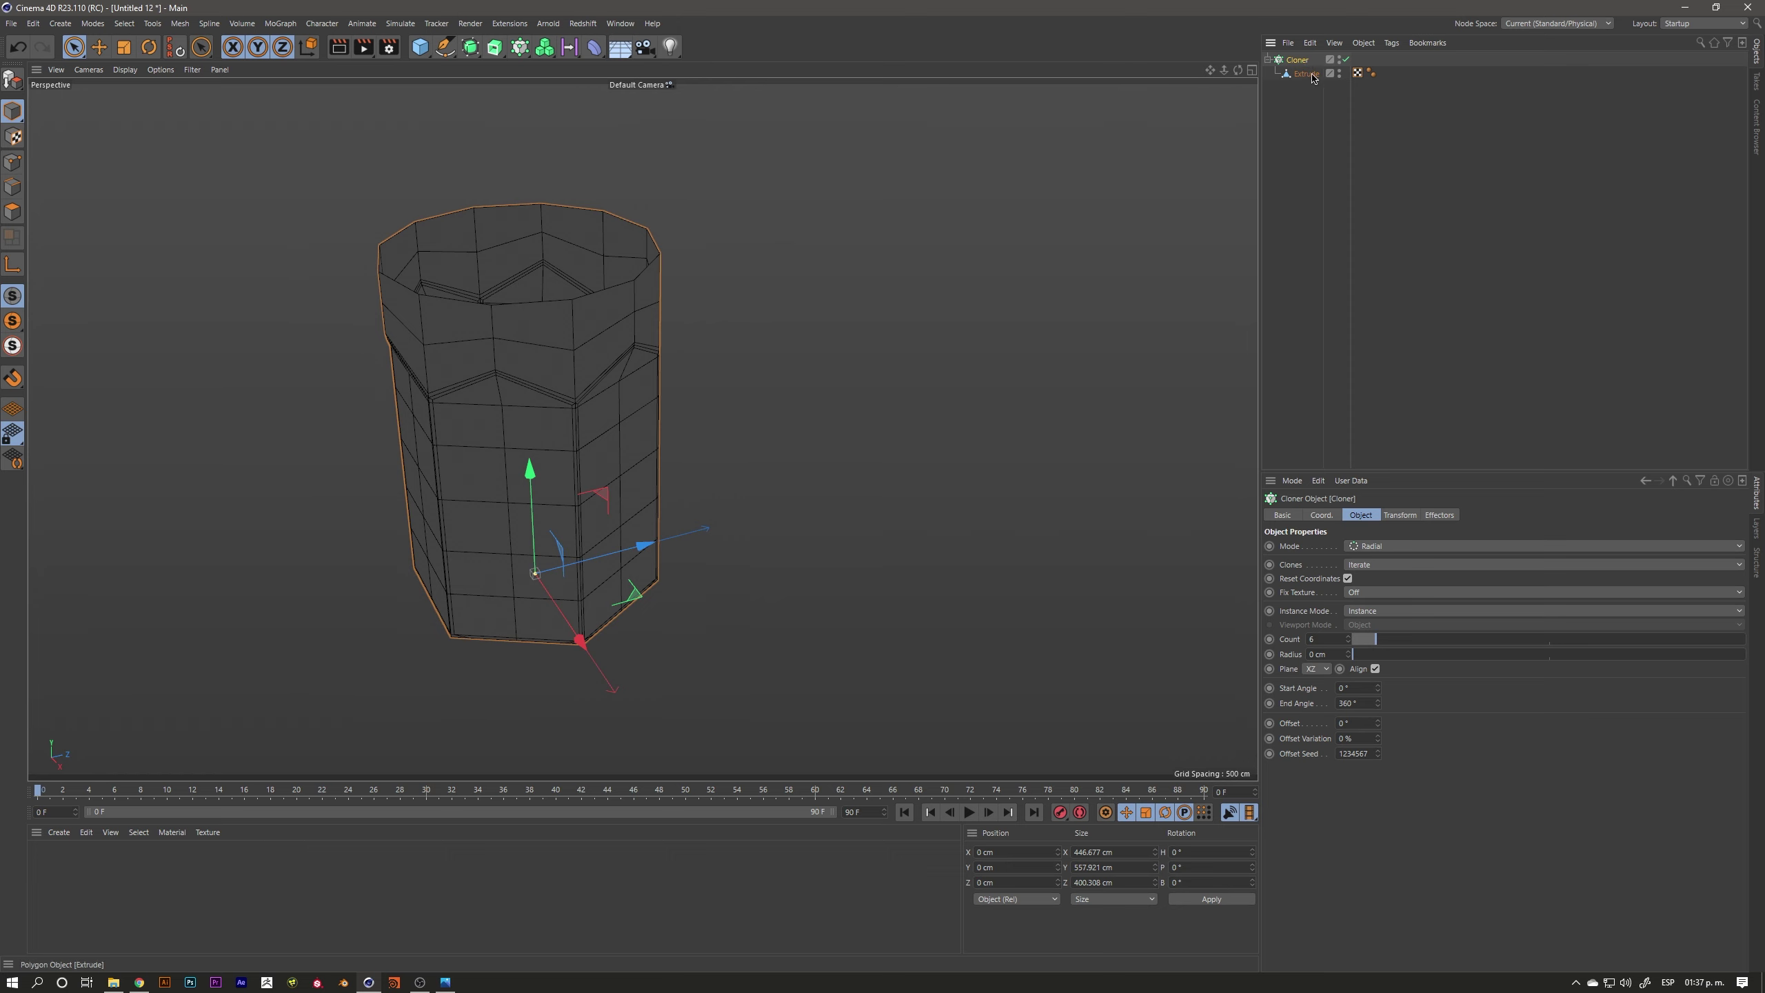
Make the Cloner editable and merge Extrude copies 0–5 with Connect Objects + Delete
{"action": "key", "text": "c"}
{"action": "left_click", "coordinate": [1269, 60]}
{"action": "left_click_drag", "start_coordinate": [1305, 169], "coordinate": [1320, 78]}
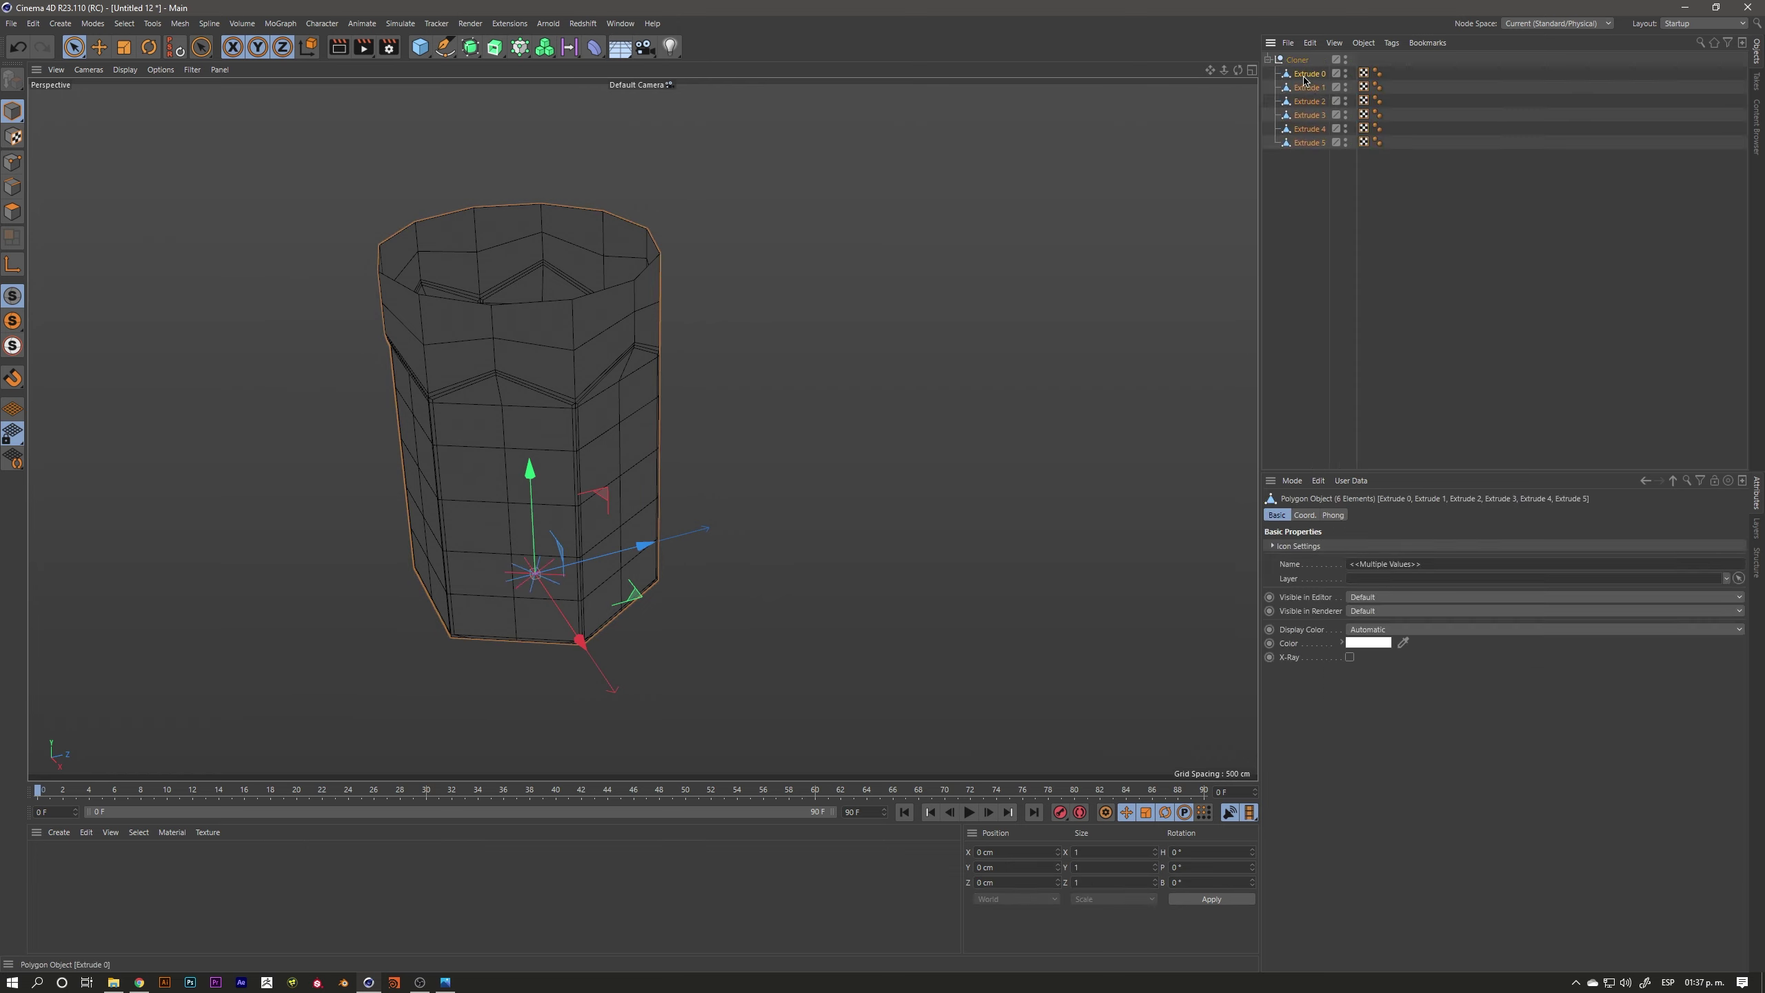
{"action": "right_click", "coordinate": [1305, 80]}
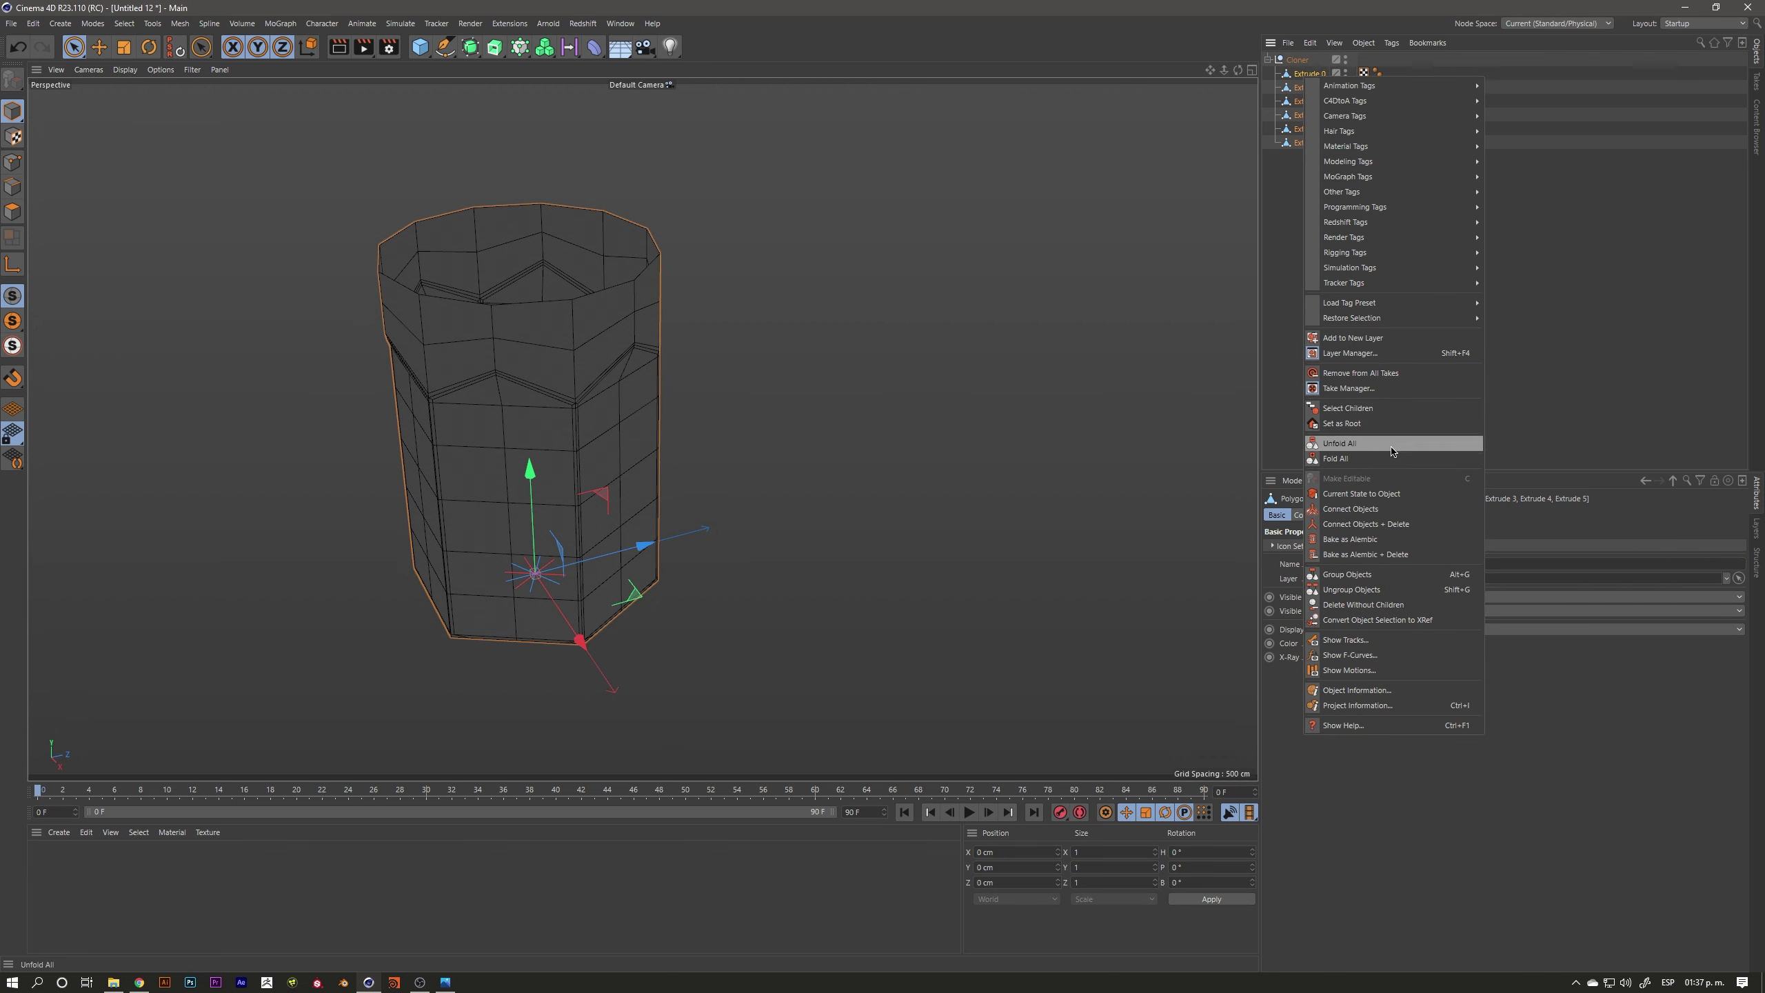
{"action": "left_click", "coordinate": [1402, 525]}
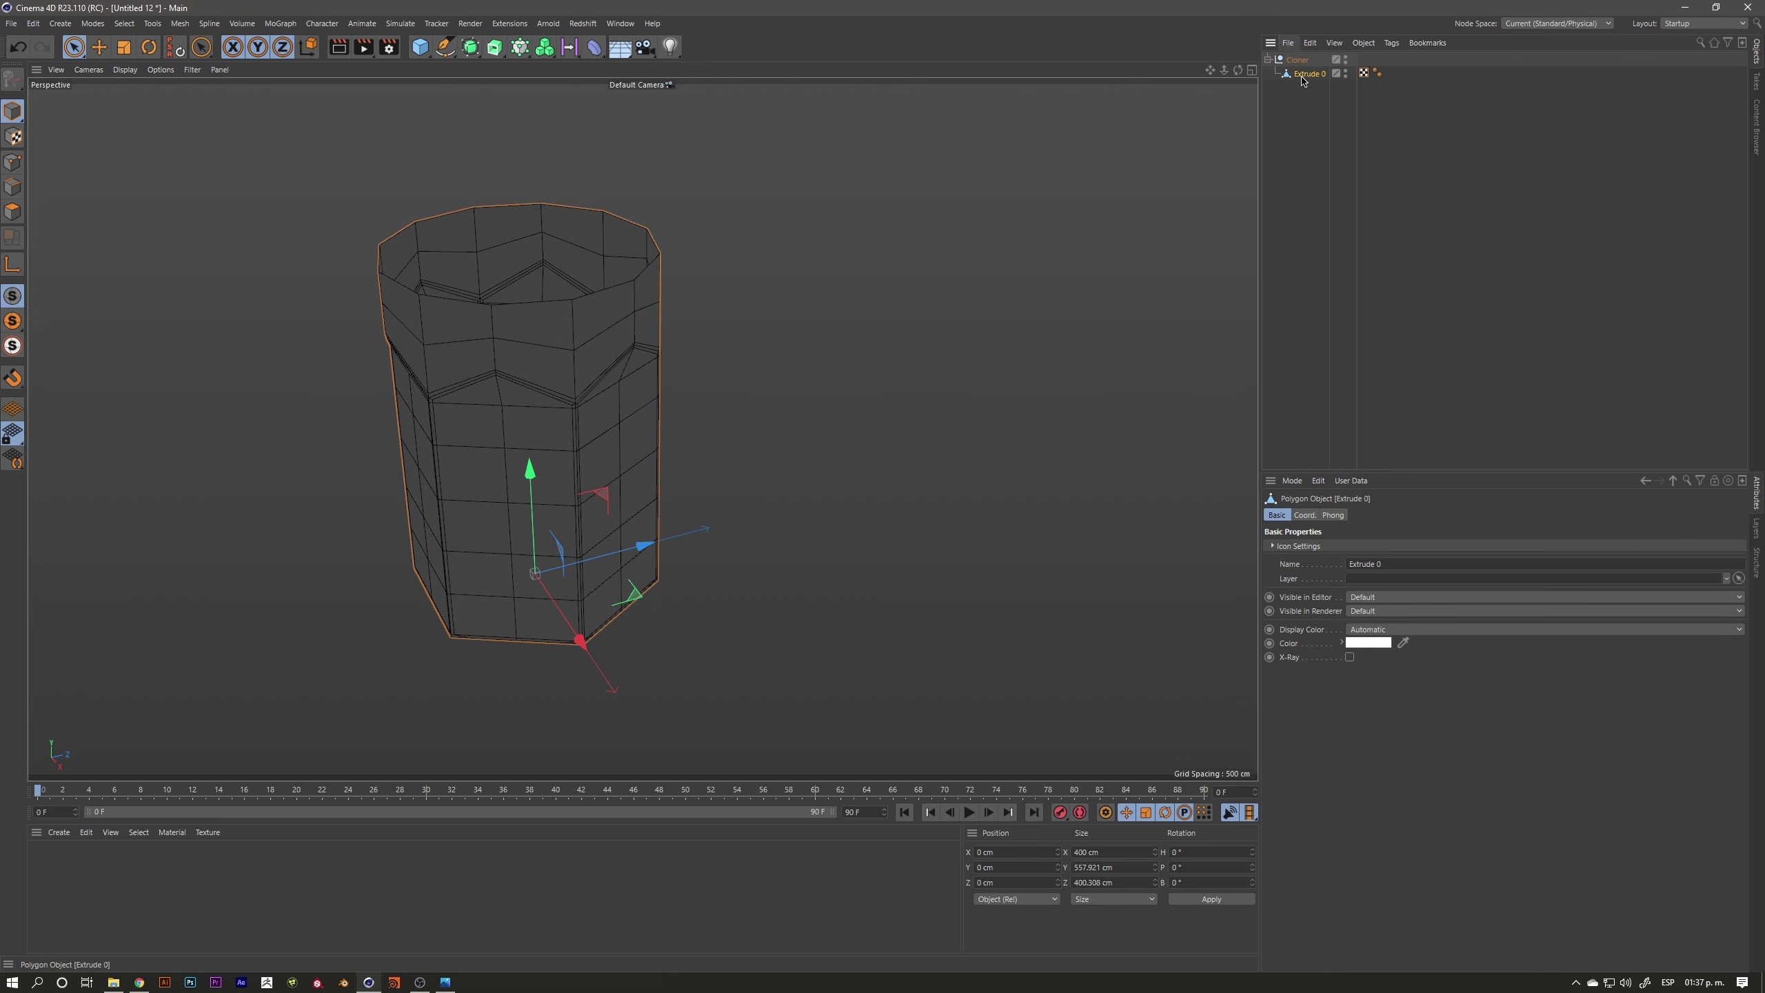
Move Extrude 0 out of the Cloner, delete the Cloner, and enter Points mode
{"action": "left_click_drag", "start_coordinate": [1297, 73], "coordinate": [1297, 58]}
{"action": "key", "text": "Delete"}
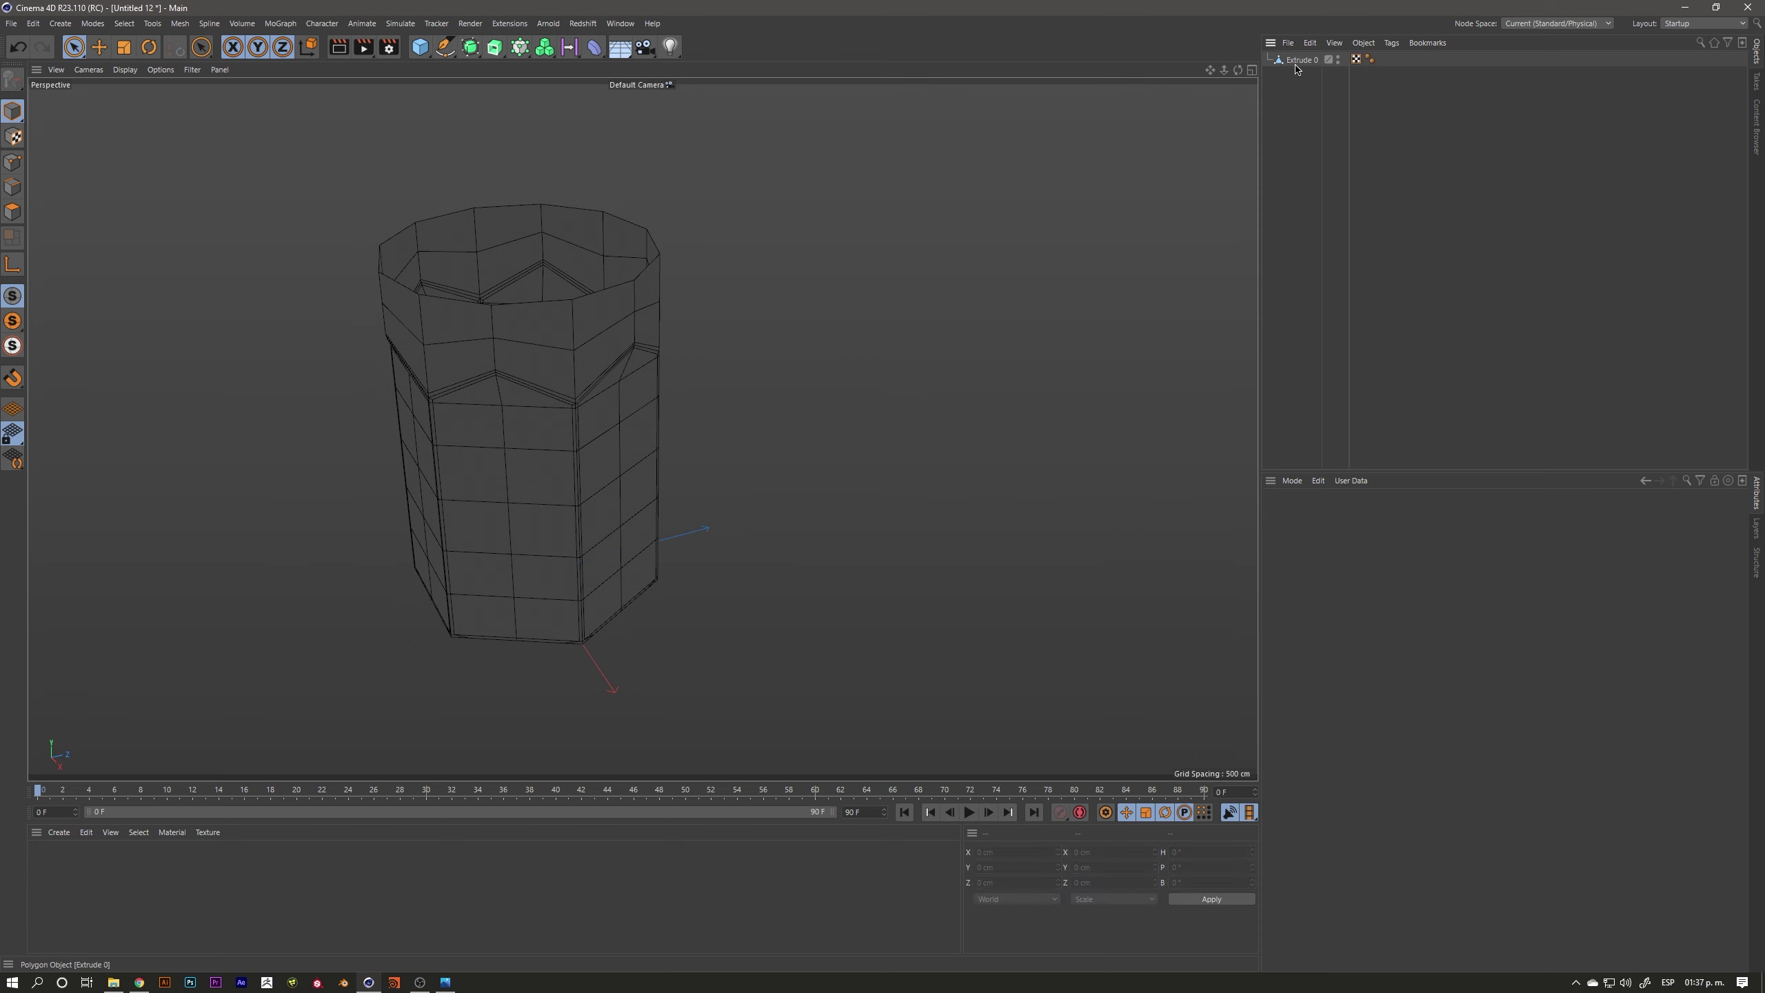
{"action": "left_click", "coordinate": [1301, 60]}
{"action": "left_click", "coordinate": [13, 162]}
{"action": "scroll", "coordinate": [576, 296], "scroll_direction": "up", "scroll_amount": 2}
{"action": "scroll", "coordinate": [703, 307], "scroll_direction": "up", "scroll_amount": 2}
{"action": "mouse_move", "coordinate": [704, 307]}
{"action": "left_mouse_down", "text": "alt"}
{"action": "mouse_move", "coordinate": [638, 315]}
{"action": "mouse_move", "coordinate": [664, 323]}
{"action": "mouse_move", "coordinate": [642, 332]}
{"action": "left_mouse_up", "text": "alt"}
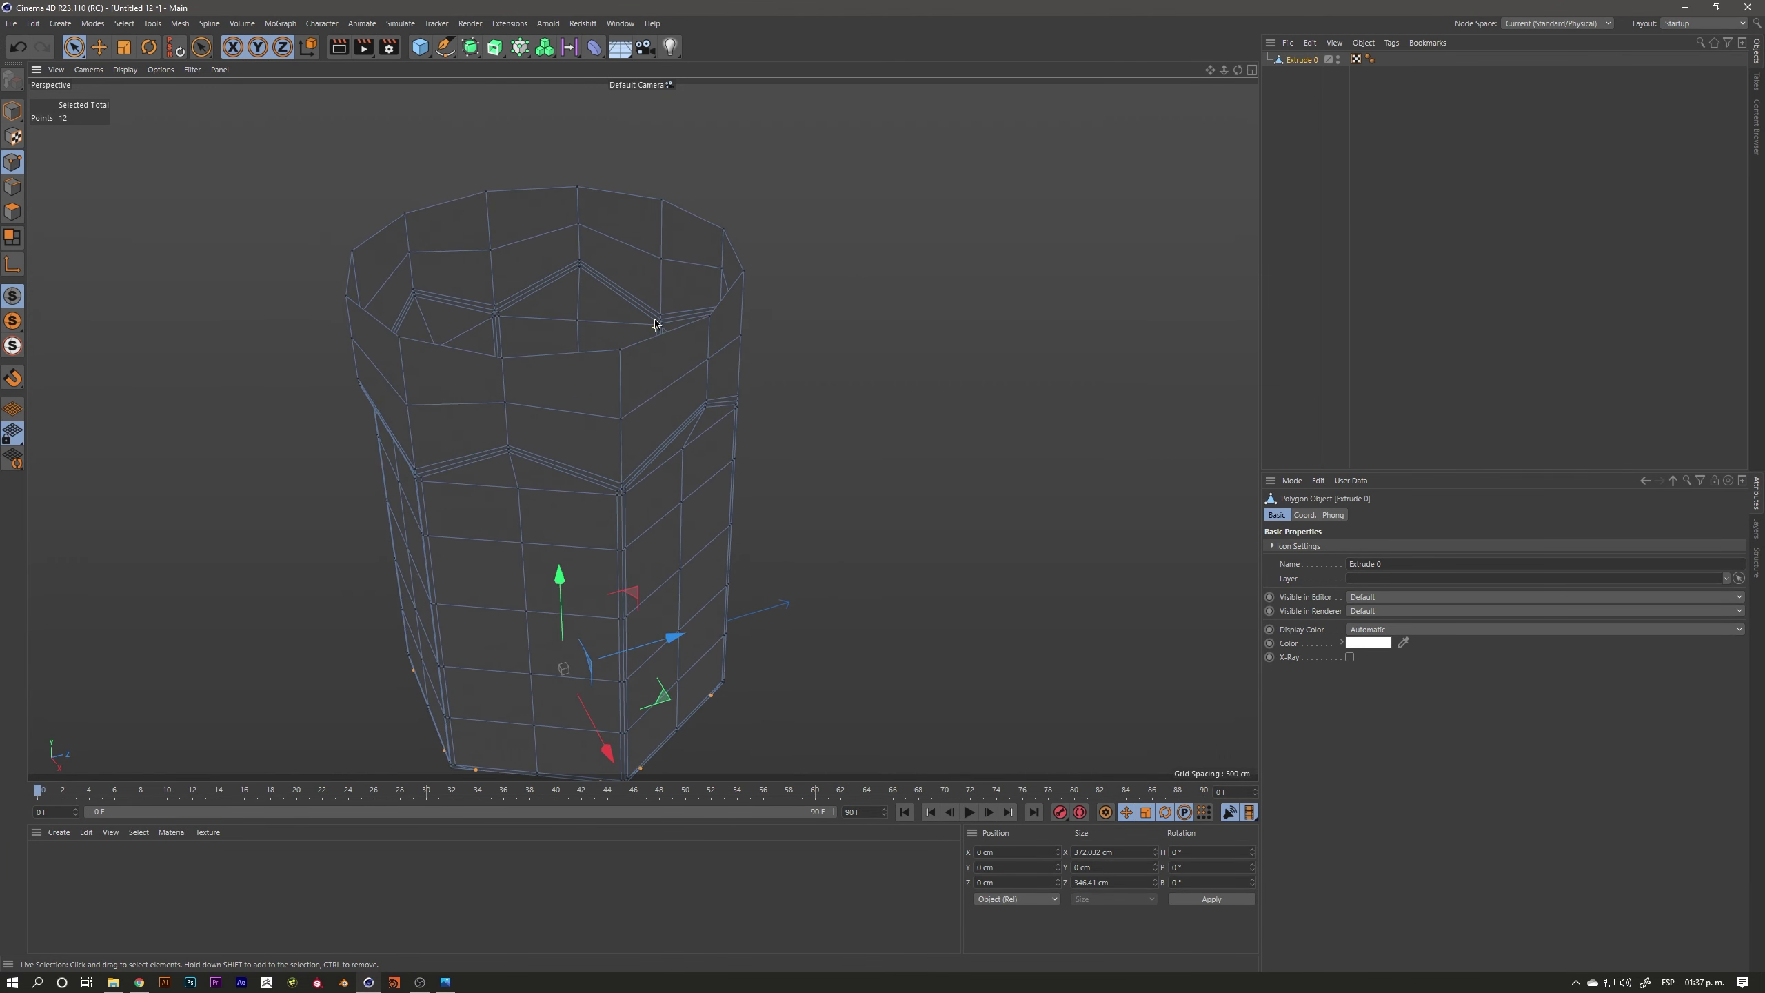
Try moving a single rim point along X, then undo the move
{"action": "left_click", "coordinate": [618, 342]}
{"action": "mouse_move", "coordinate": [663, 387]}
{"action": "left_mouse_down"}
{"action": "mouse_move", "coordinate": [701, 437]}
{"action": "mouse_move", "coordinate": [582, 382]}
{"action": "mouse_move", "coordinate": [737, 293]}
{"action": "mouse_move", "coordinate": [619, 296]}
{"action": "left_mouse_up"}
{"action": "scroll", "coordinate": [740, 287], "scroll_direction": "up", "scroll_amount": 3}
{"action": "scroll", "coordinate": [663, 343], "scroll_direction": "up", "scroll_amount": 3}
{"action": "scroll", "coordinate": [662, 293], "scroll_direction": "up", "scroll_amount": 3}
{"action": "key", "text": "ctrl+z"}
Undo two more trial point moves, then select all 300 mesh points with Ctrl+A
{"action": "left_click_drag", "start_coordinate": [571, 313], "coordinate": [508, 288]}
{"action": "left_click", "coordinate": [611, 491]}
{"action": "left_click_drag", "start_coordinate": [611, 491], "coordinate": [552, 482]}
{"action": "scroll", "coordinate": [704, 486], "scroll_direction": "down", "scroll_amount": 3}
{"action": "key", "text": "ctrl+z"}
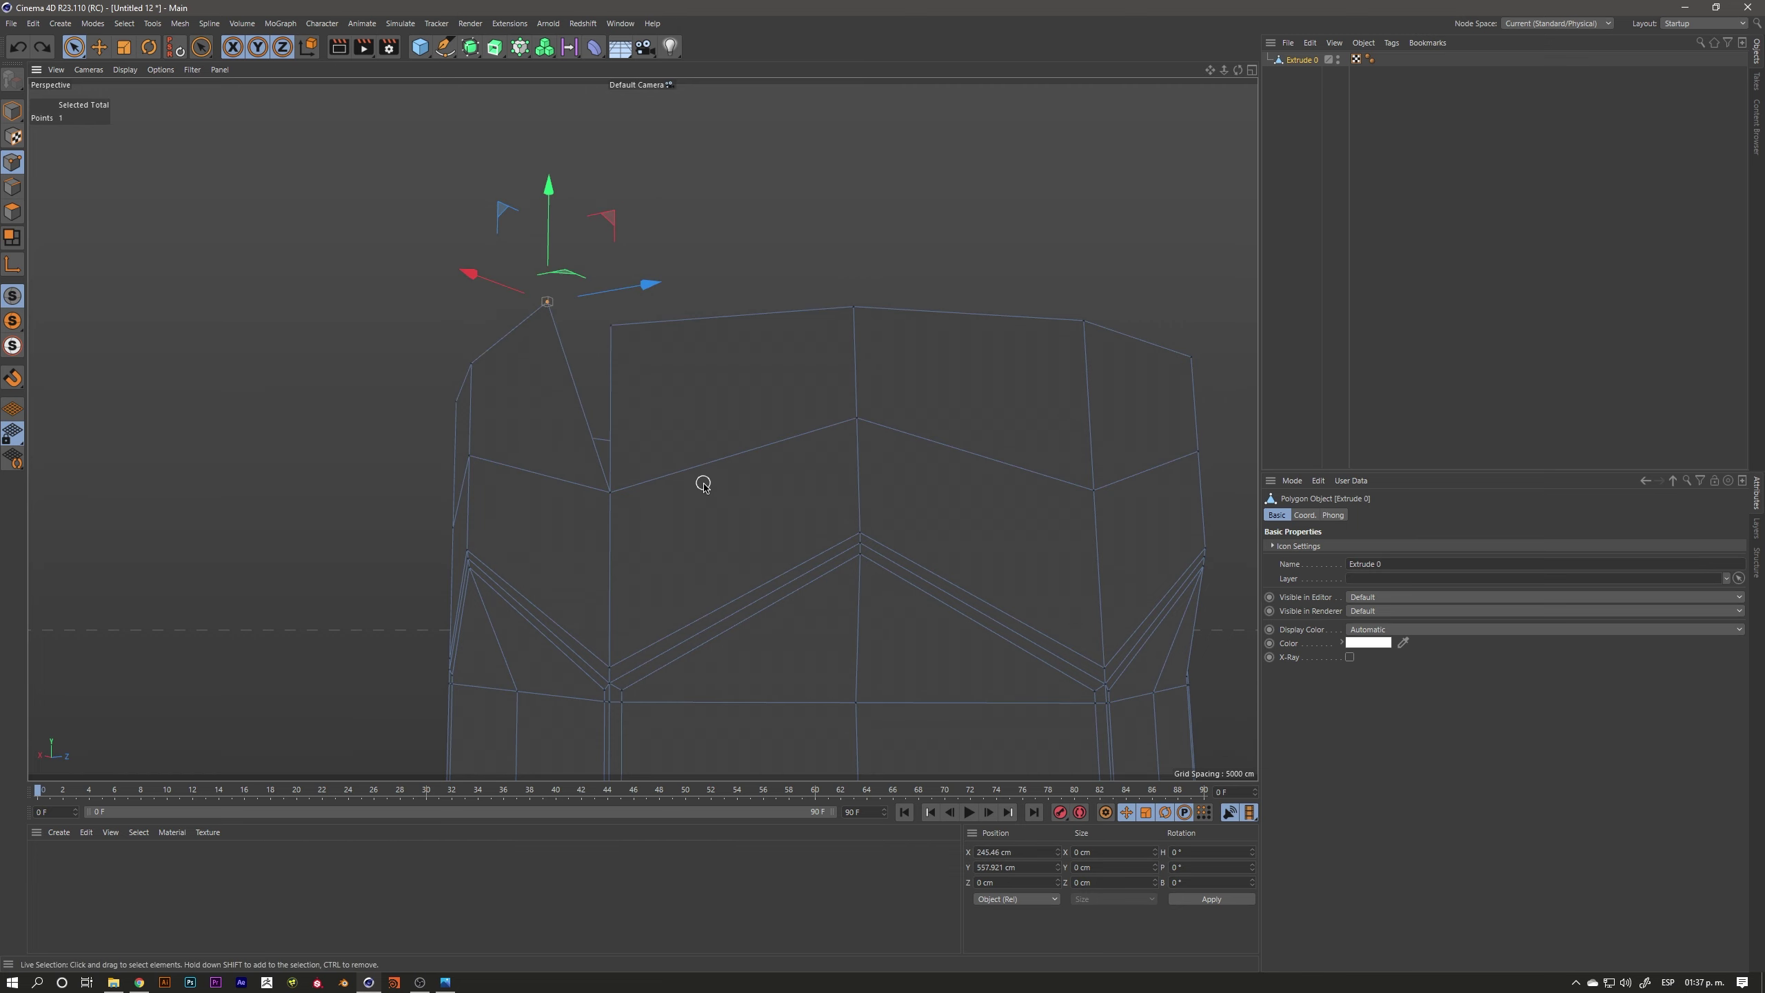
{"action": "key", "text": "ctrl+z"}
{"action": "scroll", "coordinate": [643, 438], "scroll_direction": "down", "scroll_amount": 3}
{"action": "mouse_move", "coordinate": [713, 485]}
{"action": "left_mouse_down", "text": "alt"}
{"action": "mouse_move", "coordinate": [692, 358]}
{"action": "mouse_move", "coordinate": [708, 386]}
{"action": "left_mouse_up", "text": "alt"}
{"action": "key", "text": "ctrl+a"}
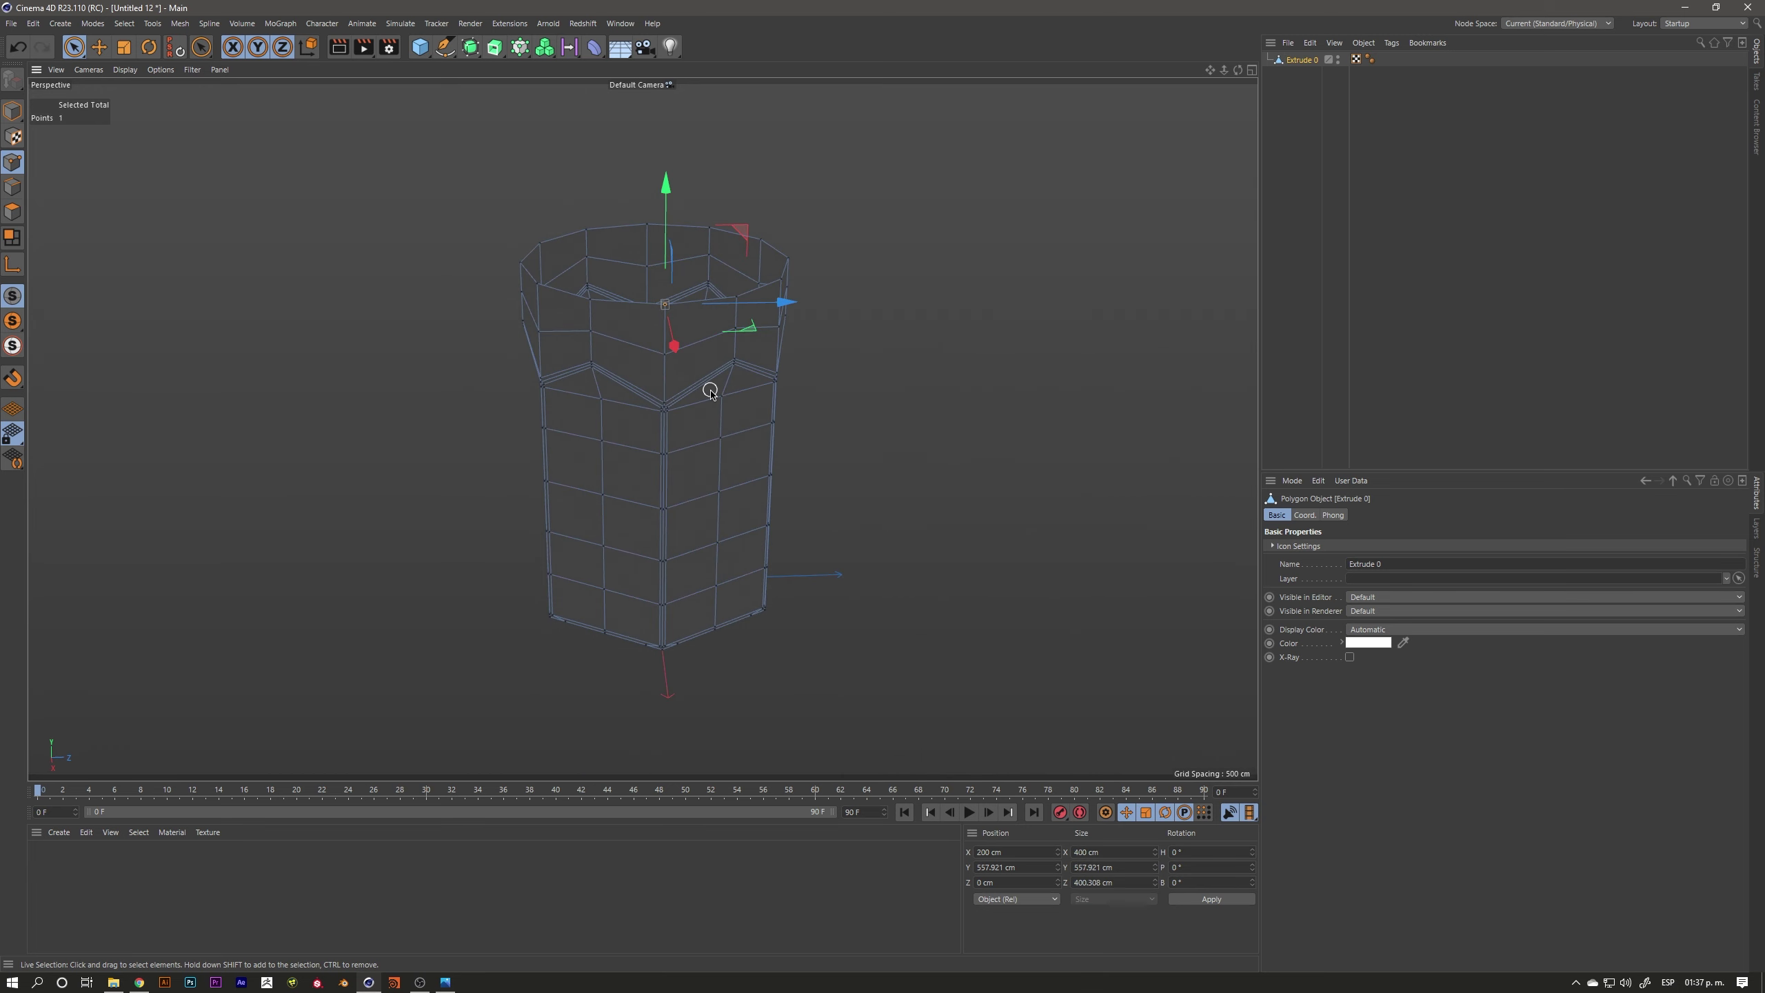
Optimize the mesh to weld seam points, confirming the count drops from 300 to 234
{"action": "right_click", "coordinate": [848, 292]}
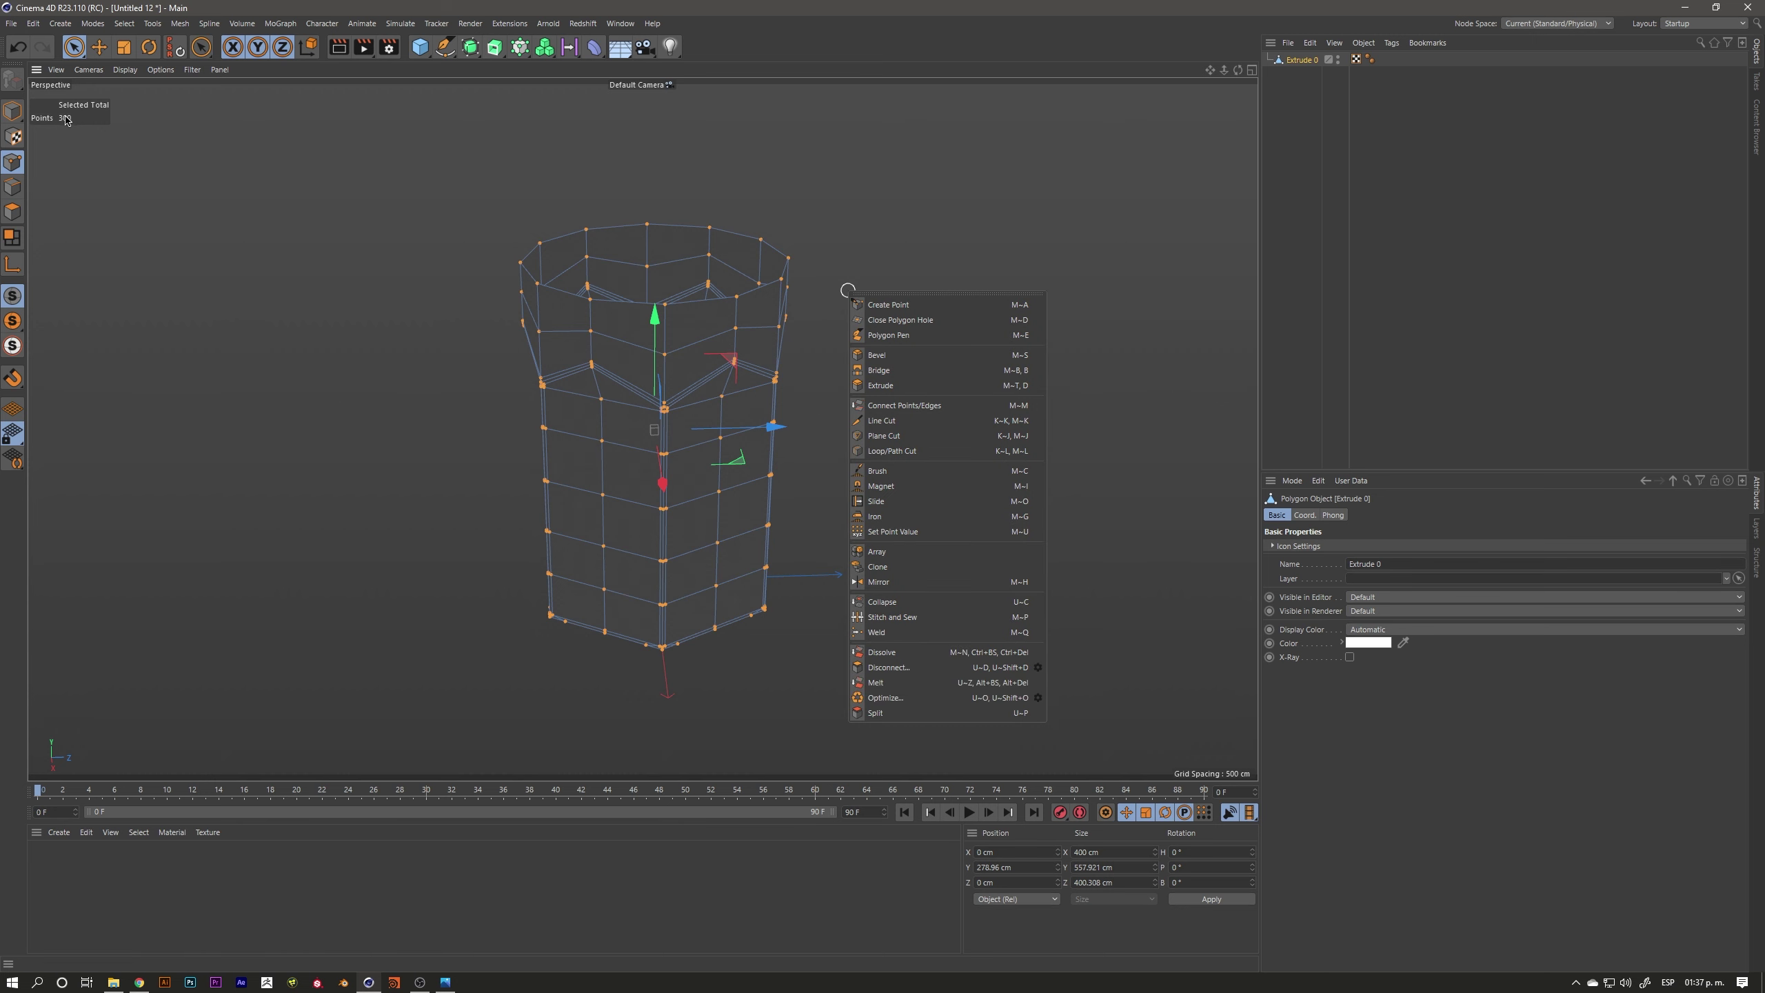
{"action": "left_click", "coordinate": [902, 697]}
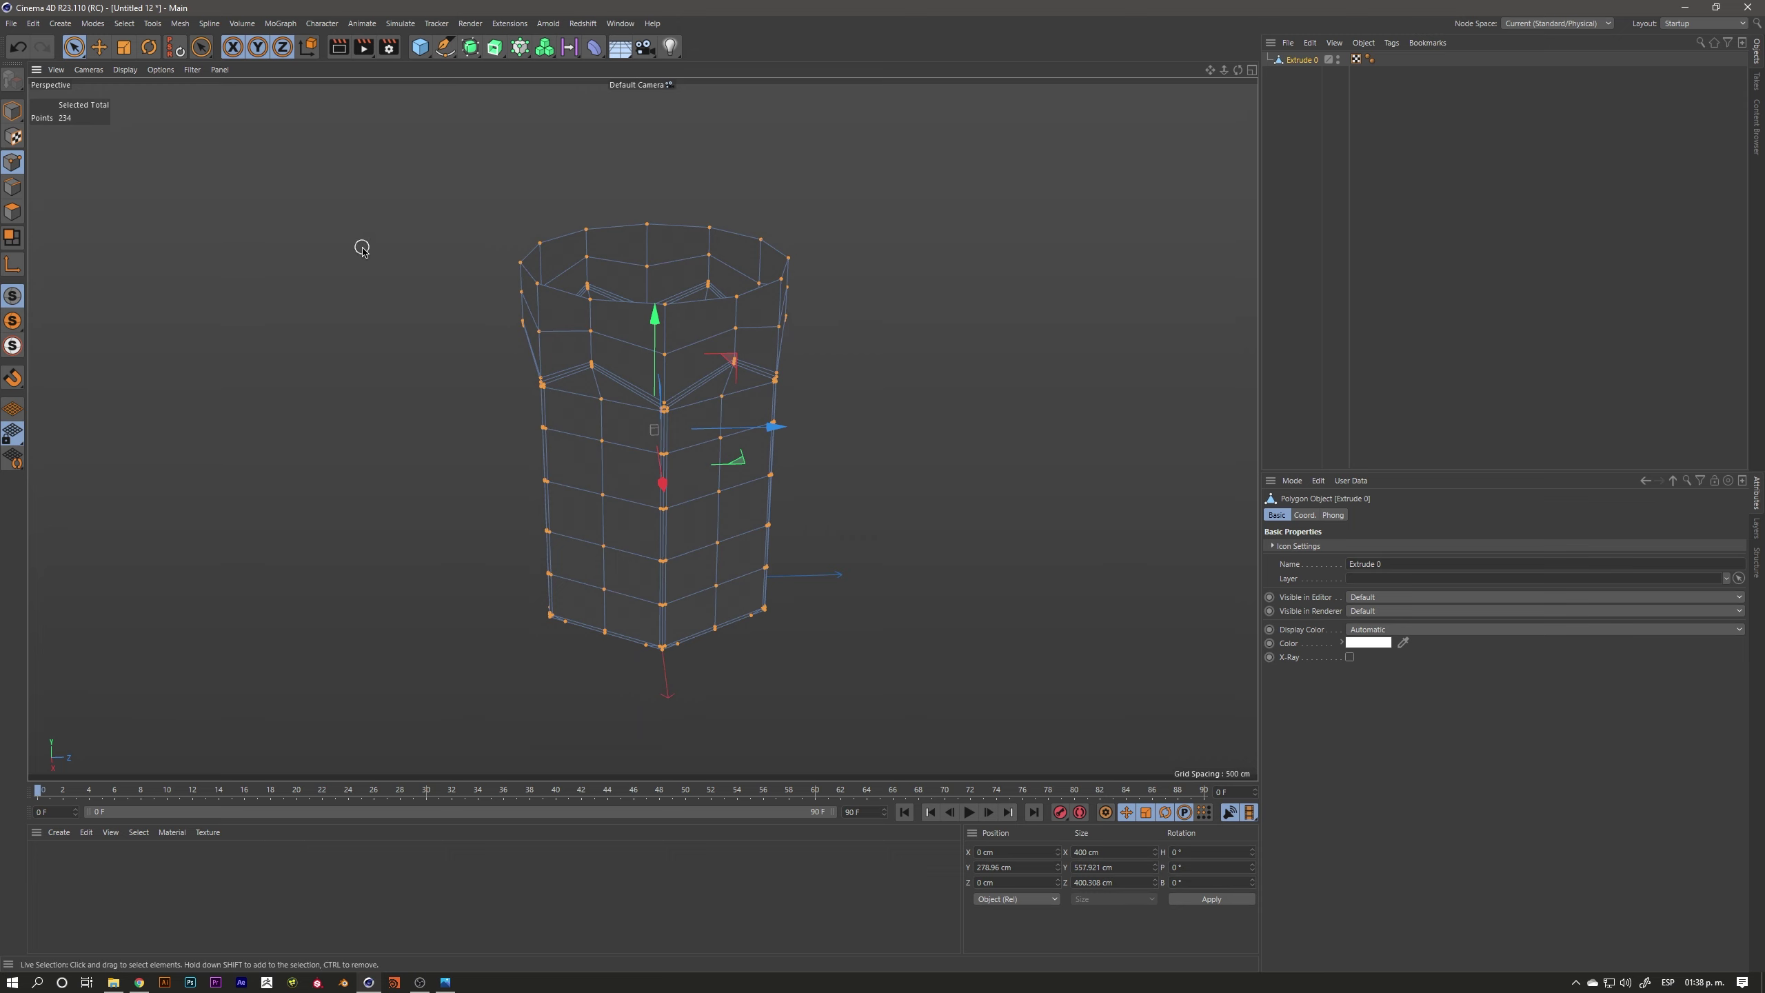
{"action": "key", "text": "shift+v"}
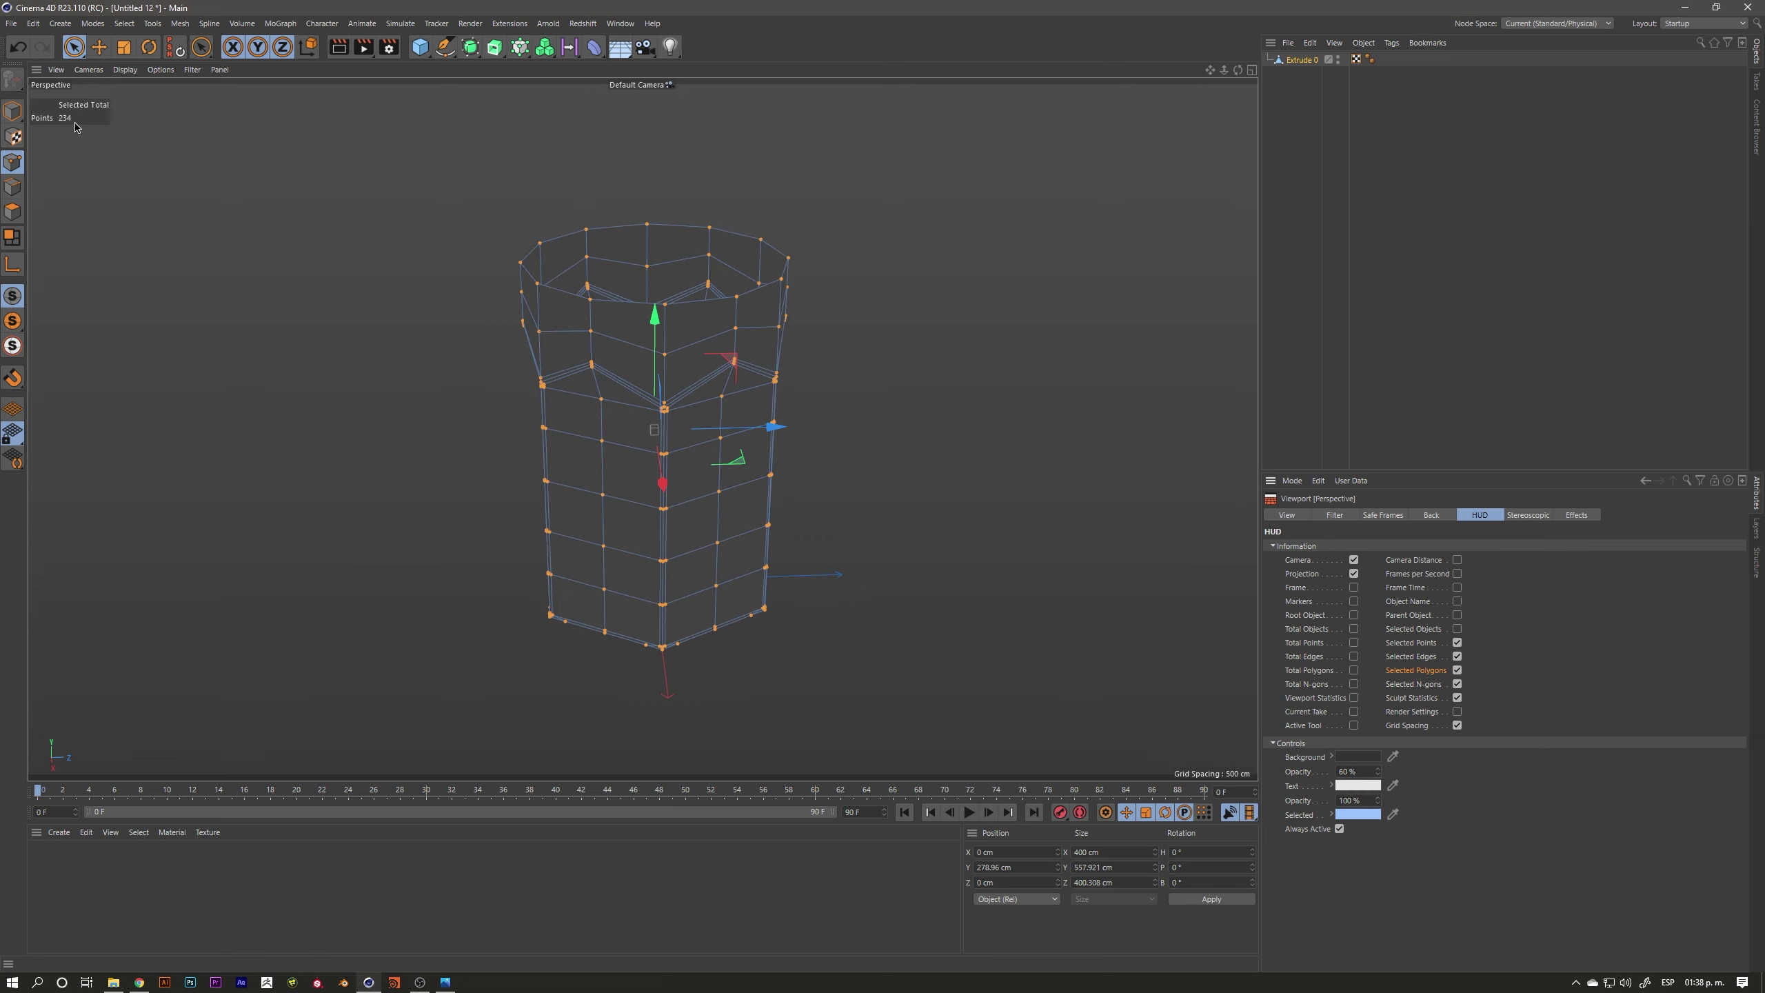
{"action": "scroll", "coordinate": [549, 295], "scroll_direction": "up", "scroll_amount": 2}
{"action": "scroll", "coordinate": [539, 286], "scroll_direction": "up", "scroll_amount": 2}
{"action": "scroll", "coordinate": [528, 279], "scroll_direction": "up", "scroll_amount": 2}
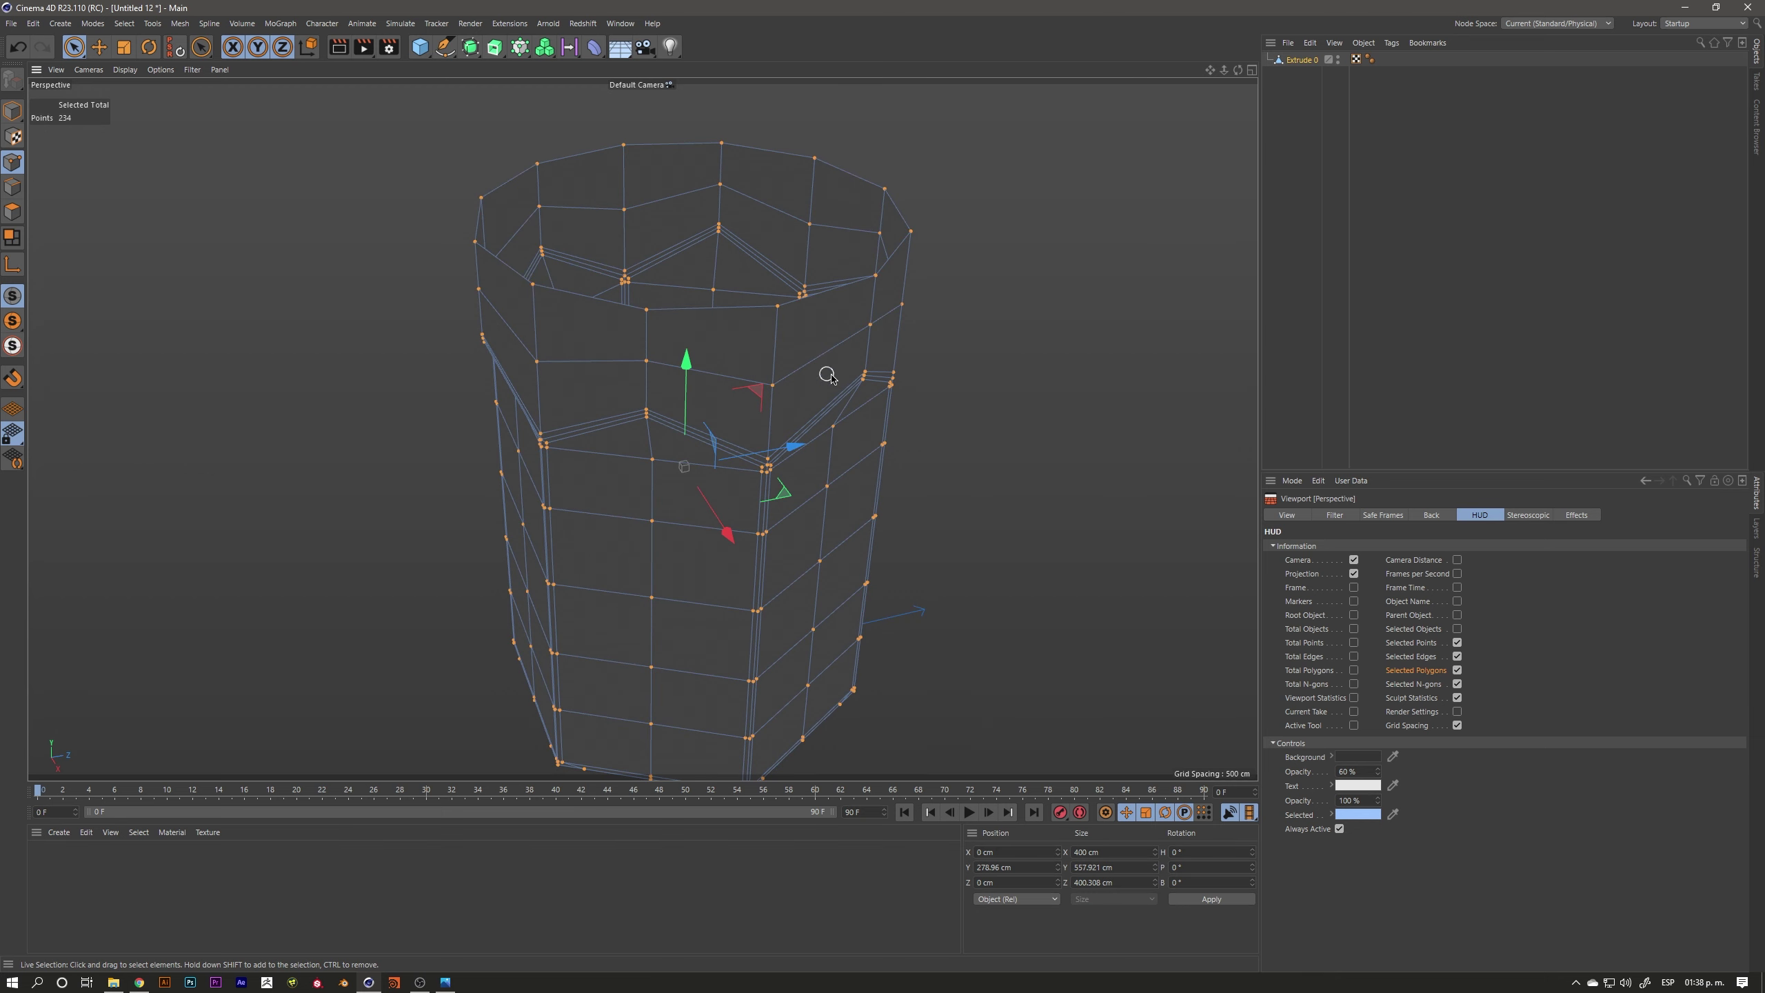
{"action": "left_click", "coordinate": [1303, 60]}
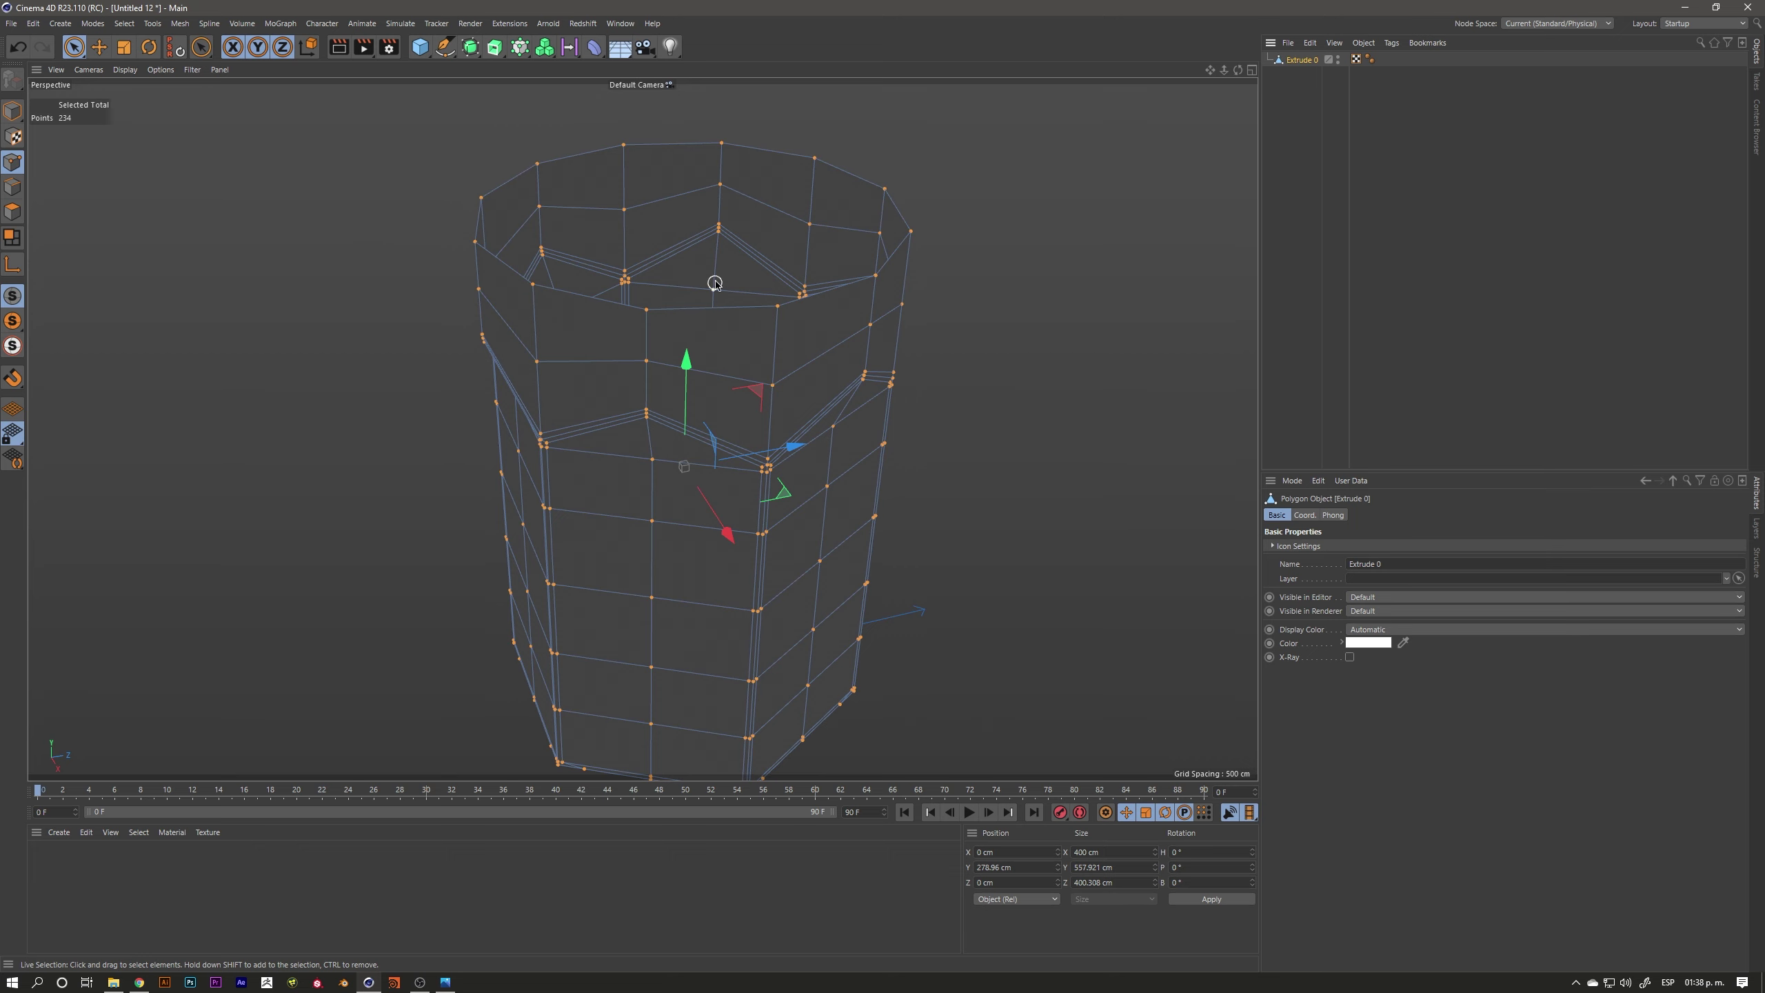
Test-move a rim point and undo it, then orbit to the mesh's bottom
{"action": "left_click", "coordinate": [780, 315]}
{"action": "left_click_drag", "start_coordinate": [780, 315], "coordinate": [818, 369]}
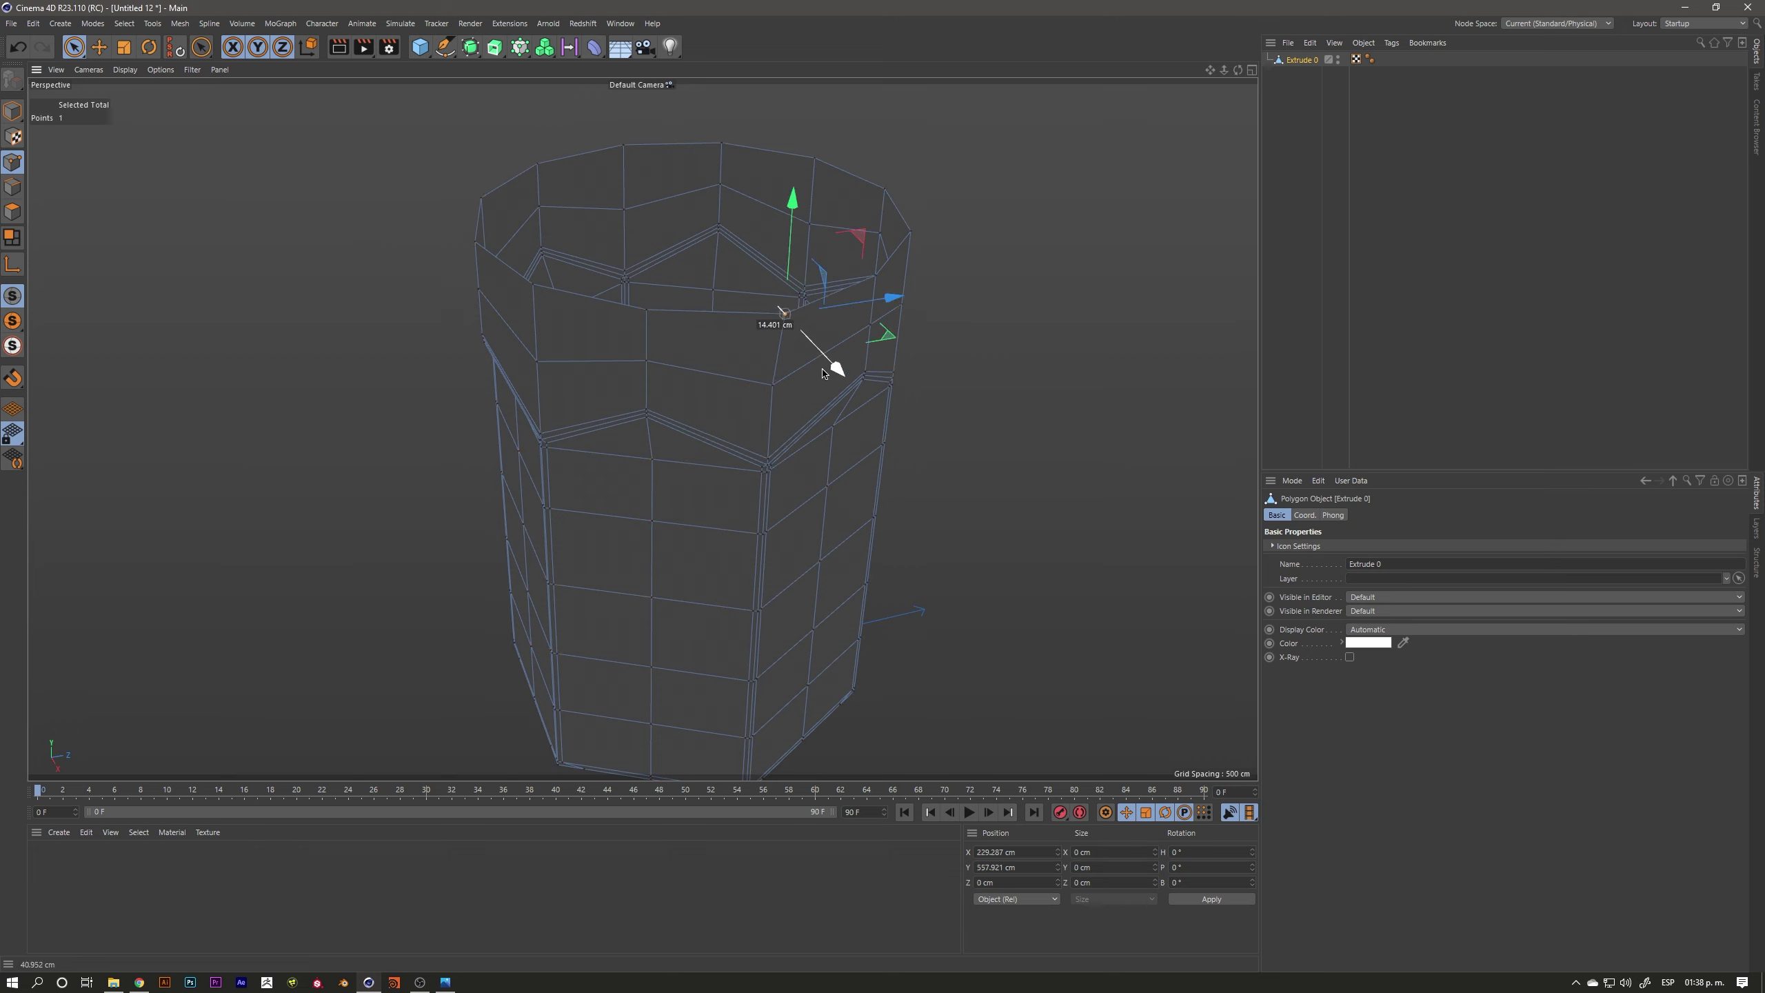
{"action": "key", "text": "ctrl+z"}
{"action": "scroll", "coordinate": [584, 347], "scroll_direction": "down", "scroll_amount": 2}
{"action": "scroll", "coordinate": [584, 347], "scroll_direction": "down", "scroll_amount": 2}
{"action": "mouse_move", "coordinate": [584, 347]}
{"action": "left_mouse_down", "text": "alt"}
{"action": "mouse_move", "coordinate": [549, 413]}
{"action": "mouse_move", "coordinate": [571, 402]}
{"action": "mouse_move", "coordinate": [542, 281]}
{"action": "left_mouse_up", "text": "alt"}
{"action": "right_click_drag", "start_coordinate": [542, 281], "coordinate": [626, 286], "text": "alt"}
{"action": "left_click", "coordinate": [12, 186]}
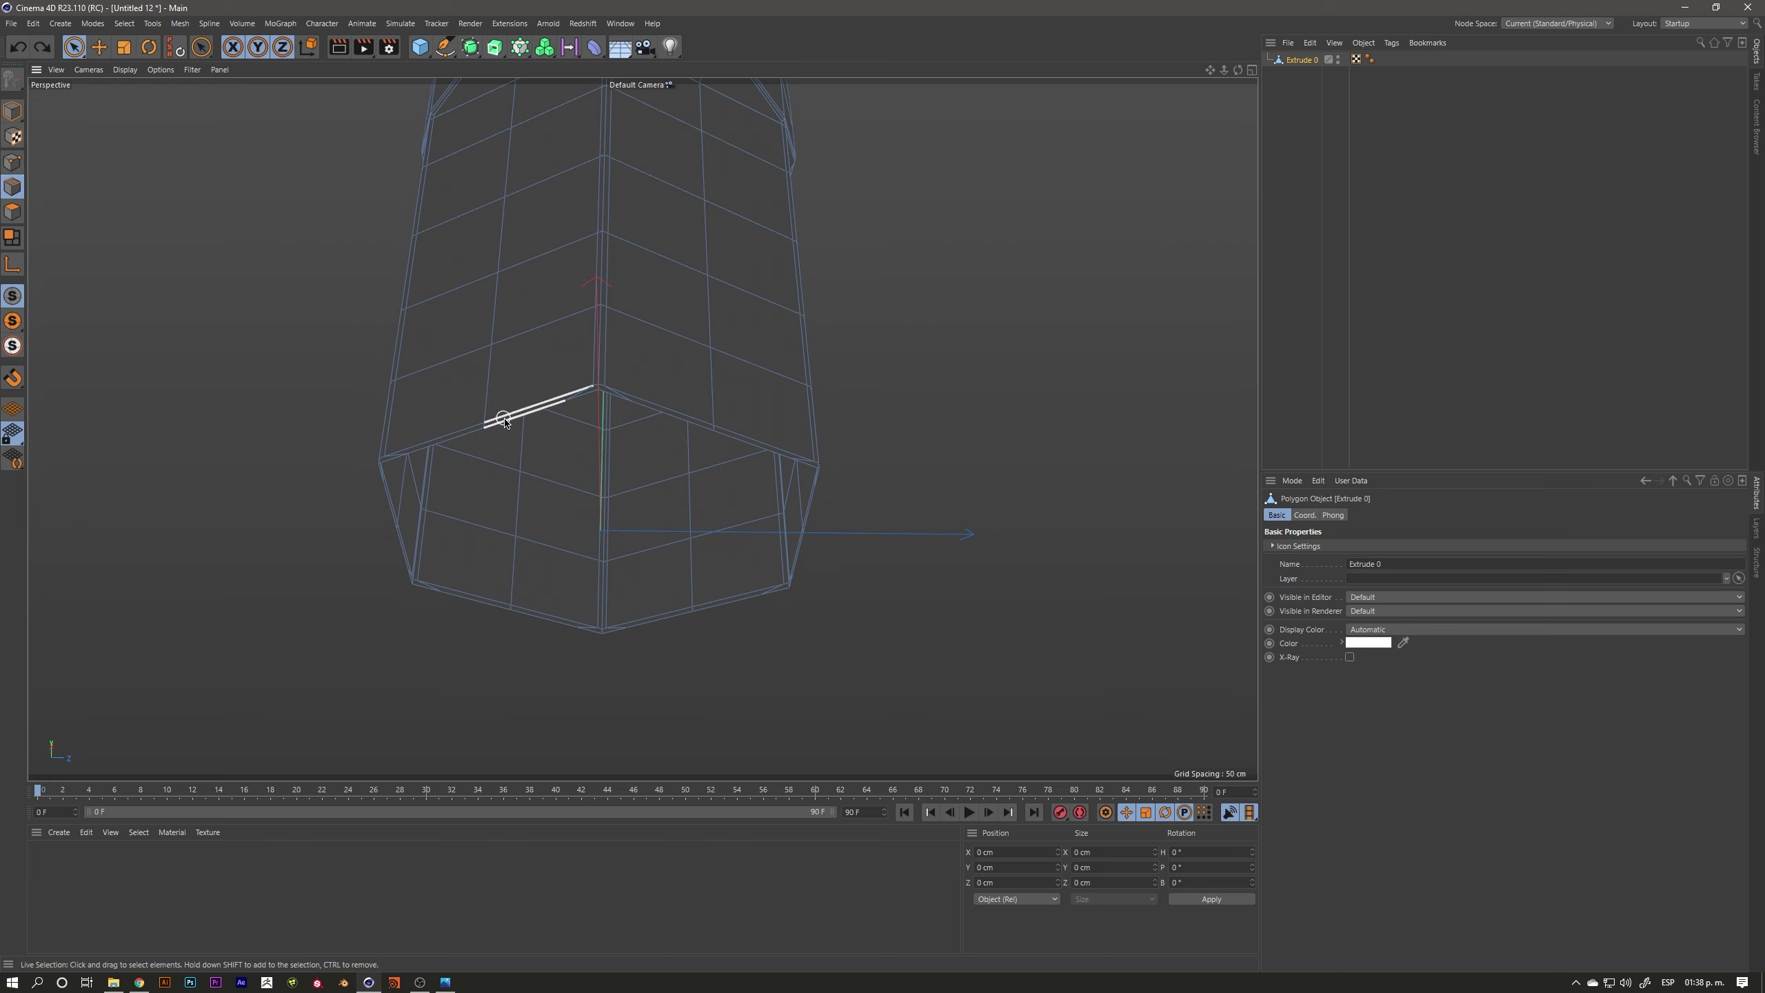
Select the glass's bottom rim edge loop with Loop Selection
{"action": "key", "text": "u"}
{"action": "key", "text": "l"}
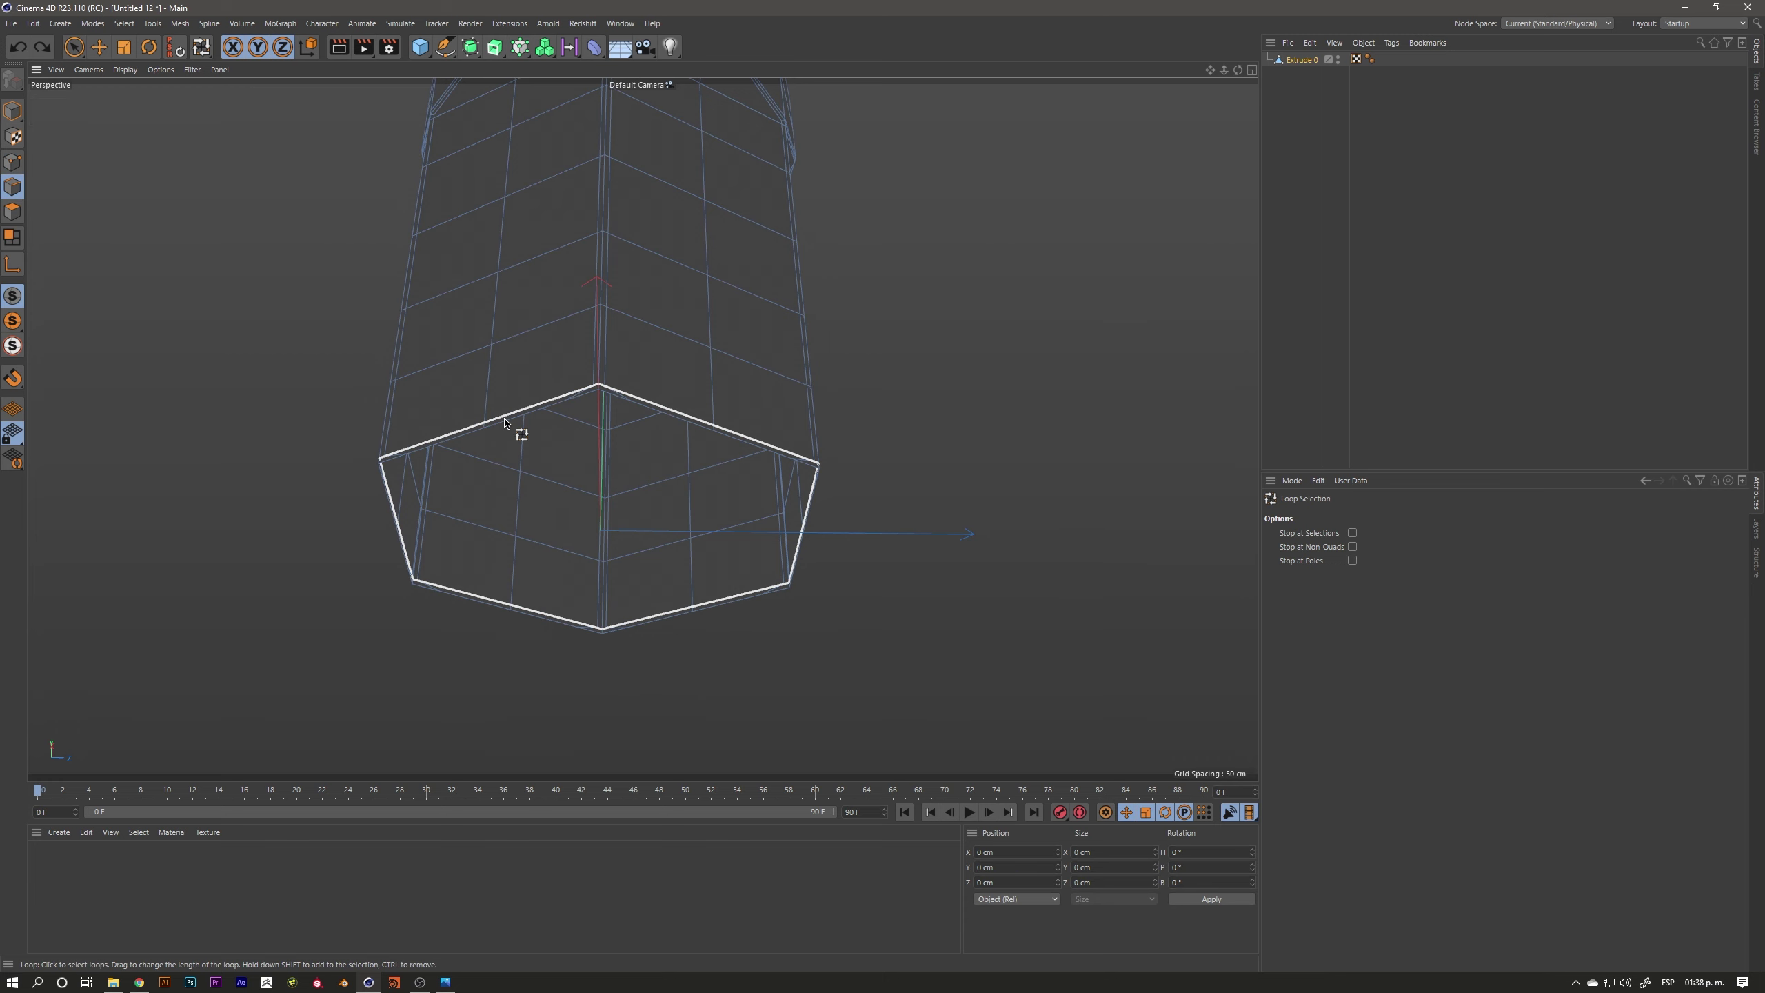
{"action": "left_click_drag", "start_coordinate": [504, 419], "coordinate": [583, 383], "text": "alt"}
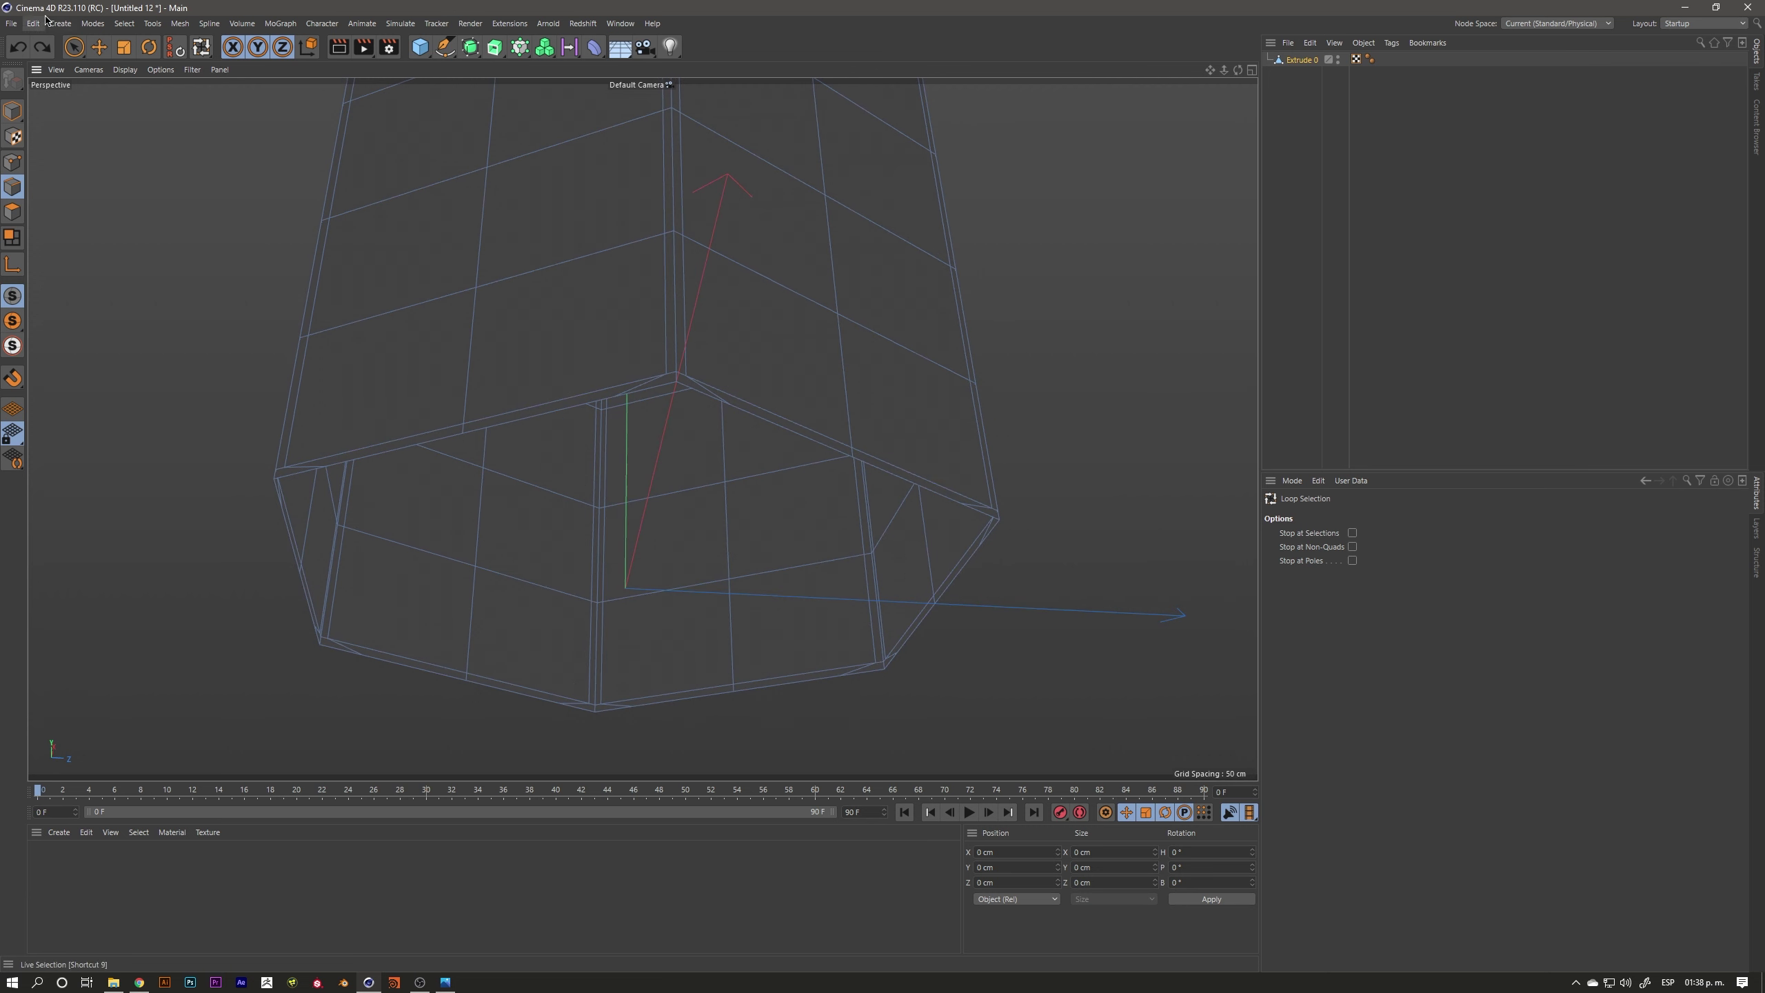
{"action": "left_click", "coordinate": [123, 23]}
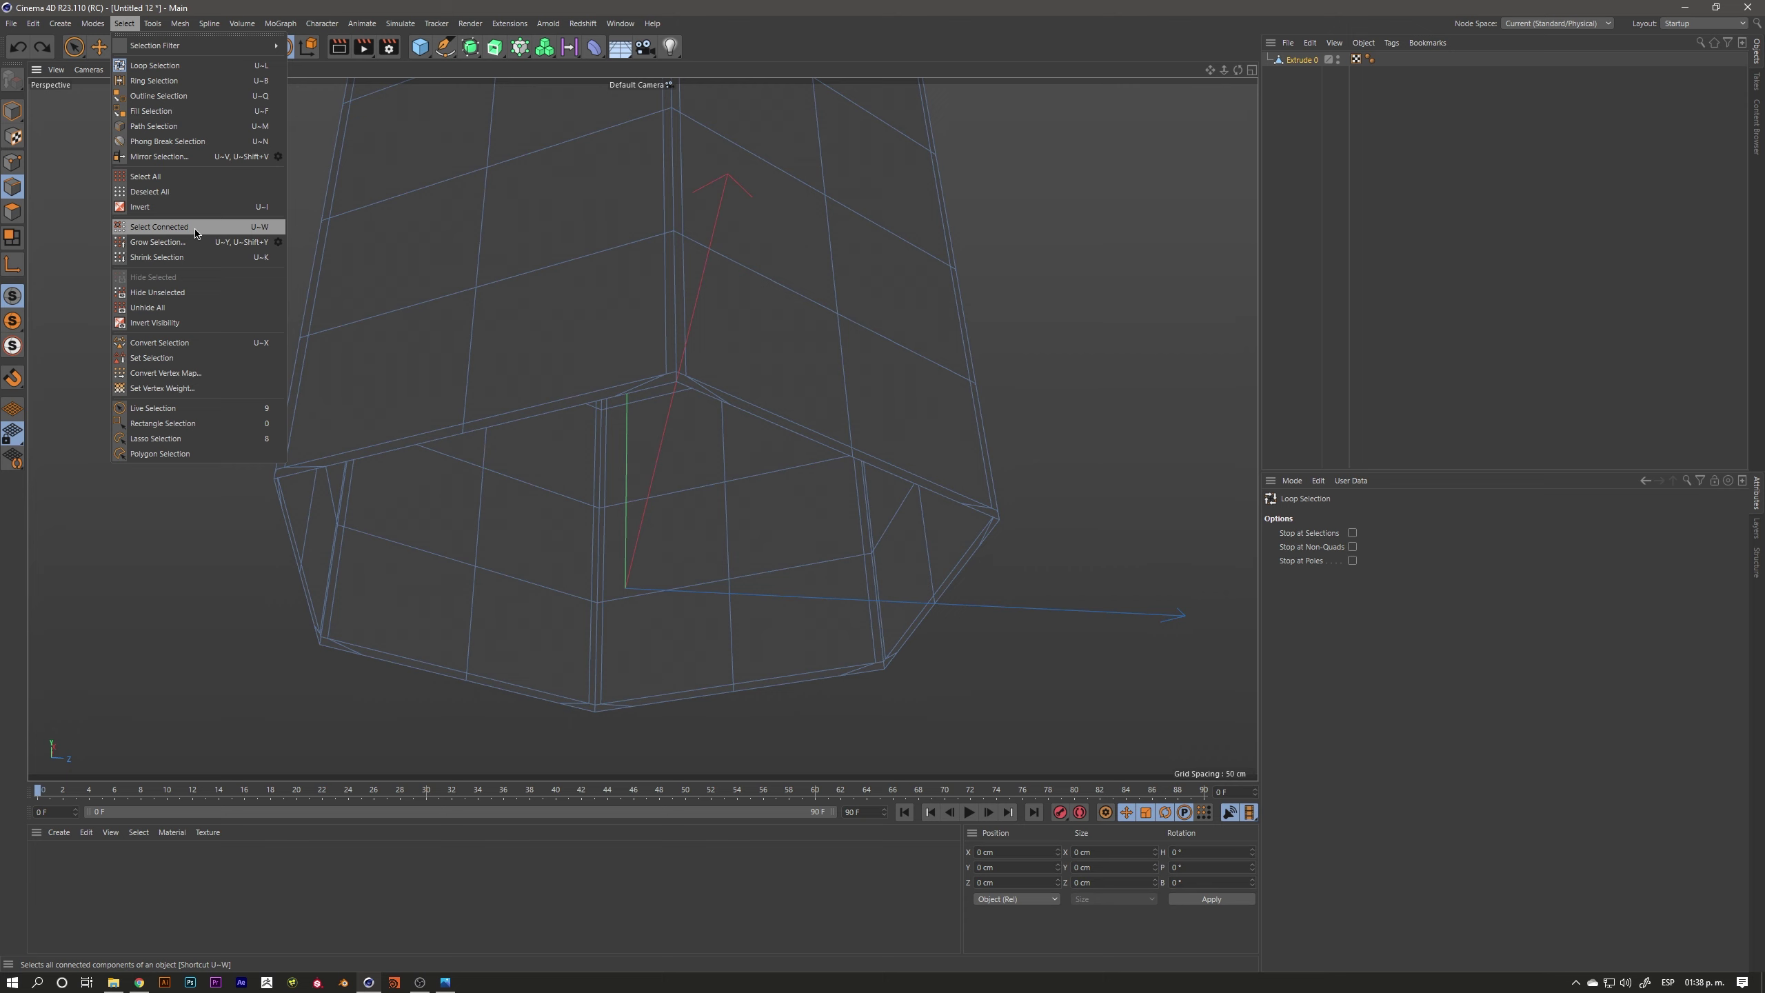
{"action": "left_click", "coordinate": [143, 69]}
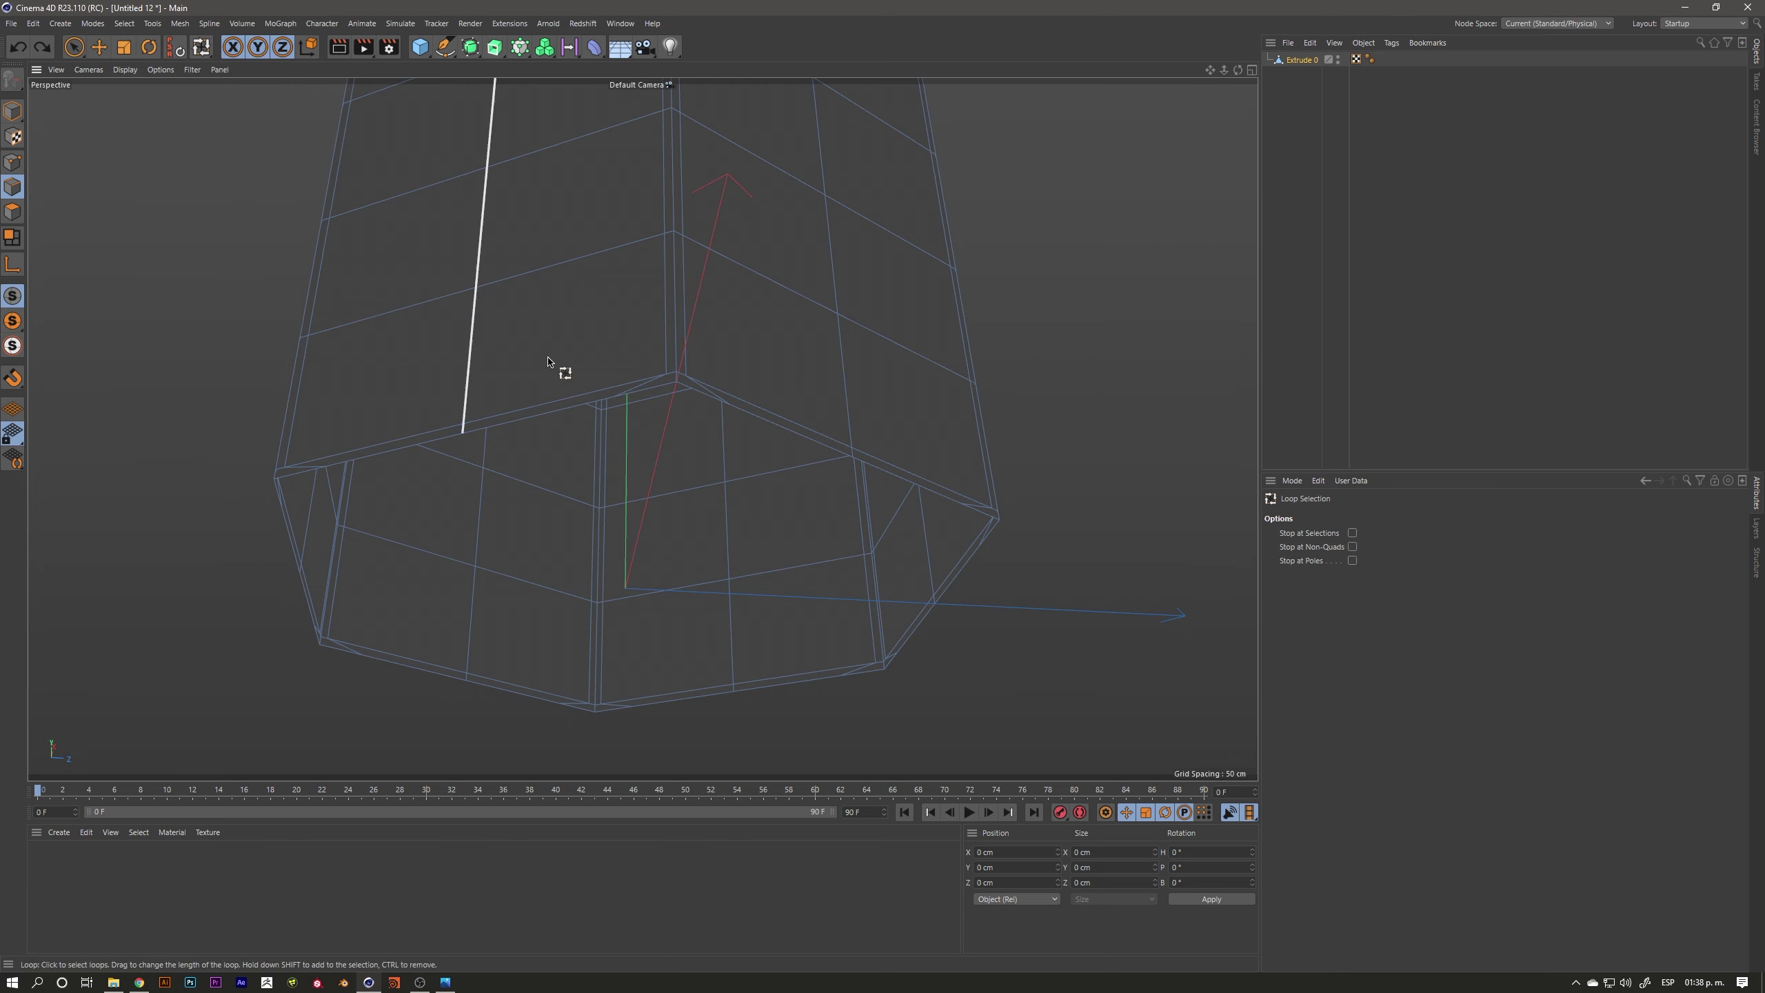
{"action": "left_click", "coordinate": [547, 416]}
{"action": "mouse_move", "coordinate": [547, 416]}
{"action": "left_mouse_down", "text": "alt"}
{"action": "mouse_move", "coordinate": [425, 406]}
{"action": "mouse_move", "coordinate": [571, 422]}
{"action": "mouse_move", "coordinate": [427, 364]}
{"action": "mouse_move", "coordinate": [512, 382]}
{"action": "left_mouse_up", "text": "alt"}
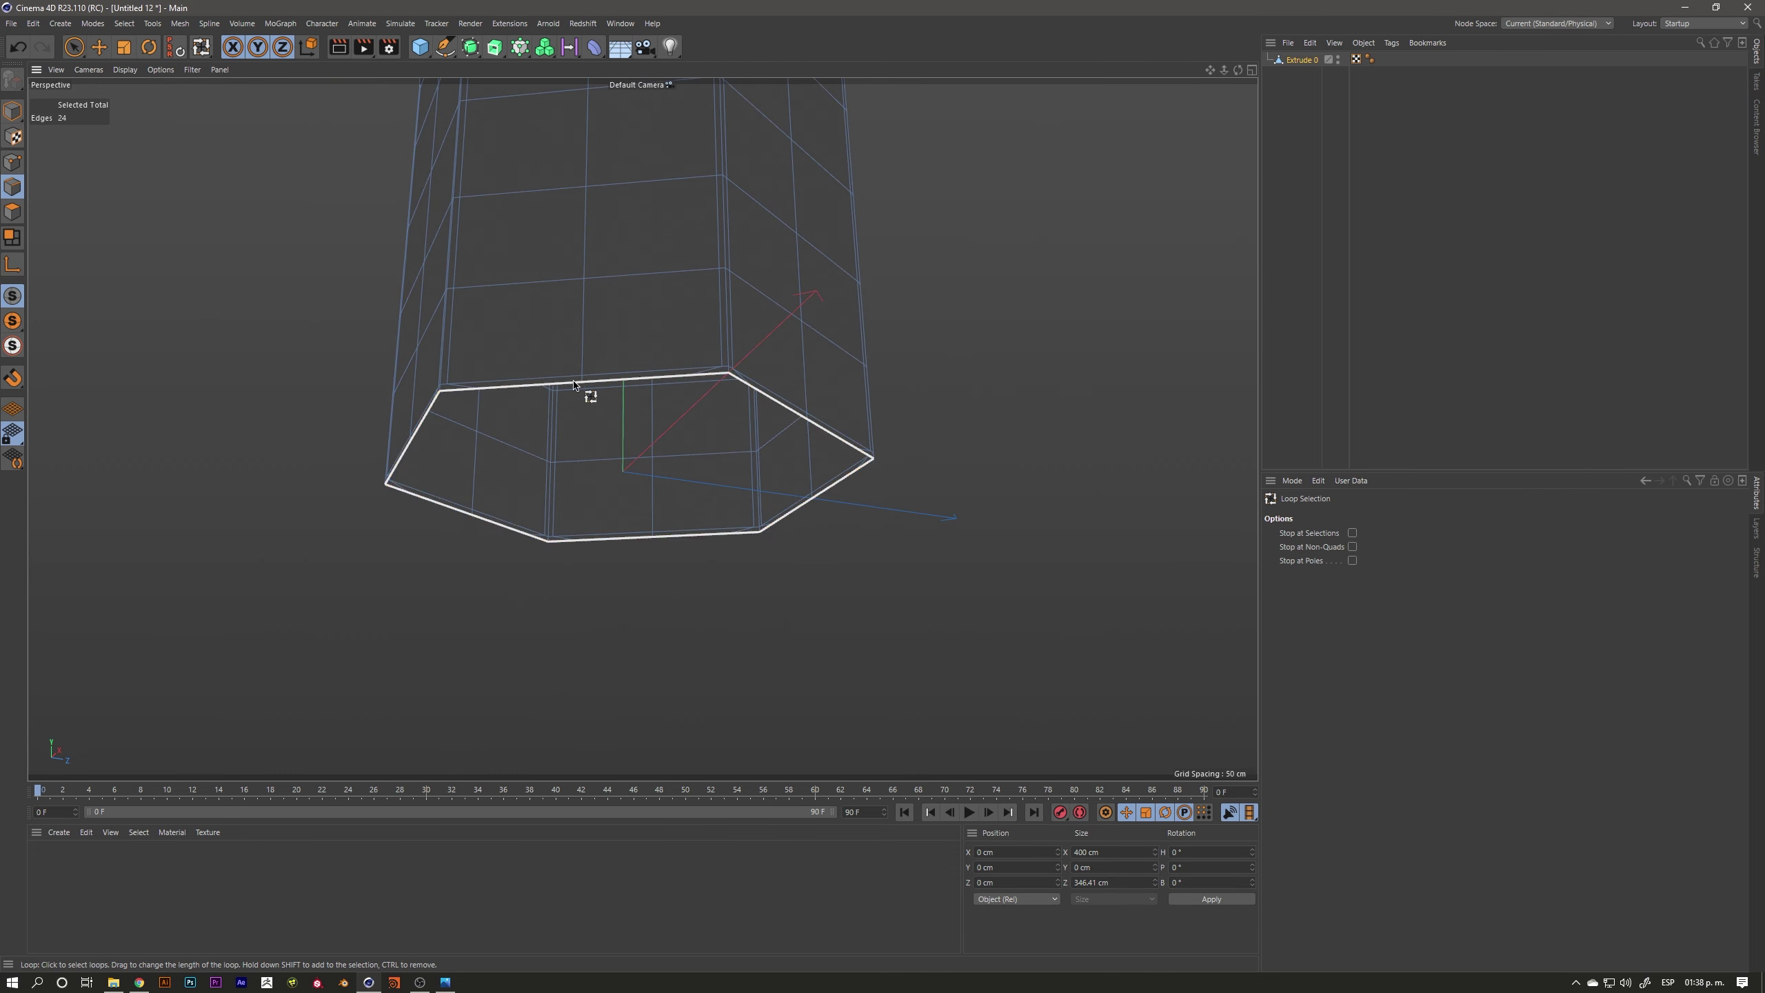
{"action": "mouse_move", "coordinate": [611, 410]}
{"action": "left_mouse_down", "text": "alt"}
{"action": "mouse_move", "coordinate": [571, 458]}
{"action": "mouse_move", "coordinate": [620, 445]}
{"action": "mouse_move", "coordinate": [551, 343]}
{"action": "left_mouse_up", "text": "alt"}
Scale the bottom edge loop down to a small hexagon about 103.682 cm across
{"action": "left_click", "coordinate": [123, 47]}
{"action": "mouse_move", "coordinate": [210, 129]}
{"action": "left_mouse_down", "text": "alt"}
{"action": "mouse_move", "coordinate": [588, 351]}
{"action": "mouse_move", "coordinate": [477, 358]}
{"action": "mouse_move", "coordinate": [640, 370]}
{"action": "left_mouse_up", "text": "alt"}
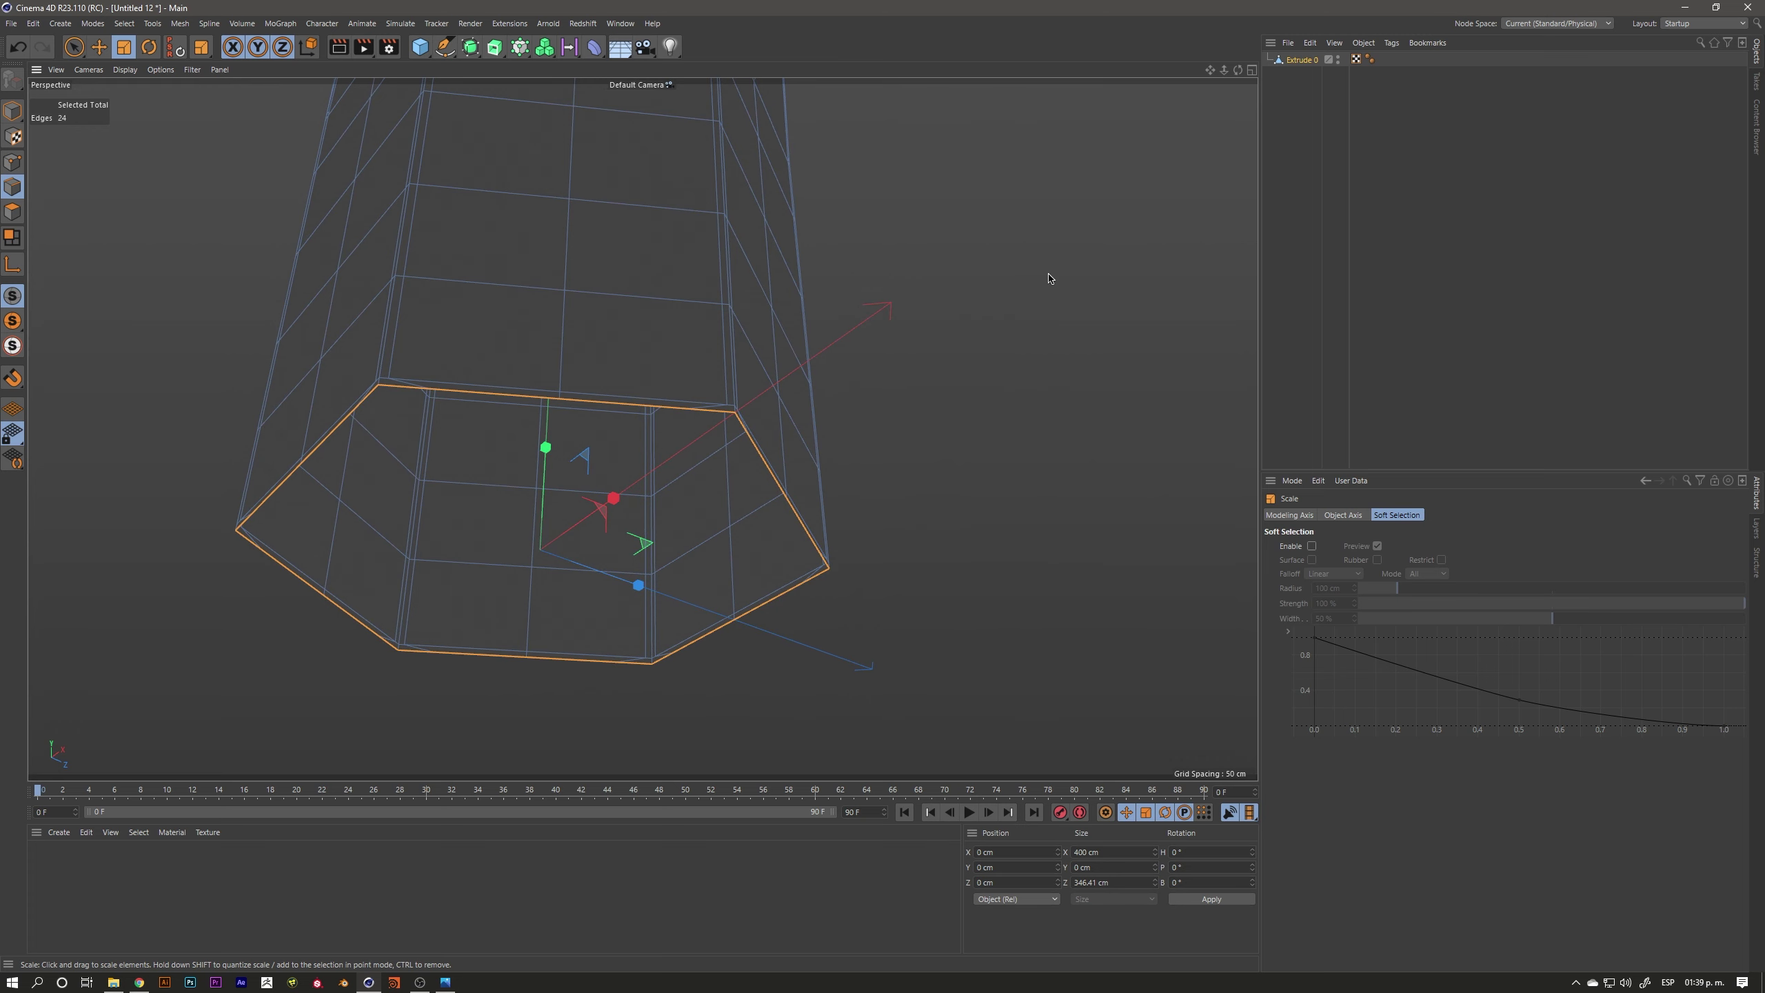
{"action": "mouse_move", "coordinate": [1050, 277]}
{"action": "left_mouse_down"}
{"action": "mouse_move", "coordinate": [1067, 268]}
{"action": "mouse_move", "coordinate": [1032, 276]}
{"action": "mouse_move", "coordinate": [1048, 272]}
{"action": "left_mouse_up"}
{"action": "mouse_move", "coordinate": [788, 355]}
{"action": "left_mouse_down", "text": "alt"}
{"action": "mouse_move", "coordinate": [807, 332]}
{"action": "mouse_move", "coordinate": [718, 289]}
{"action": "left_mouse_up", "text": "alt"}
{"action": "mouse_move", "coordinate": [1092, 328]}
{"action": "left_mouse_down"}
{"action": "mouse_move", "coordinate": [854, 370]}
{"action": "mouse_move", "coordinate": [960, 373]}
{"action": "mouse_move", "coordinate": [767, 398]}
{"action": "mouse_move", "coordinate": [589, 306]}
{"action": "mouse_move", "coordinate": [581, 393]}
{"action": "left_mouse_up"}
{"action": "right_click", "coordinate": [582, 393]}
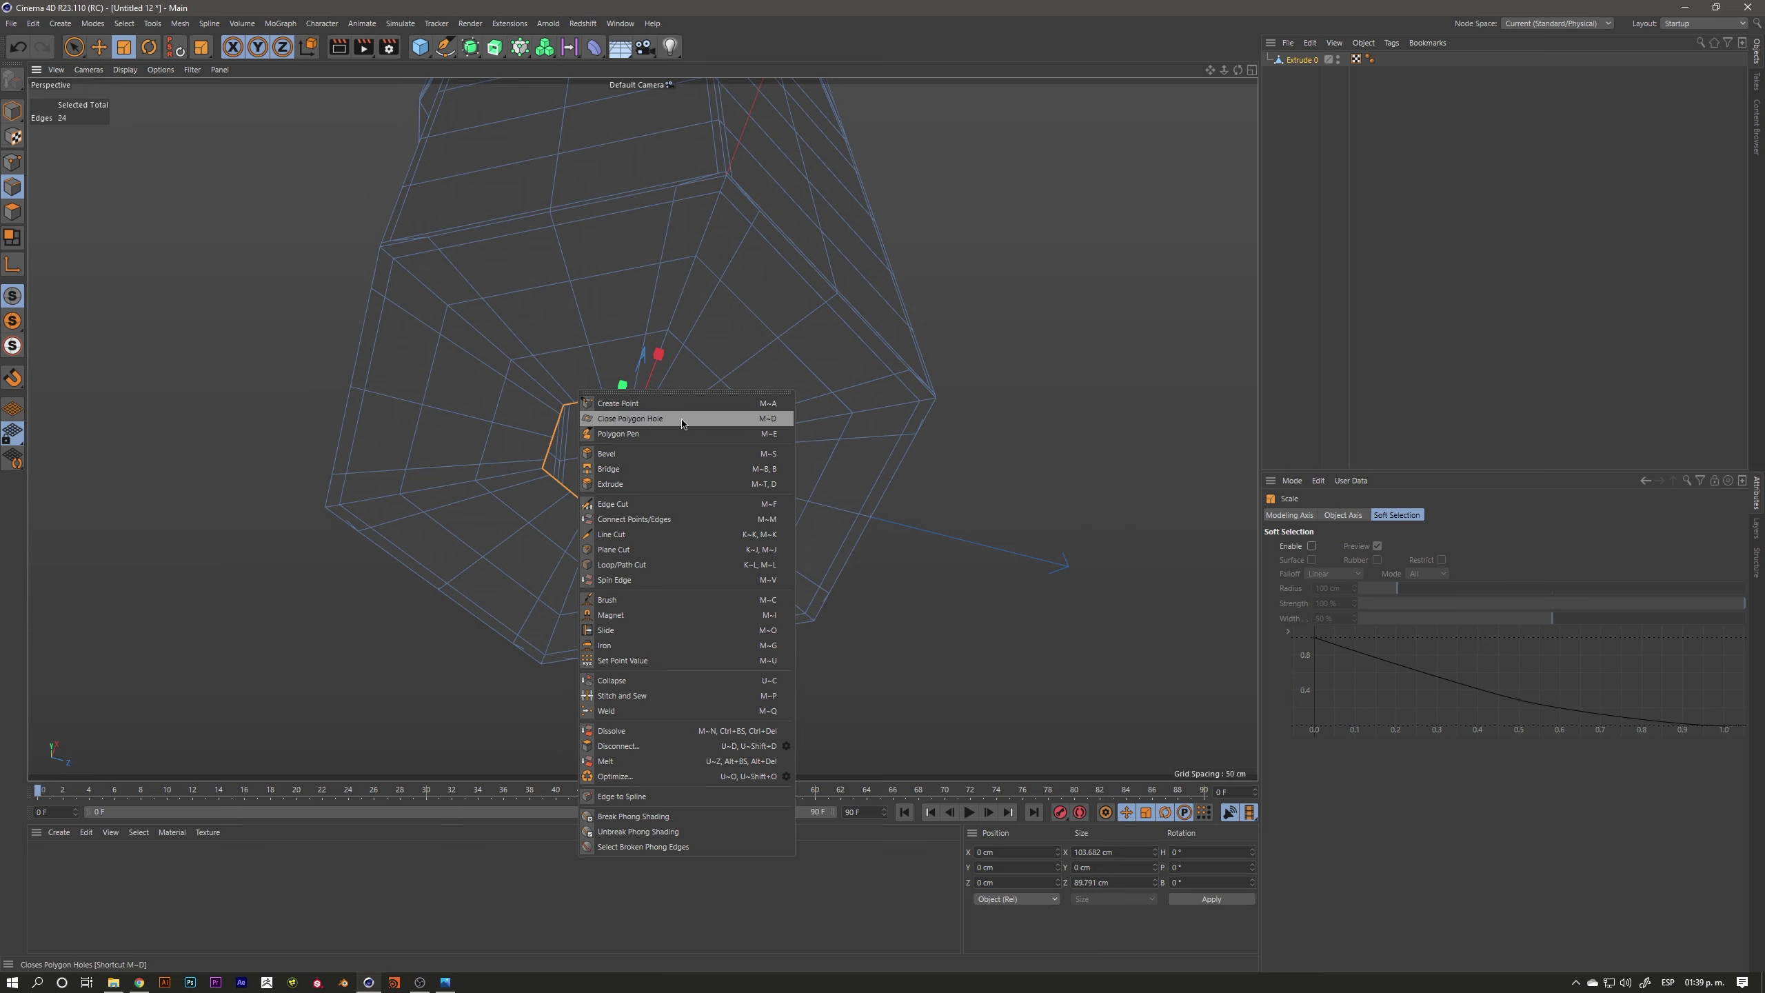
Close the small hexagonal hole in the base with a new polygon
{"action": "left_click", "coordinate": [755, 421]}
{"action": "mouse_move", "coordinate": [620, 521]}
{"action": "left_mouse_down", "text": "alt"}
{"action": "mouse_move", "coordinate": [582, 440]}
{"action": "mouse_move", "coordinate": [705, 429]}
{"action": "mouse_move", "coordinate": [624, 407]}
{"action": "left_mouse_up", "text": "alt"}
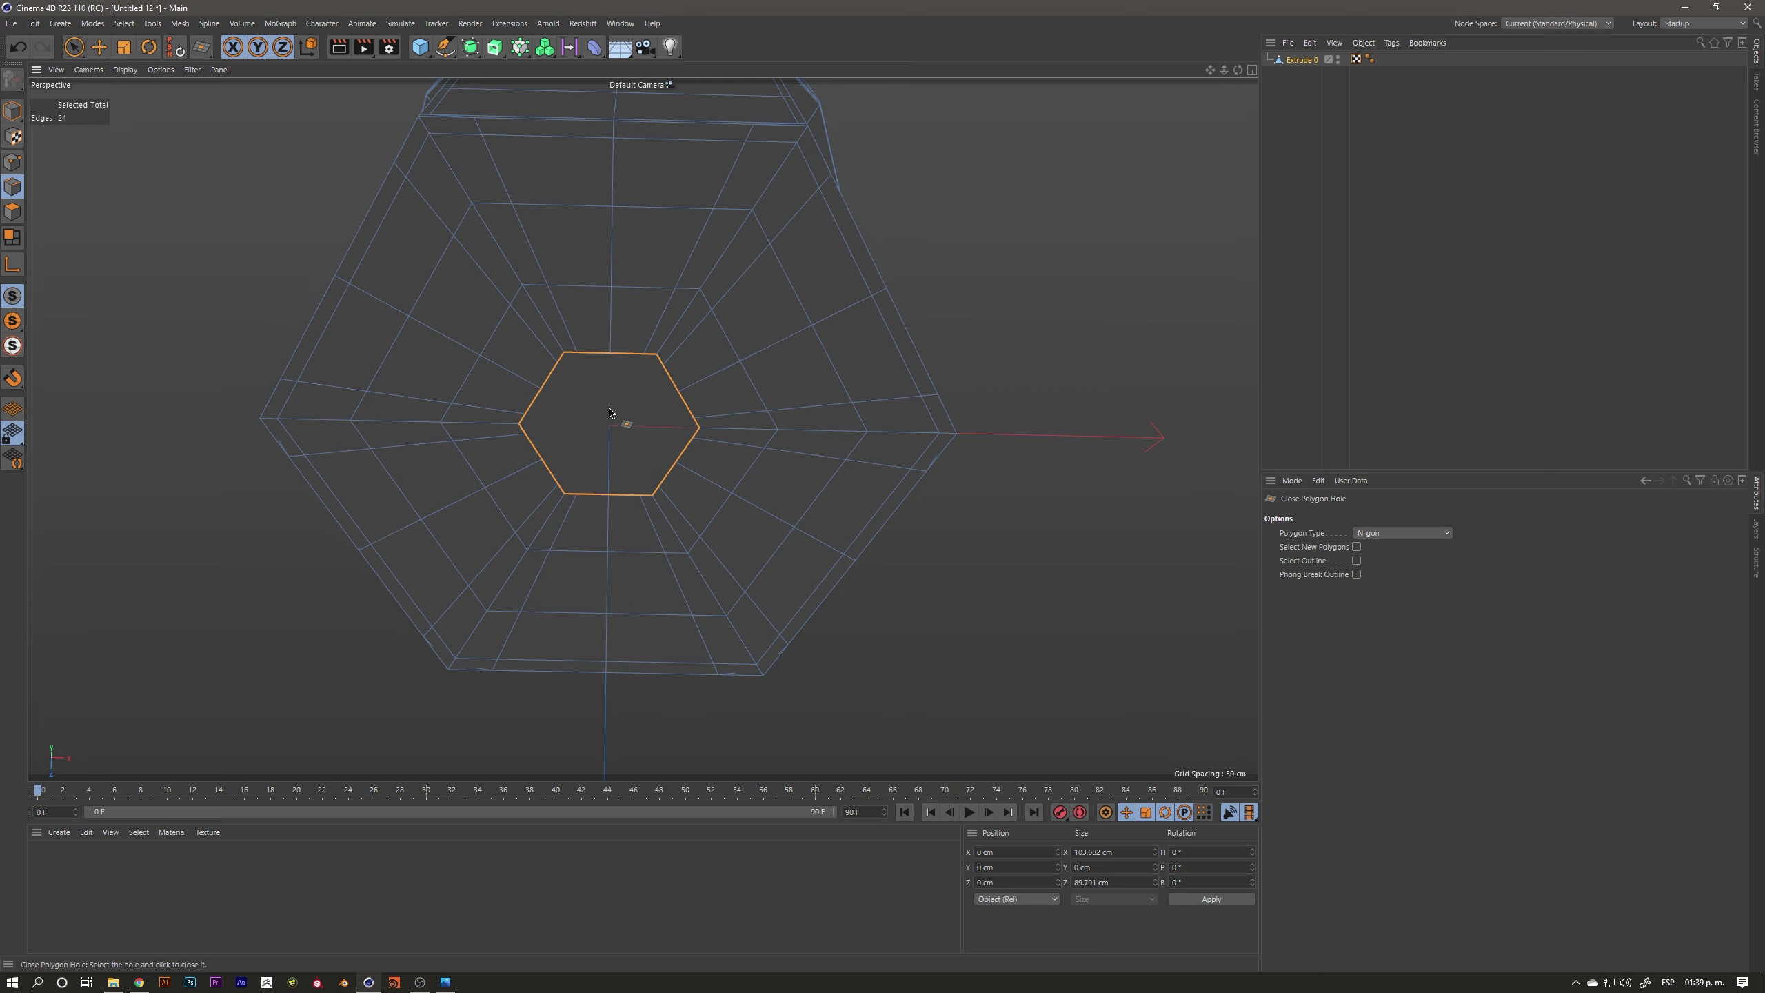
{"action": "key", "text": "k"}
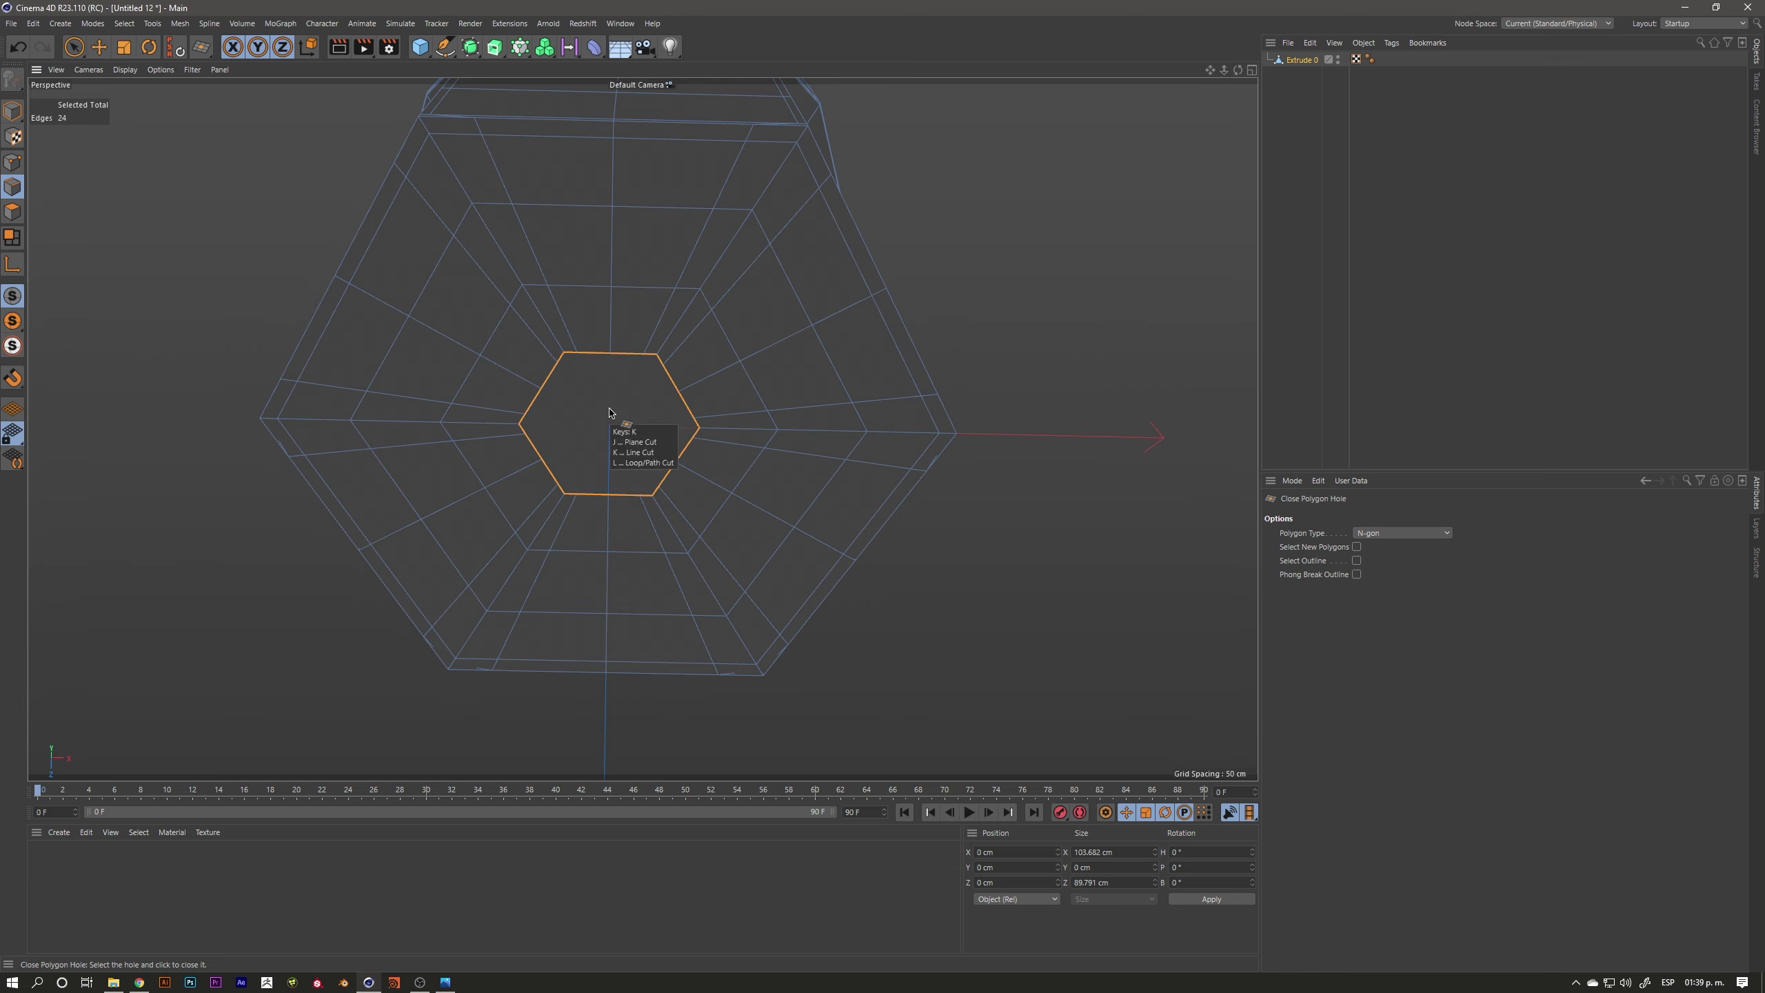
{"action": "left_click", "coordinate": [609, 413]}
Line-cut a vertical line down the middle of the hexagon cap
{"action": "key", "text": "k"}
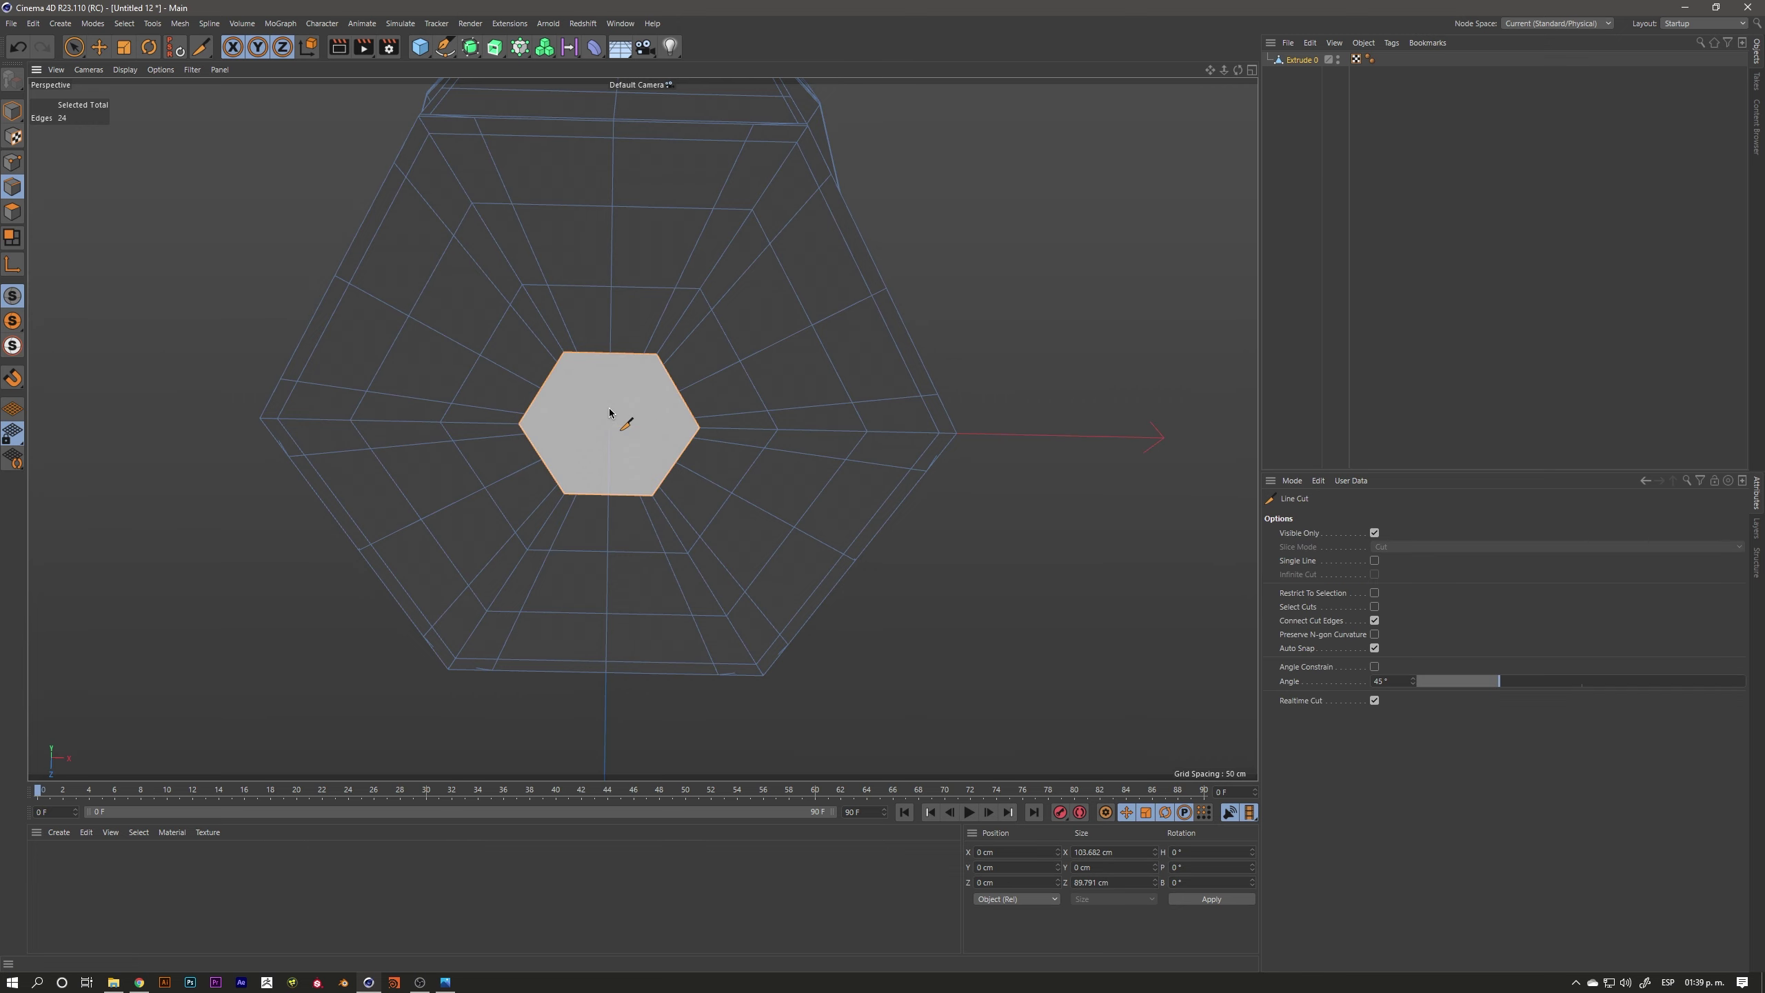
{"action": "mouse_move", "coordinate": [610, 413]}
{"action": "left_mouse_down", "text": "alt"}
{"action": "mouse_move", "coordinate": [539, 394]}
{"action": "mouse_move", "coordinate": [599, 394]}
{"action": "mouse_move", "coordinate": [739, 465]}
{"action": "left_mouse_up", "text": "alt"}
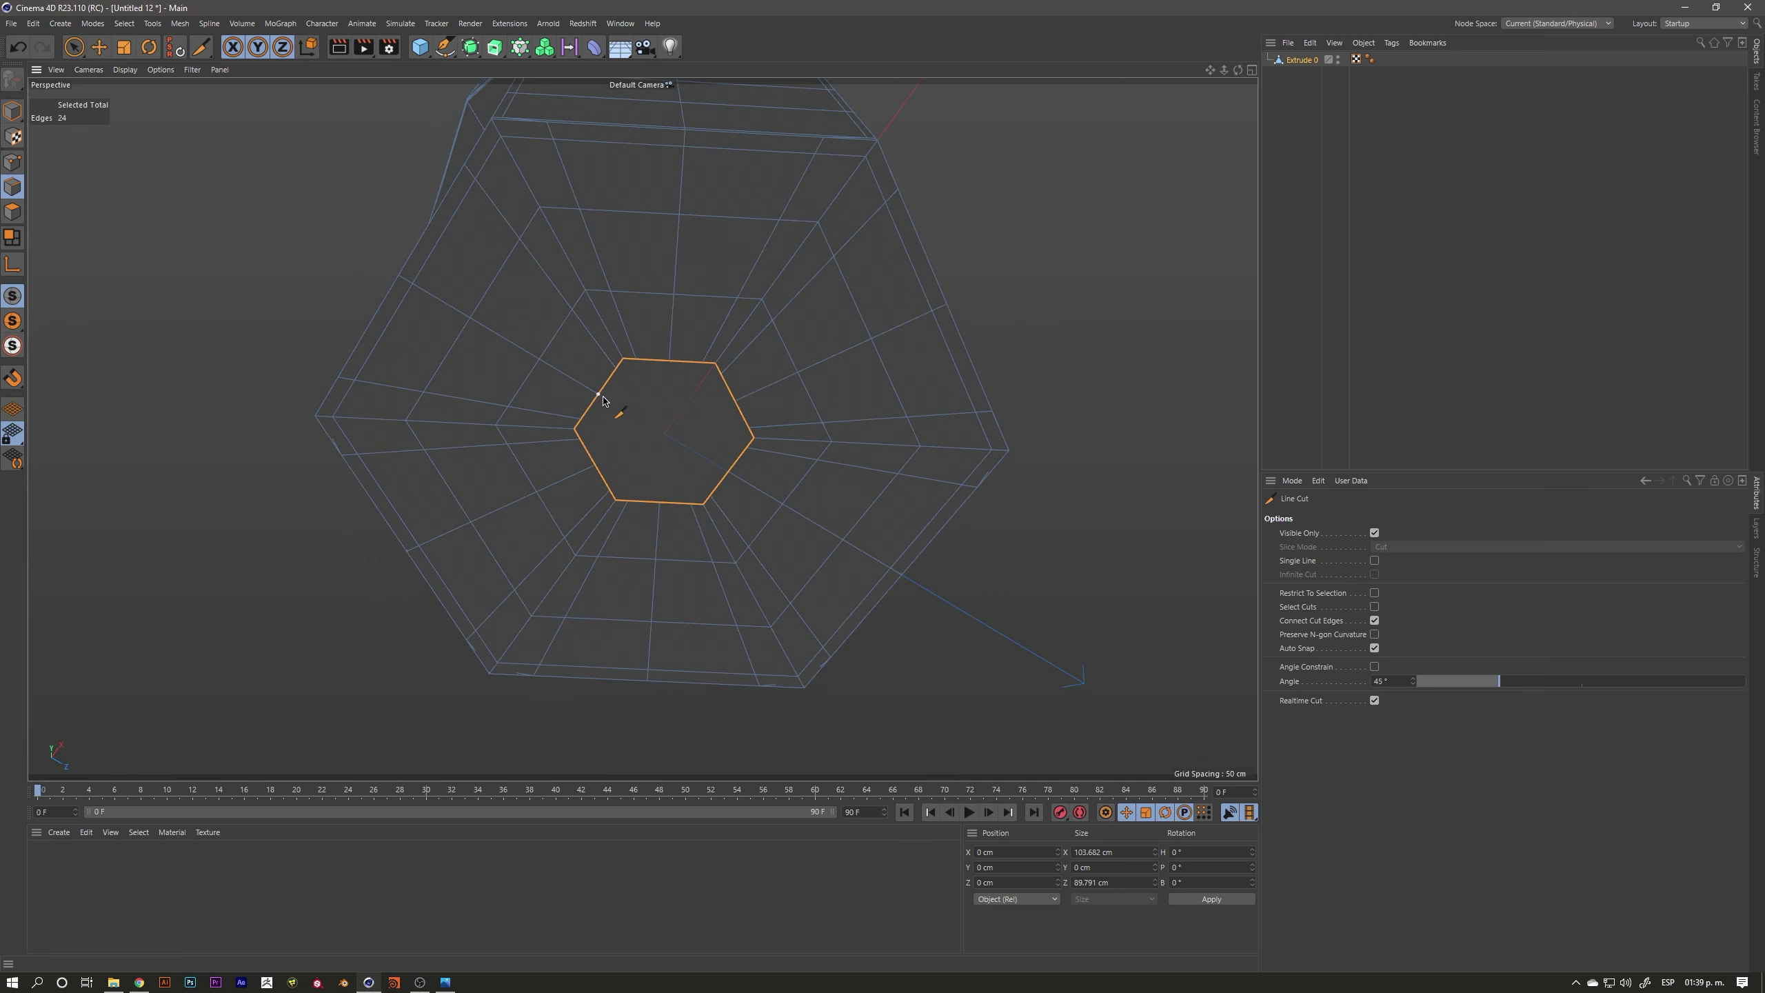
{"action": "mouse_move", "coordinate": [745, 452]}
{"action": "left_mouse_down", "text": "alt"}
{"action": "mouse_move", "coordinate": [840, 446]}
{"action": "mouse_move", "coordinate": [870, 517]}
{"action": "mouse_move", "coordinate": [797, 653]}
{"action": "left_mouse_up", "text": "alt"}
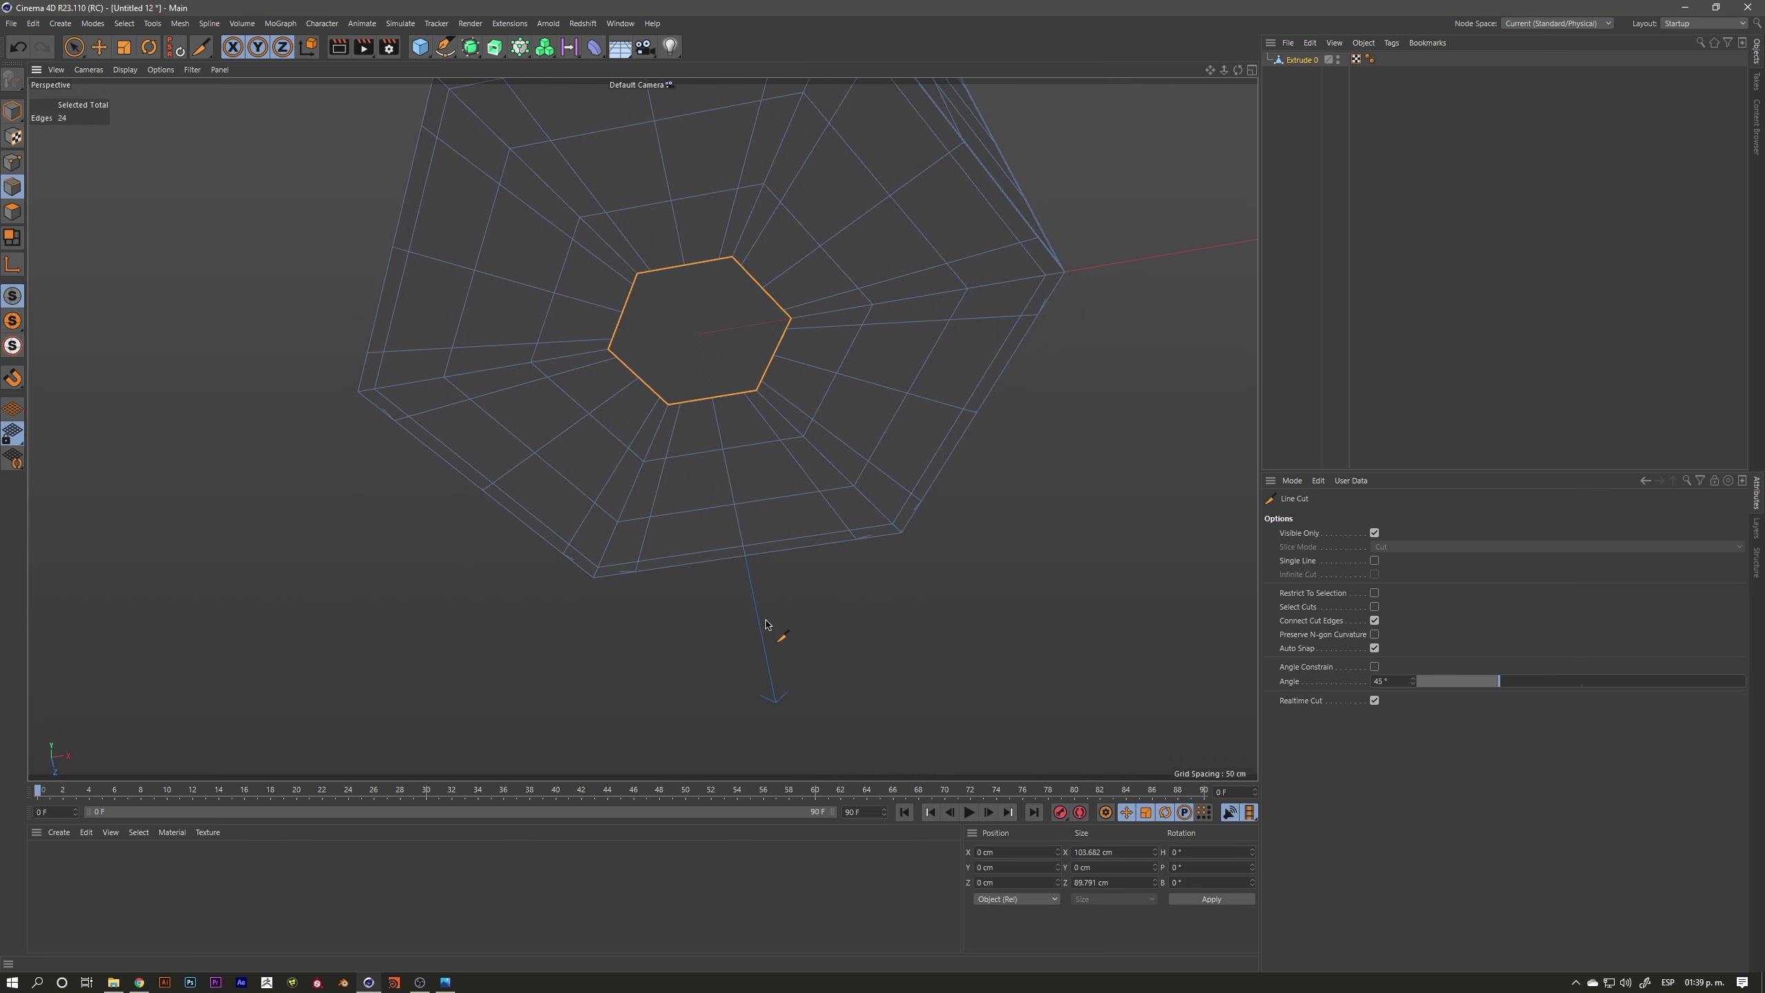
{"action": "left_click_drag", "start_coordinate": [707, 410], "coordinate": [732, 382], "text": "alt"}
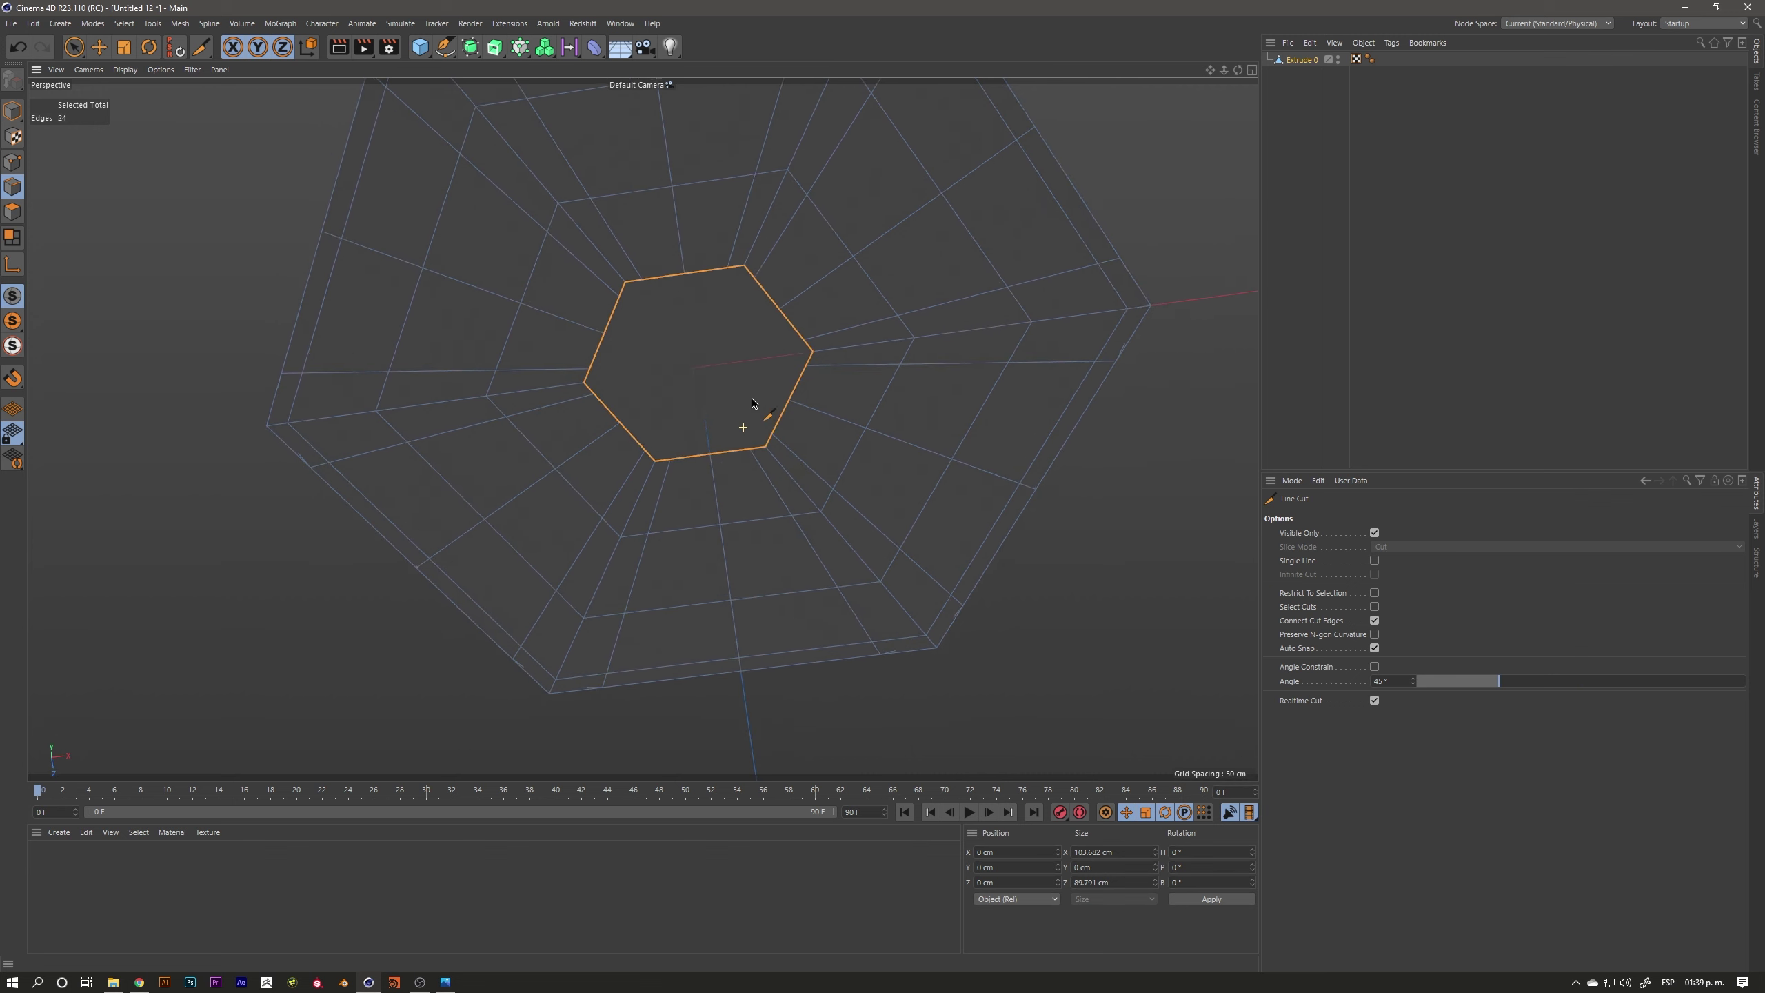
{"action": "left_click", "coordinate": [704, 272]}
{"action": "left_click", "coordinate": [708, 450]}
{"action": "key", "text": "u"}
{"action": "key", "text": "l"}
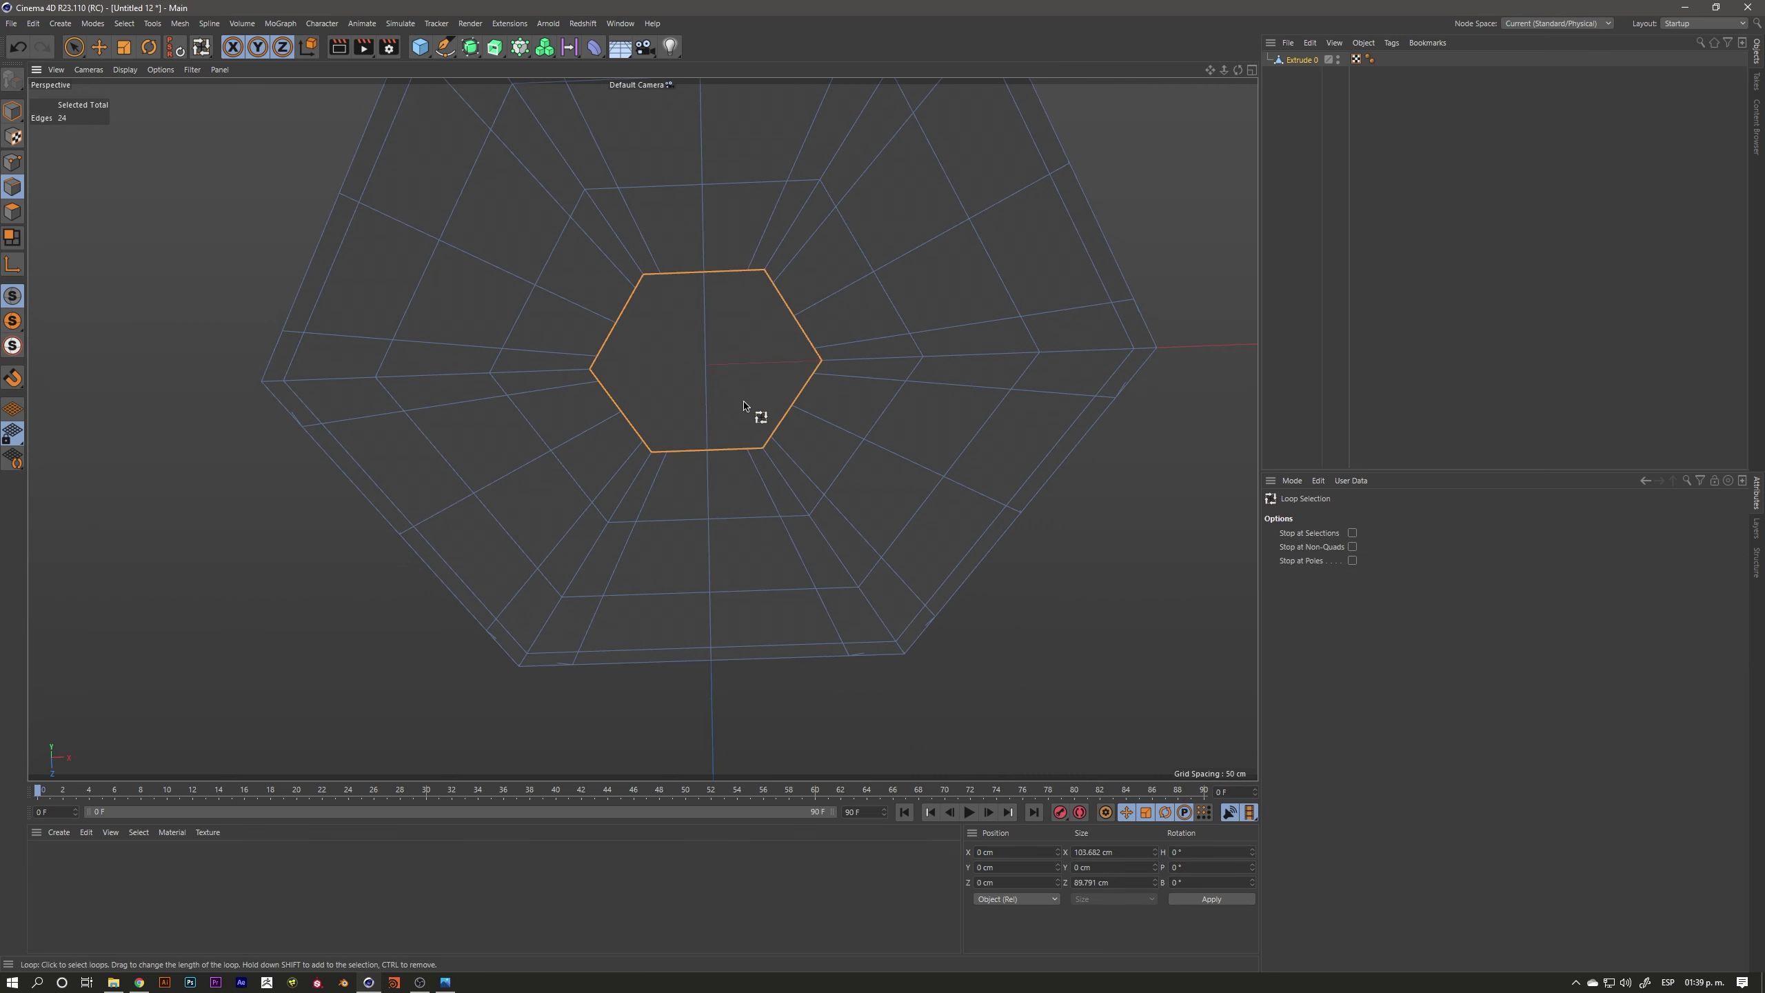
Add left and right vertical cuts across the hexagon cap
{"action": "key", "text": "k"}
{"action": "key", "text": "k"}
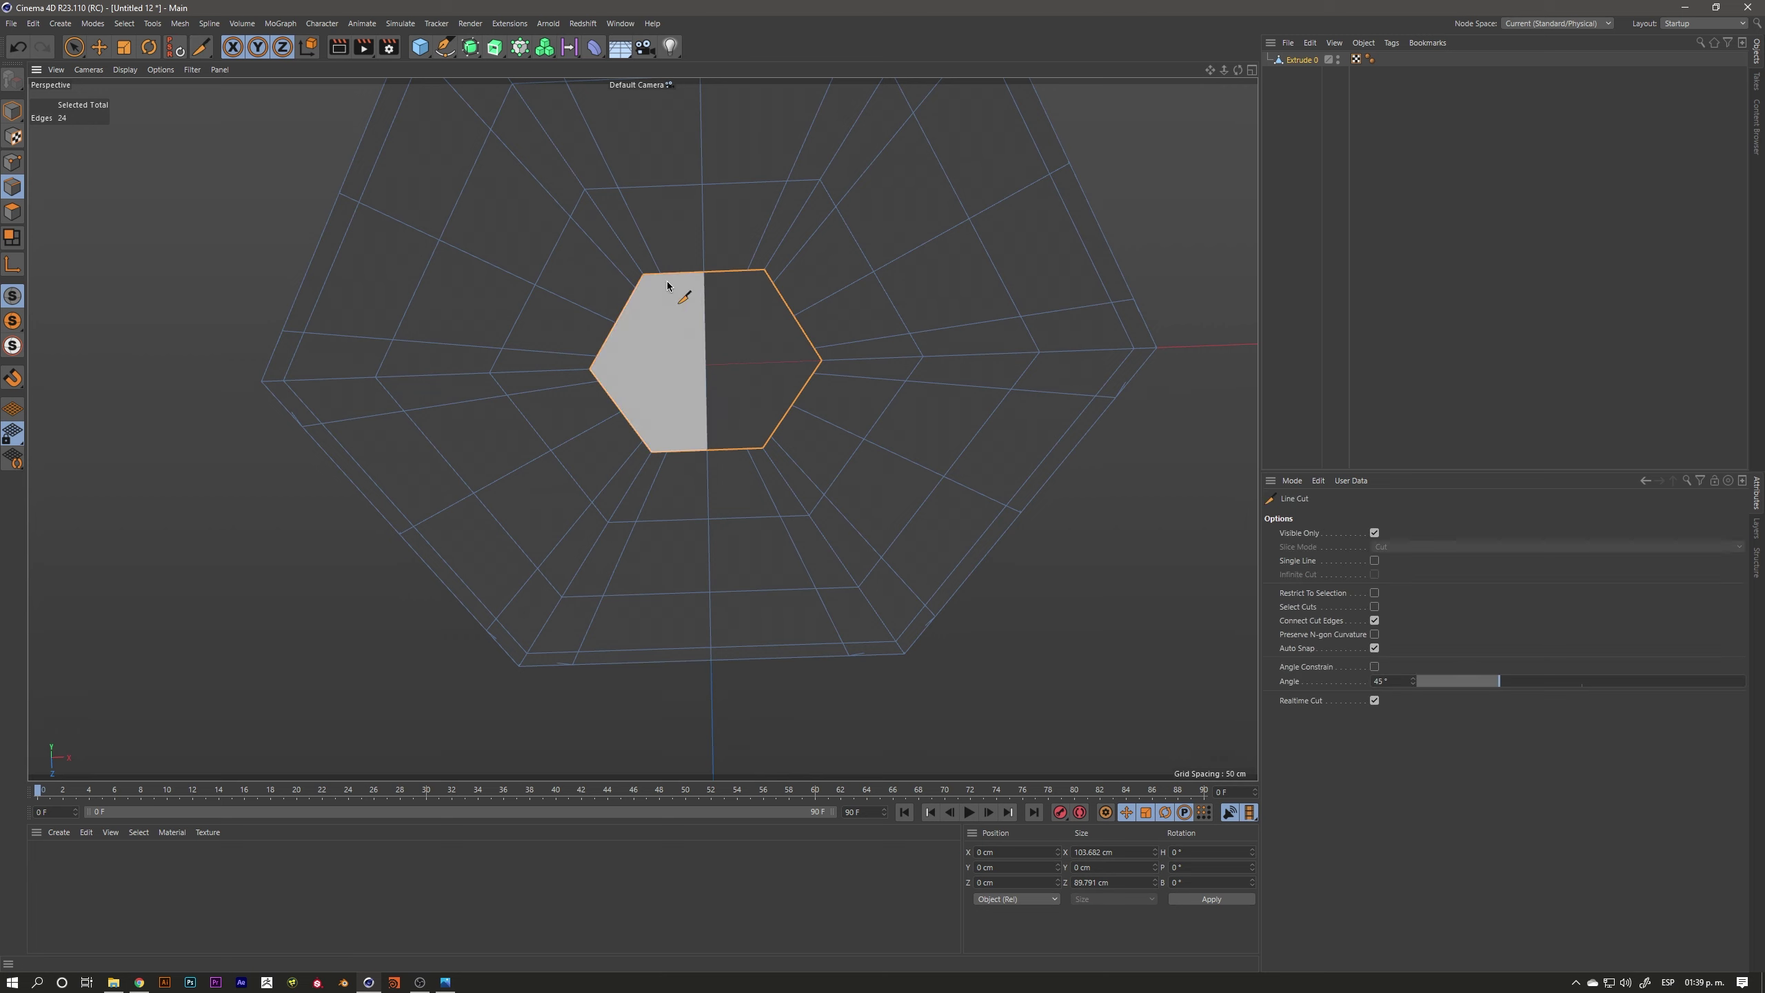
{"action": "left_click", "coordinate": [660, 274]}
{"action": "left_click", "coordinate": [668, 452]}
{"action": "left_click", "coordinate": [747, 269]}
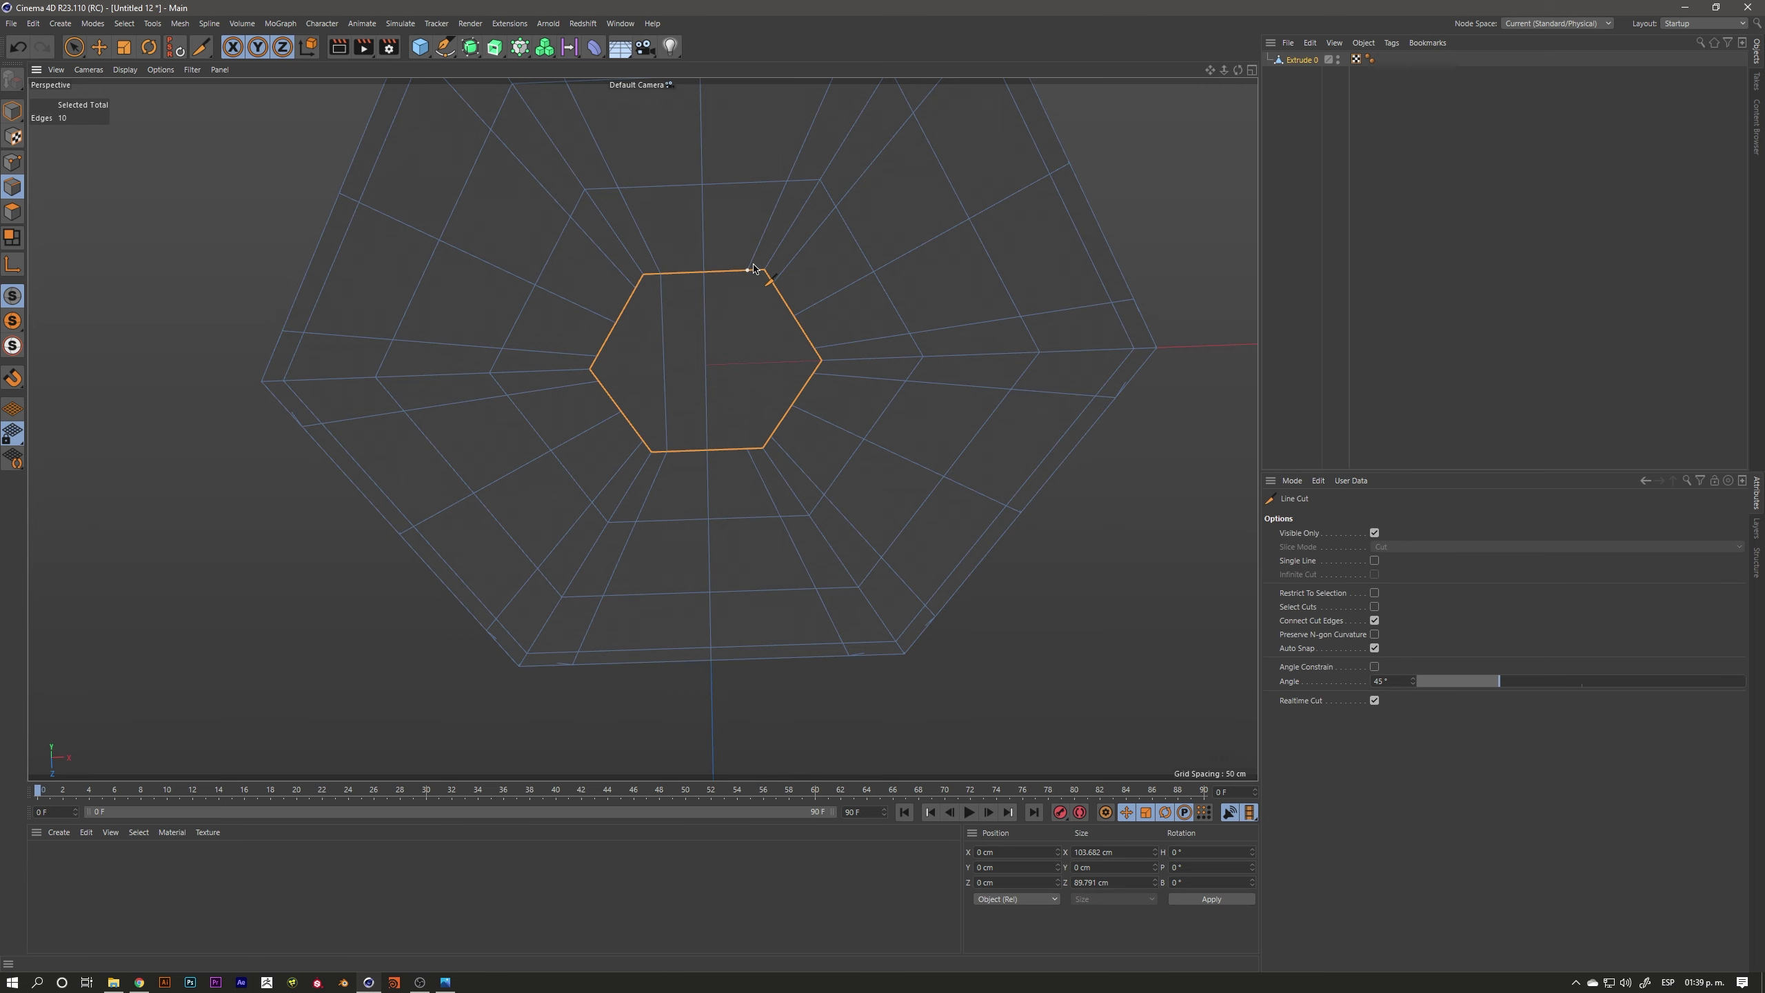
{"action": "left_click", "coordinate": [749, 443]}
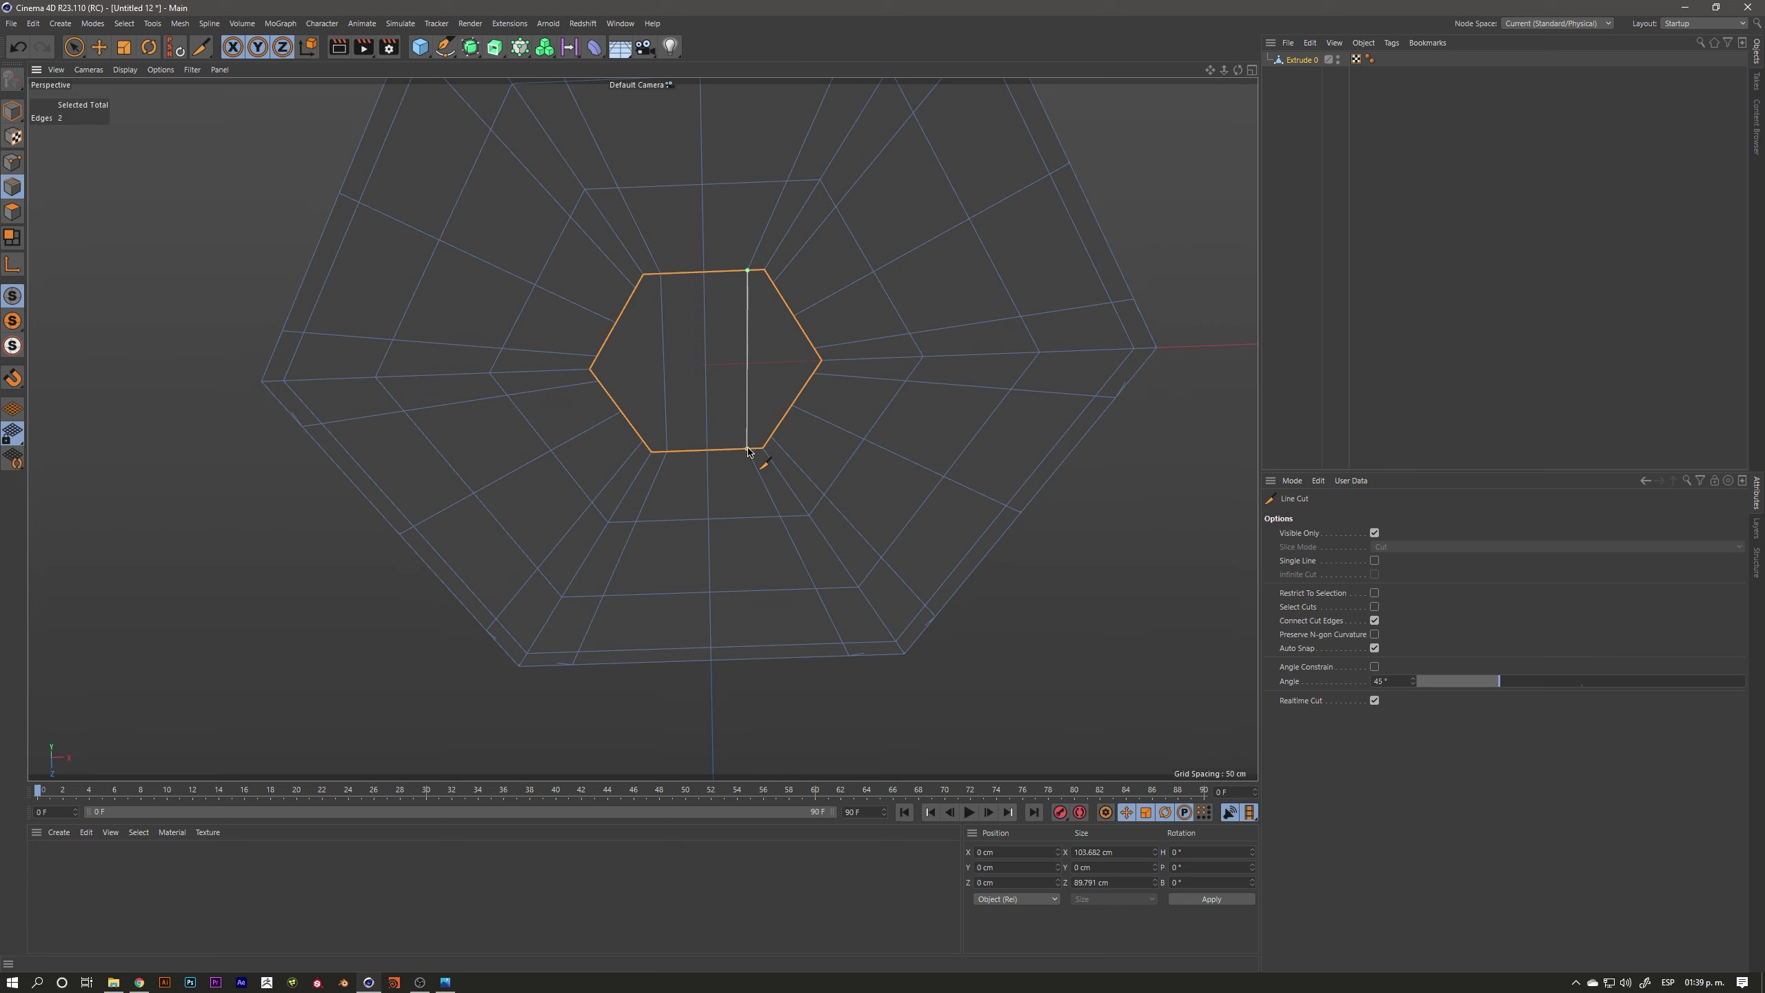
Cut horizontal lines across the cap from left to right
{"action": "left_click", "coordinate": [636, 289]}
{"action": "key", "text": "Escape"}
{"action": "left_click", "coordinate": [617, 322]}
{"action": "left_click", "coordinate": [794, 317]}
{"action": "key", "text": "Escape"}
{"action": "left_click", "coordinate": [590, 371]}
{"action": "left_click", "coordinate": [815, 354]}
{"action": "key", "text": "Escape"}
{"action": "left_click", "coordinate": [591, 374]}
{"action": "key", "text": "Escape"}
Discard the unfinished cuts and orbit around the sliced hexagon cap
{"action": "left_click", "coordinate": [507, 394]}
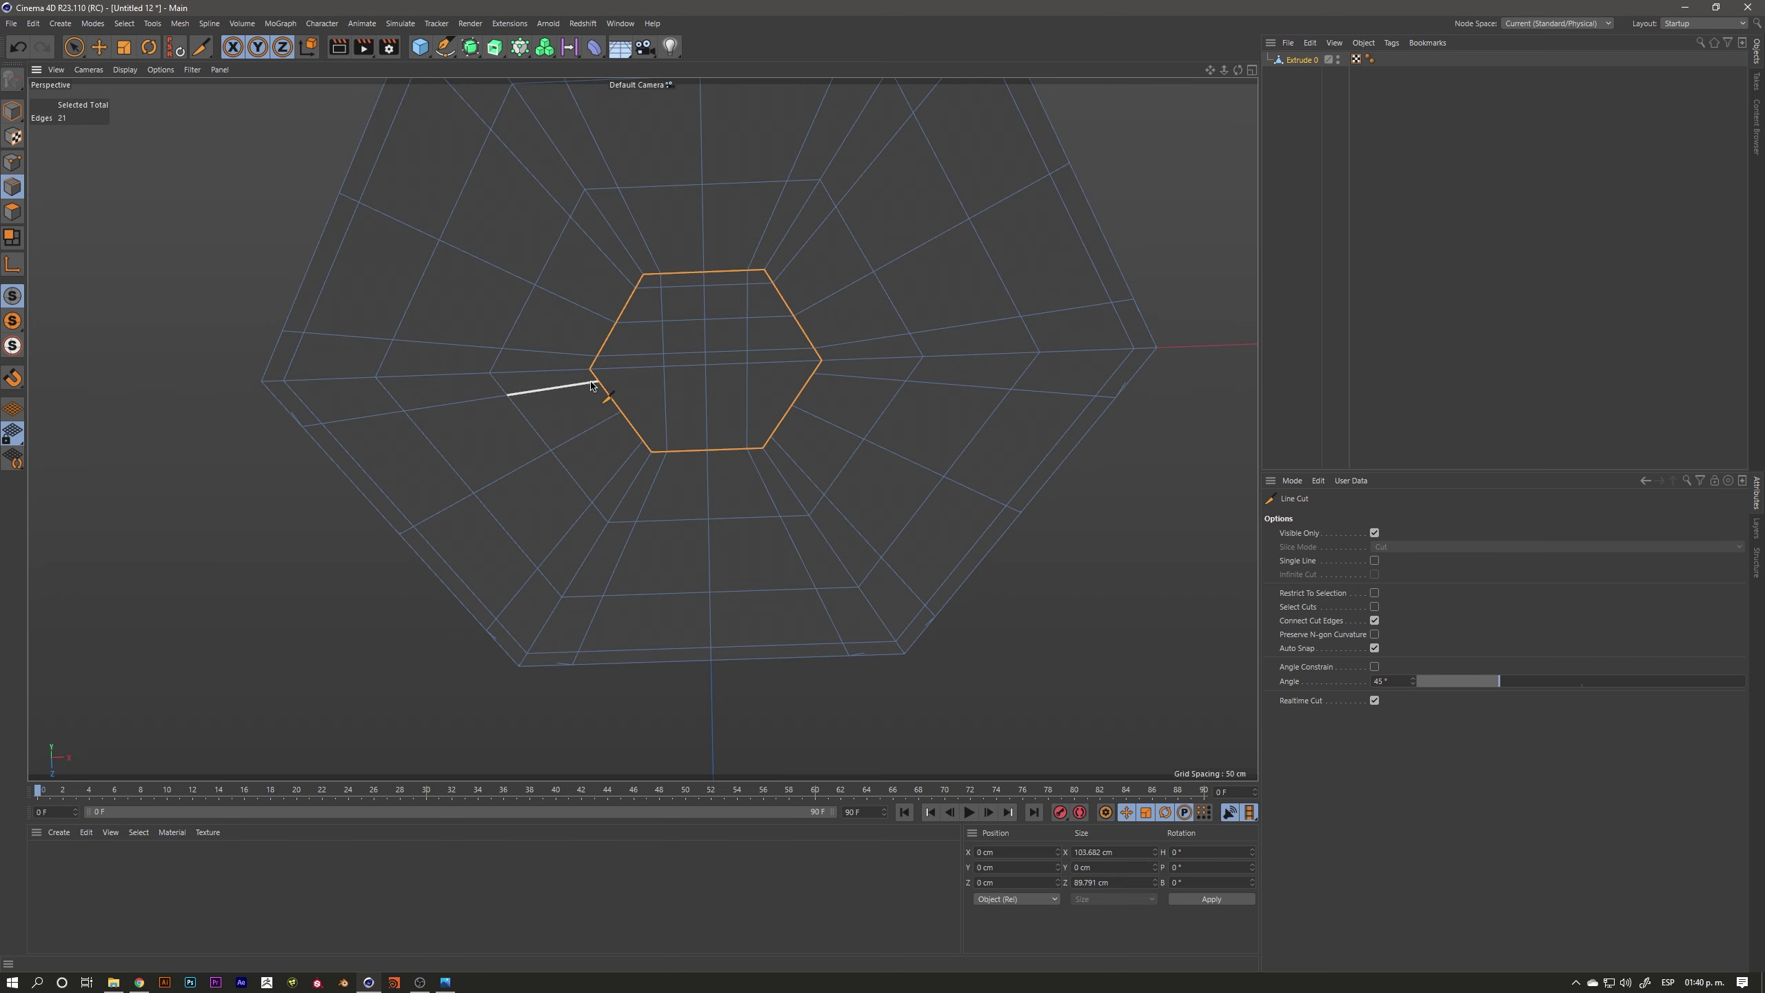
{"action": "key", "text": "Escape"}
{"action": "key", "text": "u"}
{"action": "key", "text": "l"}
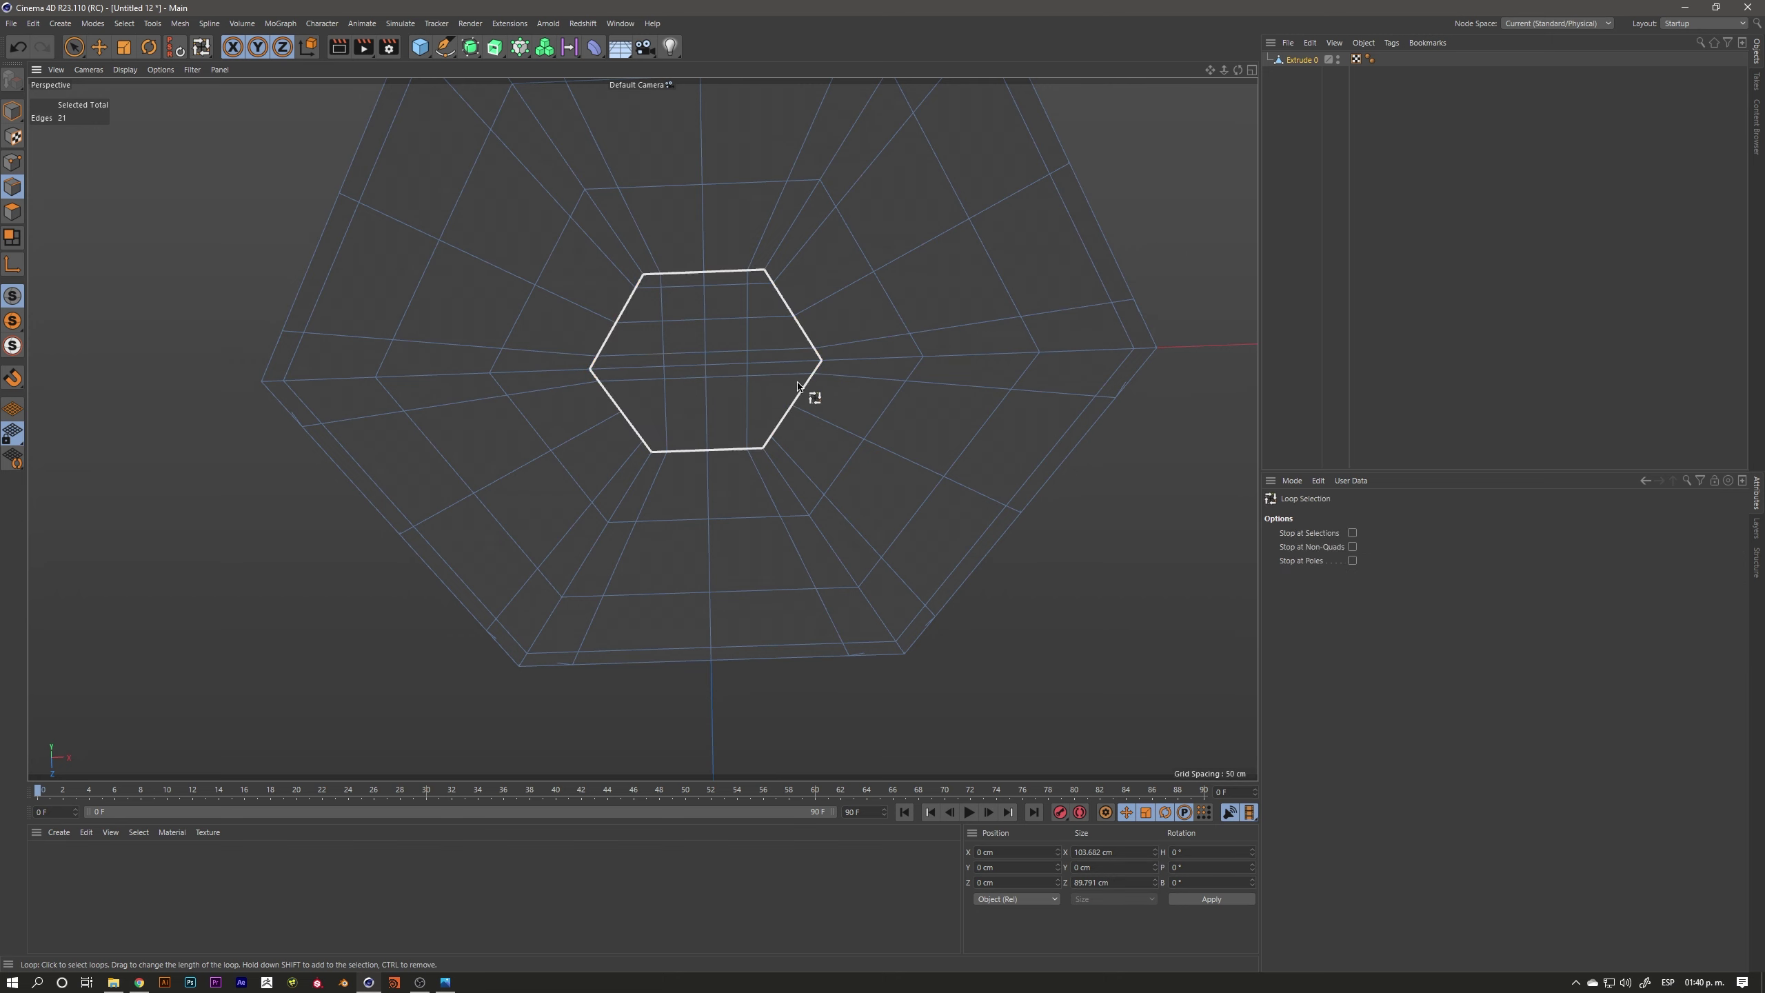
{"action": "key", "text": "k"}
{"action": "key", "text": "k"}
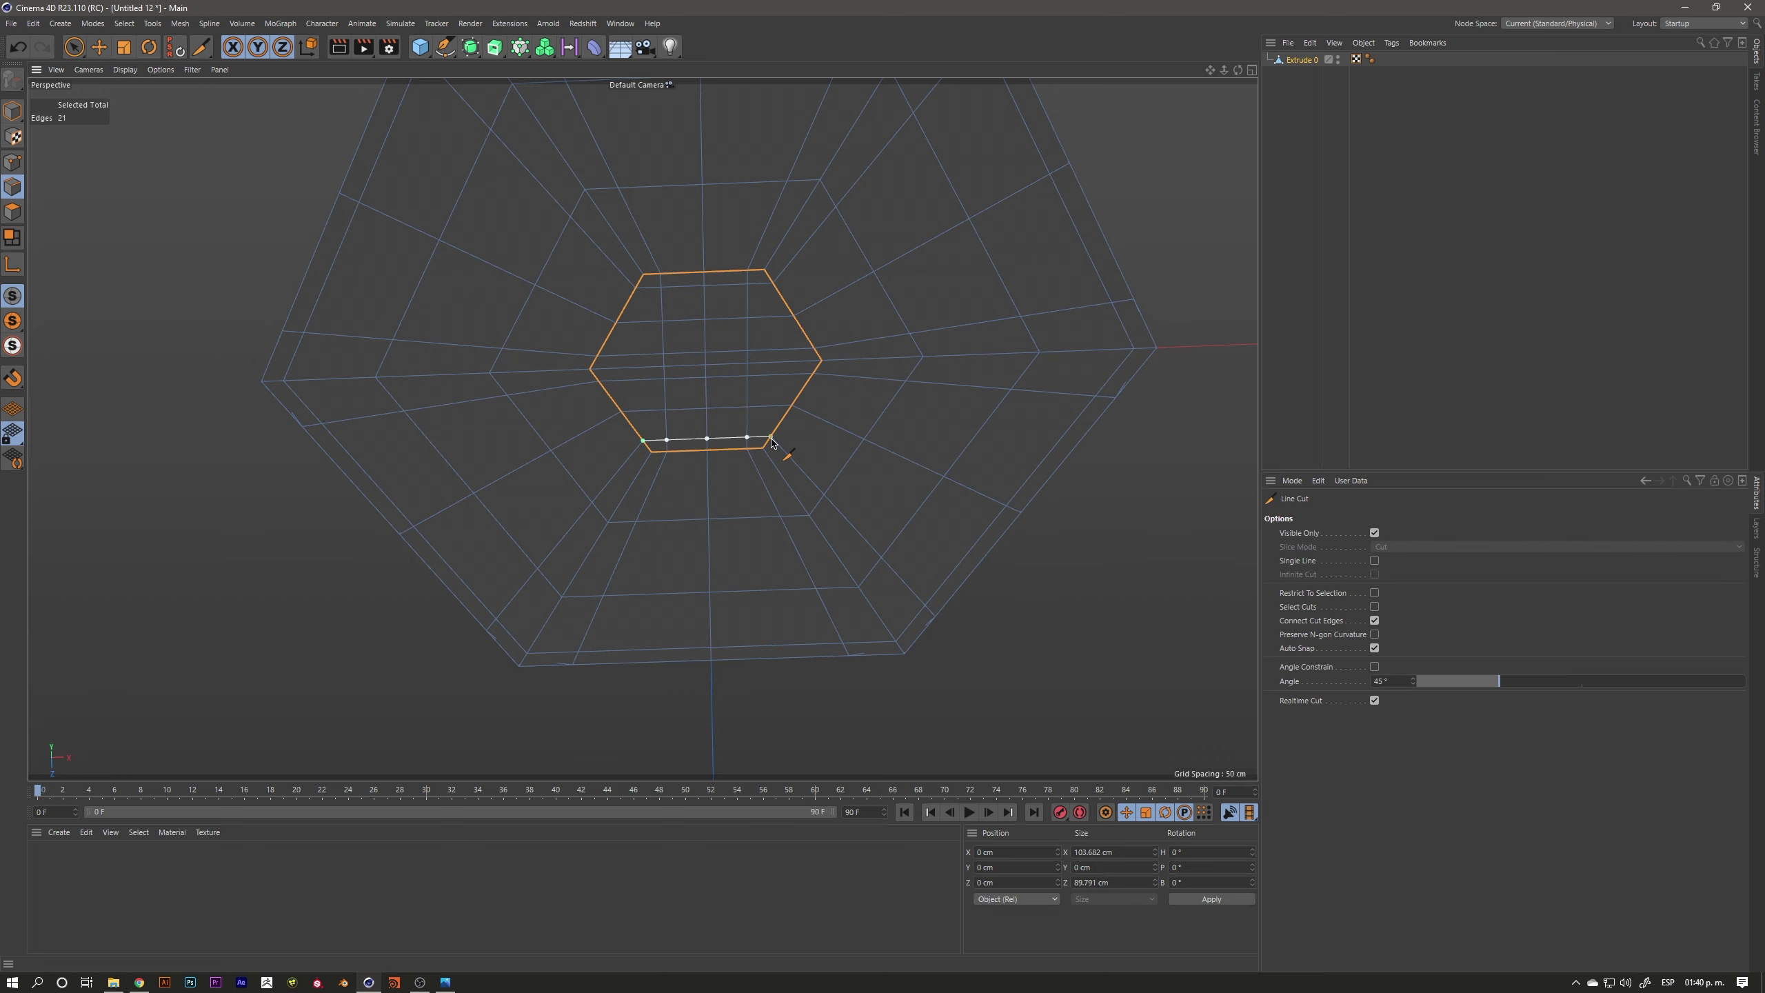
{"action": "key", "text": "Escape"}
{"action": "key", "text": "u"}
{"action": "key", "text": "l"}
{"action": "mouse_move", "coordinate": [725, 383]}
{"action": "left_mouse_down", "text": "alt"}
{"action": "mouse_move", "coordinate": [828, 448]}
{"action": "mouse_move", "coordinate": [697, 414]}
{"action": "mouse_move", "coordinate": [702, 461]}
{"action": "left_mouse_up", "text": "alt"}
Live-select the centre point of the base cap in Points mode
{"action": "left_click", "coordinate": [13, 162]}
{"action": "key", "text": "9"}
{"action": "right_click_drag", "start_coordinate": [693, 366], "coordinate": [804, 349], "text": "alt"}
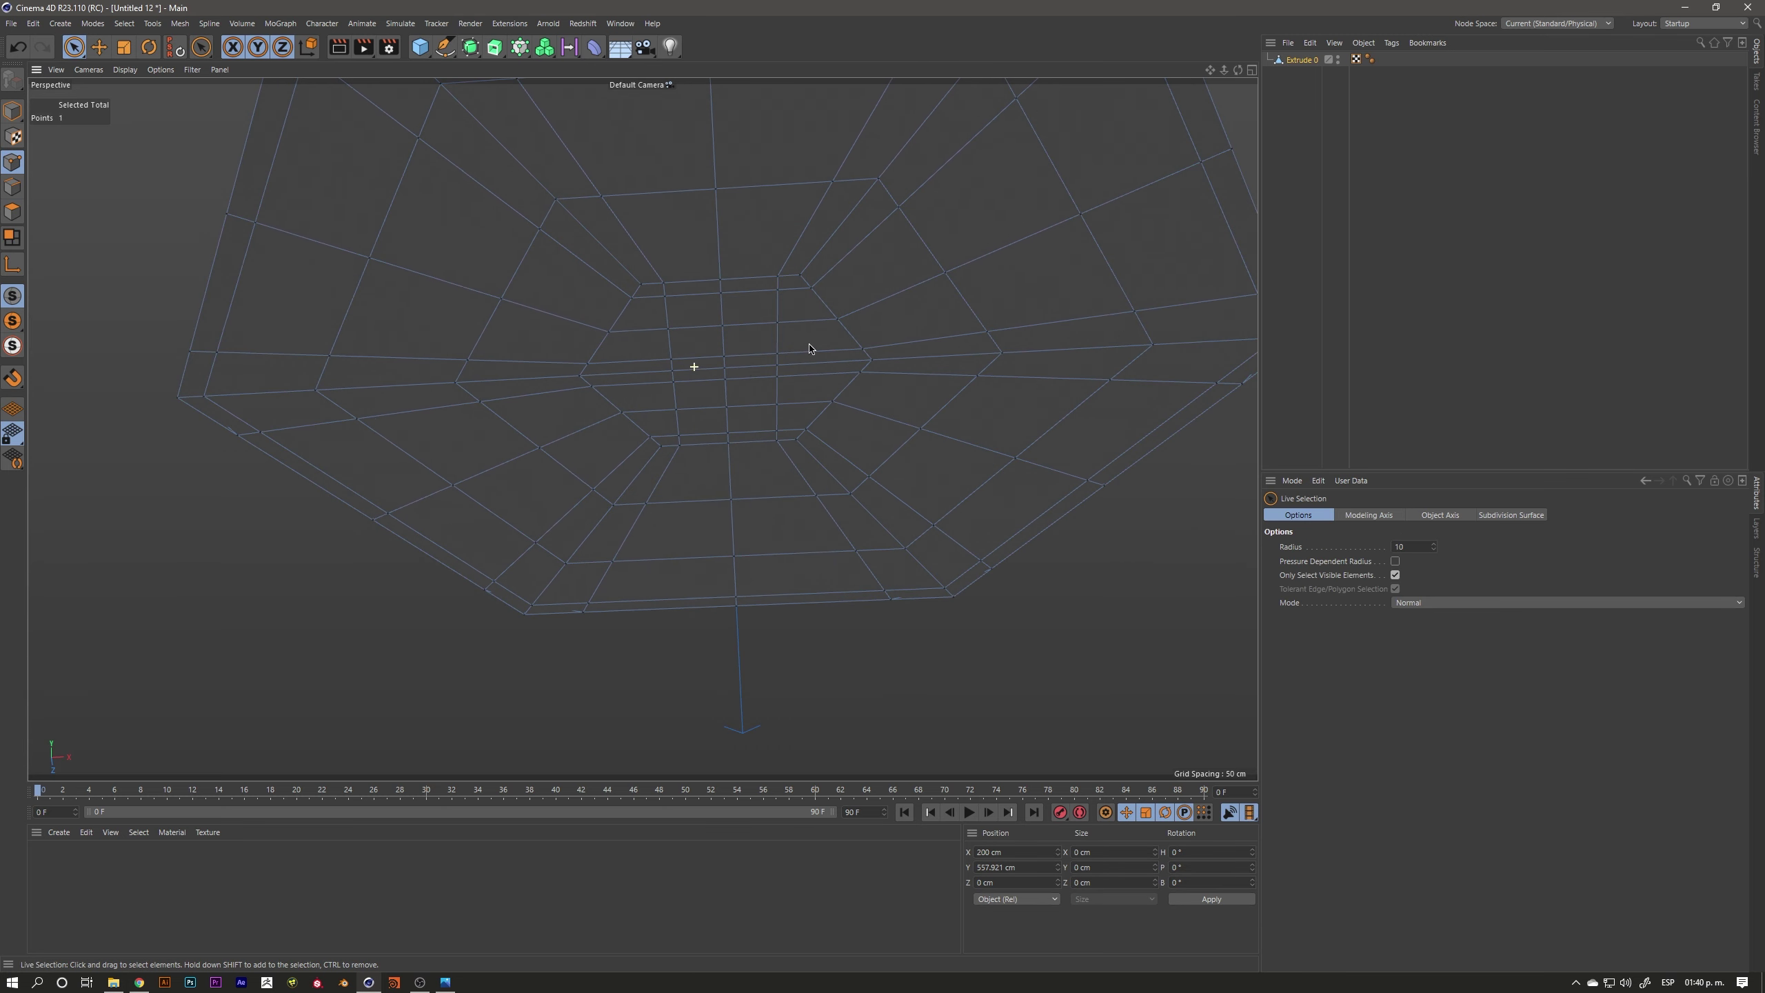
{"action": "left_click", "coordinate": [726, 366]}
{"action": "mouse_move", "coordinate": [726, 366]}
{"action": "left_mouse_down", "text": "alt"}
{"action": "mouse_move", "coordinate": [646, 382]}
{"action": "mouse_move", "coordinate": [667, 389]}
{"action": "left_mouse_up", "text": "alt"}
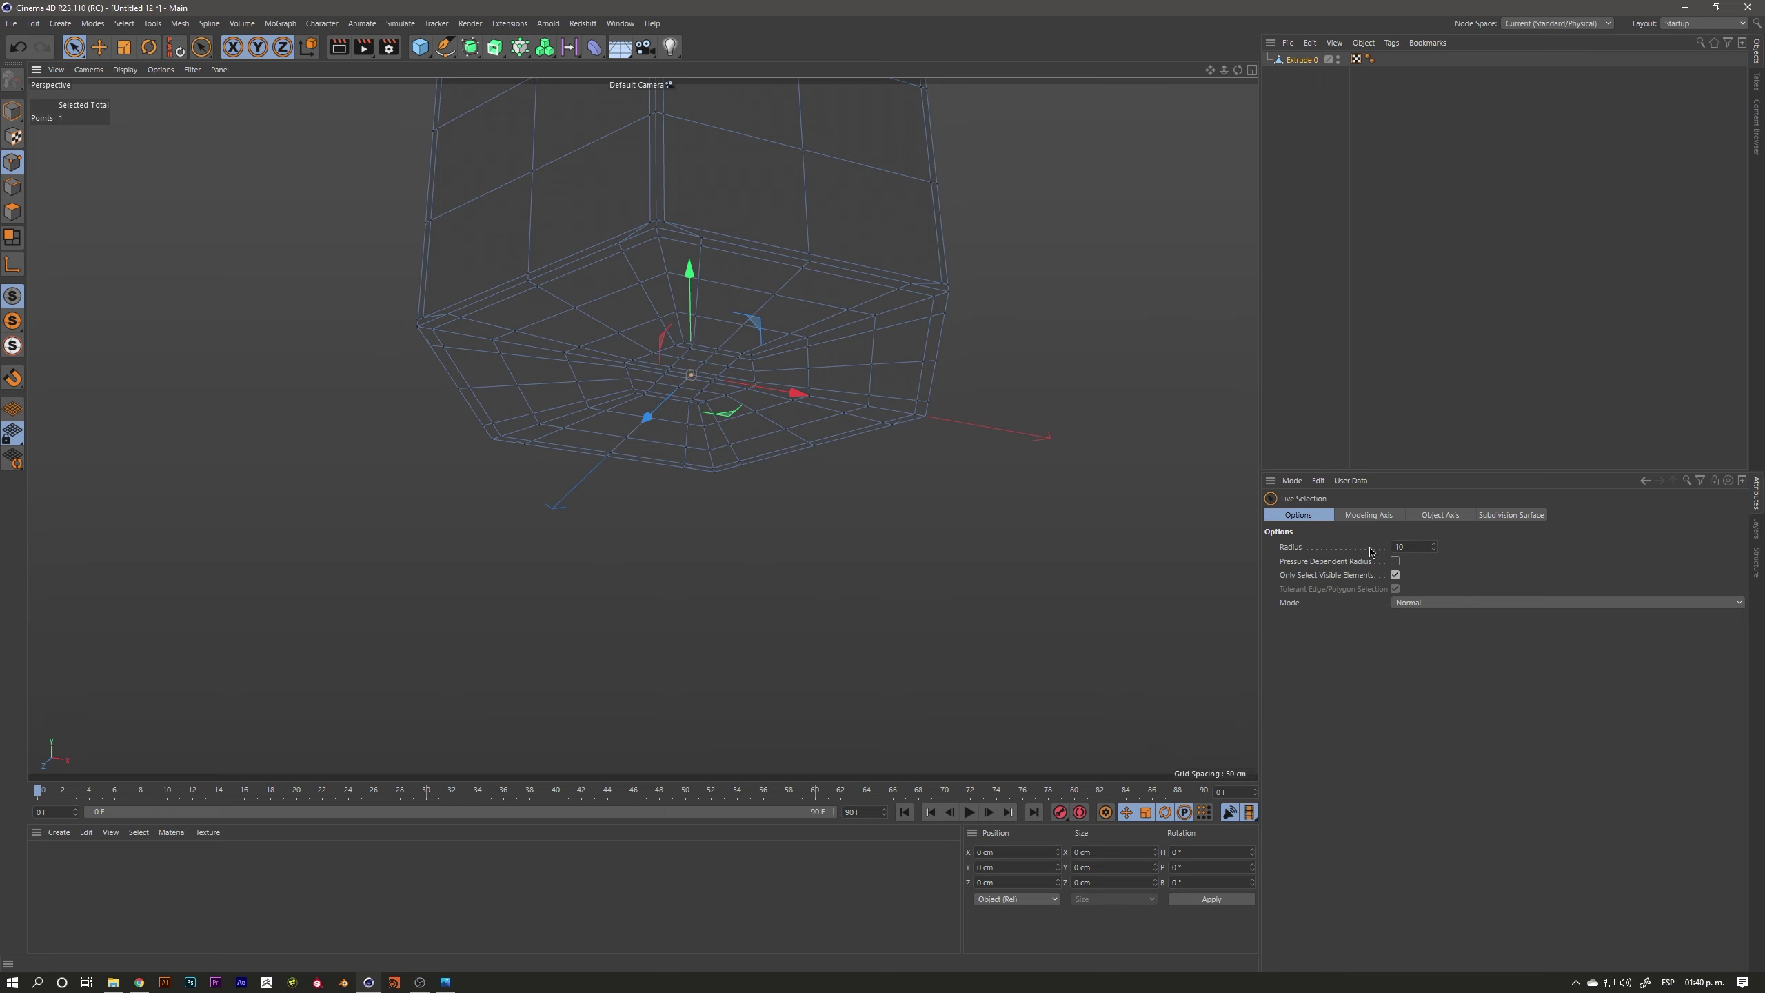
Turn on soft selection with a 140 cm radius and Dome falloff
{"action": "left_click", "coordinate": [1410, 603]}
{"action": "left_click", "coordinate": [1414, 648]}
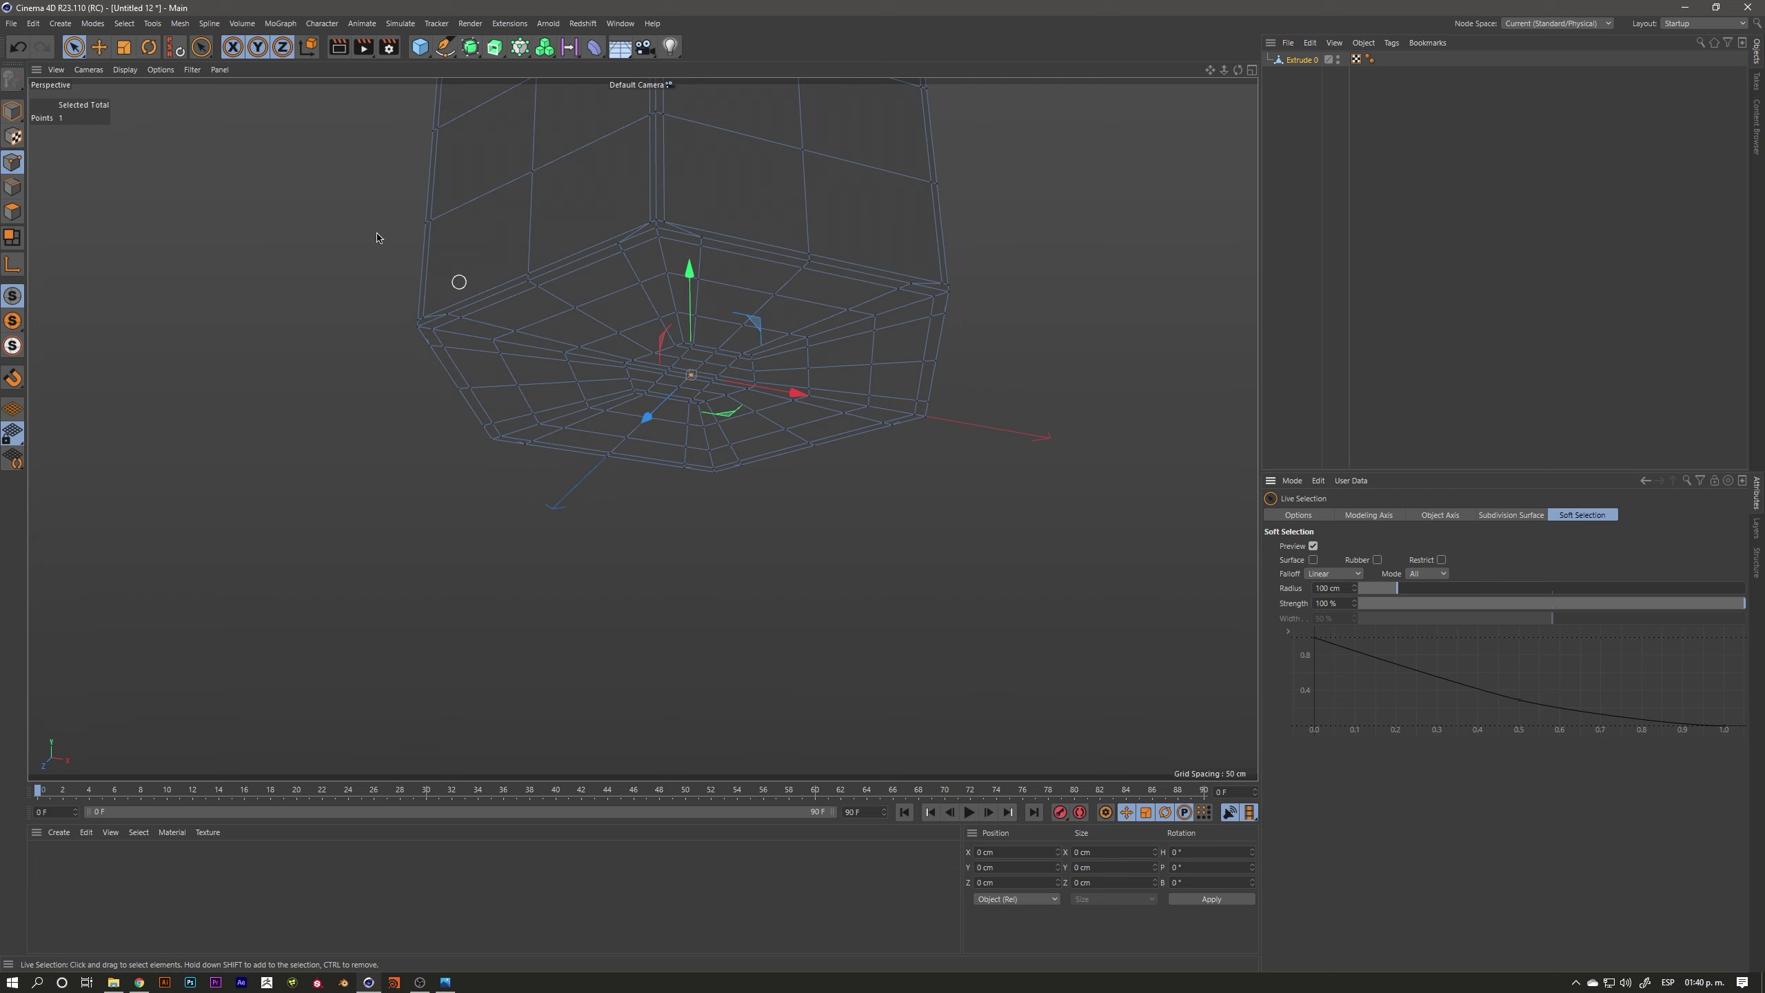
{"action": "left_click", "coordinate": [125, 70]}
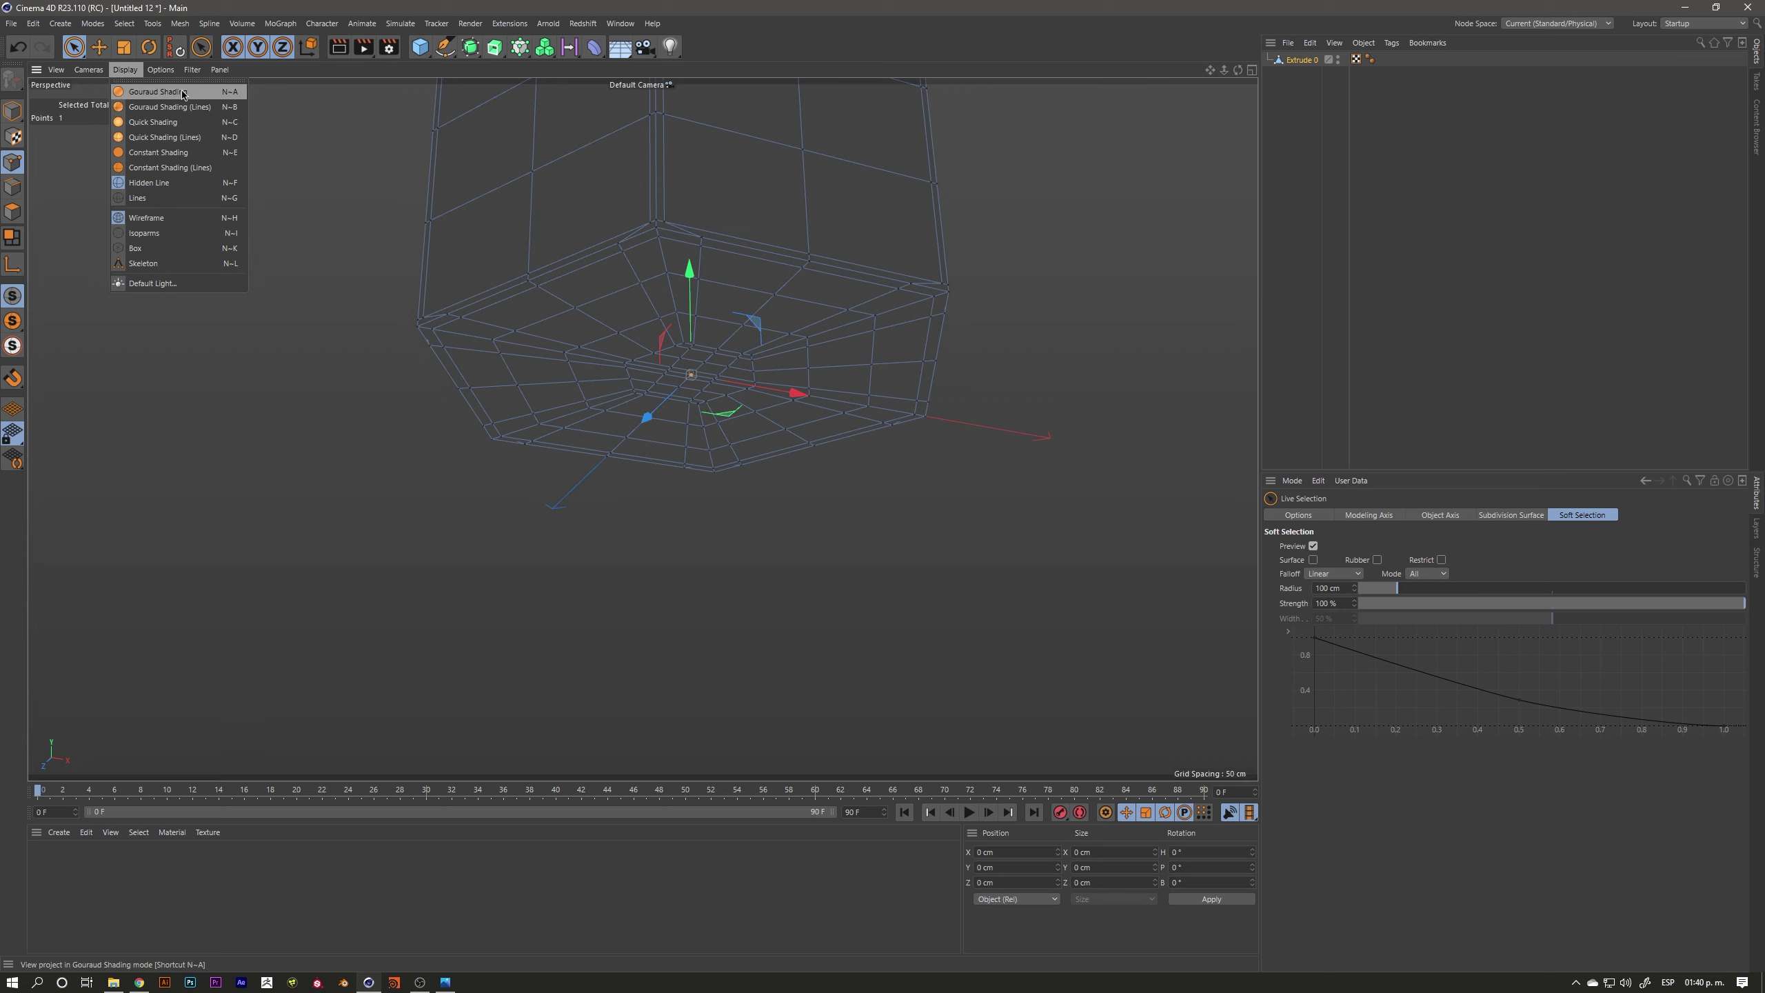
{"action": "left_click", "coordinate": [183, 95]}
{"action": "mouse_move", "coordinate": [594, 352]}
{"action": "left_mouse_down", "text": "alt"}
{"action": "mouse_move", "coordinate": [697, 332]}
{"action": "mouse_move", "coordinate": [688, 352]}
{"action": "left_mouse_up", "text": "alt"}
{"action": "left_click_drag", "start_coordinate": [1396, 588], "coordinate": [1414, 592]}
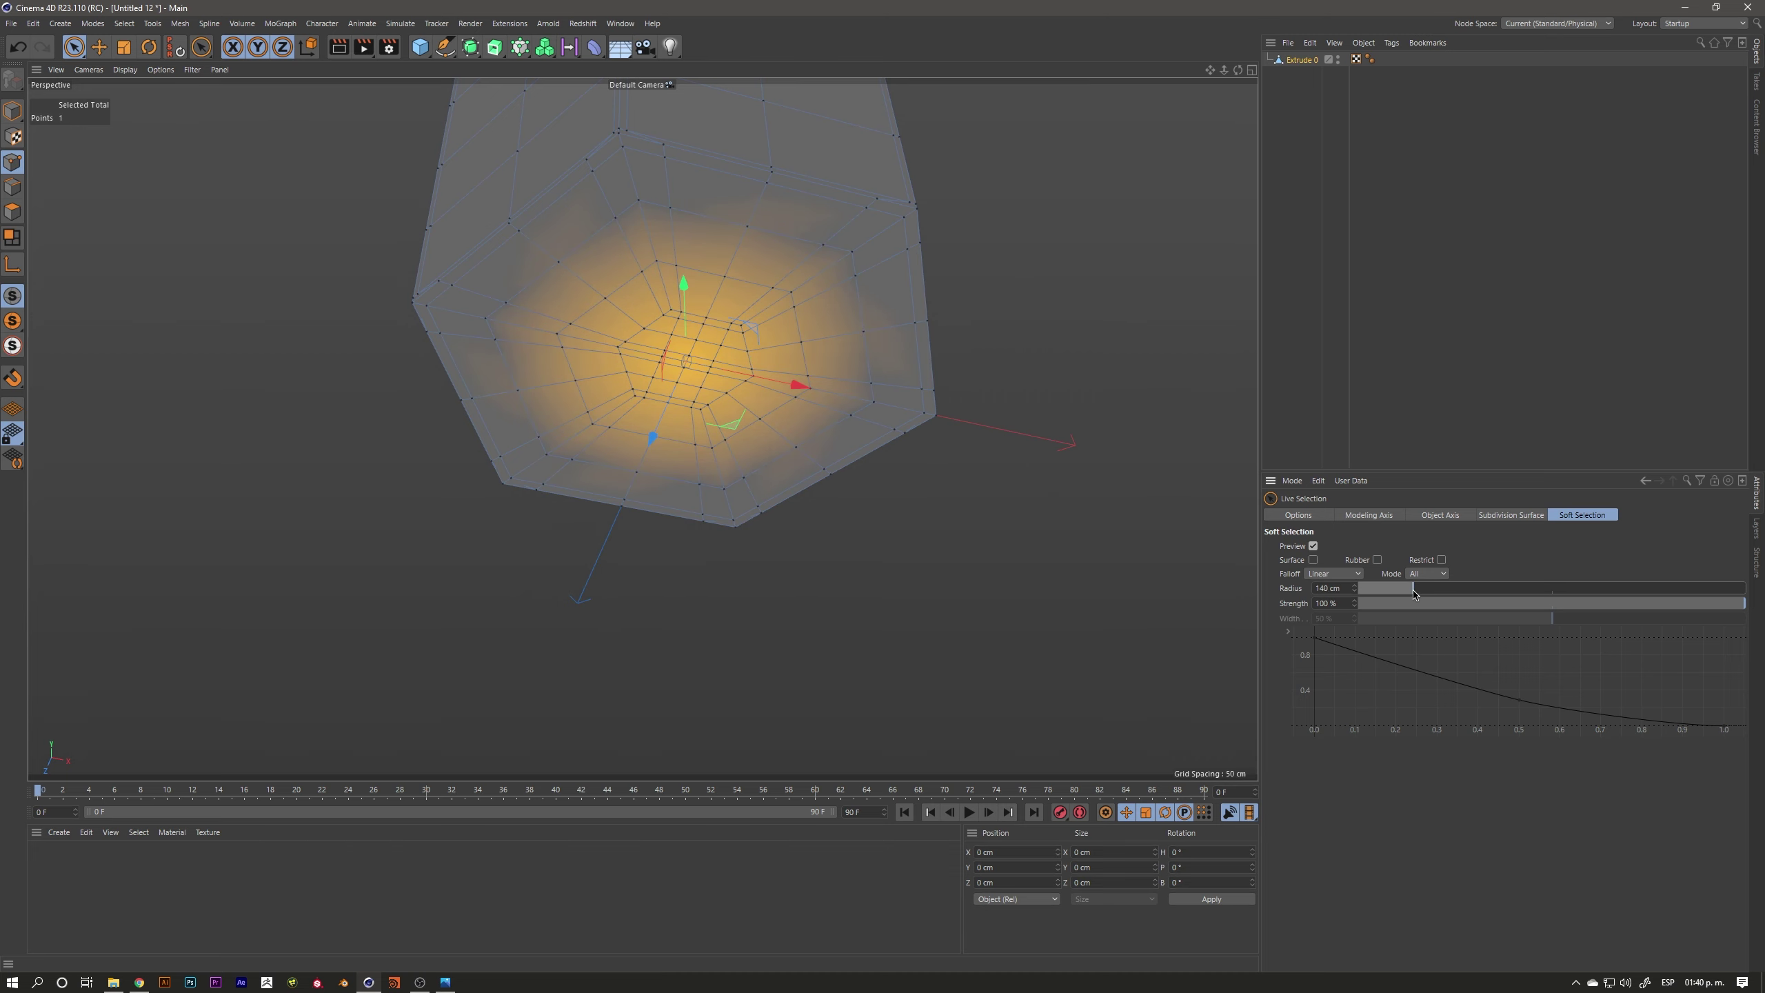
{"action": "left_click", "coordinate": [1342, 577]}
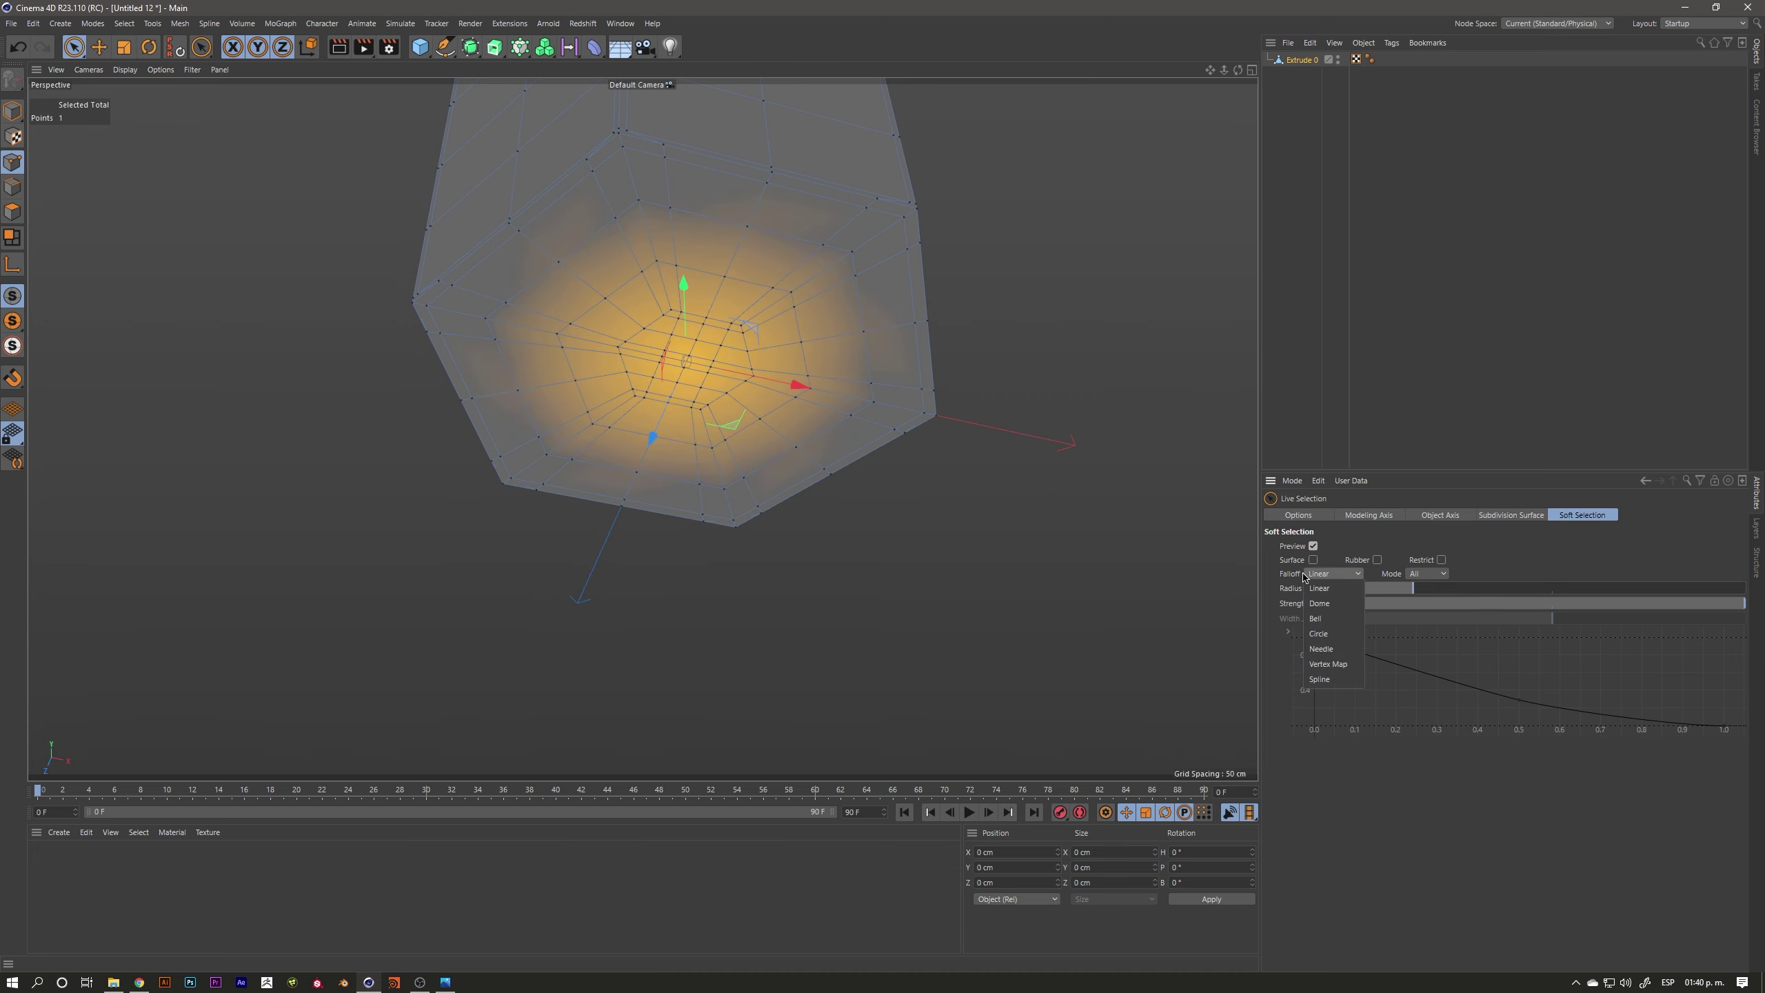
{"action": "left_click", "coordinate": [1319, 602]}
Raise the centre point to about 17.666 cm so the base domes, then show lines display
{"action": "mouse_move", "coordinate": [579, 317]}
{"action": "left_mouse_down", "text": "alt"}
{"action": "mouse_move", "coordinate": [706, 225]}
{"action": "mouse_move", "coordinate": [697, 212]}
{"action": "left_mouse_up", "text": "alt"}
{"action": "left_click_drag", "start_coordinate": [697, 212], "coordinate": [654, 308], "text": "alt"}
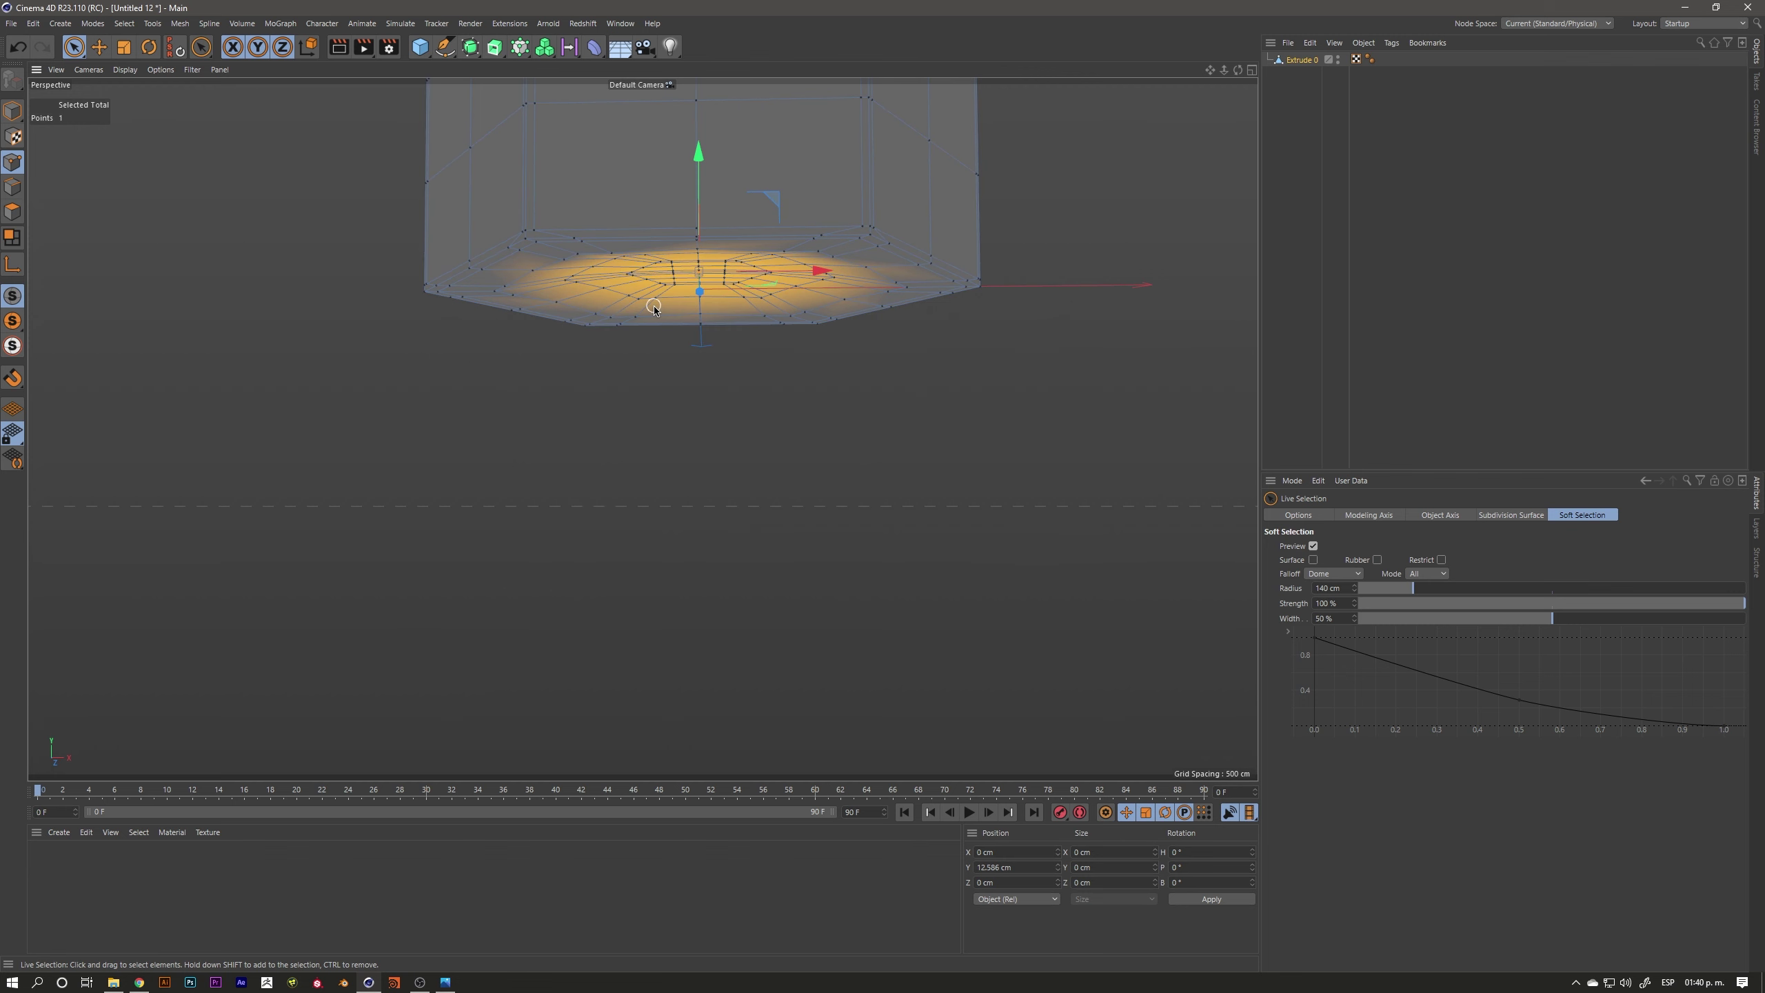
{"action": "key", "text": "n"}
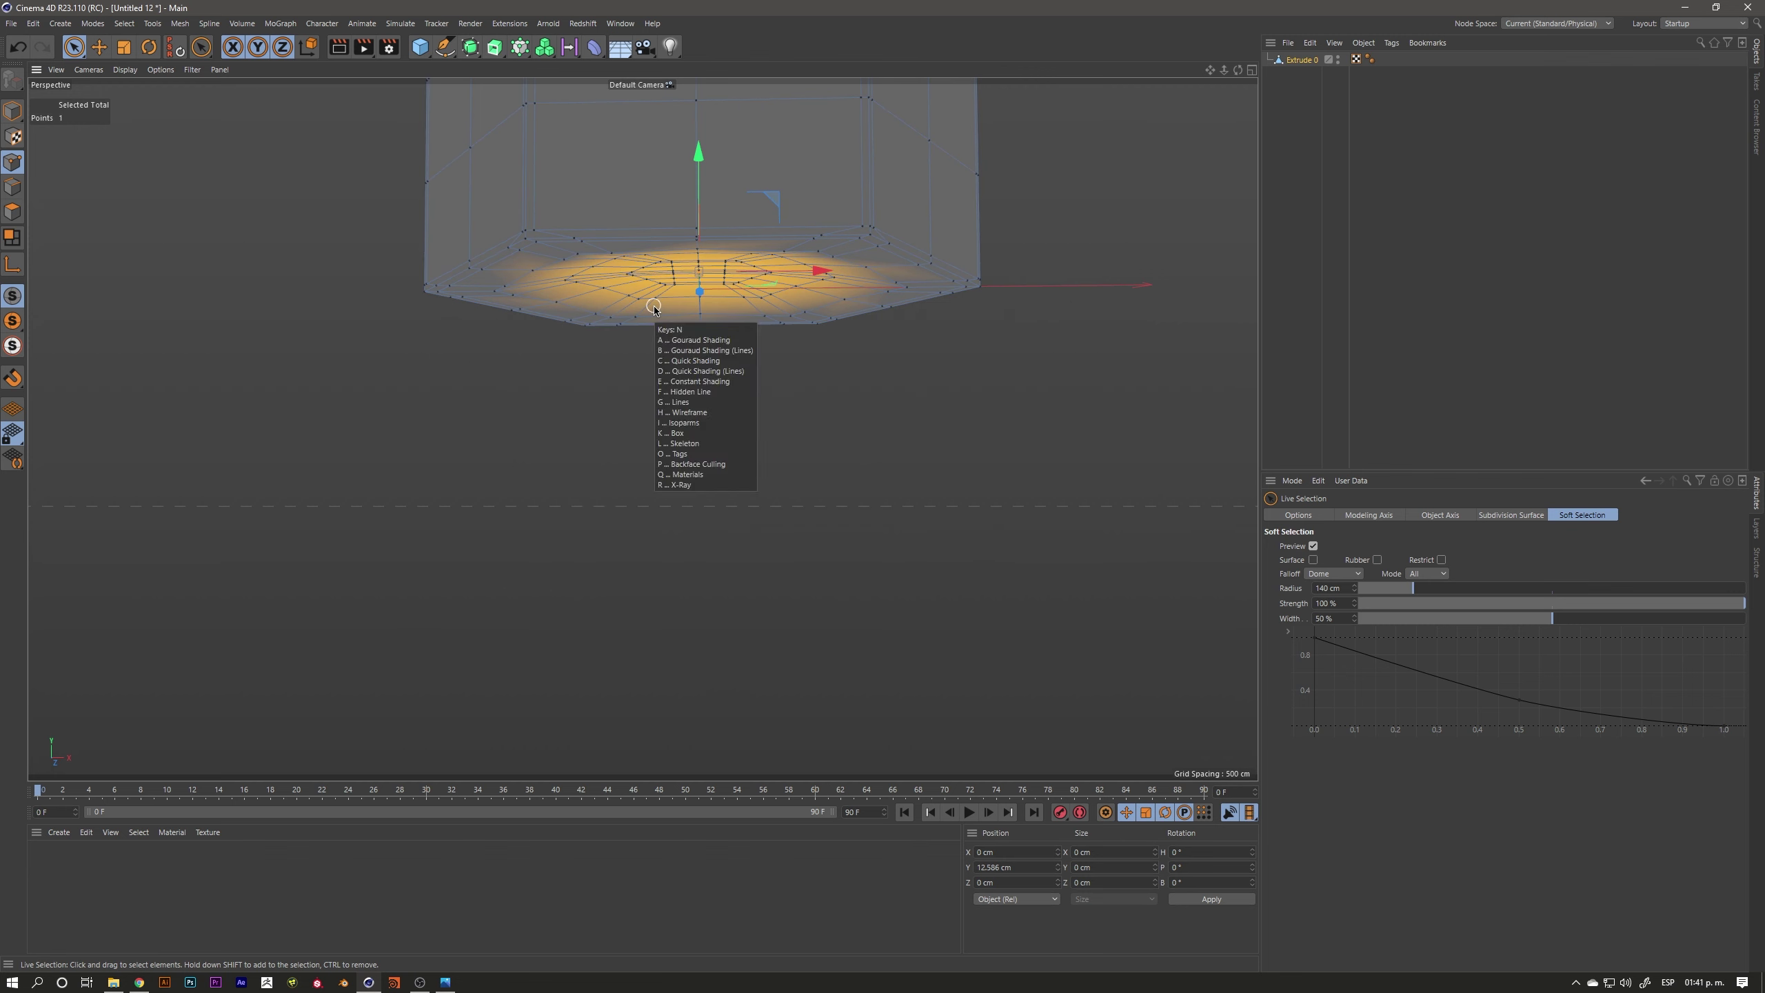
{"action": "key", "text": "g"}
Clear the selection, reselect the base's centre point and view it from the side
{"action": "key", "text": "ctrl+shift+a"}
{"action": "key", "text": "super"}
{"action": "key", "text": "super"}
{"action": "scroll", "coordinate": [709, 299], "scroll_direction": "up", "scroll_amount": 3}
{"action": "scroll", "coordinate": [708, 299], "scroll_direction": "up", "scroll_amount": 3}
{"action": "left_click_drag", "start_coordinate": [728, 283], "coordinate": [742, 179], "text": "alt"}
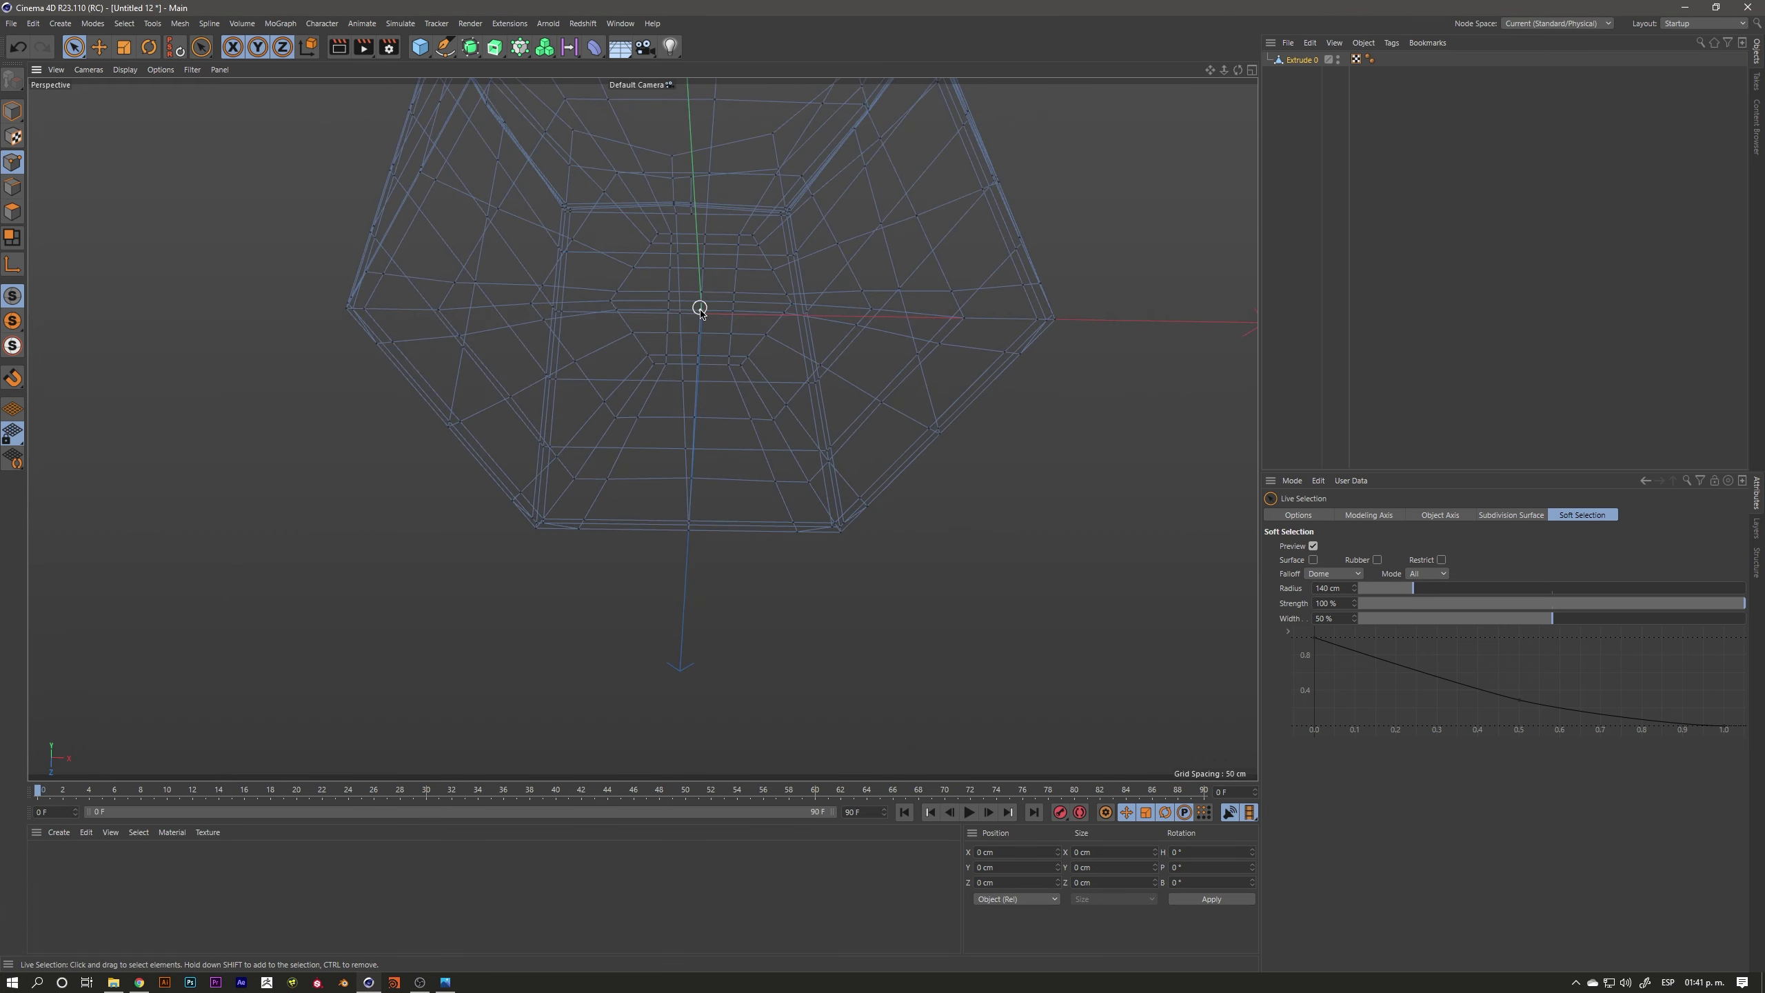
{"action": "scroll", "coordinate": [717, 288], "scroll_direction": "up", "scroll_amount": 3}
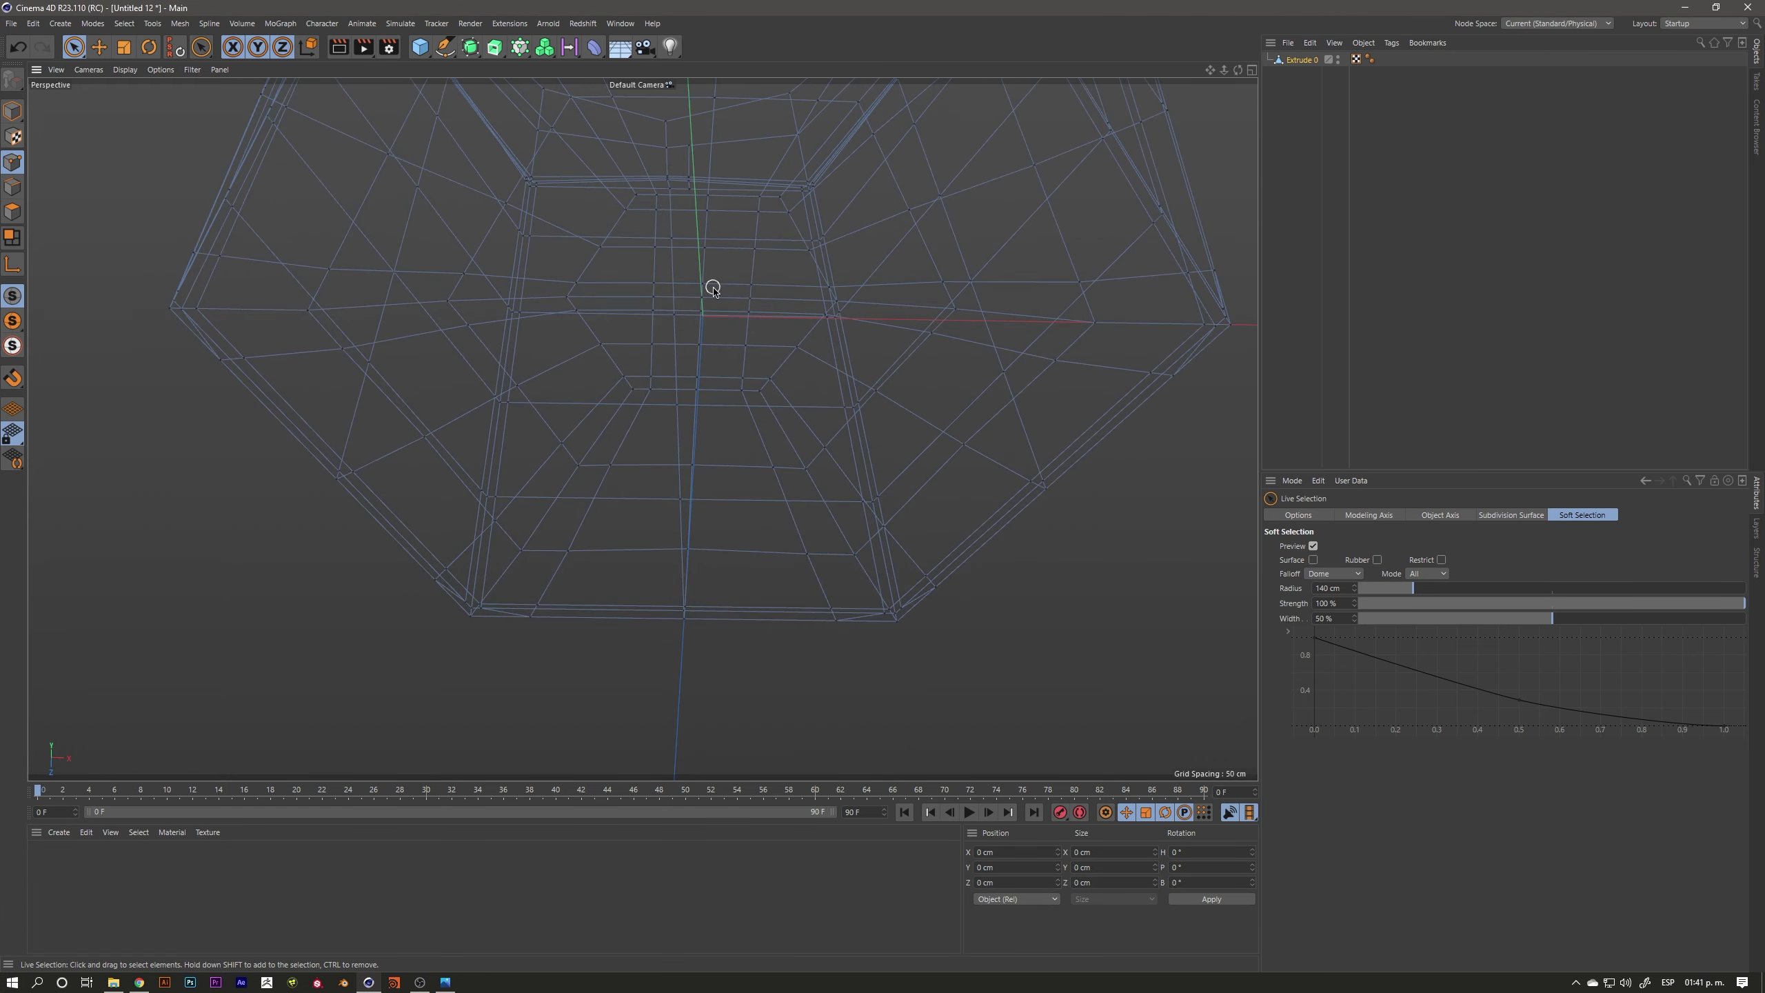
{"action": "left_click", "coordinate": [703, 297]}
{"action": "mouse_move", "coordinate": [748, 279]}
{"action": "left_mouse_down", "text": "alt"}
{"action": "mouse_move", "coordinate": [699, 374]}
{"action": "mouse_move", "coordinate": [685, 189]}
{"action": "mouse_move", "coordinate": [602, 310]}
{"action": "mouse_move", "coordinate": [739, 364]}
{"action": "mouse_move", "coordinate": [706, 311]}
{"action": "left_mouse_up", "text": "alt"}
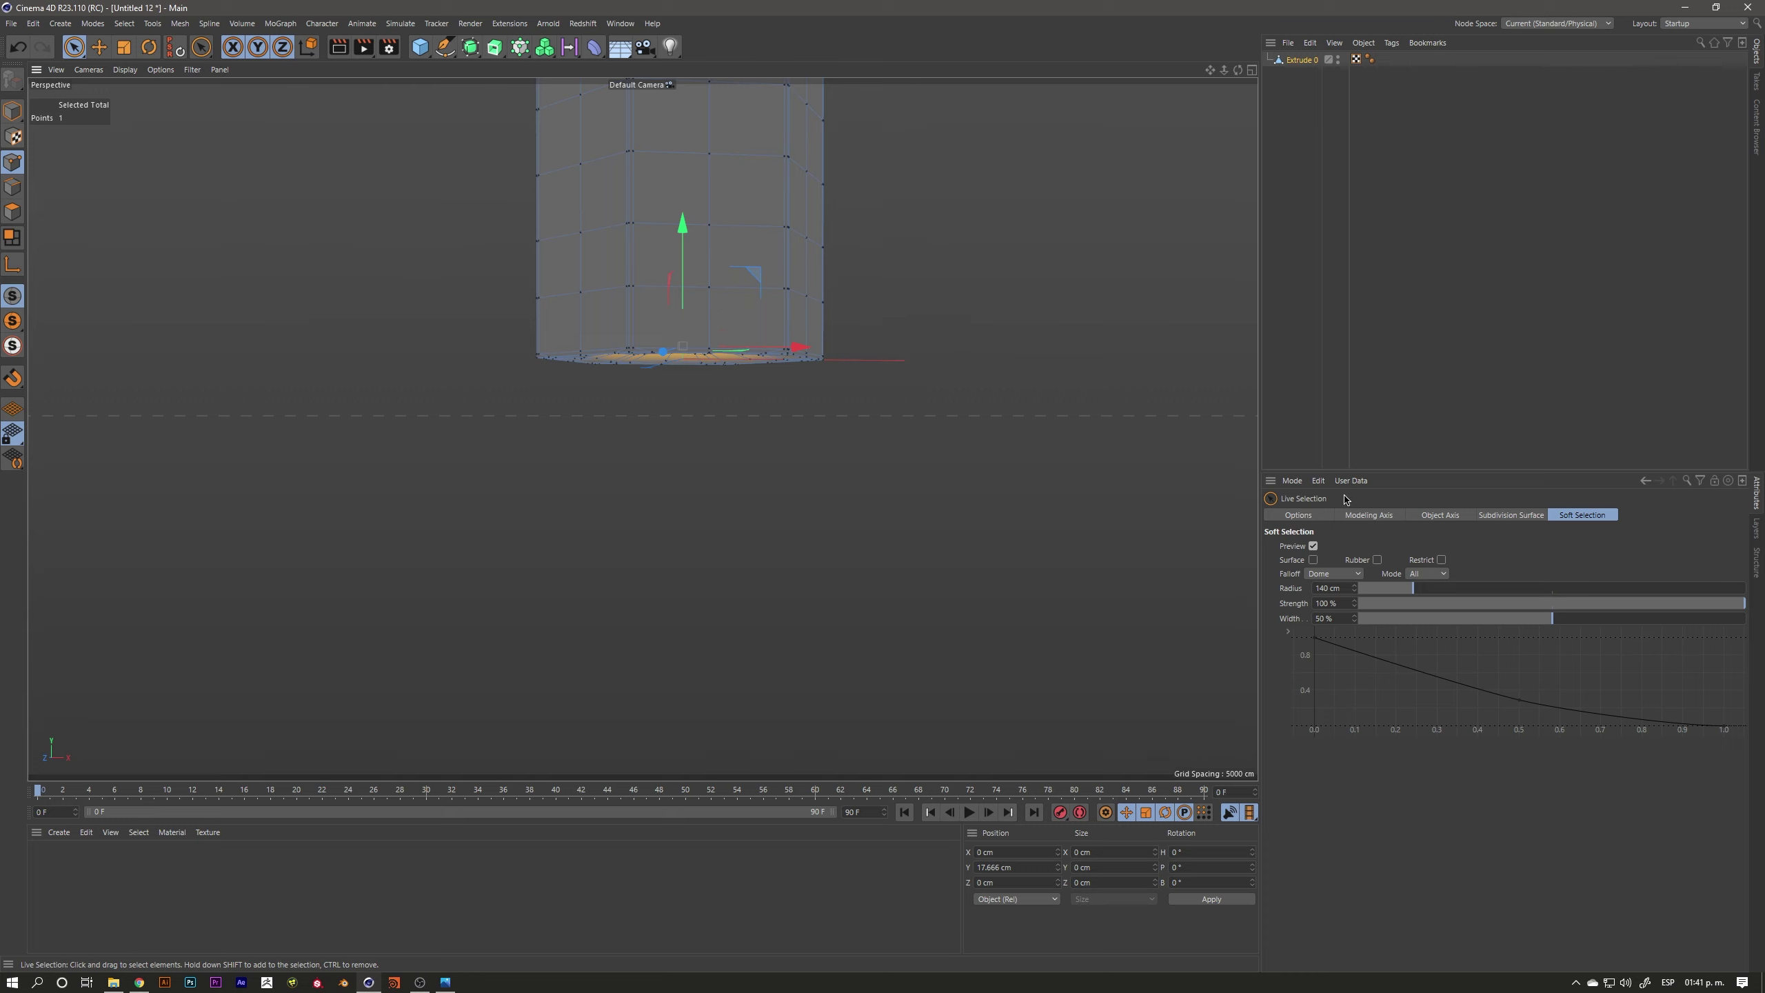
Adjust the selection tool options and reframe the cup in object mode
{"action": "left_click", "coordinate": [1298, 514]}
{"action": "left_click", "coordinate": [1564, 602]}
{"action": "left_click", "coordinate": [1410, 602]}
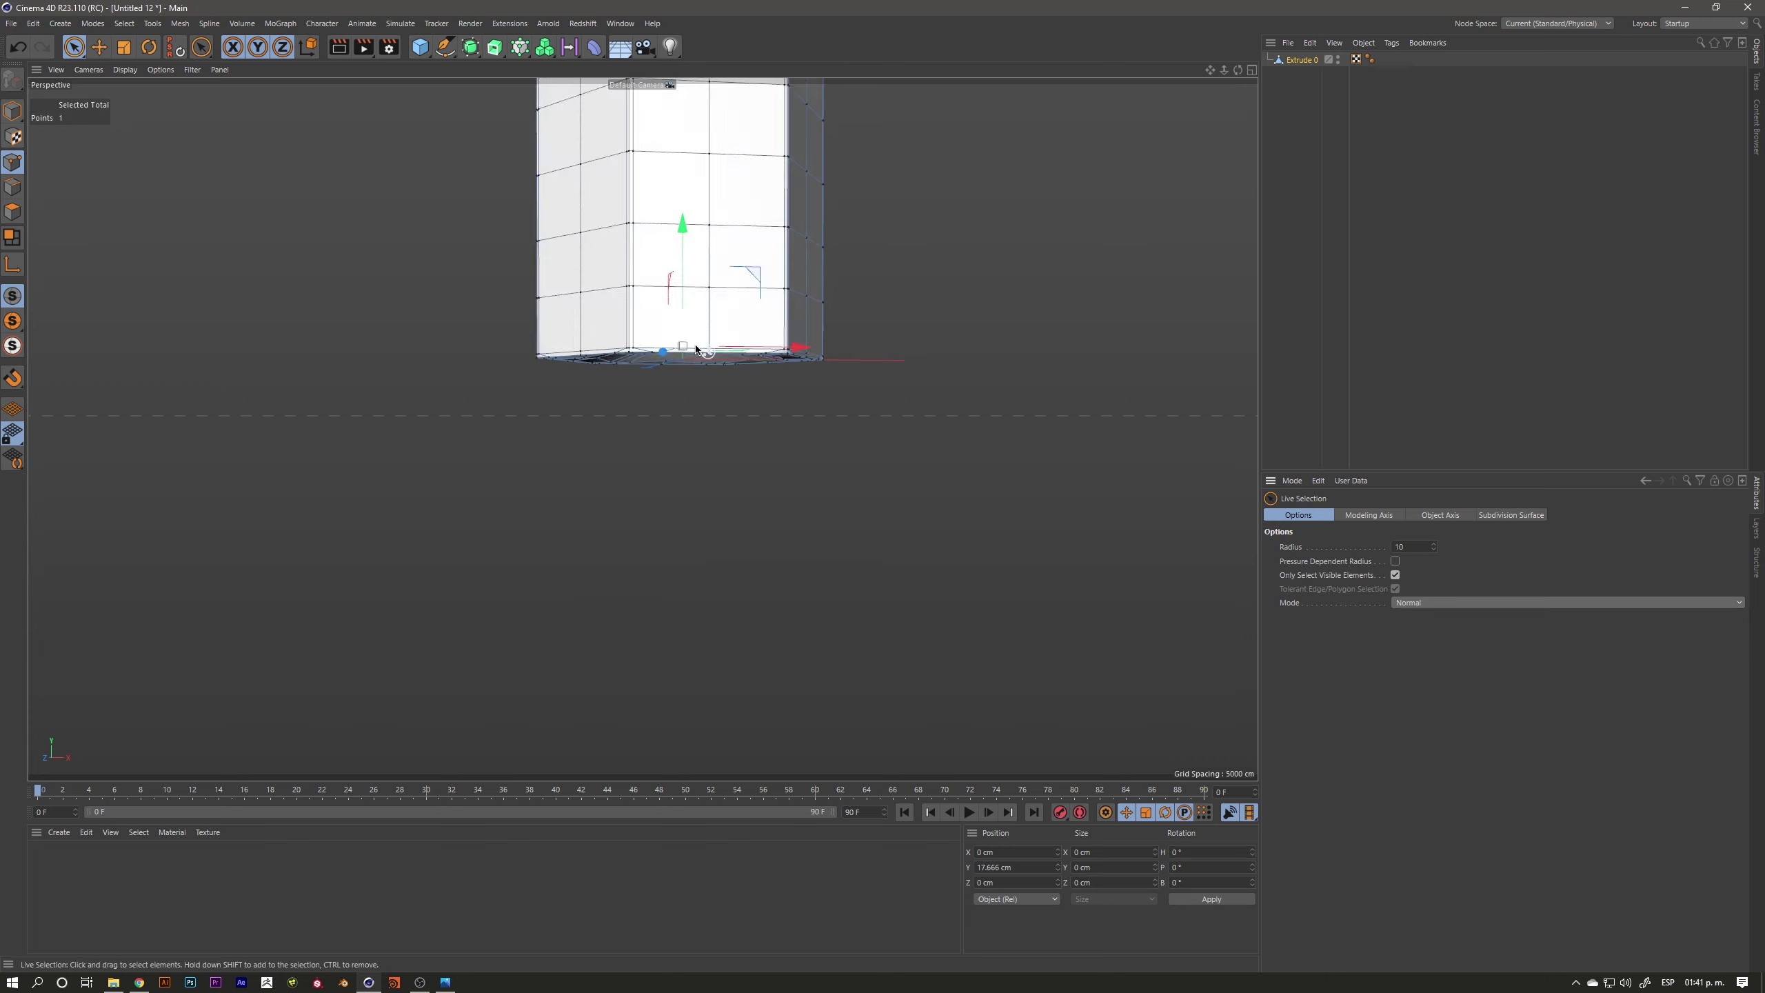
{"action": "left_click_drag", "start_coordinate": [696, 348], "coordinate": [686, 391], "text": "alt"}
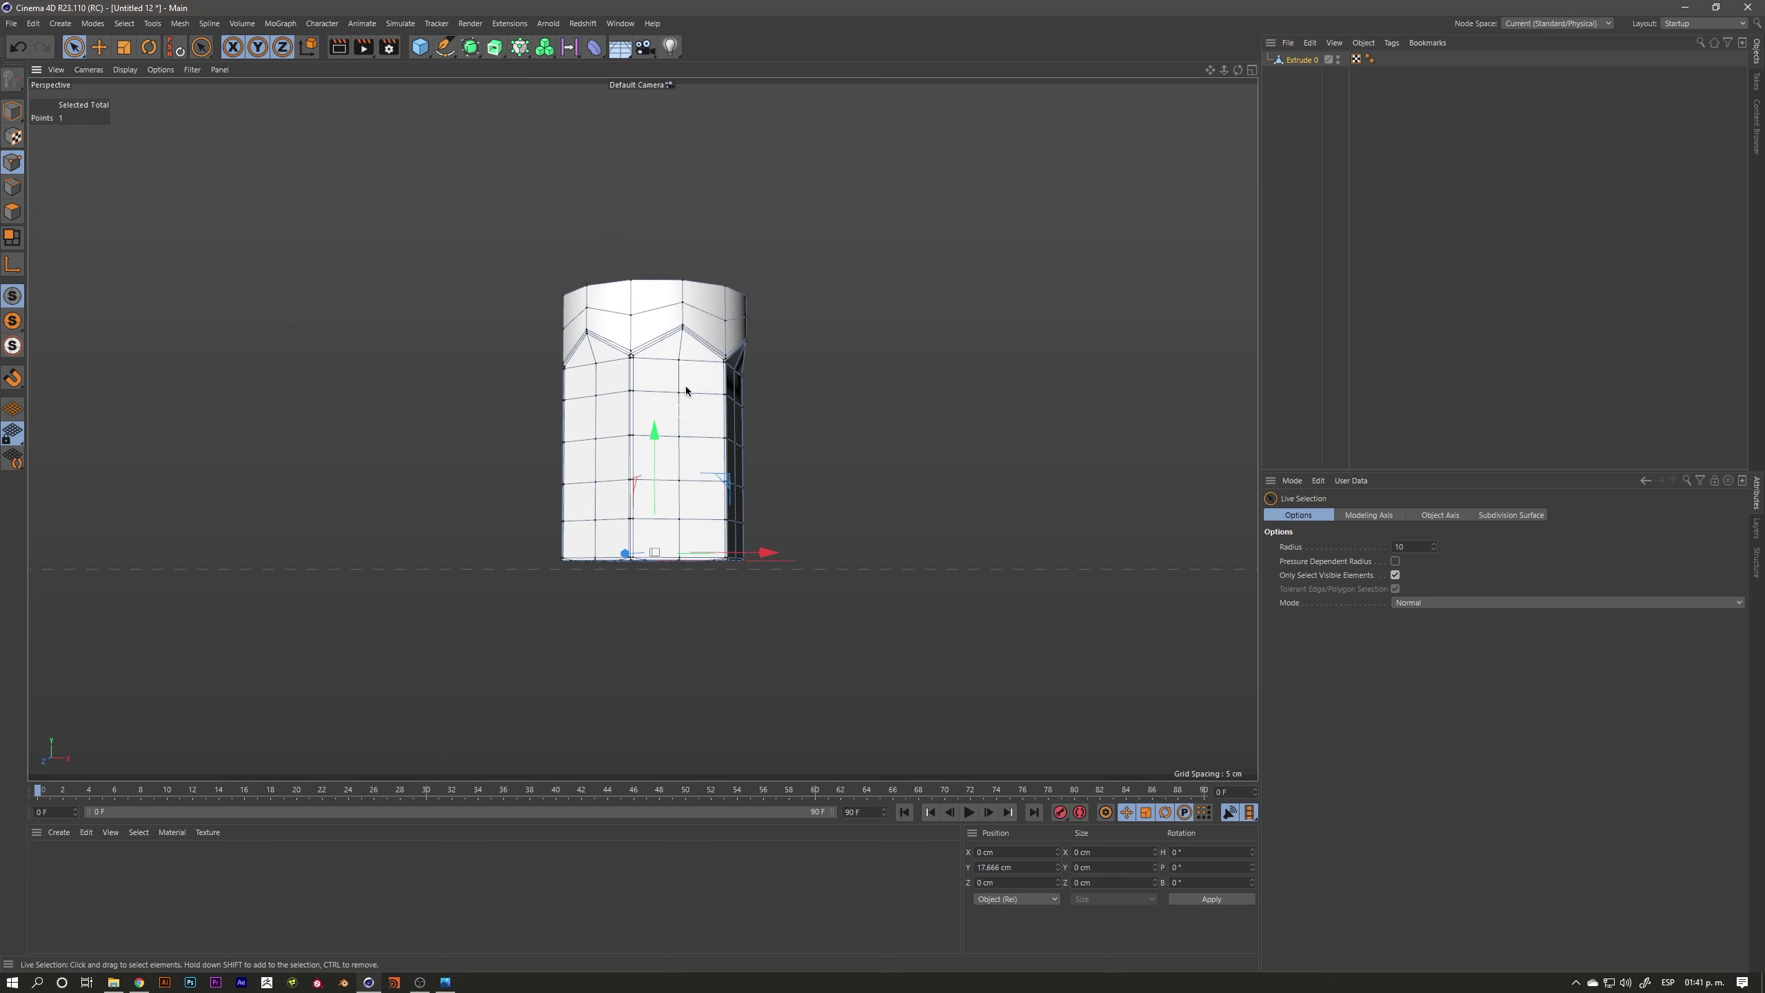
{"action": "left_click", "coordinate": [12, 136]}
{"action": "mouse_move", "coordinate": [626, 301]}
{"action": "left_mouse_down", "text": "alt"}
{"action": "mouse_move", "coordinate": [765, 362]}
{"action": "mouse_move", "coordinate": [608, 436]}
{"action": "left_mouse_up", "text": "alt"}
{"action": "scroll", "coordinate": [722, 405], "scroll_direction": "up", "scroll_amount": 3}
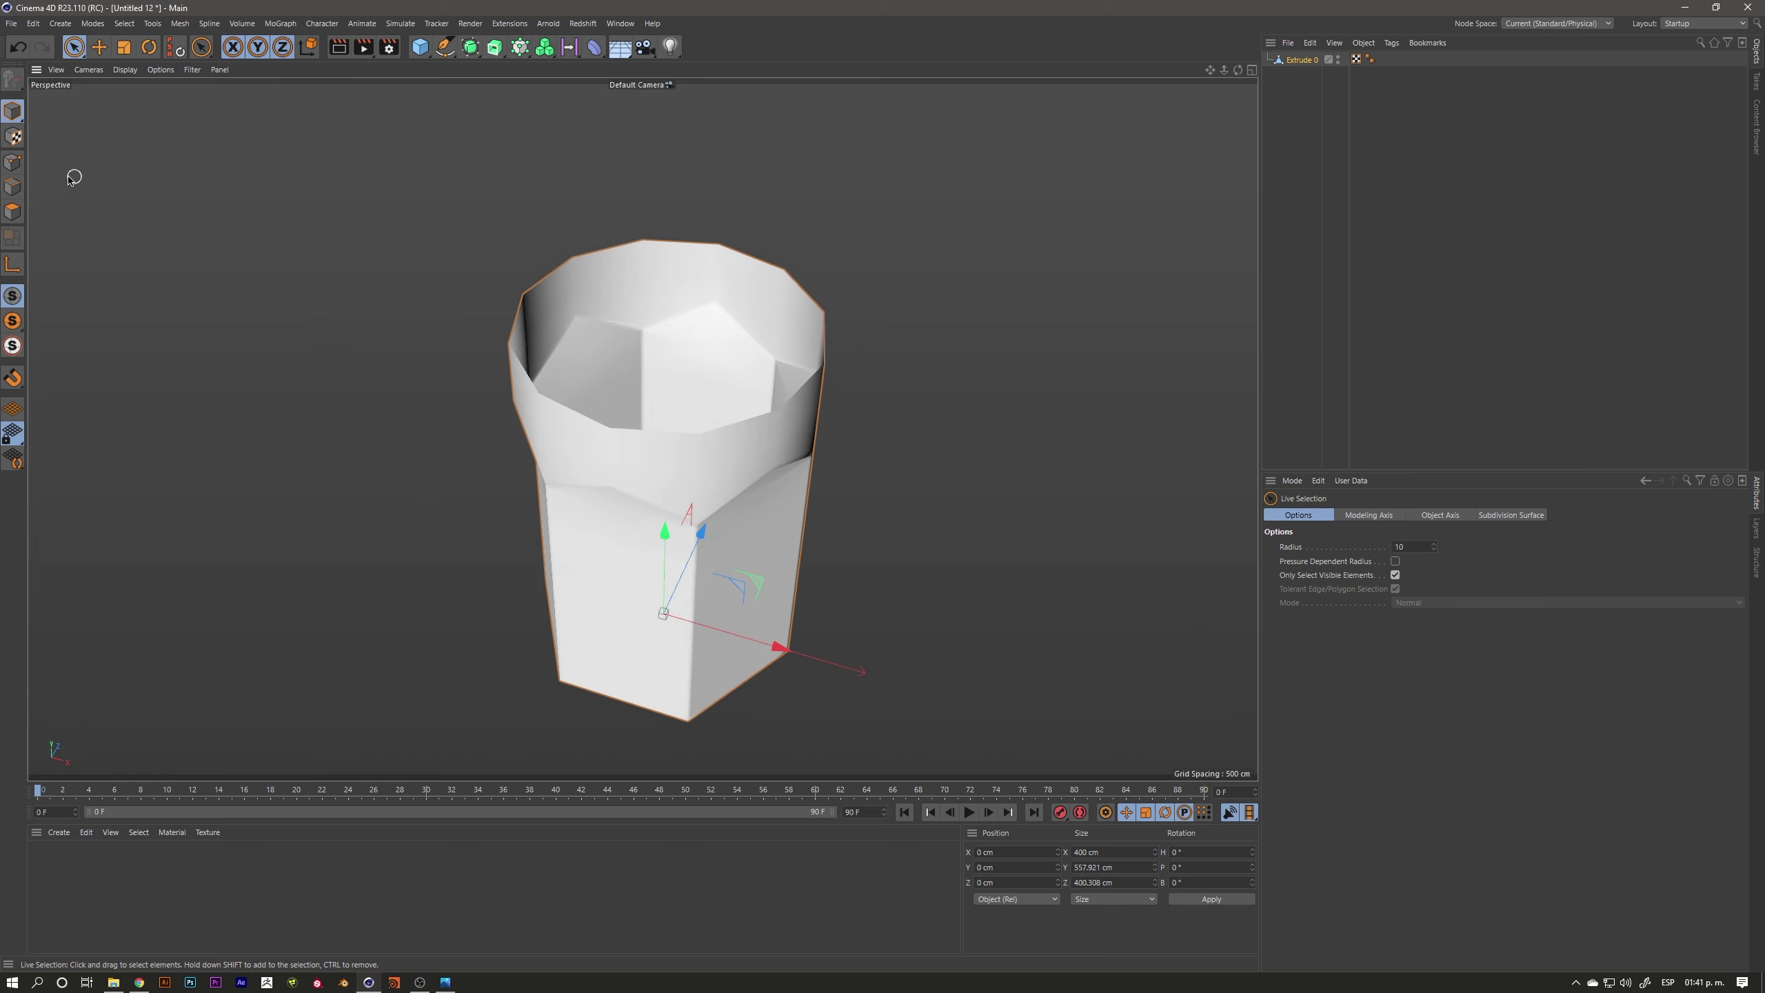
Box-select the 12-edge top rim ring in Edge mode with wireframe display
{"action": "left_click", "coordinate": [14, 186]}
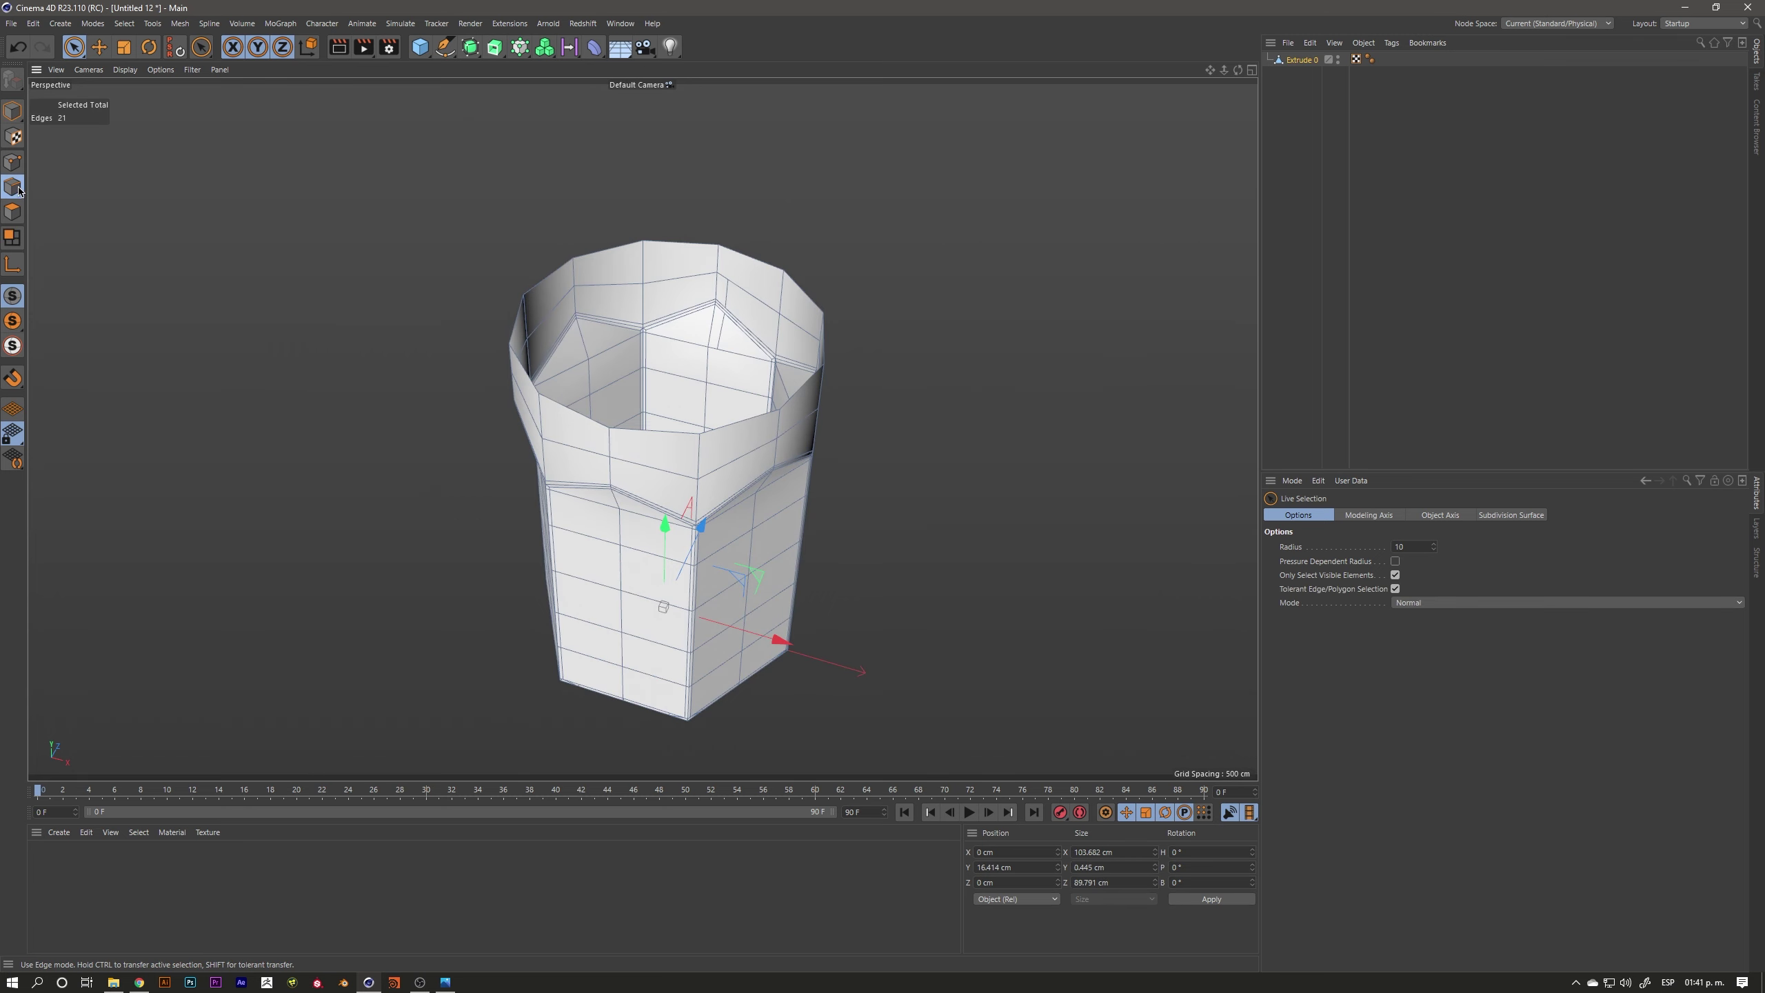
{"action": "key", "text": "n"}
{"action": "key", "text": "g"}
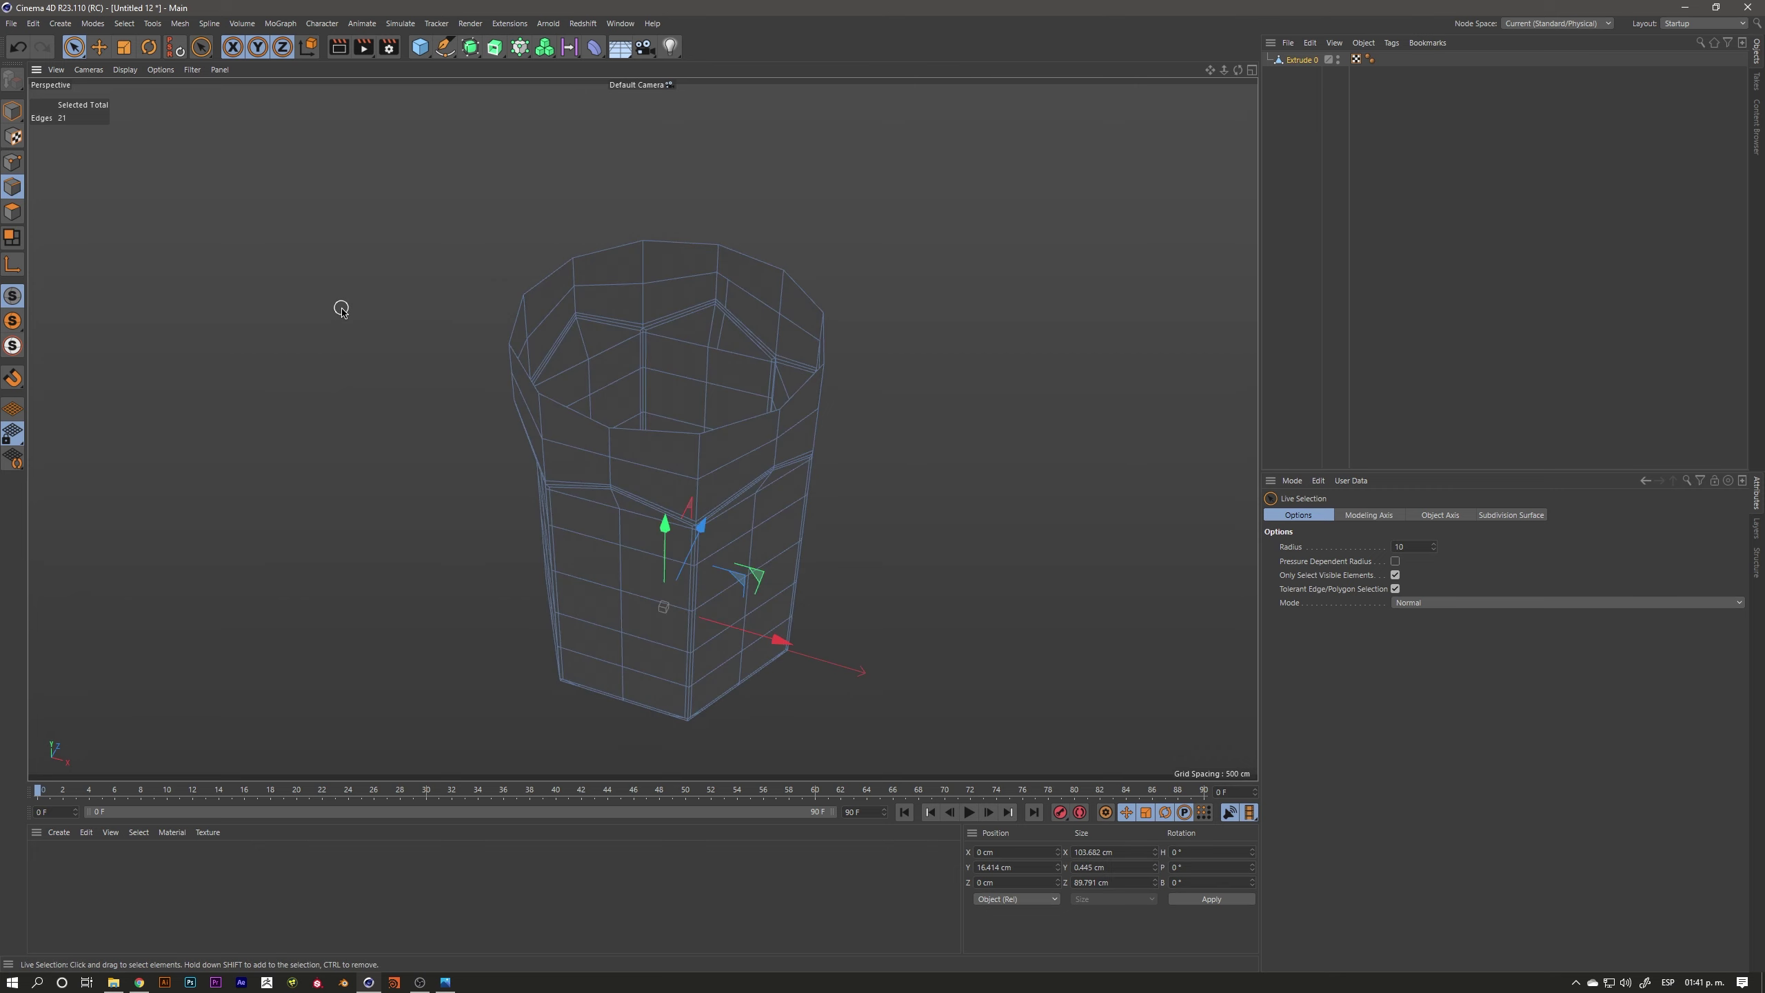
{"action": "left_click_drag", "start_coordinate": [551, 429], "coordinate": [692, 343], "text": "alt"}
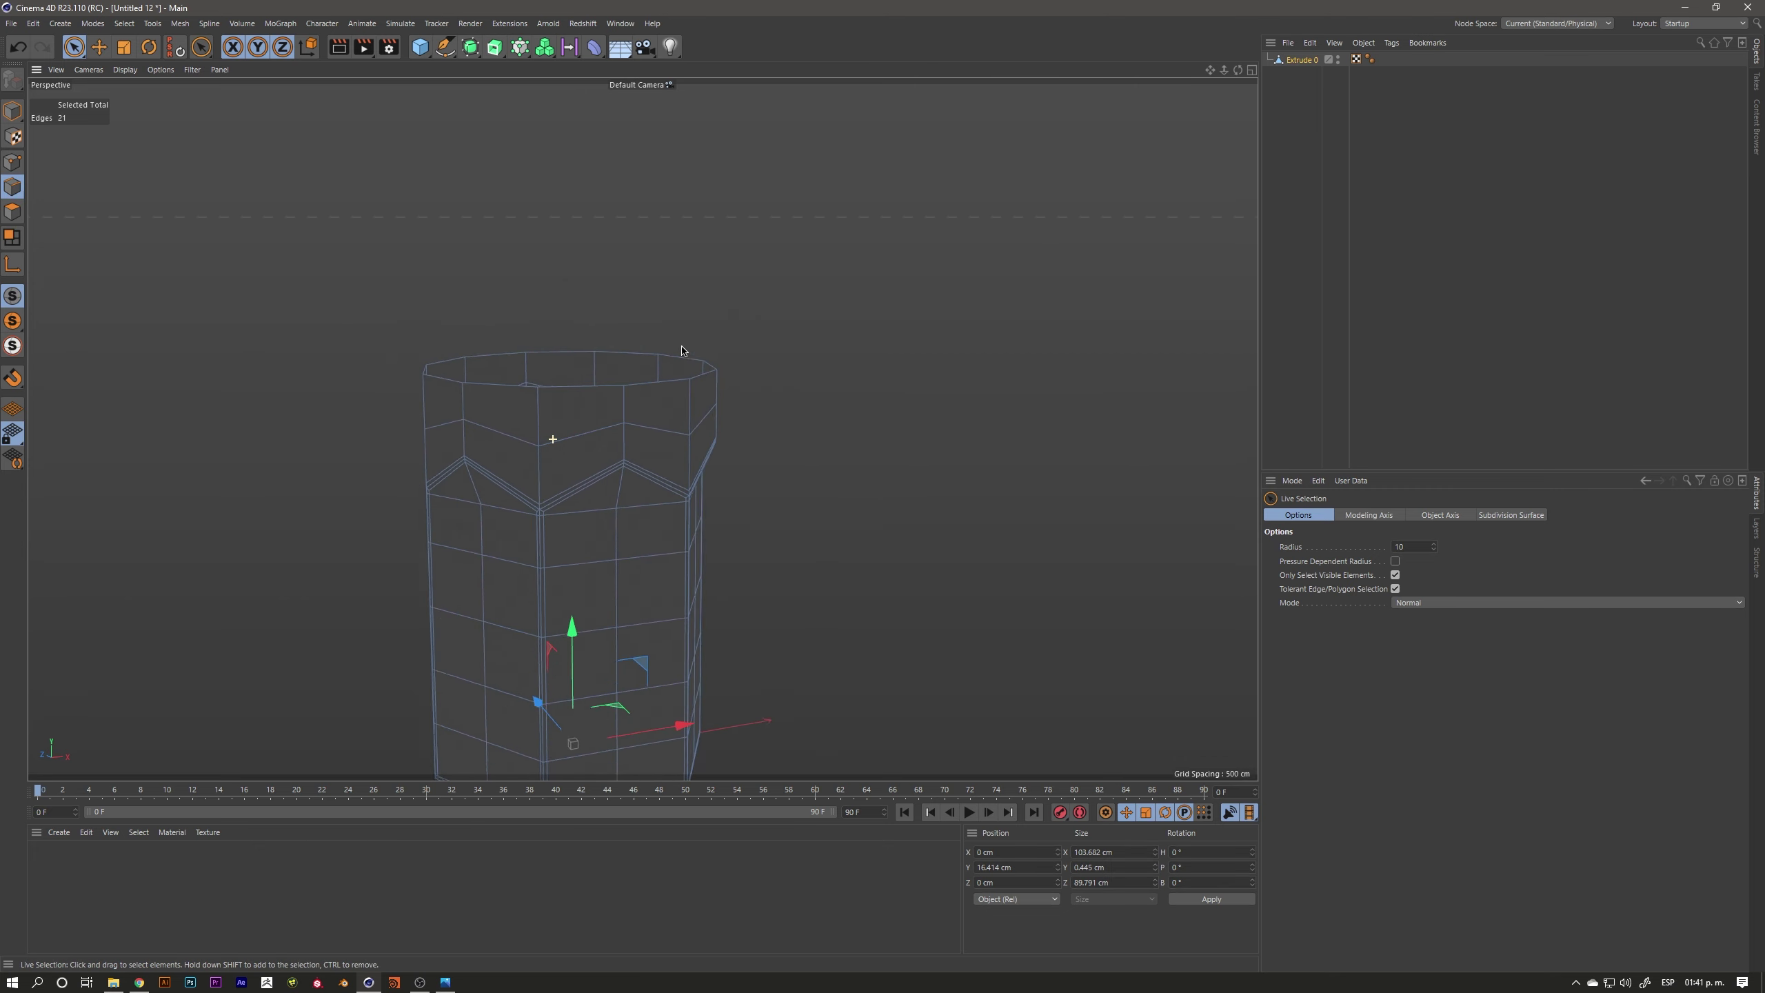
{"action": "left_click_drag", "start_coordinate": [73, 47], "coordinate": [131, 89]}
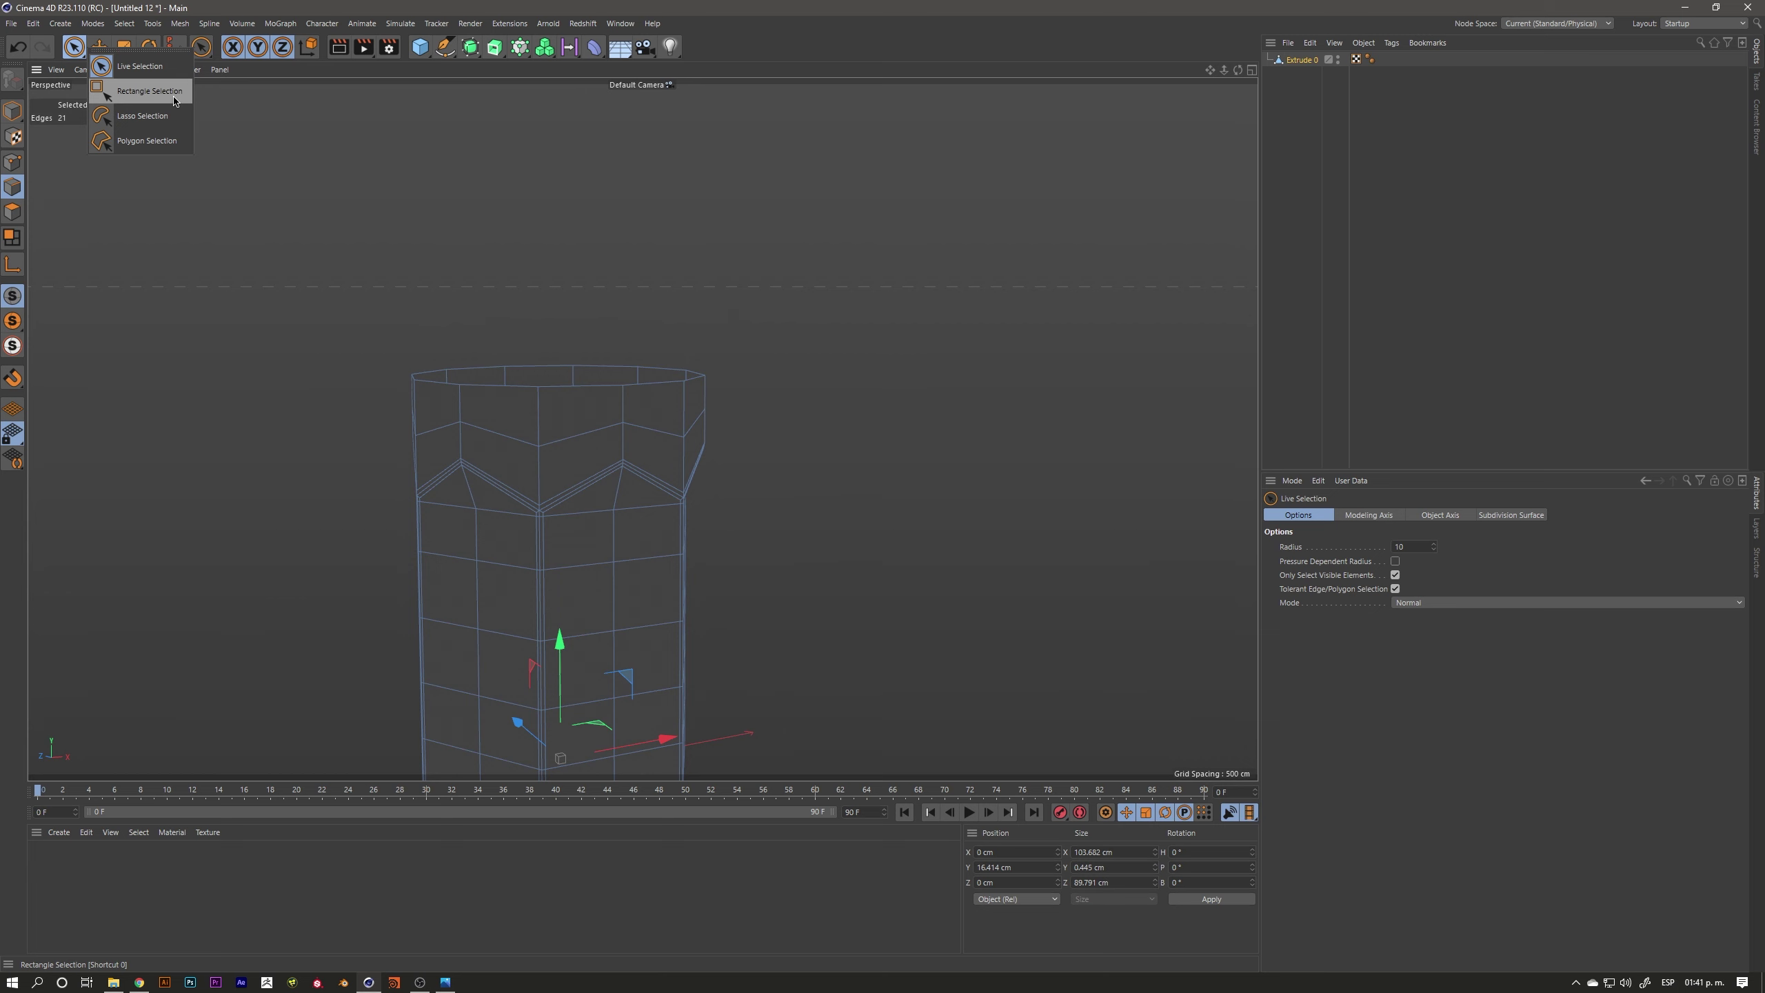
{"action": "mouse_move", "coordinate": [273, 291]}
{"action": "left_mouse_down"}
{"action": "mouse_move", "coordinate": [832, 392]}
{"action": "mouse_move", "coordinate": [555, 429]}
{"action": "left_mouse_up"}
{"action": "scroll", "coordinate": [555, 429], "scroll_direction": "up", "scroll_amount": 2}
{"action": "scroll", "coordinate": [505, 436], "scroll_direction": "up", "scroll_amount": 3}
{"action": "scroll", "coordinate": [499, 411], "scroll_direction": "up", "scroll_amount": 3}
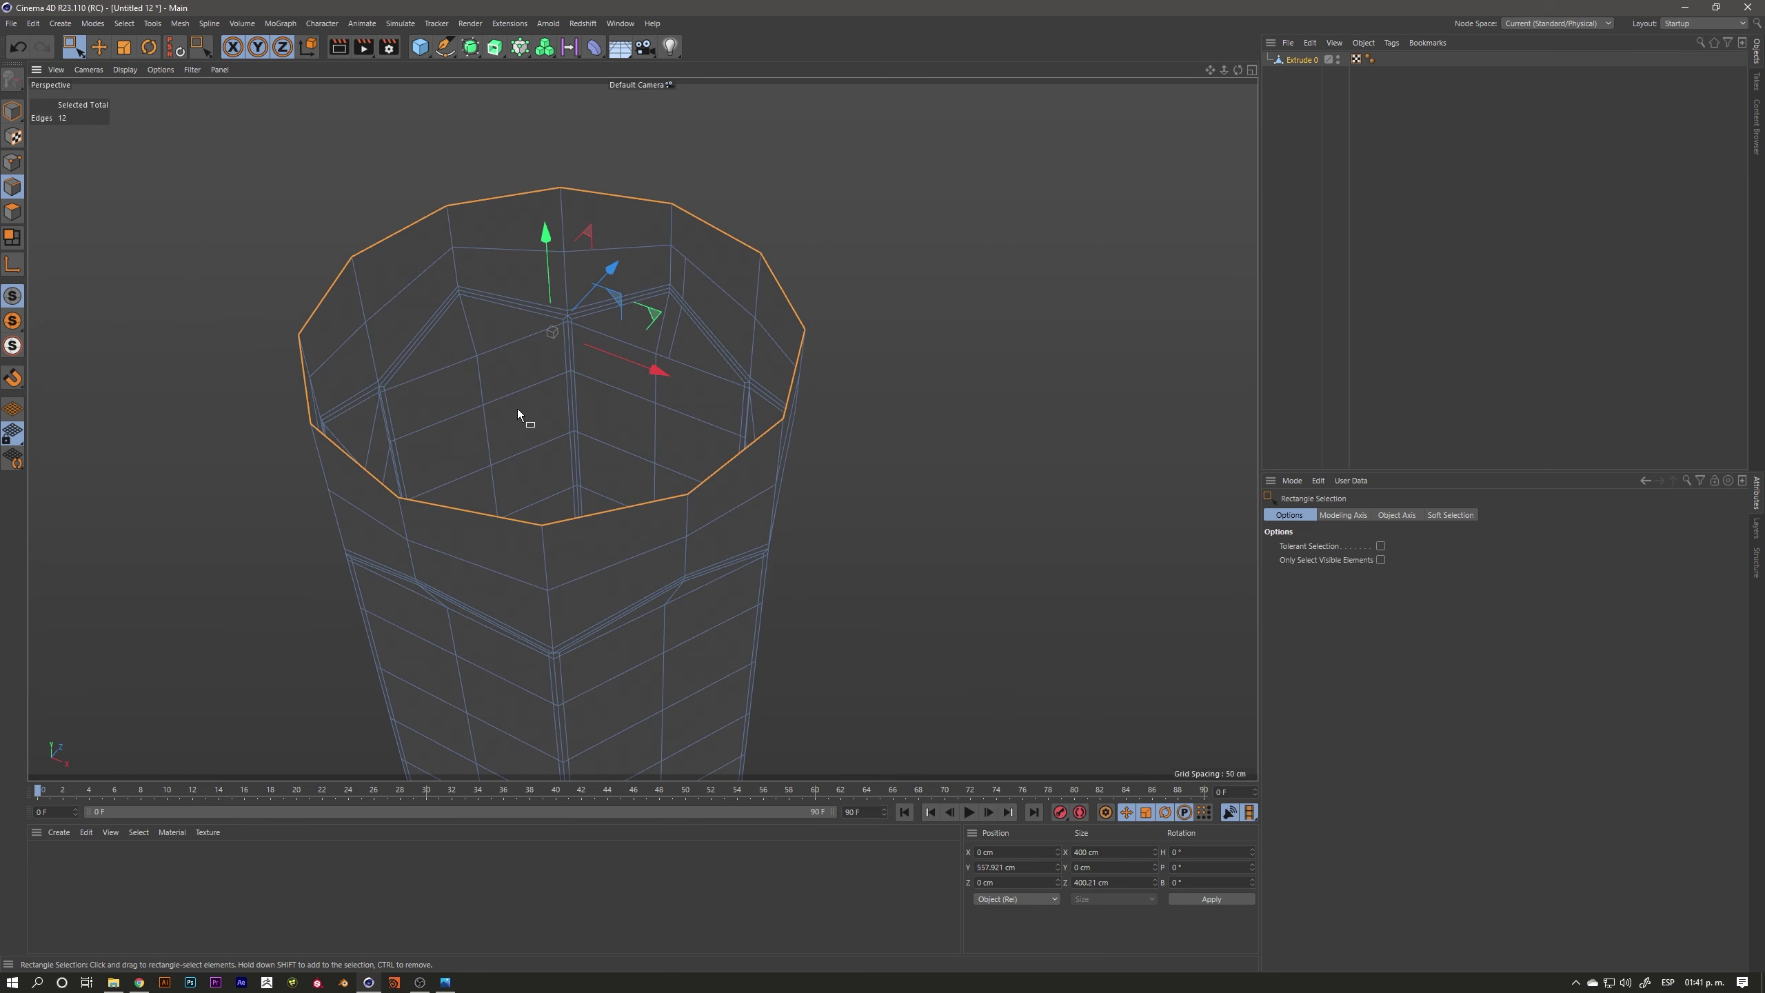
Scale the top rim ring to about 95.6%, roughly 382.4 cm across
{"action": "key", "text": "t"}
{"action": "left_click_drag", "start_coordinate": [959, 267], "coordinate": [927, 273]}
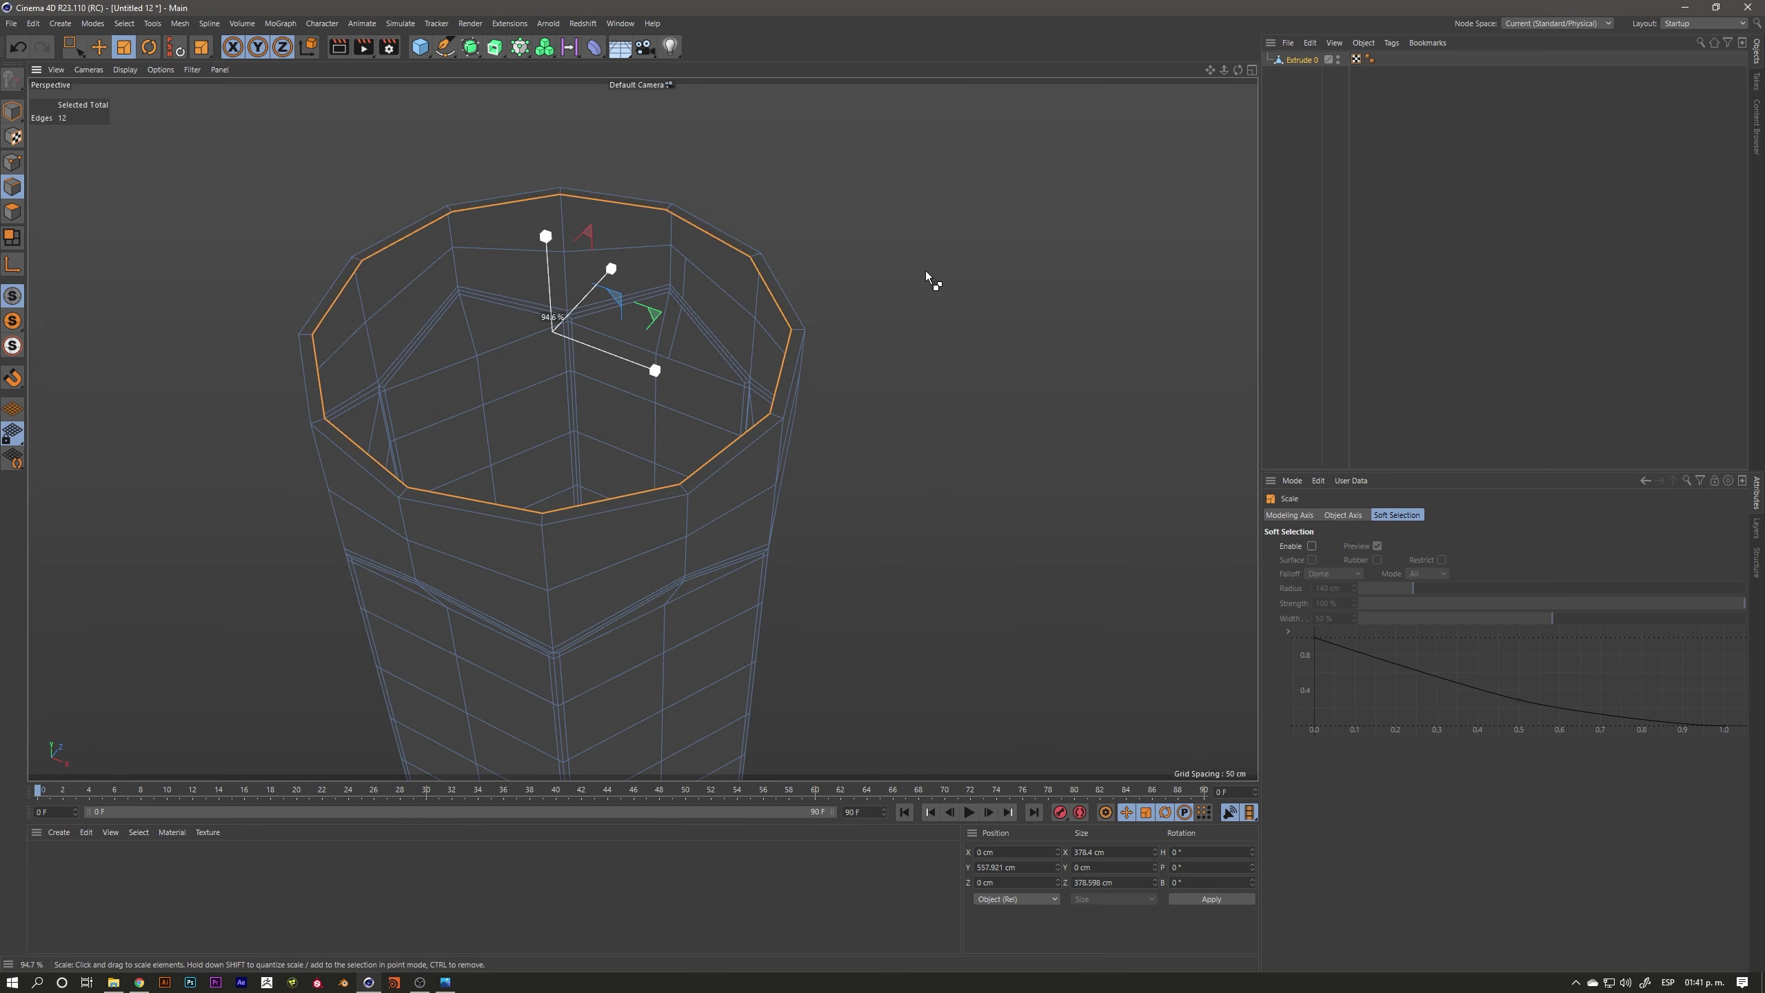
{"action": "left_click_drag", "start_coordinate": [925, 276], "coordinate": [922, 277]}
{"action": "middle_click_drag", "start_coordinate": [922, 273], "coordinate": [819, 292]}
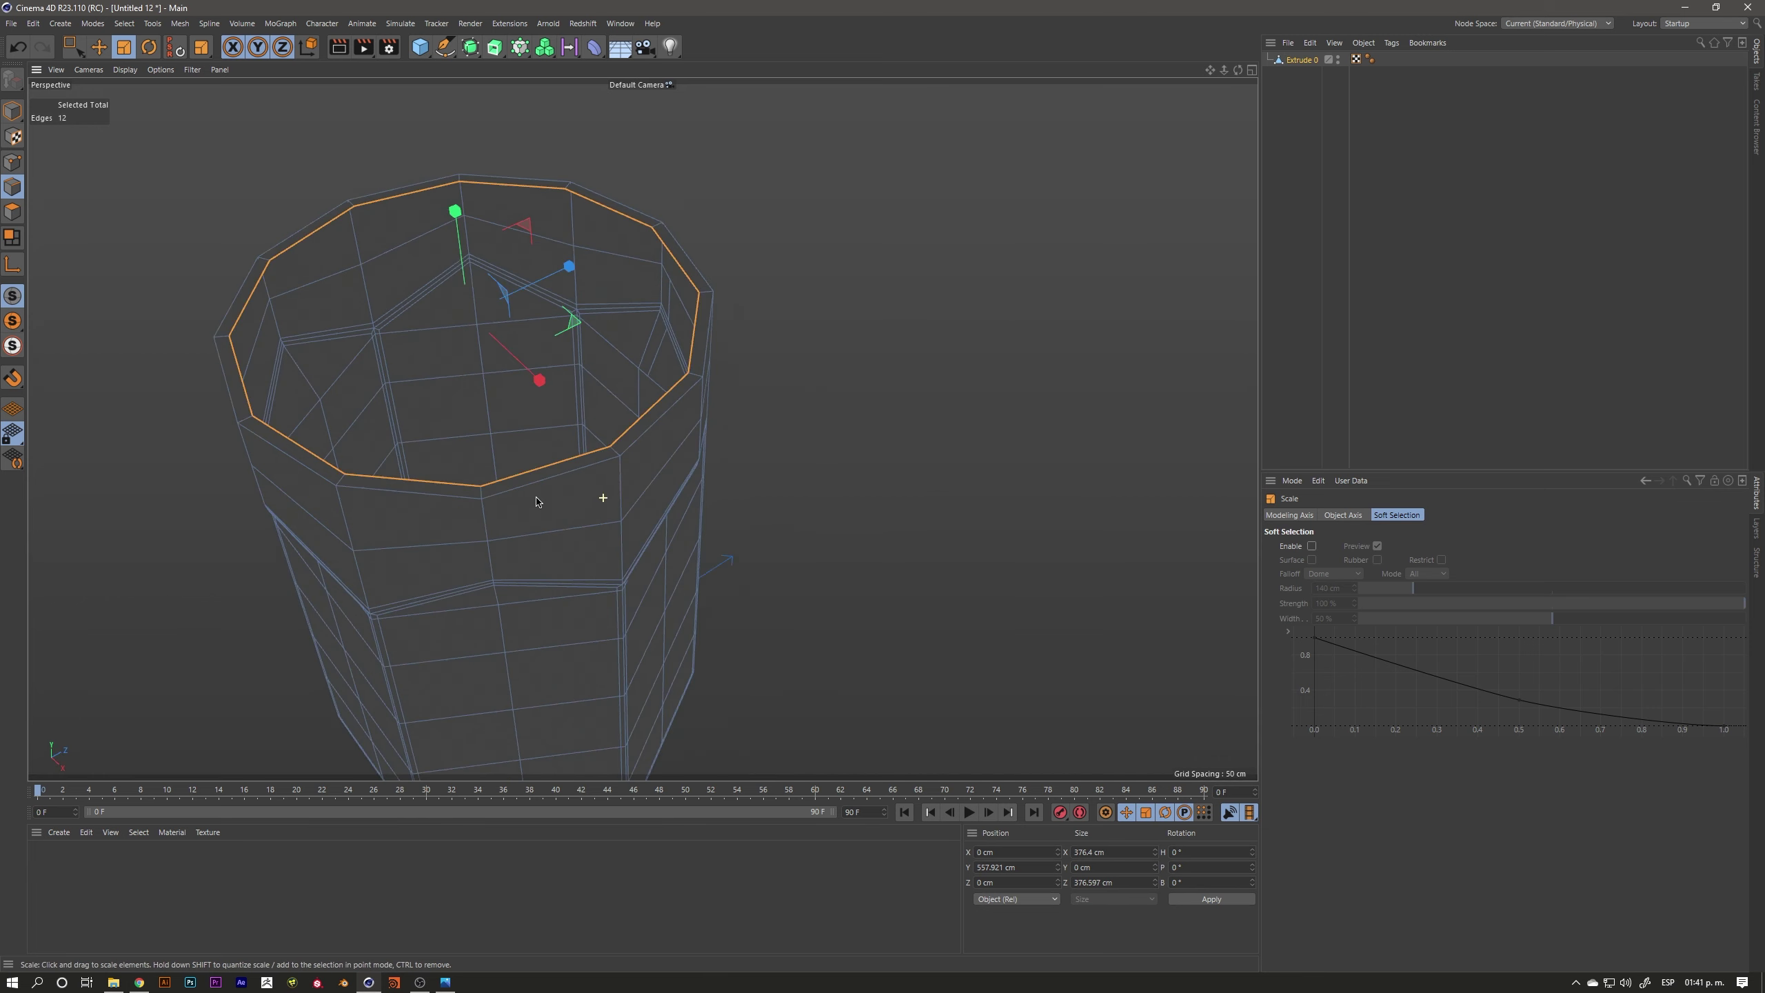
{"action": "scroll", "coordinate": [718, 356], "scroll_direction": "up", "scroll_amount": 5}
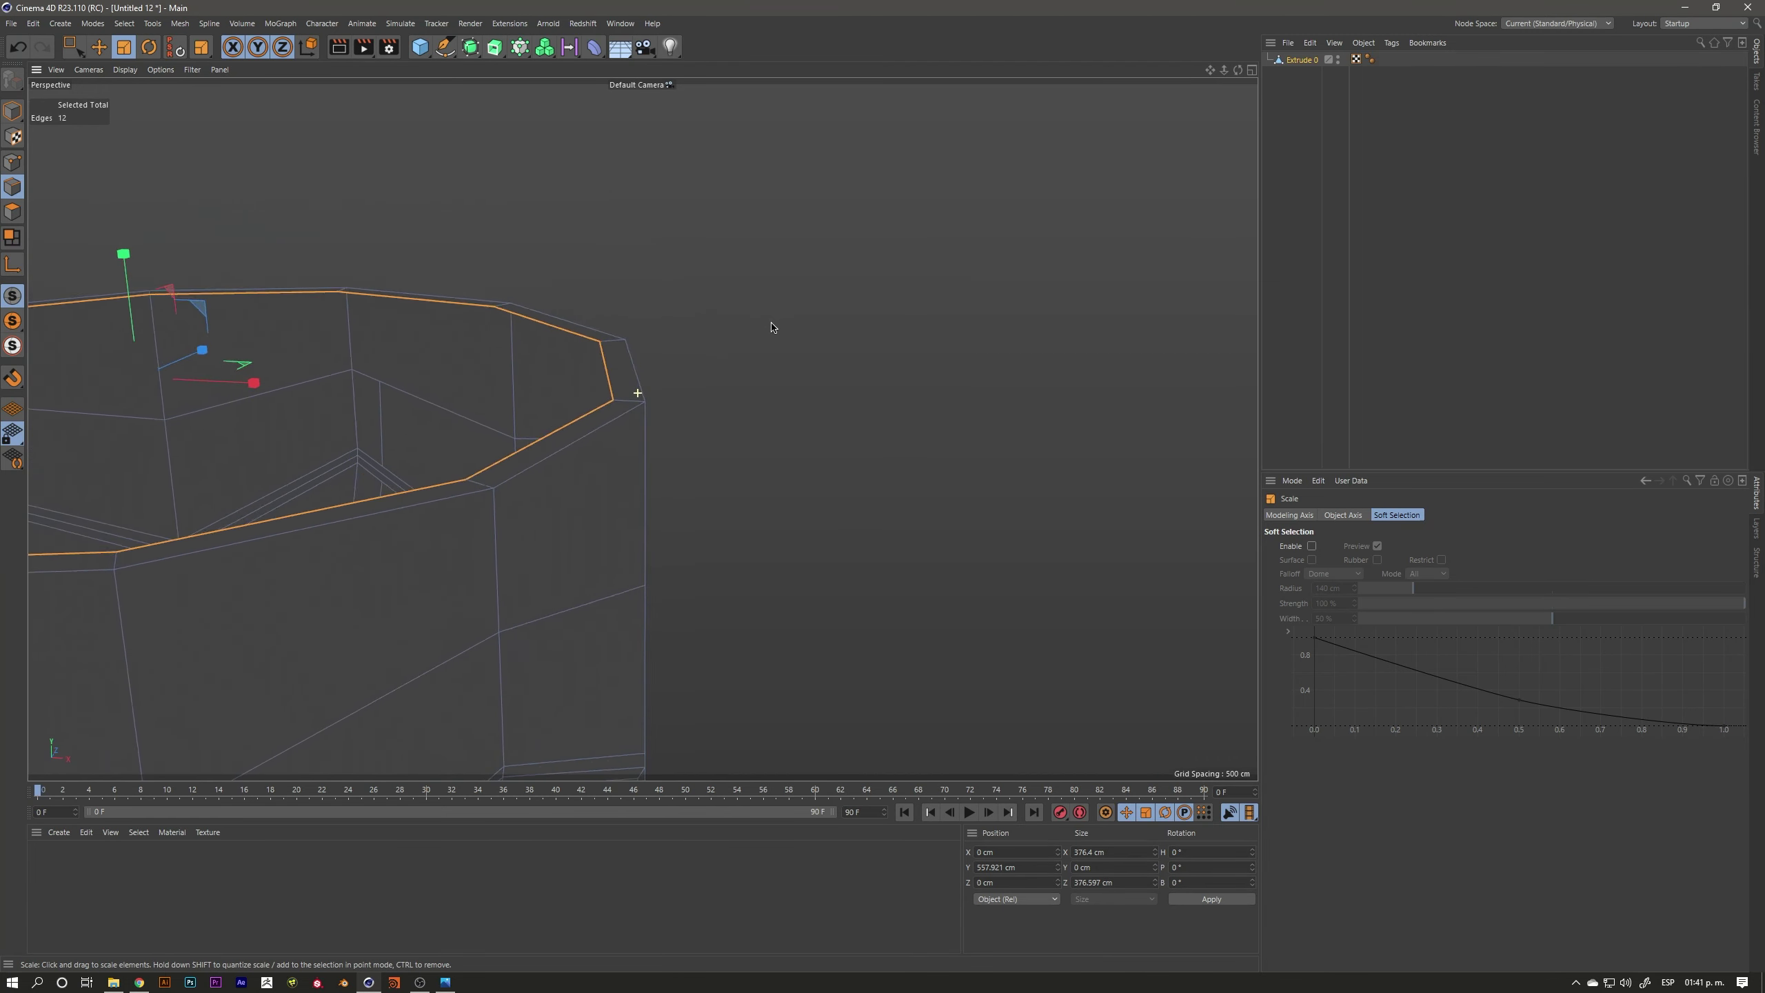
{"action": "key", "text": "ctrl+z"}
{"action": "left_click_drag", "start_coordinate": [834, 312], "coordinate": [813, 318]}
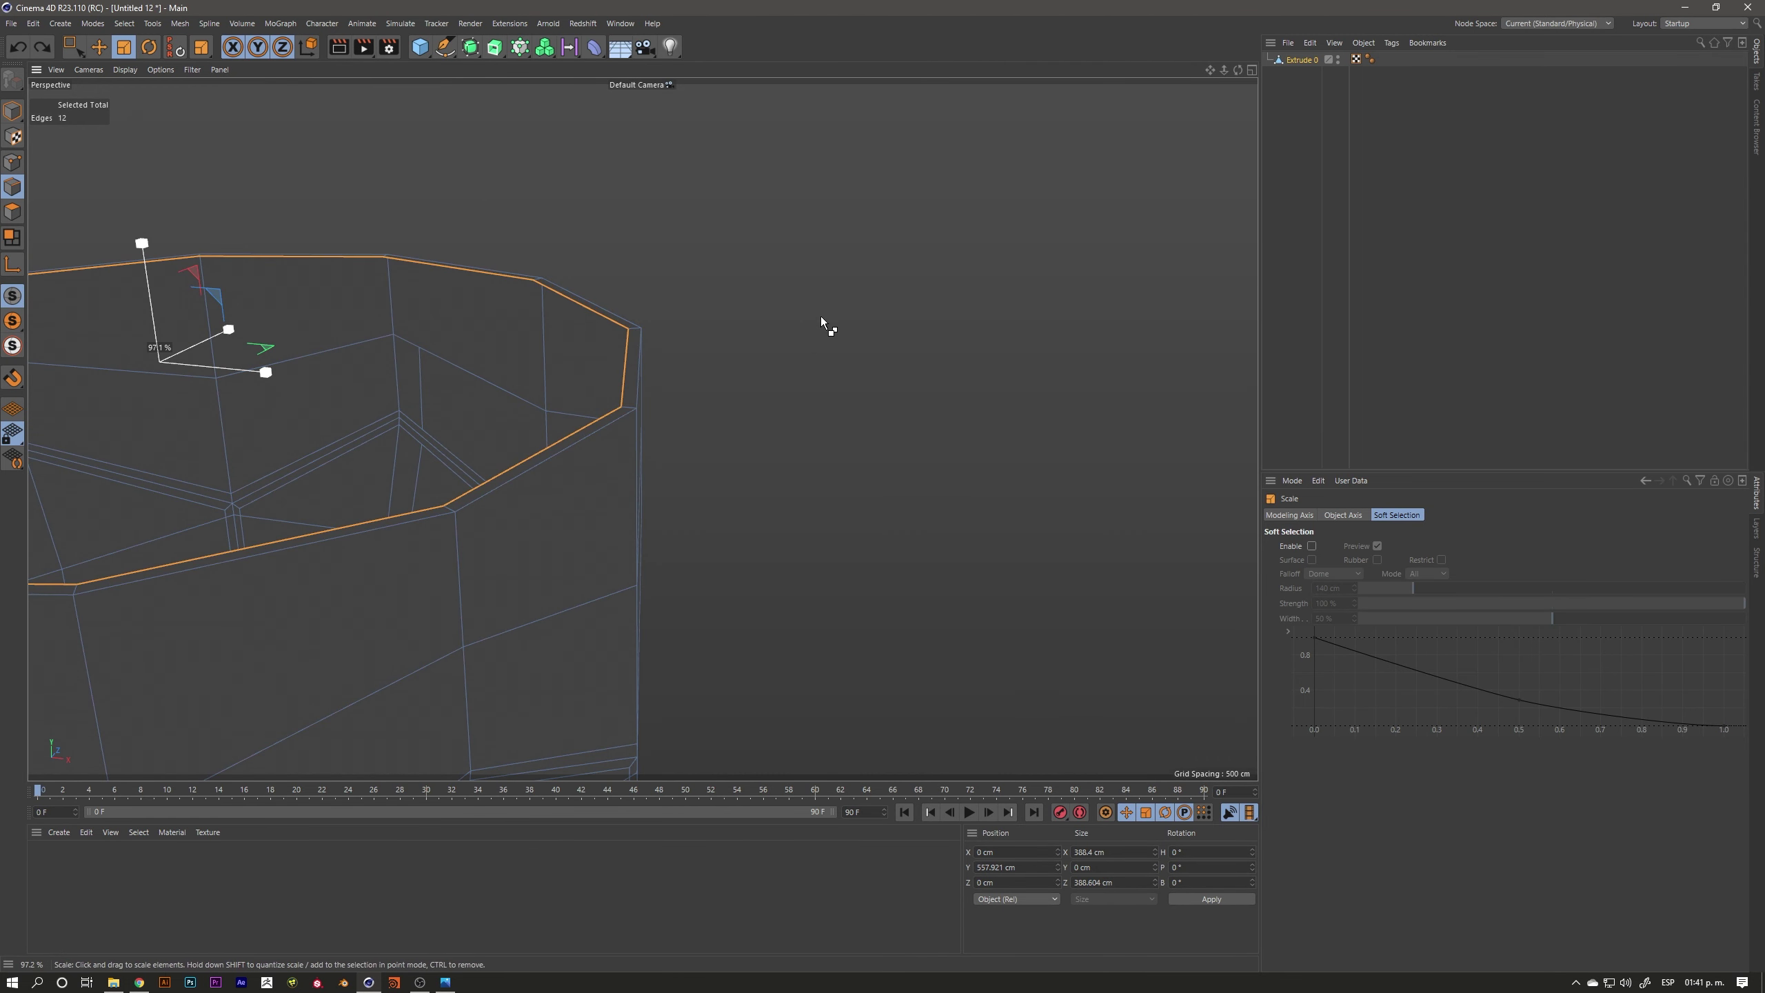
{"action": "mouse_move", "coordinate": [813, 318]}
{"action": "left_mouse_down", "text": "alt"}
{"action": "mouse_move", "coordinate": [349, 434]}
{"action": "mouse_move", "coordinate": [271, 421]}
{"action": "left_mouse_up", "text": "alt"}
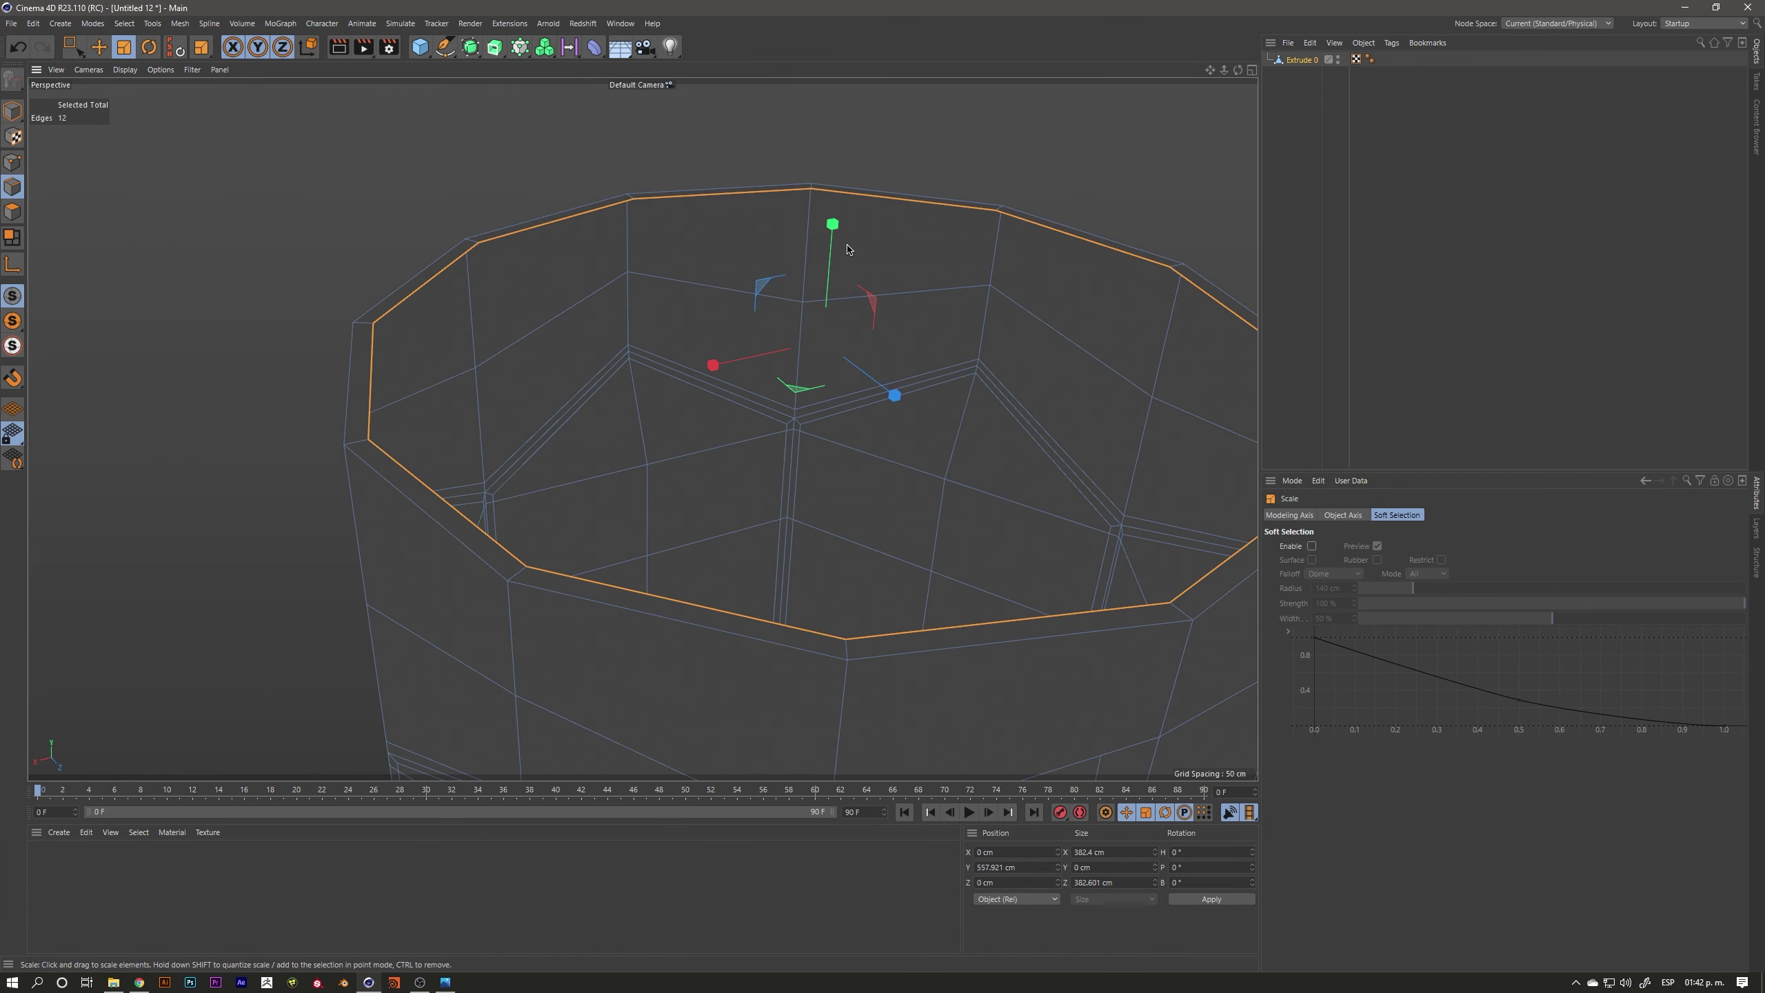
Move the selected rim edges slightly in Y
{"action": "key", "text": "e"}
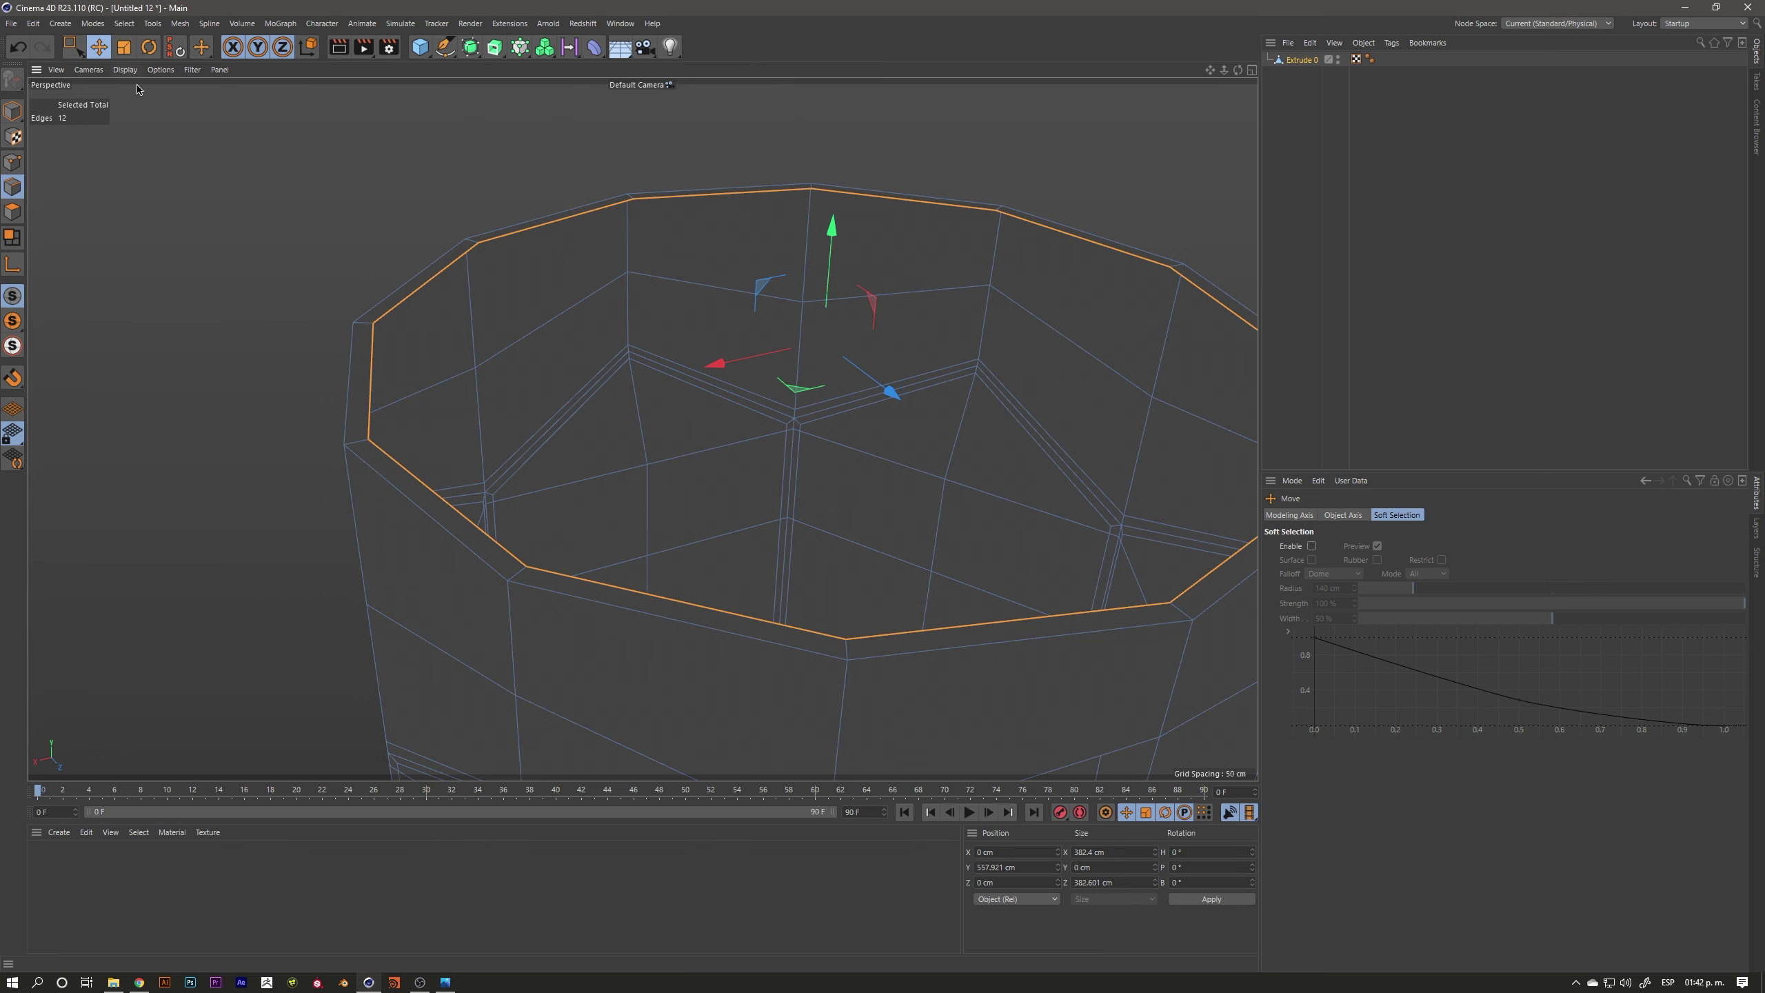
{"action": "middle_click_drag", "start_coordinate": [586, 309], "coordinate": [413, 284], "text": "alt"}
{"action": "left_click_drag", "start_coordinate": [625, 199], "coordinate": [630, 211]}
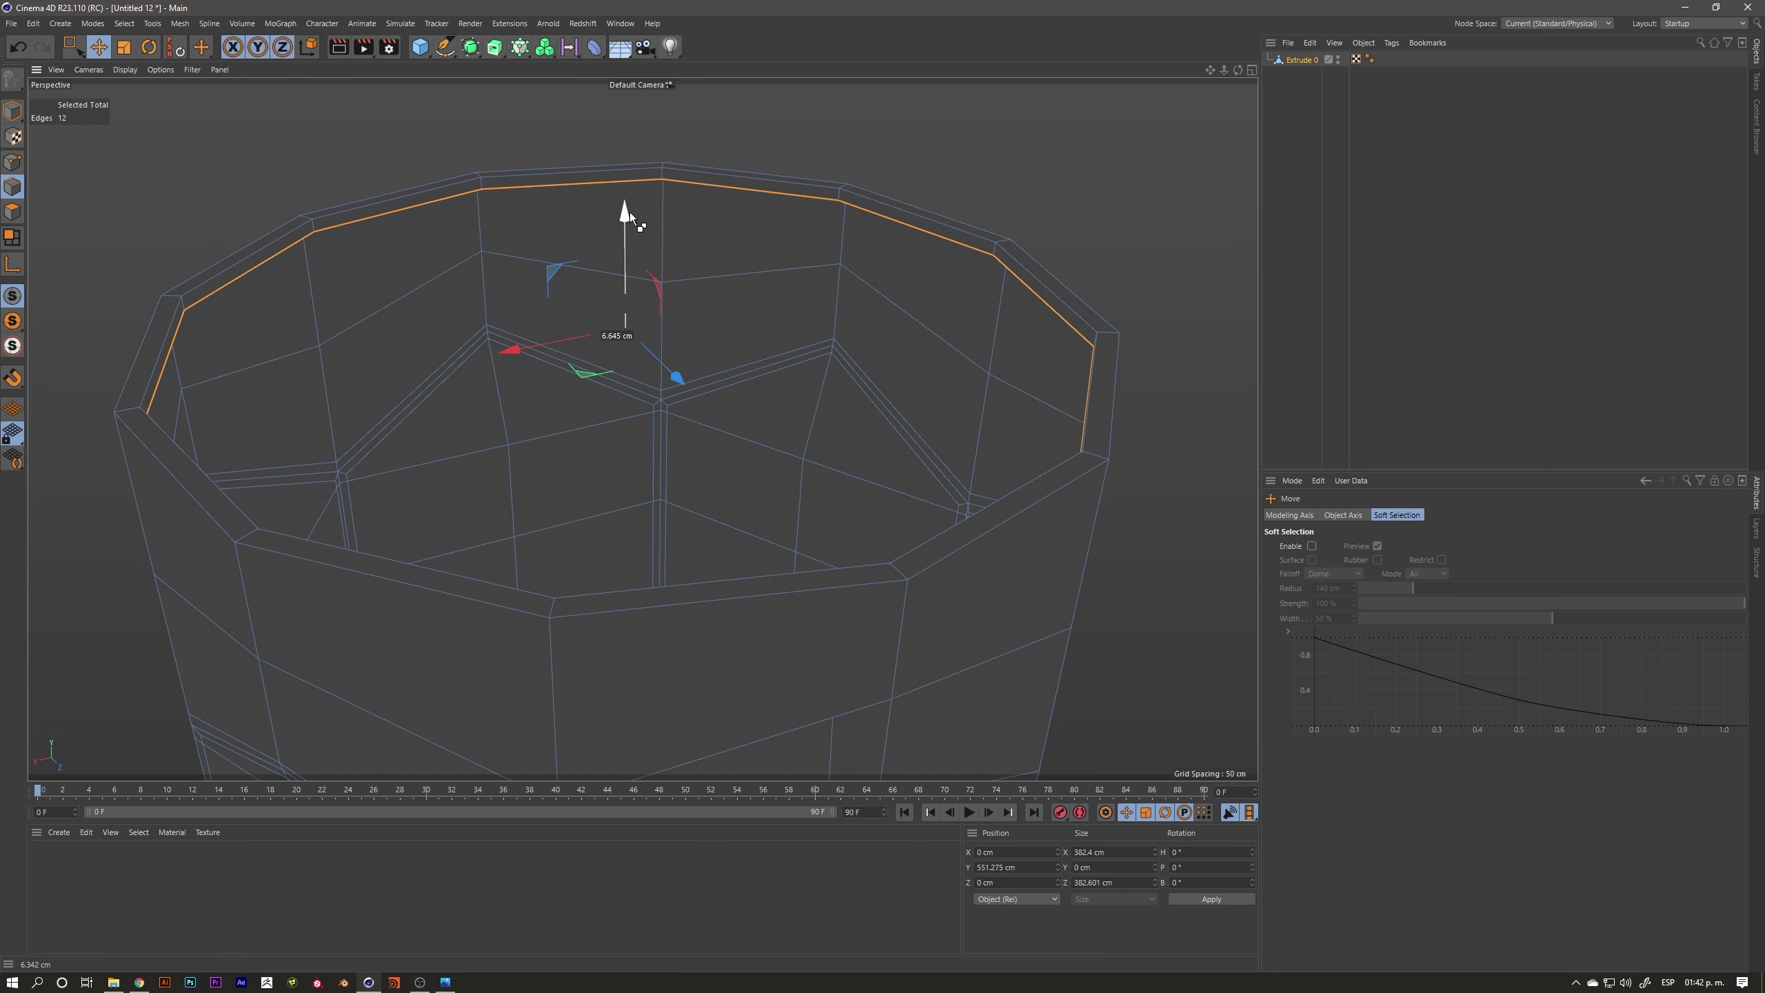
Lower the rim edge loop well down inside the cup
{"action": "left_click_drag", "start_coordinate": [629, 210], "coordinate": [629, 213]}
{"action": "scroll", "coordinate": [389, 237], "scroll_direction": "up", "scroll_amount": 2}
{"action": "scroll", "coordinate": [298, 208], "scroll_direction": "up", "scroll_amount": 2}
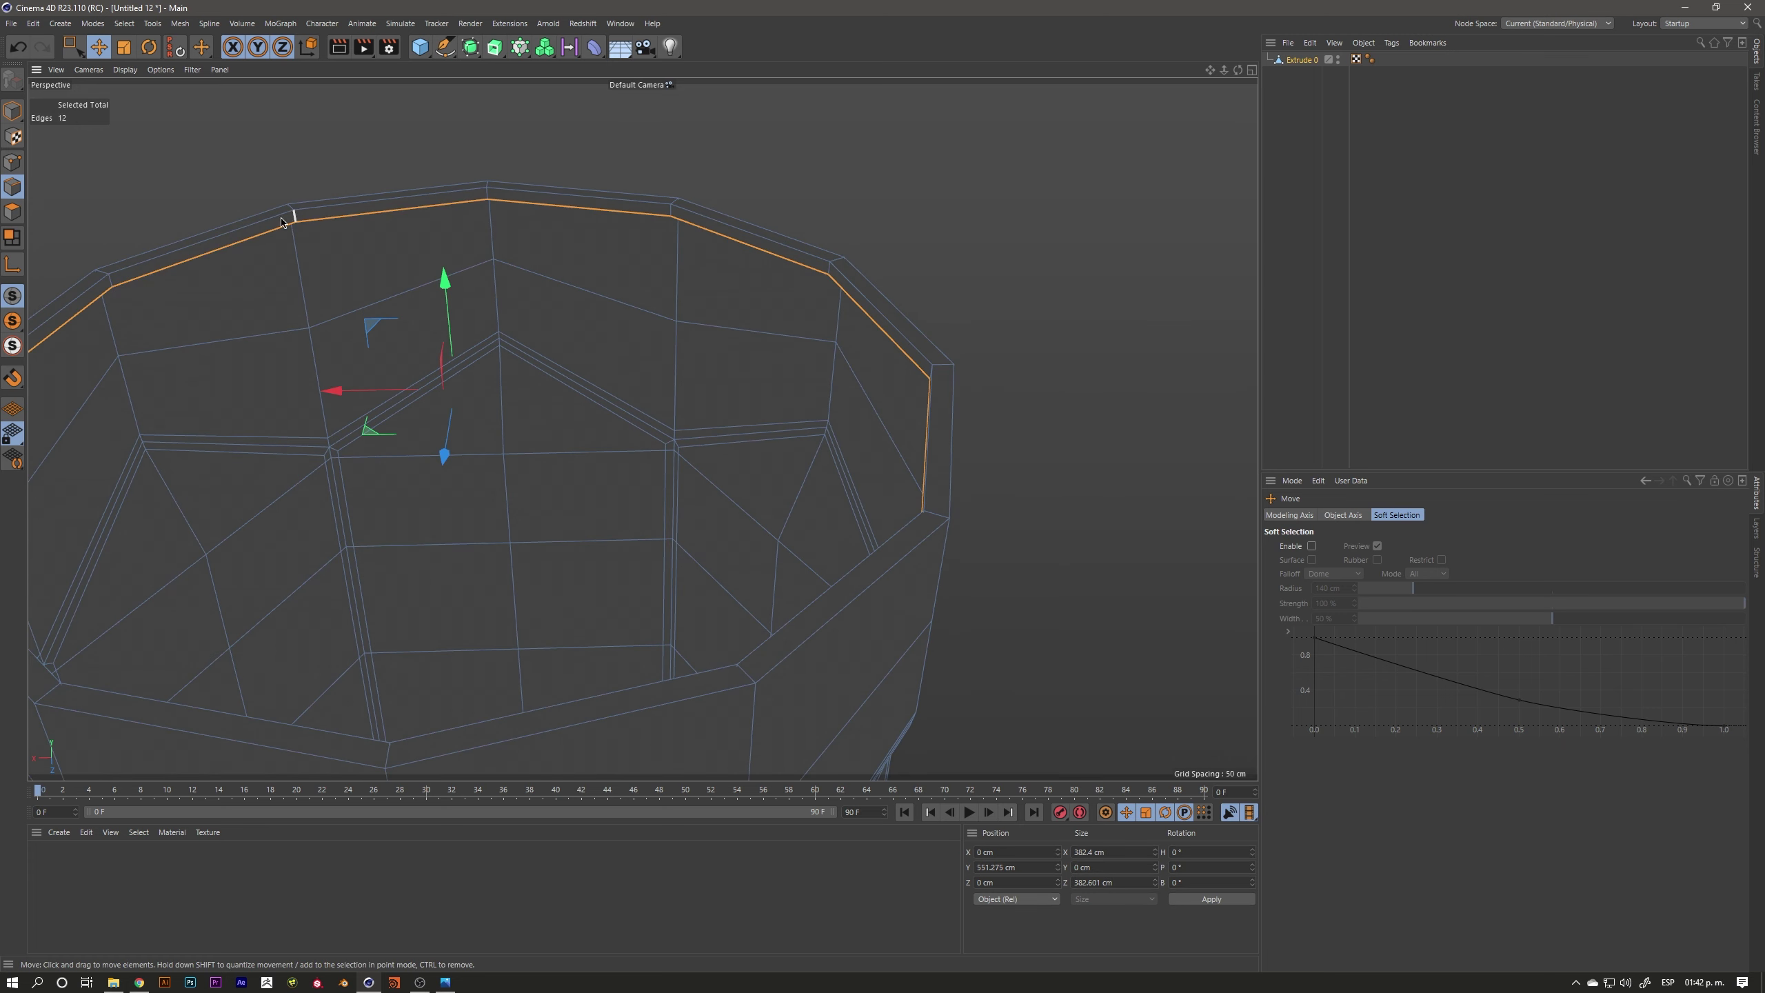
{"action": "scroll", "coordinate": [327, 216], "scroll_direction": "up", "scroll_amount": 2}
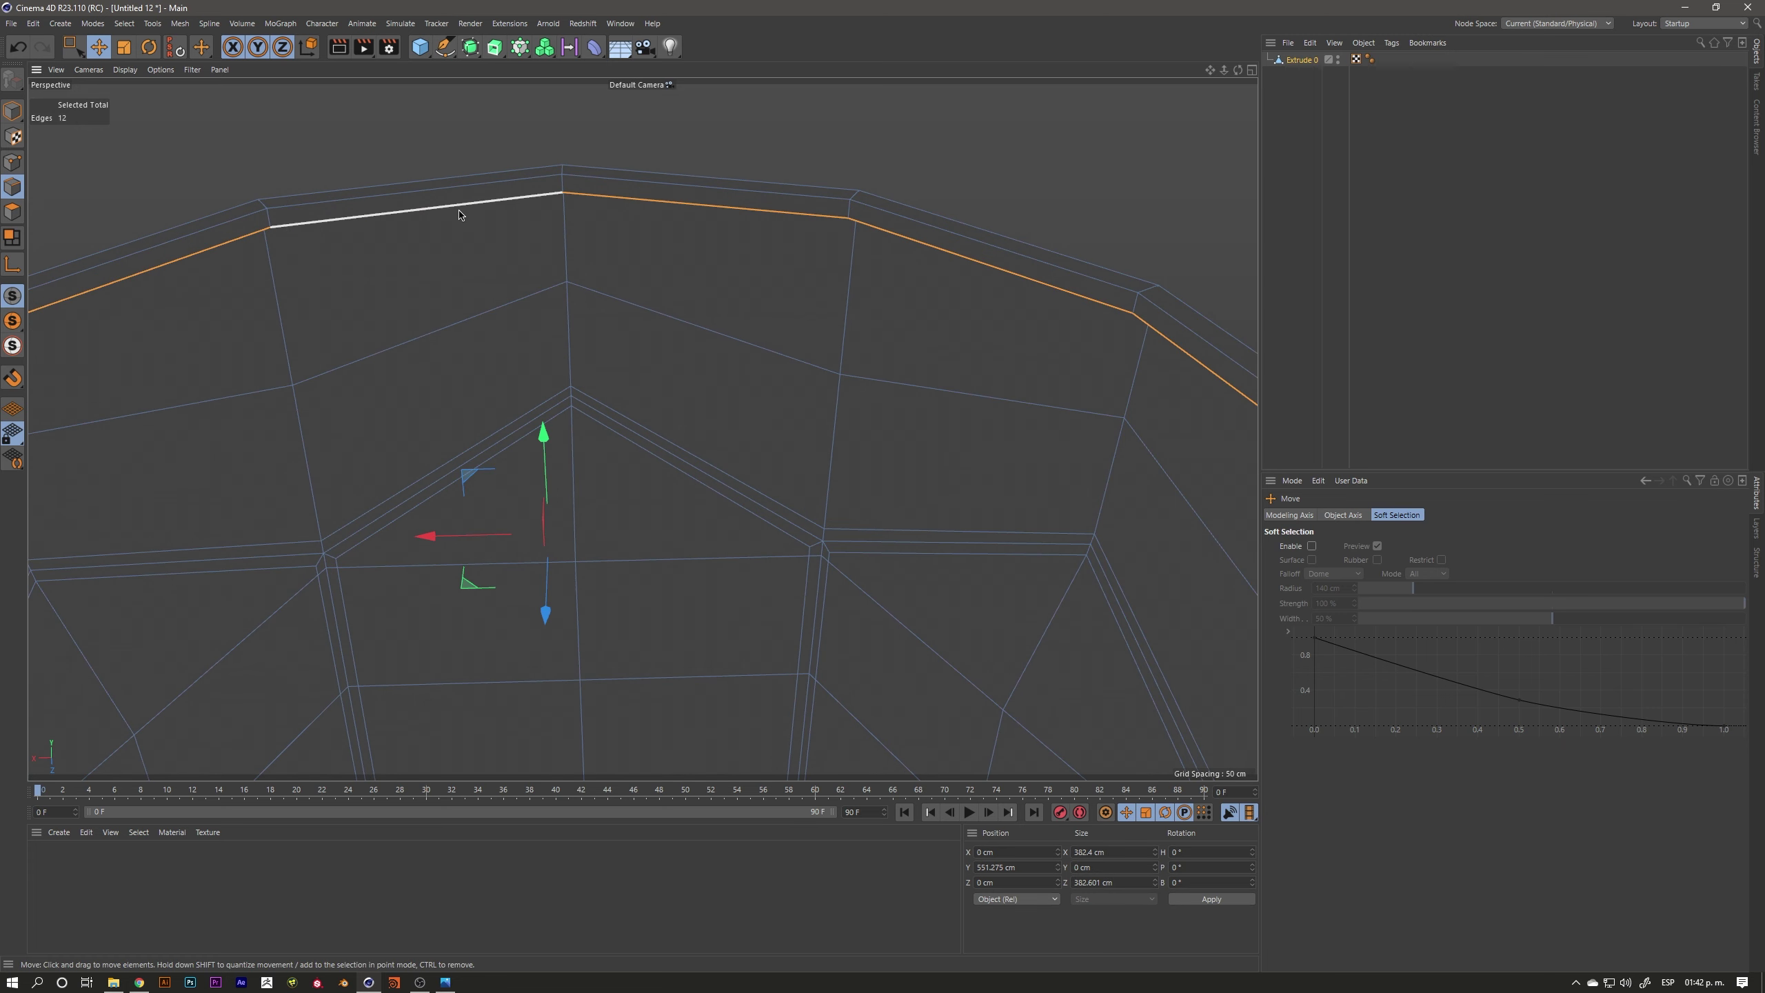
{"action": "scroll", "coordinate": [679, 225], "scroll_direction": "down", "scroll_amount": 3}
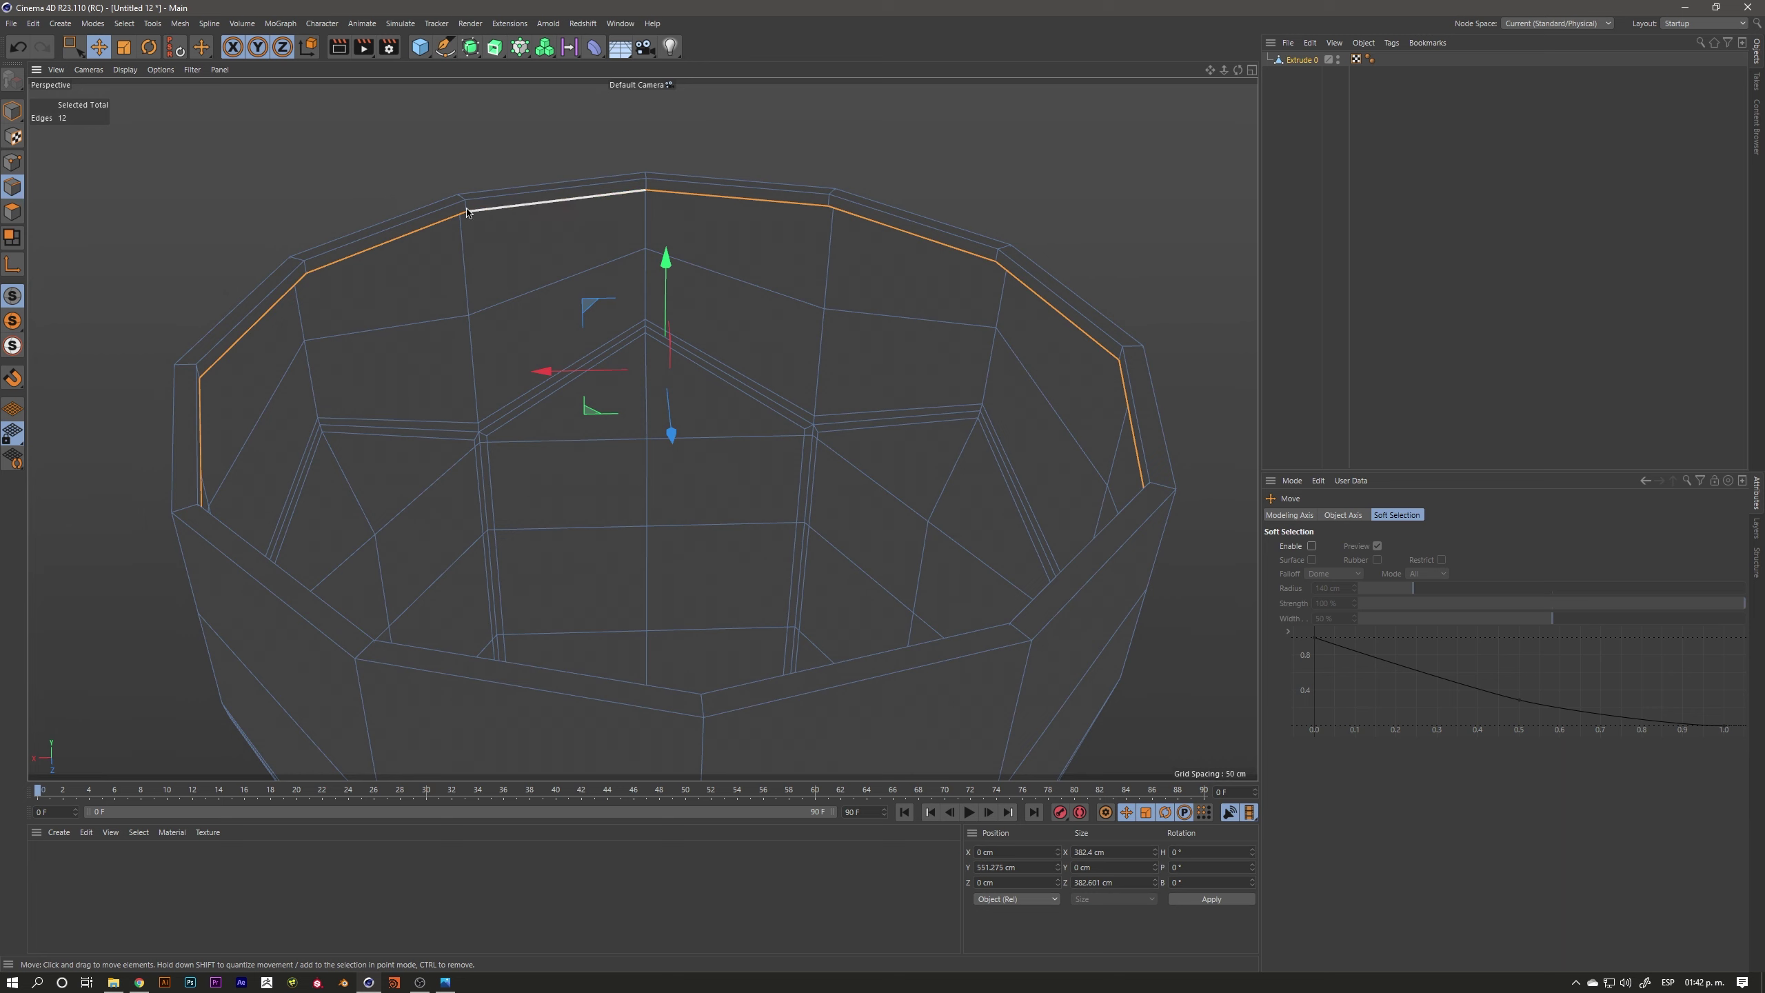
{"action": "left_click_drag", "start_coordinate": [668, 256], "coordinate": [669, 373]}
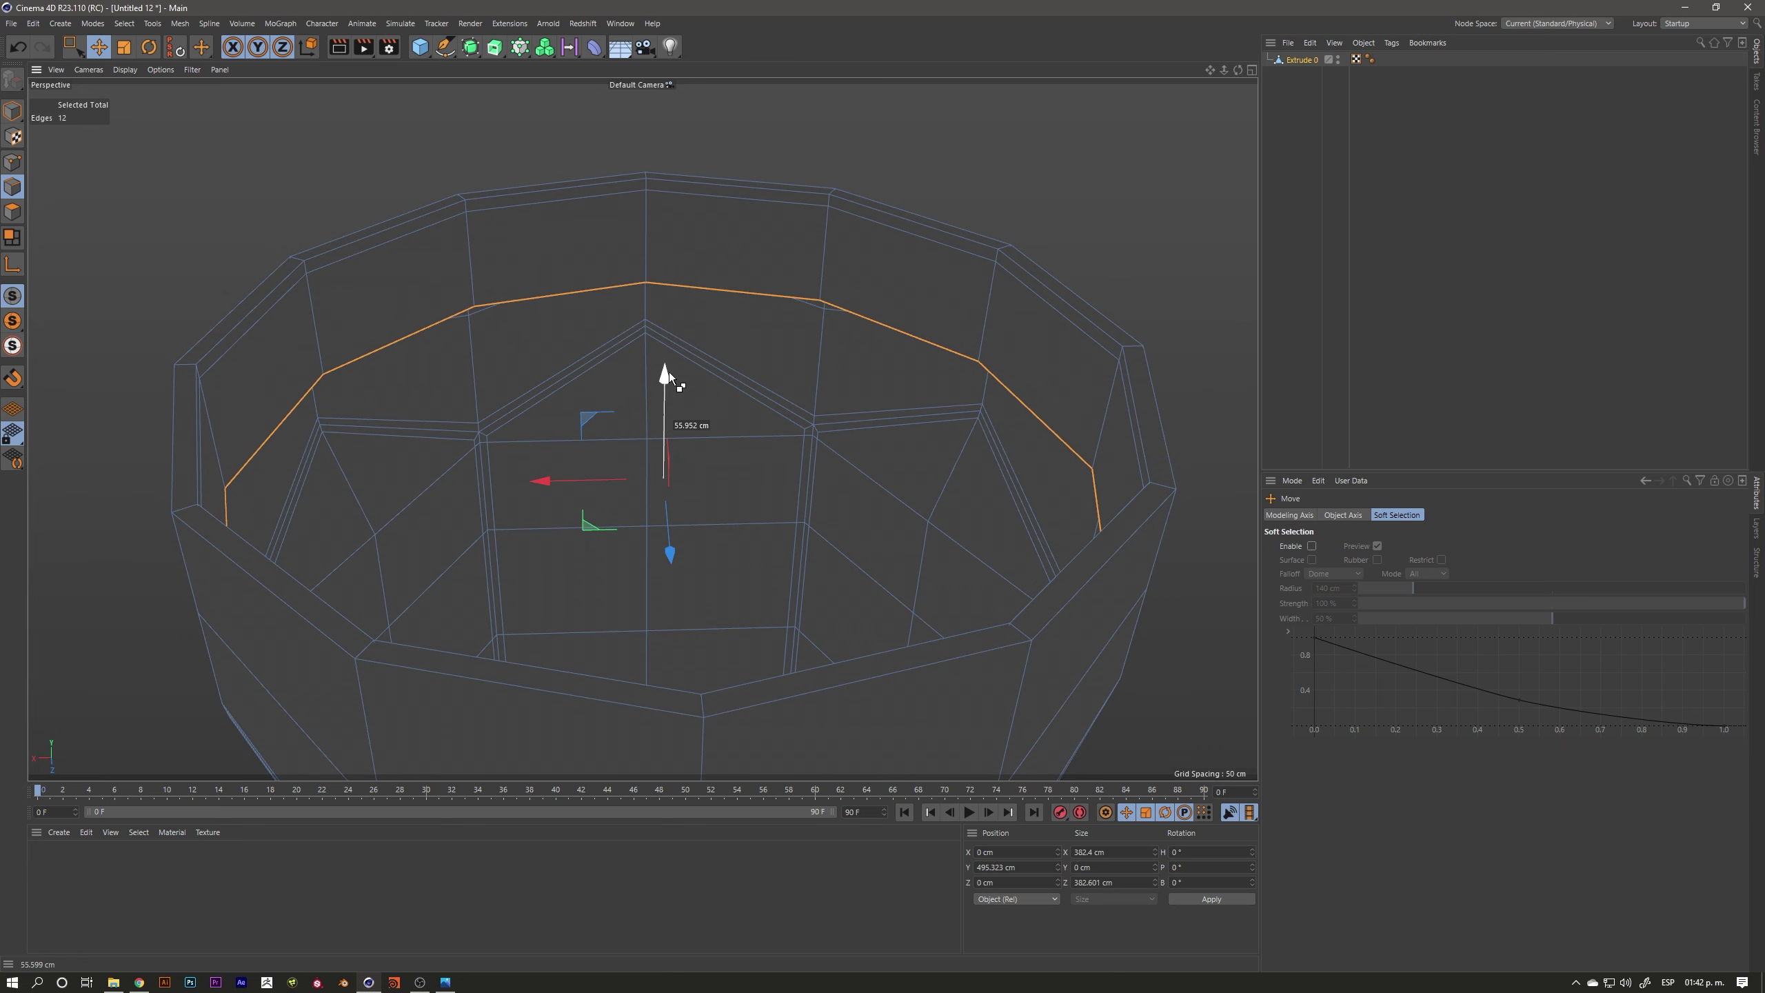
{"action": "left_click_drag", "start_coordinate": [669, 373], "coordinate": [673, 373]}
{"action": "mouse_move", "coordinate": [624, 450]}
{"action": "left_mouse_down", "text": "alt"}
{"action": "mouse_move", "coordinate": [584, 404]}
{"action": "mouse_move", "coordinate": [556, 557]}
{"action": "mouse_move", "coordinate": [583, 335]}
{"action": "mouse_move", "coordinate": [276, 347]}
{"action": "mouse_move", "coordinate": [315, 354]}
{"action": "mouse_move", "coordinate": [352, 332]}
{"action": "mouse_move", "coordinate": [429, 349]}
{"action": "left_mouse_up", "text": "alt"}
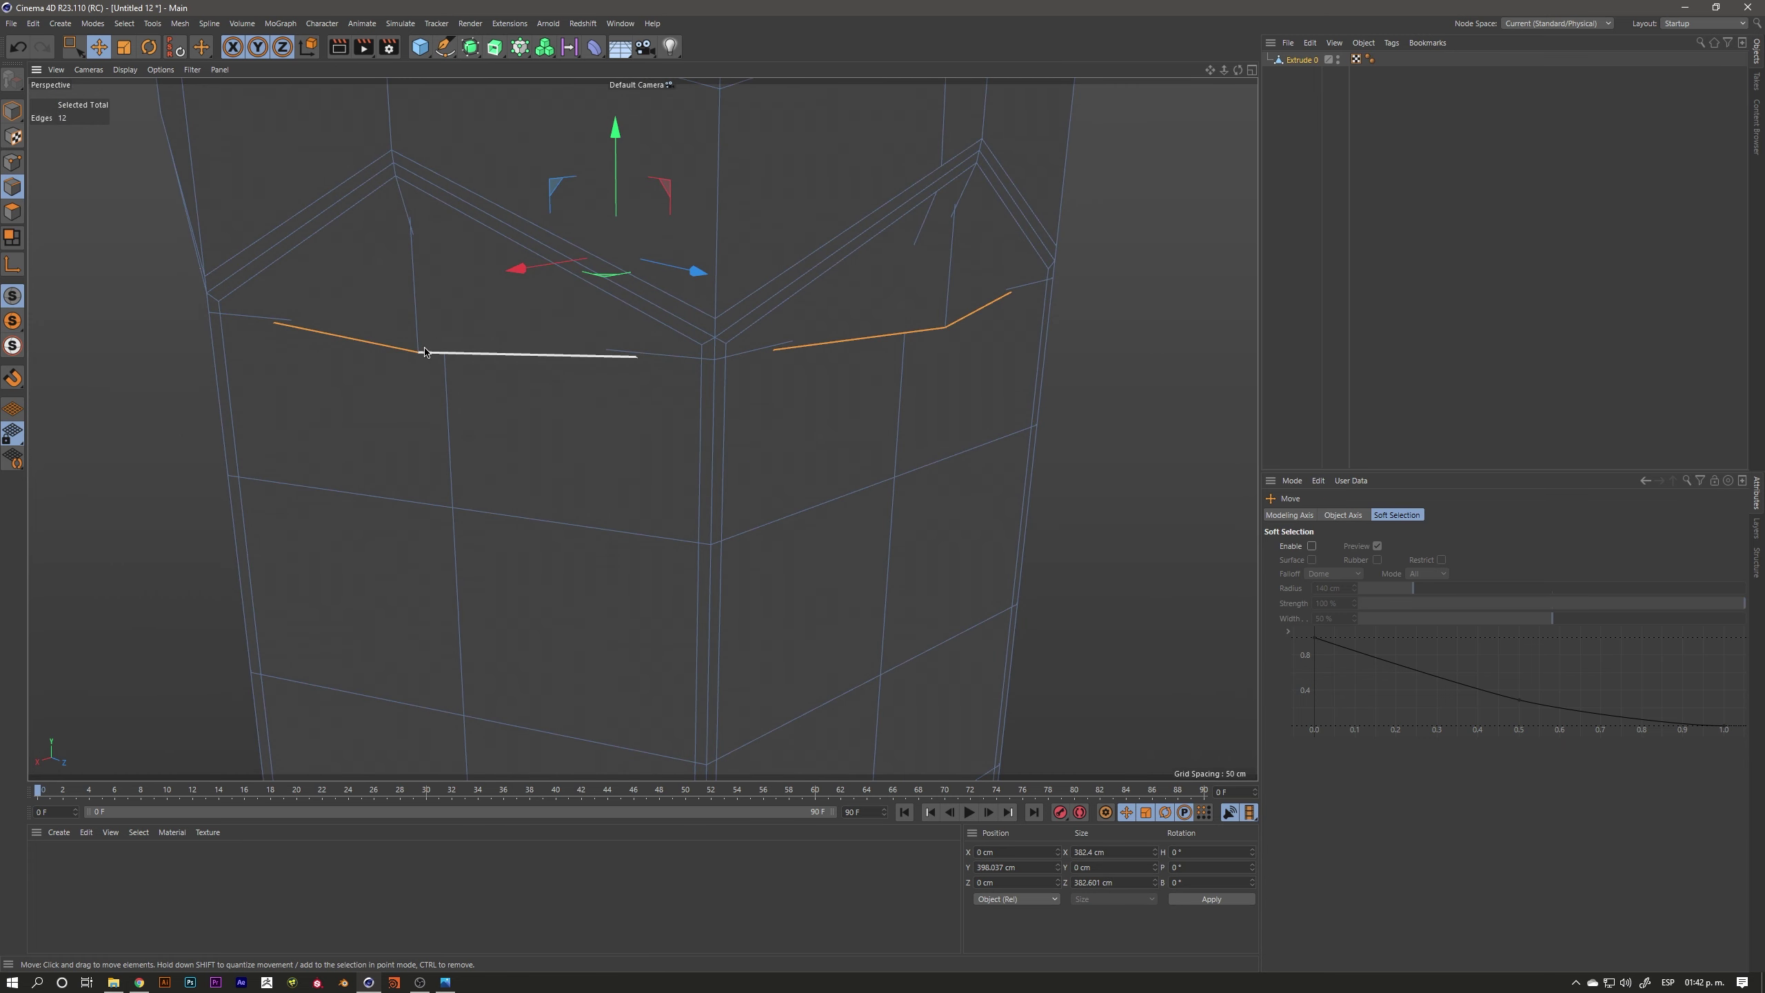
{"action": "mouse_move", "coordinate": [516, 255]}
{"action": "left_mouse_down", "text": "alt"}
{"action": "mouse_move", "coordinate": [642, 421]}
{"action": "mouse_move", "coordinate": [501, 339]}
{"action": "mouse_move", "coordinate": [474, 241]}
{"action": "mouse_move", "coordinate": [526, 346]}
{"action": "mouse_move", "coordinate": [278, 180]}
{"action": "left_mouse_up", "text": "alt"}
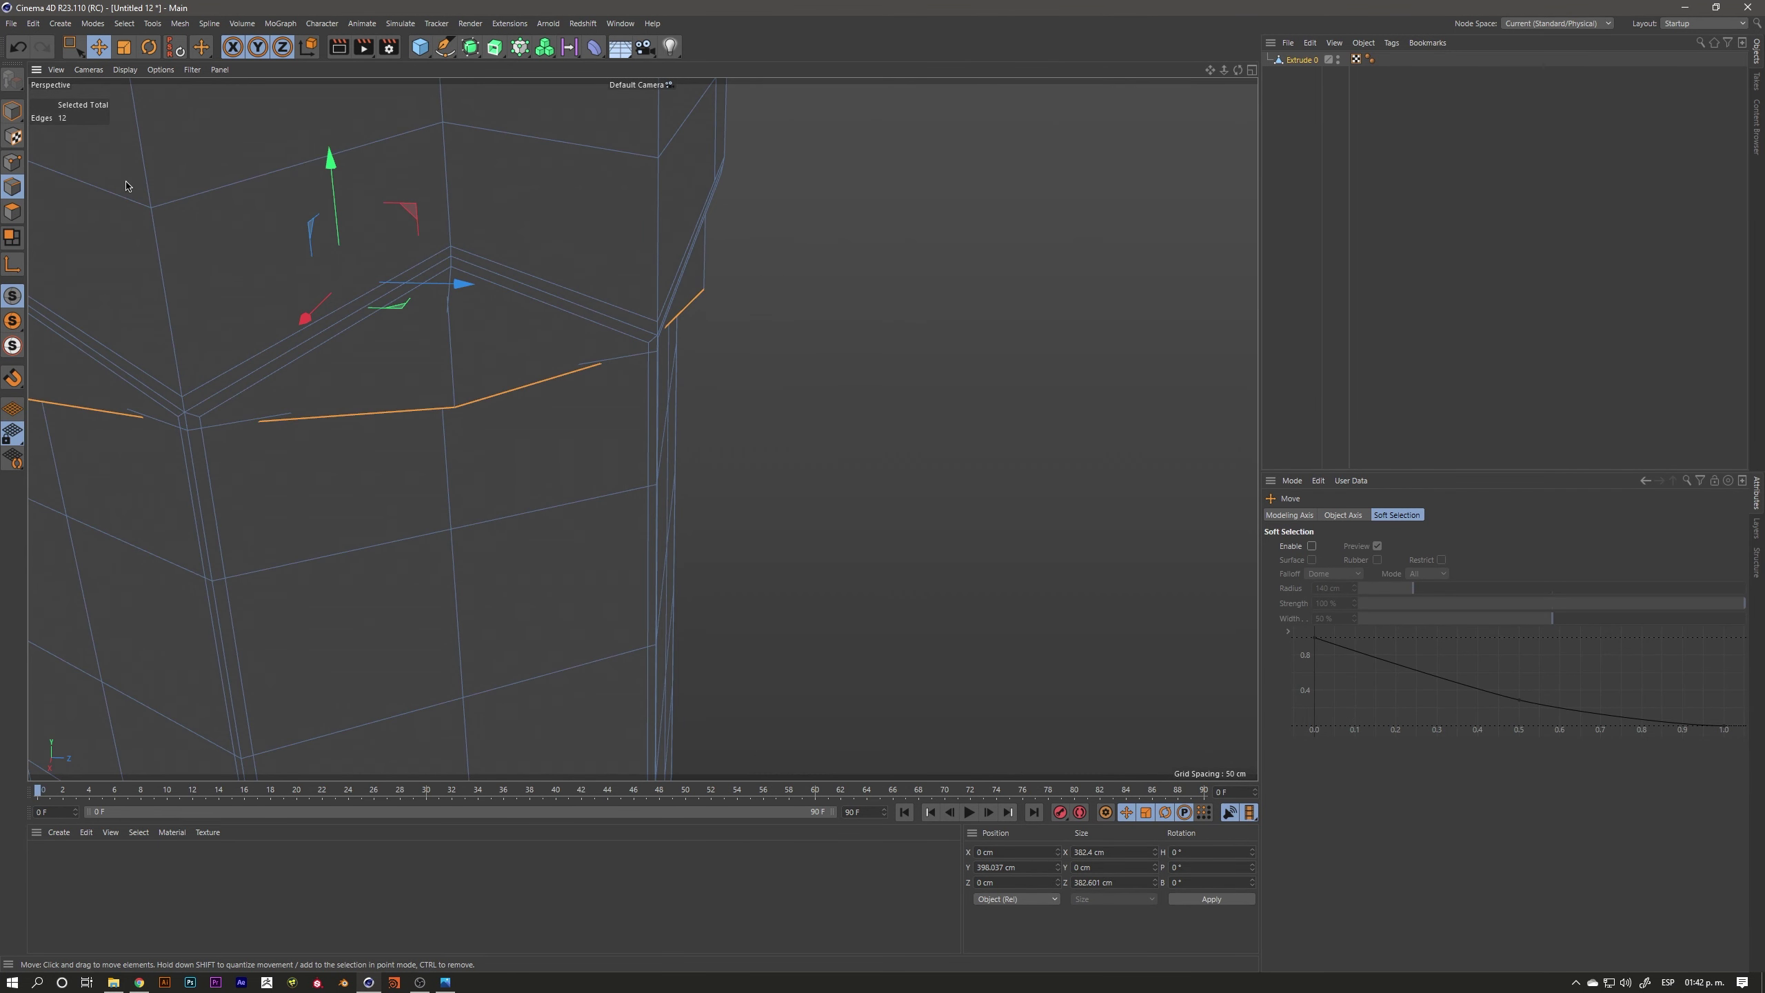
Select six points around the cup's upper wall band at about 396 cm height
{"action": "left_click", "coordinate": [12, 162]}
{"action": "left_click", "coordinate": [455, 410]}
{"action": "left_click_drag", "start_coordinate": [455, 410], "coordinate": [566, 392], "text": "alt"}
{"action": "left_click", "coordinate": [630, 299], "text": "shift"}
{"action": "mouse_move", "coordinate": [701, 308]}
{"action": "left_mouse_down", "text": "alt"}
{"action": "mouse_move", "coordinate": [661, 446]}
{"action": "mouse_move", "coordinate": [470, 487]}
{"action": "left_mouse_up", "text": "alt"}
{"action": "left_click", "coordinate": [868, 388], "text": "shift"}
{"action": "mouse_move", "coordinate": [868, 389]}
{"action": "left_mouse_down", "text": "alt"}
{"action": "mouse_move", "coordinate": [764, 431]}
{"action": "mouse_move", "coordinate": [690, 350]}
{"action": "left_mouse_up", "text": "alt"}
{"action": "left_click", "coordinate": [724, 300], "text": "shift"}
{"action": "mouse_move", "coordinate": [826, 343]}
{"action": "left_mouse_down", "text": "alt"}
{"action": "mouse_move", "coordinate": [718, 409]}
{"action": "mouse_move", "coordinate": [977, 341]}
{"action": "mouse_move", "coordinate": [642, 434]}
{"action": "mouse_move", "coordinate": [551, 394]}
{"action": "left_mouse_up", "text": "alt"}
{"action": "left_click", "coordinate": [681, 390], "text": "shift"}
{"action": "left_click", "coordinate": [924, 308], "text": "shift"}
{"action": "key", "text": "F5"}
In the Top view, scale the six upper-wall points inward to about 287.561 × 332.046 cm
{"action": "middle_click", "coordinate": [958, 281]}
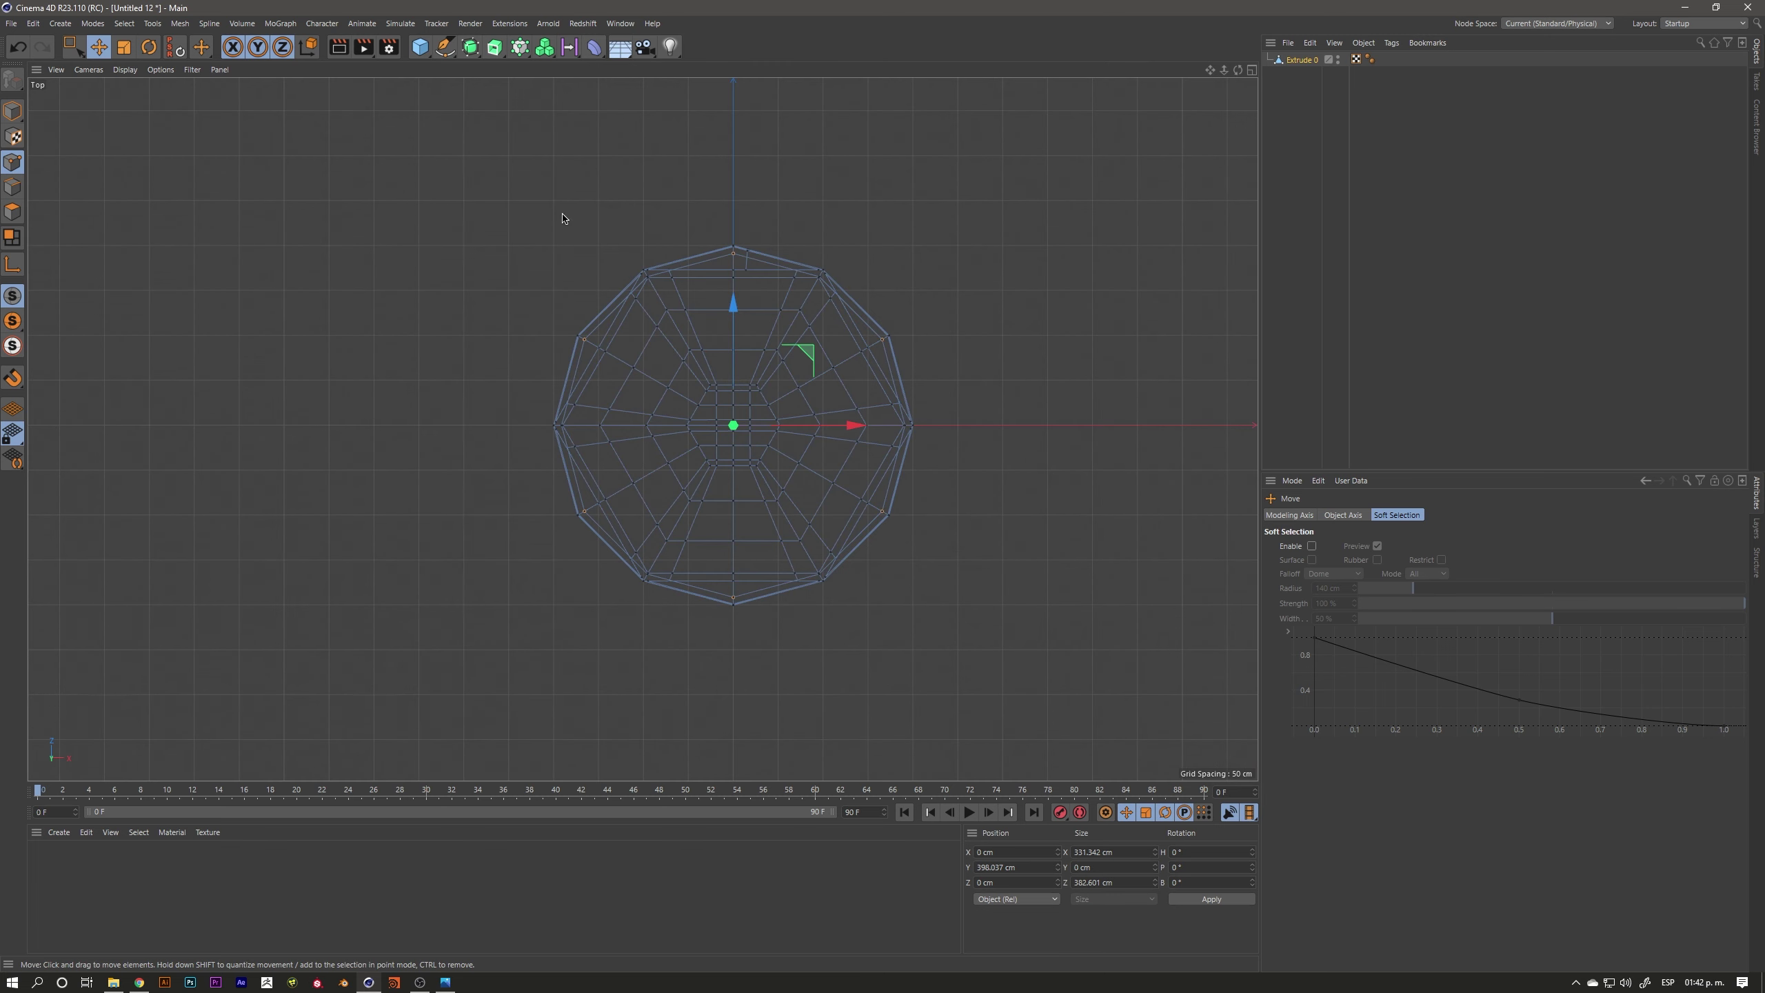
{"action": "left_click", "coordinate": [124, 47]}
{"action": "scroll", "coordinate": [814, 338], "scroll_direction": "up", "scroll_amount": 4}
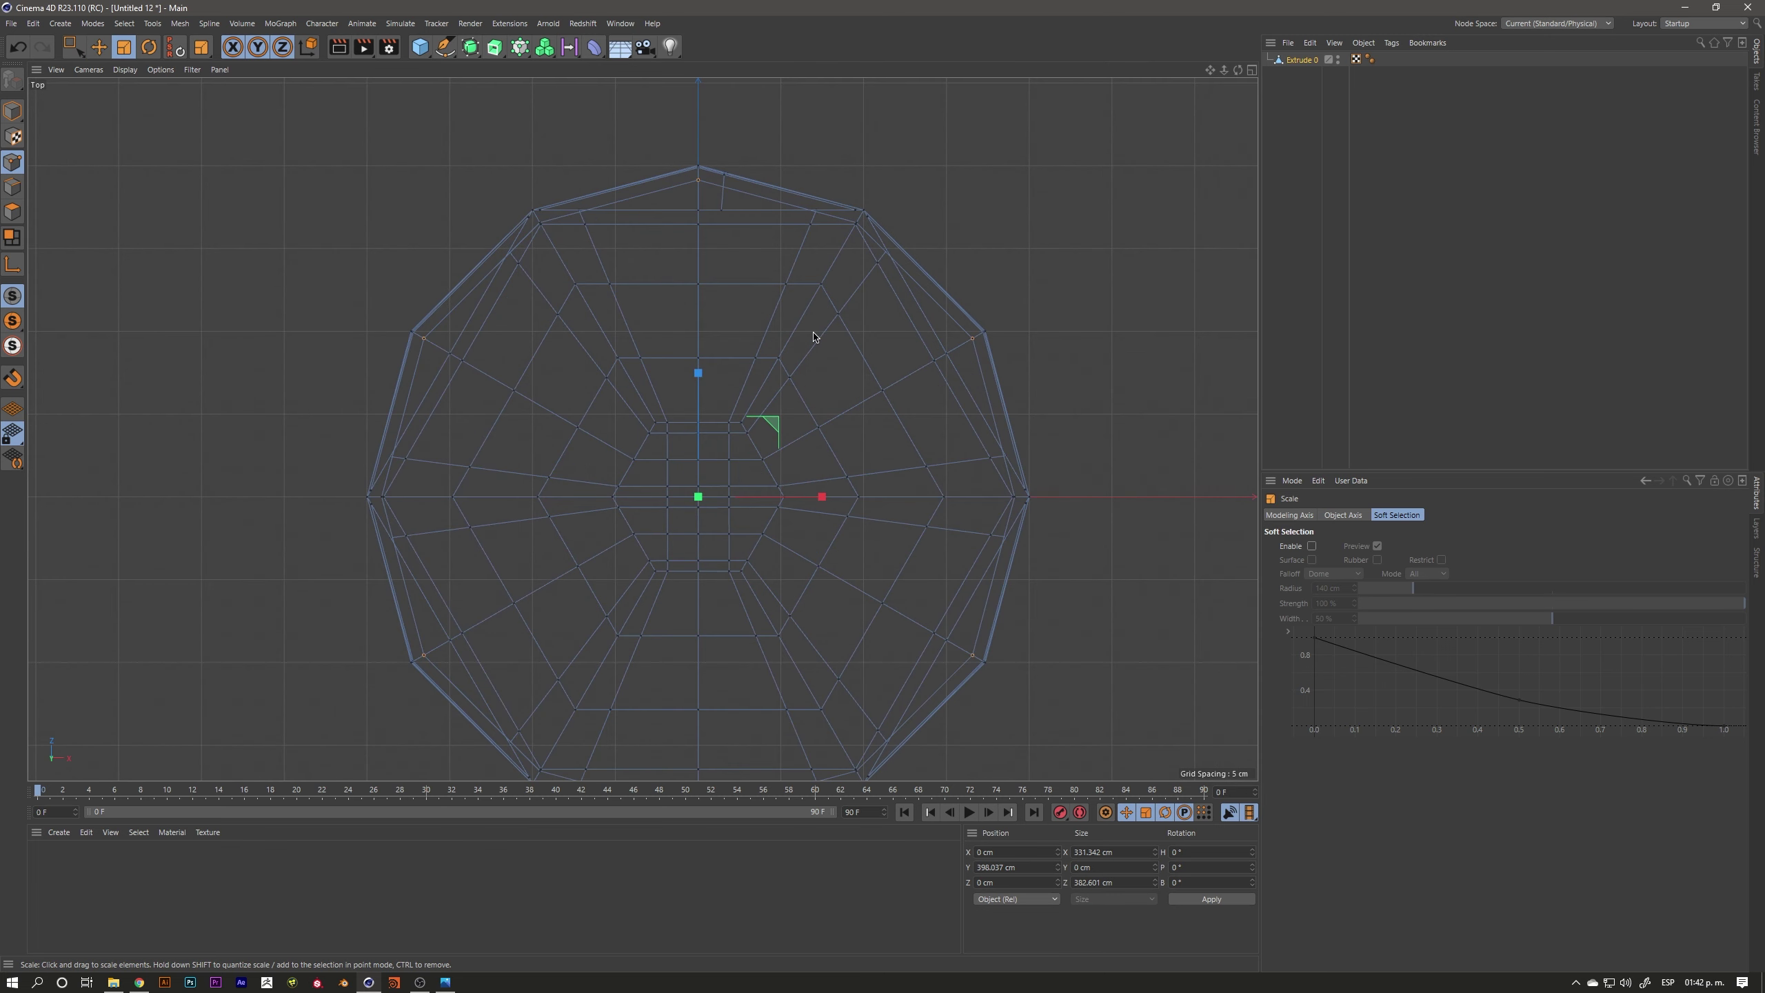
{"action": "left_click_drag", "start_coordinate": [1048, 258], "coordinate": [975, 274]}
{"action": "right_click_drag", "start_coordinate": [493, 297], "coordinate": [577, 283], "text": "alt"}
{"action": "scroll", "coordinate": [419, 489], "scroll_direction": "down", "scroll_amount": 2}
{"action": "scroll", "coordinate": [477, 433], "scroll_direction": "down", "scroll_amount": 3}
{"action": "right_click_drag", "start_coordinate": [476, 432], "coordinate": [551, 413], "text": "alt"}
{"action": "mouse_move", "coordinate": [583, 417]}
{"action": "left_mouse_down"}
{"action": "mouse_move", "coordinate": [489, 433]}
{"action": "mouse_move", "coordinate": [630, 418]}
{"action": "mouse_move", "coordinate": [586, 432]}
{"action": "left_mouse_up"}
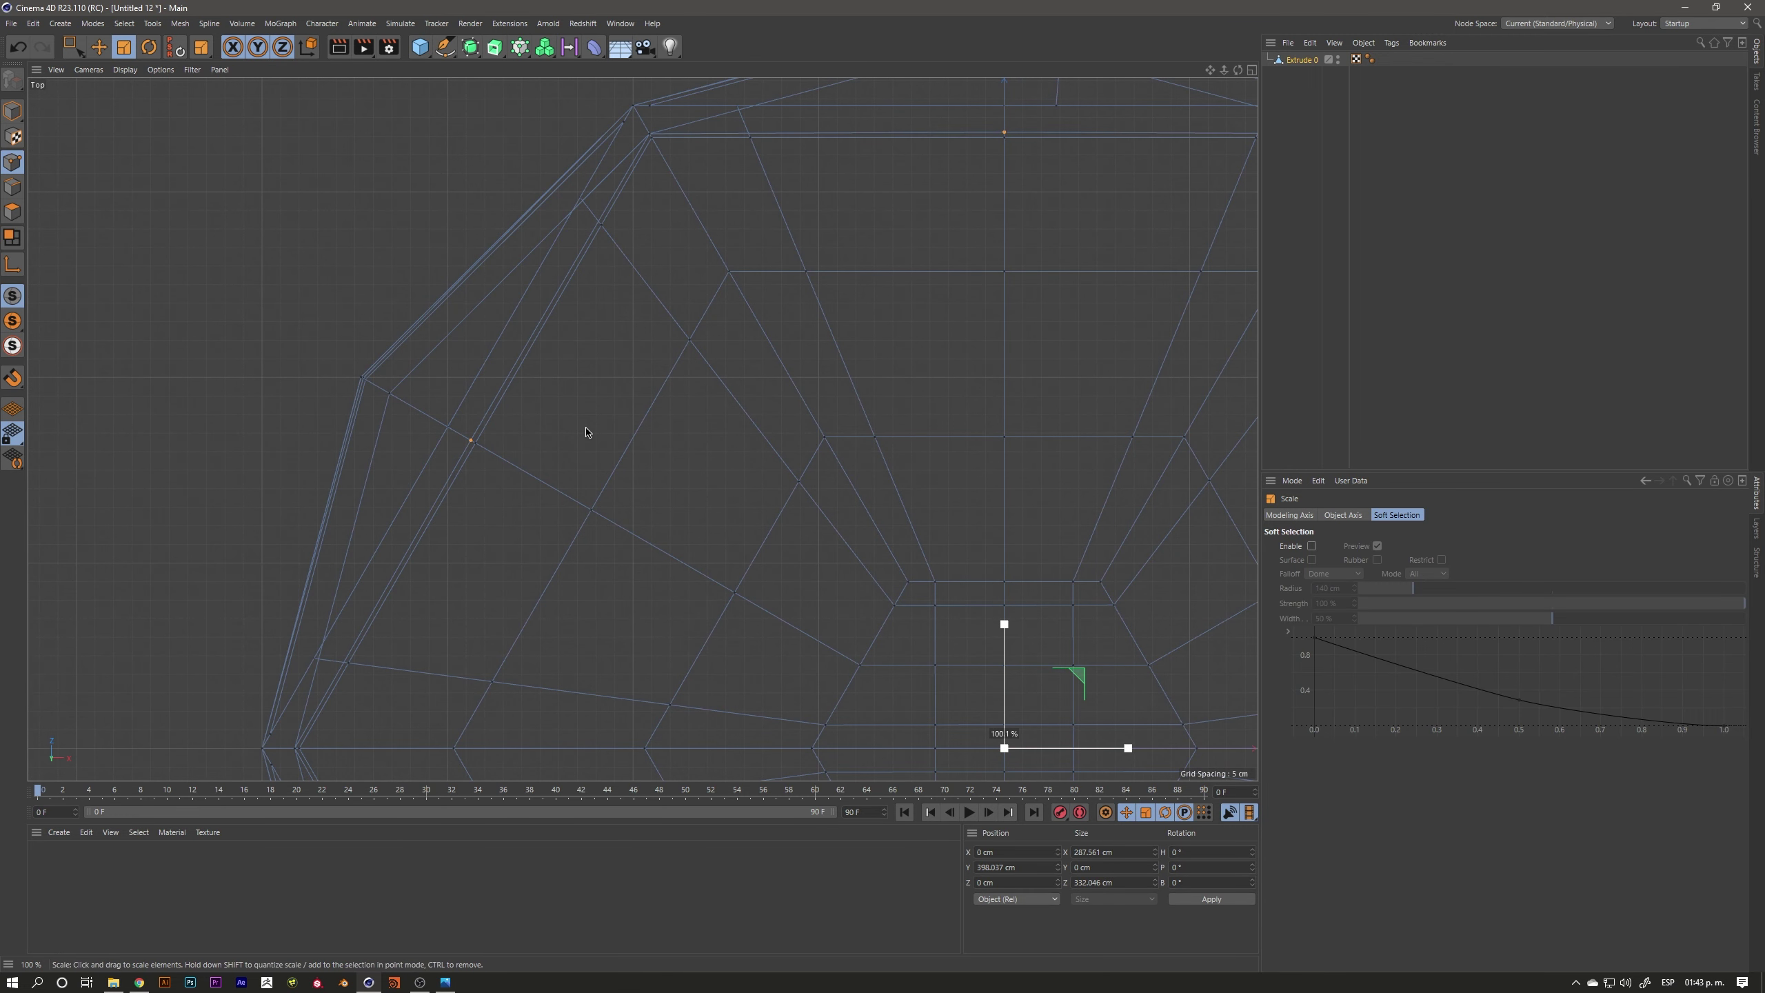
{"action": "scroll", "coordinate": [586, 431], "scroll_direction": "down", "scroll_amount": 2}
{"action": "scroll", "coordinate": [584, 433], "scroll_direction": "down", "scroll_amount": 3}
Return to the enlarged Perspective view, looking down into the cup
{"action": "middle_click", "coordinate": [546, 445]}
{"action": "middle_click", "coordinate": [391, 237]}
{"action": "scroll", "coordinate": [391, 237], "scroll_direction": "down", "scroll_amount": 3}
{"action": "left_click_drag", "start_coordinate": [391, 237], "coordinate": [448, 444], "text": "alt"}
{"action": "scroll", "coordinate": [445, 434], "scroll_direction": "up", "scroll_amount": 1}
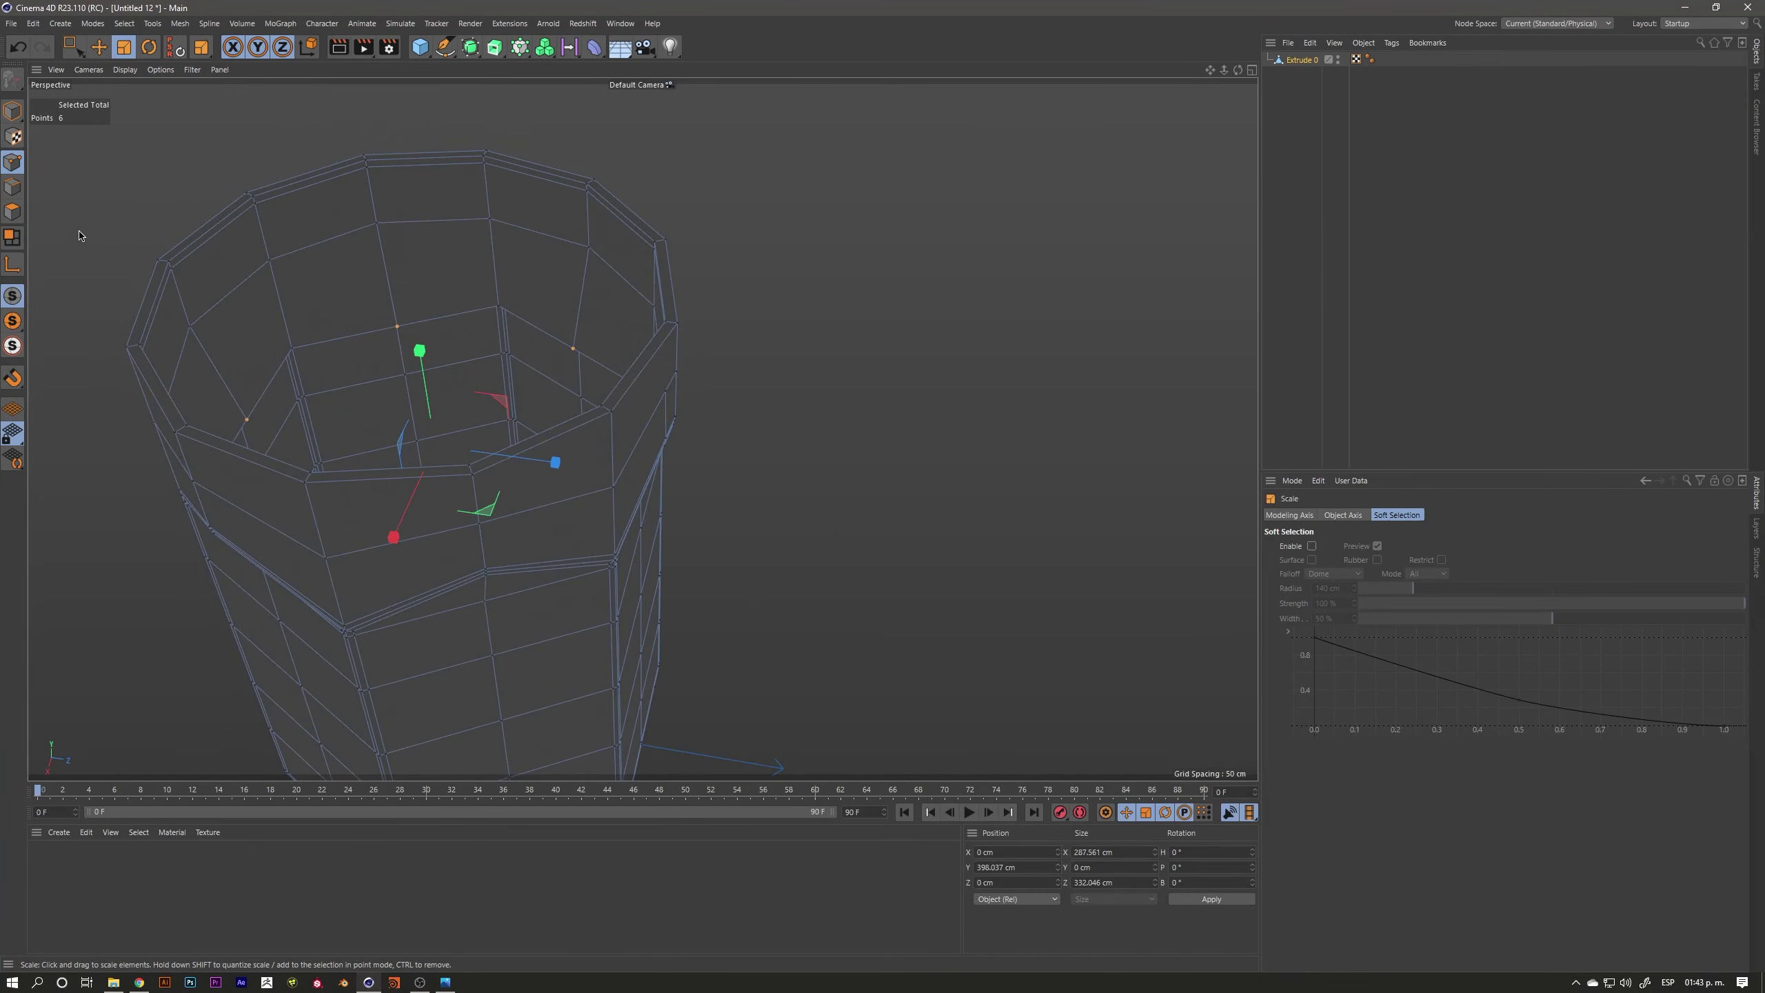
In edge mode, move the selected edge loop further down the cup
{"action": "left_click", "coordinate": [13, 186]}
{"action": "mouse_move", "coordinate": [389, 334]}
{"action": "left_mouse_down", "text": "alt"}
{"action": "mouse_move", "coordinate": [422, 361]}
{"action": "mouse_move", "coordinate": [304, 410]}
{"action": "left_mouse_up", "text": "alt"}
{"action": "key", "text": "e"}
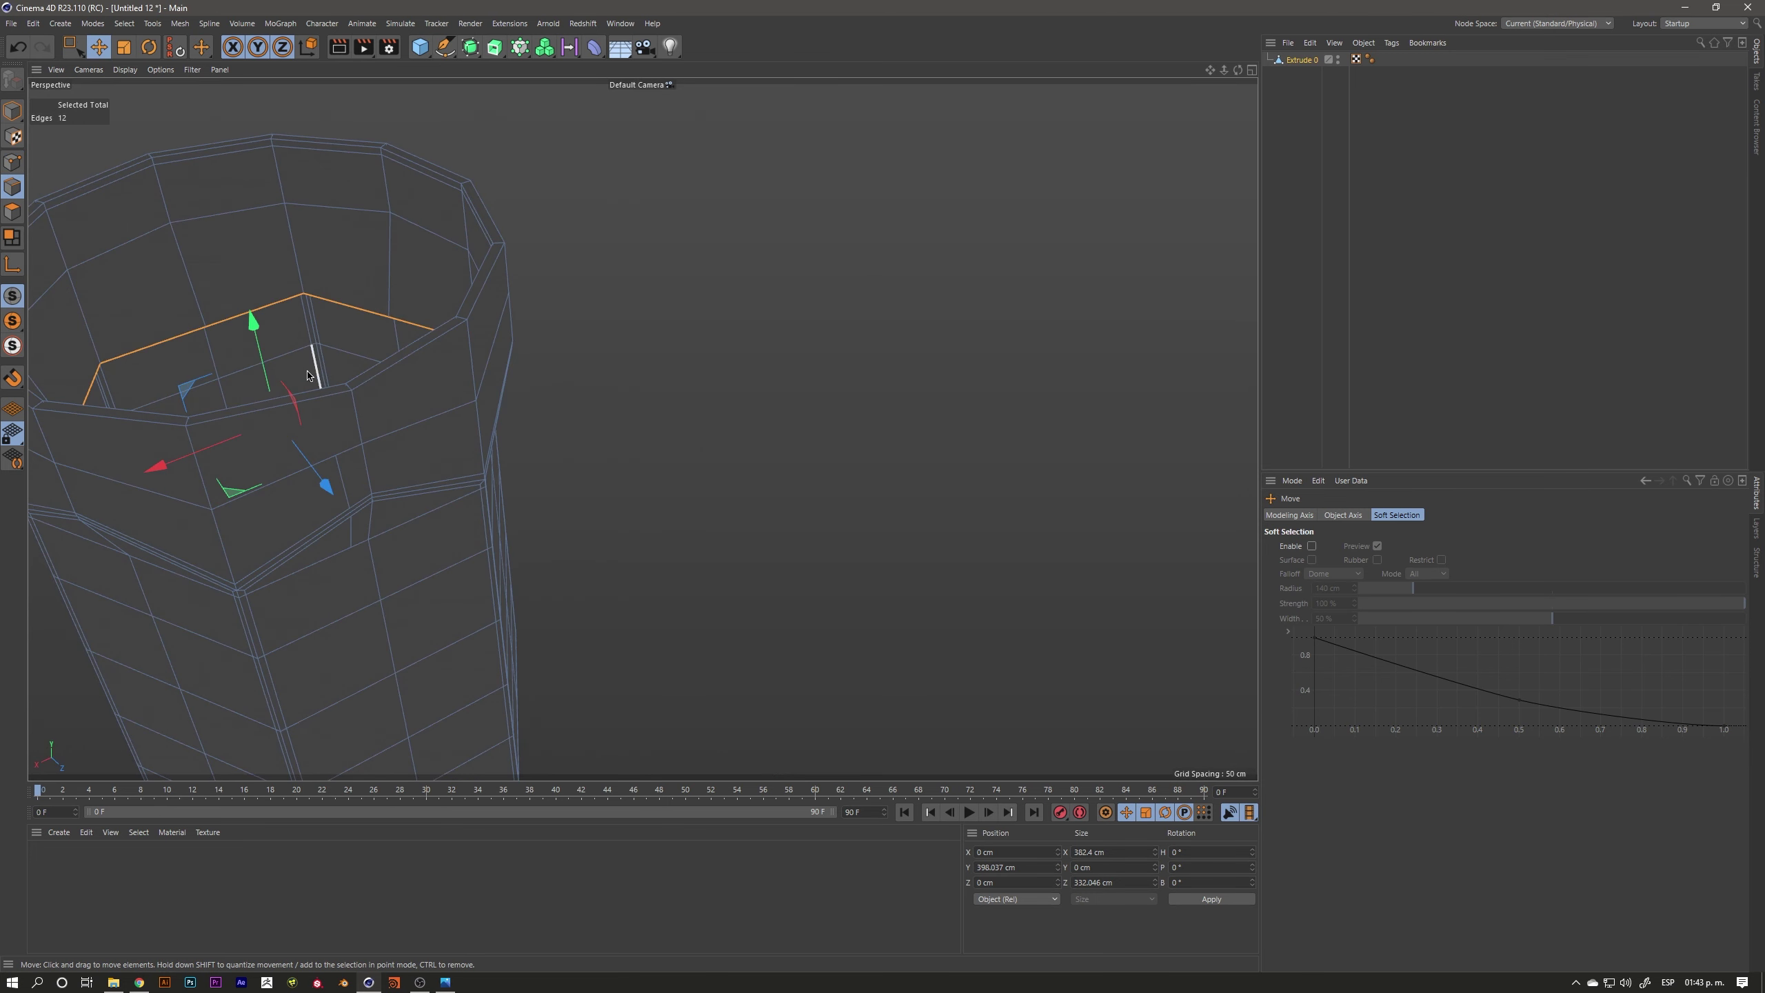
{"action": "mouse_move", "coordinate": [280, 291]}
{"action": "left_mouse_down"}
{"action": "mouse_move", "coordinate": [287, 411]}
{"action": "mouse_move", "coordinate": [447, 304]}
{"action": "mouse_move", "coordinate": [469, 368]}
{"action": "mouse_move", "coordinate": [503, 196]}
{"action": "left_mouse_up"}
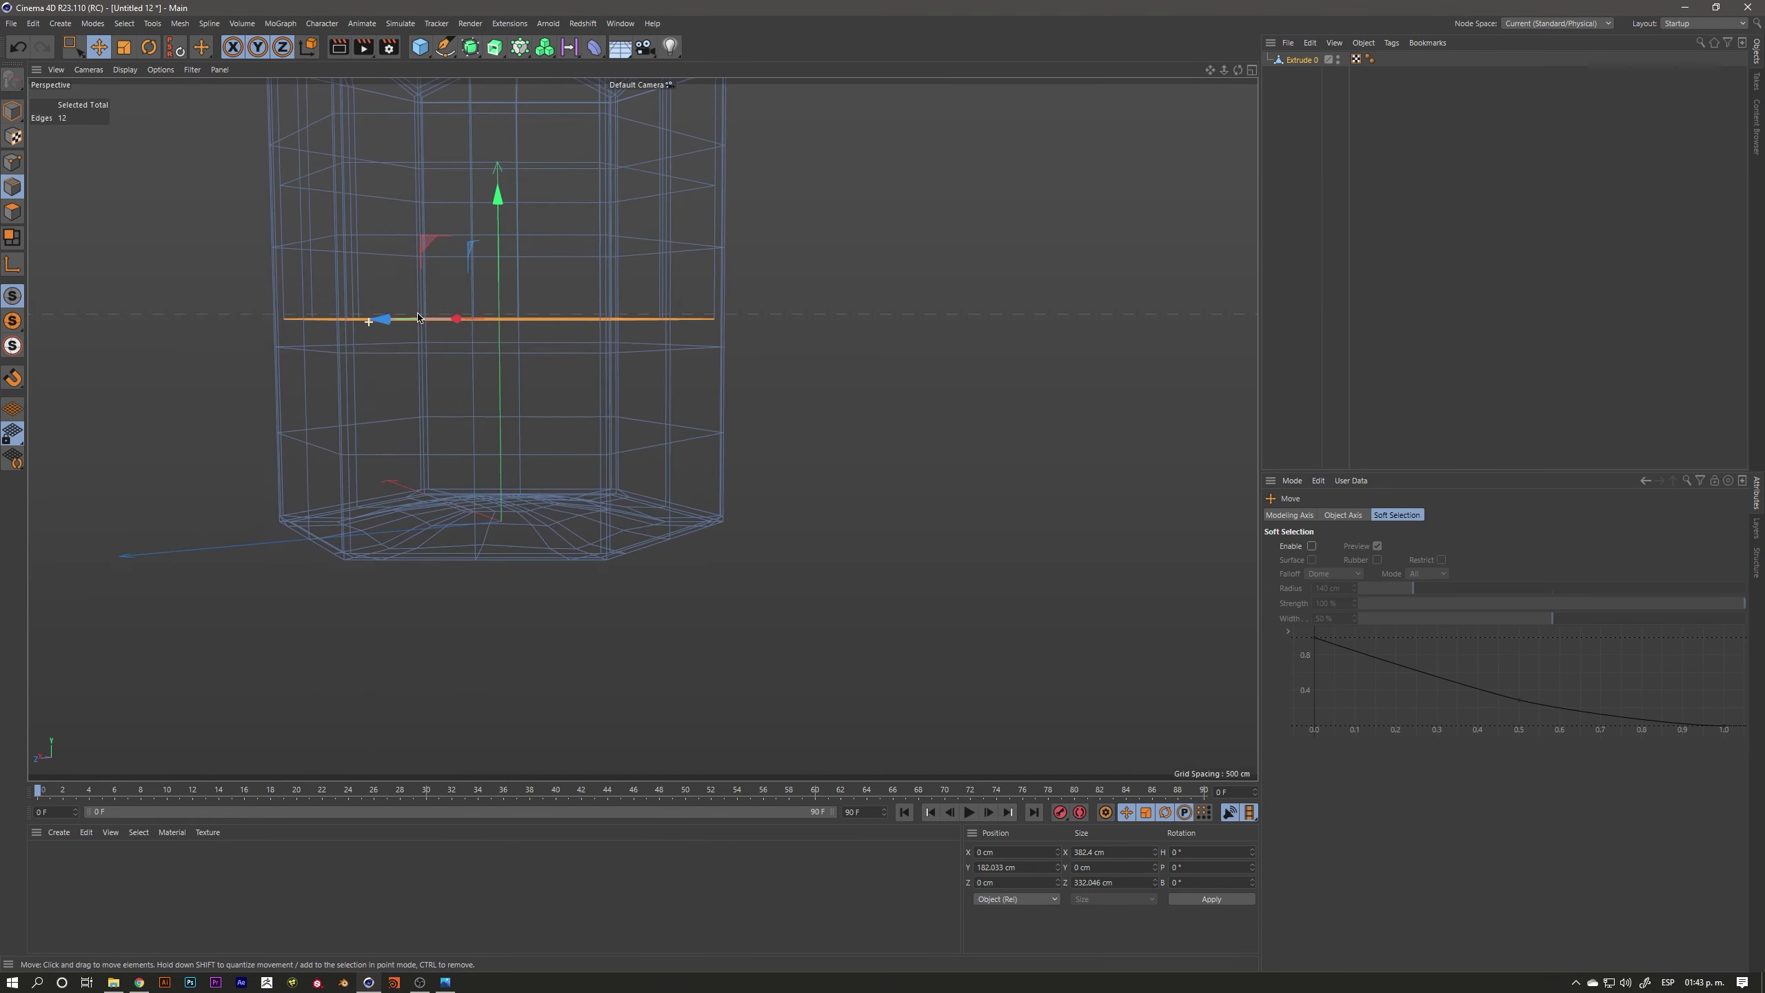
{"action": "left_click_drag", "start_coordinate": [502, 197], "coordinate": [500, 356]}
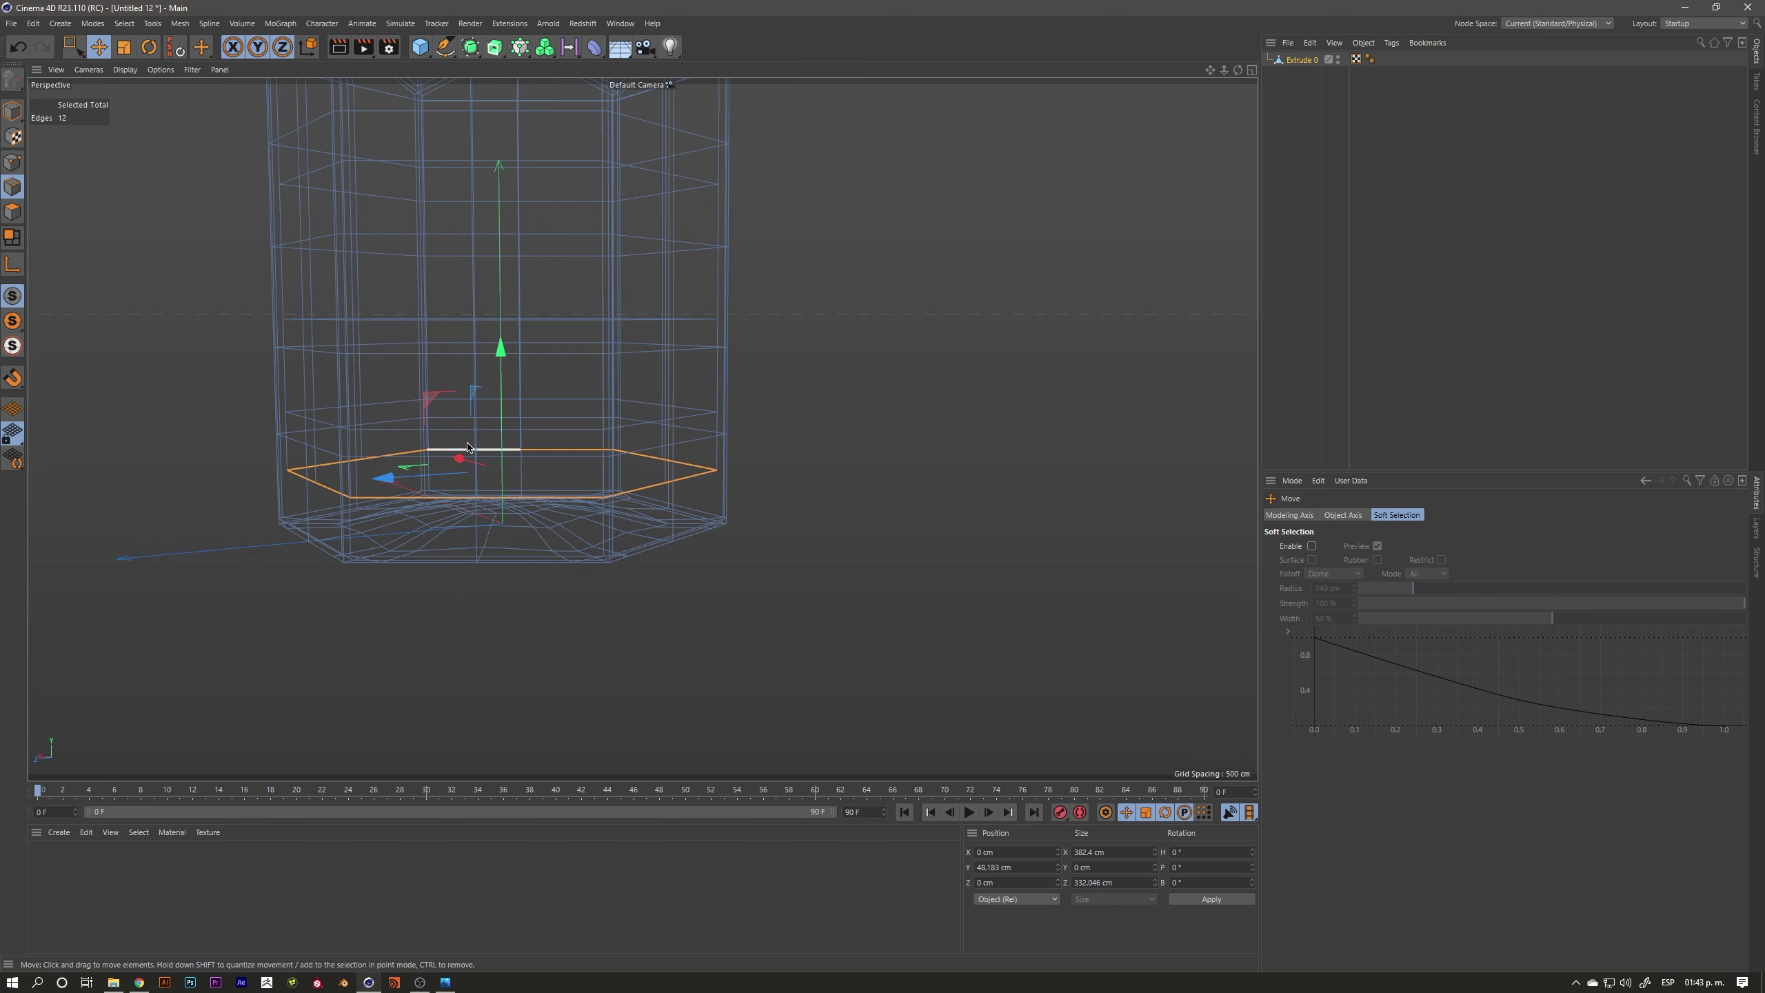
{"action": "left_click_drag", "start_coordinate": [501, 357], "coordinate": [297, 446], "text": "alt"}
Select the bottom hexagonal edge loop and scale it down to about 43.077 × 37.405 cm
{"action": "left_click", "coordinate": [417, 394]}
{"action": "double_click", "coordinate": [352, 439]}
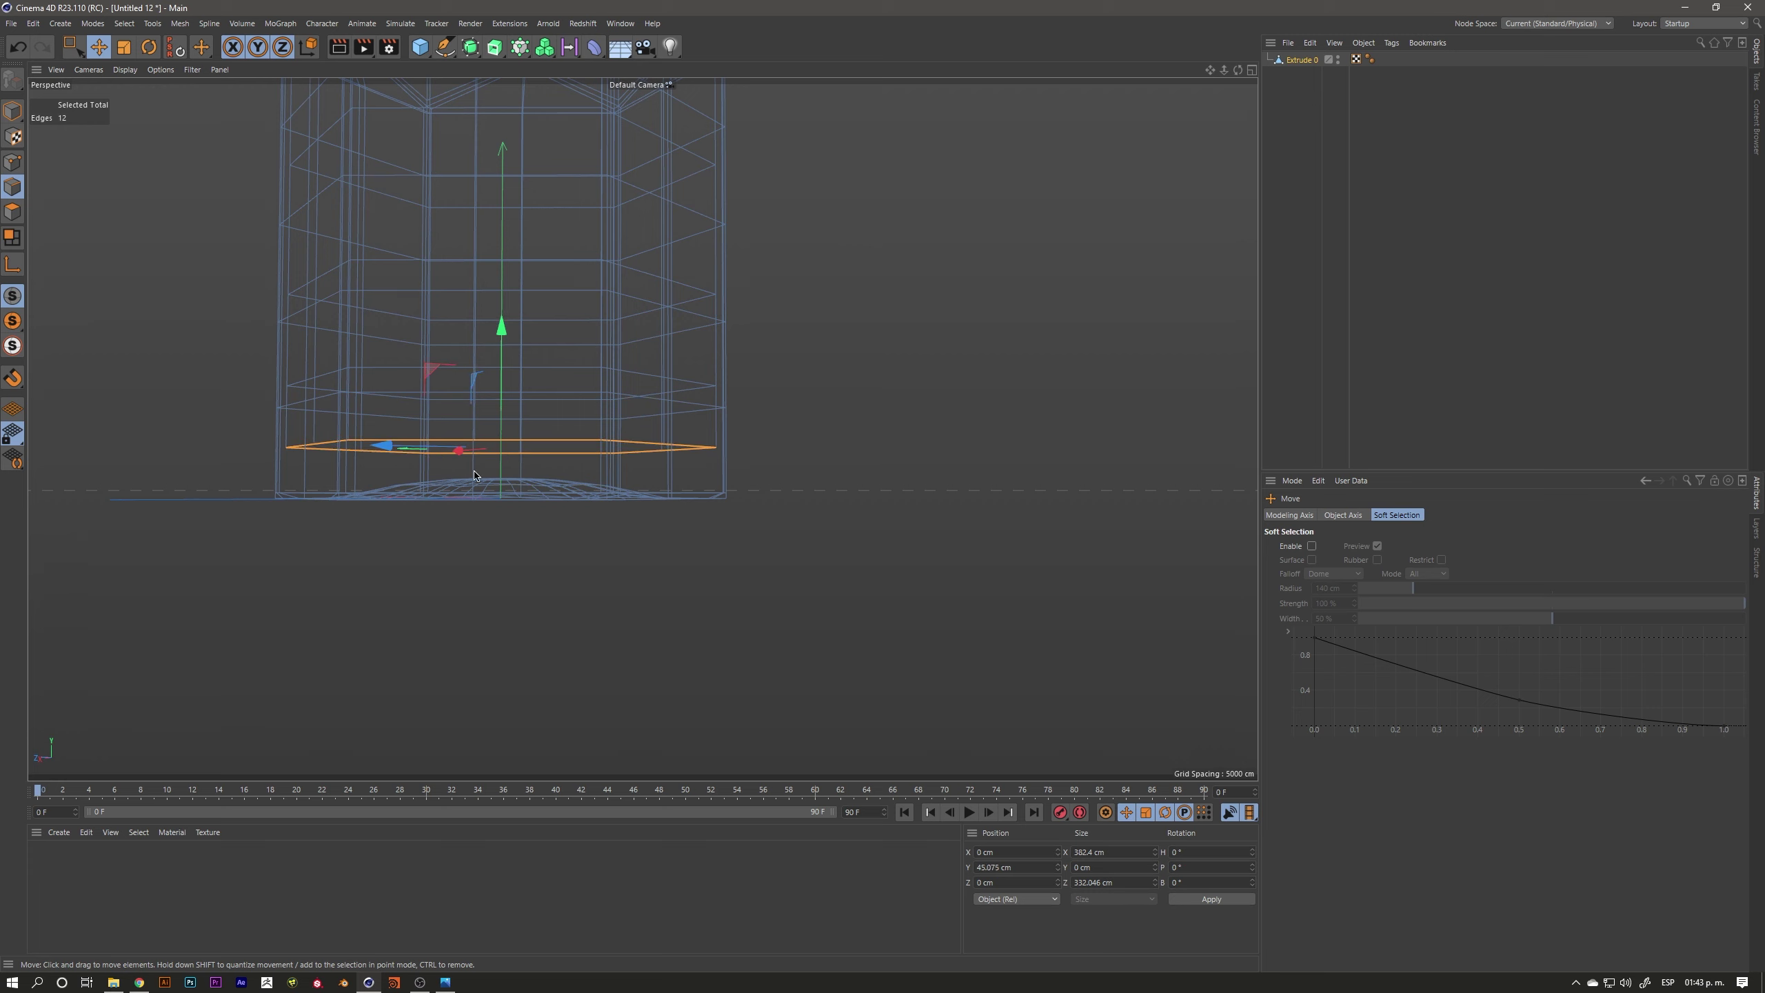
{"action": "left_click_drag", "start_coordinate": [424, 460], "coordinate": [425, 501], "text": "alt"}
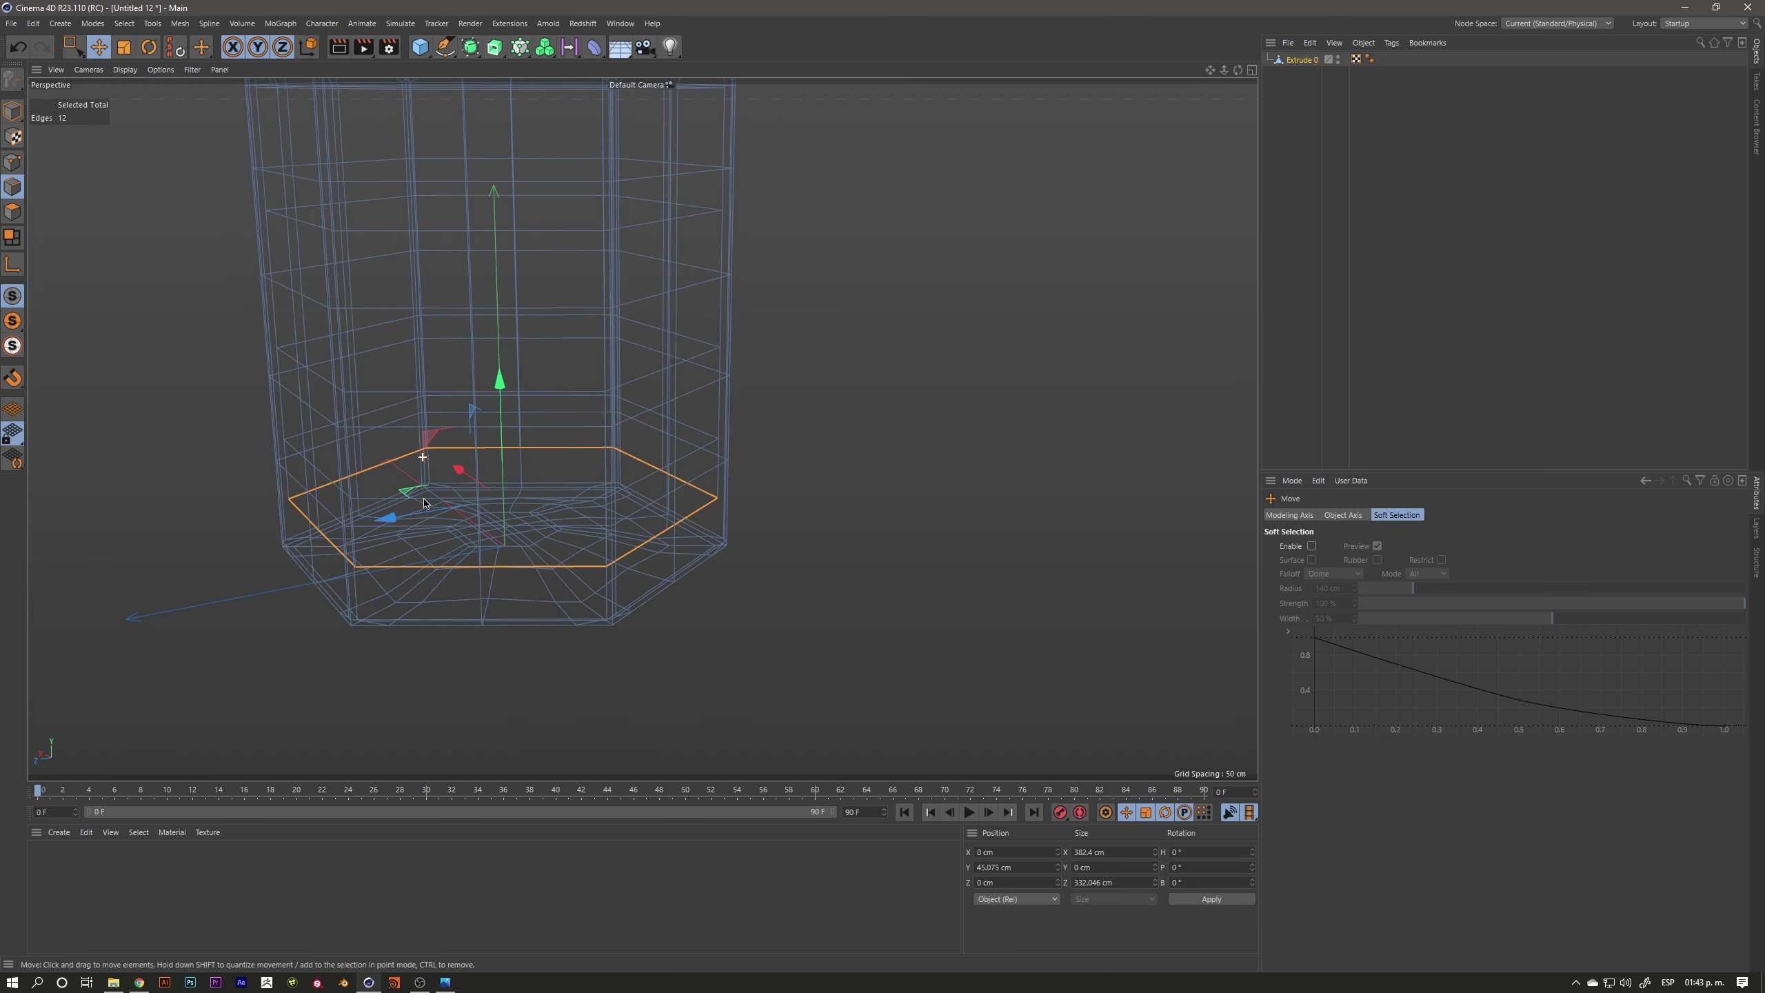
{"action": "key", "text": "t"}
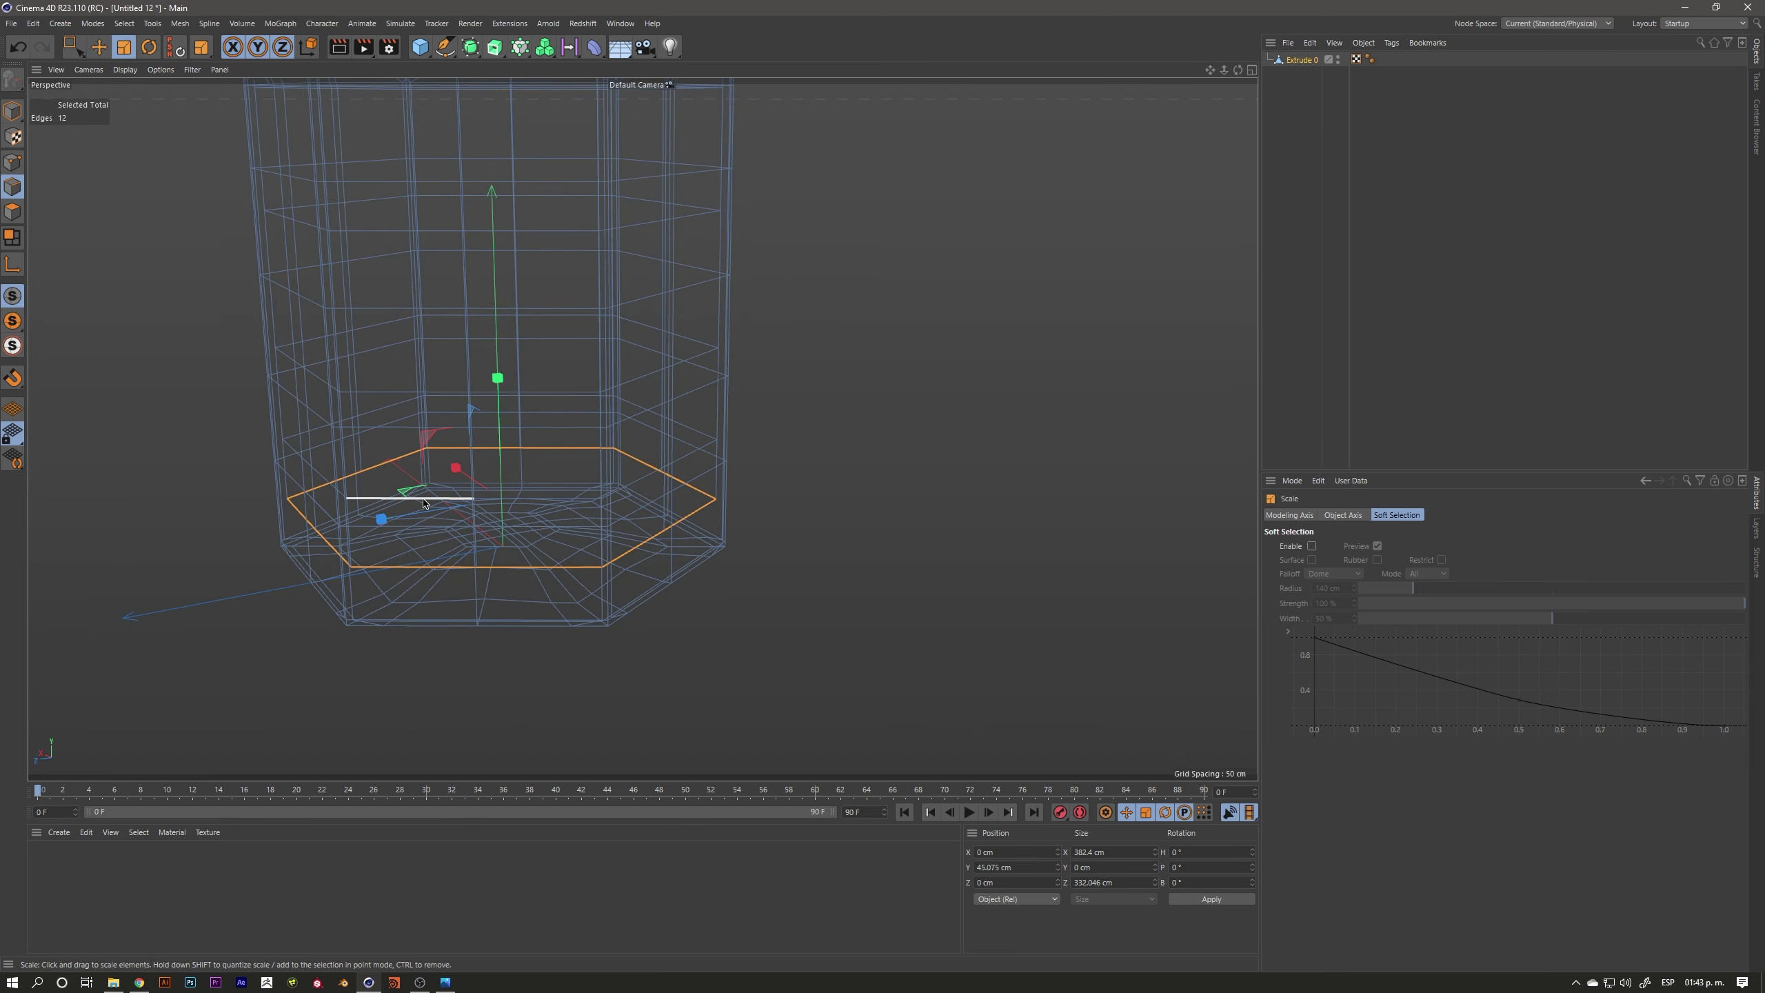
{"action": "scroll", "coordinate": [627, 472], "scroll_direction": "up", "scroll_amount": 2}
{"action": "mouse_move", "coordinate": [842, 422]}
{"action": "left_mouse_down"}
{"action": "mouse_move", "coordinate": [814, 420]}
{"action": "mouse_move", "coordinate": [902, 417]}
{"action": "mouse_move", "coordinate": [618, 429]}
{"action": "left_mouse_up"}
{"action": "scroll", "coordinate": [772, 473], "scroll_direction": "up", "scroll_amount": 2}
{"action": "scroll", "coordinate": [758, 492], "scroll_direction": "up", "scroll_amount": 3}
{"action": "scroll", "coordinate": [261, 468], "scroll_direction": "down", "scroll_amount": 5}
{"action": "mouse_move", "coordinate": [261, 468]}
{"action": "left_mouse_down", "text": "alt"}
{"action": "mouse_move", "coordinate": [747, 361]}
{"action": "mouse_move", "coordinate": [446, 387]}
{"action": "mouse_move", "coordinate": [655, 446]}
{"action": "left_mouse_up", "text": "alt"}
{"action": "right_click", "coordinate": [651, 440]}
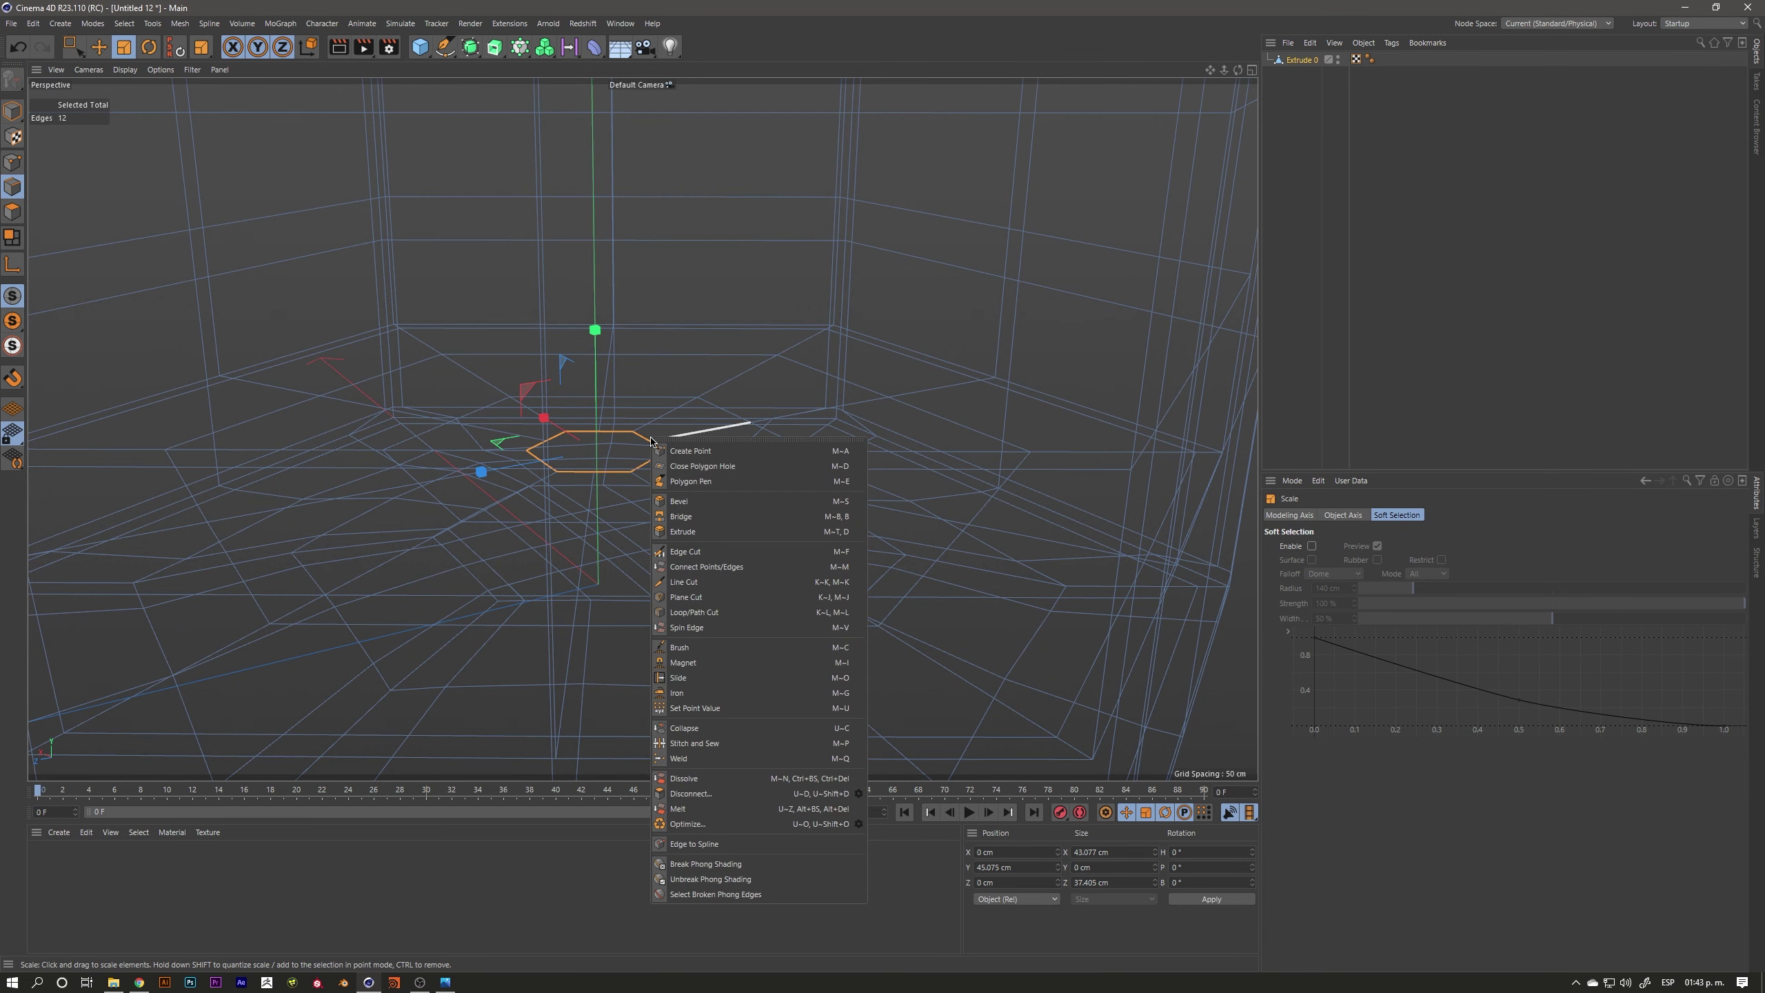
Apply Close Polygon Hole to the small hexagonal opening and set the display to Hidden Line
{"action": "left_click", "coordinate": [703, 466]}
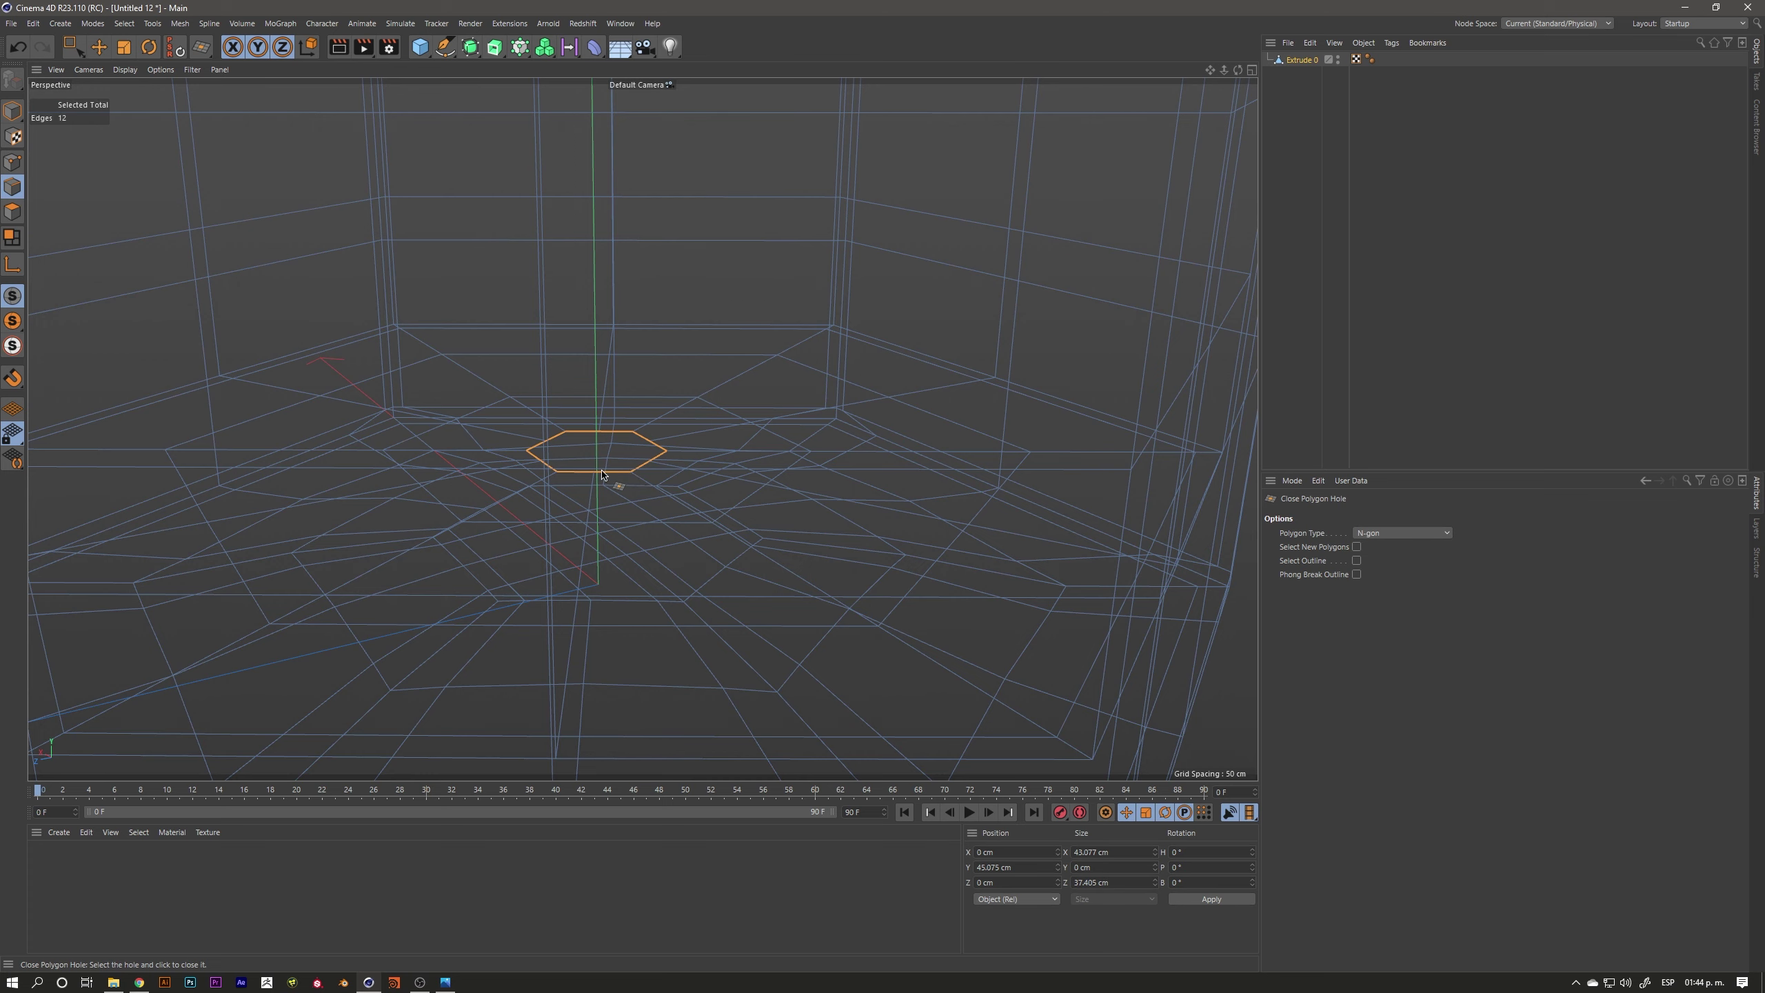
{"action": "mouse_move", "coordinate": [650, 452]}
{"action": "left_mouse_down", "text": "alt"}
{"action": "mouse_move", "coordinate": [612, 434]}
{"action": "mouse_move", "coordinate": [547, 489]}
{"action": "mouse_move", "coordinate": [552, 402]}
{"action": "mouse_move", "coordinate": [587, 544]}
{"action": "mouse_move", "coordinate": [604, 404]}
{"action": "mouse_move", "coordinate": [622, 506]}
{"action": "left_mouse_up", "text": "alt"}
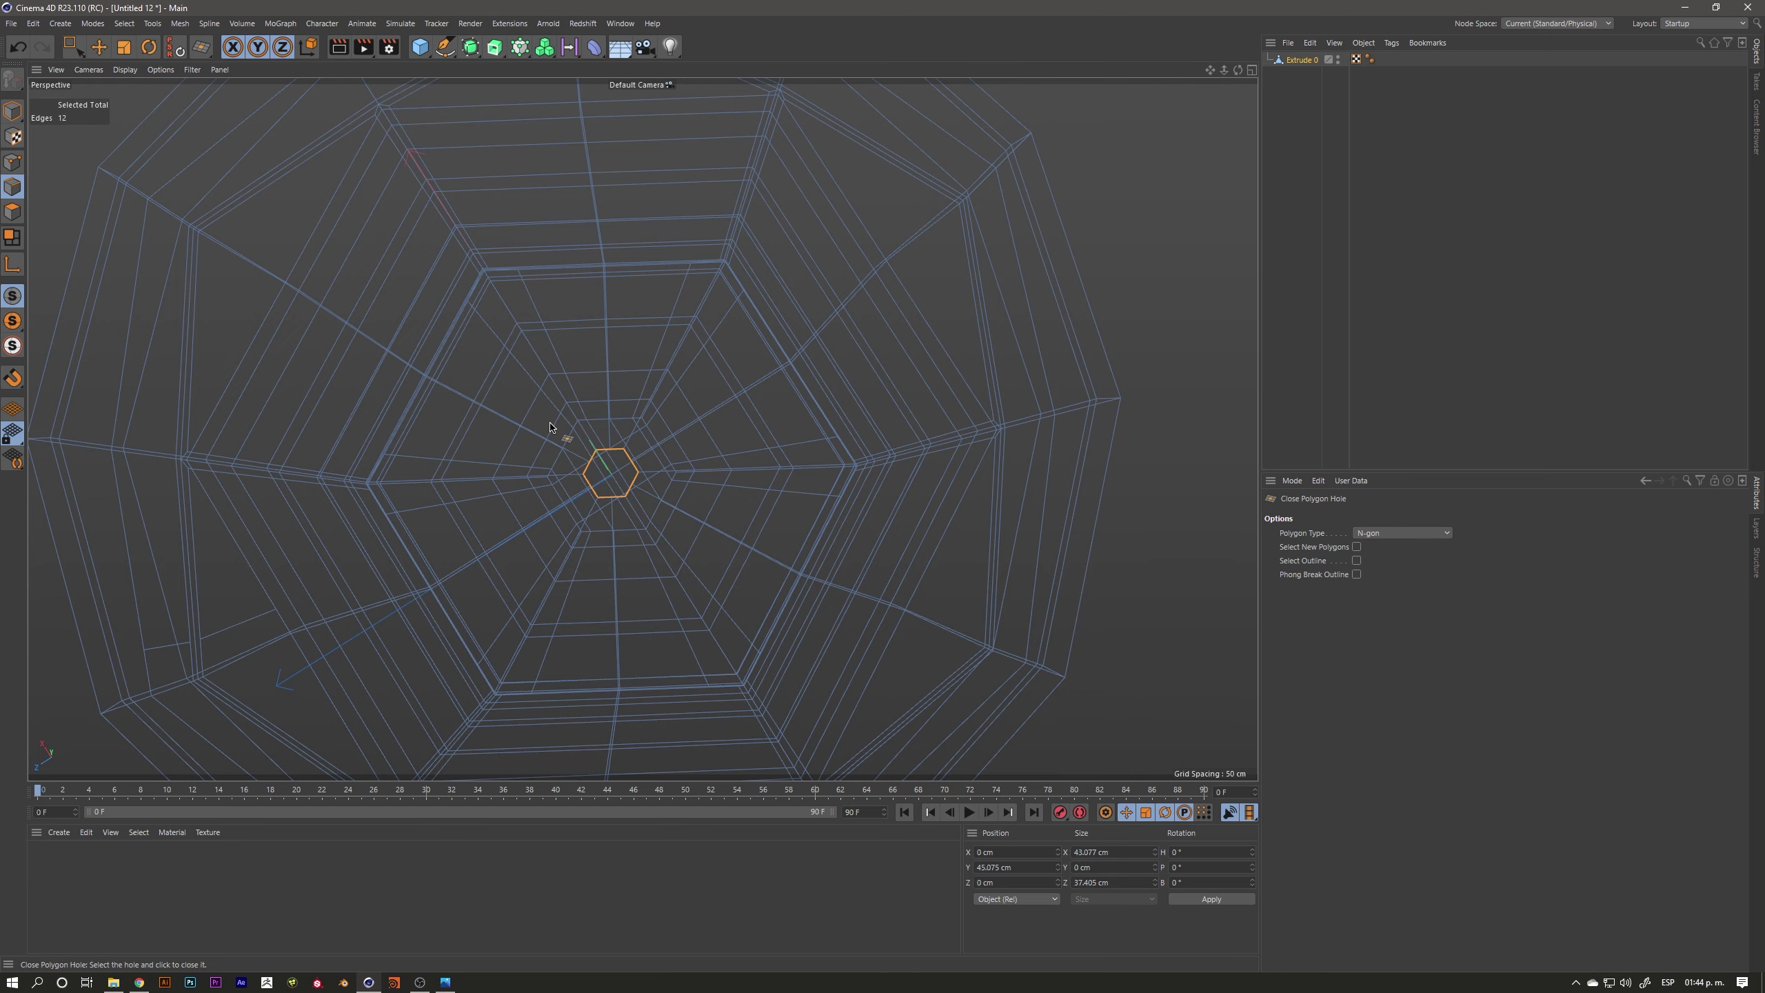
{"action": "left_click", "coordinate": [125, 70]}
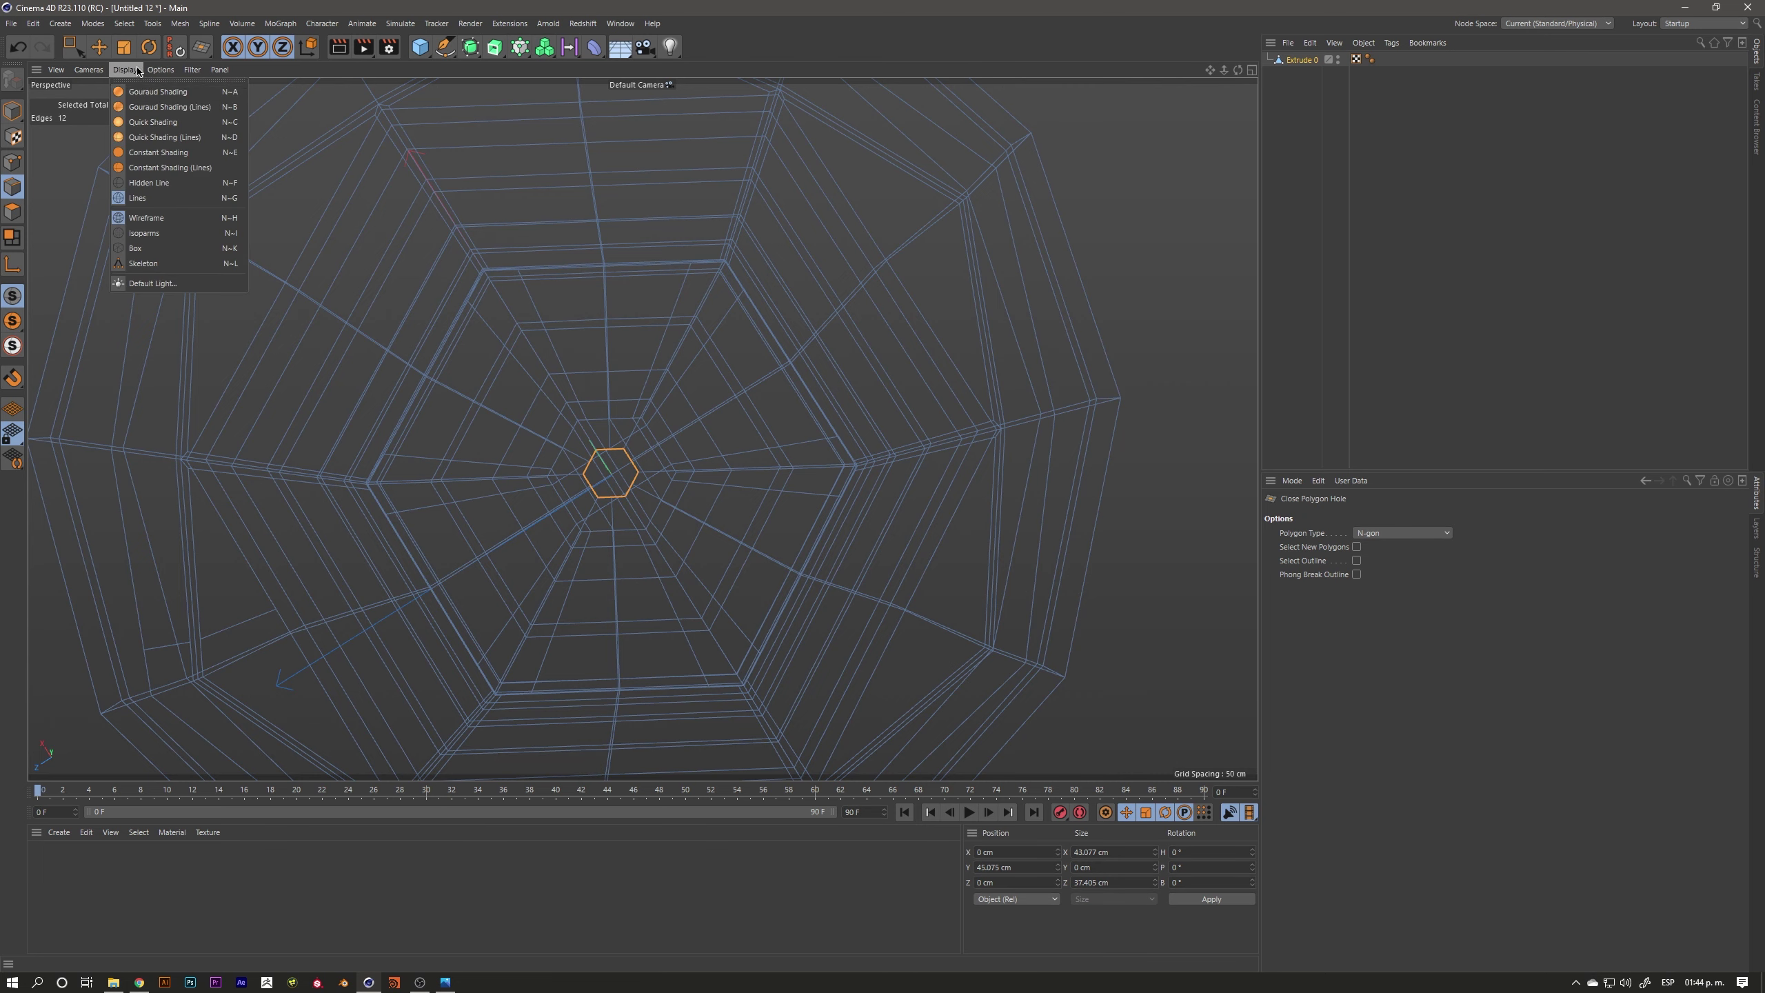
{"action": "left_click", "coordinate": [154, 182]}
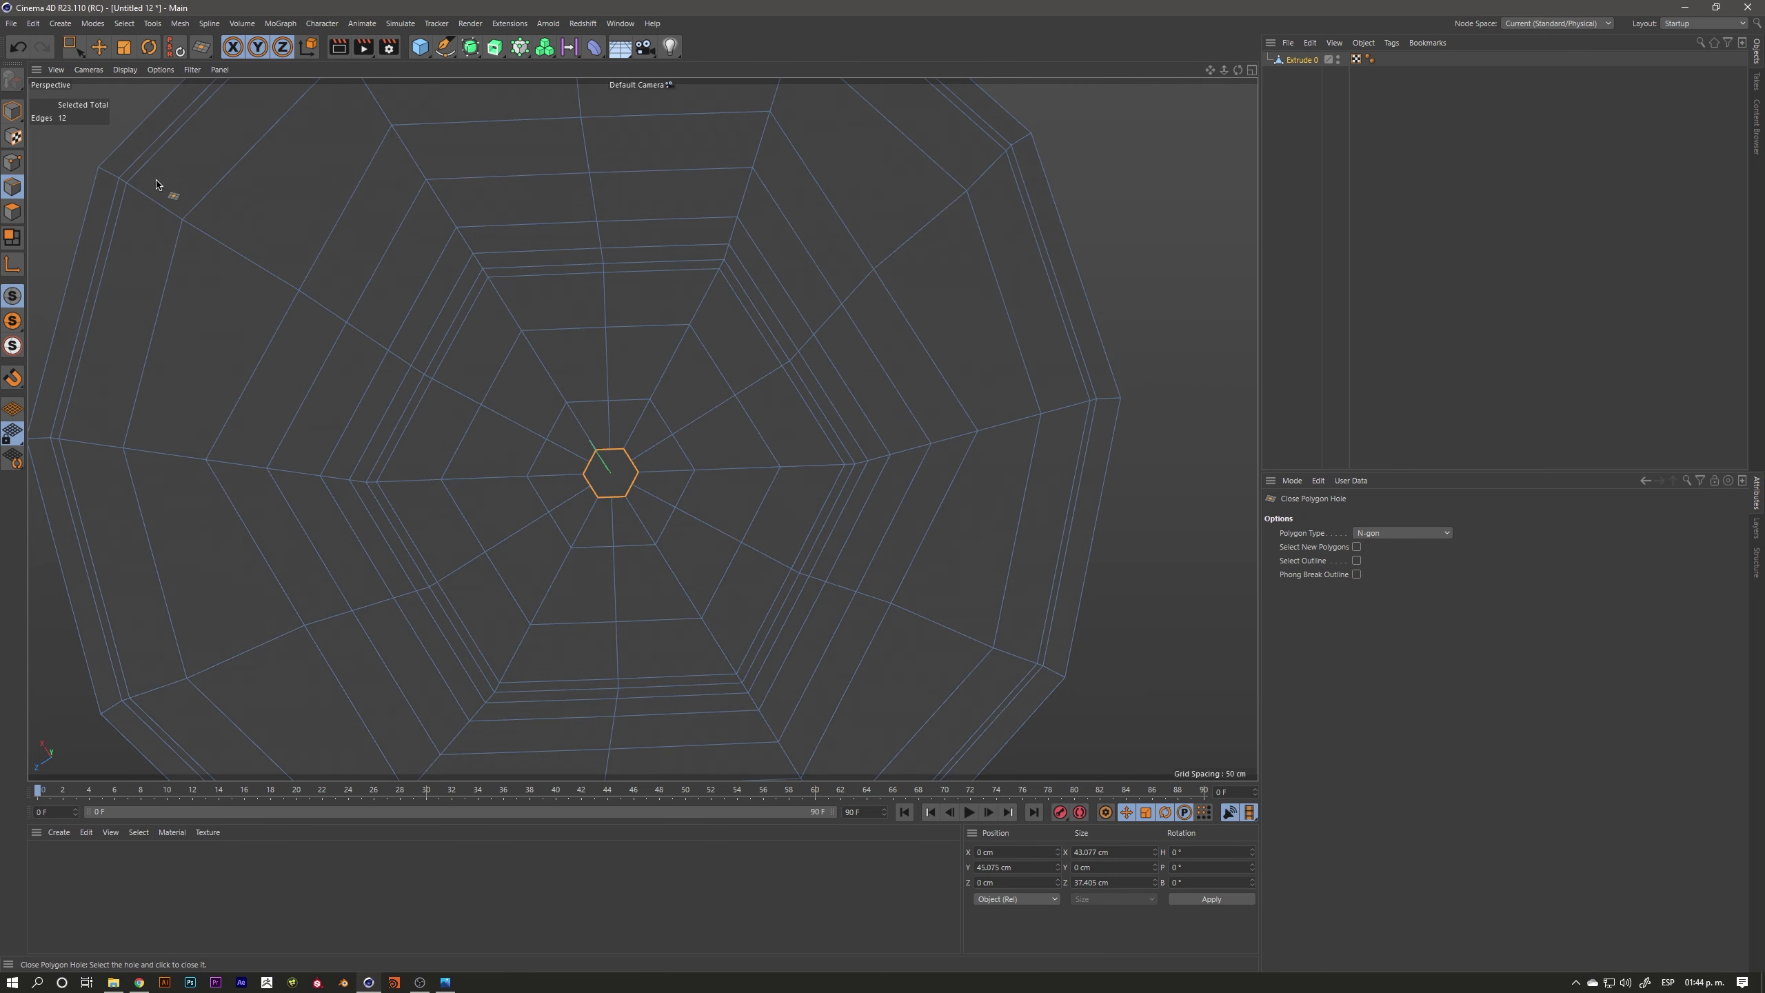
Orbit to face the hexagonal cap and activate the Line Cut tool (K, K)
{"action": "scroll", "coordinate": [632, 486], "scroll_direction": "up", "scroll_amount": 5}
{"action": "left_click_drag", "start_coordinate": [629, 500], "coordinate": [584, 456], "text": "alt"}
{"action": "mouse_move", "coordinate": [637, 384]}
{"action": "left_mouse_down", "text": "alt"}
{"action": "mouse_move", "coordinate": [658, 623]}
{"action": "mouse_move", "coordinate": [700, 788]}
{"action": "left_mouse_up", "text": "alt"}
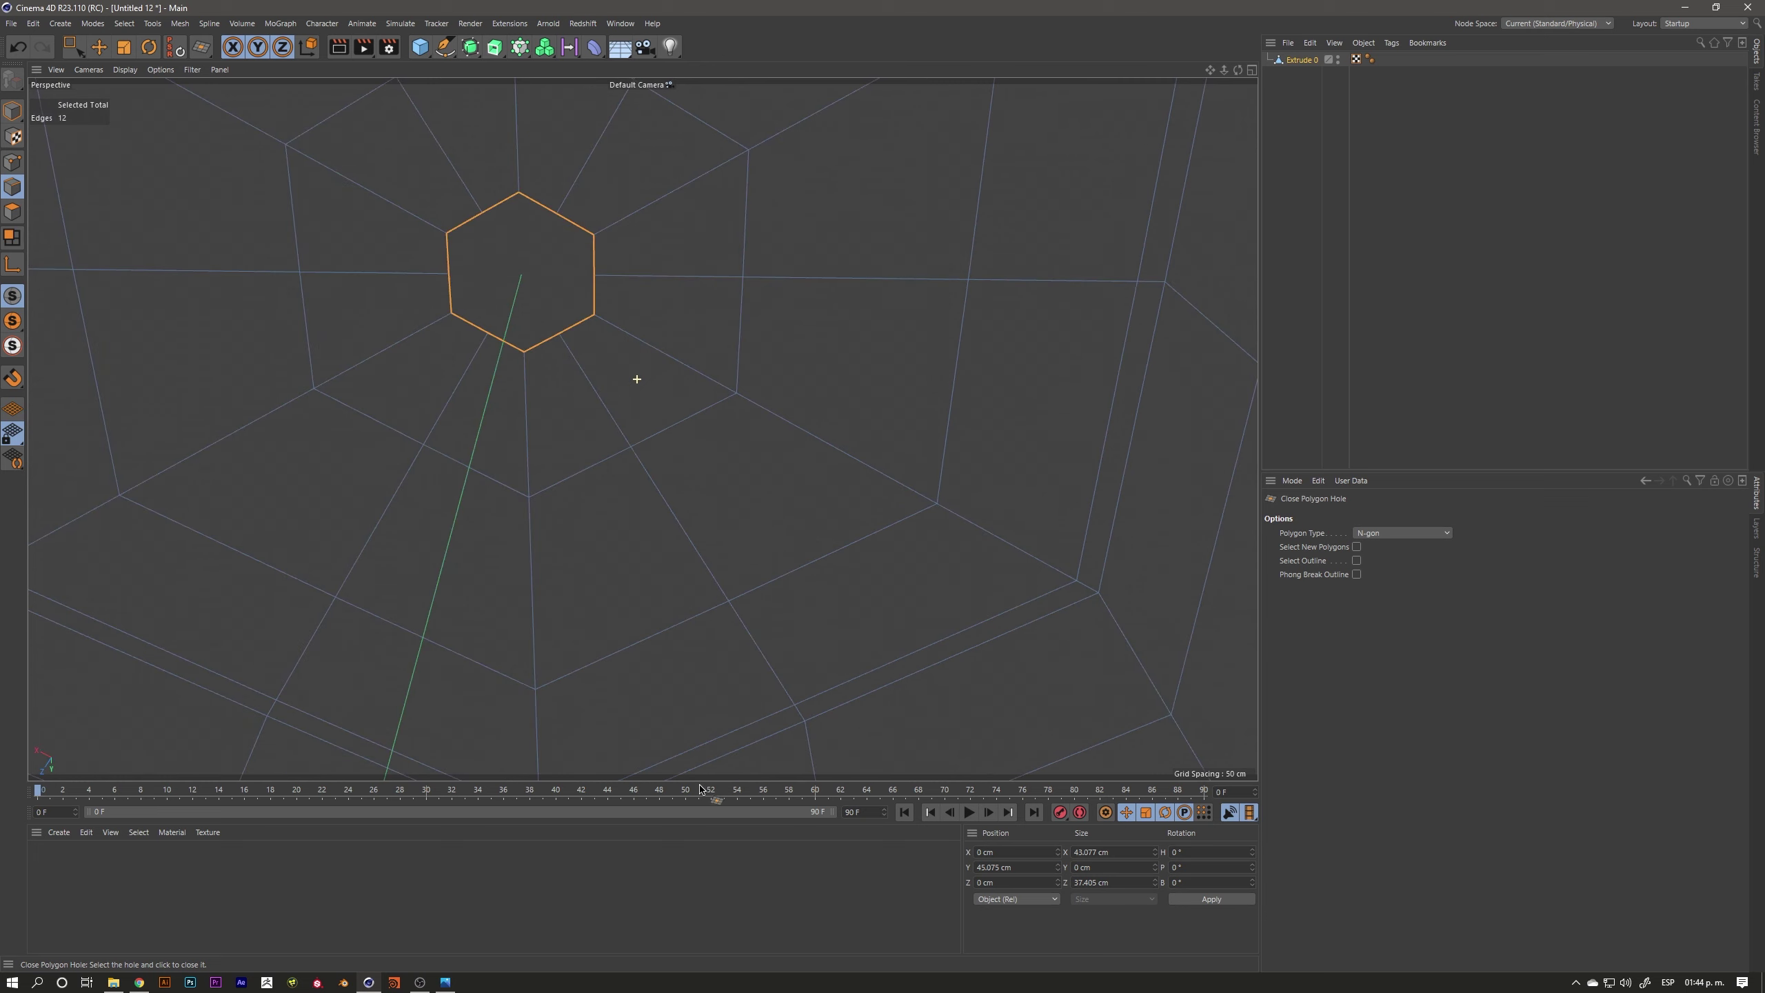
{"action": "left_click_drag", "start_coordinate": [572, 314], "coordinate": [675, 342], "text": "alt"}
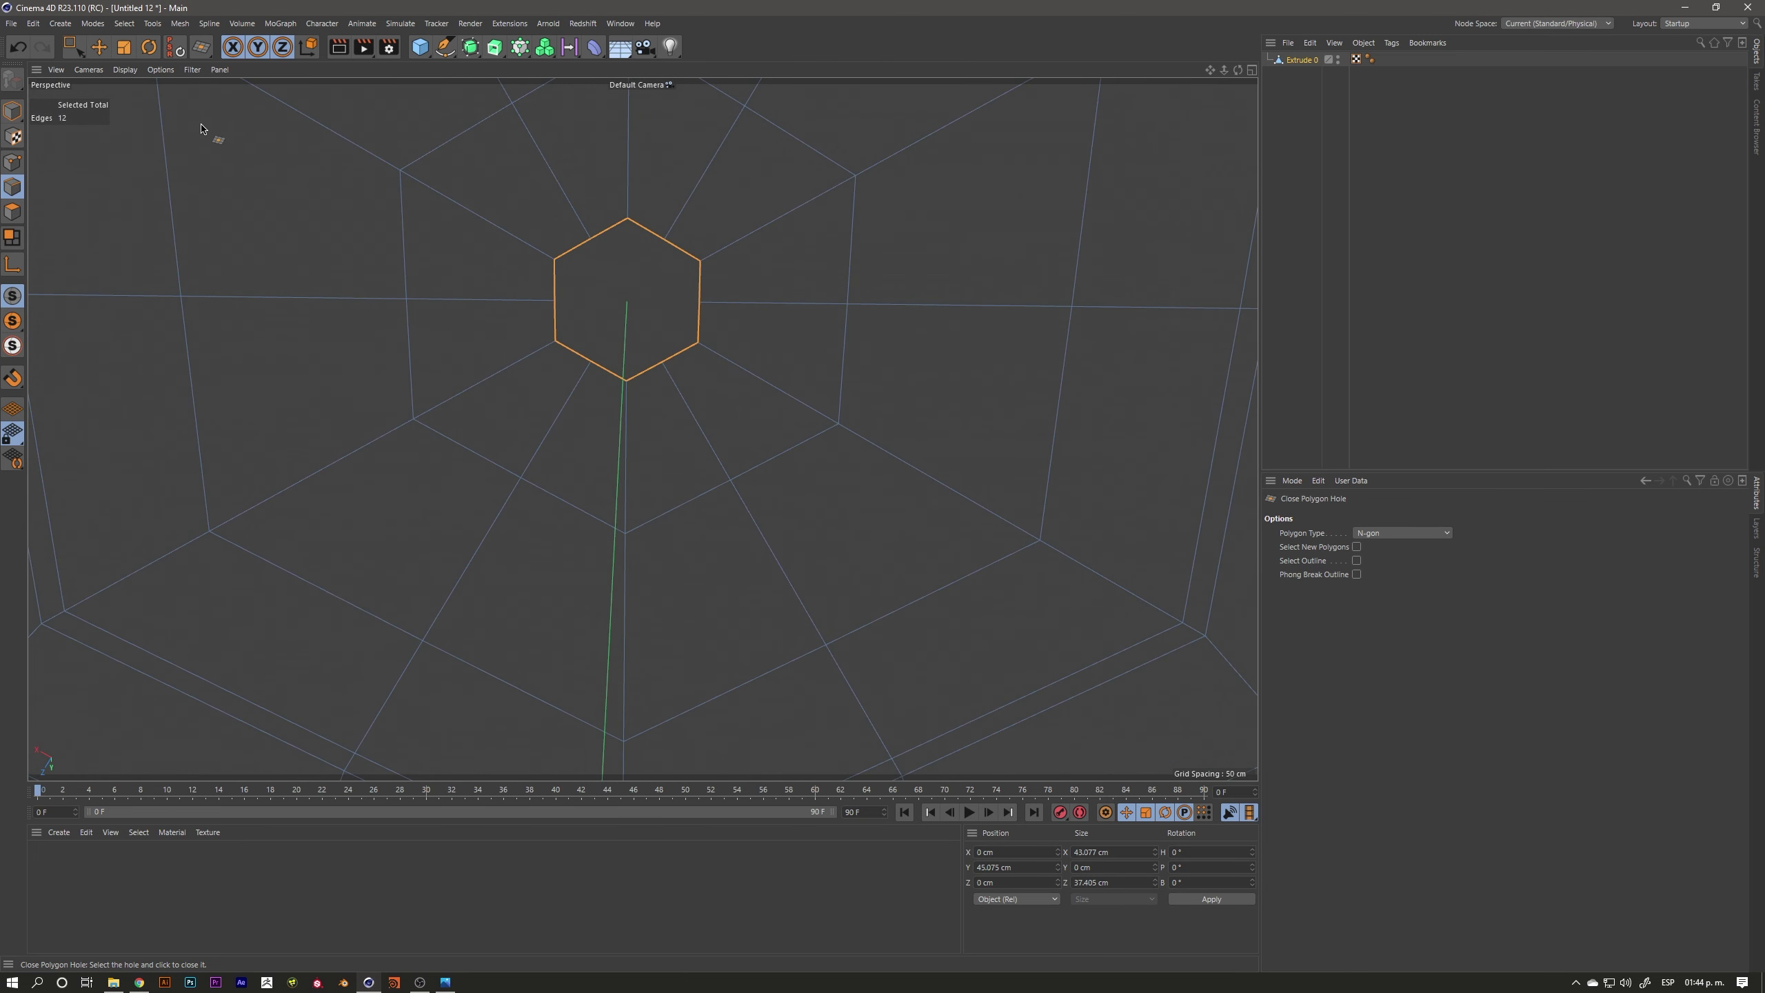
{"action": "key", "text": "k"}
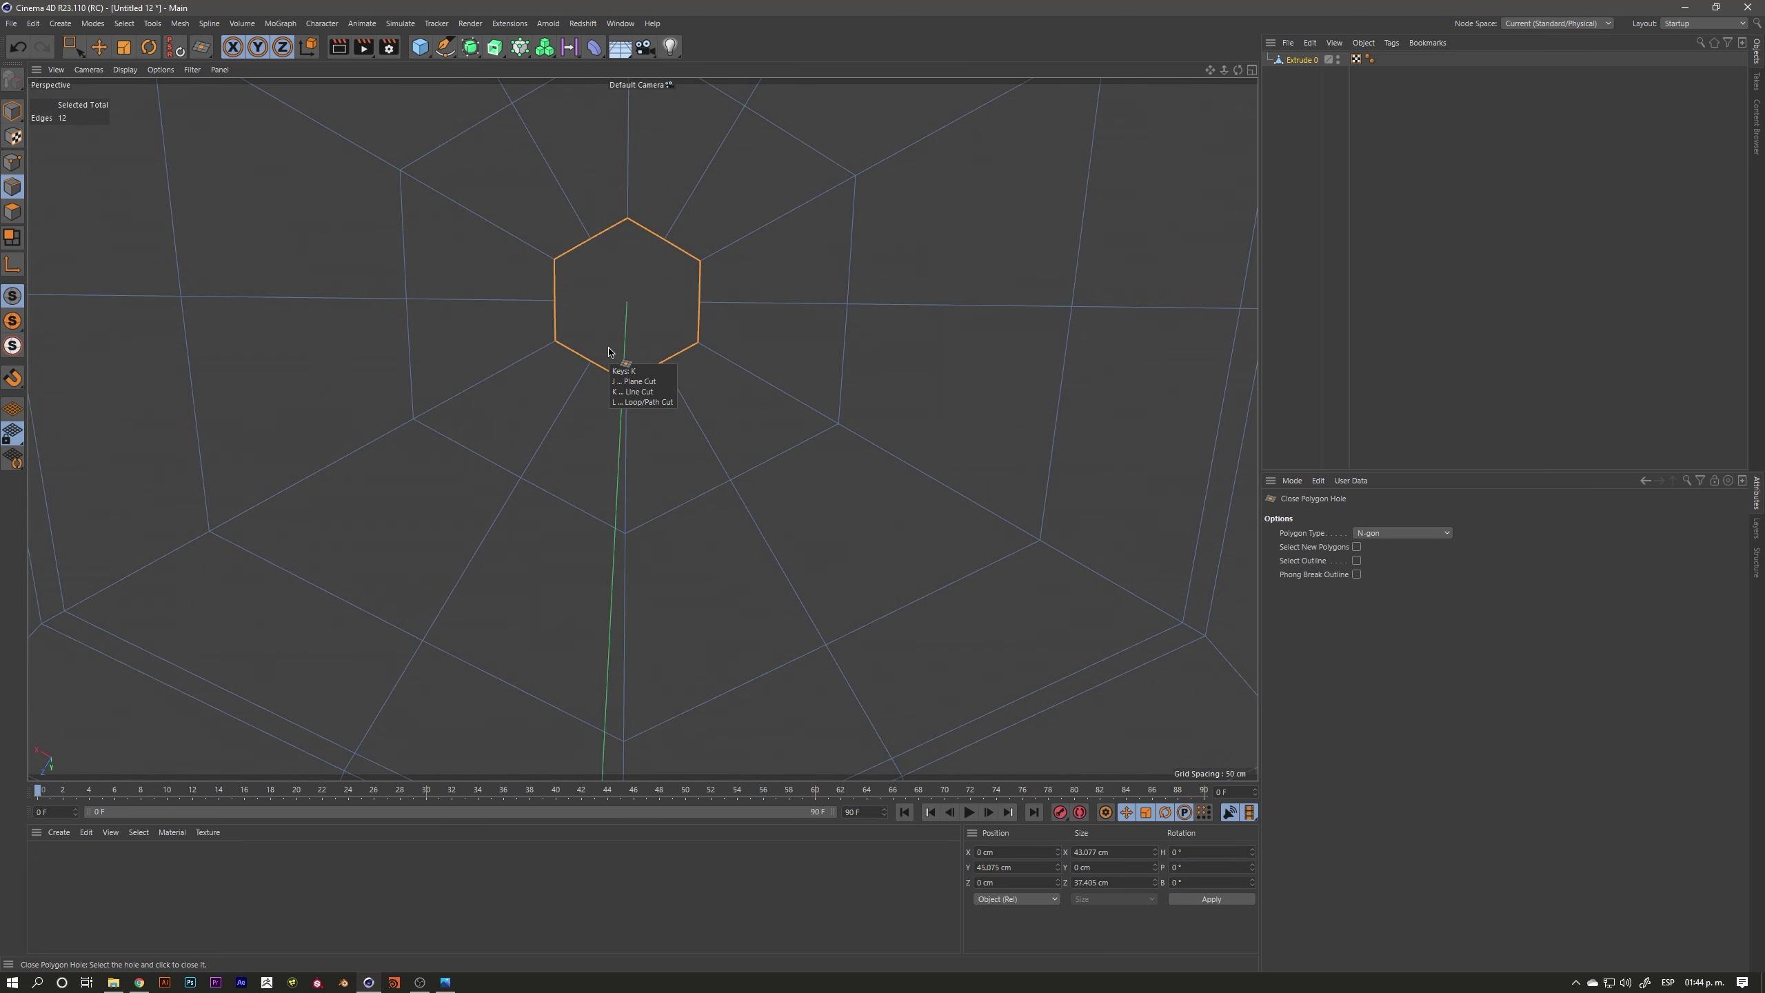
{"action": "key", "text": "k"}
{"action": "scroll", "coordinate": [609, 351], "scroll_direction": "down", "scroll_amount": 5}
{"action": "mouse_move", "coordinate": [661, 366]}
{"action": "left_mouse_down", "text": "alt"}
{"action": "mouse_move", "coordinate": [382, 383]}
{"action": "mouse_move", "coordinate": [493, 383]}
{"action": "mouse_move", "coordinate": [489, 317]}
{"action": "mouse_move", "coordinate": [464, 335]}
{"action": "left_mouse_up", "text": "alt"}
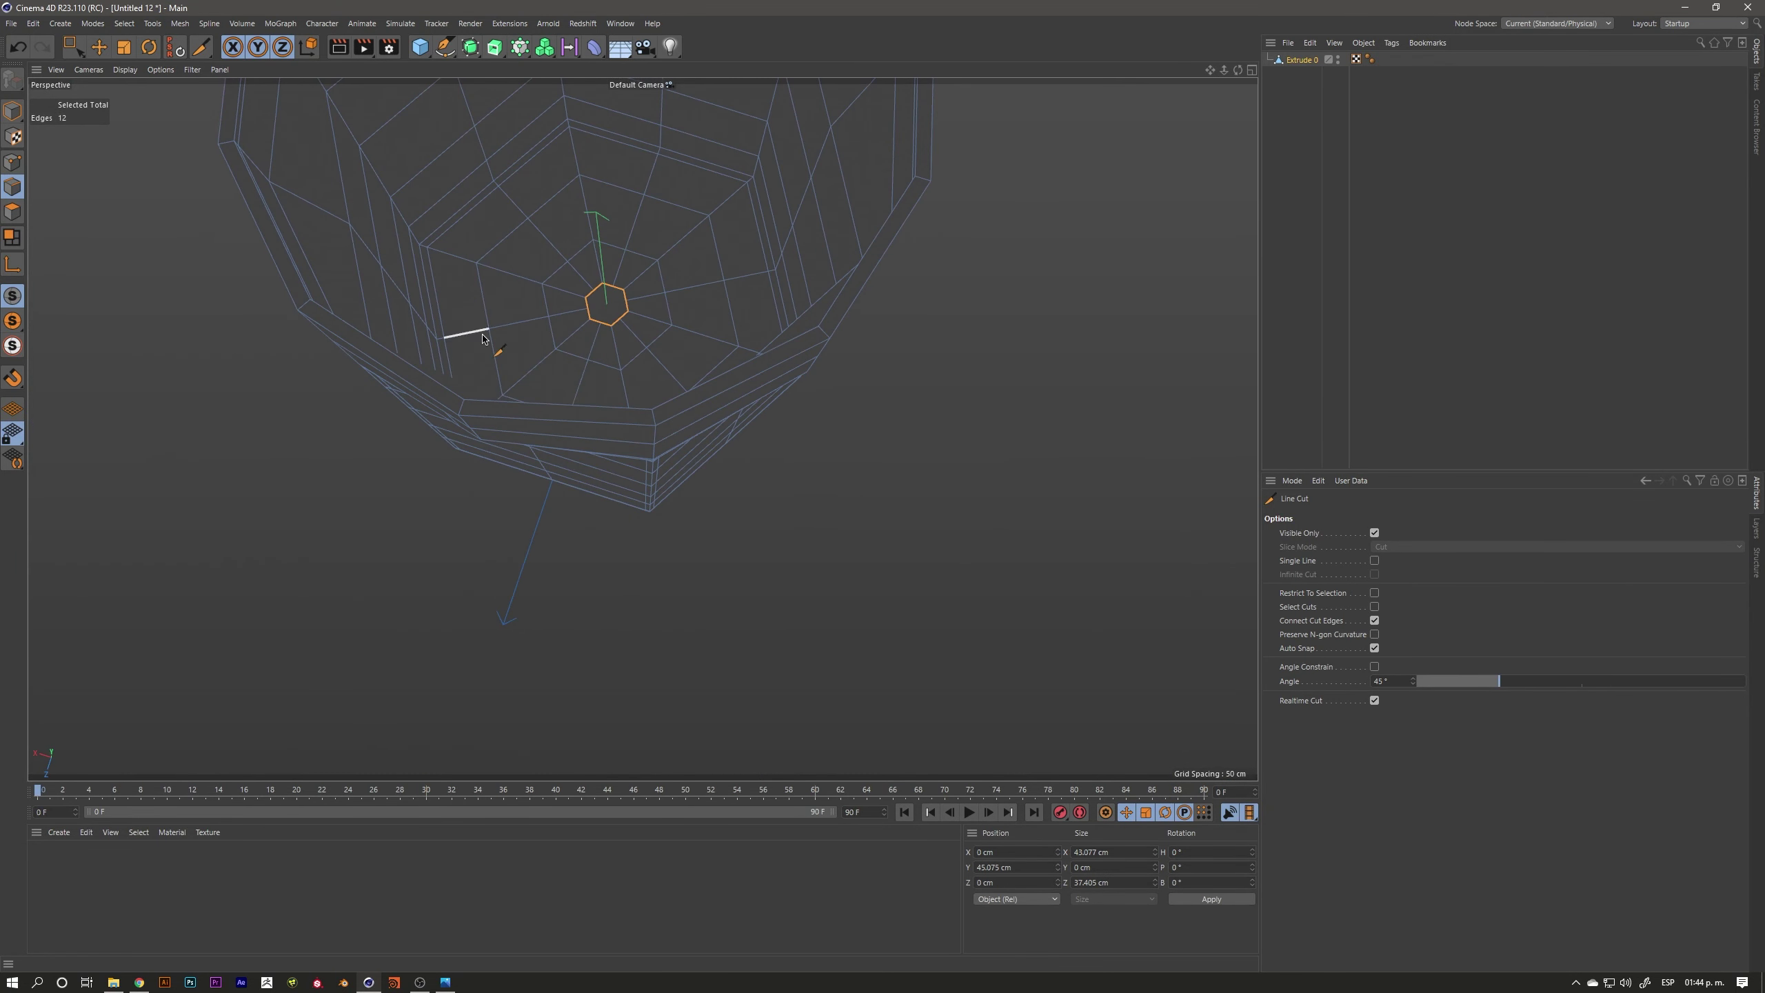
{"action": "scroll", "coordinate": [614, 311], "scroll_direction": "up", "scroll_amount": 2}
{"action": "scroll", "coordinate": [614, 311], "scroll_direction": "up", "scroll_amount": 3}
{"action": "scroll", "coordinate": [646, 347], "scroll_direction": "up", "scroll_amount": 2}
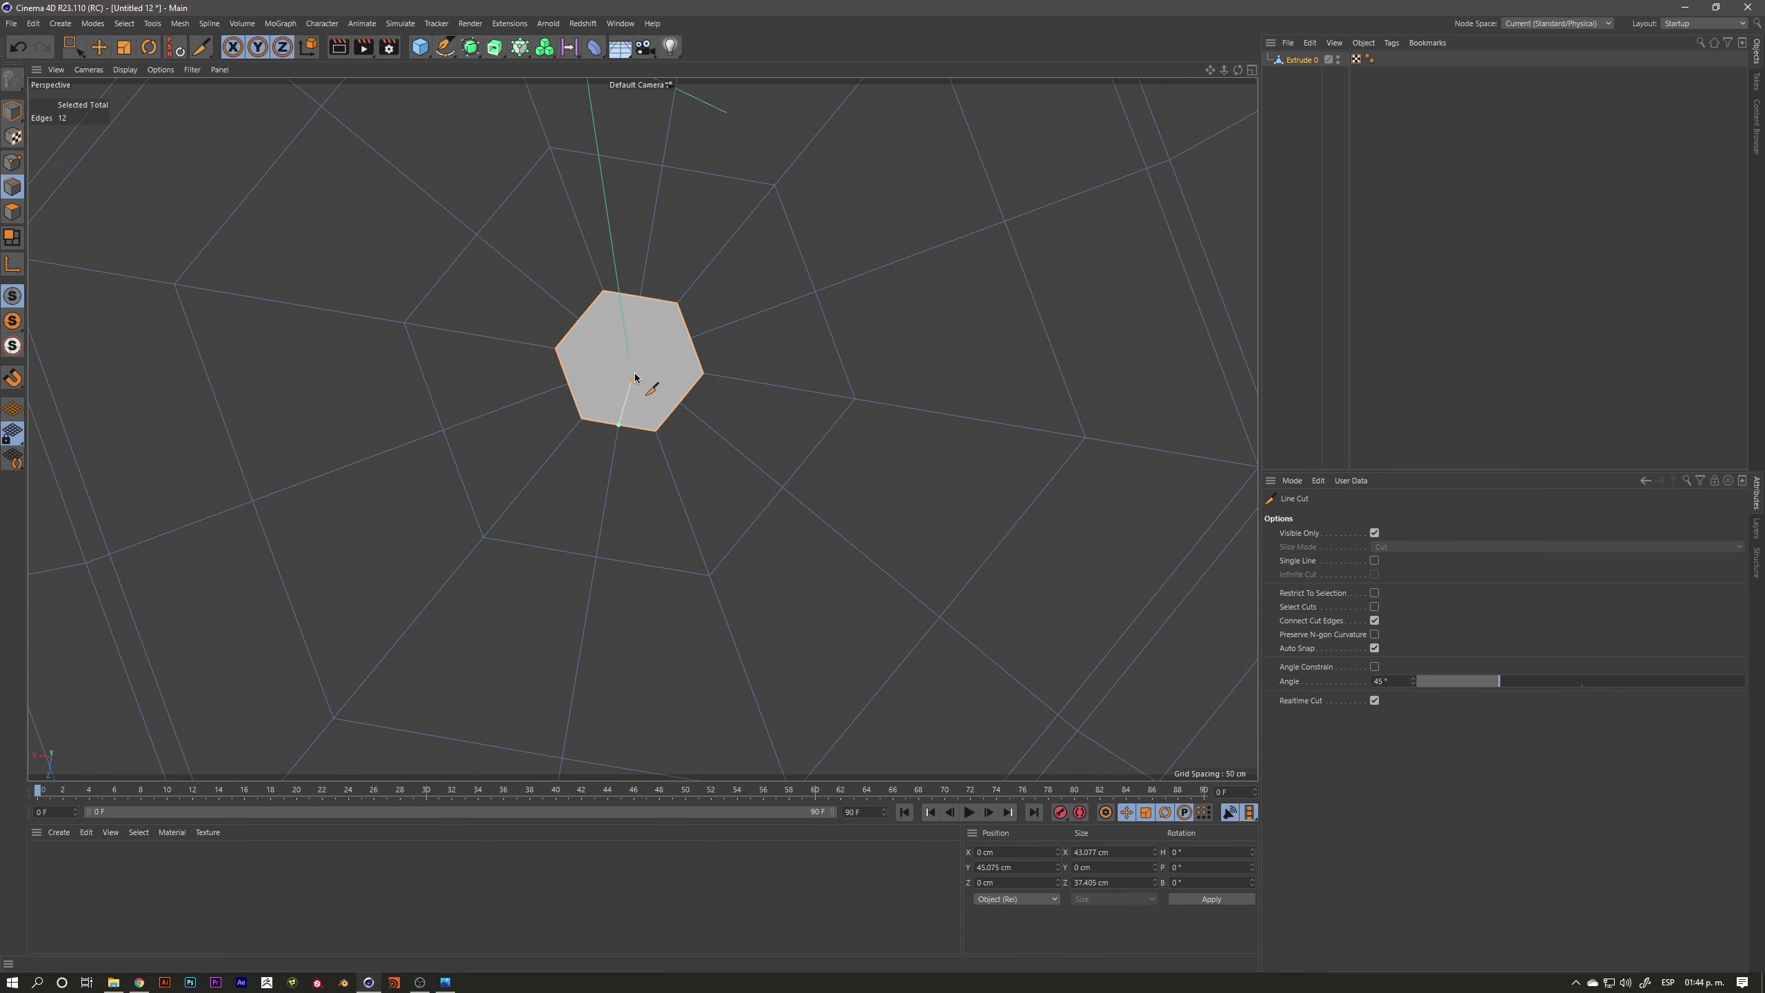
{"action": "key", "text": "space"}
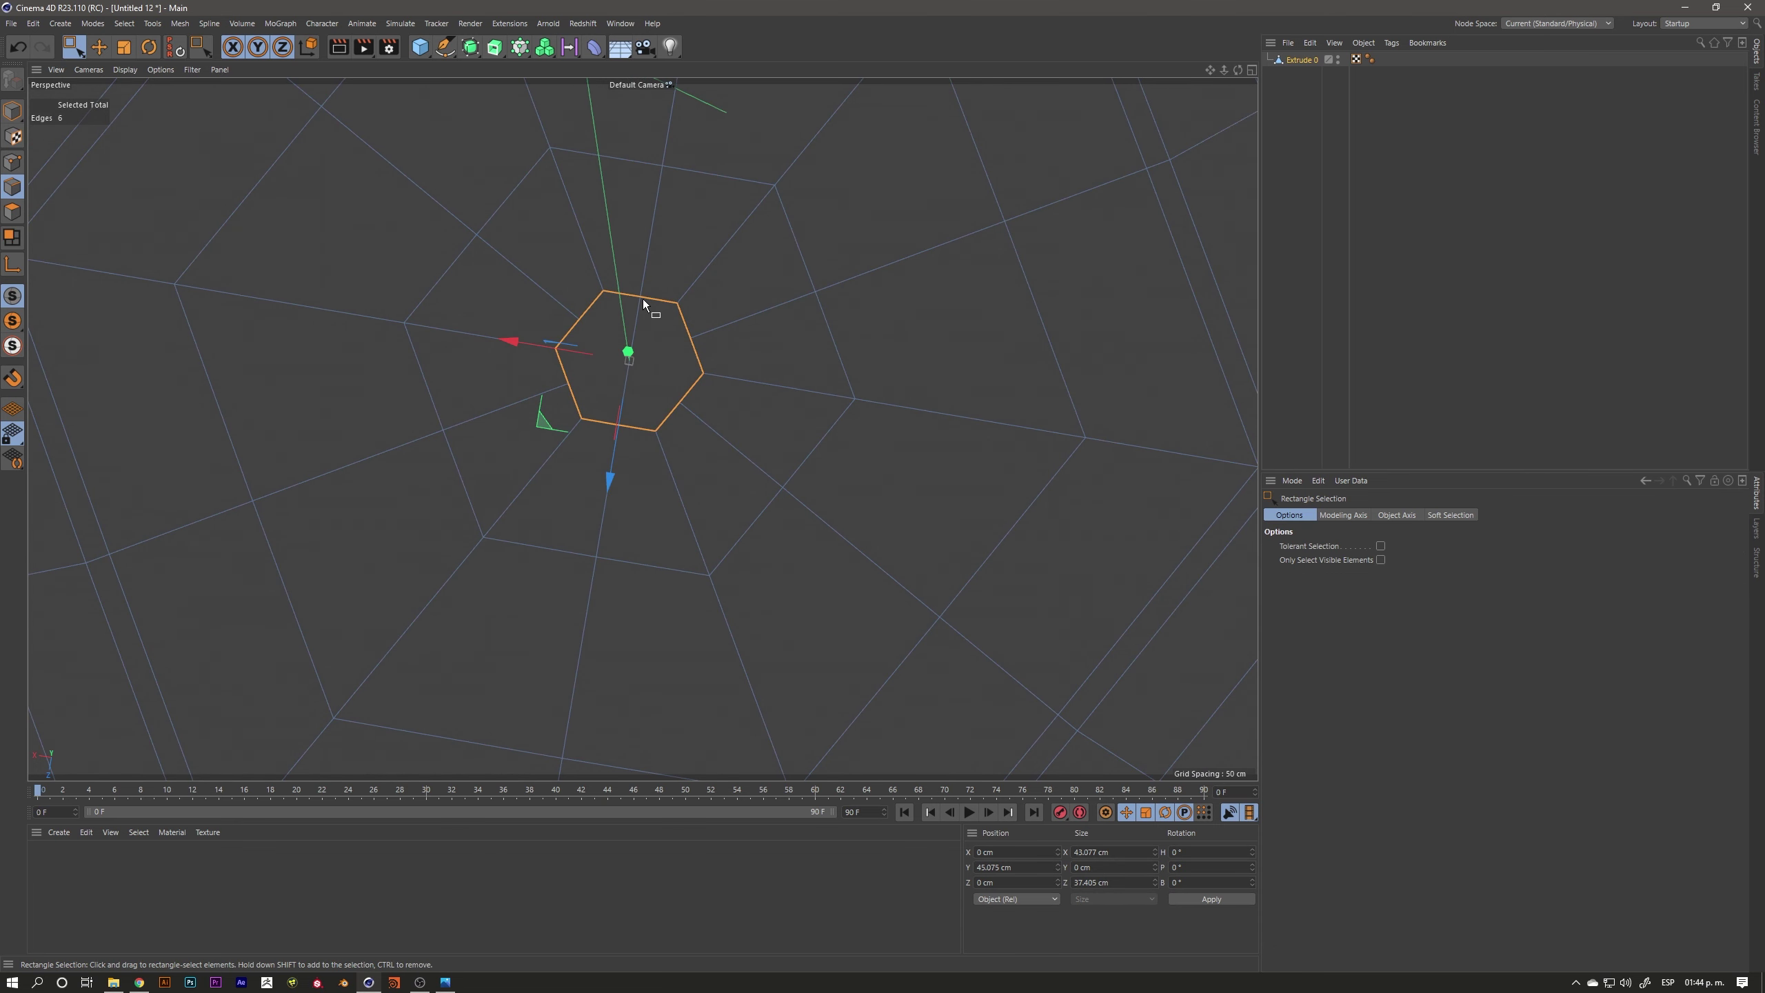
{"action": "key", "text": "space"}
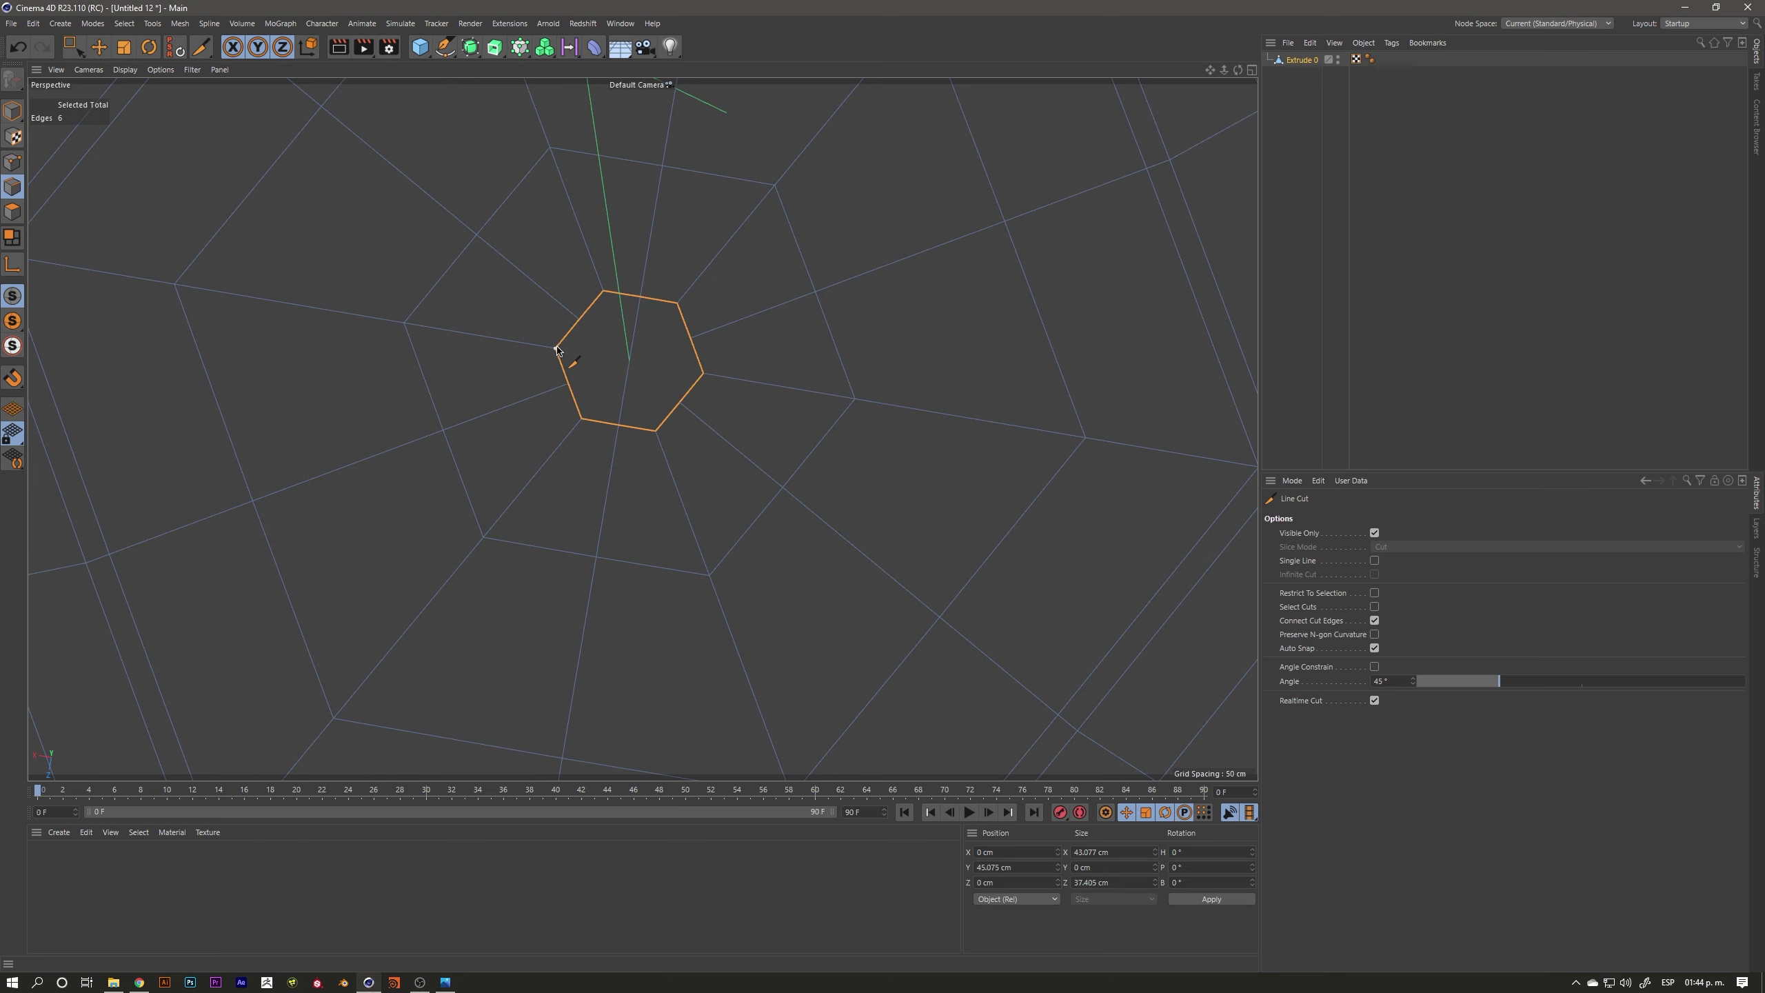
Cut lines from the hexagon's edges to the surrounding mesh edges, then switch to Points mode
{"action": "left_click", "coordinate": [555, 349]}
{"action": "key", "text": "space"}
{"action": "key", "text": "space"}
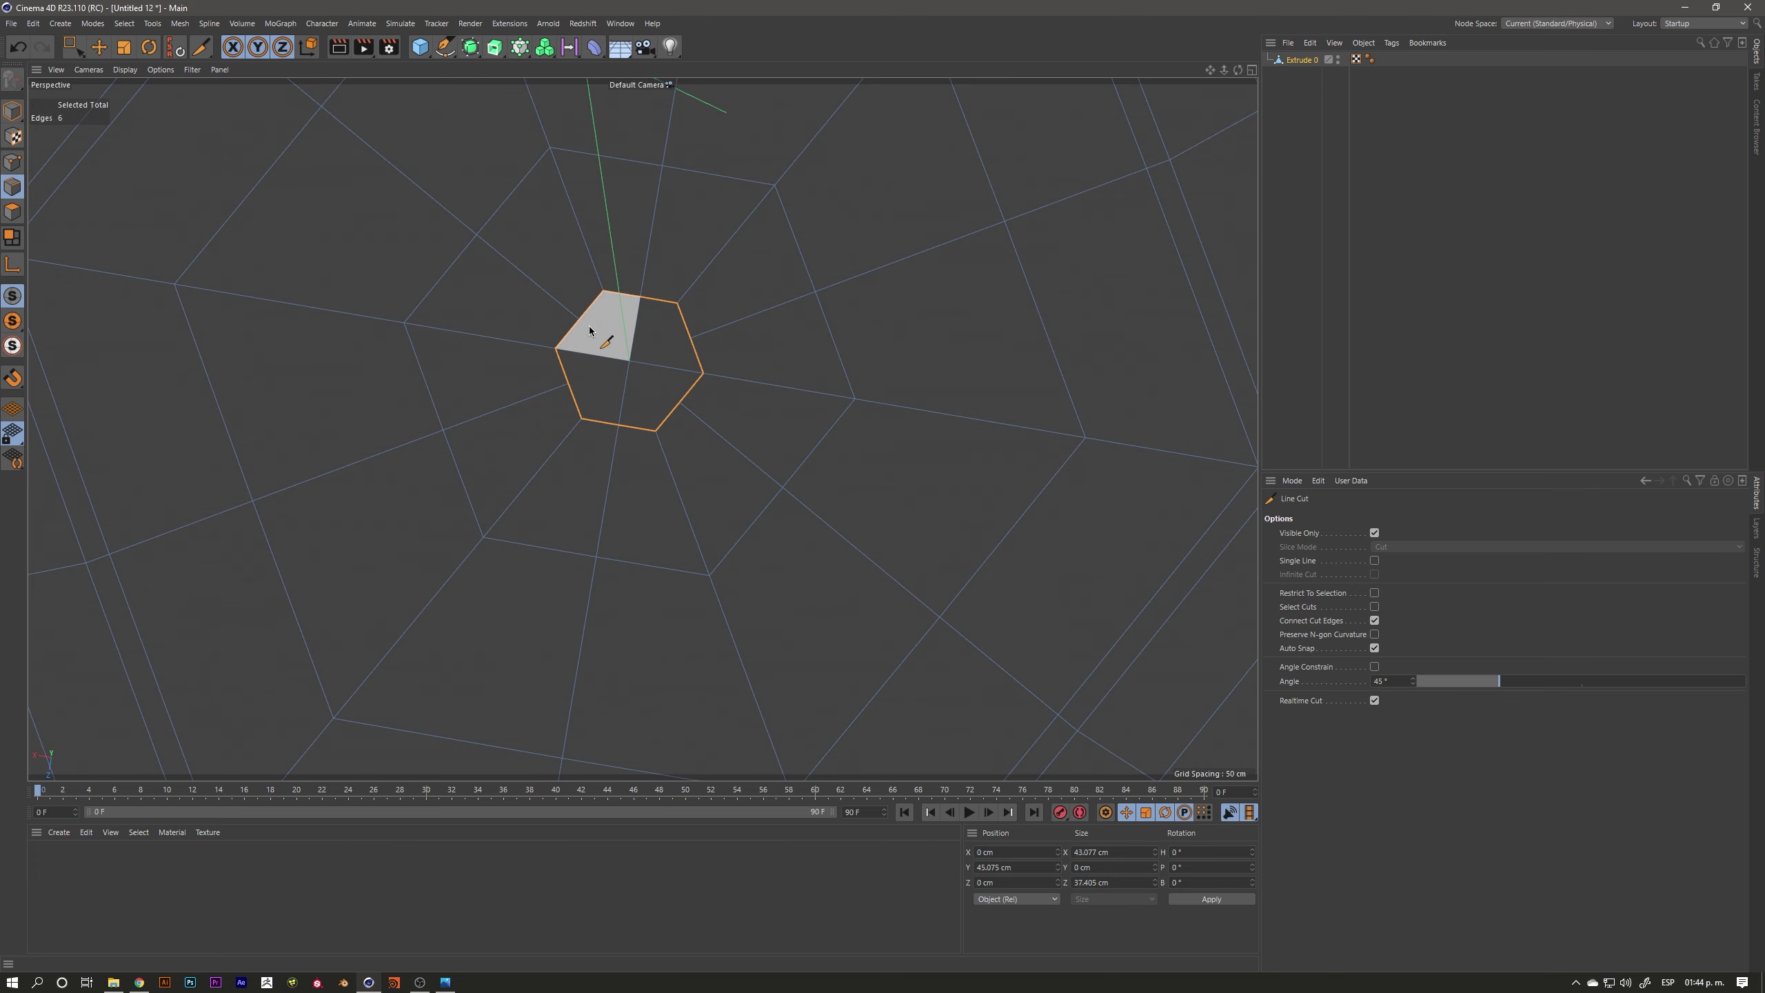
{"action": "left_click", "coordinate": [579, 319]}
{"action": "key", "text": "space"}
{"action": "key", "text": "space"}
{"action": "left_click", "coordinate": [568, 383]}
{"action": "key", "text": "space"}
{"action": "mouse_move", "coordinate": [682, 410]}
{"action": "left_mouse_down", "text": "alt"}
{"action": "mouse_move", "coordinate": [670, 375]}
{"action": "mouse_move", "coordinate": [670, 434]}
{"action": "mouse_move", "coordinate": [677, 398]}
{"action": "mouse_move", "coordinate": [637, 391]}
{"action": "left_mouse_up", "text": "alt"}
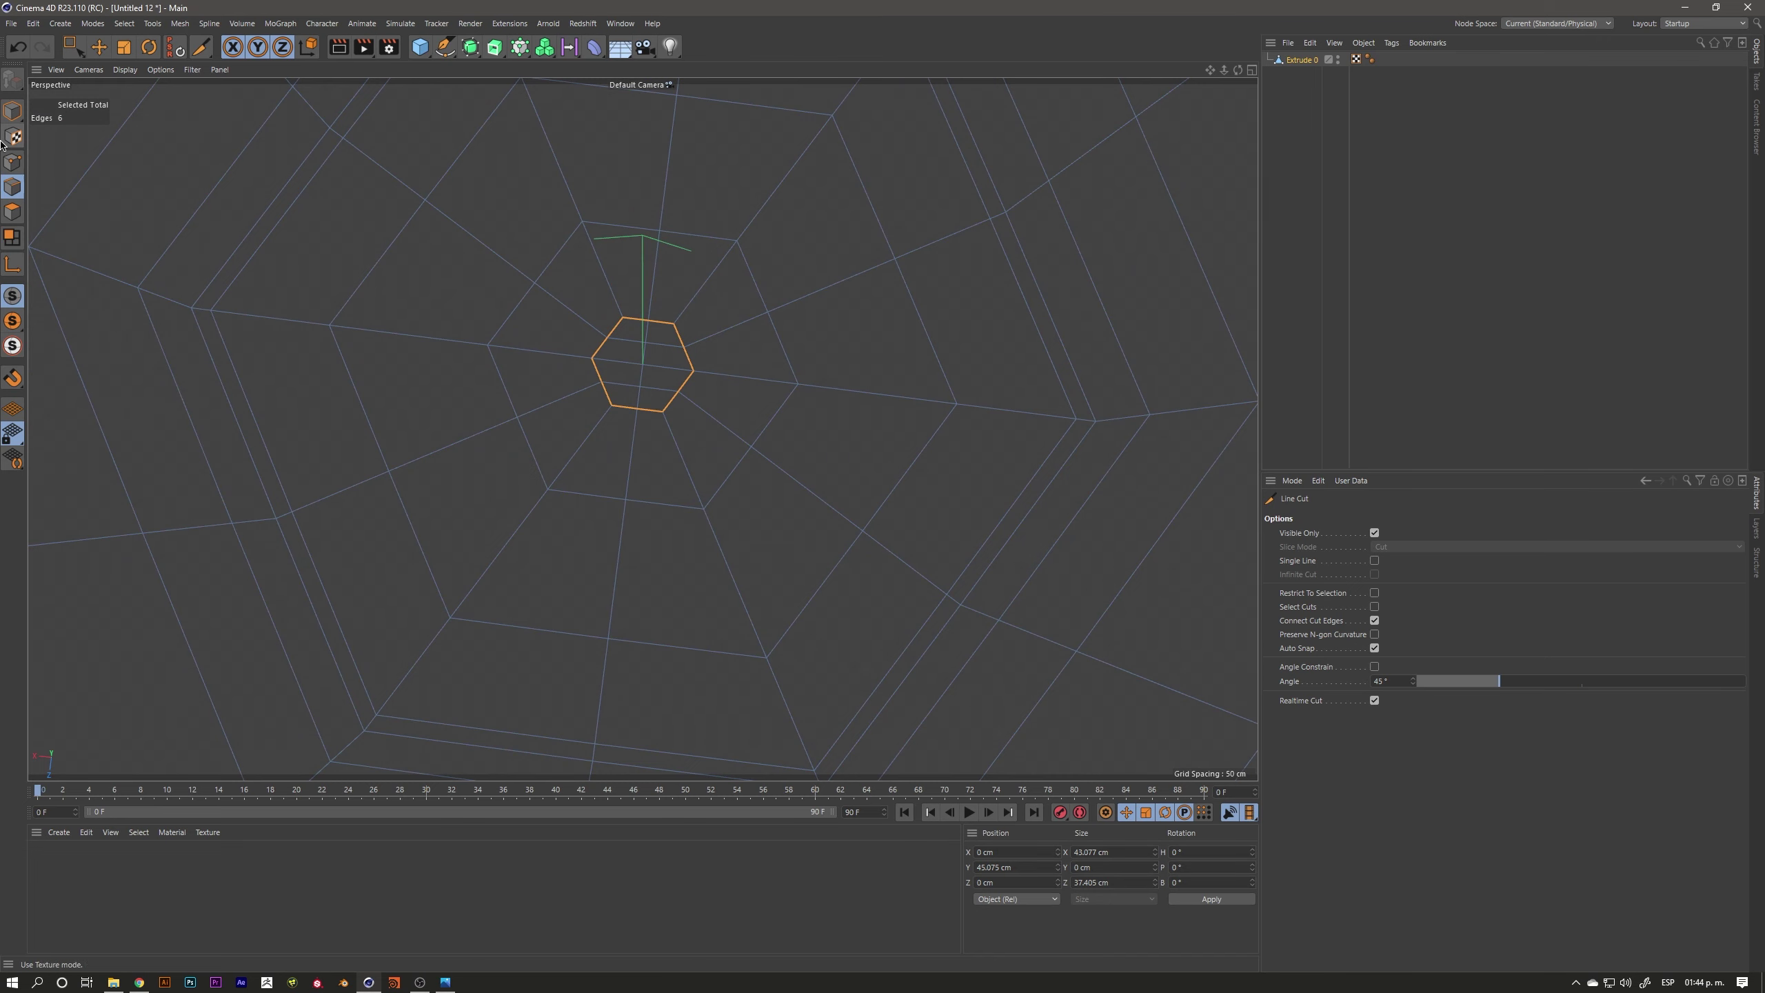
{"action": "left_click", "coordinate": [535, 282]}
{"action": "key", "text": "Return"}
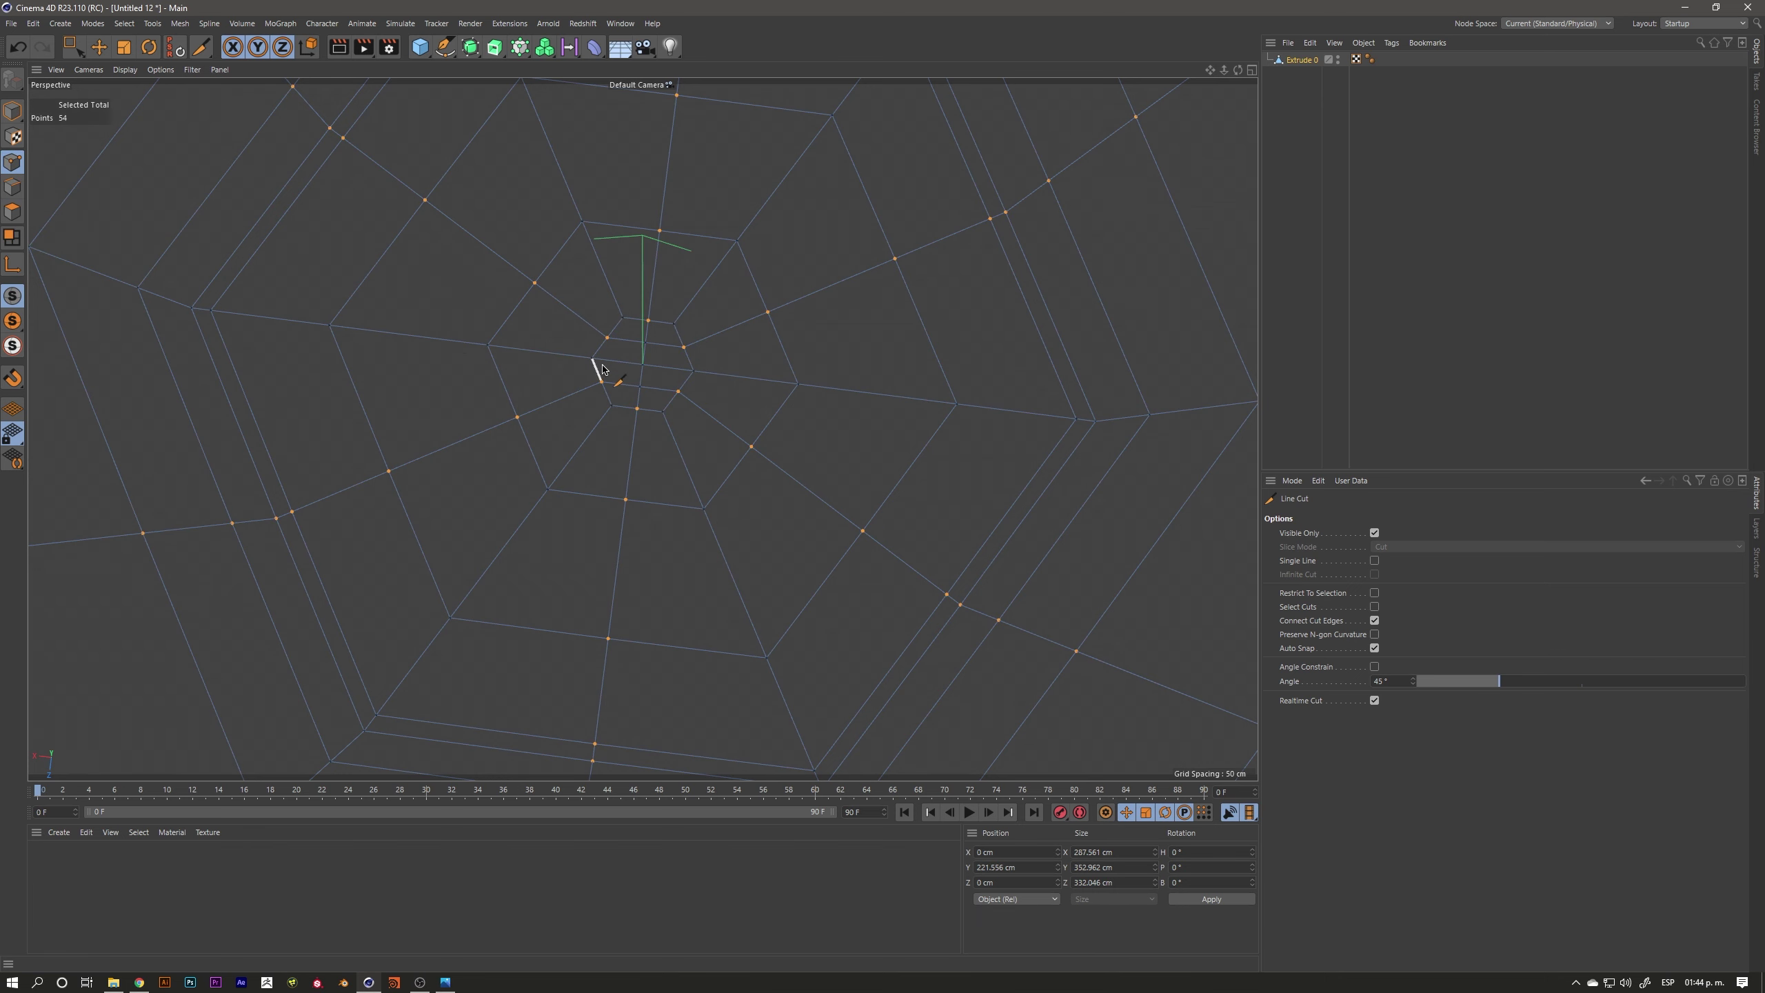
{"action": "left_click", "coordinate": [73, 46]}
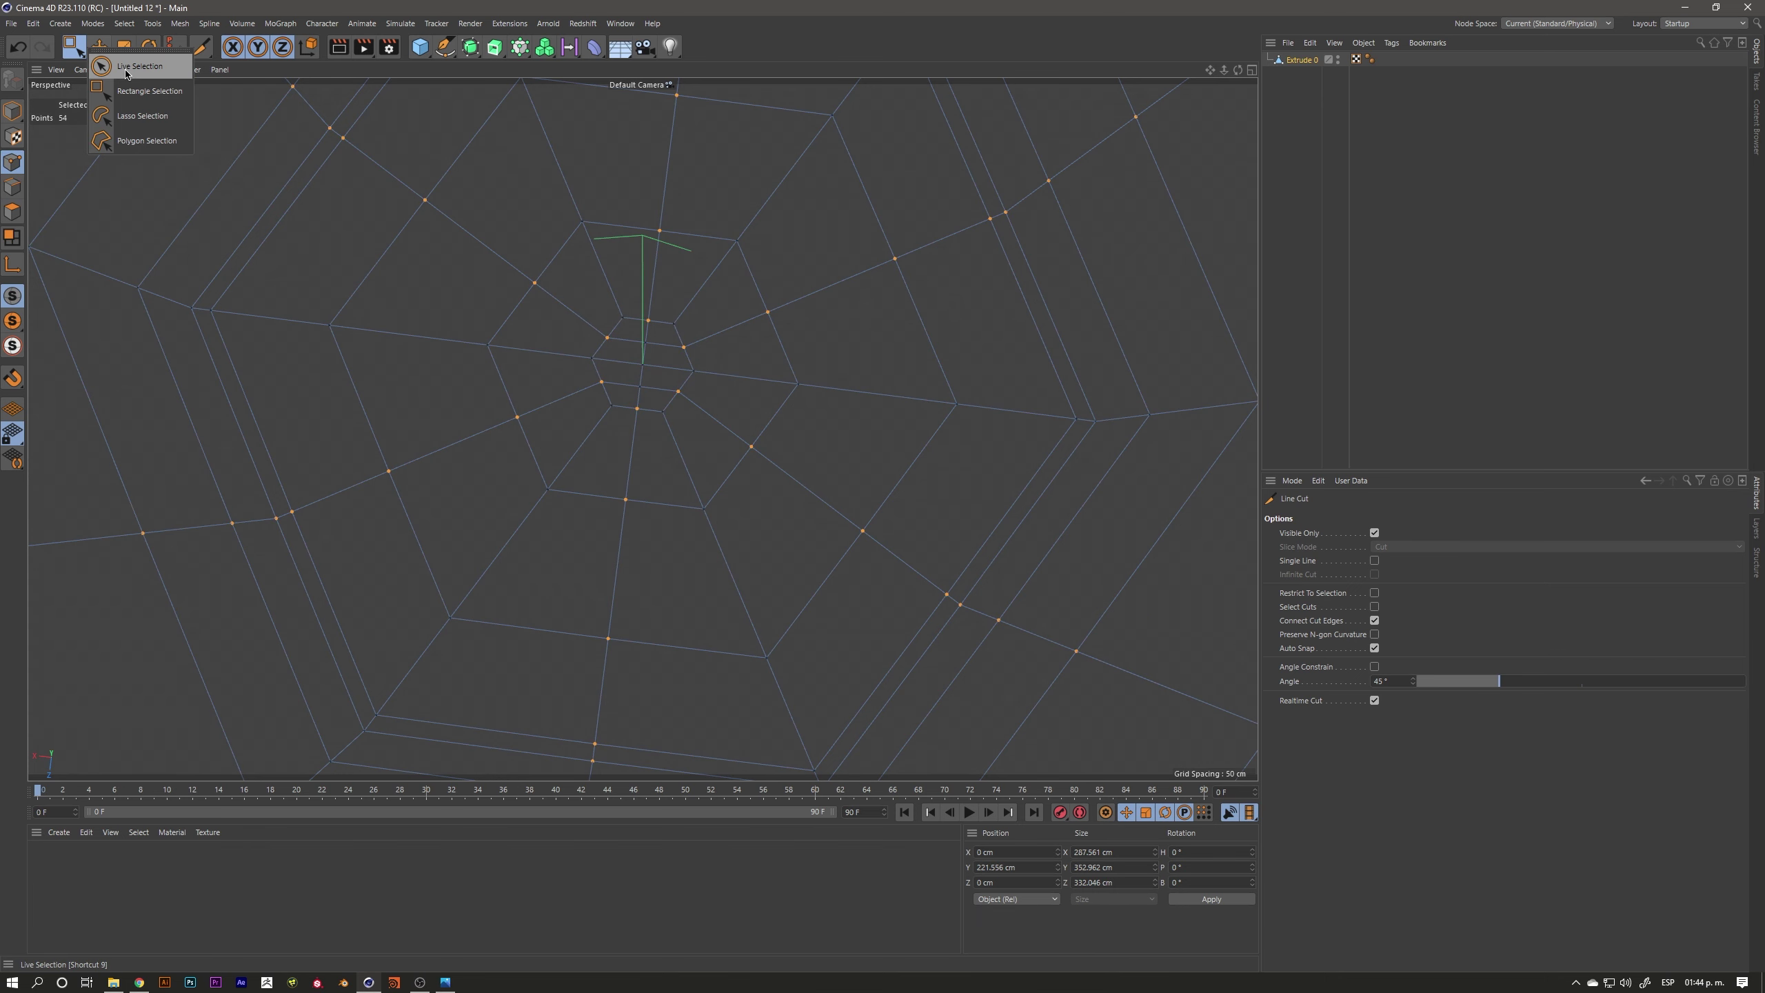
Select the base's centre point with Live Selection and set Mode to Soft Selection
{"action": "left_click", "coordinate": [116, 70]}
{"action": "left_click", "coordinate": [642, 361]}
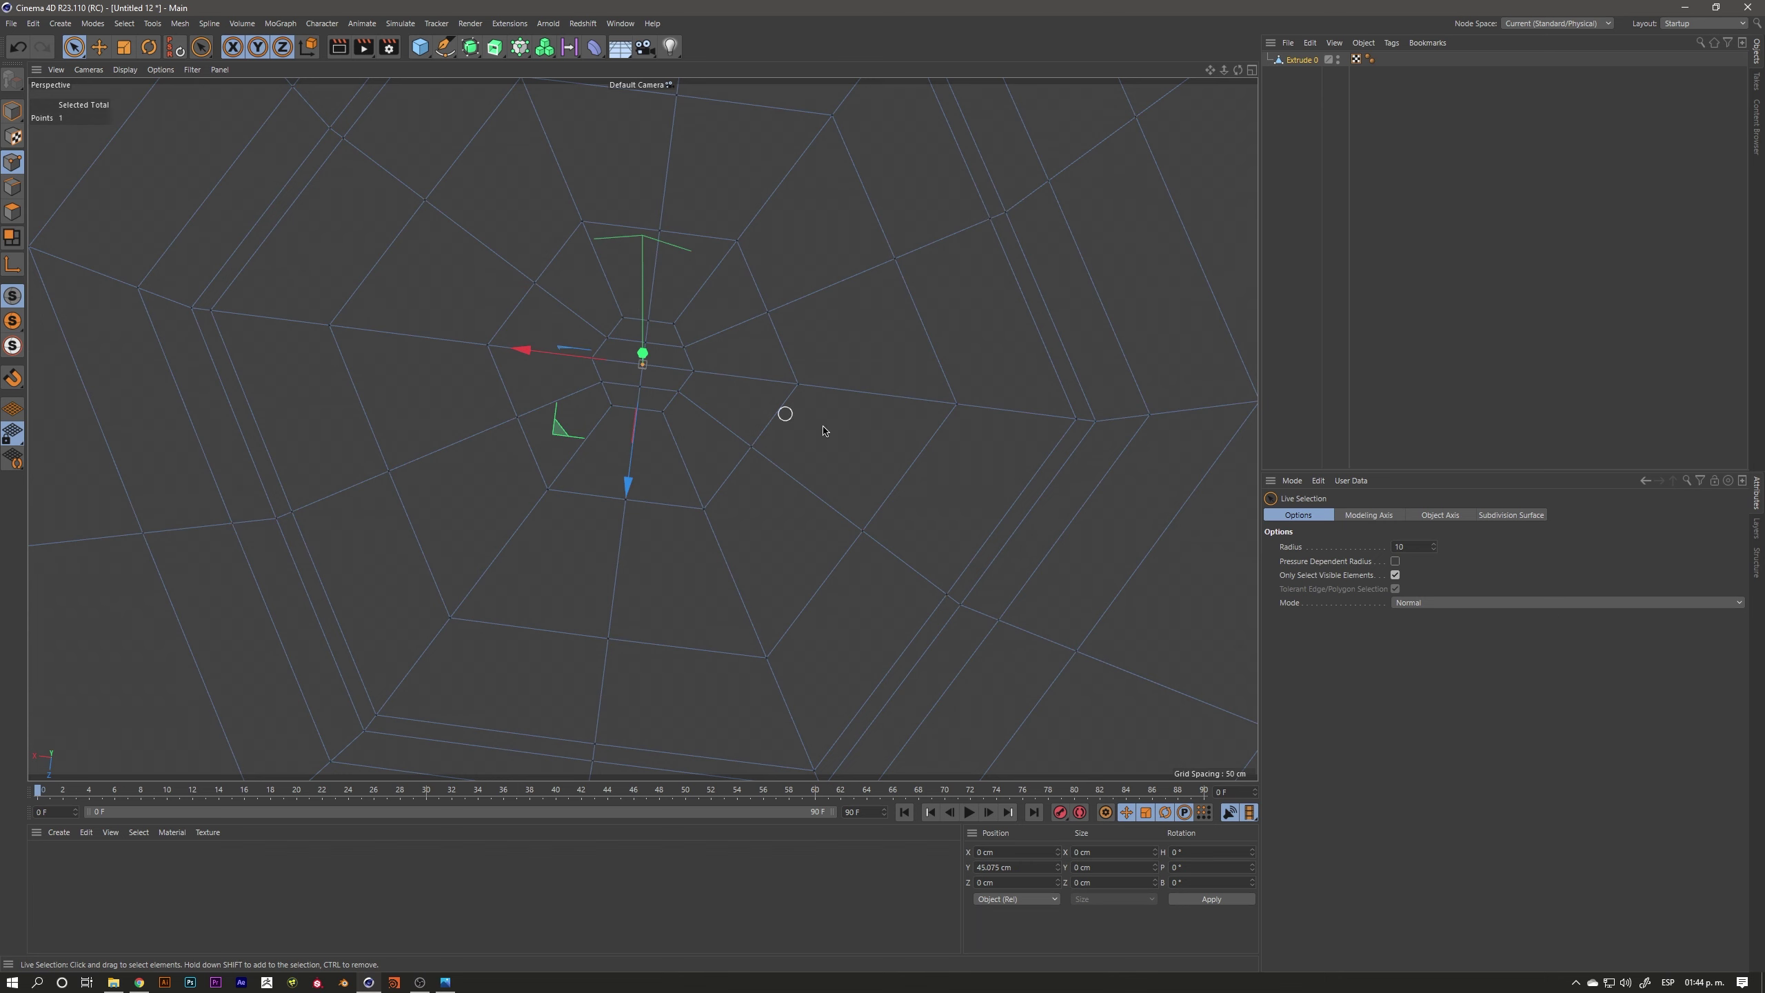
{"action": "left_click", "coordinate": [1442, 602]}
{"action": "left_click", "coordinate": [1433, 648]}
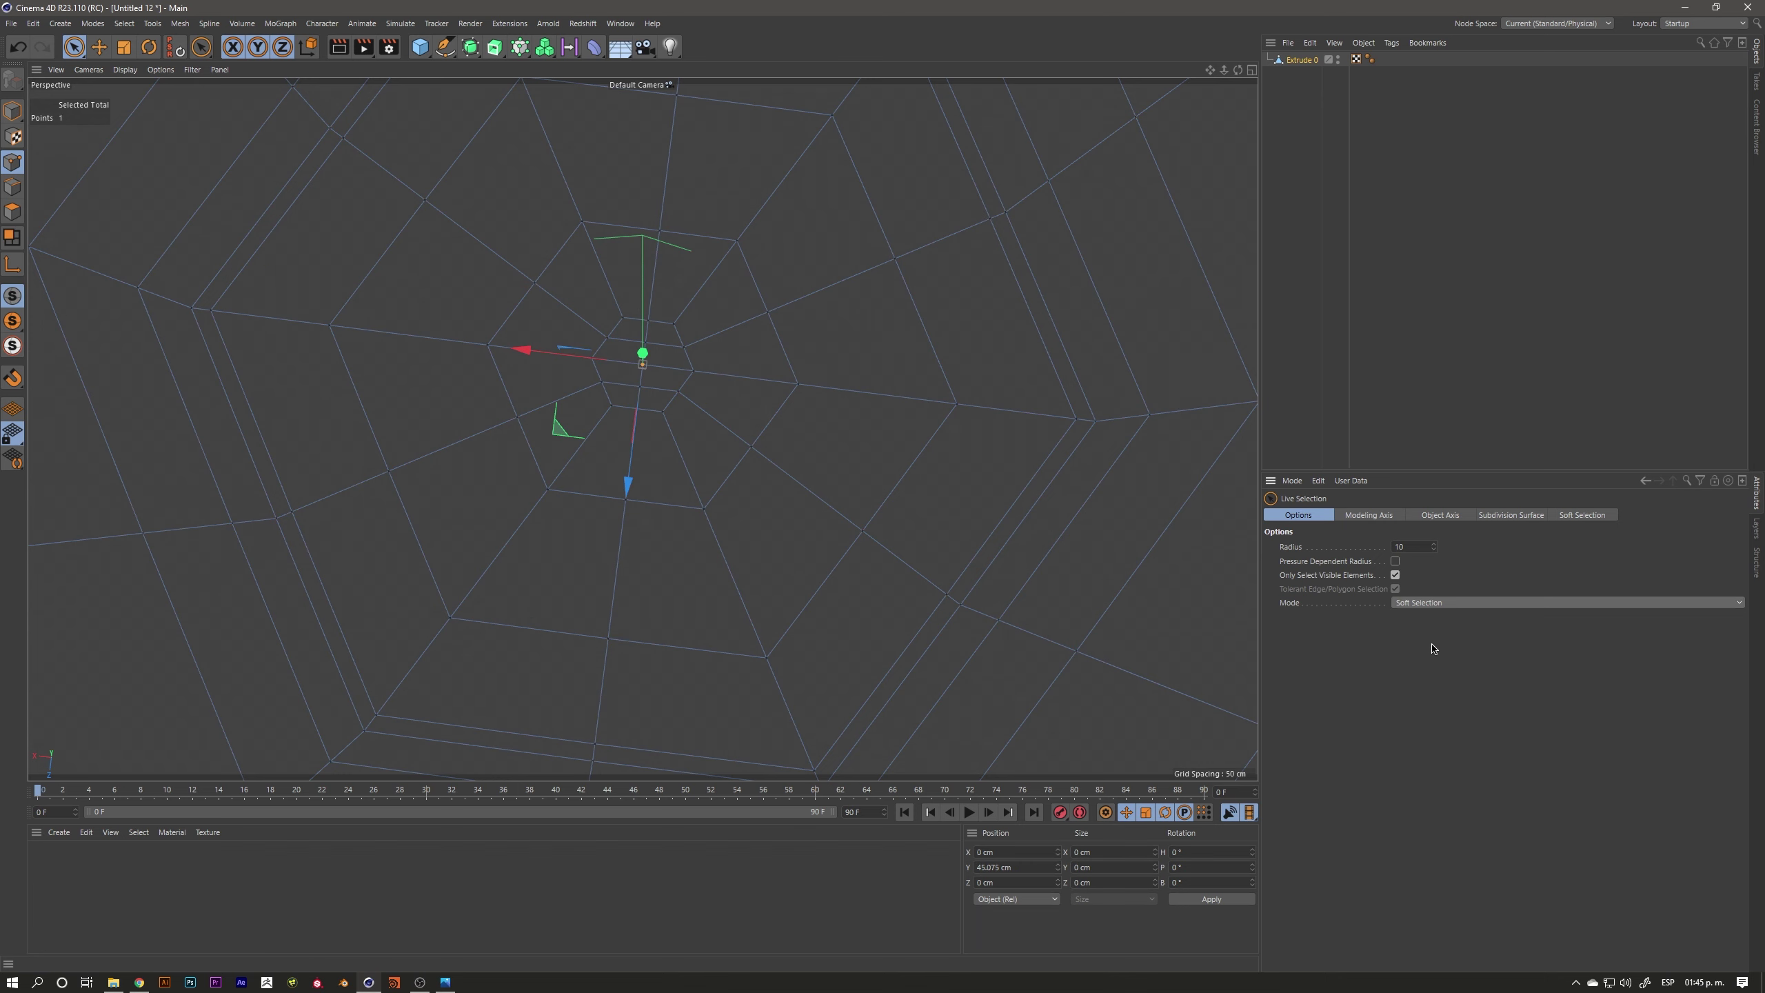
{"action": "left_click", "coordinate": [131, 71]}
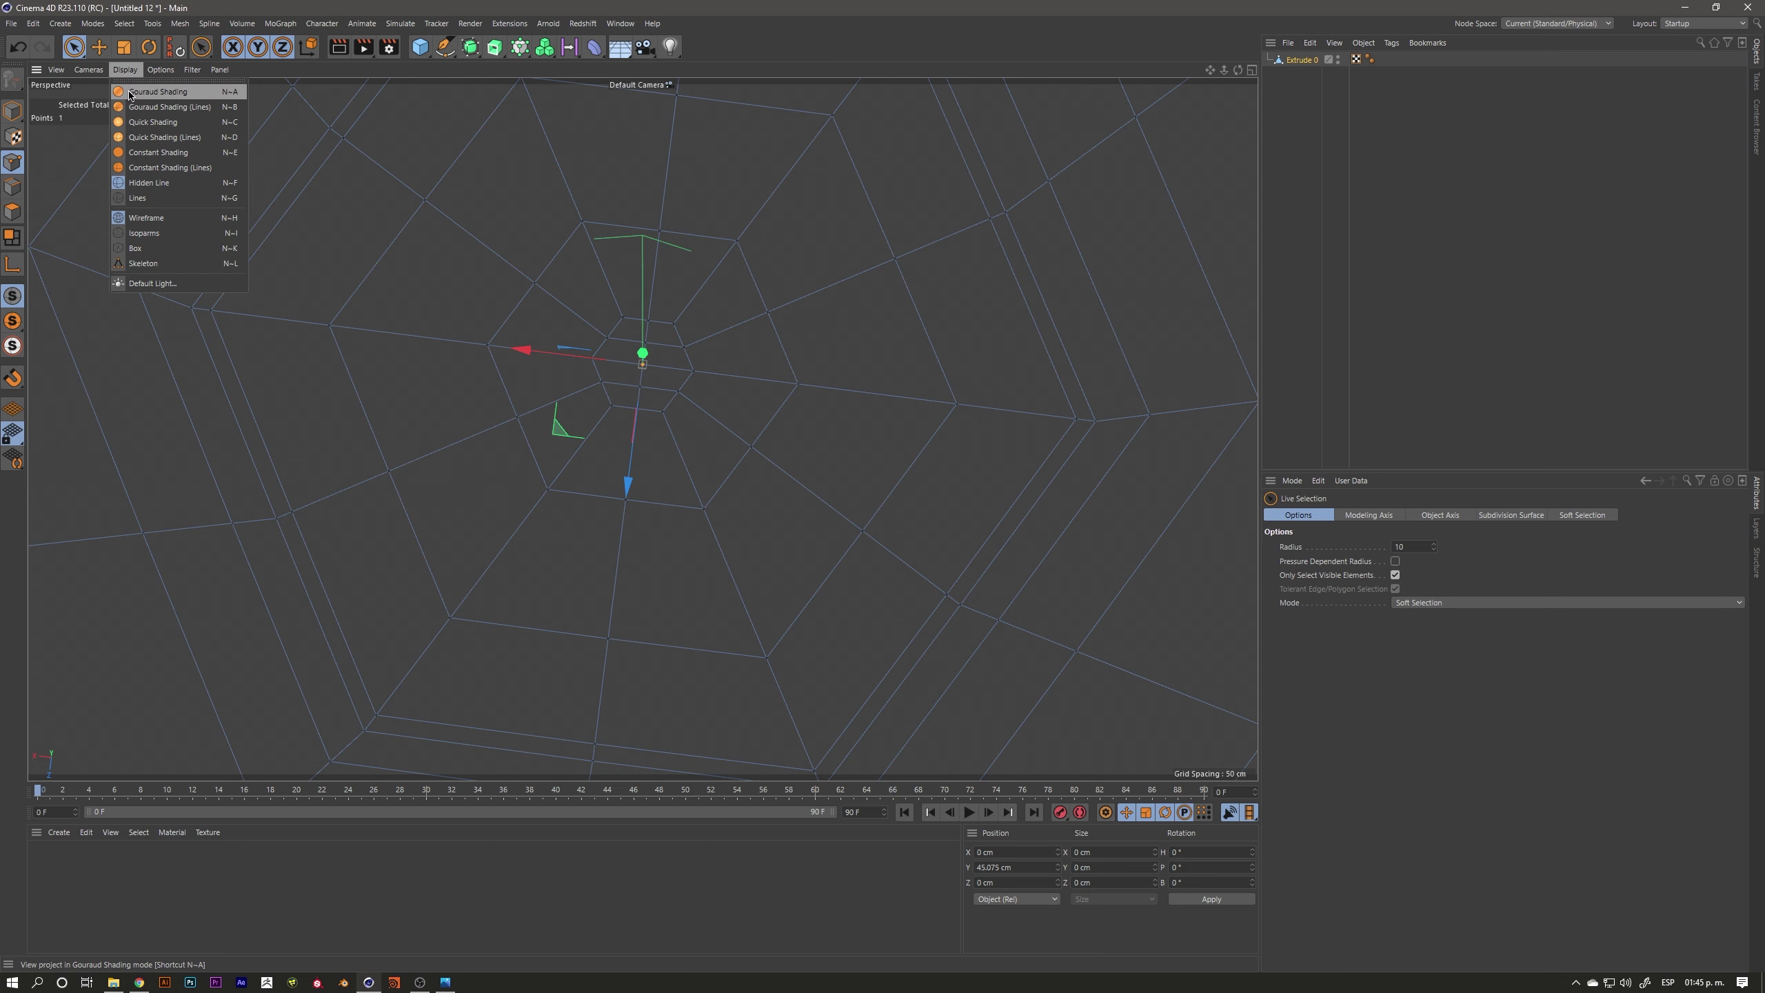
{"action": "left_click", "coordinate": [192, 97]}
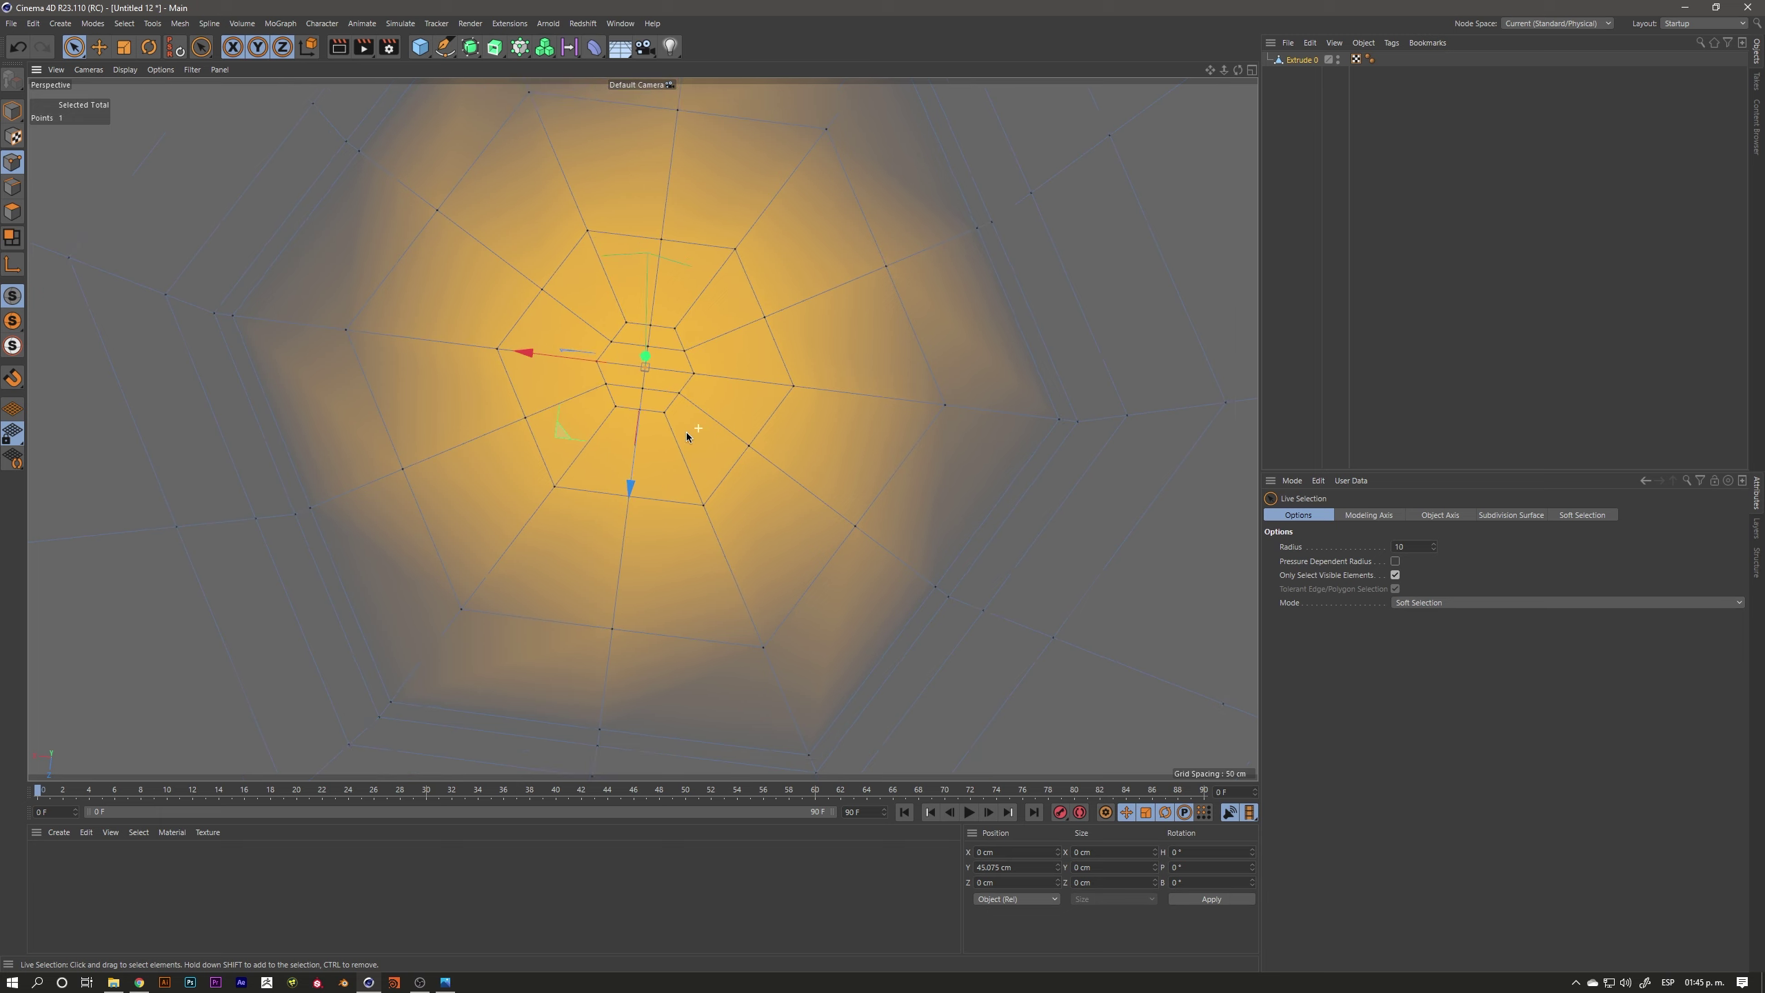
{"action": "scroll", "coordinate": [687, 431], "scroll_direction": "down", "scroll_amount": 3}
{"action": "left_click_drag", "start_coordinate": [686, 431], "coordinate": [637, 430], "text": "alt"}
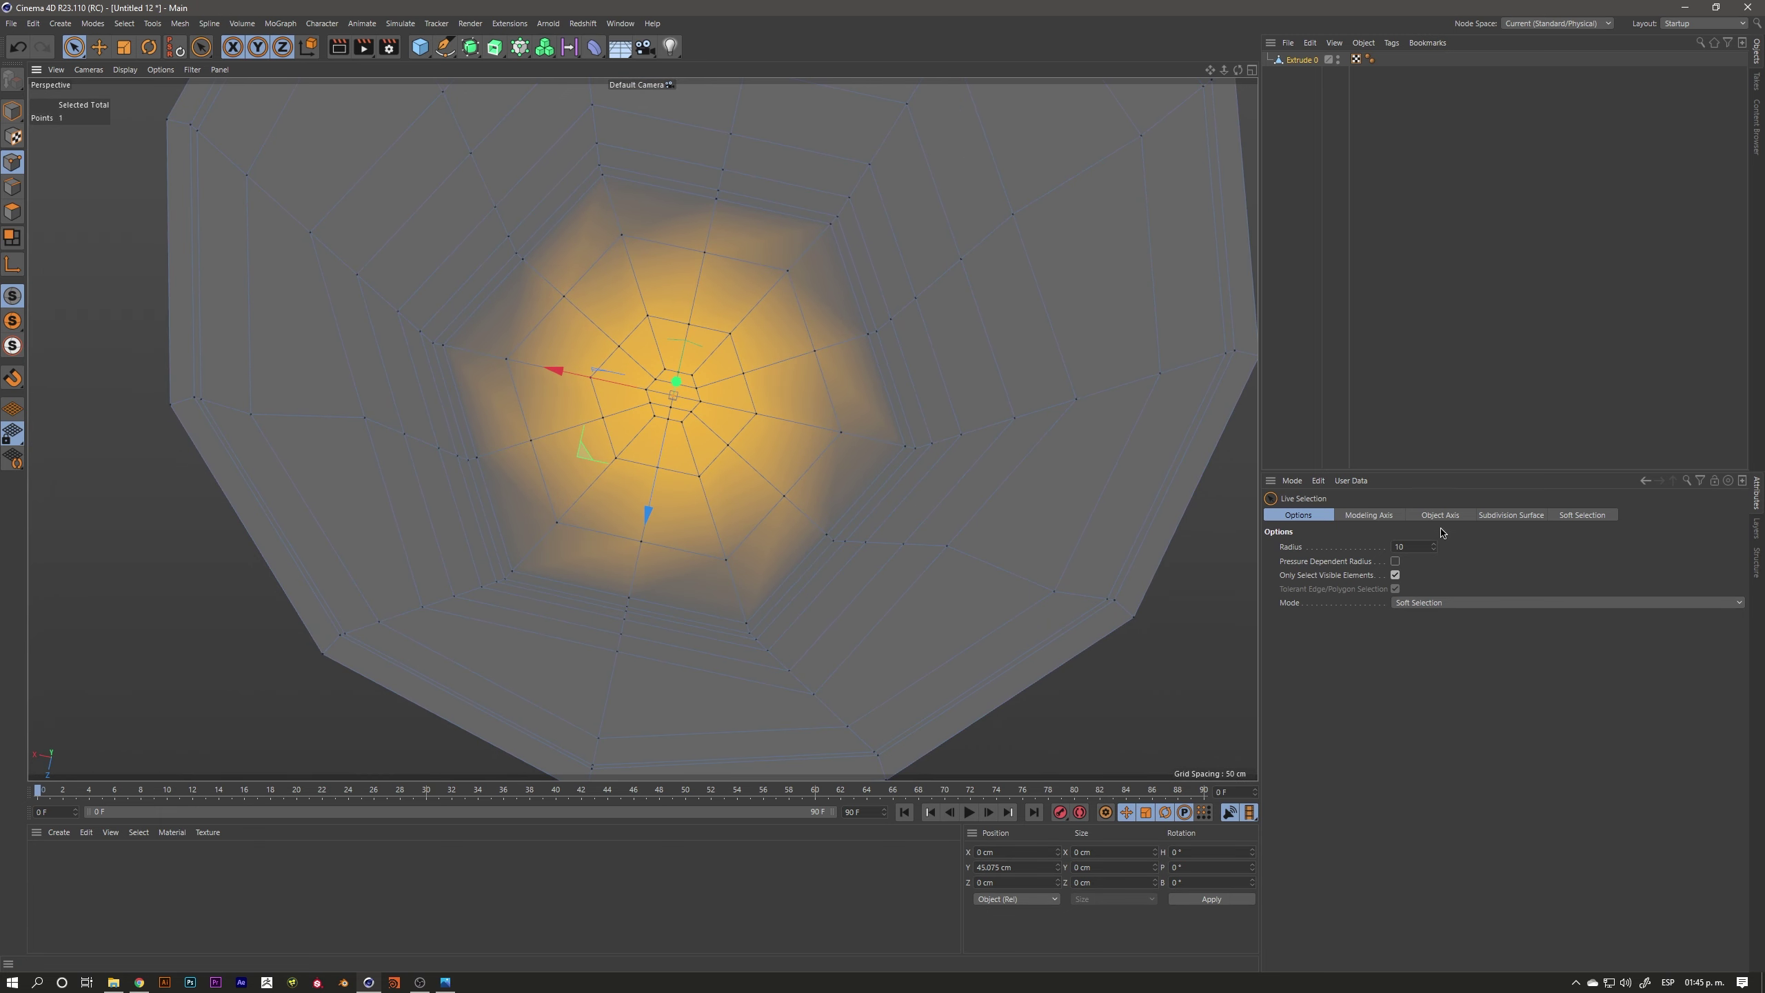
Set the soft selection radius to 118 cm, then test-raise the point and undo
{"action": "left_click", "coordinate": [1579, 518]}
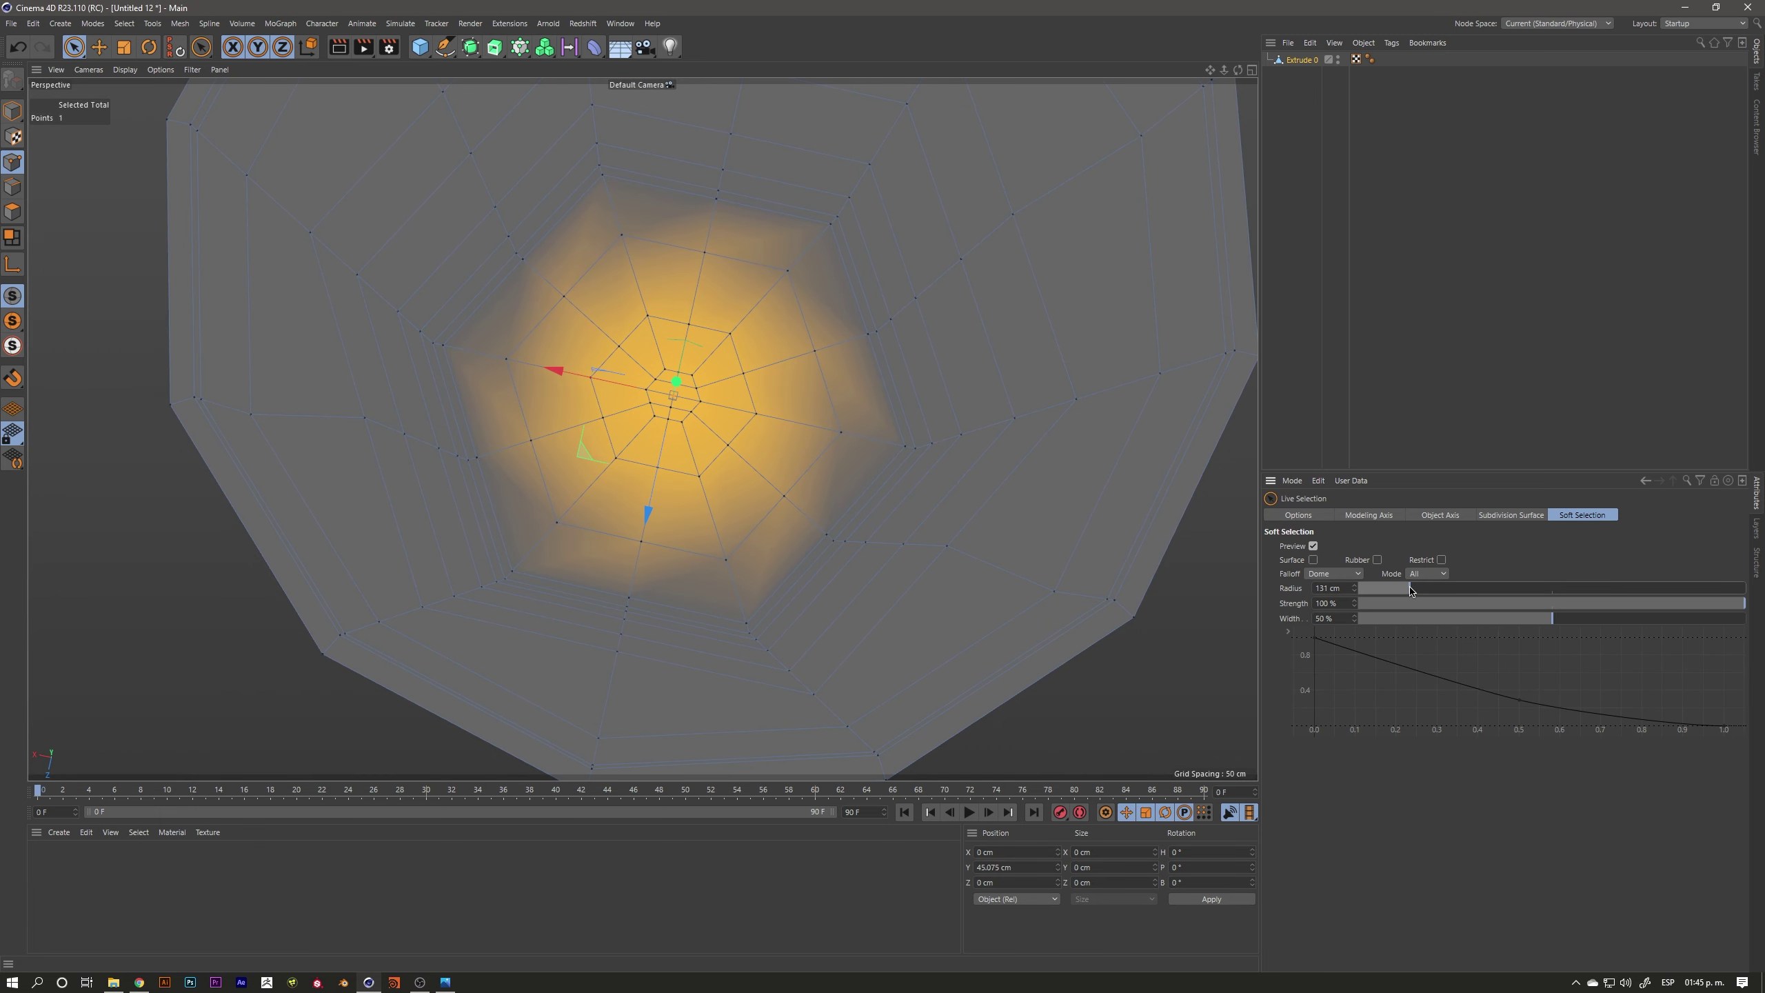
{"action": "left_click_drag", "start_coordinate": [1411, 591], "coordinate": [1405, 591]}
{"action": "left_click_drag", "start_coordinate": [804, 423], "coordinate": [753, 296], "text": "alt"}
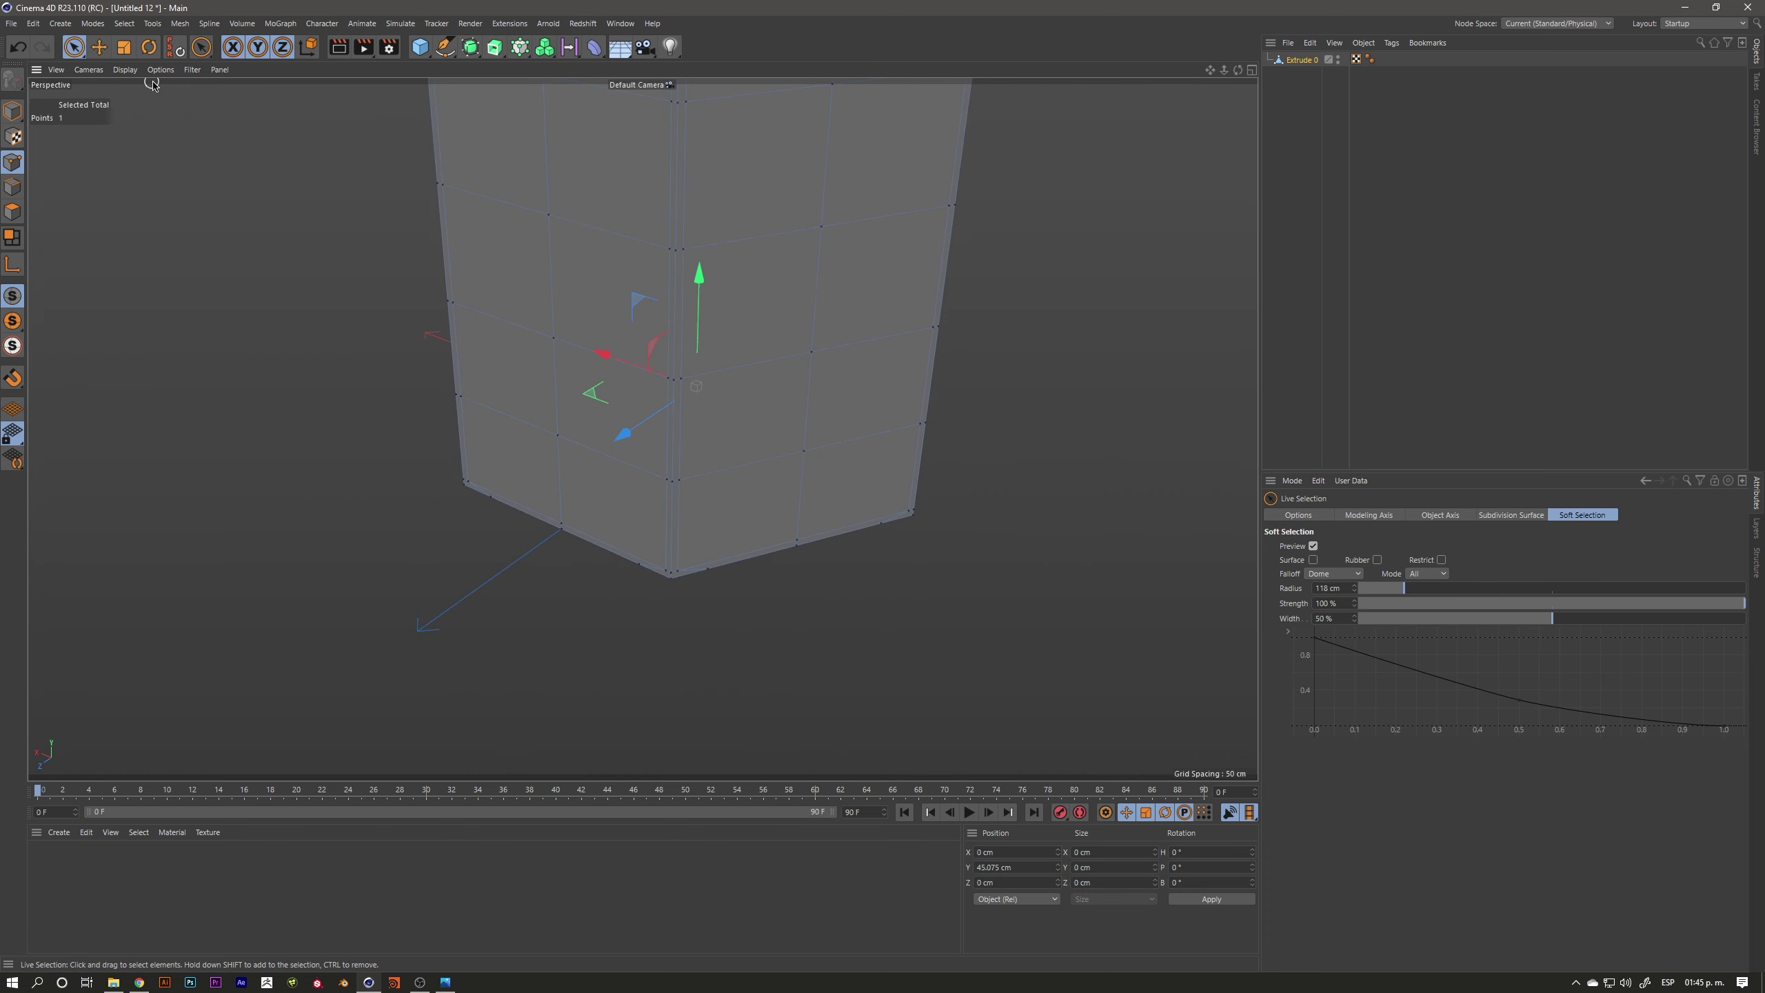
{"action": "left_click", "coordinate": [125, 69]}
{"action": "left_click", "coordinate": [155, 201]}
{"action": "left_click_drag", "start_coordinate": [386, 283], "coordinate": [759, 395], "text": "alt"}
{"action": "scroll", "coordinate": [759, 395], "scroll_direction": "up", "scroll_amount": 3}
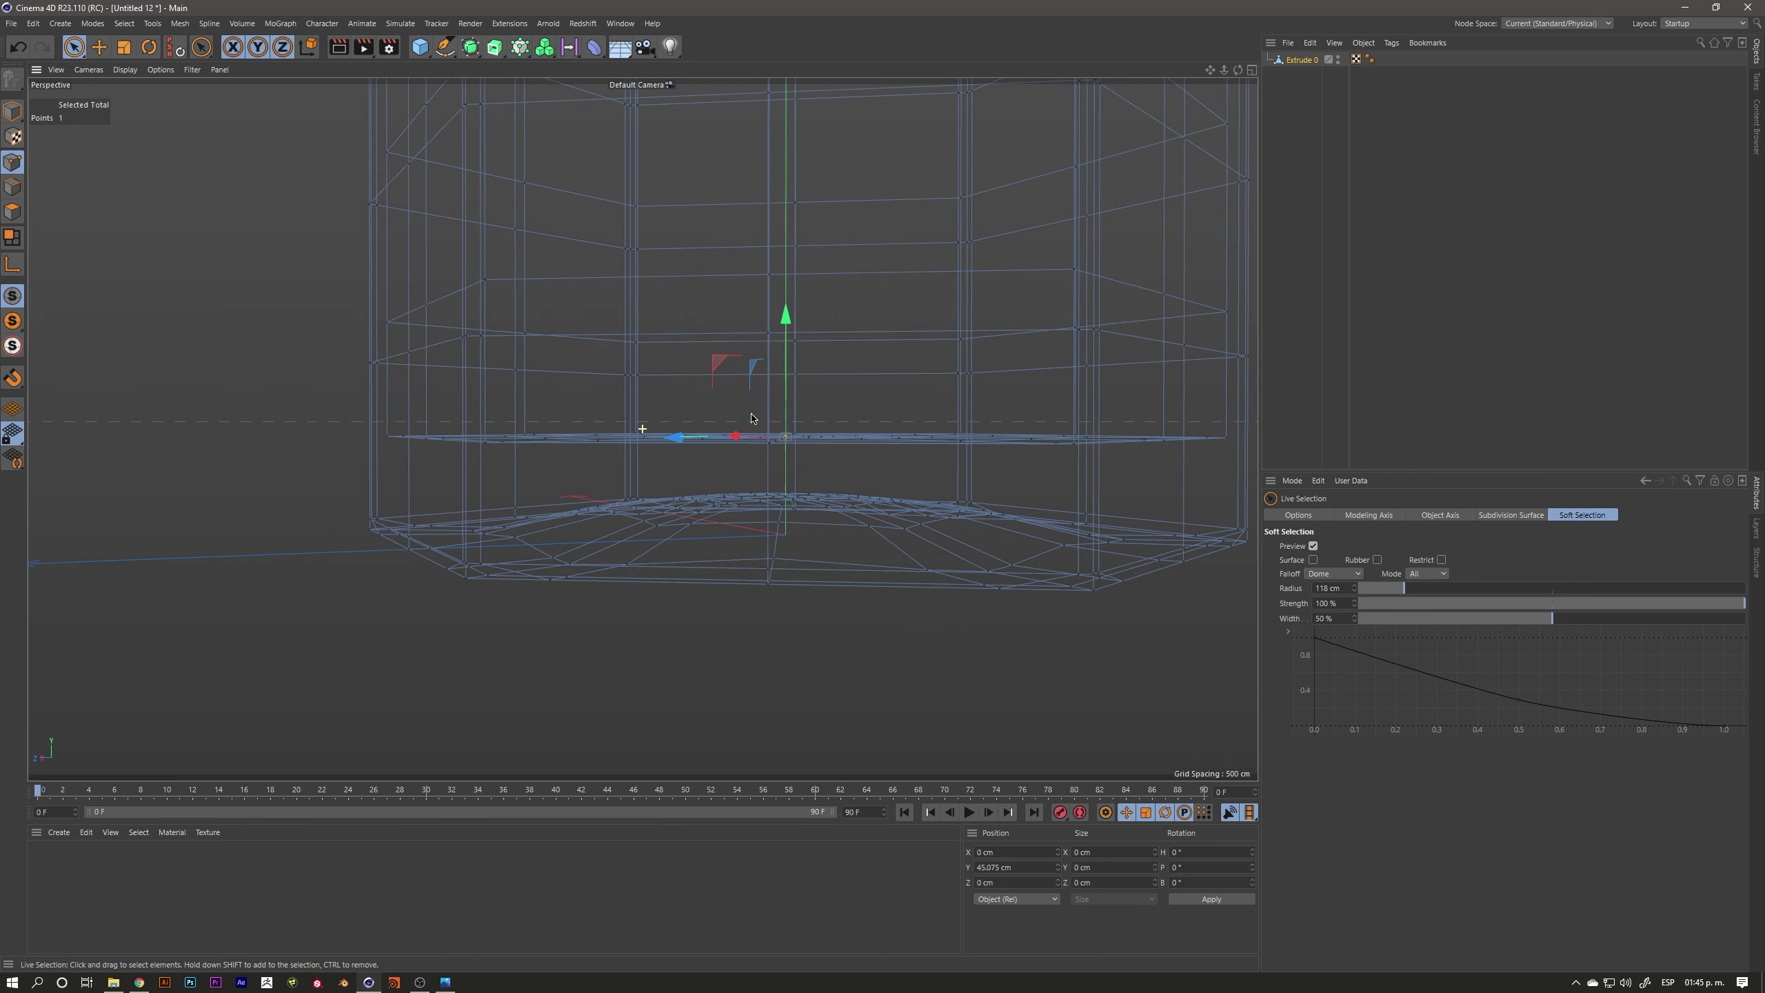
{"action": "left_click_drag", "start_coordinate": [790, 329], "coordinate": [795, 313]}
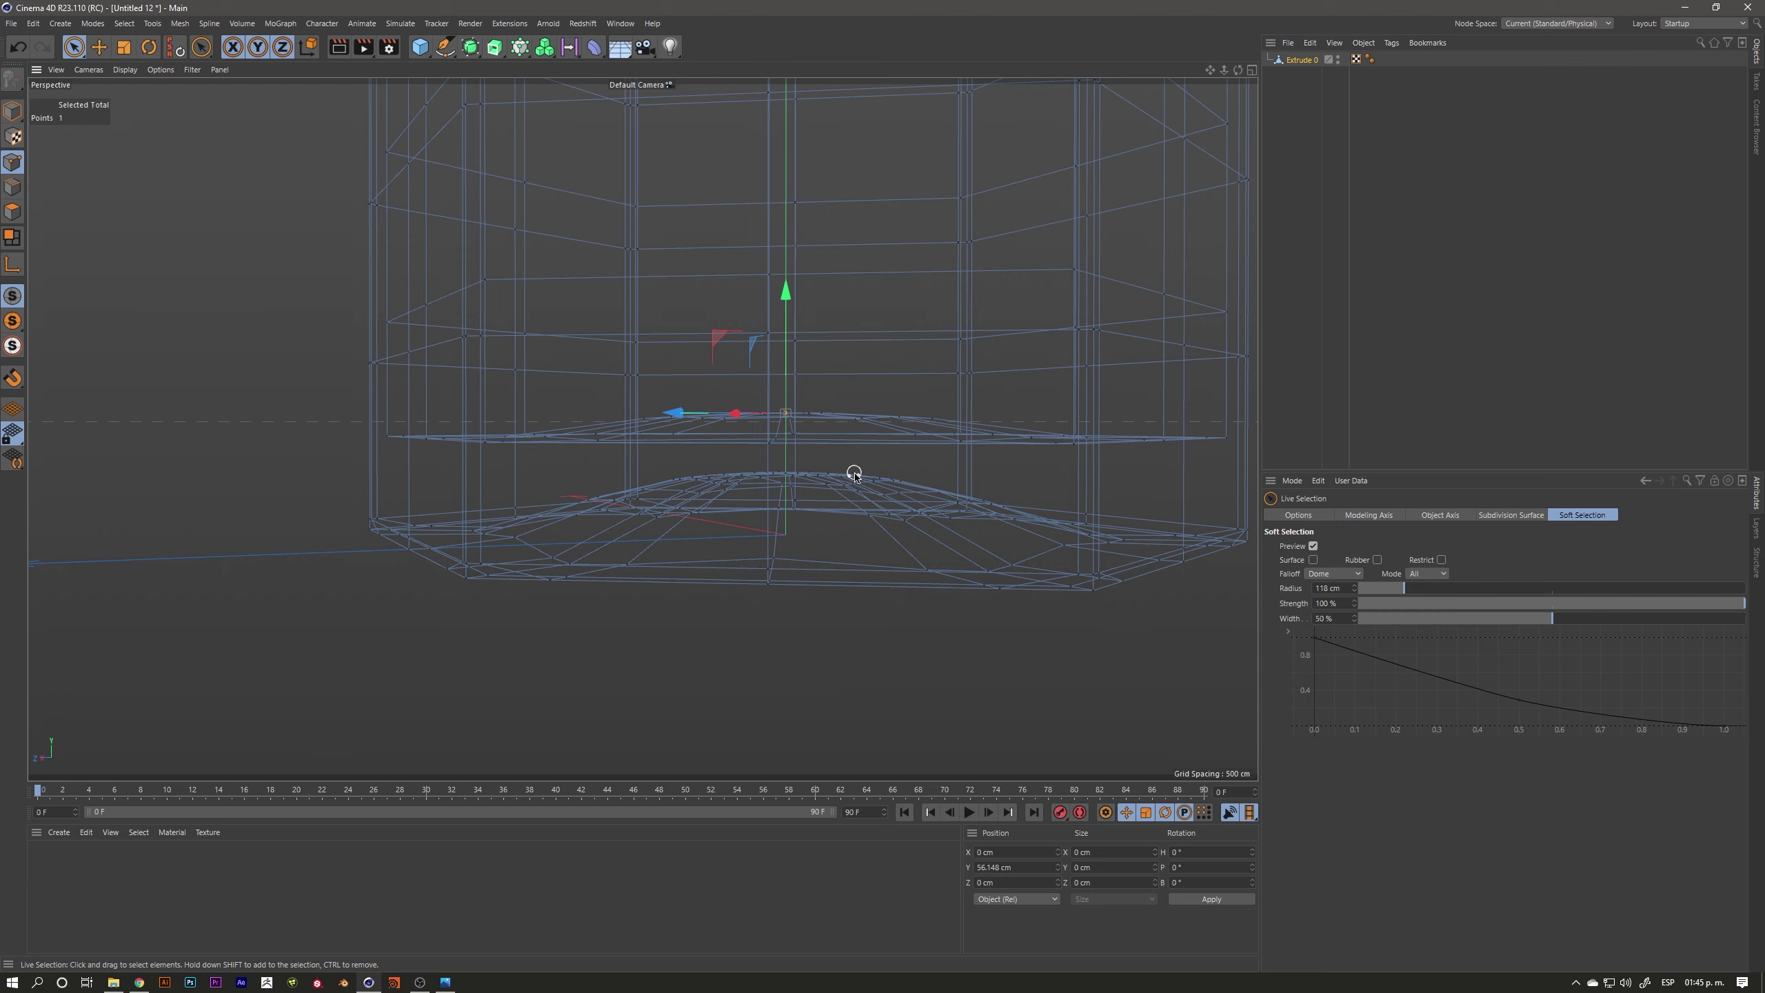
{"action": "key", "text": "ctrl+z"}
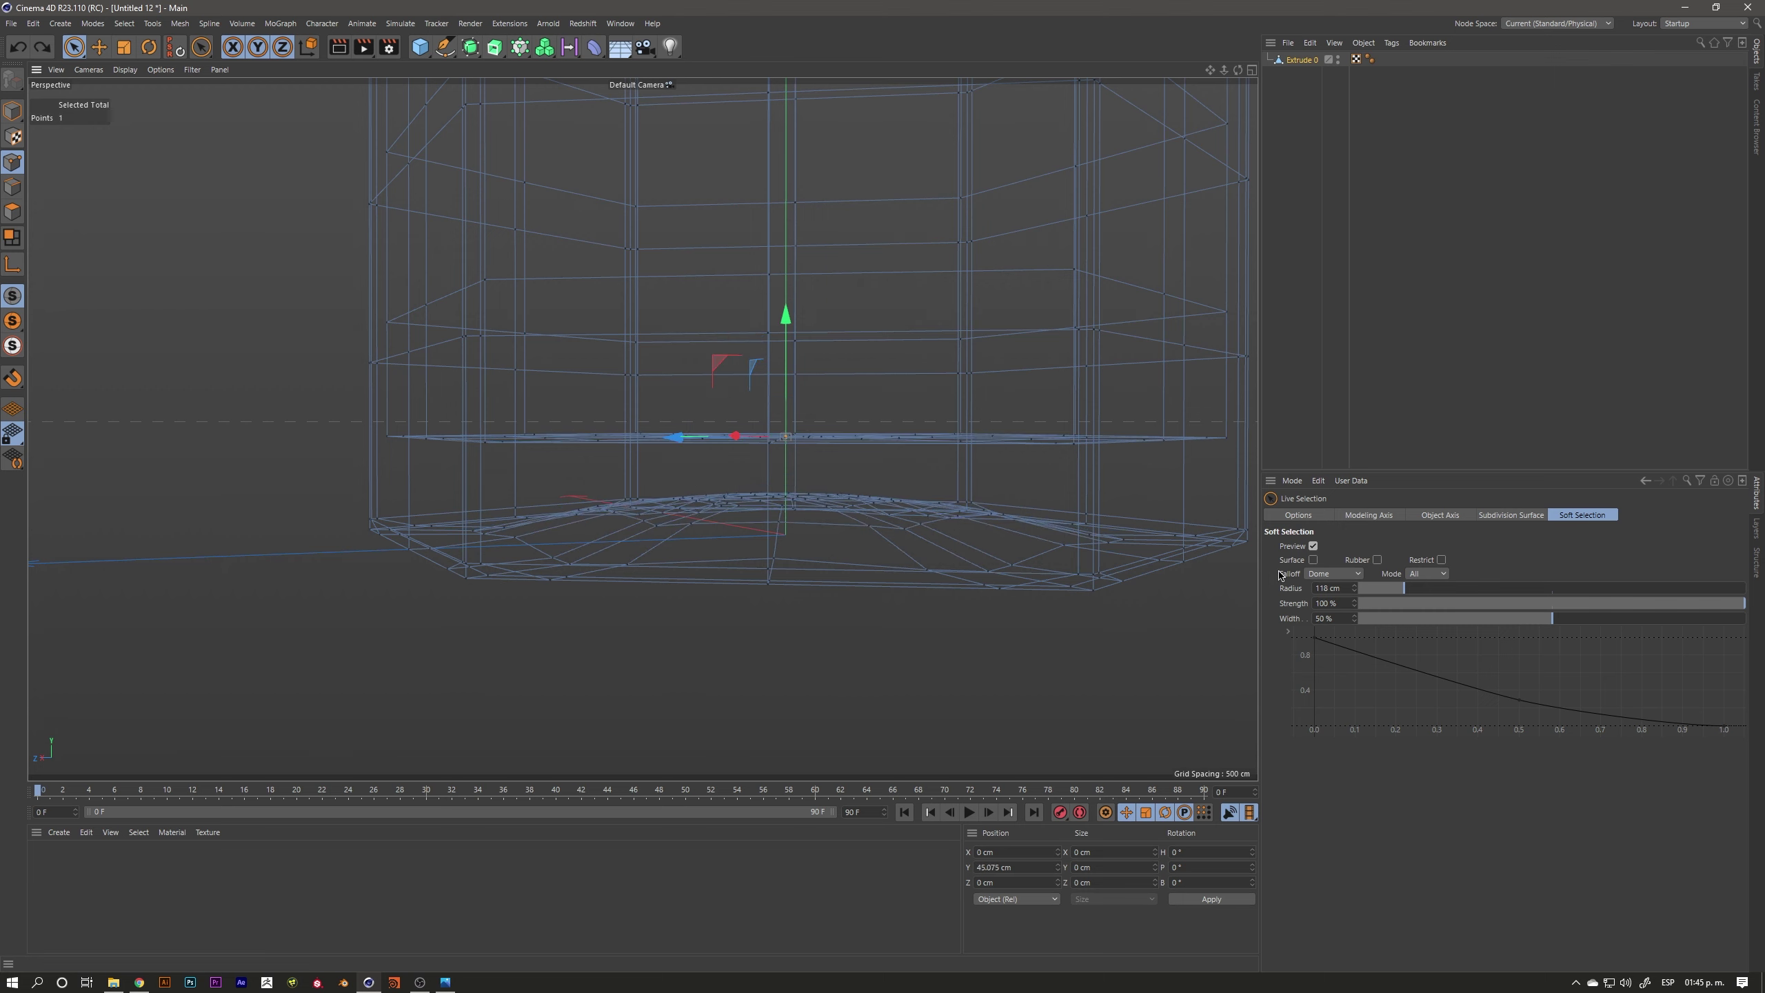
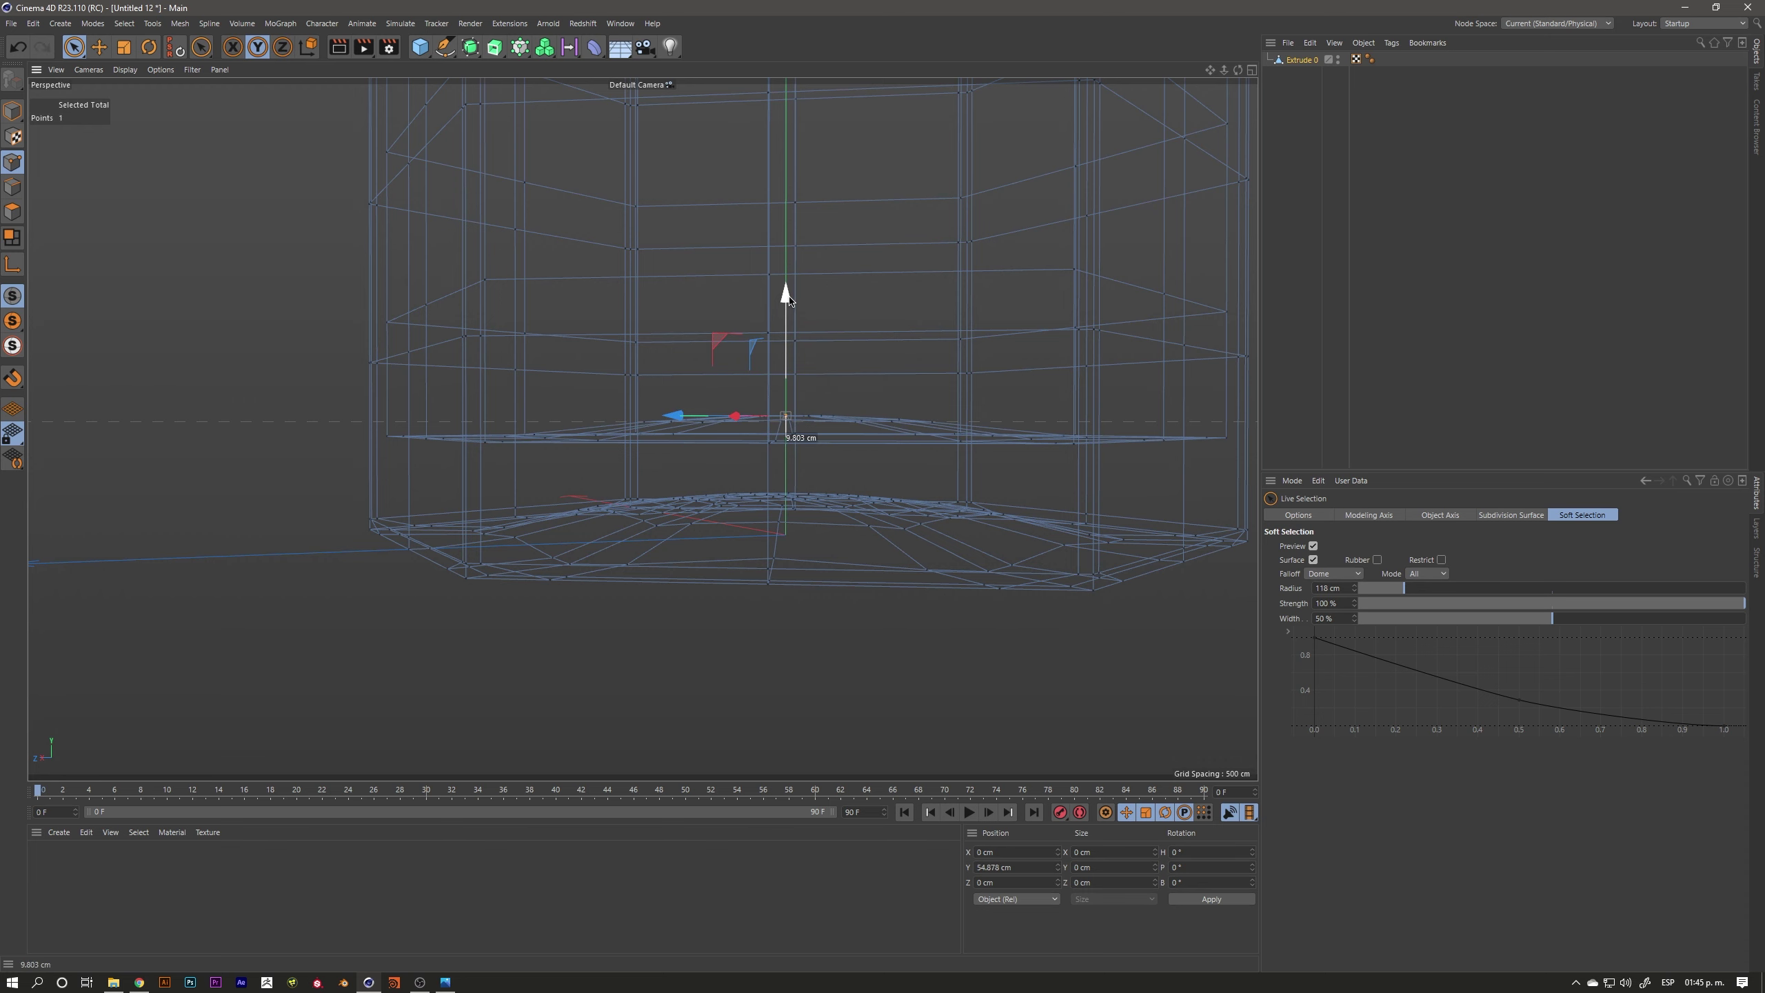
Set the viewport display to Gouraud Shading (Lines)
{"action": "mouse_move", "coordinate": [786, 299]}
{"action": "left_mouse_down", "text": "alt"}
{"action": "mouse_move", "coordinate": [918, 441]}
{"action": "mouse_move", "coordinate": [902, 466]}
{"action": "mouse_move", "coordinate": [902, 417]}
{"action": "mouse_move", "coordinate": [872, 485]}
{"action": "mouse_move", "coordinate": [829, 480]}
{"action": "left_mouse_up", "text": "alt"}
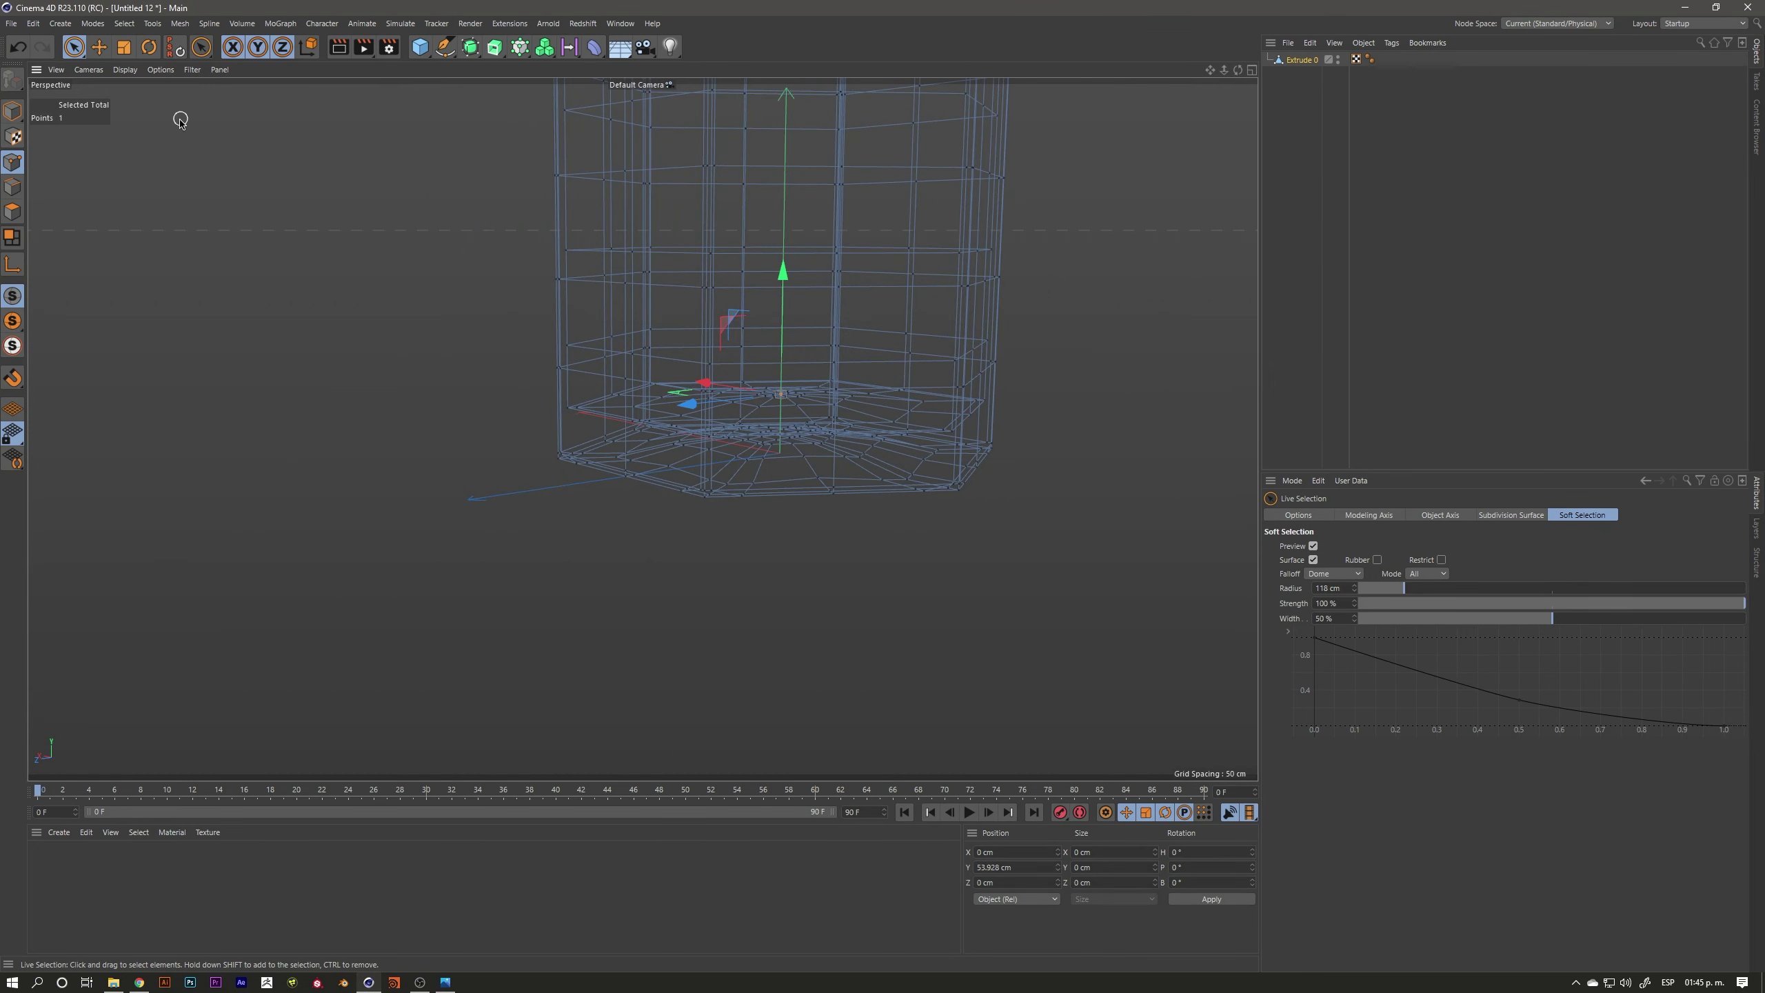
{"action": "left_click", "coordinate": [125, 70]}
{"action": "left_click", "coordinate": [159, 102]}
Orbit to a side view of the glass and switch the display to Hidden Line
{"action": "mouse_move", "coordinate": [316, 204]}
{"action": "left_mouse_down", "text": "alt"}
{"action": "mouse_move", "coordinate": [776, 442]}
{"action": "mouse_move", "coordinate": [773, 422]}
{"action": "mouse_move", "coordinate": [717, 406]}
{"action": "left_mouse_up", "text": "alt"}
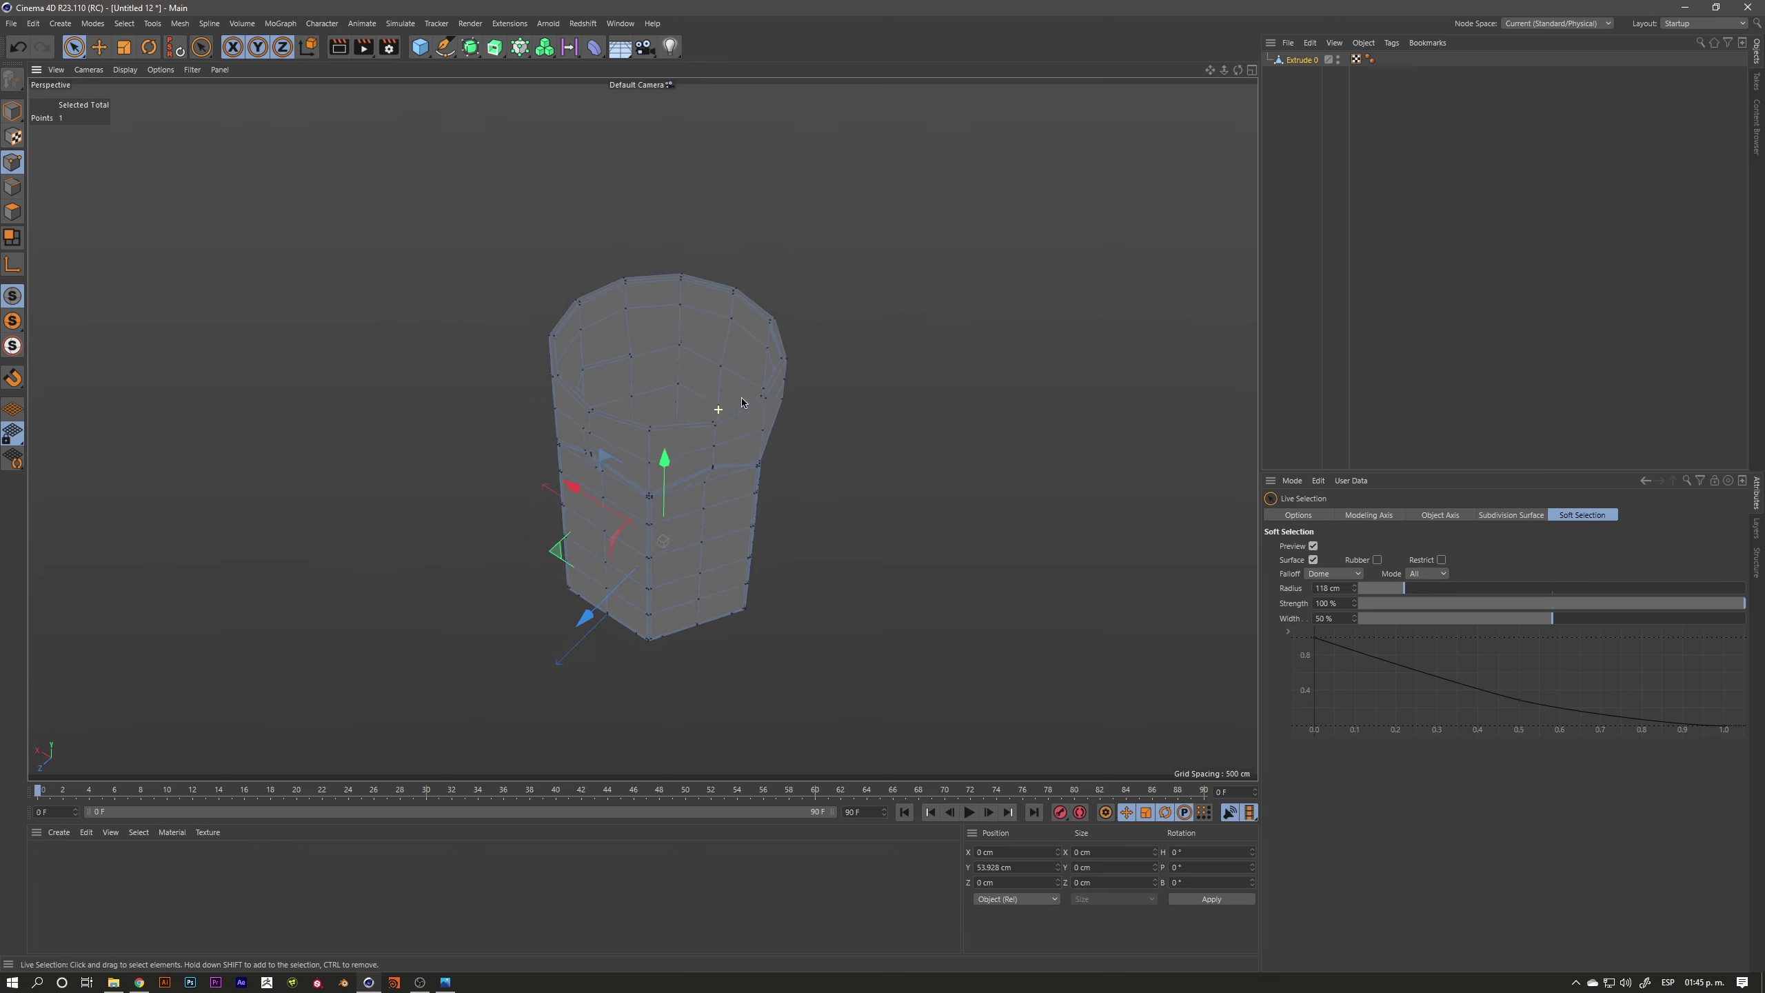
{"action": "scroll", "coordinate": [867, 347], "scroll_direction": "up", "scroll_amount": 5}
{"action": "scroll", "coordinate": [867, 348], "scroll_direction": "down", "scroll_amount": 5}
{"action": "left_click_drag", "start_coordinate": [819, 414], "coordinate": [747, 405], "text": "alt"}
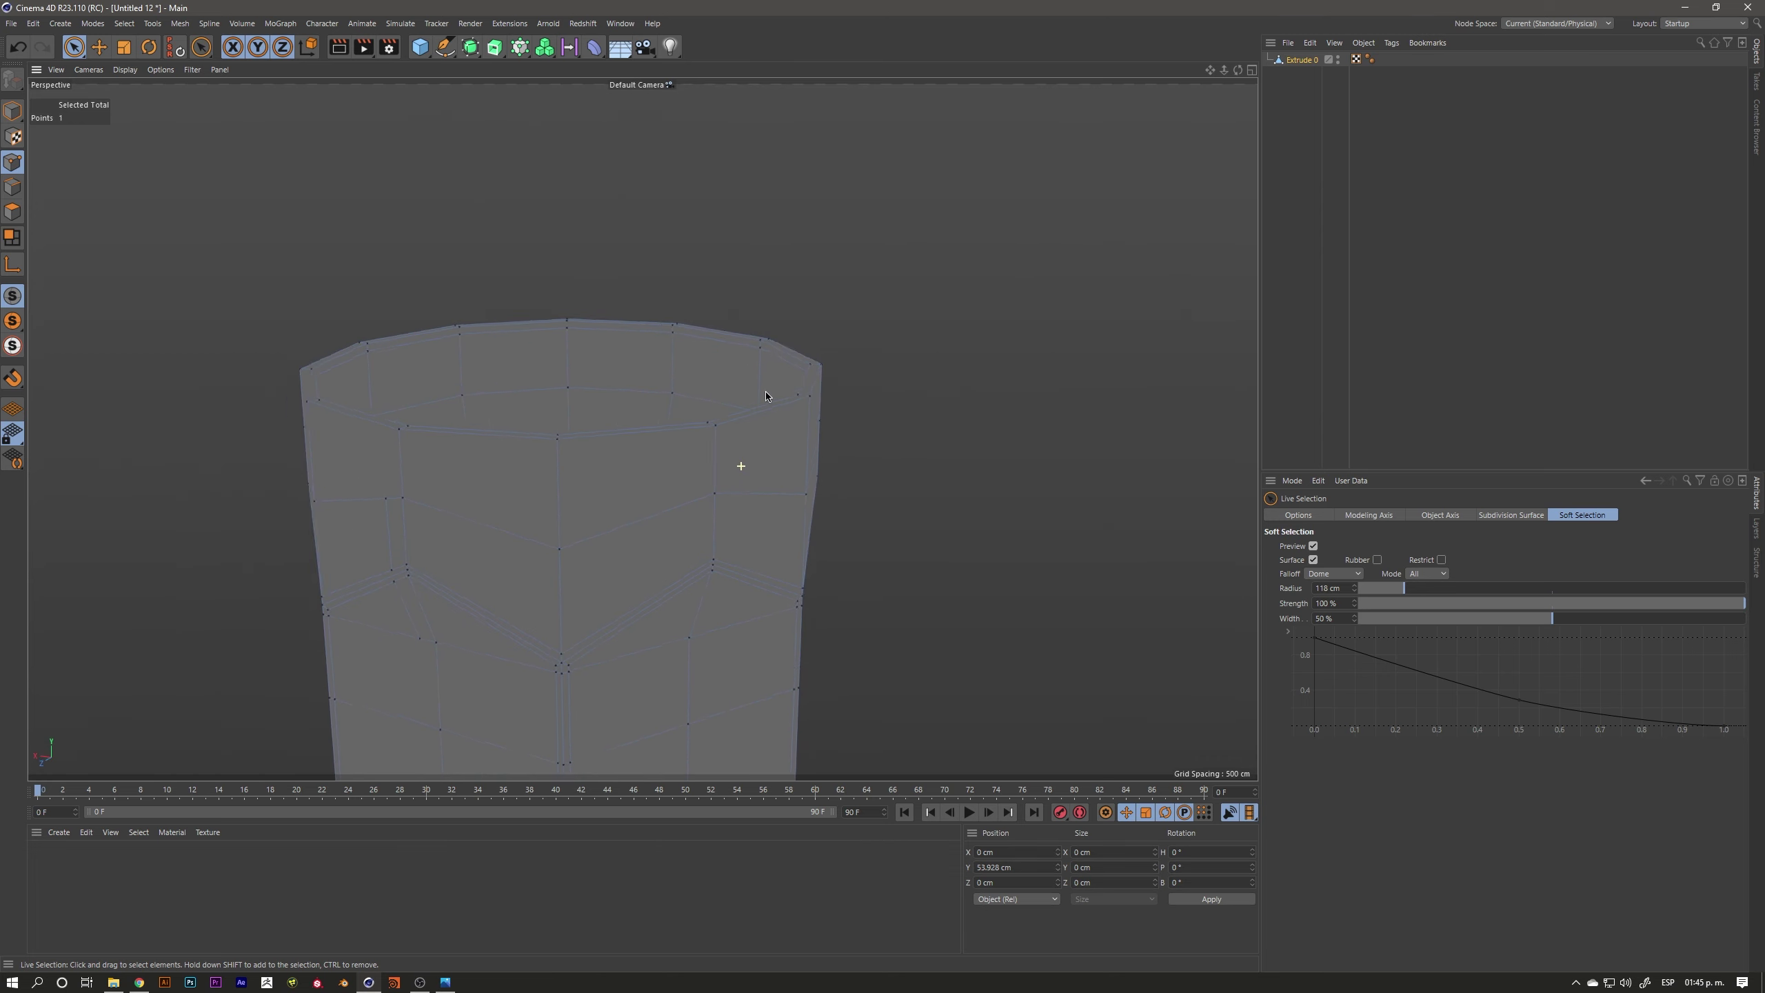
{"action": "scroll", "coordinate": [747, 405], "scroll_direction": "up", "scroll_amount": 2}
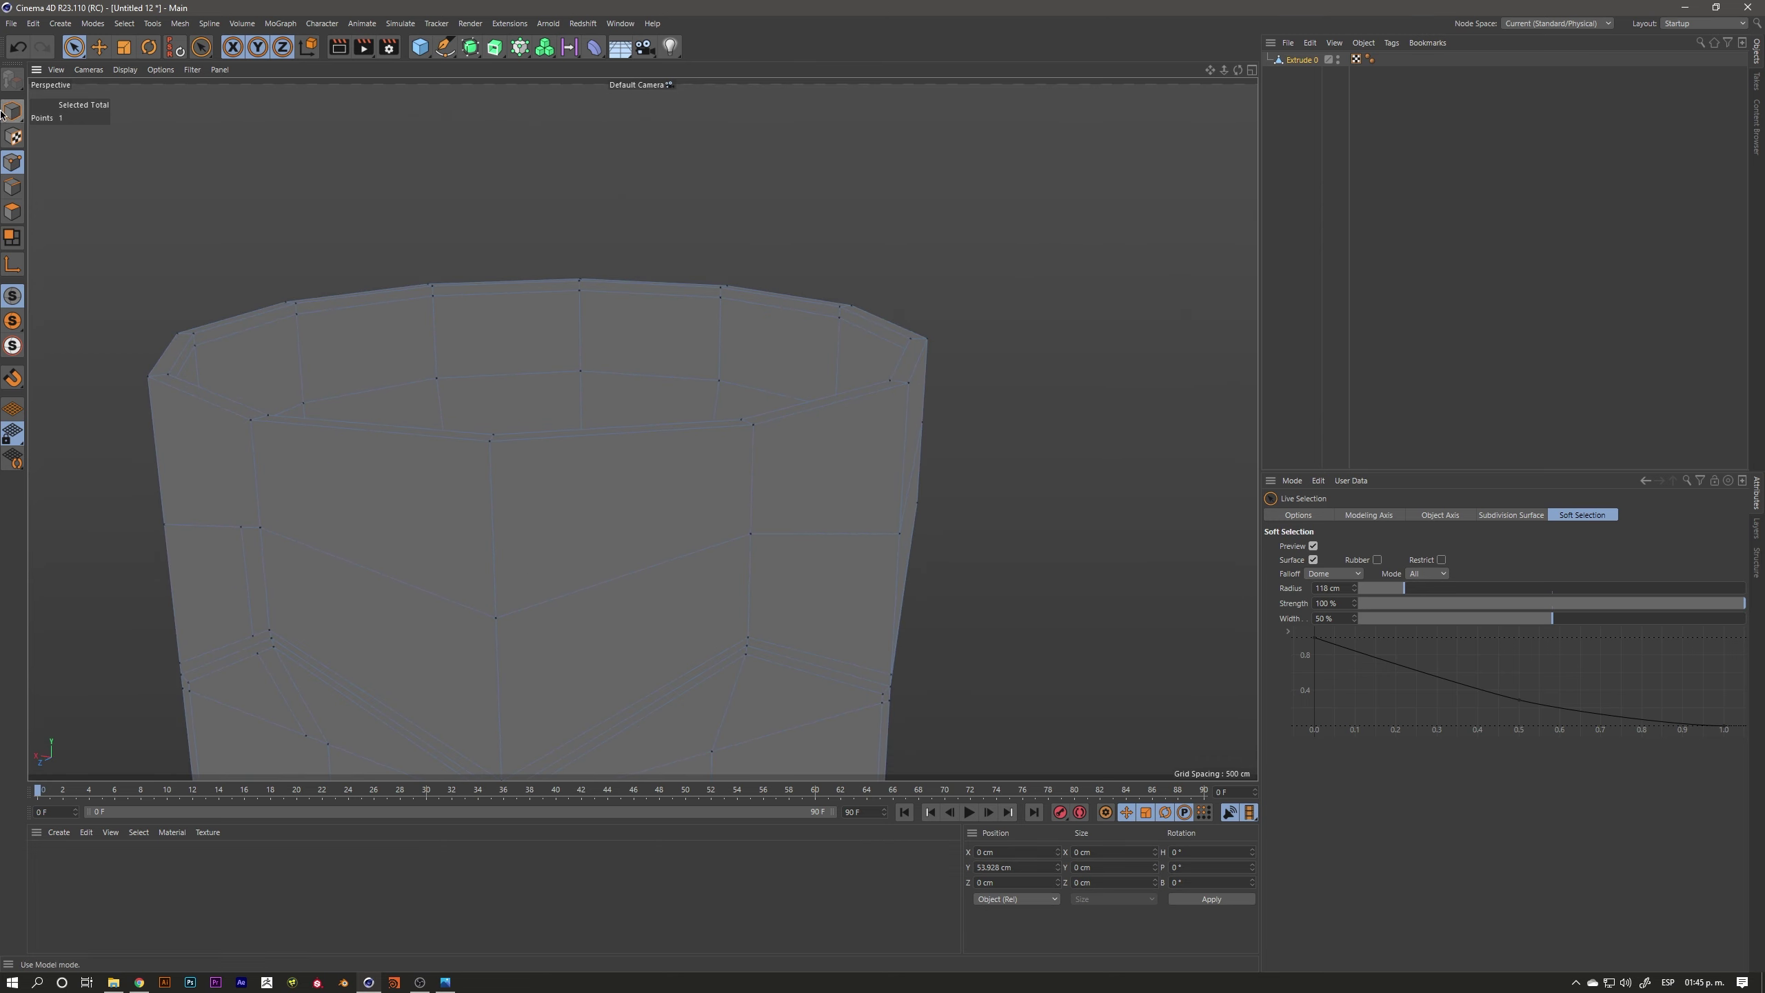
{"action": "key", "text": "n"}
{"action": "key", "text": "f"}
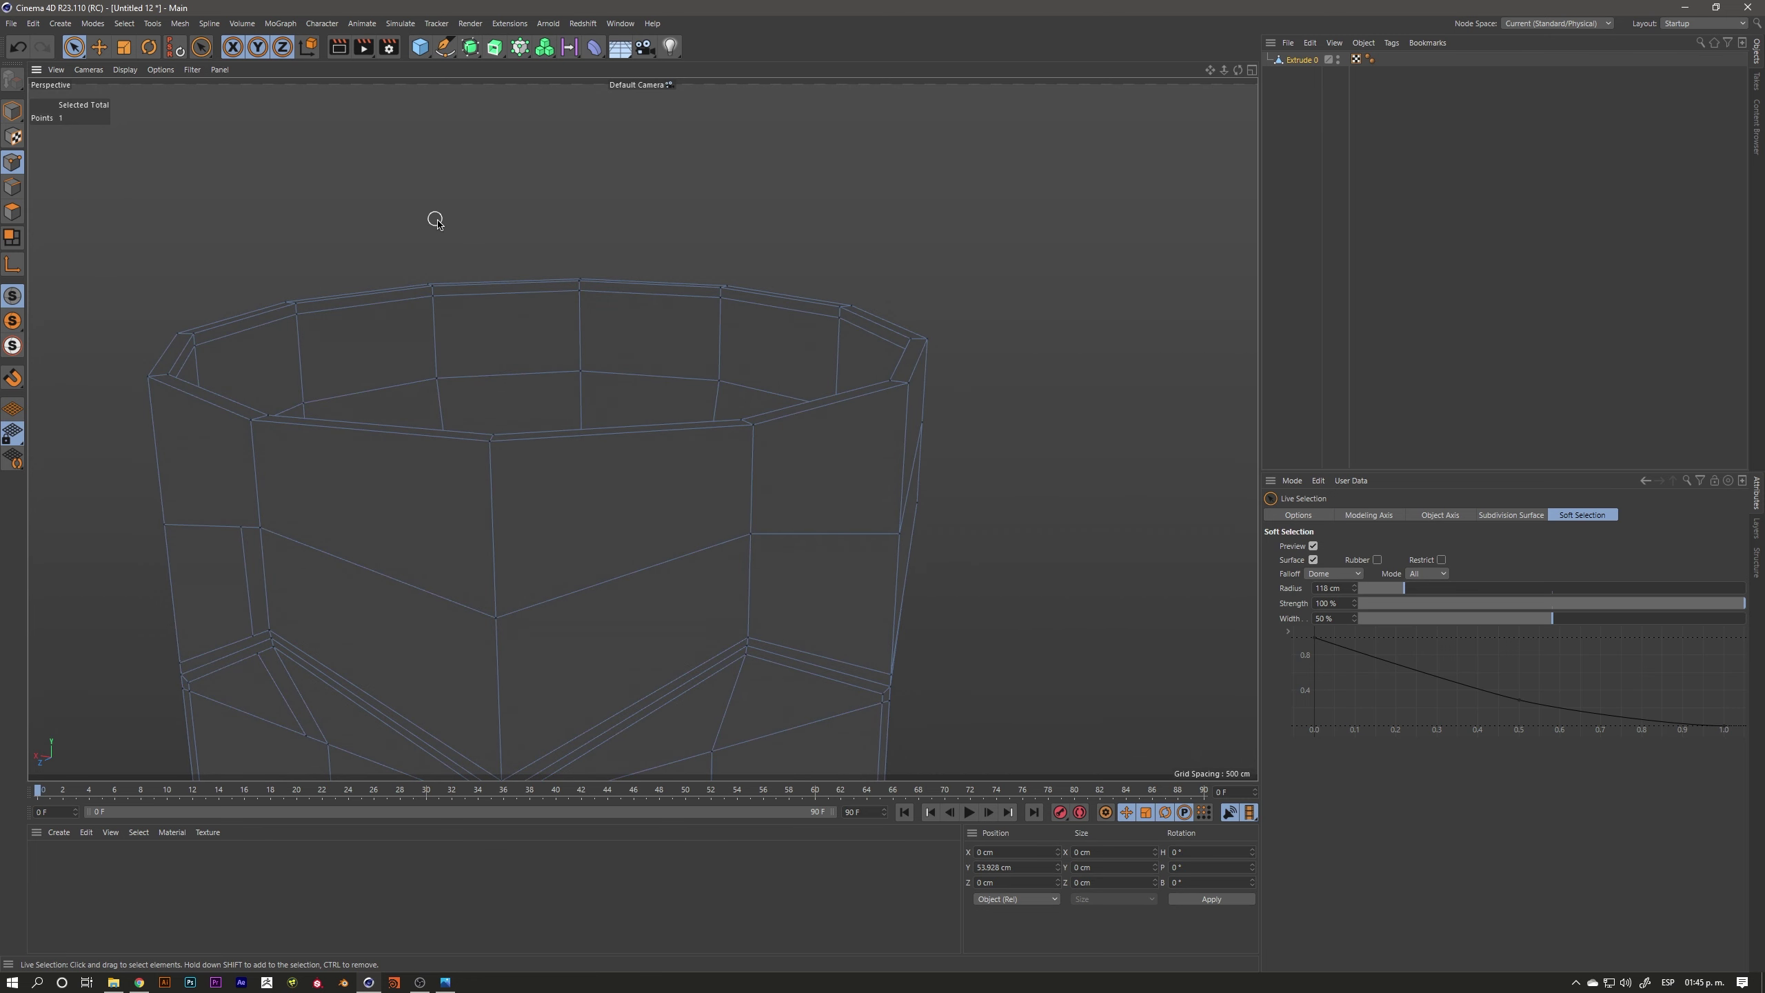
With Loop/Path Cut active, inspect the glass from below, then return to Live Selection
{"action": "key", "text": "l"}
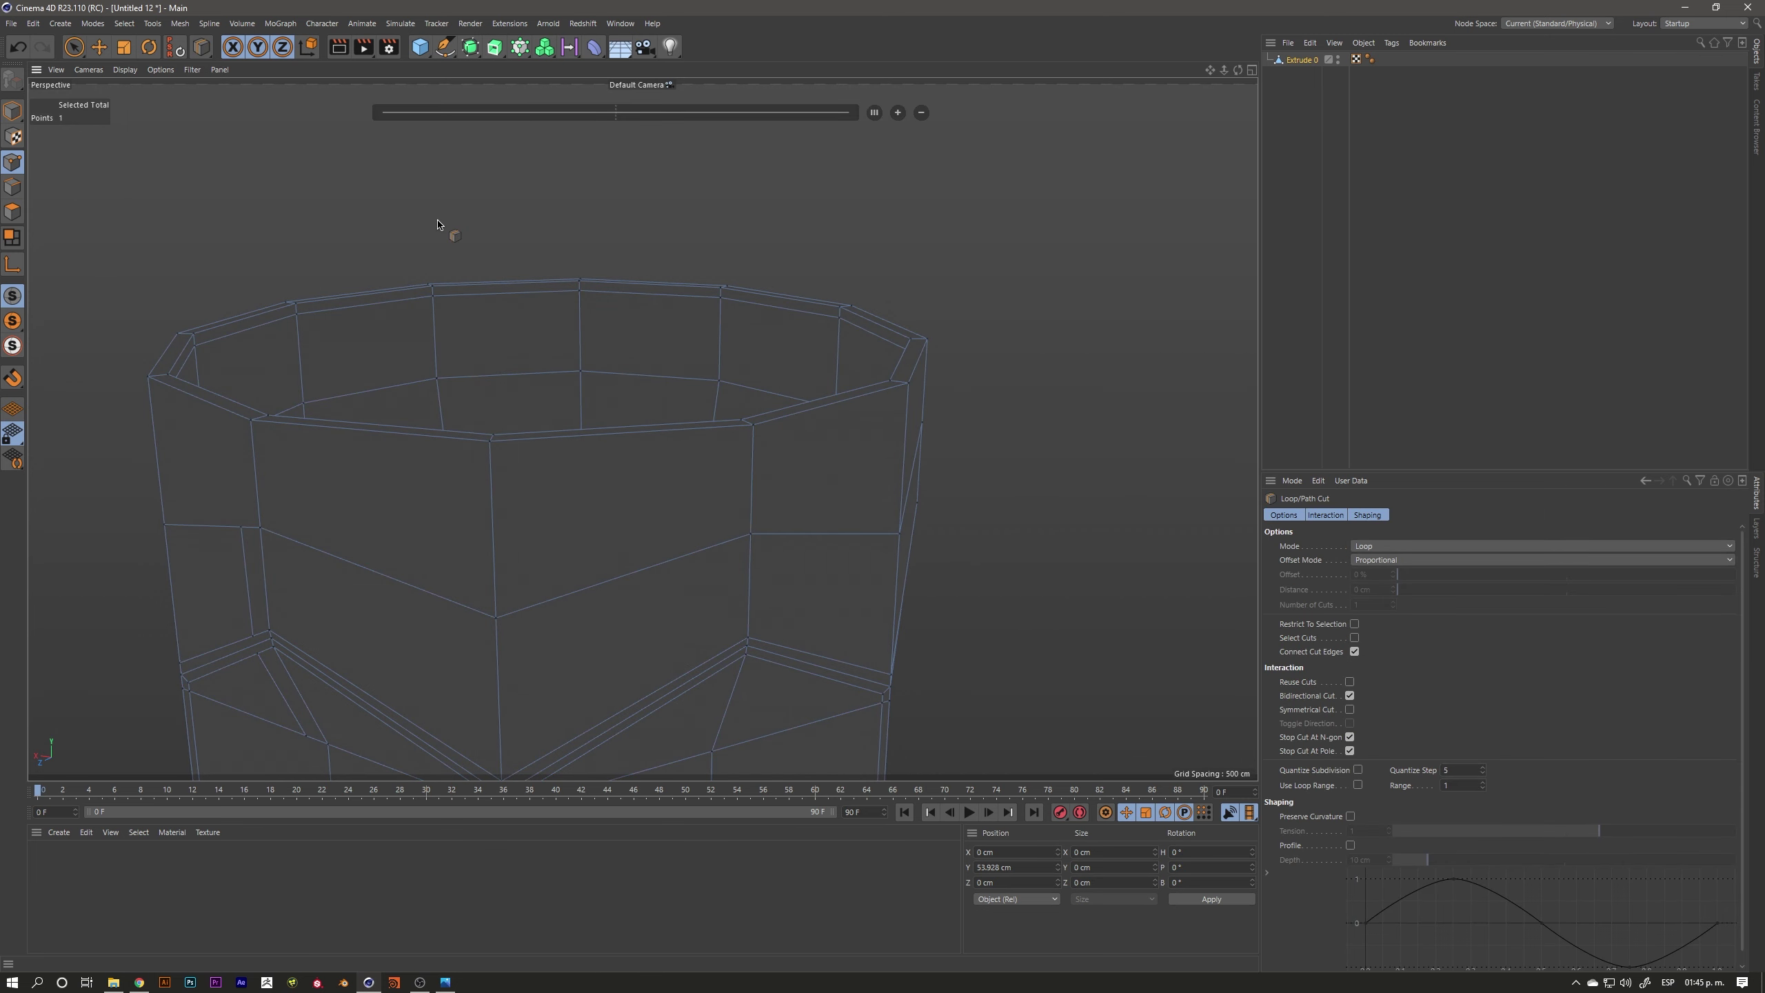
{"action": "scroll", "coordinate": [490, 449], "scroll_direction": "up", "scroll_amount": 2}
{"action": "scroll", "coordinate": [494, 450], "scroll_direction": "up", "scroll_amount": 2}
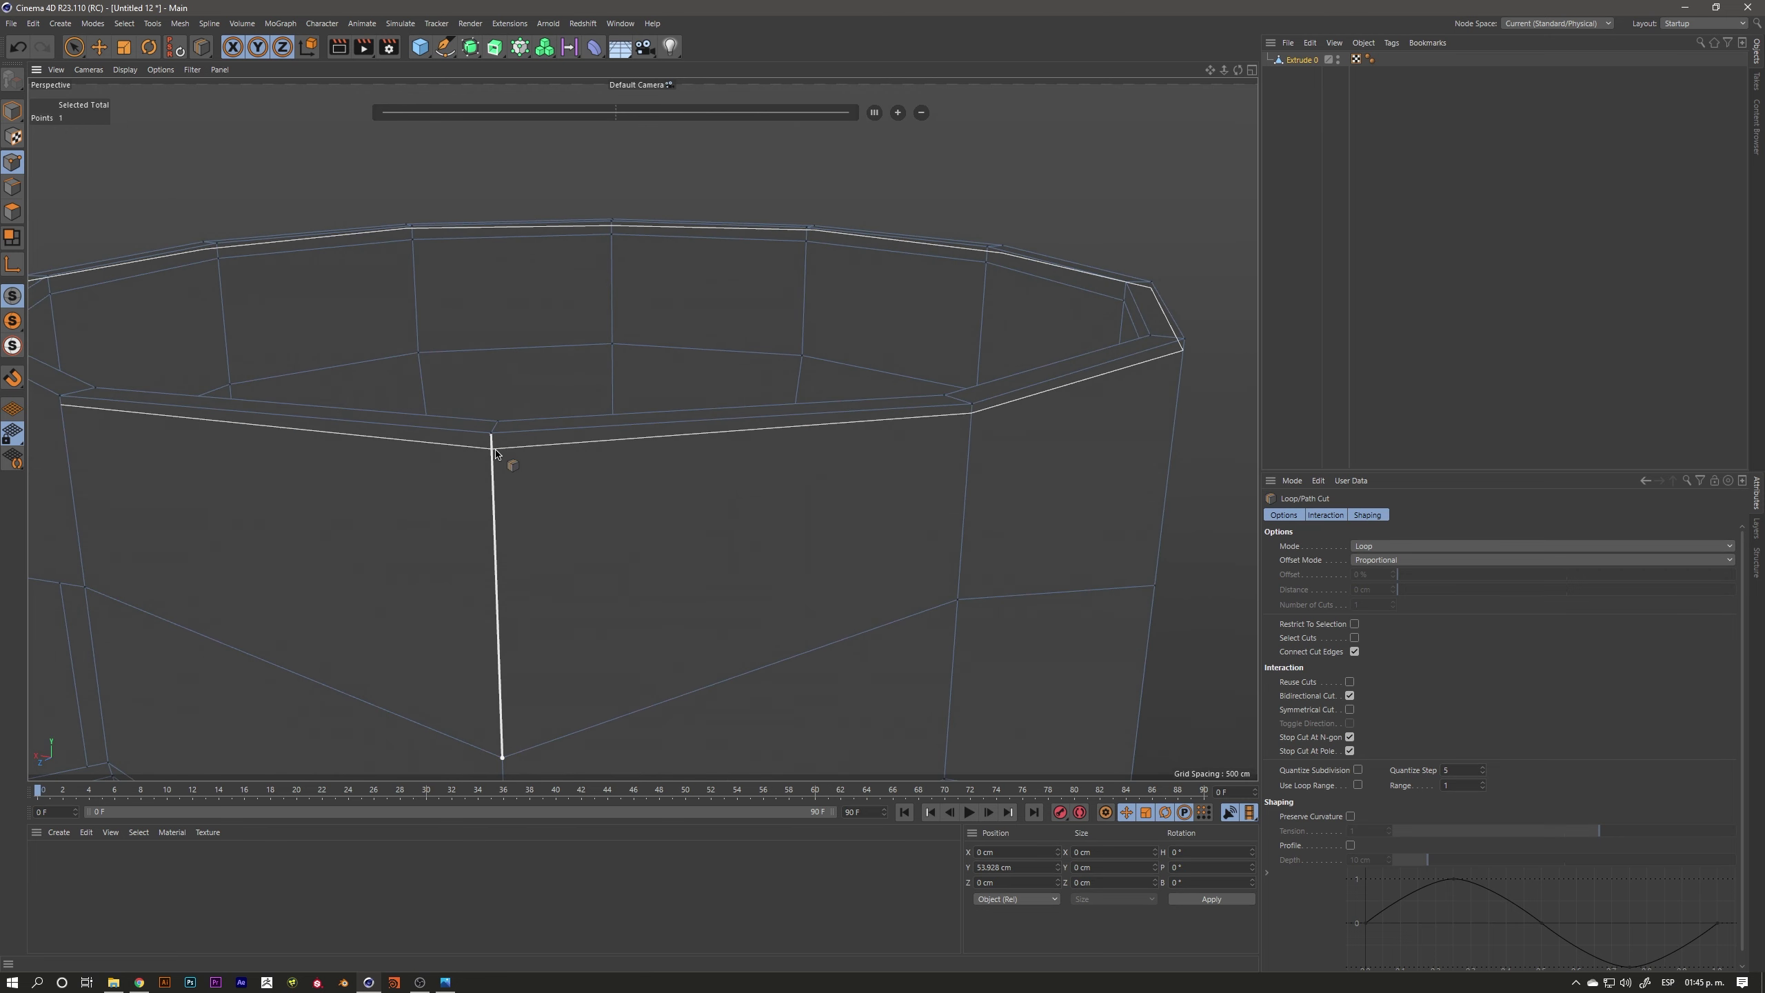
{"action": "scroll", "coordinate": [491, 459], "scroll_direction": "down", "scroll_amount": 3}
{"action": "mouse_move", "coordinate": [433, 473]}
{"action": "left_mouse_down", "text": "alt"}
{"action": "mouse_move", "coordinate": [580, 383]}
{"action": "mouse_move", "coordinate": [583, 396]}
{"action": "left_mouse_up", "text": "alt"}
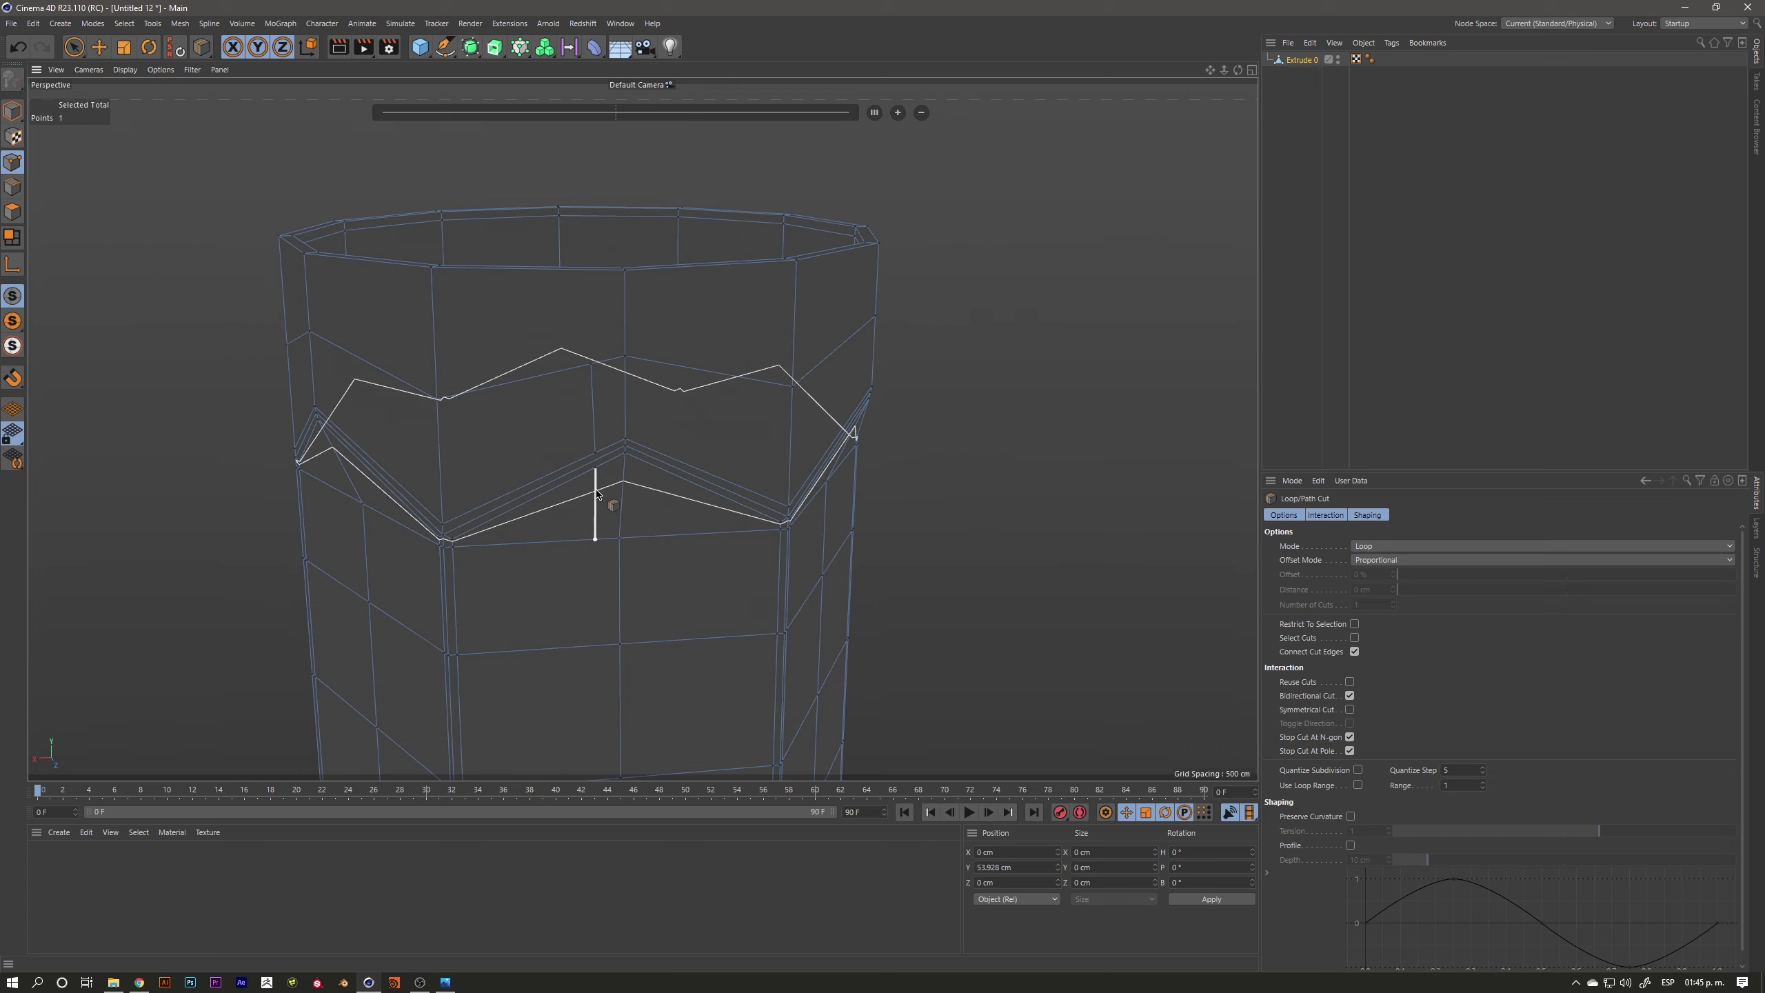
{"action": "scroll", "coordinate": [583, 504], "scroll_direction": "down", "scroll_amount": 3}
{"action": "mouse_move", "coordinate": [670, 477]}
{"action": "left_mouse_down", "text": "alt"}
{"action": "mouse_move", "coordinate": [611, 461]}
{"action": "mouse_move", "coordinate": [610, 248]}
{"action": "mouse_move", "coordinate": [670, 366]}
{"action": "mouse_move", "coordinate": [728, 316]}
{"action": "mouse_move", "coordinate": [918, 390]}
{"action": "left_mouse_up", "text": "alt"}
{"action": "scroll", "coordinate": [1042, 397], "scroll_direction": "up", "scroll_amount": 3}
{"action": "mouse_move", "coordinate": [1127, 399]}
{"action": "left_mouse_down", "text": "alt"}
{"action": "mouse_move", "coordinate": [1225, 323]}
{"action": "mouse_move", "coordinate": [1150, 273]}
{"action": "mouse_move", "coordinate": [1143, 225]}
{"action": "mouse_move", "coordinate": [1142, 387]}
{"action": "mouse_move", "coordinate": [1210, 439]}
{"action": "mouse_move", "coordinate": [1123, 425]}
{"action": "mouse_move", "coordinate": [886, 599]}
{"action": "mouse_move", "coordinate": [638, 530]}
{"action": "mouse_move", "coordinate": [355, 524]}
{"action": "left_mouse_up", "text": "alt"}
{"action": "scroll", "coordinate": [887, 599], "scroll_direction": "down", "scroll_amount": 3}
{"action": "scroll", "coordinate": [758, 291], "scroll_direction": "up", "scroll_amount": 3}
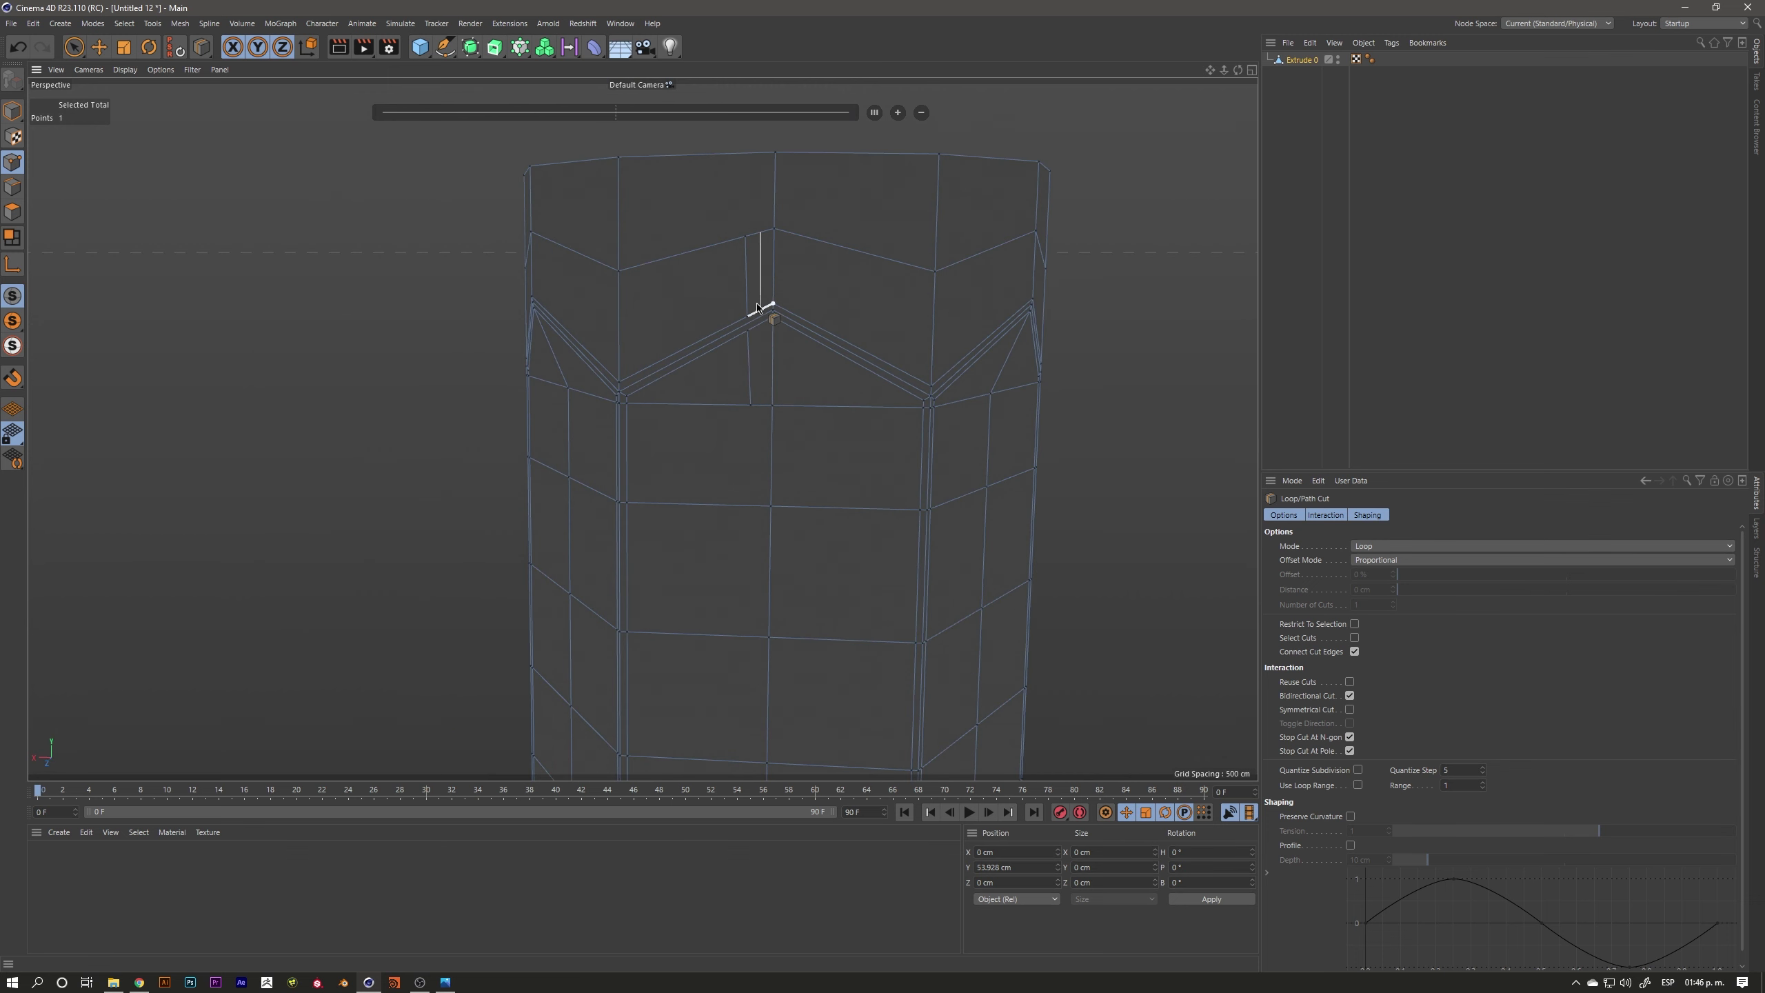
{"action": "left_click", "coordinate": [72, 55]}
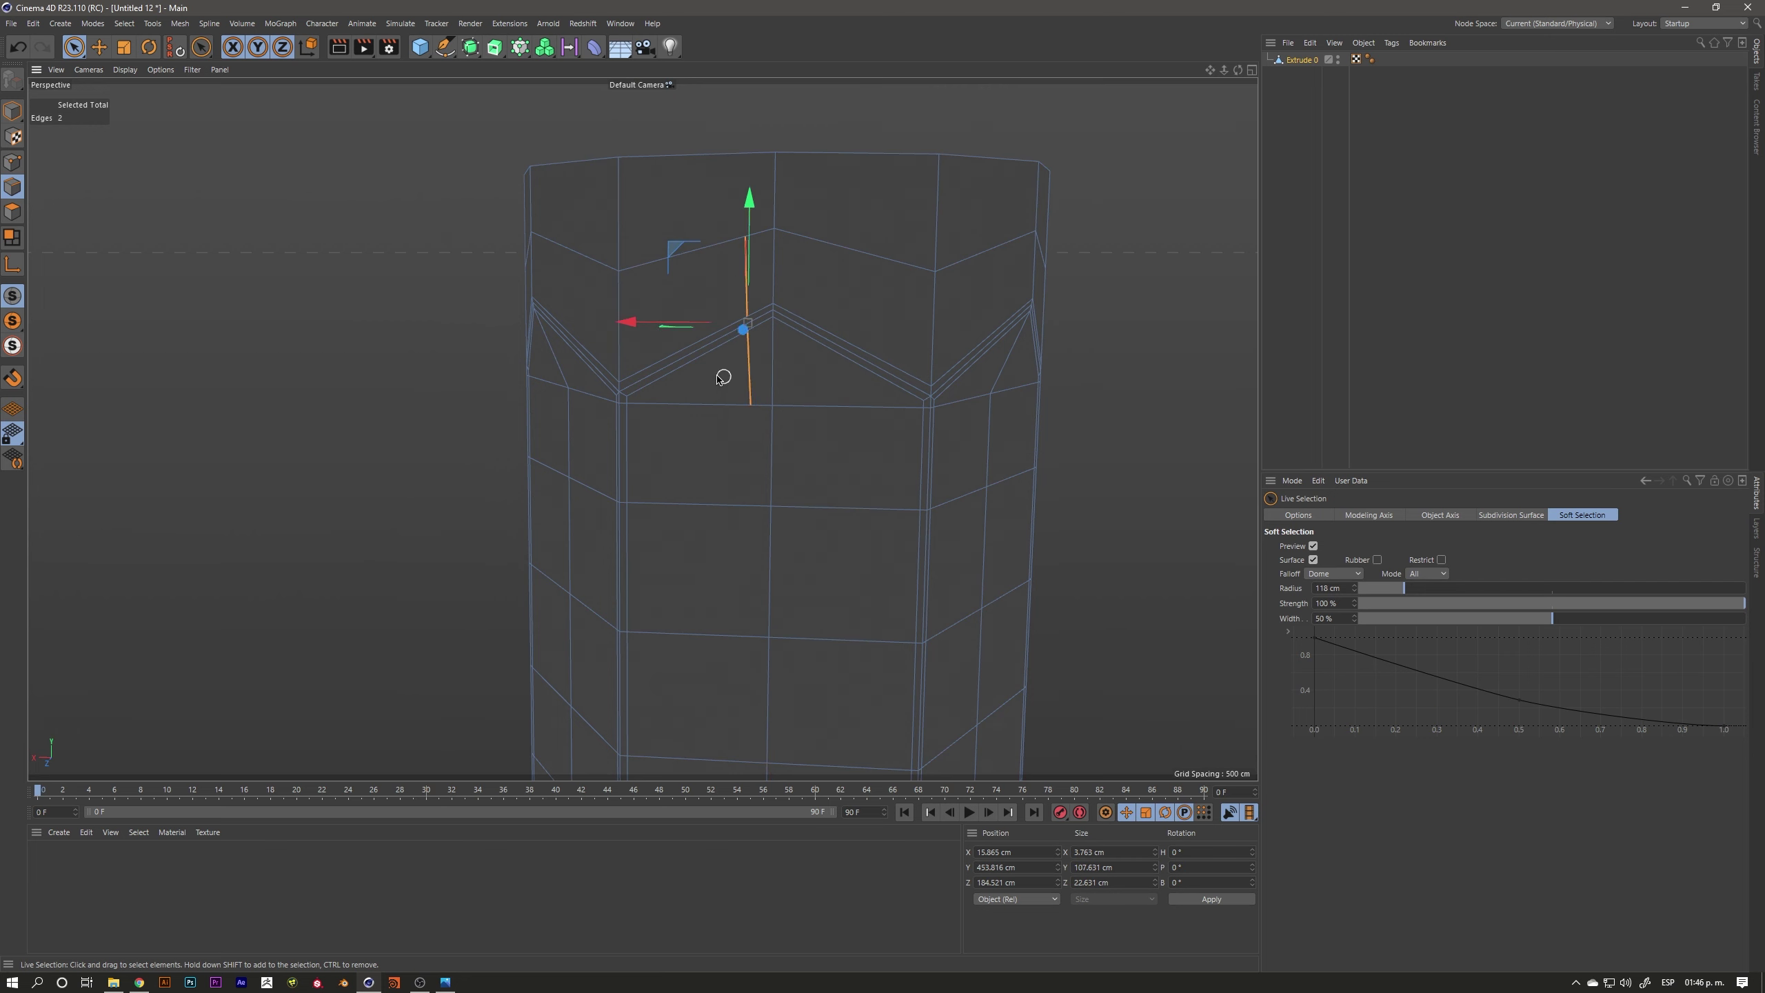
Dissolve the two selected stray vertical edges and re-enable Loop/Path Cut
{"action": "left_click_drag", "start_coordinate": [720, 378], "coordinate": [758, 380], "text": "alt"}
{"action": "right_click", "coordinate": [758, 381]}
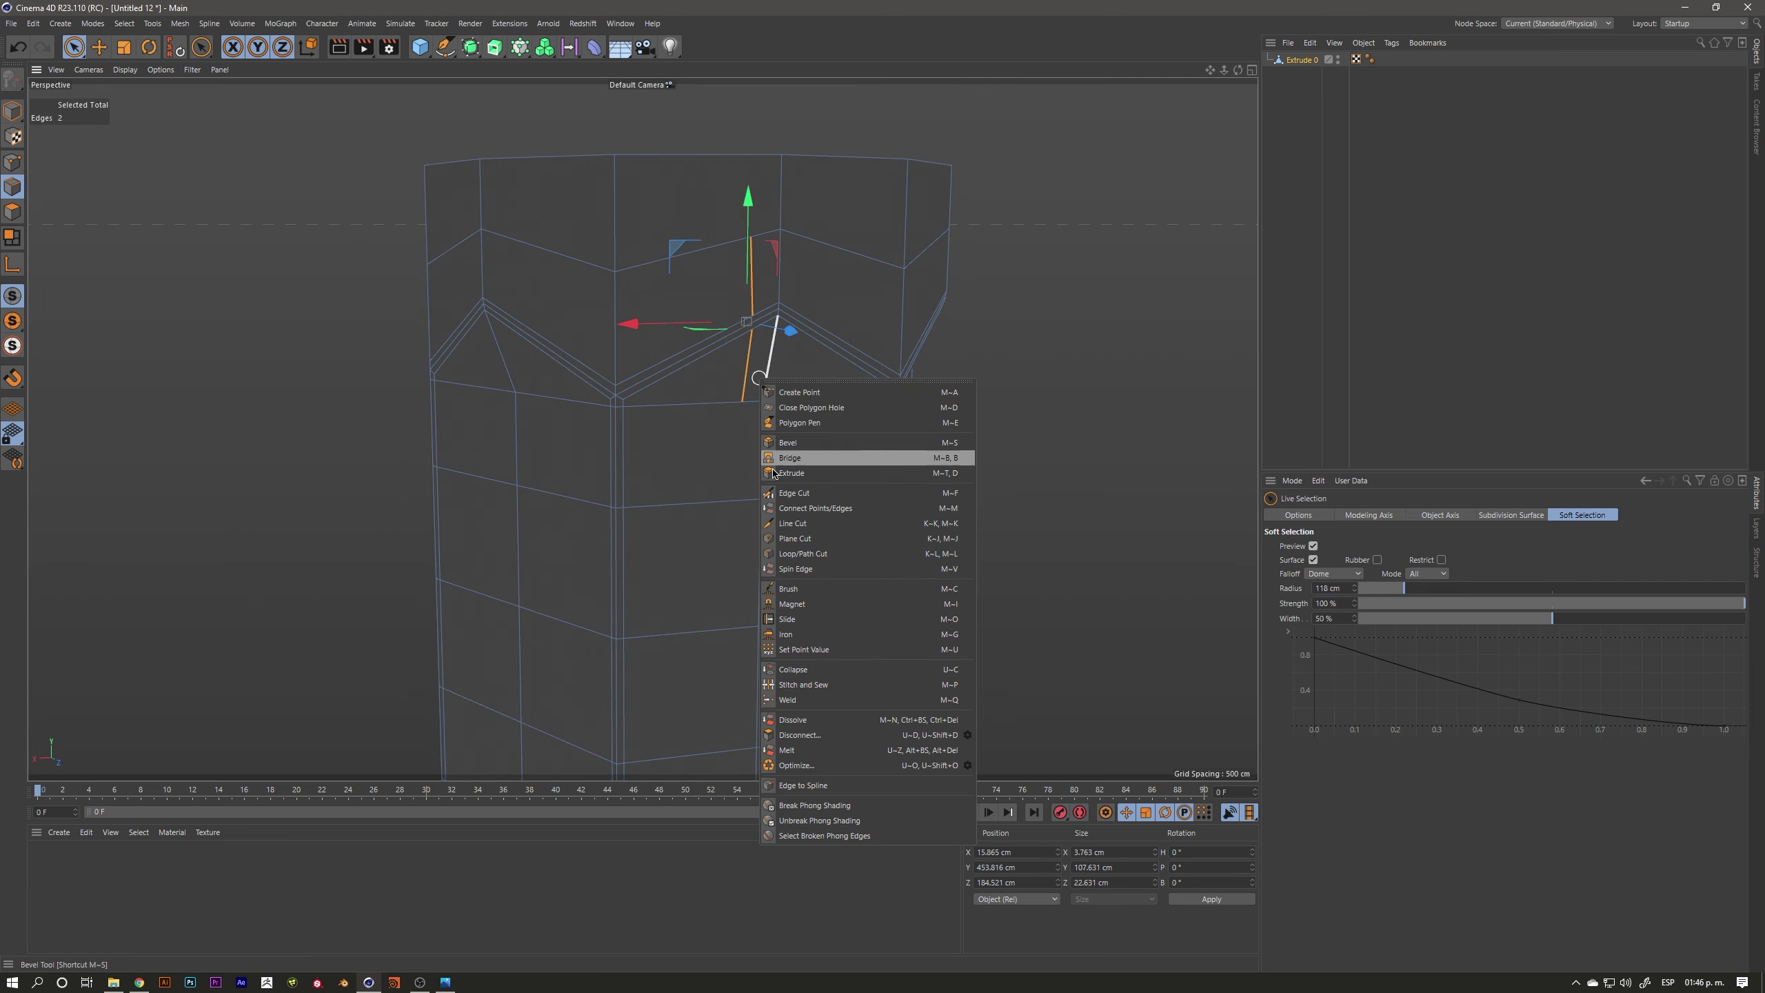
{"action": "left_click", "coordinate": [792, 720]}
{"action": "mouse_move", "coordinate": [799, 473]}
{"action": "left_mouse_down", "text": "alt"}
{"action": "mouse_move", "coordinate": [556, 465]}
{"action": "mouse_move", "coordinate": [774, 515]}
{"action": "mouse_move", "coordinate": [863, 386]}
{"action": "mouse_move", "coordinate": [641, 395]}
{"action": "mouse_move", "coordinate": [489, 465]}
{"action": "mouse_move", "coordinate": [779, 447]}
{"action": "mouse_move", "coordinate": [760, 461]}
{"action": "mouse_move", "coordinate": [642, 425]}
{"action": "mouse_move", "coordinate": [788, 465]}
{"action": "mouse_move", "coordinate": [797, 435]}
{"action": "mouse_move", "coordinate": [1032, 465]}
{"action": "mouse_move", "coordinate": [913, 466]}
{"action": "mouse_move", "coordinate": [525, 546]}
{"action": "mouse_move", "coordinate": [603, 603]}
{"action": "mouse_move", "coordinate": [772, 599]}
{"action": "mouse_move", "coordinate": [826, 579]}
{"action": "mouse_move", "coordinate": [778, 602]}
{"action": "mouse_move", "coordinate": [709, 551]}
{"action": "mouse_move", "coordinate": [768, 520]}
{"action": "mouse_move", "coordinate": [768, 398]}
{"action": "mouse_move", "coordinate": [796, 422]}
{"action": "mouse_move", "coordinate": [583, 429]}
{"action": "mouse_move", "coordinate": [756, 397]}
{"action": "left_mouse_up", "text": "alt"}
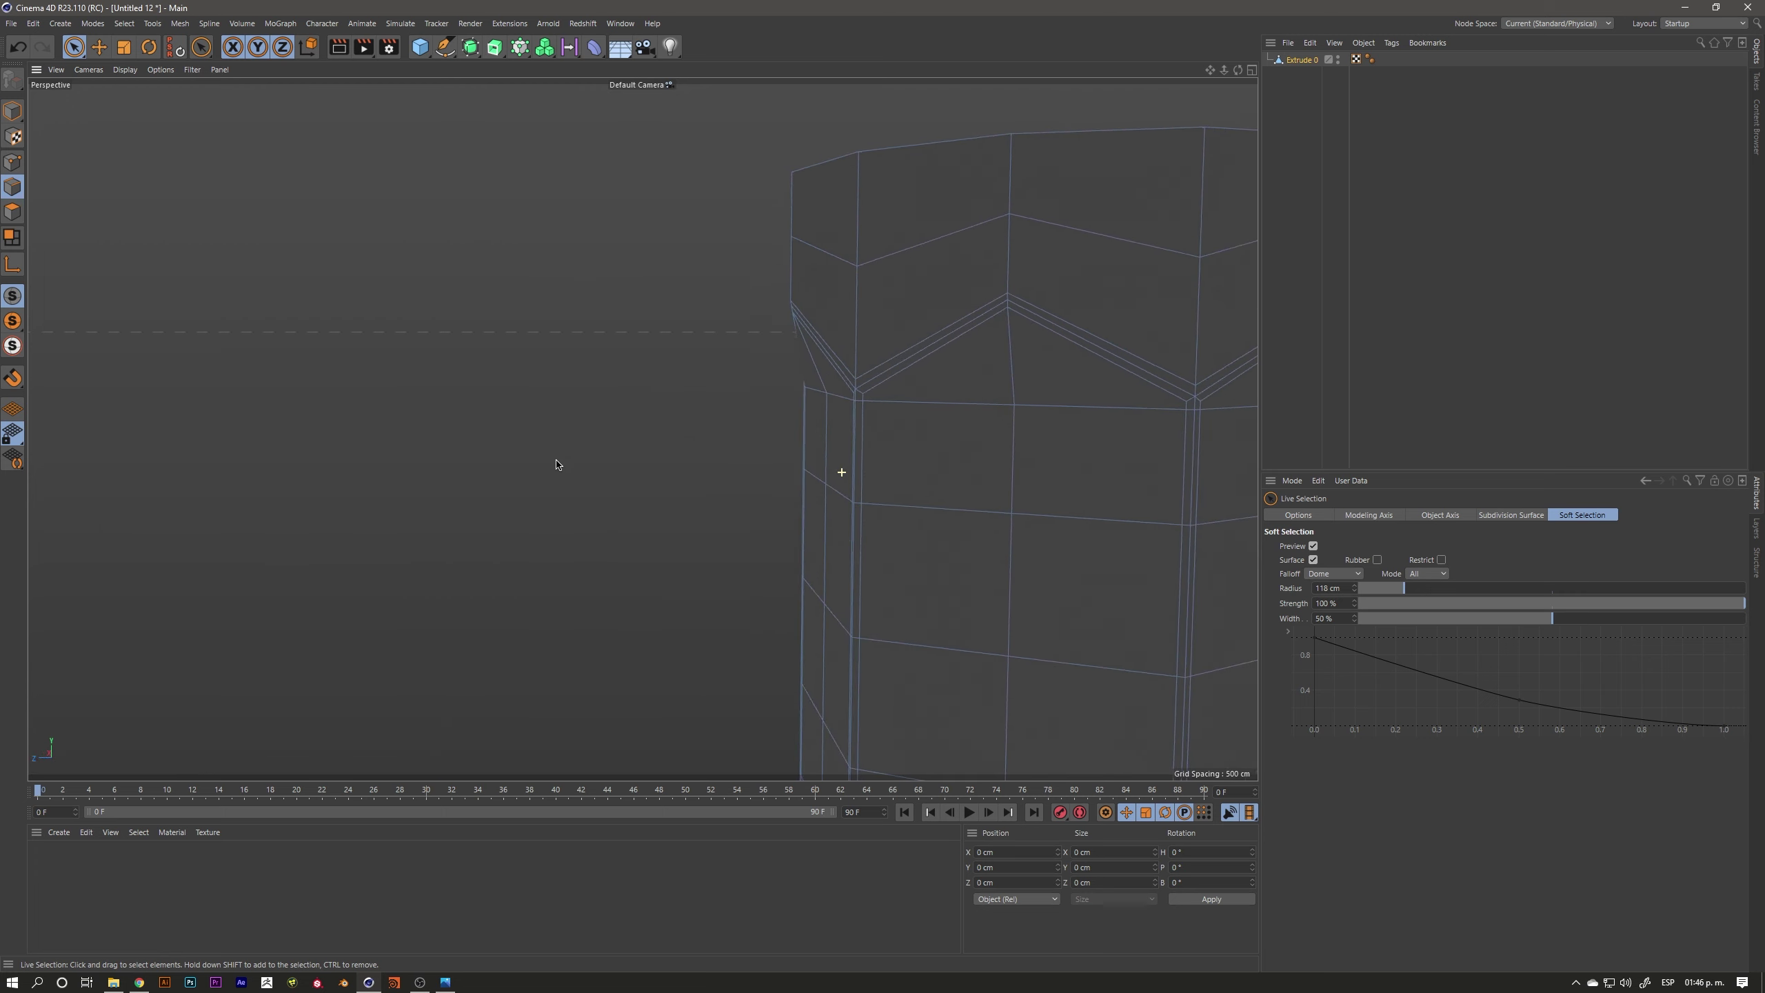
{"action": "key", "text": "l"}
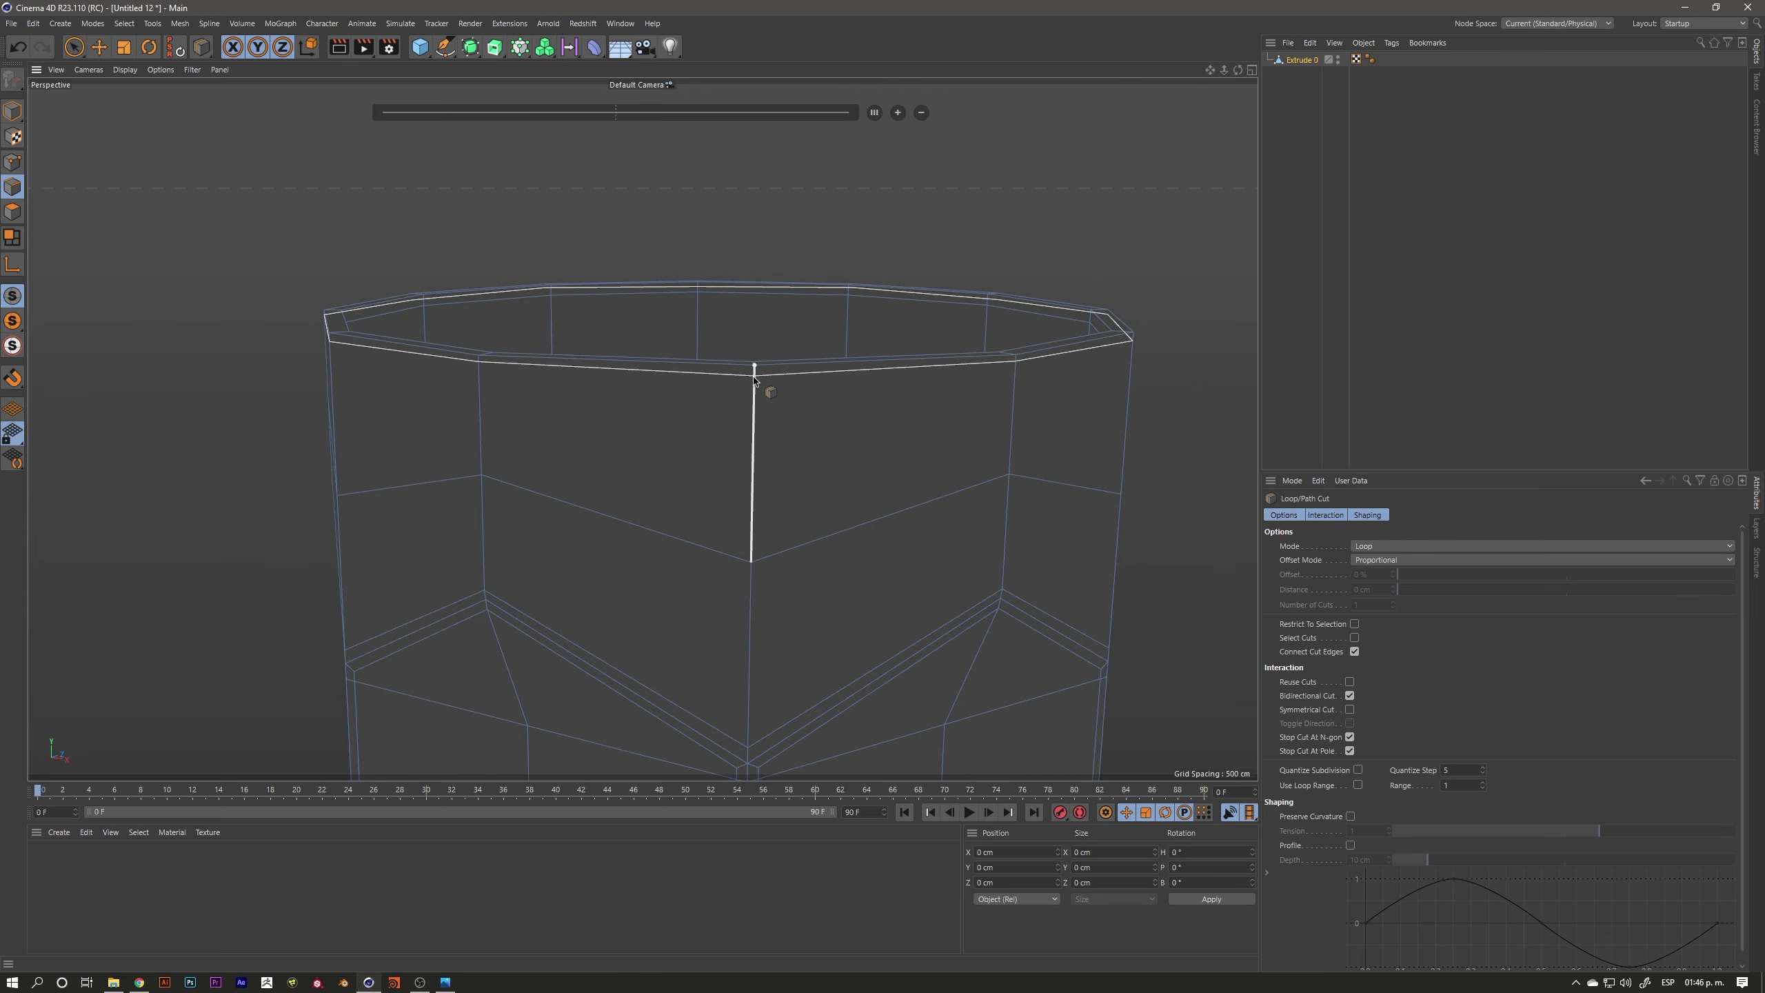
Add an edge loop near the glass rim at 50%
{"action": "left_click_drag", "start_coordinate": [753, 383], "coordinate": [623, 359], "text": "alt"}
{"action": "scroll", "coordinate": [697, 387], "scroll_direction": "up", "scroll_amount": 5}
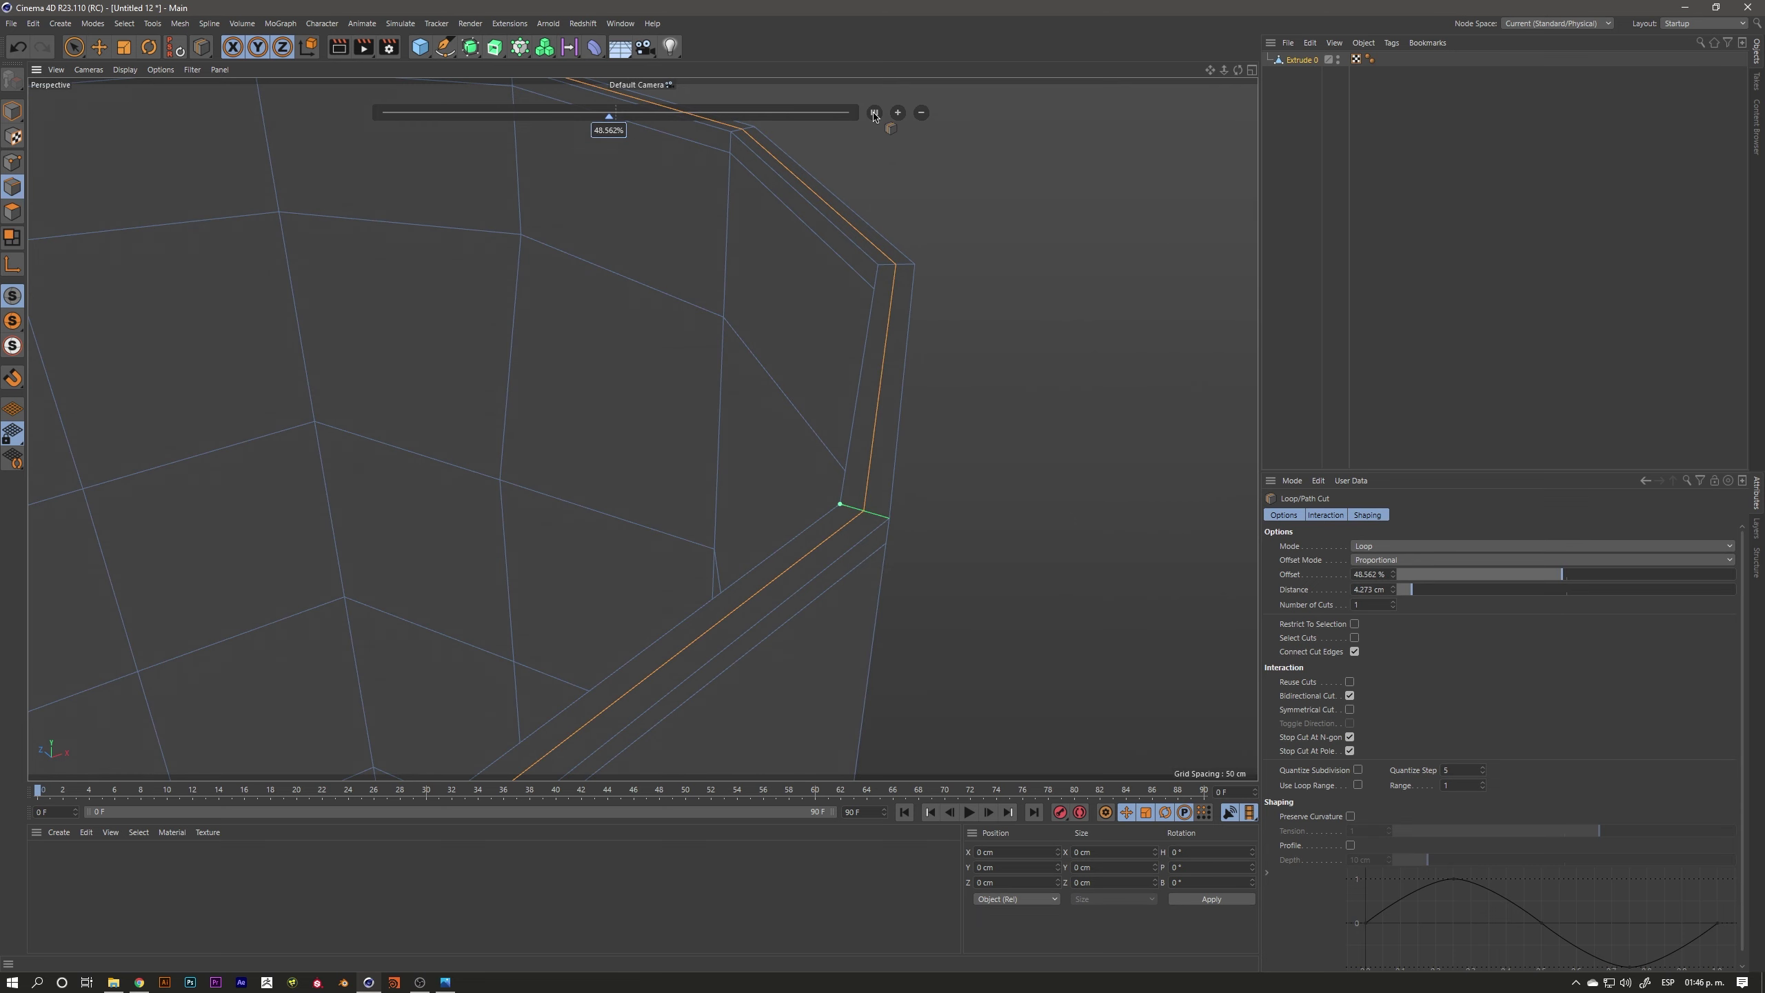
{"action": "mouse_move", "coordinate": [888, 186]}
{"action": "left_mouse_down", "text": "alt"}
{"action": "mouse_move", "coordinate": [786, 394]}
{"action": "mouse_move", "coordinate": [851, 362]}
{"action": "left_mouse_up", "text": "alt"}
{"action": "scroll", "coordinate": [591, 425], "scroll_direction": "down", "scroll_amount": 5}
{"action": "mouse_move", "coordinate": [591, 426]}
{"action": "left_mouse_down", "text": "alt"}
{"action": "mouse_move", "coordinate": [446, 375]}
{"action": "mouse_move", "coordinate": [590, 426]}
{"action": "mouse_move", "coordinate": [697, 433]}
{"action": "left_mouse_up", "text": "alt"}
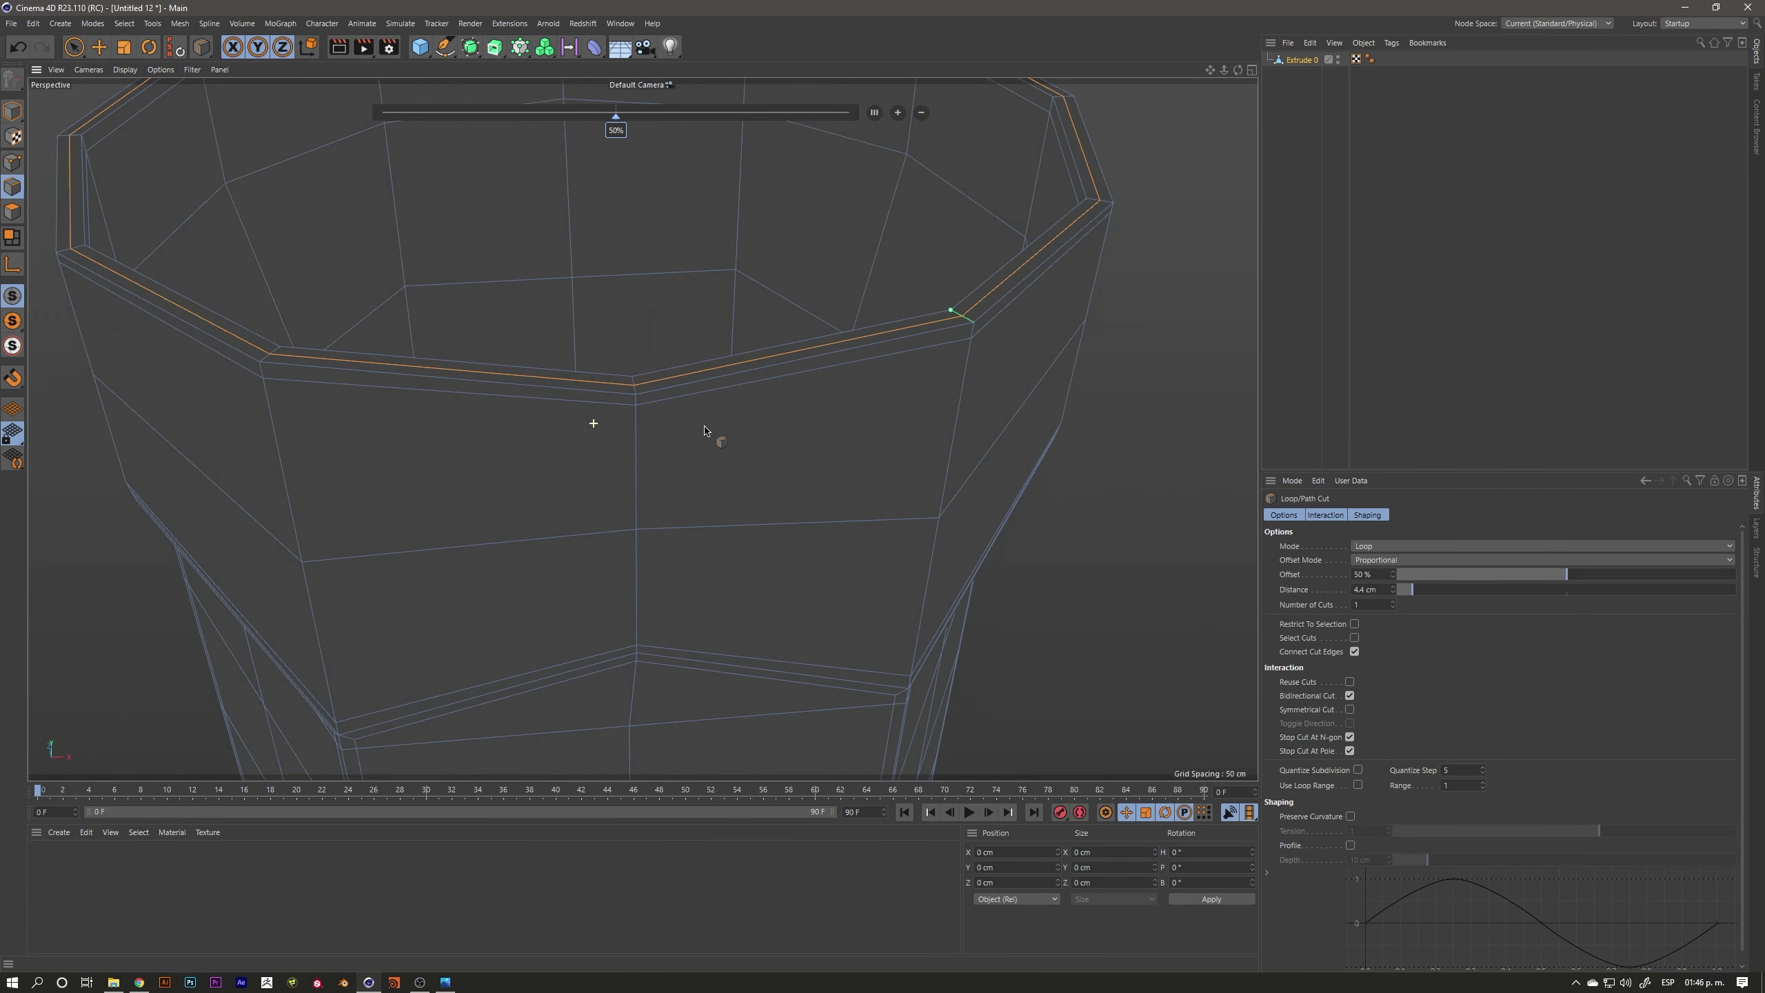
{"action": "scroll", "coordinate": [748, 408], "scroll_direction": "up", "scroll_amount": 5}
Loop-select the top rim edges and raise them about 4.5 cm
{"action": "left_click", "coordinate": [98, 47]}
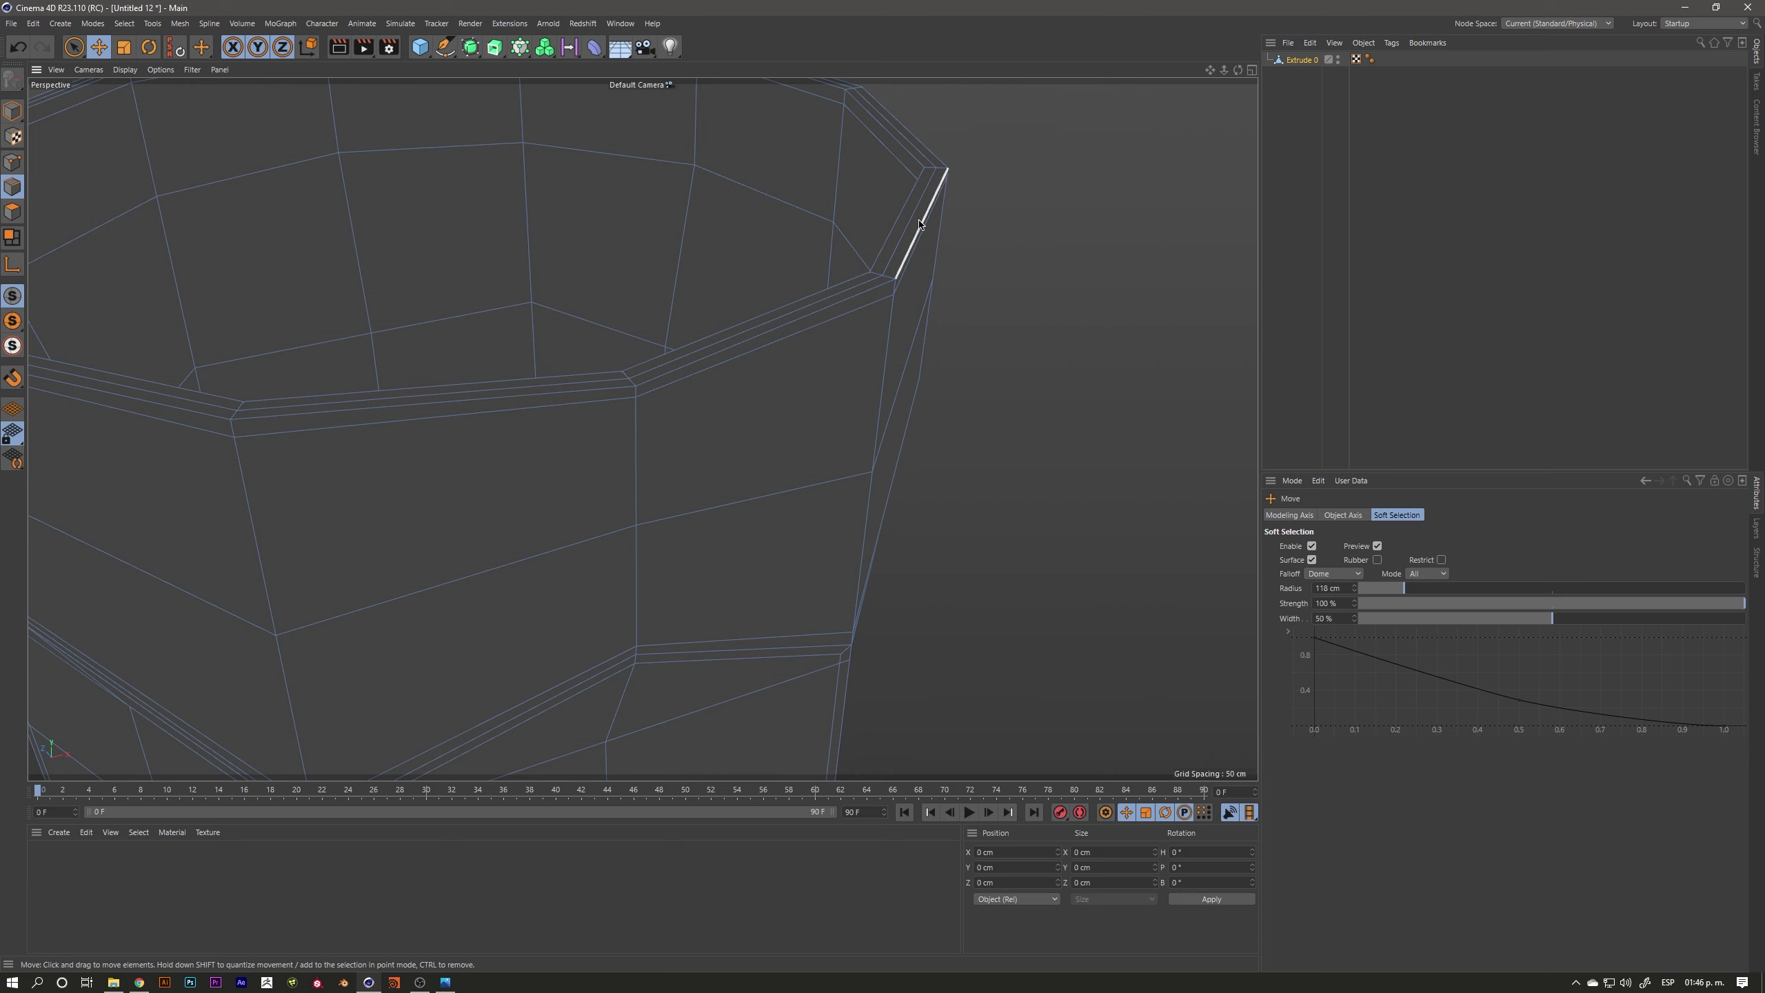
{"action": "key", "text": "u"}
{"action": "key", "text": "l"}
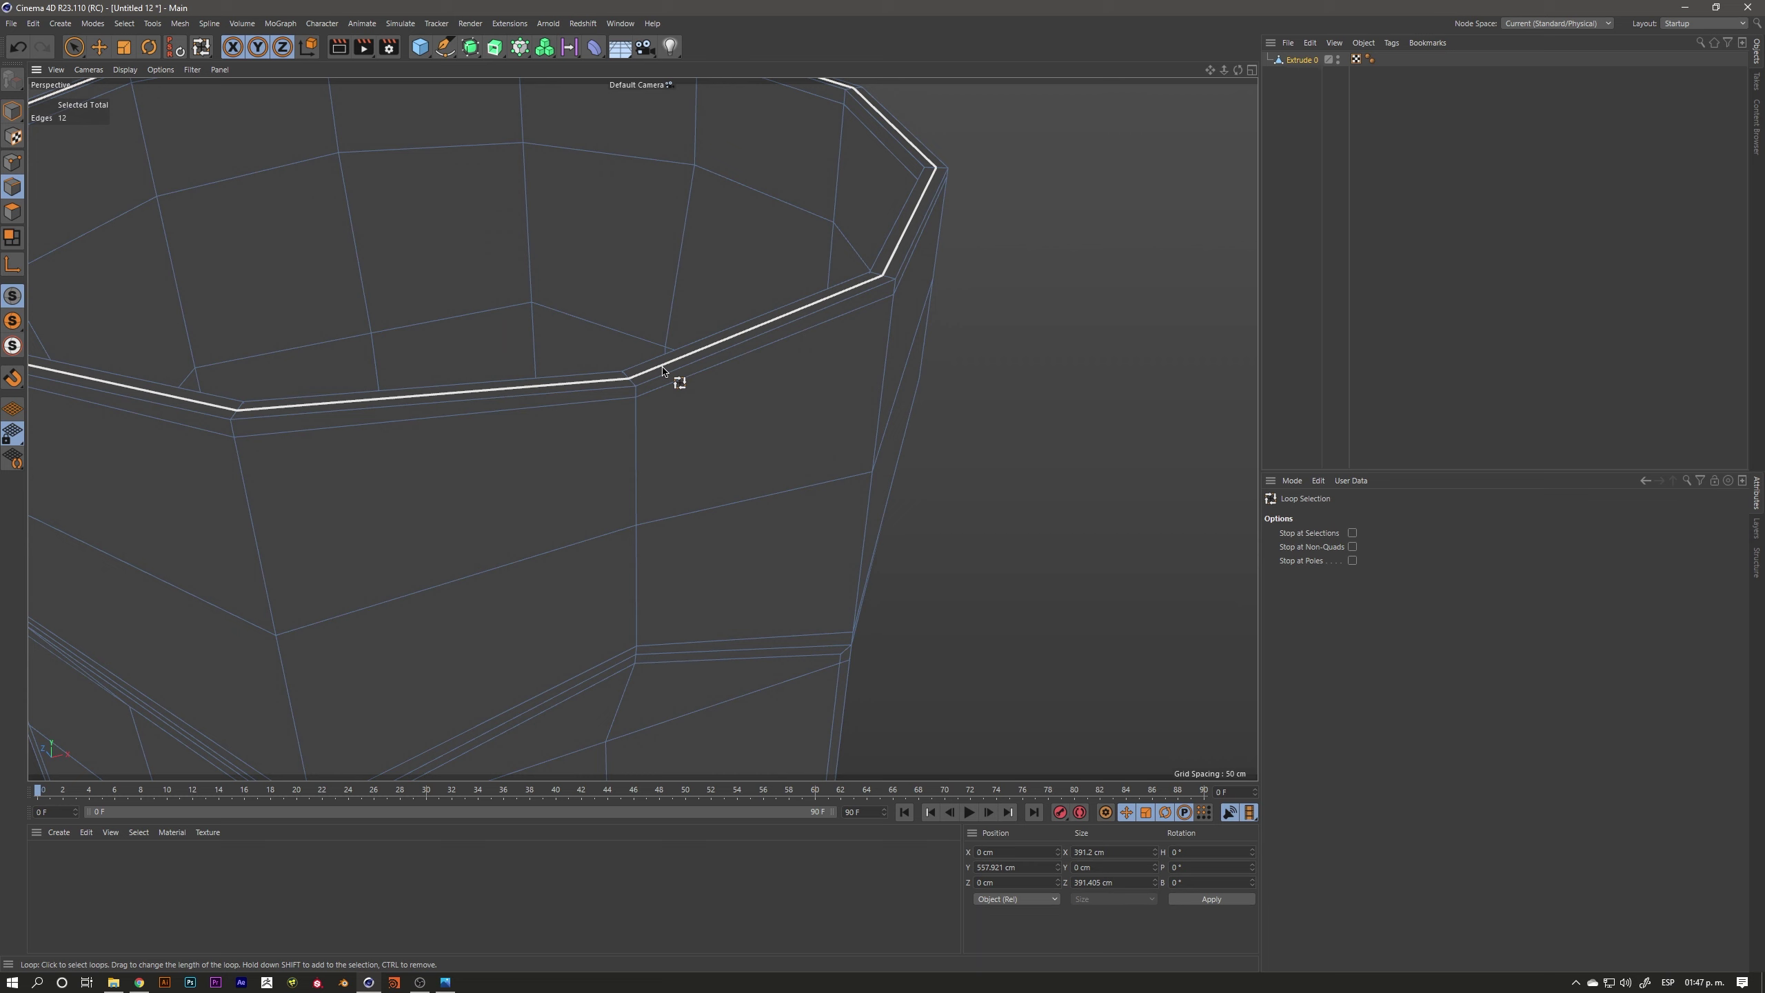
{"action": "left_click", "coordinate": [108, 53]}
{"action": "mouse_move", "coordinate": [411, 272]}
{"action": "left_mouse_down", "text": "alt"}
{"action": "mouse_move", "coordinate": [465, 355]}
{"action": "mouse_move", "coordinate": [642, 425]}
{"action": "mouse_move", "coordinate": [505, 433]}
{"action": "left_mouse_up", "text": "alt"}
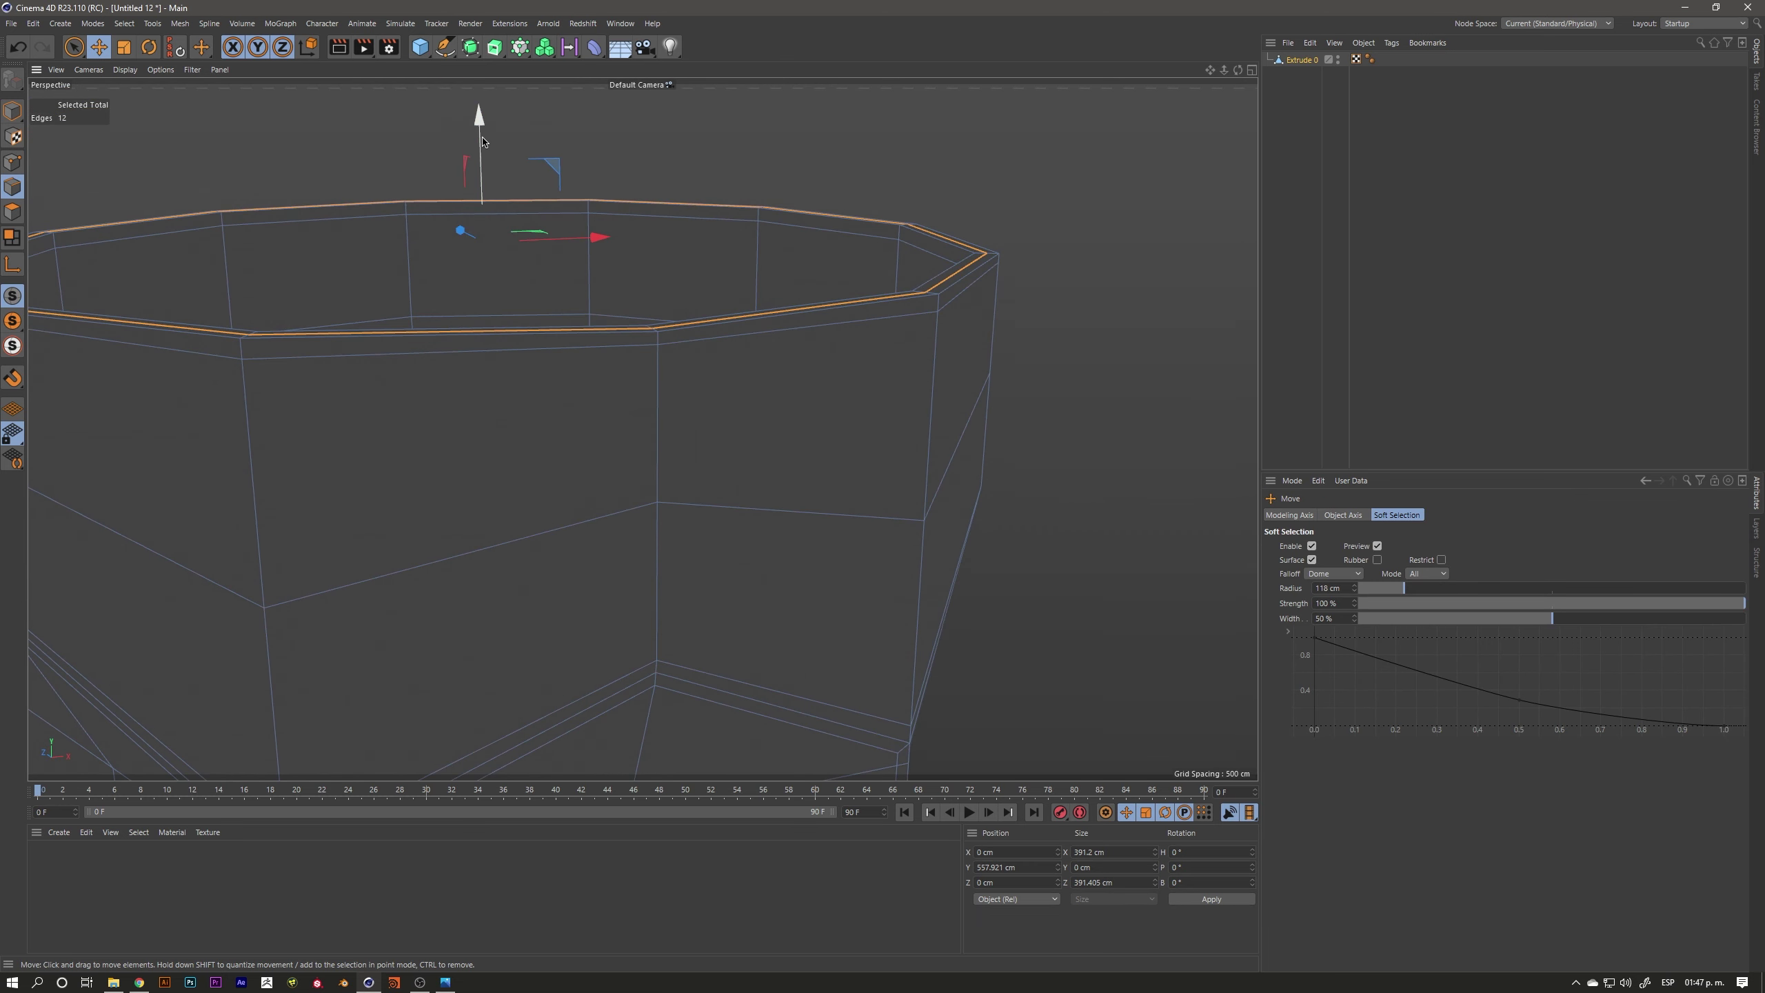
{"action": "left_click_drag", "start_coordinate": [479, 142], "coordinate": [483, 131]}
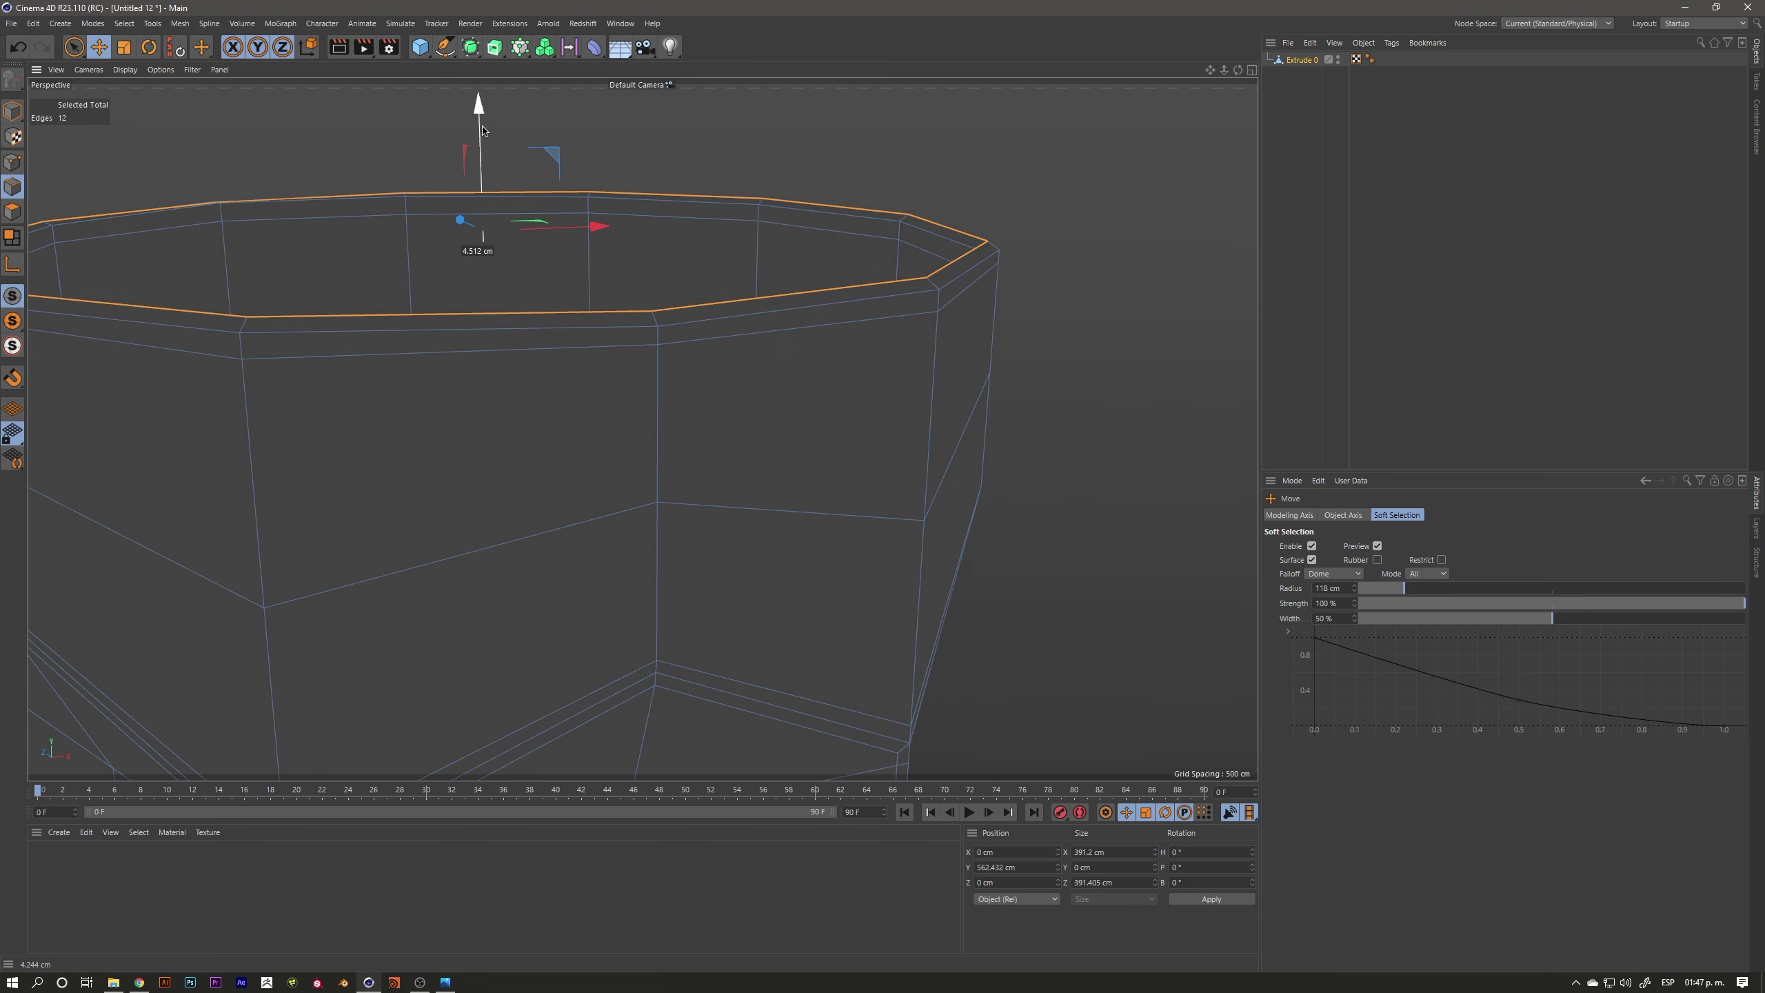
In Polygon mode, loop-select the 24-polygon ring around the rim
{"action": "right_click_drag", "start_coordinate": [591, 351], "coordinate": [815, 392], "text": "alt"}
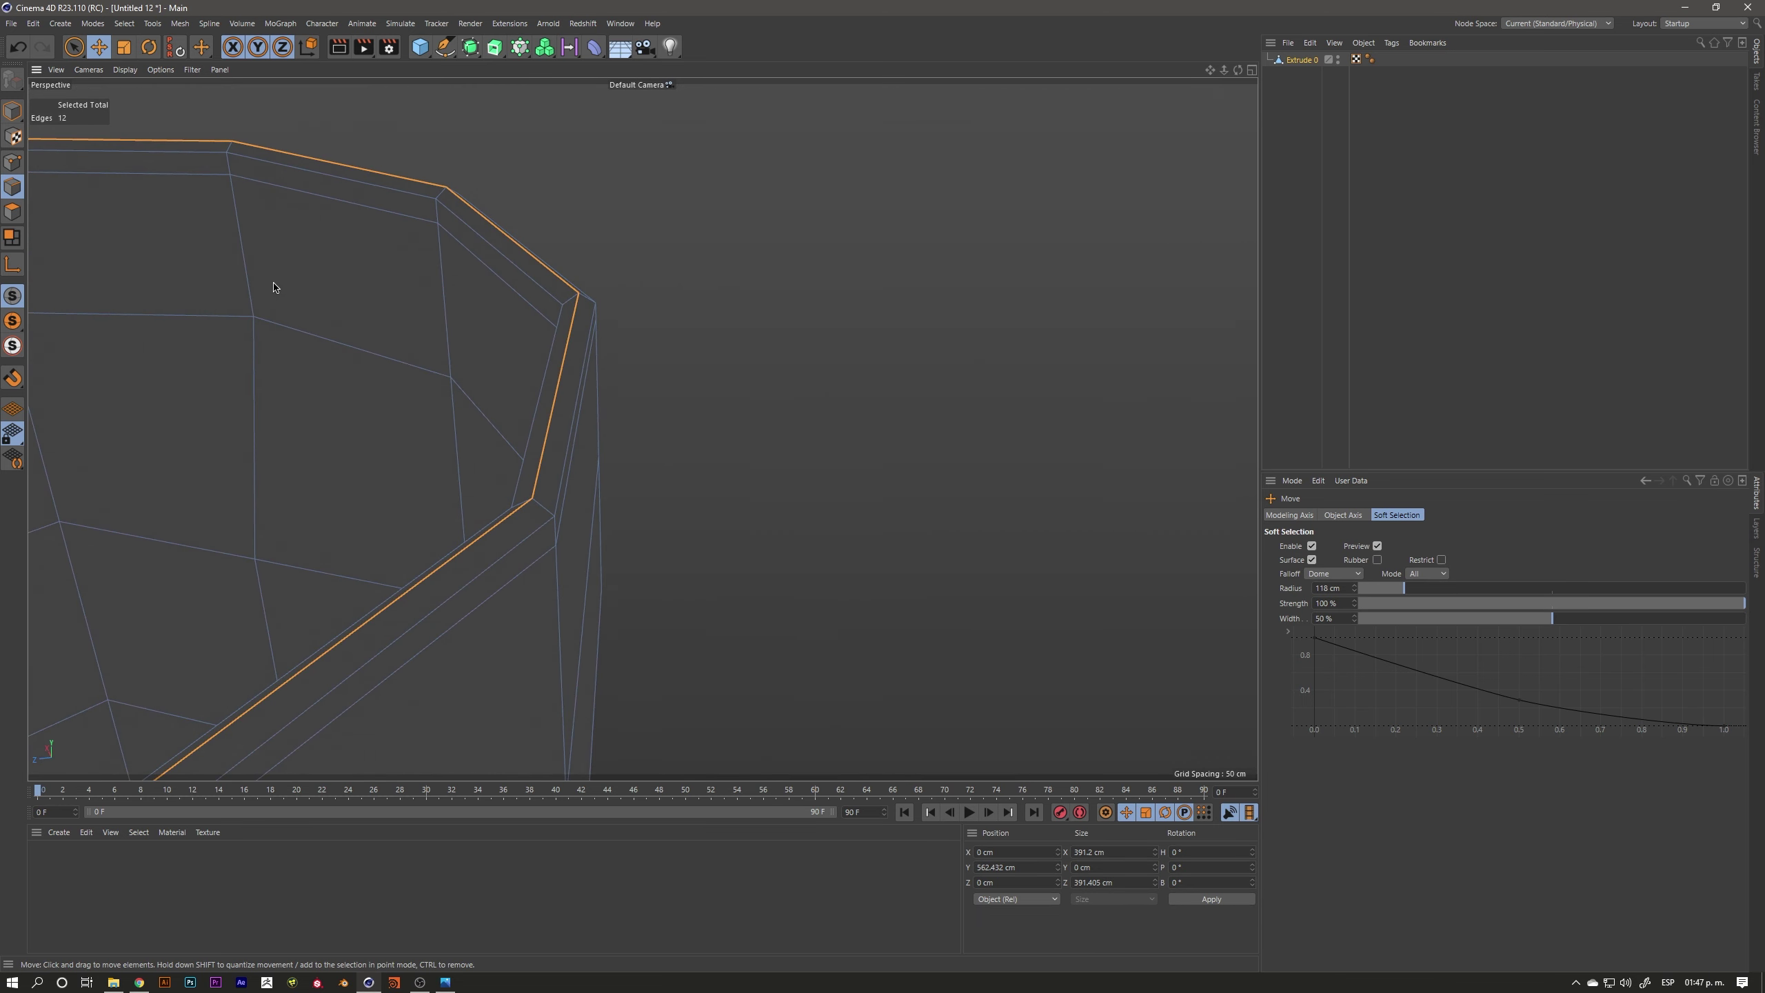
{"action": "left_click", "coordinate": [12, 217]}
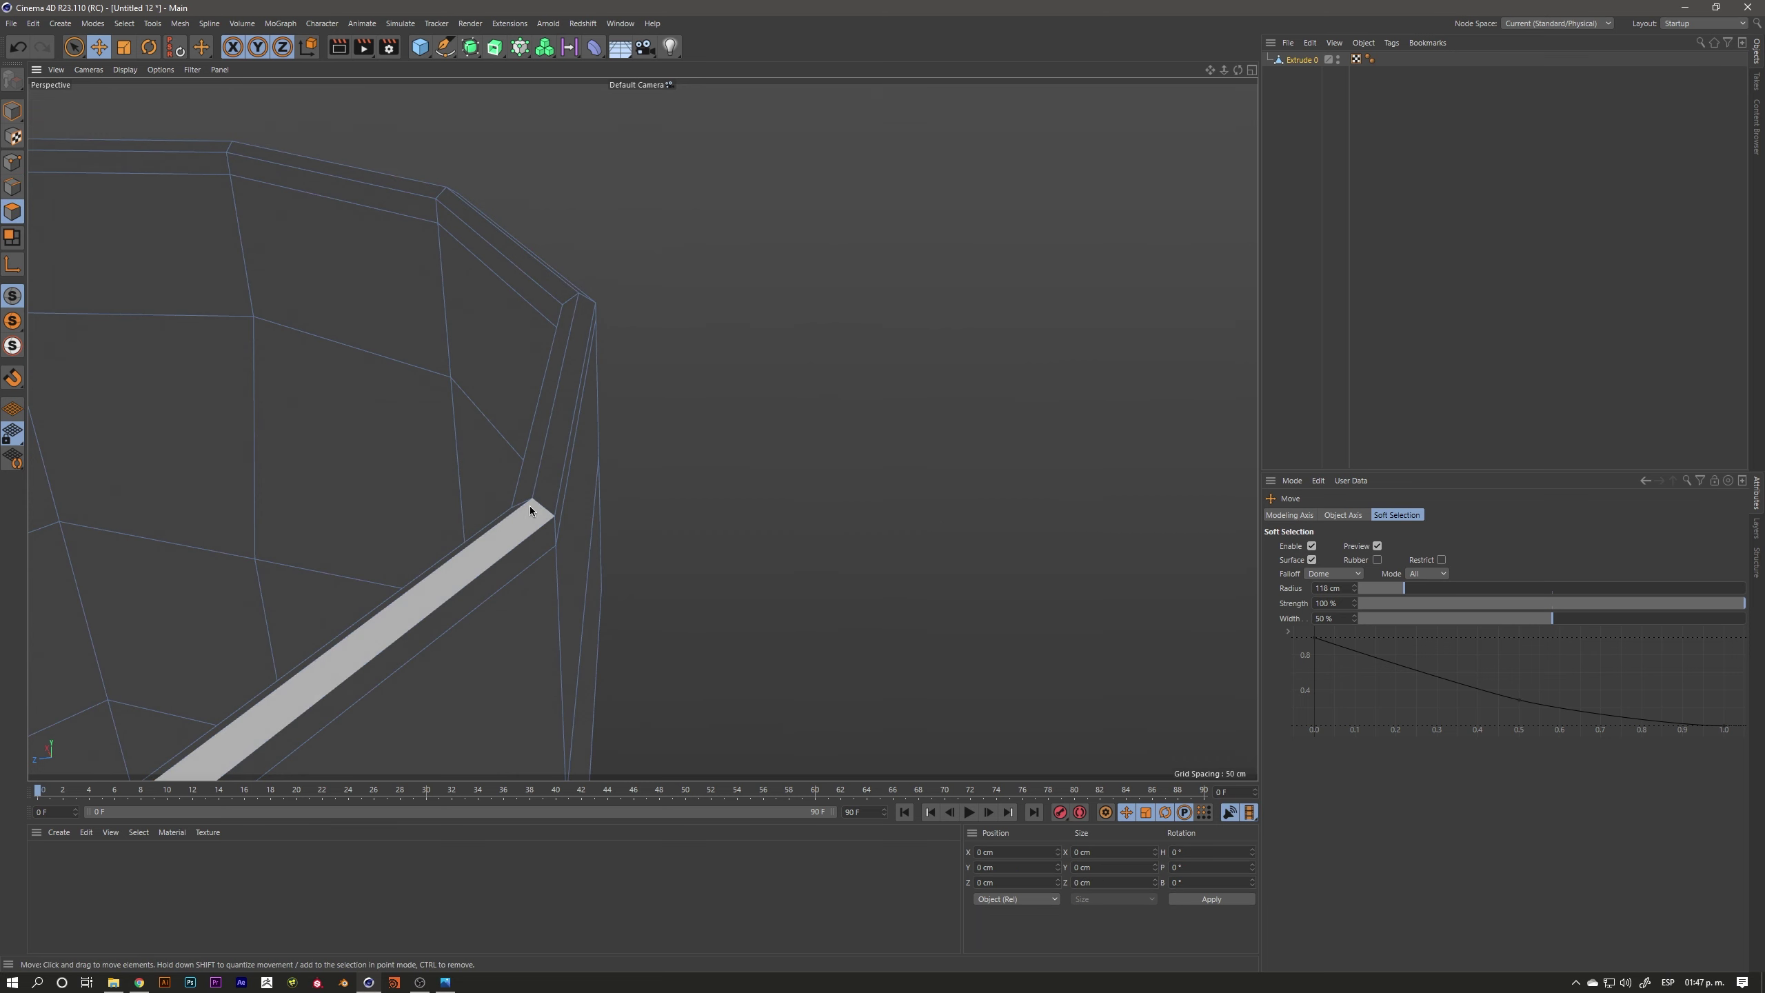
{"action": "key", "text": "u"}
{"action": "key", "text": "l"}
{"action": "left_click", "coordinate": [548, 515]}
{"action": "mouse_move", "coordinate": [548, 514]}
{"action": "left_mouse_down", "text": "alt"}
{"action": "mouse_move", "coordinate": [521, 507]}
{"action": "mouse_move", "coordinate": [602, 520]}
{"action": "mouse_move", "coordinate": [287, 481]}
{"action": "mouse_move", "coordinate": [539, 512]}
{"action": "mouse_move", "coordinate": [715, 494]}
{"action": "left_mouse_up", "text": "alt"}
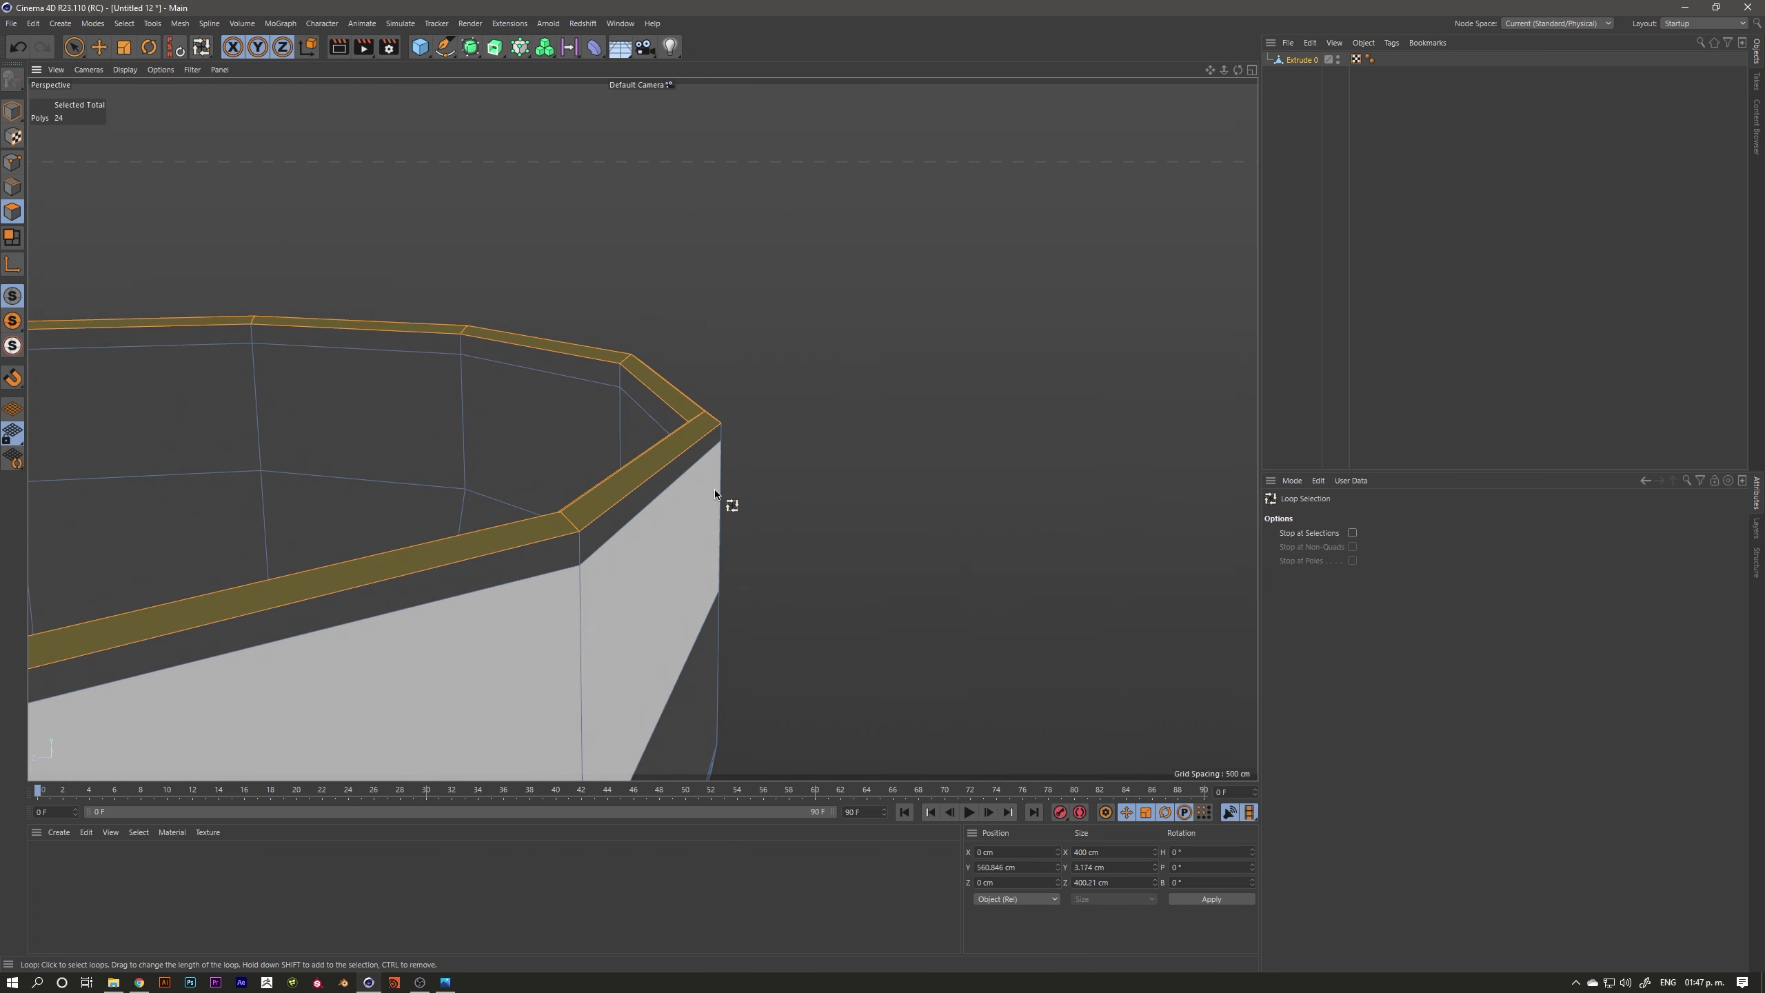
Smooth Shift the 24 rim polygons outward by 2.23 cm
{"action": "right_click", "coordinate": [762, 419]}
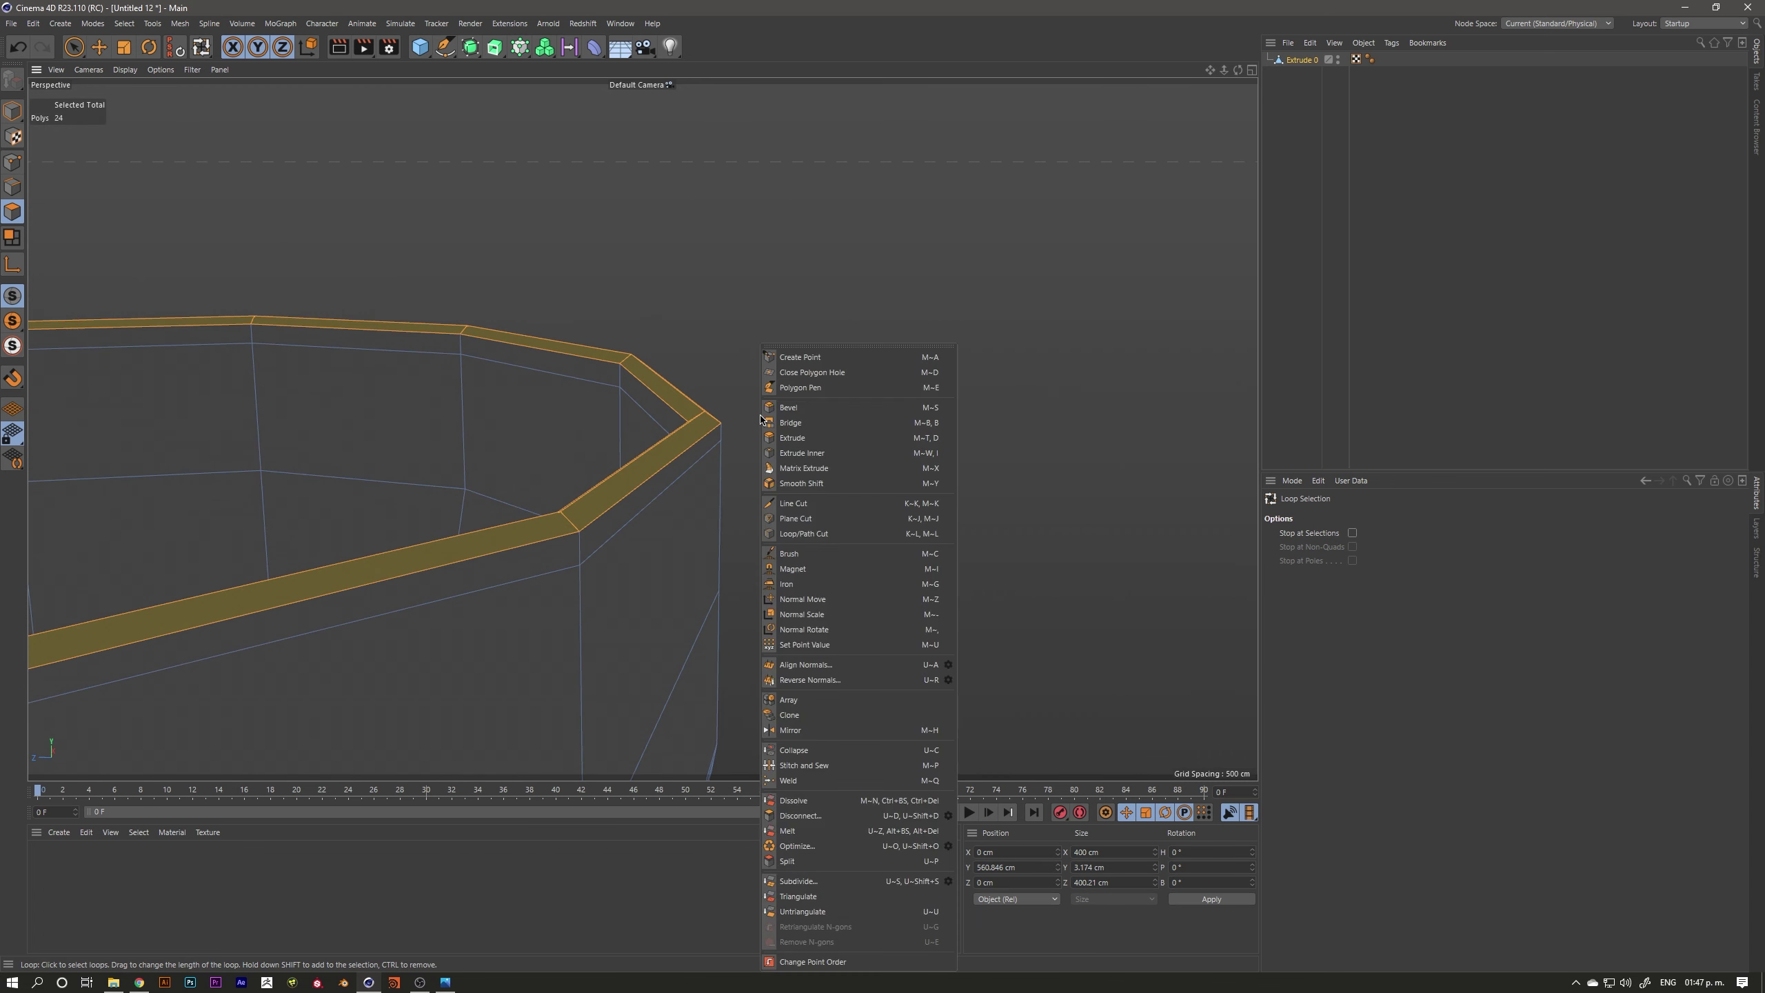
{"action": "left_click", "coordinate": [790, 483]}
{"action": "mouse_move", "coordinate": [800, 496]}
{"action": "left_mouse_down", "text": "alt"}
{"action": "mouse_move", "coordinate": [658, 508]}
{"action": "mouse_move", "coordinate": [705, 484]}
{"action": "mouse_move", "coordinate": [621, 510]}
{"action": "mouse_move", "coordinate": [780, 489]}
{"action": "mouse_move", "coordinate": [876, 446]}
{"action": "mouse_move", "coordinate": [860, 452]}
{"action": "left_mouse_up", "text": "alt"}
{"action": "mouse_move", "coordinate": [622, 536]}
{"action": "left_mouse_down", "text": "alt"}
{"action": "mouse_move", "coordinate": [470, 539]}
{"action": "mouse_move", "coordinate": [430, 647]}
{"action": "mouse_move", "coordinate": [620, 558]}
{"action": "mouse_move", "coordinate": [630, 508]}
{"action": "mouse_move", "coordinate": [358, 523]}
{"action": "mouse_move", "coordinate": [432, 540]}
{"action": "left_mouse_up", "text": "alt"}
{"action": "scroll", "coordinate": [432, 539], "scroll_direction": "down", "scroll_amount": 5}
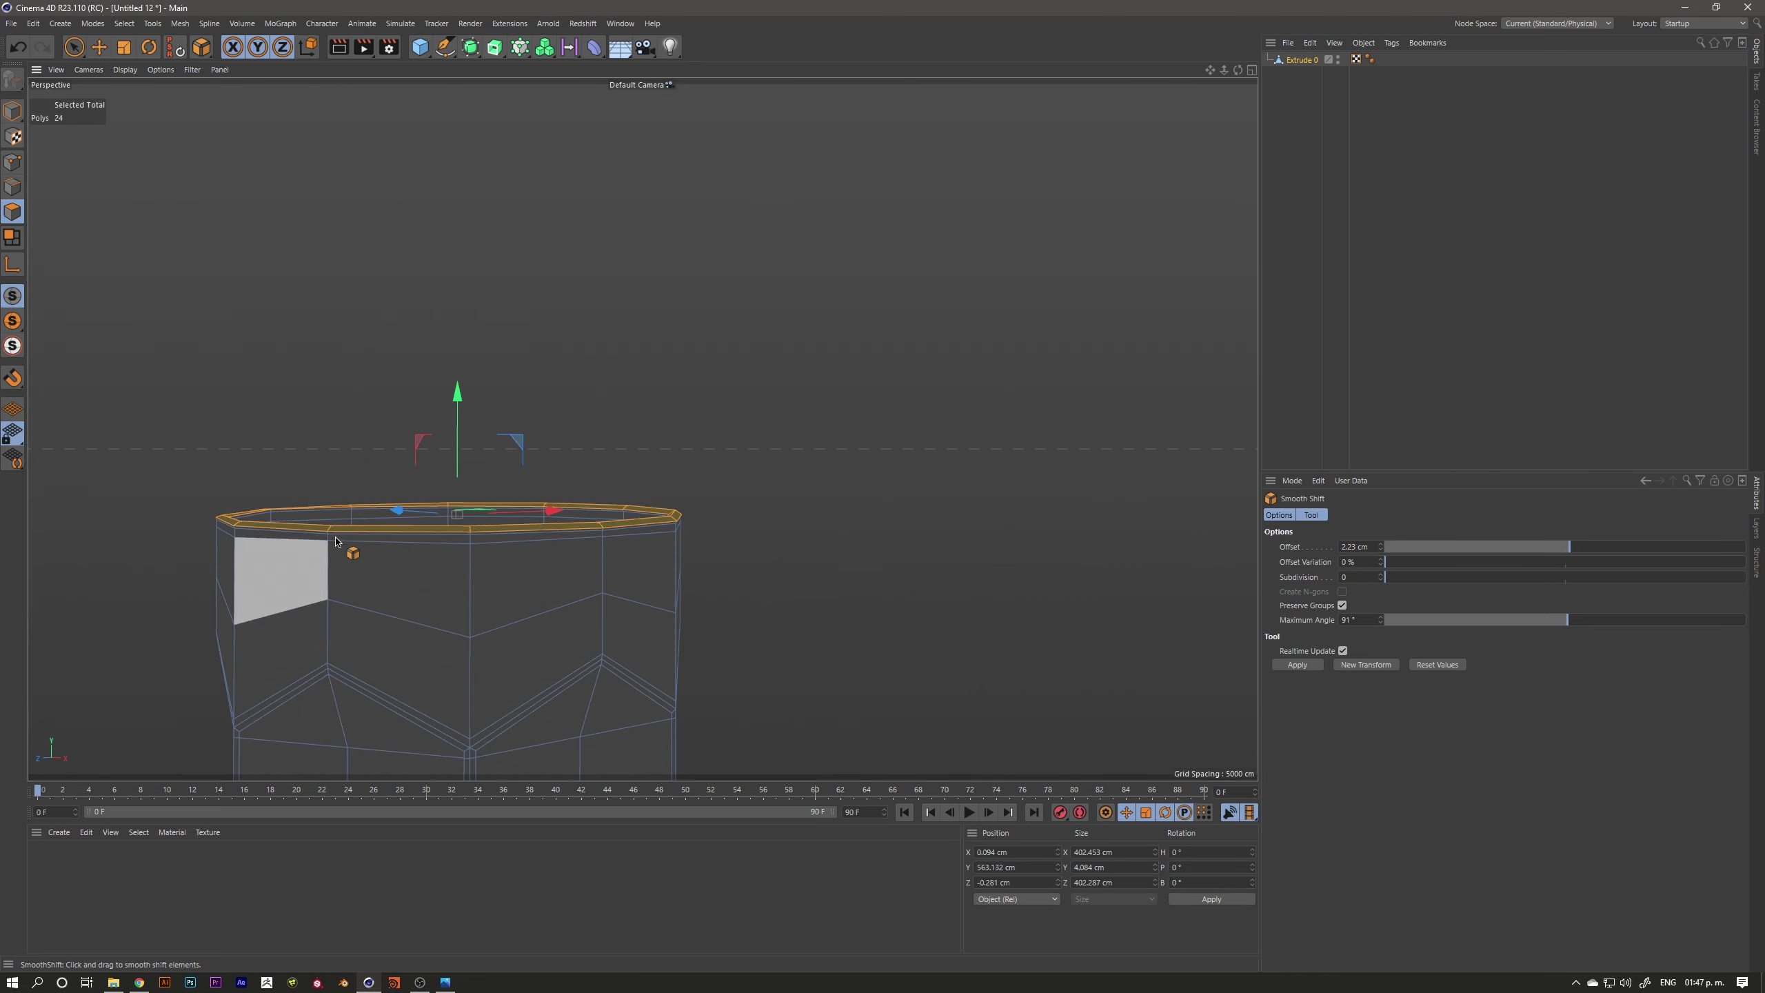
Return to Model mode with the Live Selection tool
{"action": "left_click", "coordinate": [10, 113]}
{"action": "mouse_move", "coordinate": [649, 661]}
{"action": "left_mouse_down", "text": "alt"}
{"action": "mouse_move", "coordinate": [487, 630]}
{"action": "mouse_move", "coordinate": [388, 325]}
{"action": "left_mouse_up", "text": "alt"}
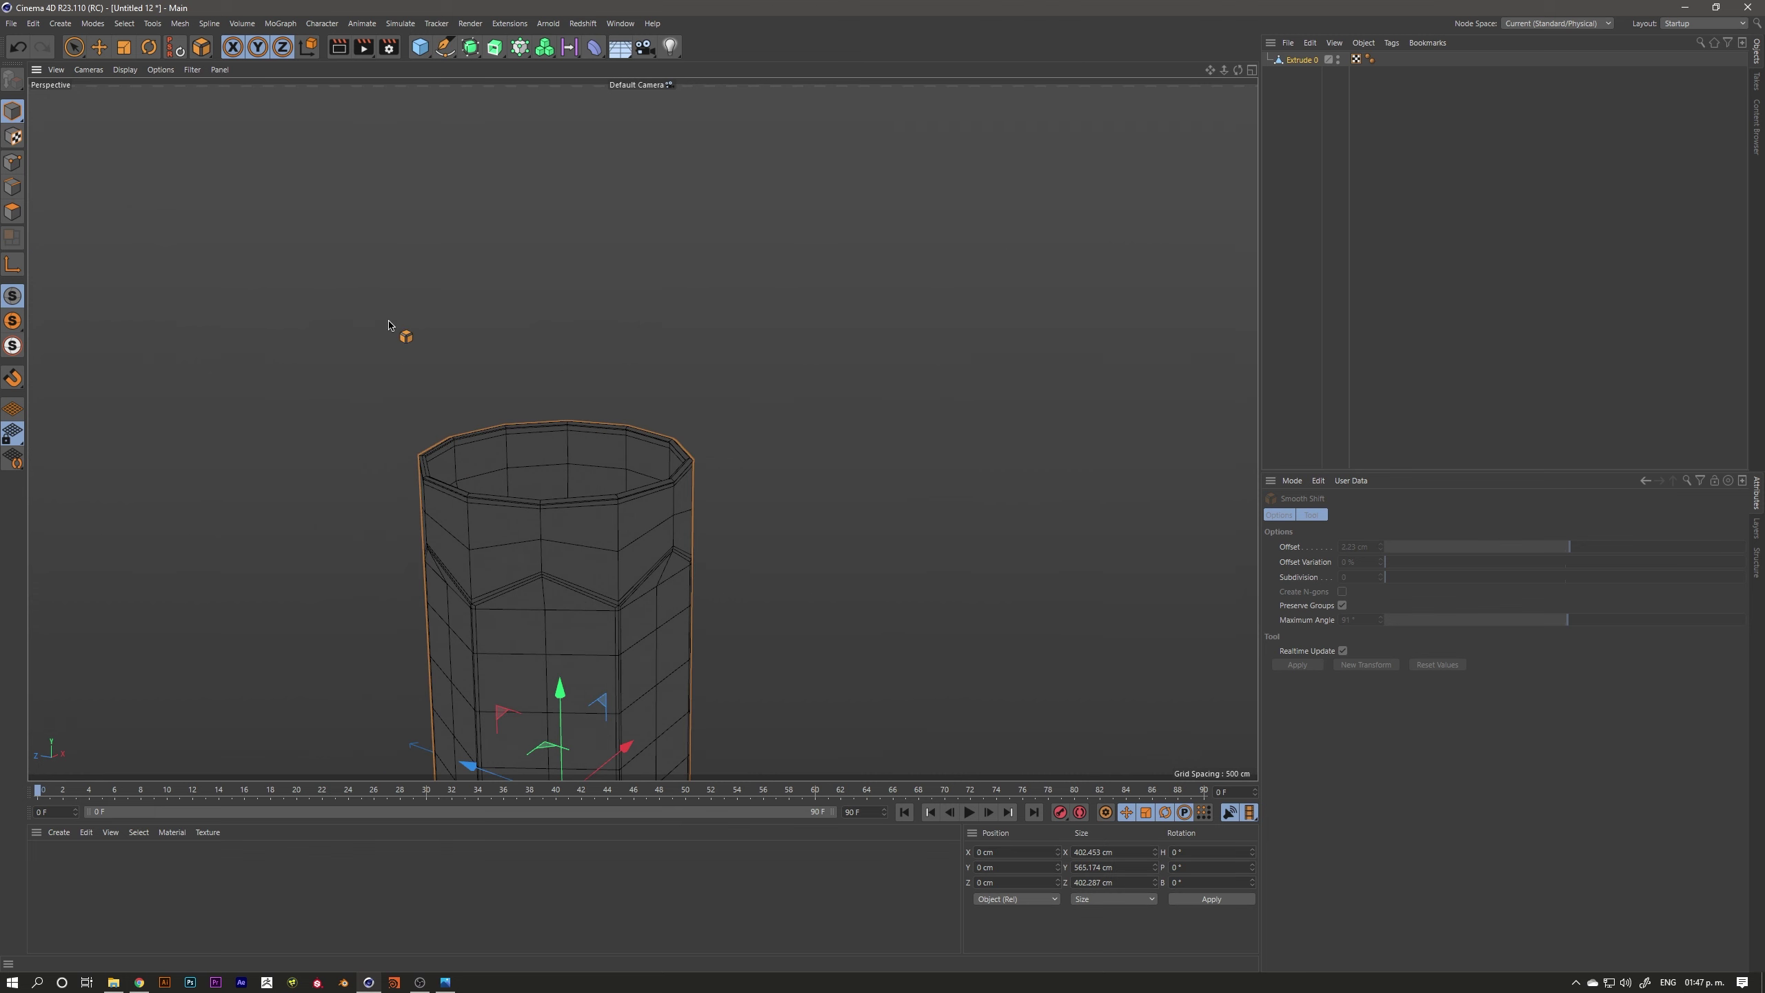
{"action": "left_click", "coordinate": [73, 47]}
{"action": "mouse_move", "coordinate": [637, 616]}
{"action": "left_mouse_down", "text": "alt"}
{"action": "mouse_move", "coordinate": [553, 637]}
{"action": "mouse_move", "coordinate": [688, 463]}
{"action": "mouse_move", "coordinate": [687, 487]}
{"action": "left_mouse_up", "text": "alt"}
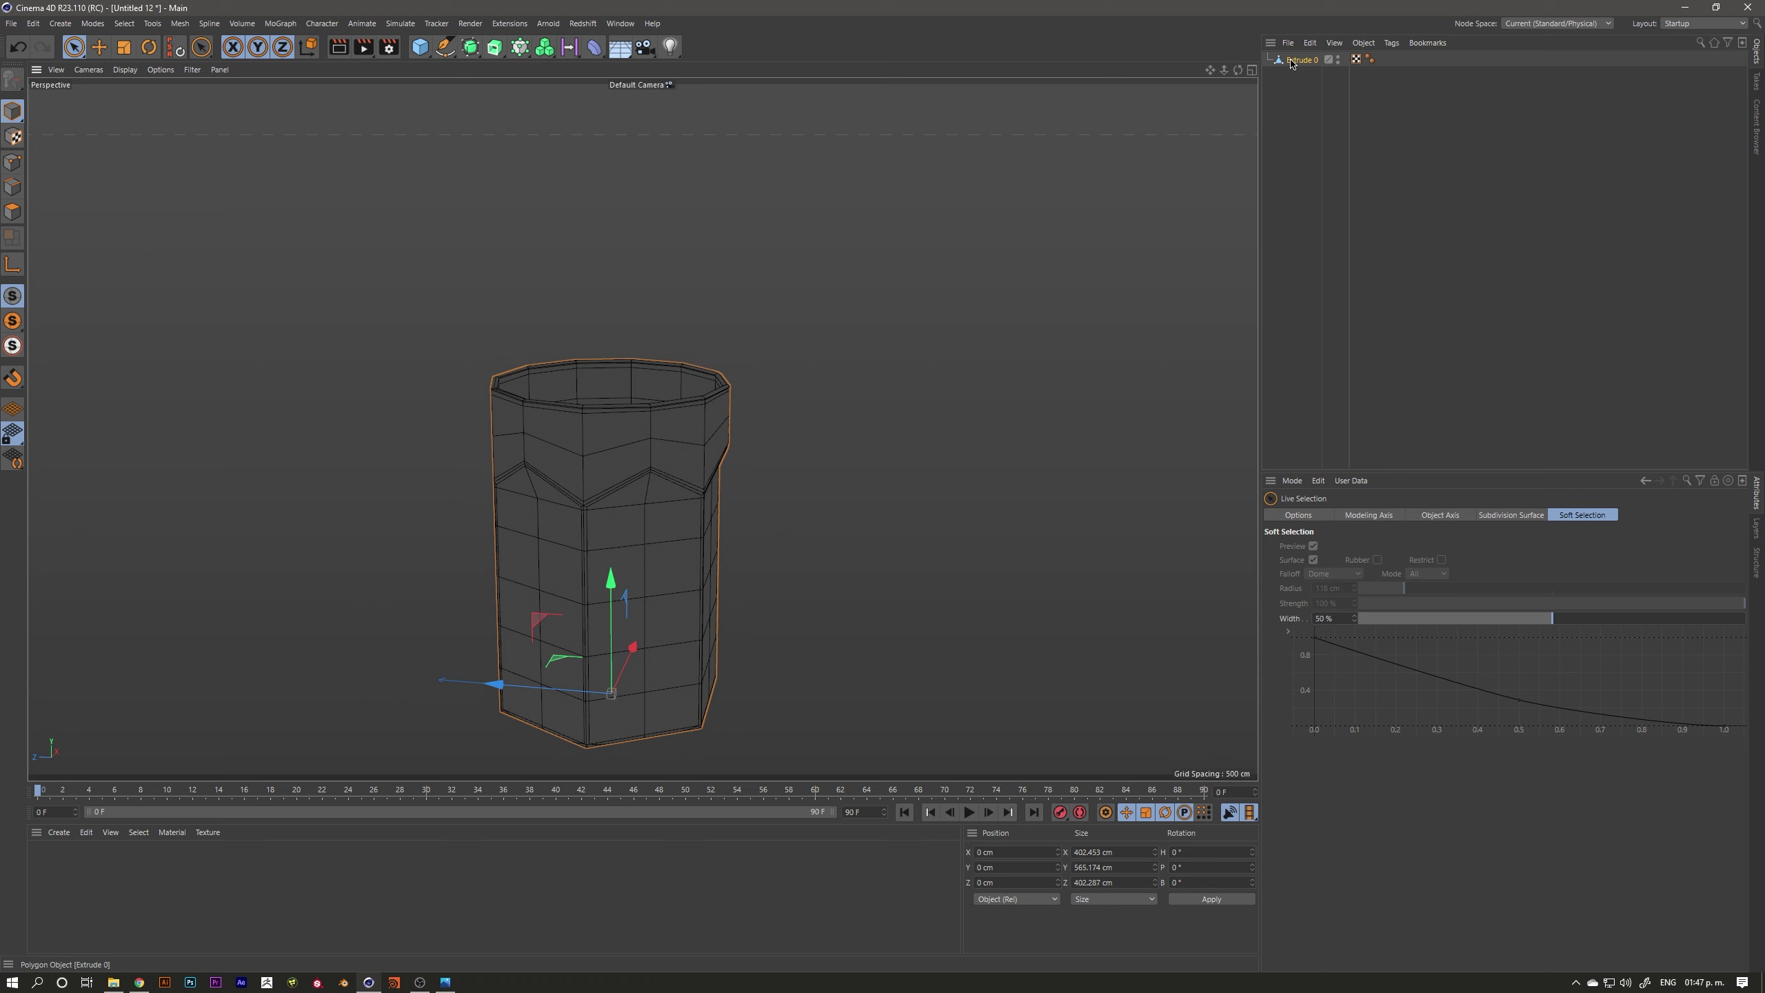
Wrap Extrude 0 in a Subdivision Surface and inspect the smoothed glass
{"action": "left_click", "coordinate": [465, 53]}
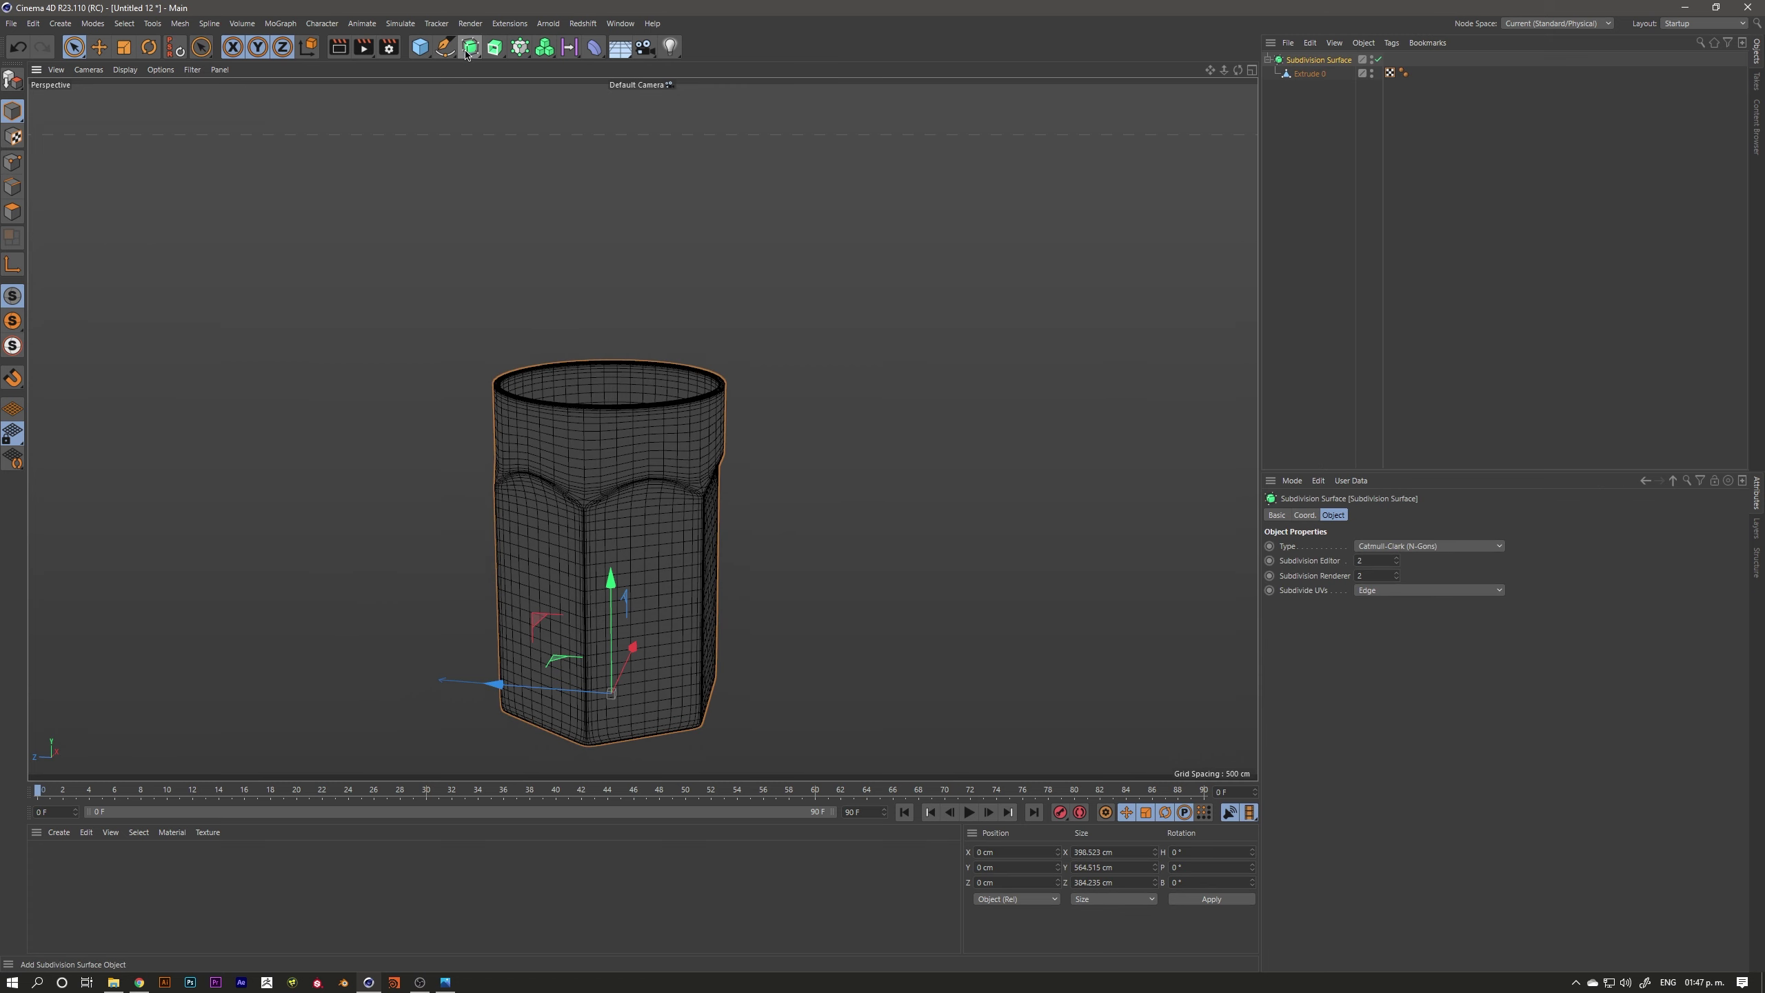
{"action": "left_click", "coordinate": [884, 364]}
{"action": "mouse_move", "coordinate": [697, 473]}
{"action": "left_mouse_down", "text": "alt"}
{"action": "mouse_move", "coordinate": [700, 267]}
{"action": "mouse_move", "coordinate": [639, 525]}
{"action": "mouse_move", "coordinate": [657, 550]}
{"action": "mouse_move", "coordinate": [621, 509]}
{"action": "mouse_move", "coordinate": [666, 401]}
{"action": "mouse_move", "coordinate": [603, 603]}
{"action": "mouse_move", "coordinate": [637, 464]}
{"action": "mouse_move", "coordinate": [745, 334]}
{"action": "mouse_move", "coordinate": [685, 485]}
{"action": "mouse_move", "coordinate": [618, 516]}
{"action": "mouse_move", "coordinate": [670, 426]}
{"action": "mouse_move", "coordinate": [619, 554]}
{"action": "left_mouse_up", "text": "alt"}
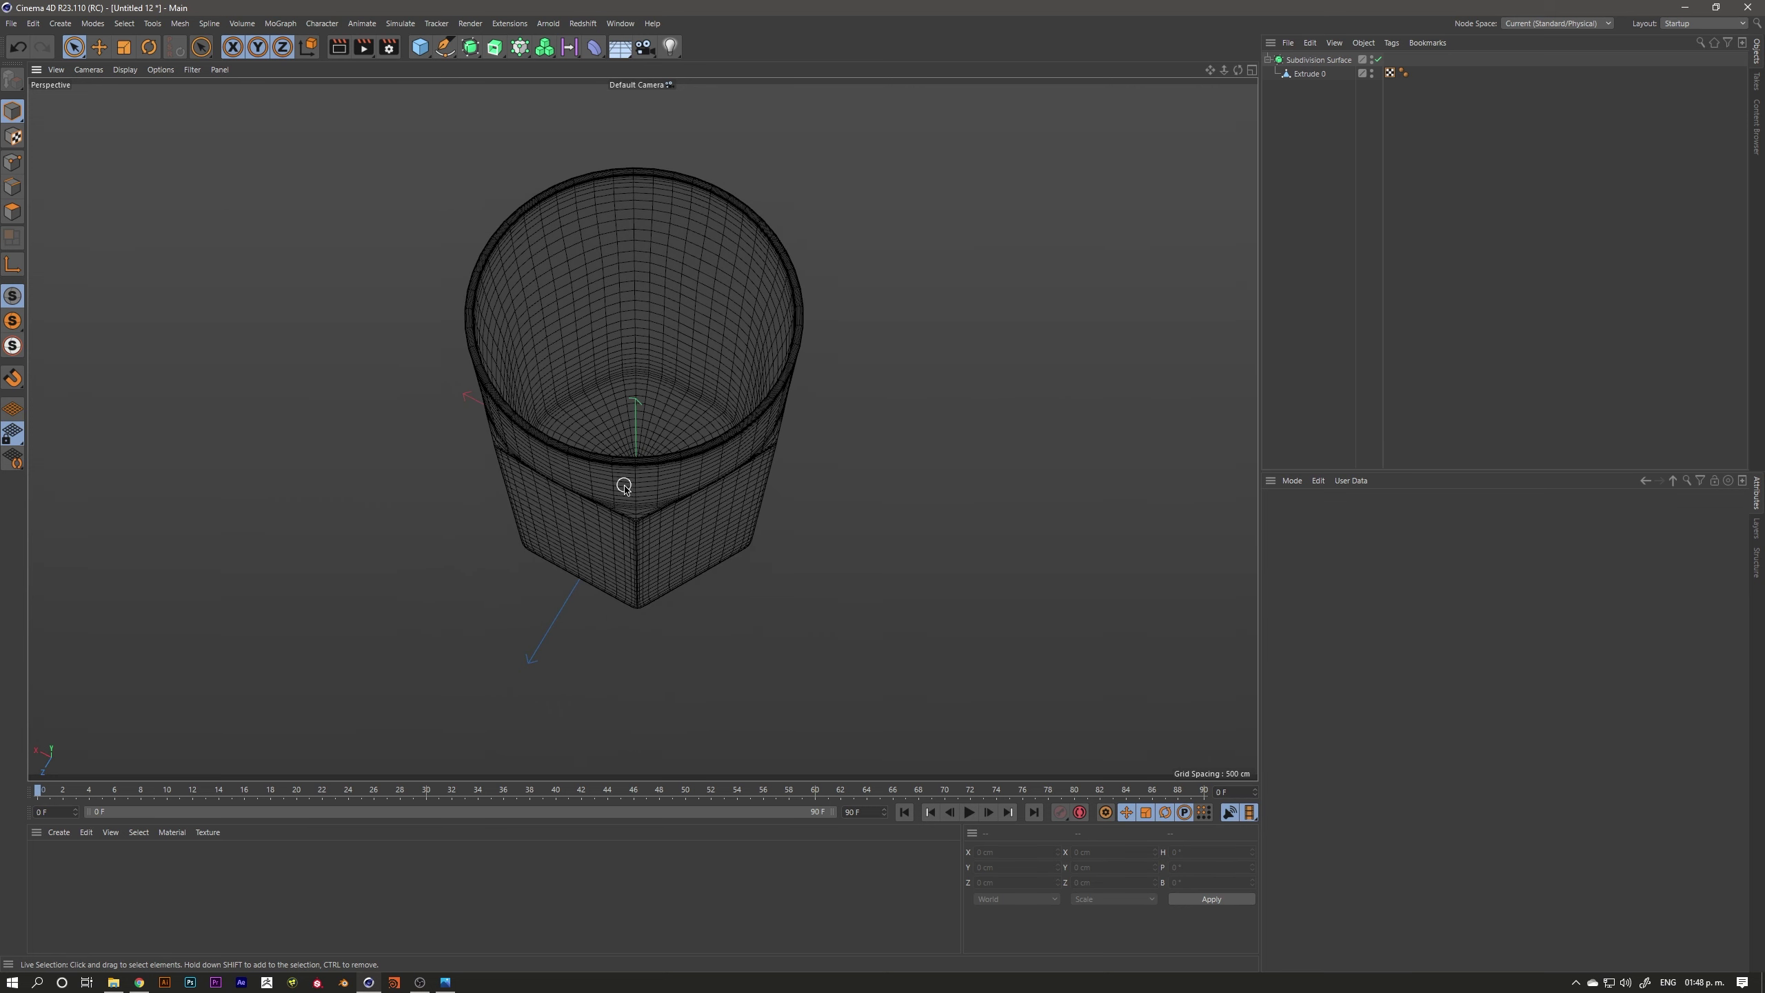
{"action": "mouse_move", "coordinate": [623, 487]}
{"action": "left_mouse_down", "text": "alt"}
{"action": "mouse_move", "coordinate": [678, 426]}
{"action": "mouse_move", "coordinate": [618, 466]}
{"action": "mouse_move", "coordinate": [626, 417]}
{"action": "left_mouse_up", "text": "alt"}
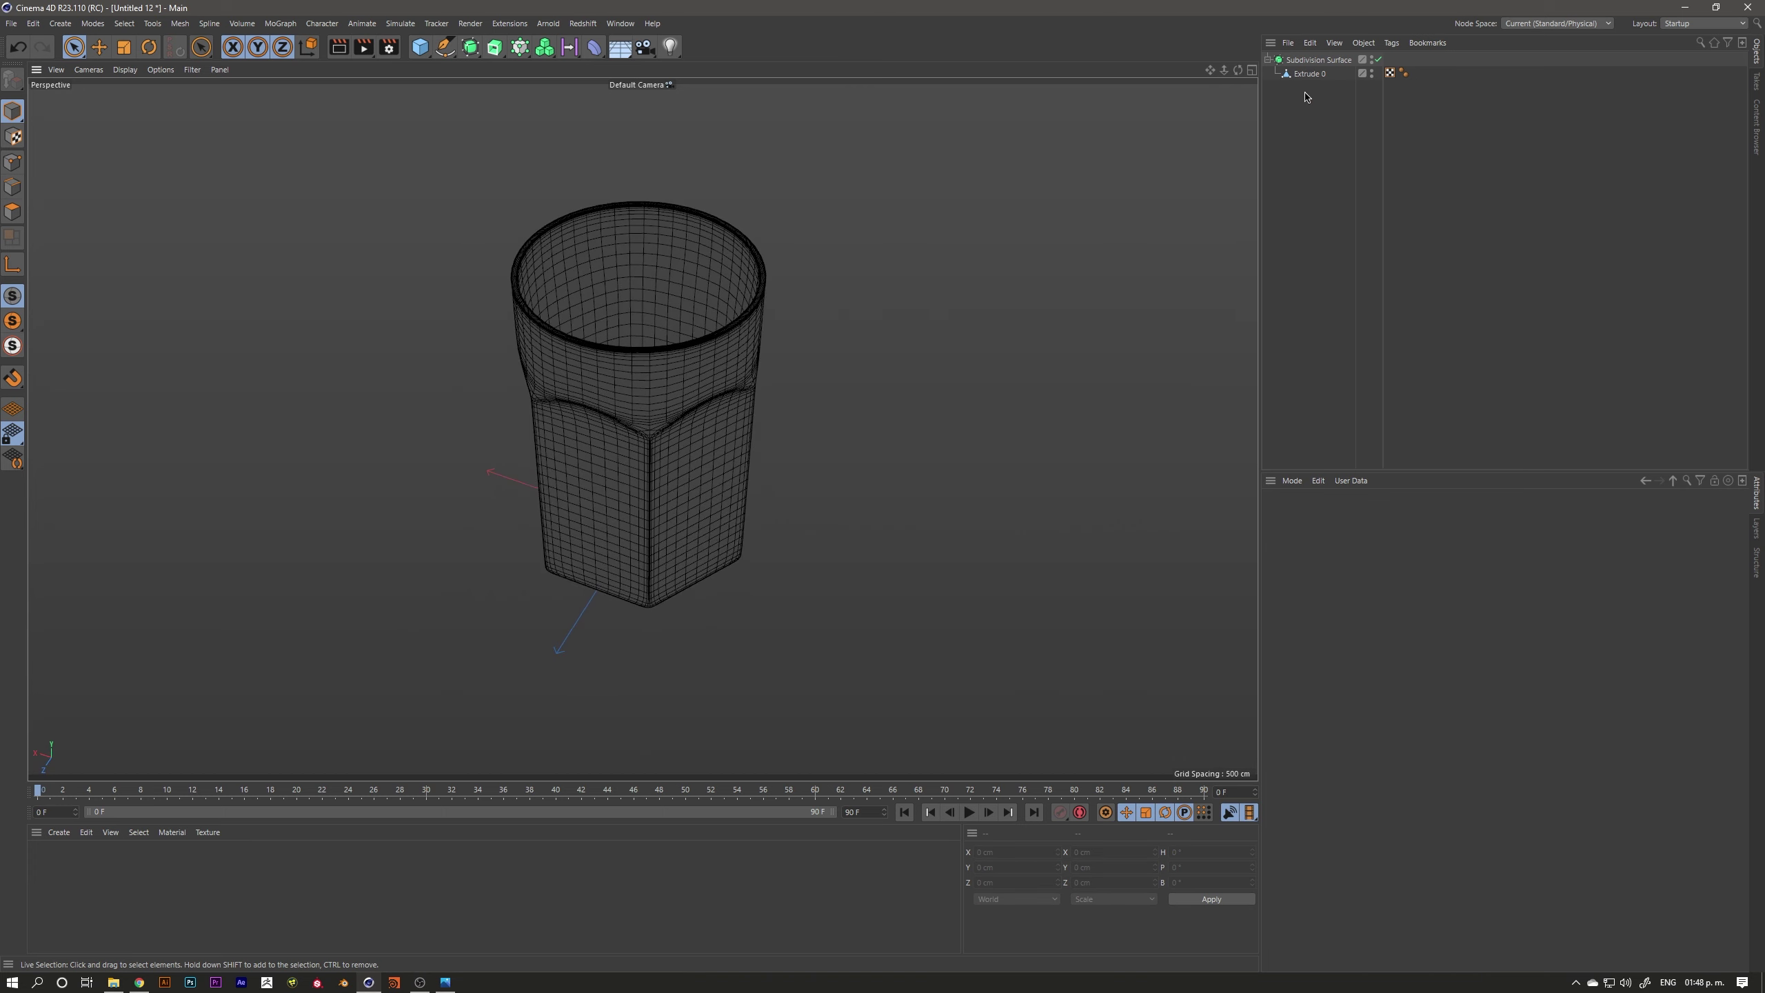
Disable the Subdivision Surface and reselect the extruded glass mesh
{"action": "left_click", "coordinate": [1378, 61]}
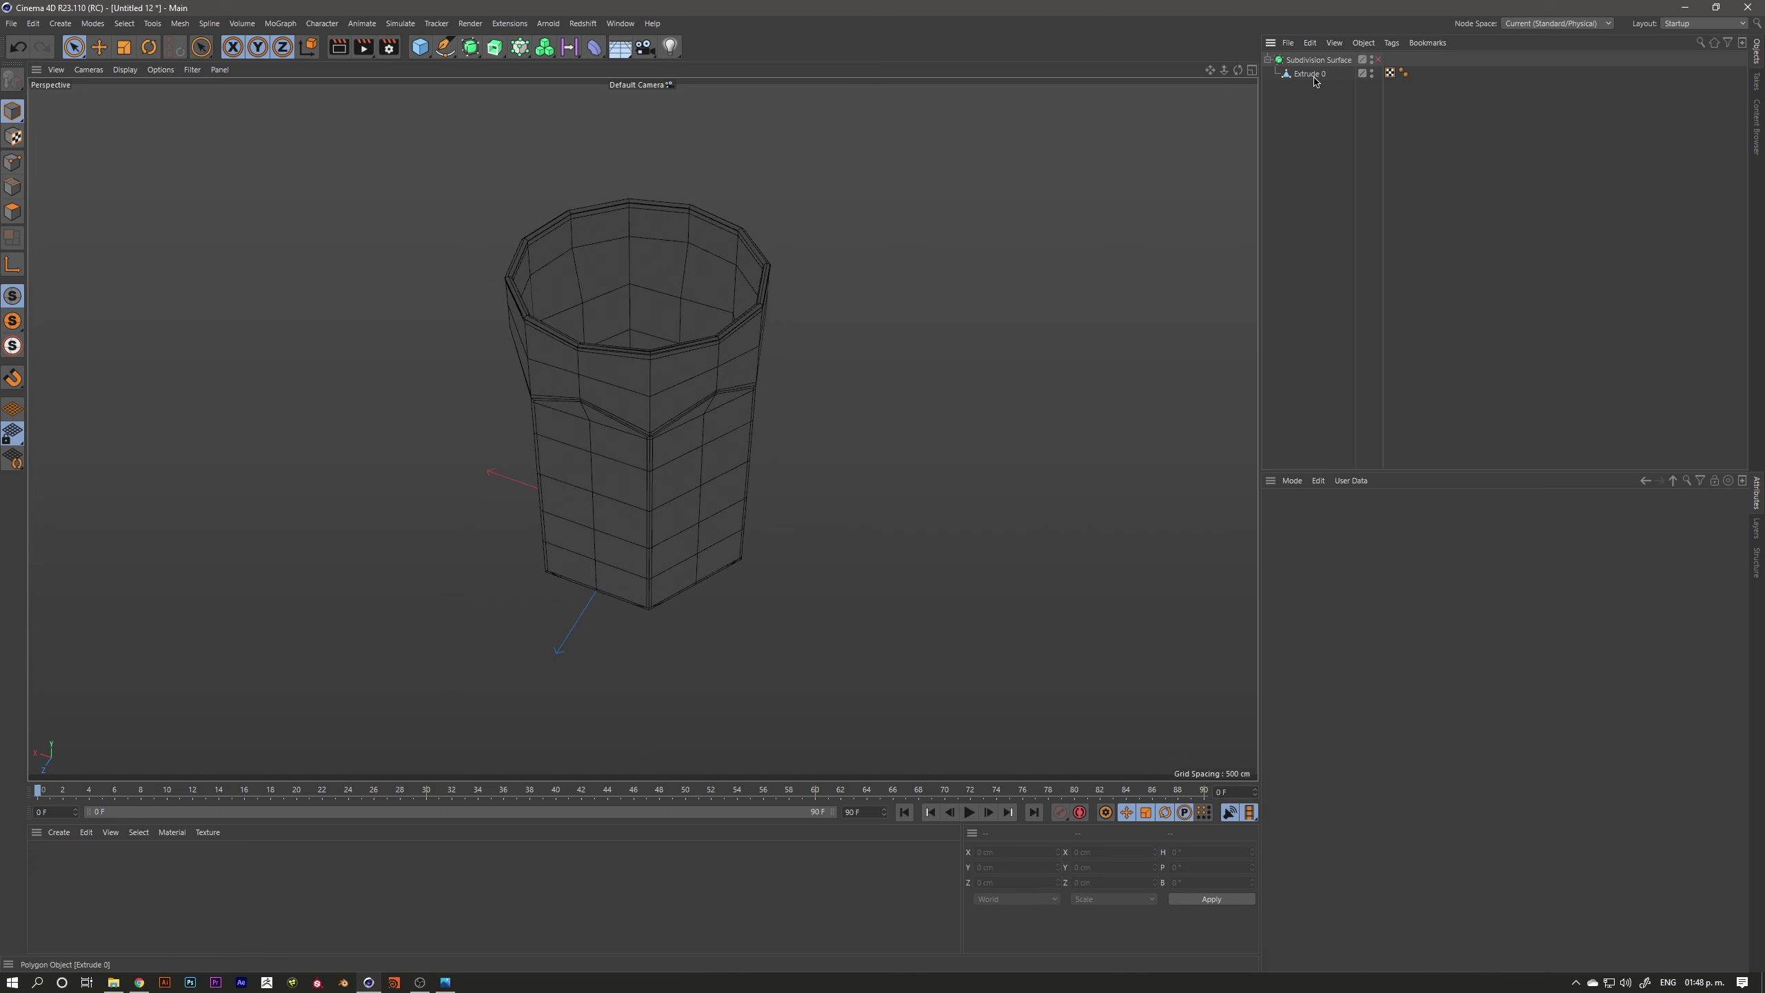
{"action": "left_click", "coordinate": [1310, 73]}
{"action": "left_click_drag", "start_coordinate": [1064, 209], "coordinate": [613, 387], "text": "alt"}
{"action": "scroll", "coordinate": [614, 387], "scroll_direction": "up", "scroll_amount": 2}
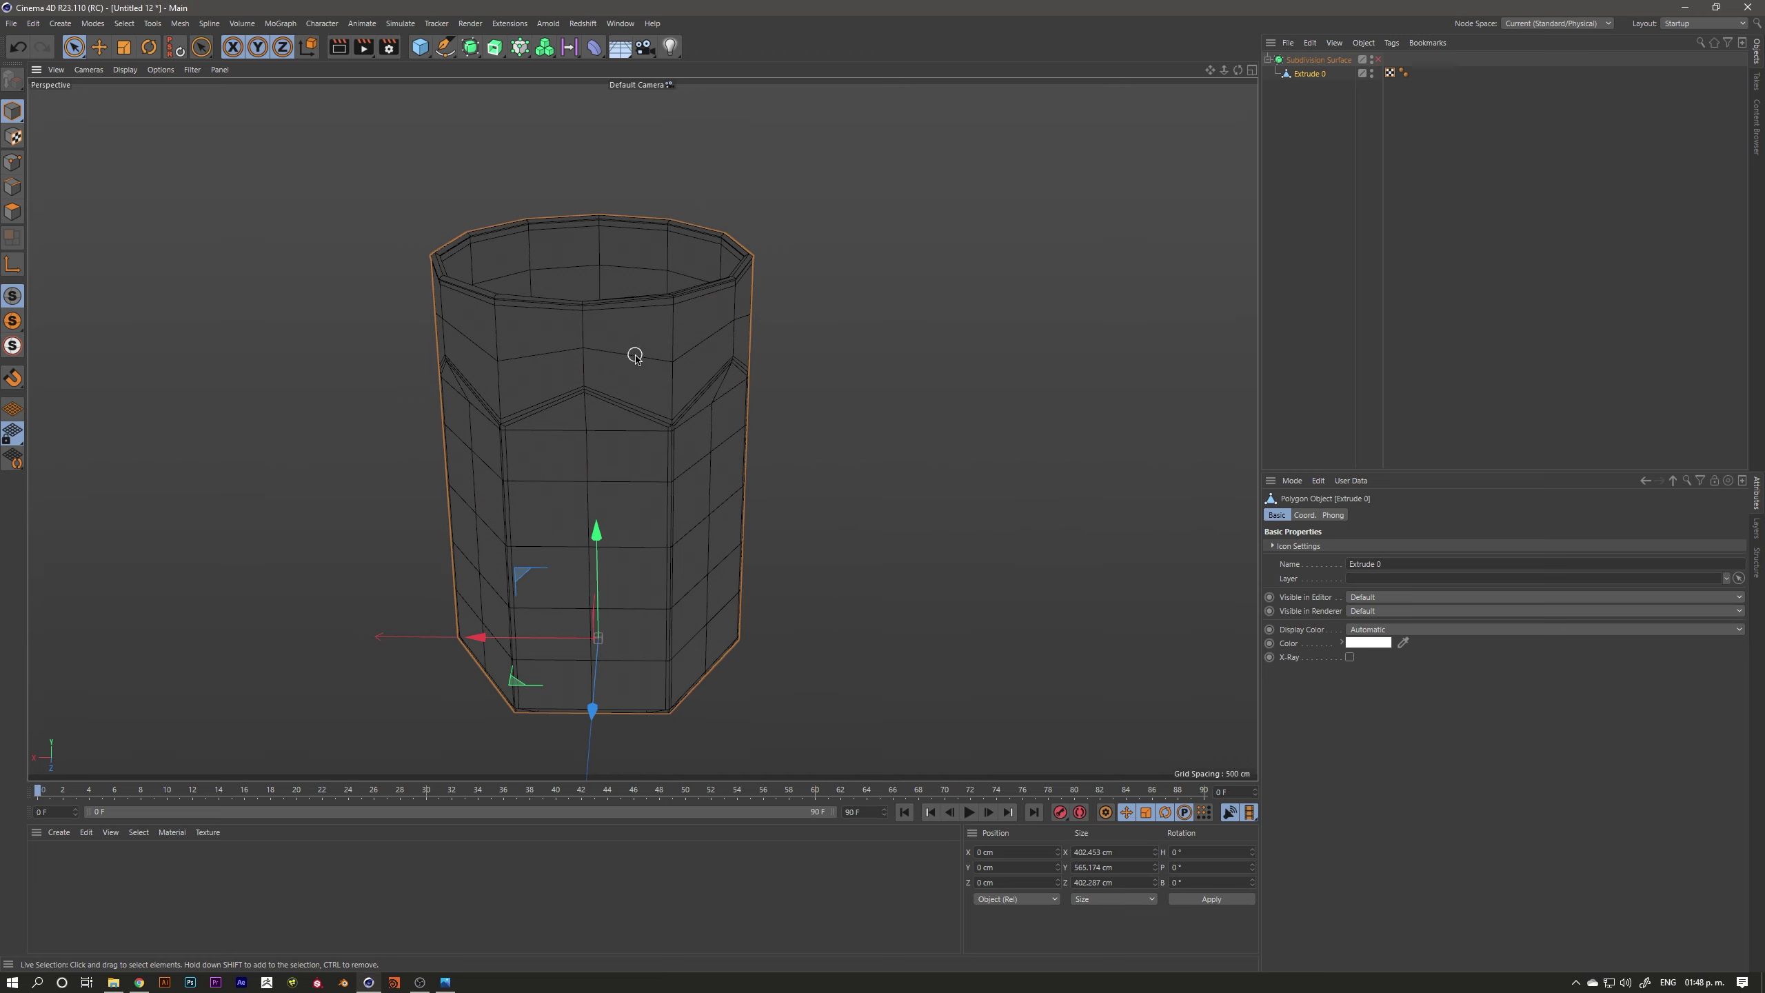
{"action": "mouse_move", "coordinate": [583, 398]}
{"action": "left_mouse_down", "text": "alt"}
{"action": "mouse_move", "coordinate": [653, 358]}
{"action": "mouse_move", "coordinate": [678, 283]}
{"action": "mouse_move", "coordinate": [821, 284]}
{"action": "left_mouse_up", "text": "alt"}
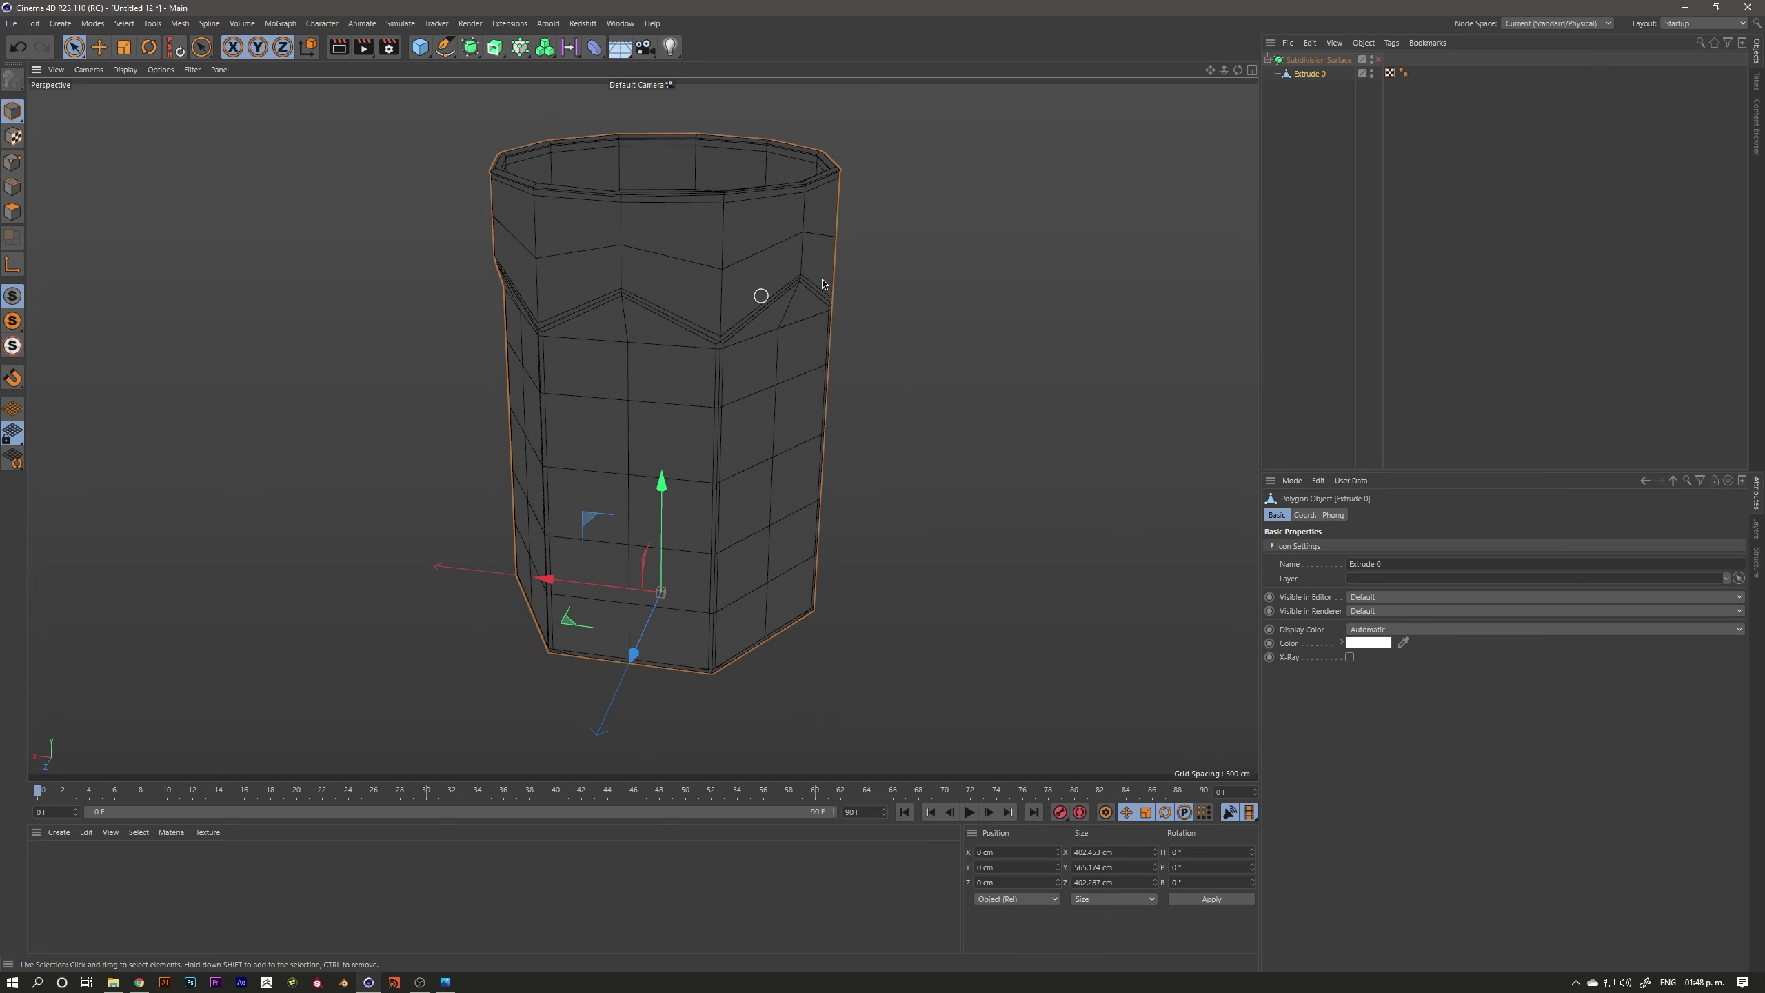
In Edge mode, loop-select a full-height vertical side loop of 74 edges
{"action": "left_click", "coordinate": [13, 188]}
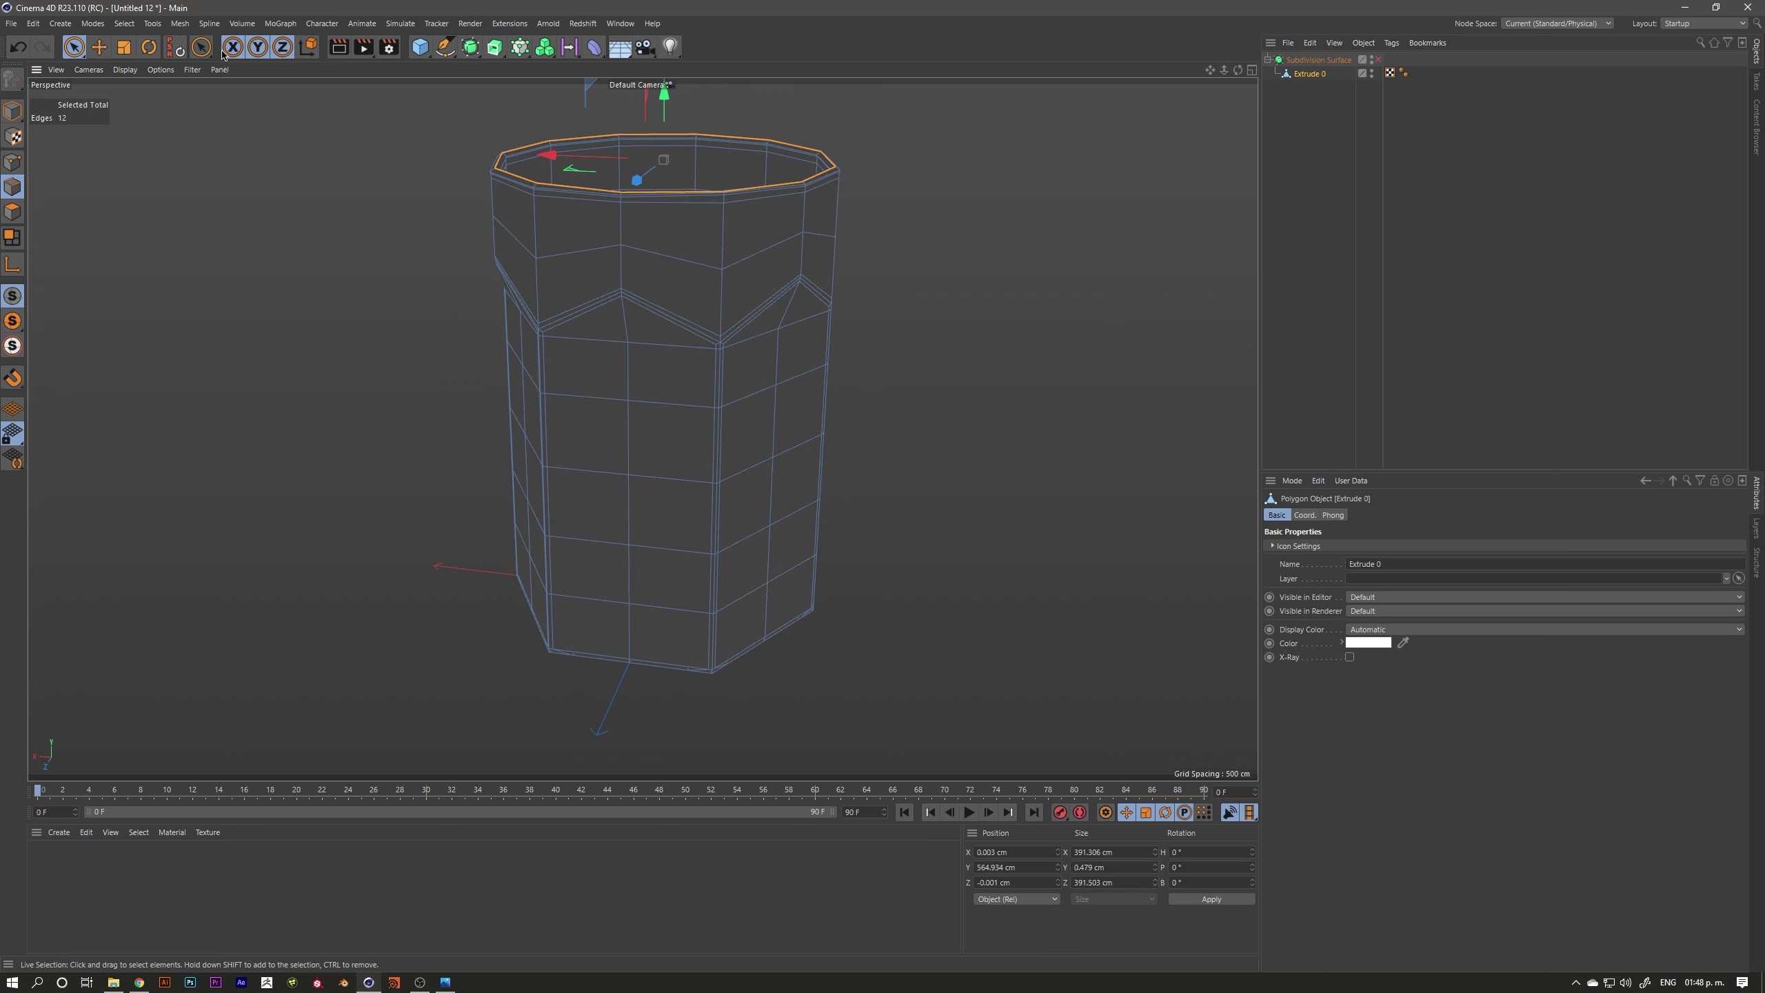
{"action": "right_click", "coordinate": [604, 235]}
{"action": "left_click", "coordinate": [619, 244]}
{"action": "left_click", "coordinate": [618, 235]}
{"action": "mouse_move", "coordinate": [617, 235]}
{"action": "left_mouse_down", "text": "alt"}
{"action": "mouse_move", "coordinate": [642, 313]}
{"action": "mouse_move", "coordinate": [687, 309]}
{"action": "left_mouse_up", "text": "alt"}
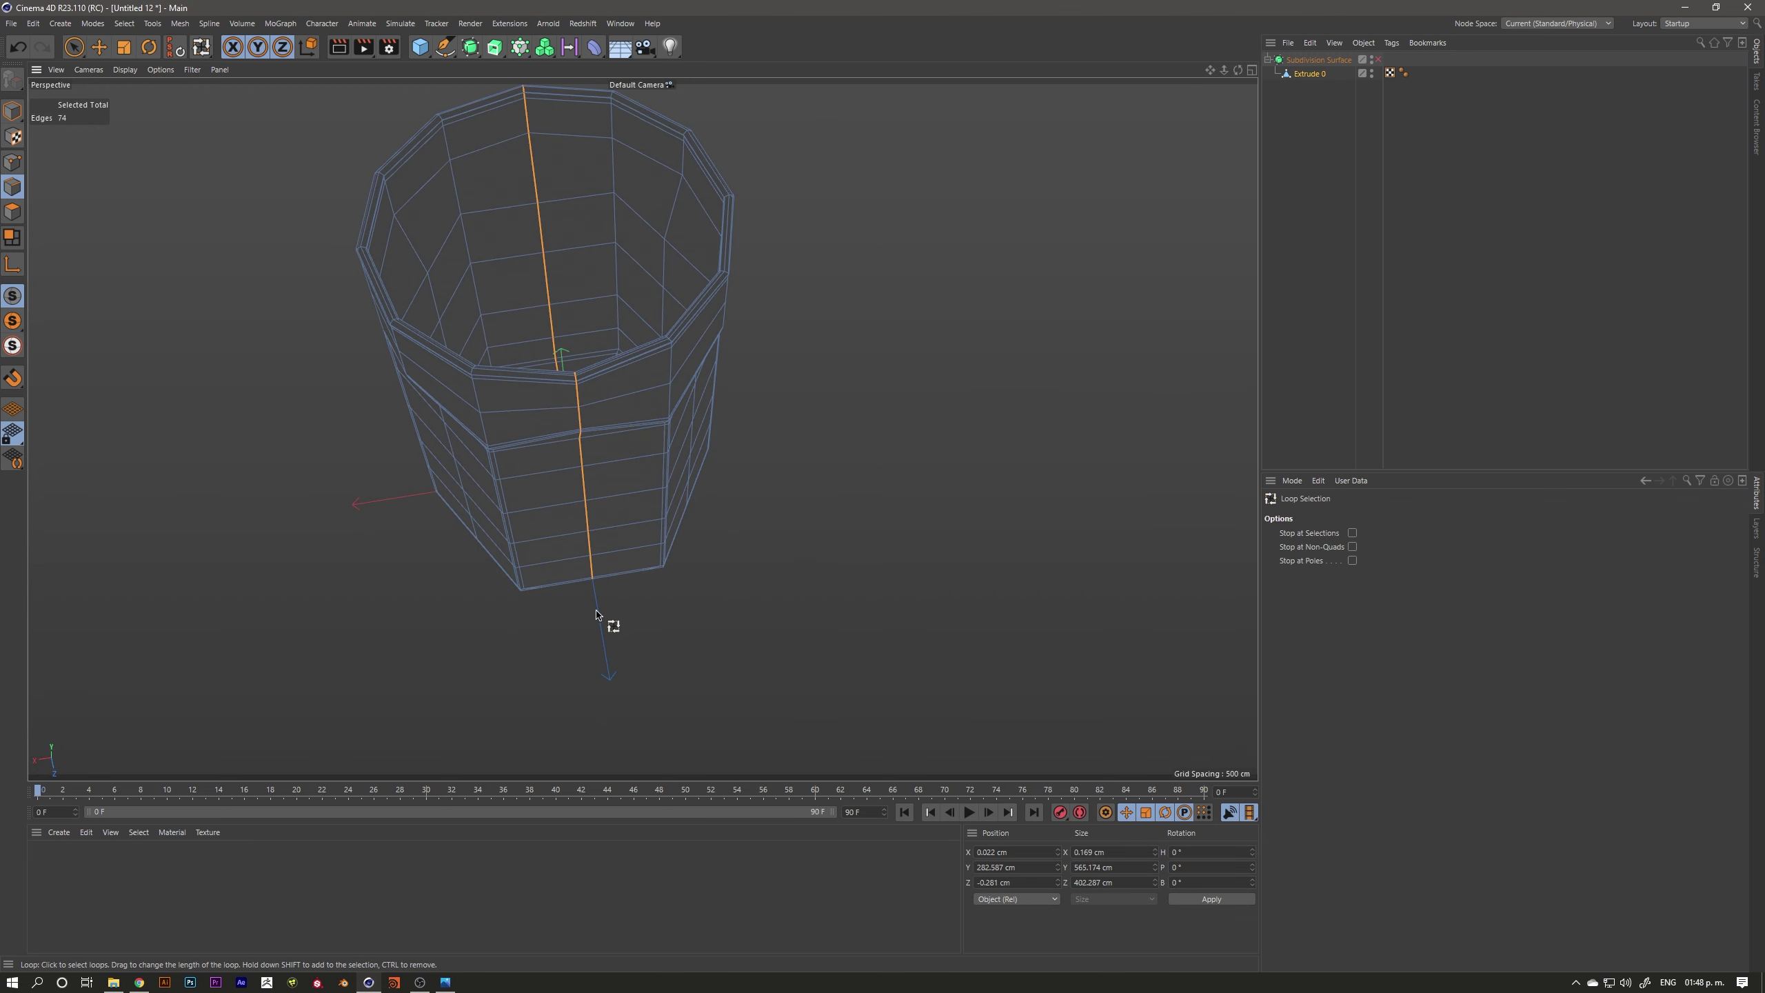
Undo the extra bottom loop from the edge selection
{"action": "mouse_move", "coordinate": [595, 619]}
{"action": "left_mouse_down", "text": "alt"}
{"action": "mouse_move", "coordinate": [638, 643]}
{"action": "mouse_move", "coordinate": [540, 524]}
{"action": "mouse_move", "coordinate": [472, 539]}
{"action": "mouse_move", "coordinate": [576, 410]}
{"action": "mouse_move", "coordinate": [599, 493]}
{"action": "mouse_move", "coordinate": [583, 328]}
{"action": "left_mouse_up", "text": "alt"}
{"action": "scroll", "coordinate": [841, 459], "scroll_direction": "up", "scroll_amount": 3}
{"action": "scroll", "coordinate": [757, 553], "scroll_direction": "up", "scroll_amount": 3}
{"action": "scroll", "coordinate": [651, 568], "scroll_direction": "up", "scroll_amount": 2}
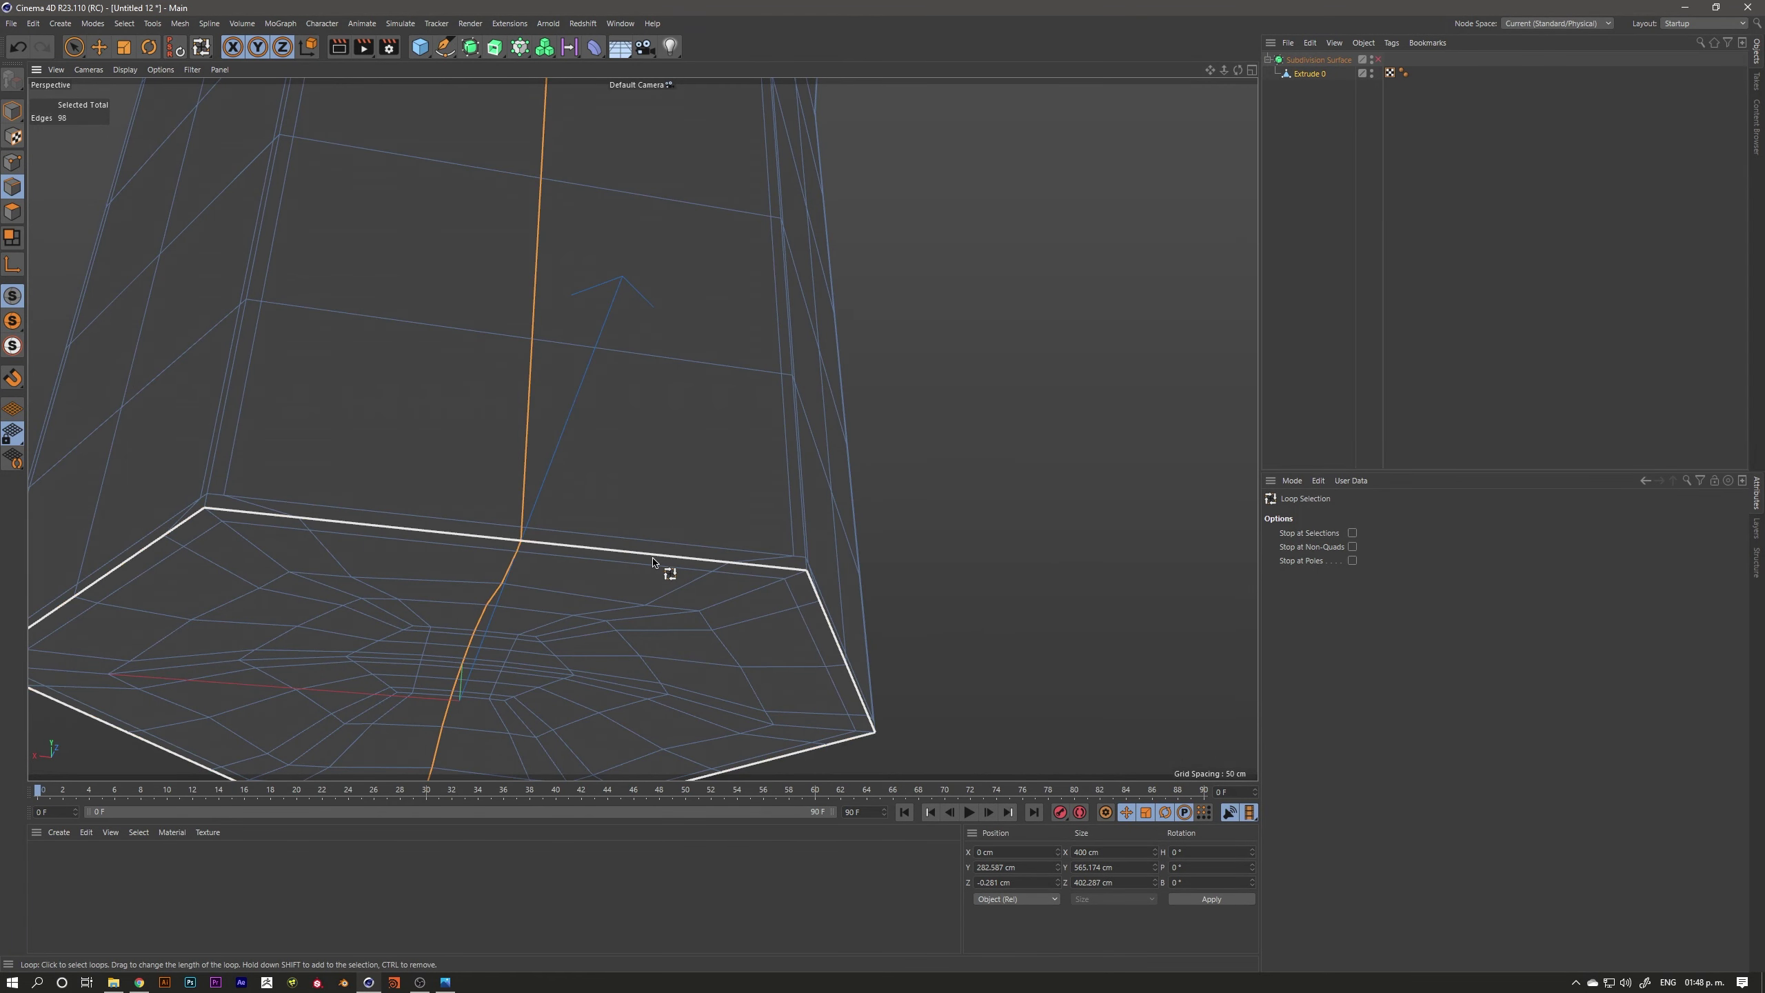
{"action": "scroll", "coordinate": [653, 562], "scroll_direction": "down", "scroll_amount": 5}
{"action": "left_click_drag", "start_coordinate": [709, 505], "coordinate": [654, 383], "text": "alt"}
{"action": "scroll", "coordinate": [642, 366], "scroll_direction": "up", "scroll_amount": 2}
{"action": "mouse_move", "coordinate": [625, 448]}
{"action": "left_mouse_down", "text": "alt"}
{"action": "mouse_move", "coordinate": [642, 315]}
{"action": "mouse_move", "coordinate": [720, 292]}
{"action": "mouse_move", "coordinate": [554, 306]}
{"action": "mouse_move", "coordinate": [757, 525]}
{"action": "mouse_move", "coordinate": [677, 485]}
{"action": "mouse_move", "coordinate": [613, 498]}
{"action": "mouse_move", "coordinate": [641, 425]}
{"action": "mouse_move", "coordinate": [571, 347]}
{"action": "mouse_move", "coordinate": [588, 316]}
{"action": "mouse_move", "coordinate": [618, 500]}
{"action": "mouse_move", "coordinate": [649, 510]}
{"action": "left_mouse_up", "text": "alt"}
{"action": "key", "text": "ctrl+z"}
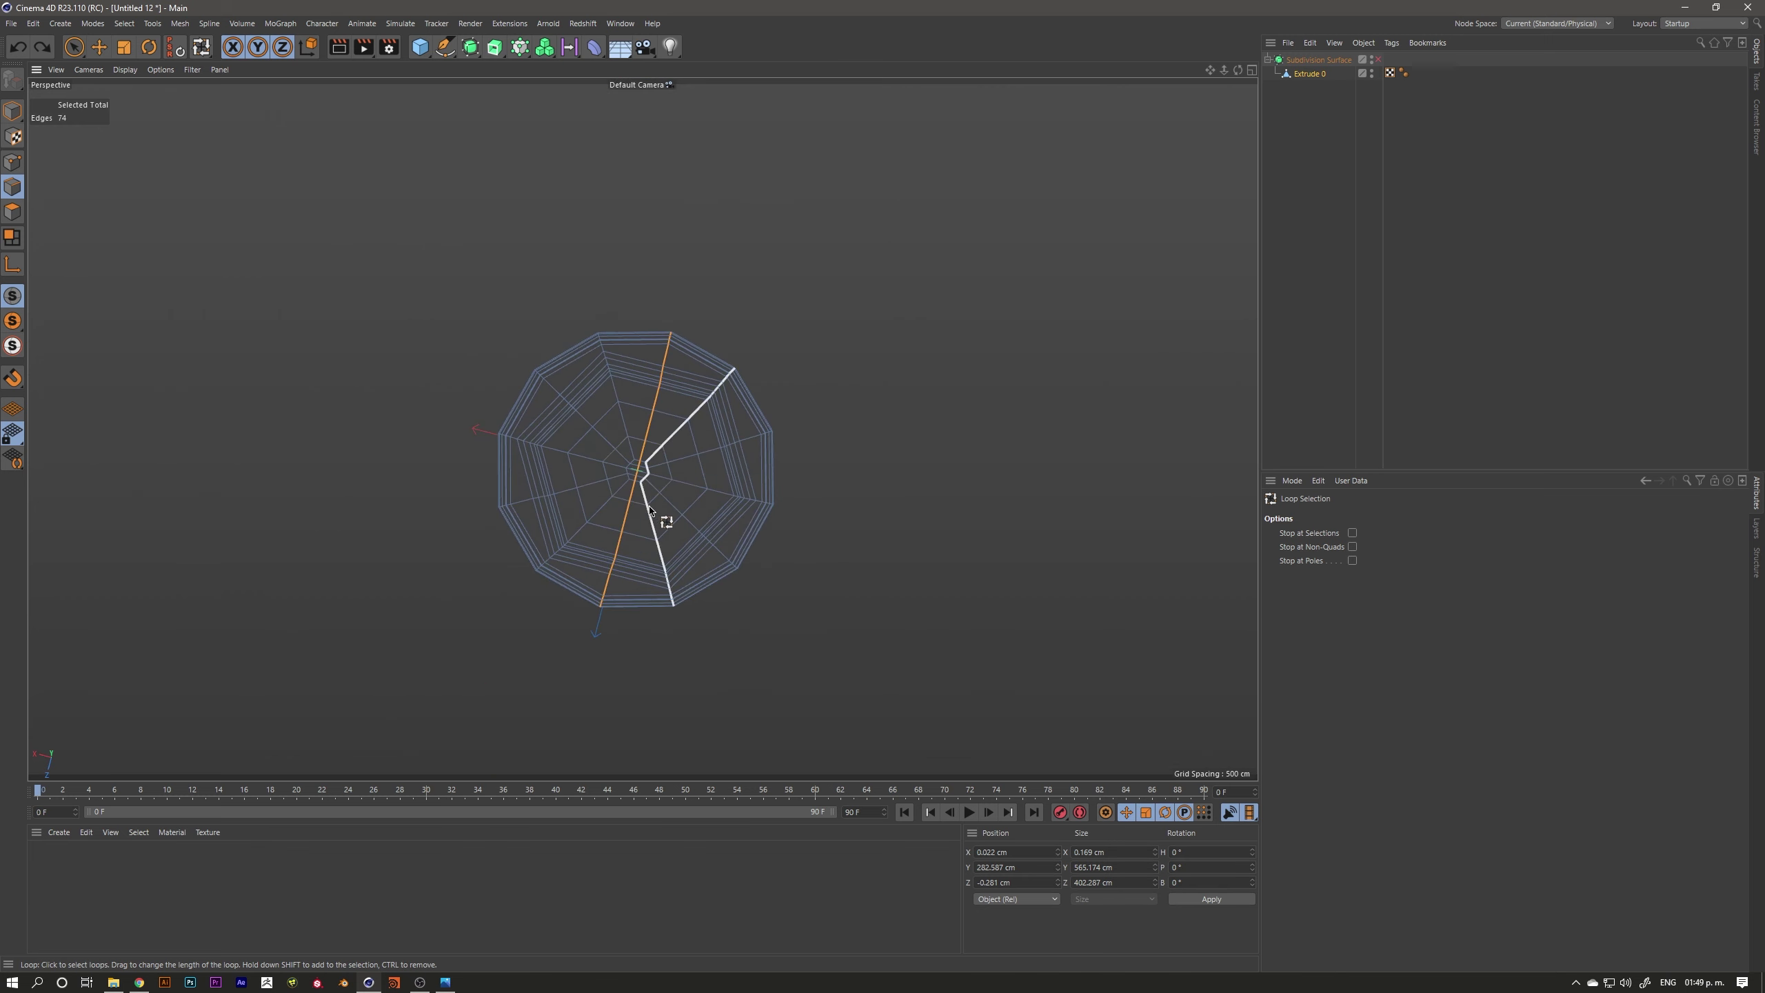
In Top view, box-deselect the loop's upper half, leaving 37 edges, then return to Perspective
{"action": "middle_click", "coordinate": [695, 483]}
{"action": "middle_click", "coordinate": [883, 350]}
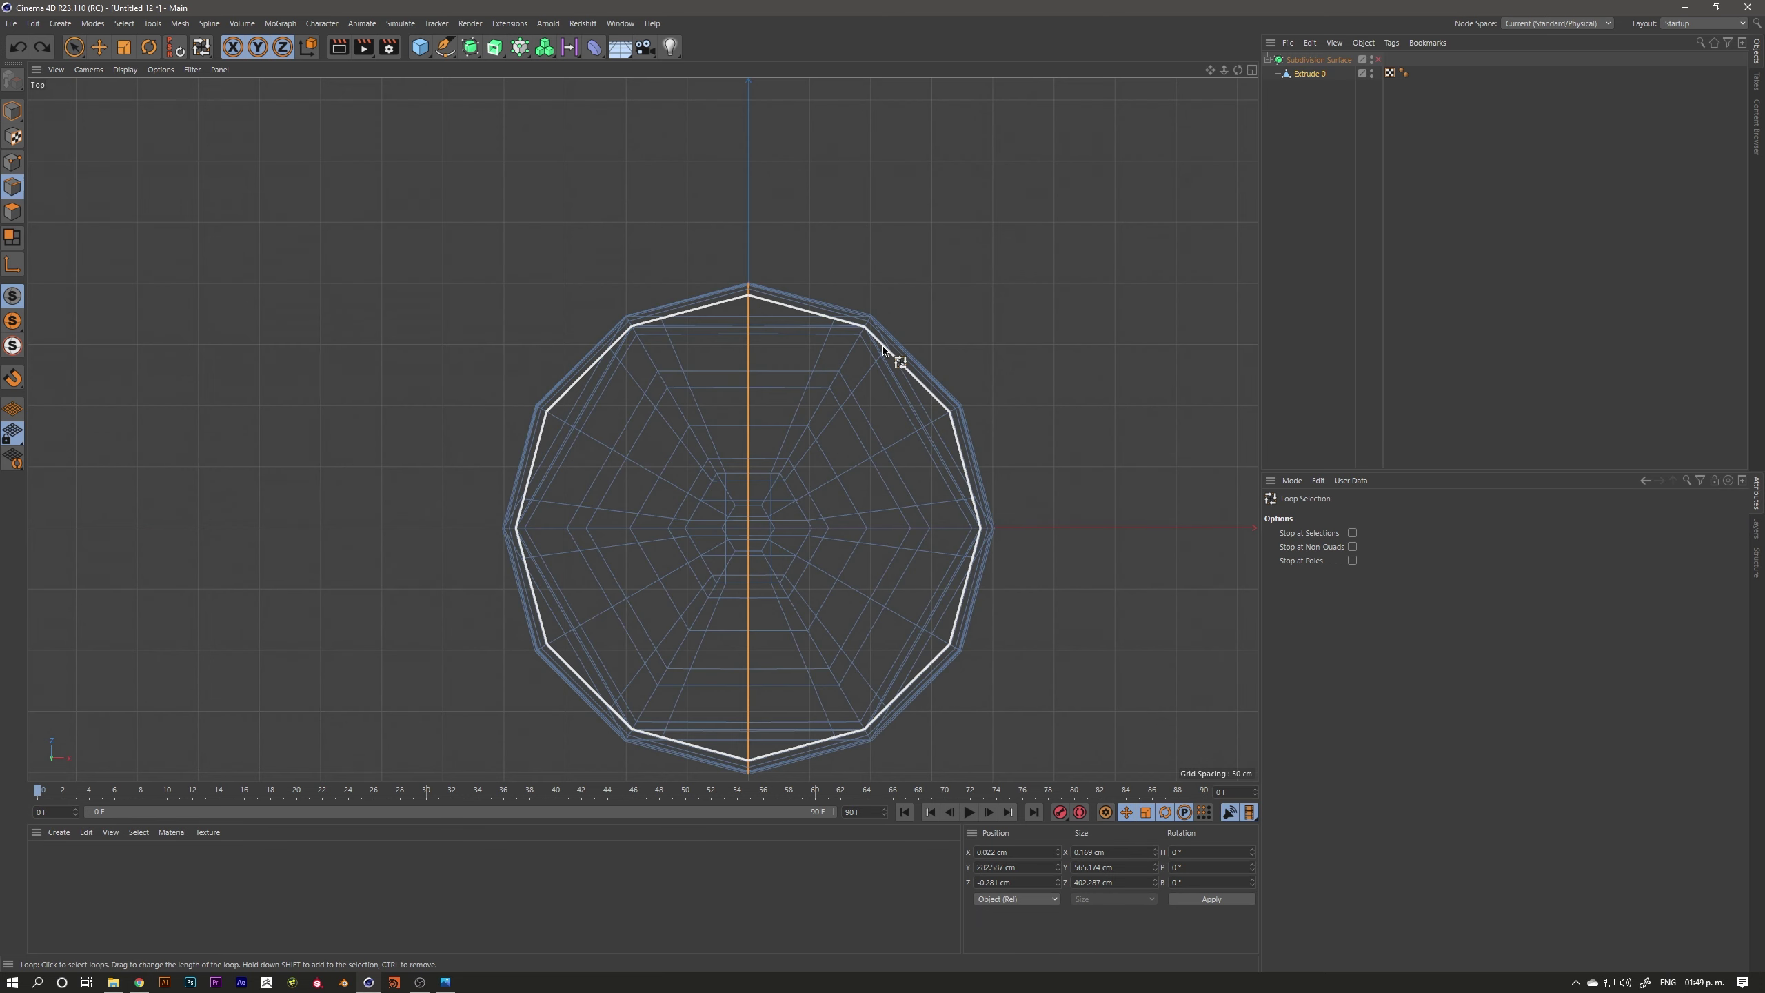
{"action": "left_click_drag", "start_coordinate": [74, 47], "coordinate": [120, 96]}
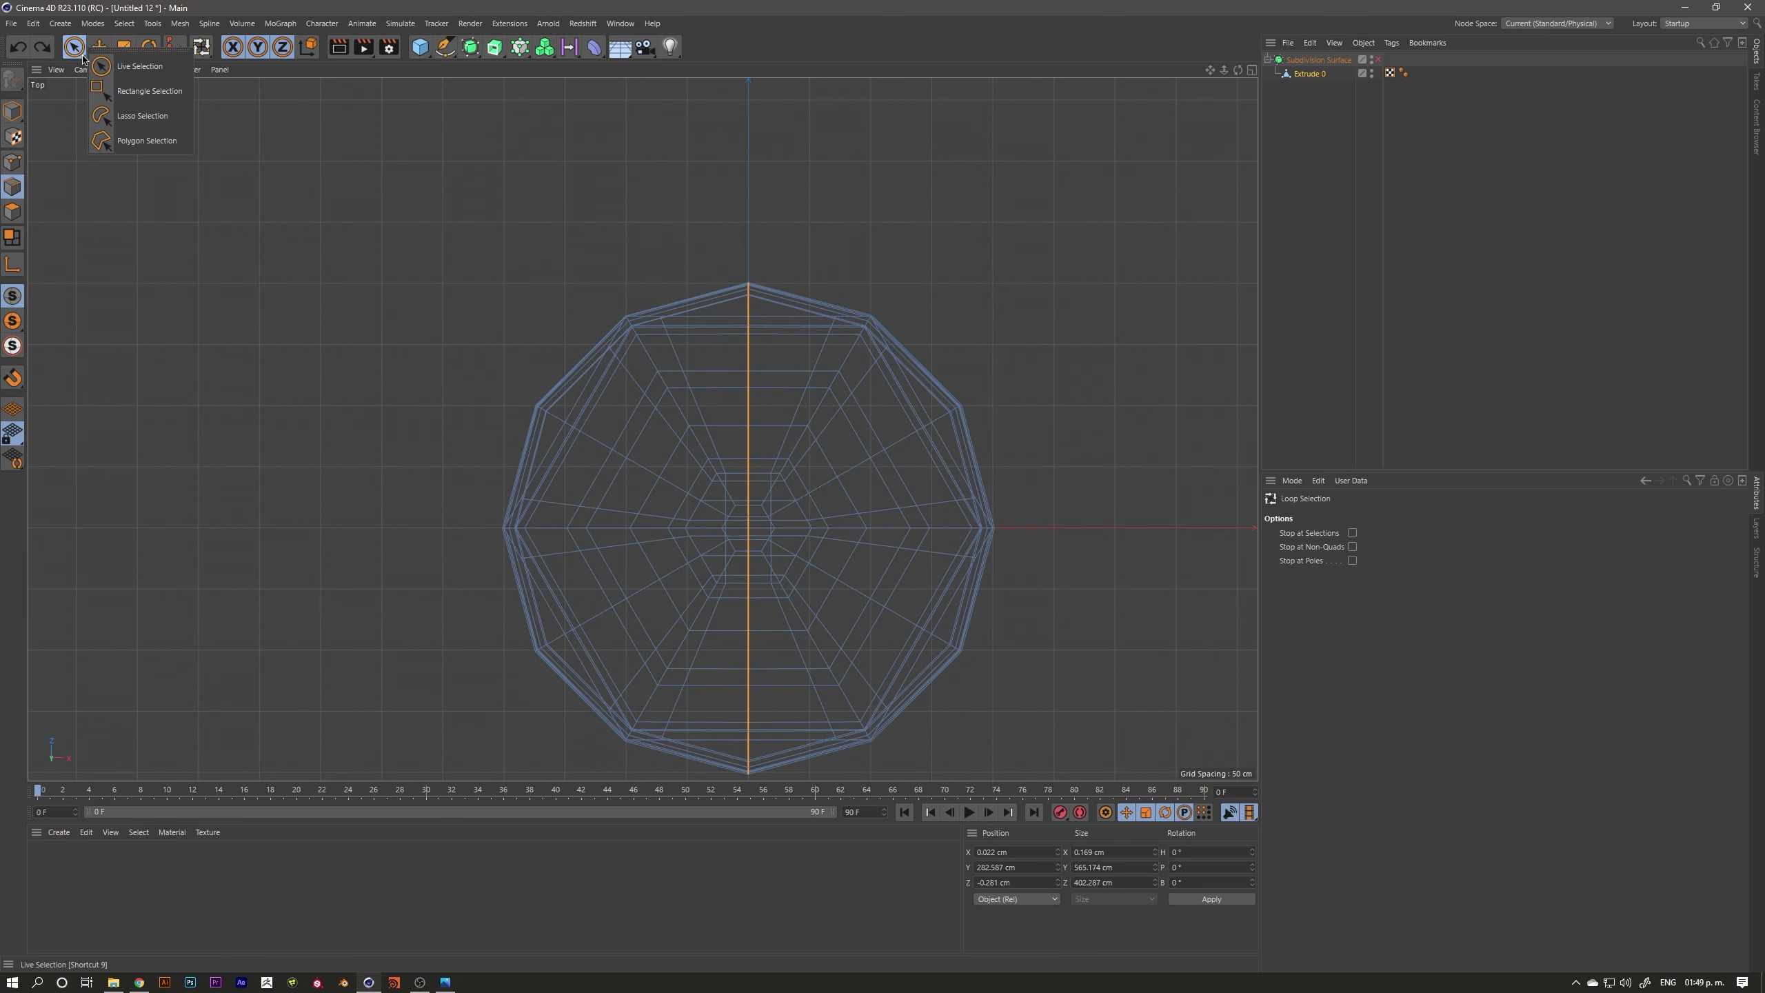
{"action": "left_click", "coordinate": [121, 95]}
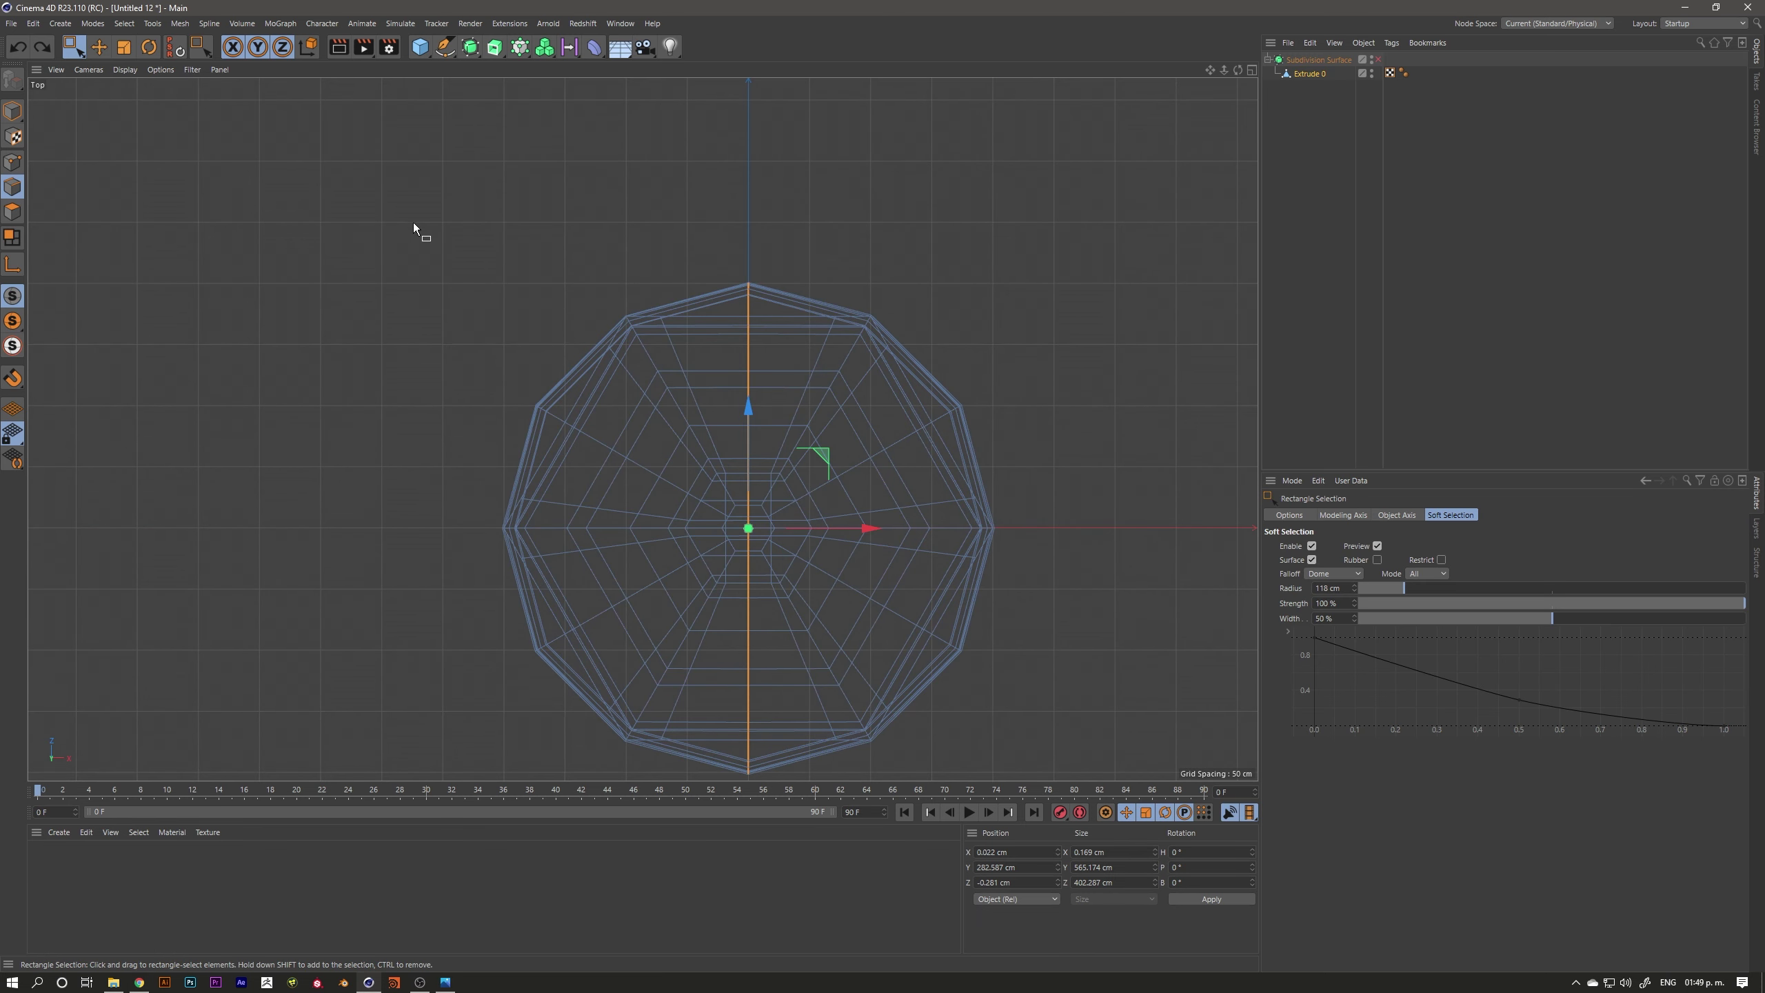
{"action": "left_click_drag", "start_coordinate": [245, 198], "coordinate": [1107, 532]}
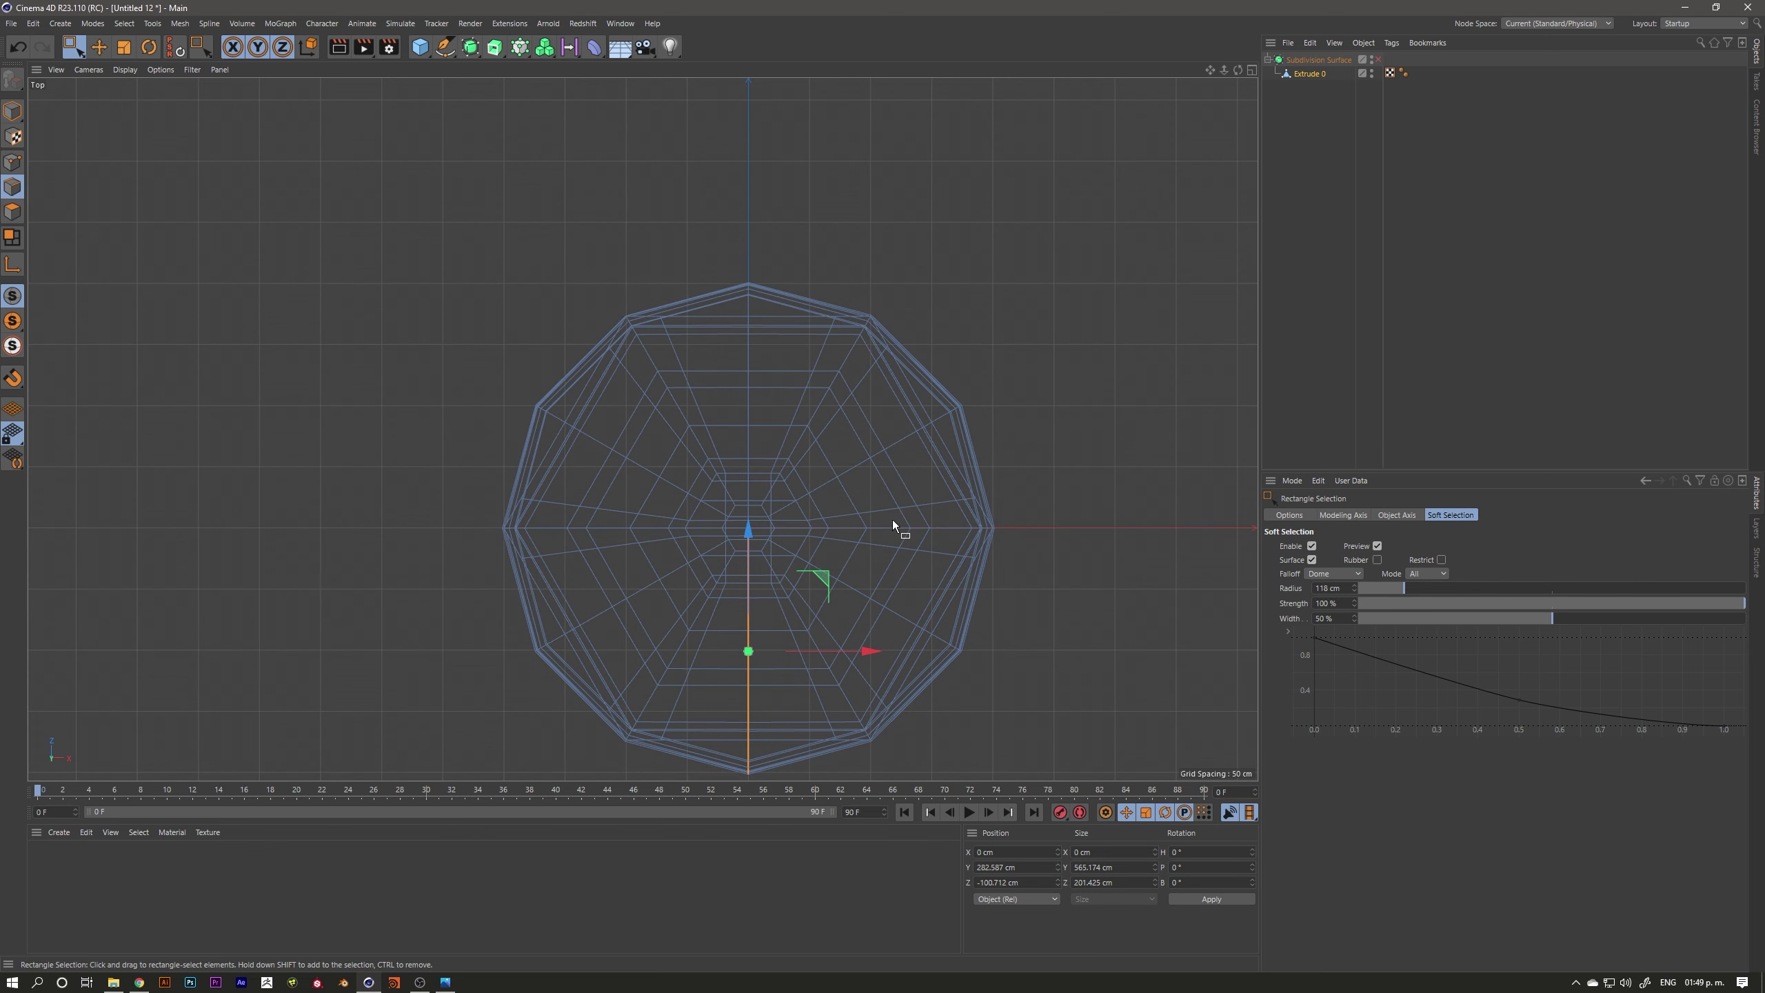
{"action": "middle_click", "coordinate": [844, 535]}
{"action": "middle_click", "coordinate": [485, 360]}
{"action": "mouse_move", "coordinate": [603, 487]}
{"action": "left_mouse_down", "text": "alt"}
{"action": "mouse_move", "coordinate": [524, 388]}
{"action": "mouse_move", "coordinate": [381, 334]}
{"action": "mouse_move", "coordinate": [288, 213]}
{"action": "mouse_move", "coordinate": [364, 222]}
{"action": "mouse_move", "coordinate": [484, 418]}
{"action": "mouse_move", "coordinate": [472, 483]}
{"action": "mouse_move", "coordinate": [334, 410]}
{"action": "mouse_move", "coordinate": [466, 460]}
{"action": "mouse_move", "coordinate": [433, 447]}
{"action": "left_mouse_up", "text": "alt"}
With Loop Selection, add the base outline loop to the seam selection
{"action": "key", "text": "u"}
{"action": "key", "text": "l"}
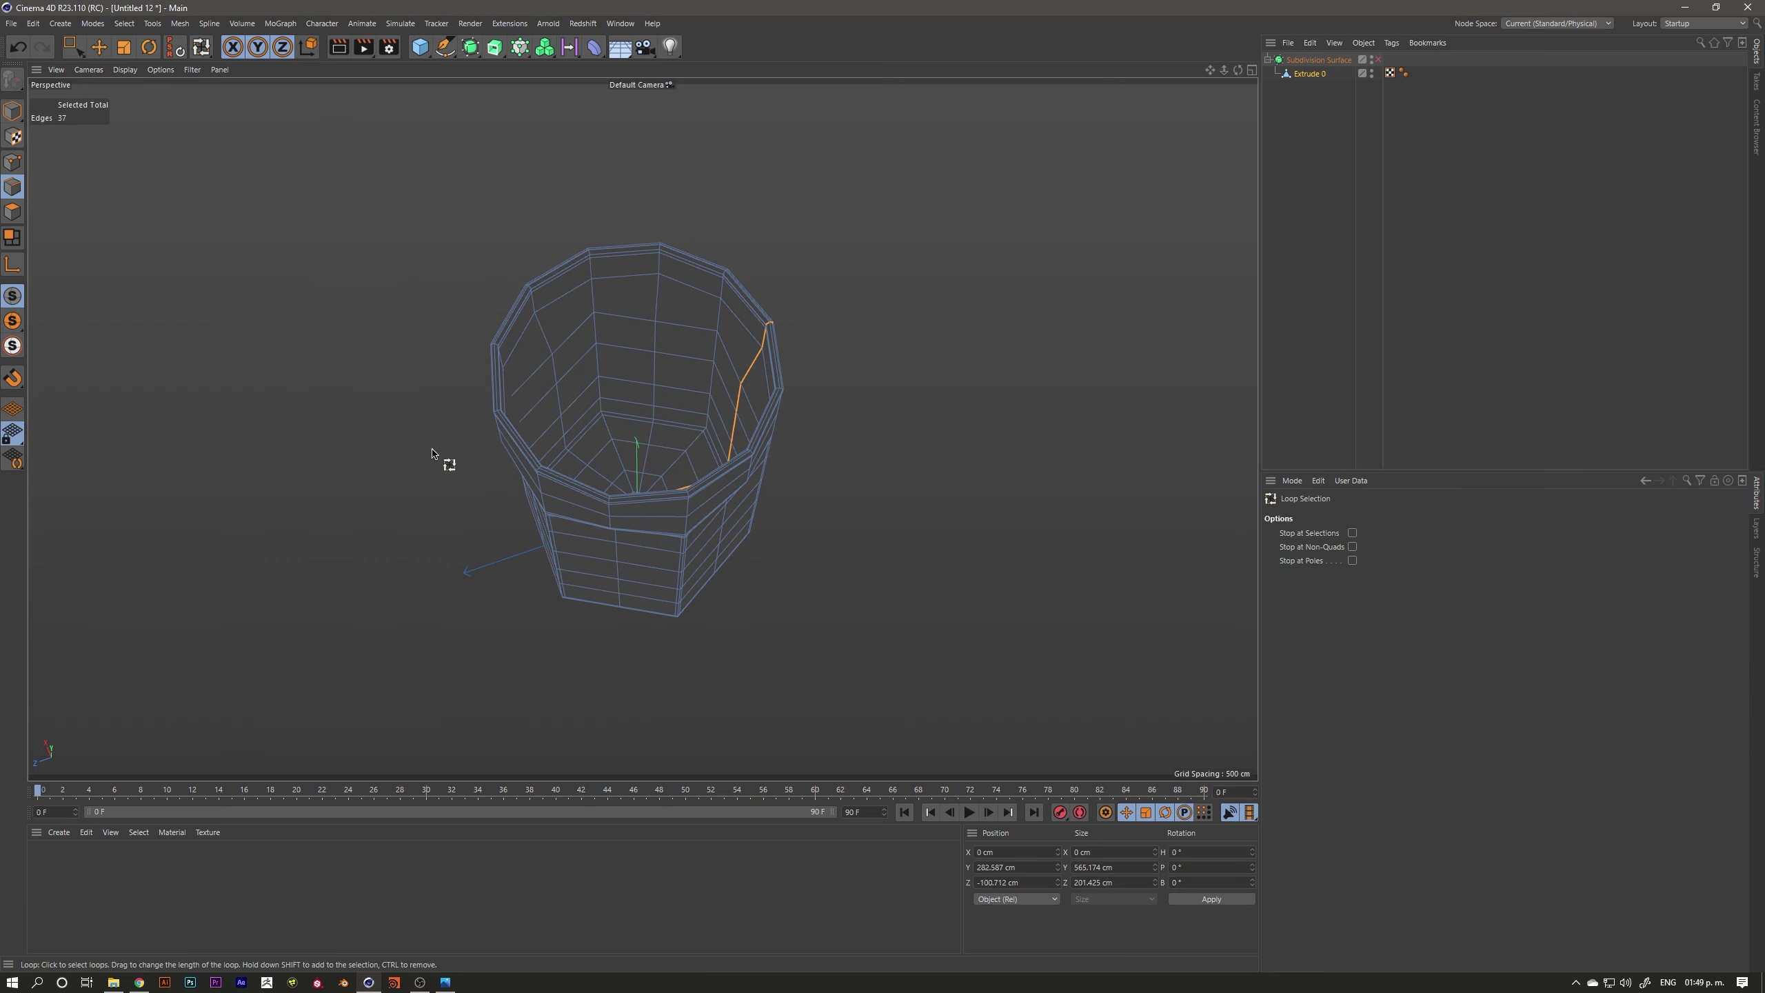
{"action": "mouse_move", "coordinate": [650, 480]}
{"action": "left_mouse_down", "text": "alt"}
{"action": "mouse_move", "coordinate": [725, 493]}
{"action": "mouse_move", "coordinate": [622, 269]}
{"action": "mouse_move", "coordinate": [695, 410]}
{"action": "mouse_move", "coordinate": [677, 524]}
{"action": "left_mouse_up", "text": "alt"}
{"action": "scroll", "coordinate": [863, 485], "scroll_direction": "up", "scroll_amount": 5}
{"action": "scroll", "coordinate": [835, 475], "scroll_direction": "up", "scroll_amount": 2}
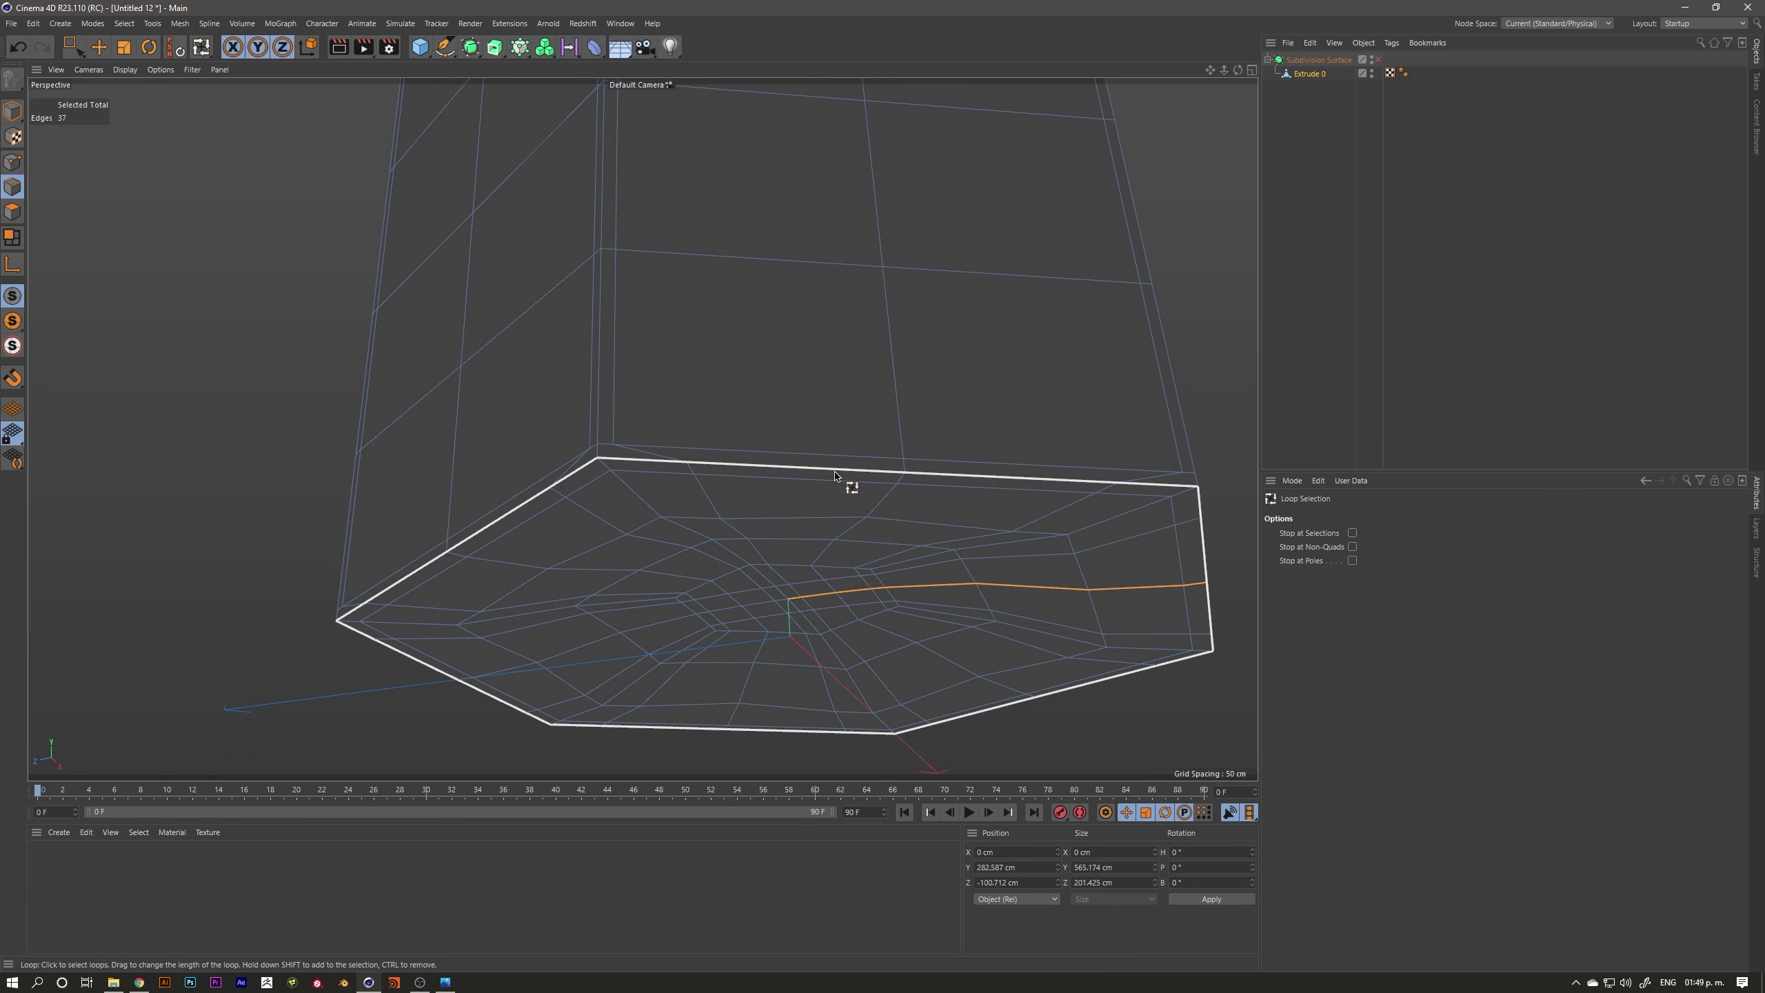
{"action": "left_click", "coordinate": [834, 475], "text": "shift"}
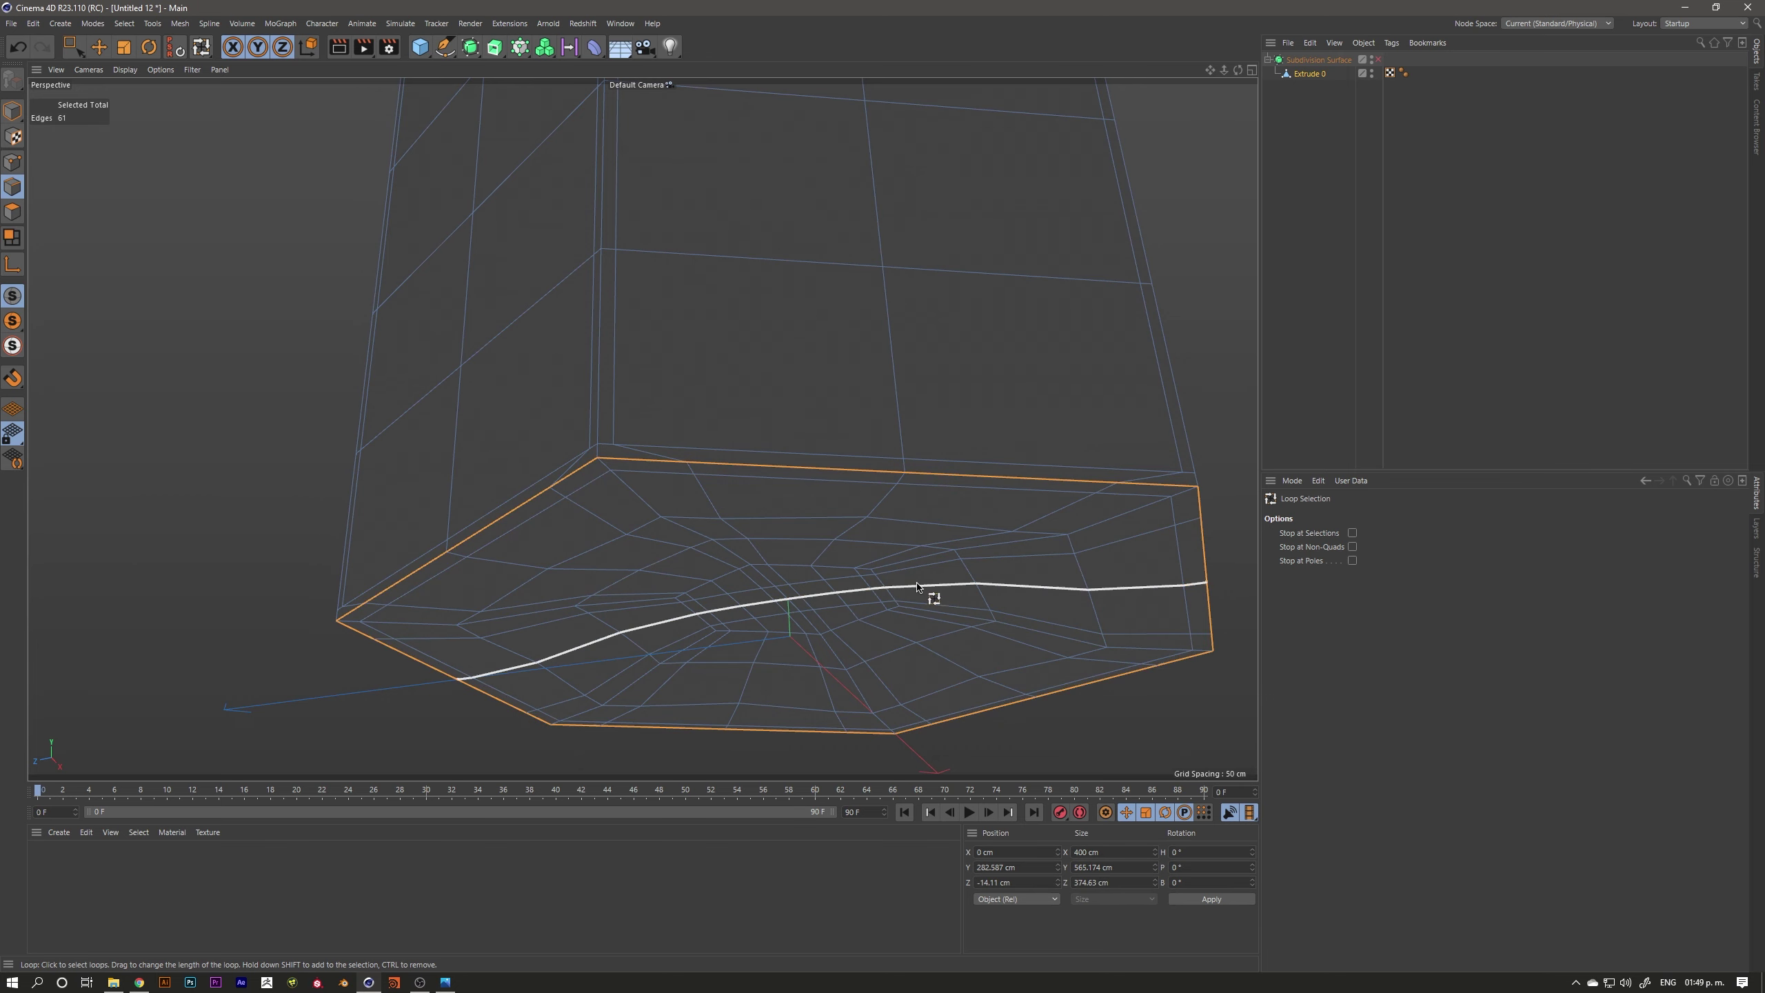
Add the top rim loop to the seam selection
{"action": "scroll", "coordinate": [866, 615], "scroll_direction": "down", "scroll_amount": 3}
{"action": "scroll", "coordinate": [736, 584], "scroll_direction": "down", "scroll_amount": 5}
{"action": "scroll", "coordinate": [610, 549], "scroll_direction": "up", "scroll_amount": 4}
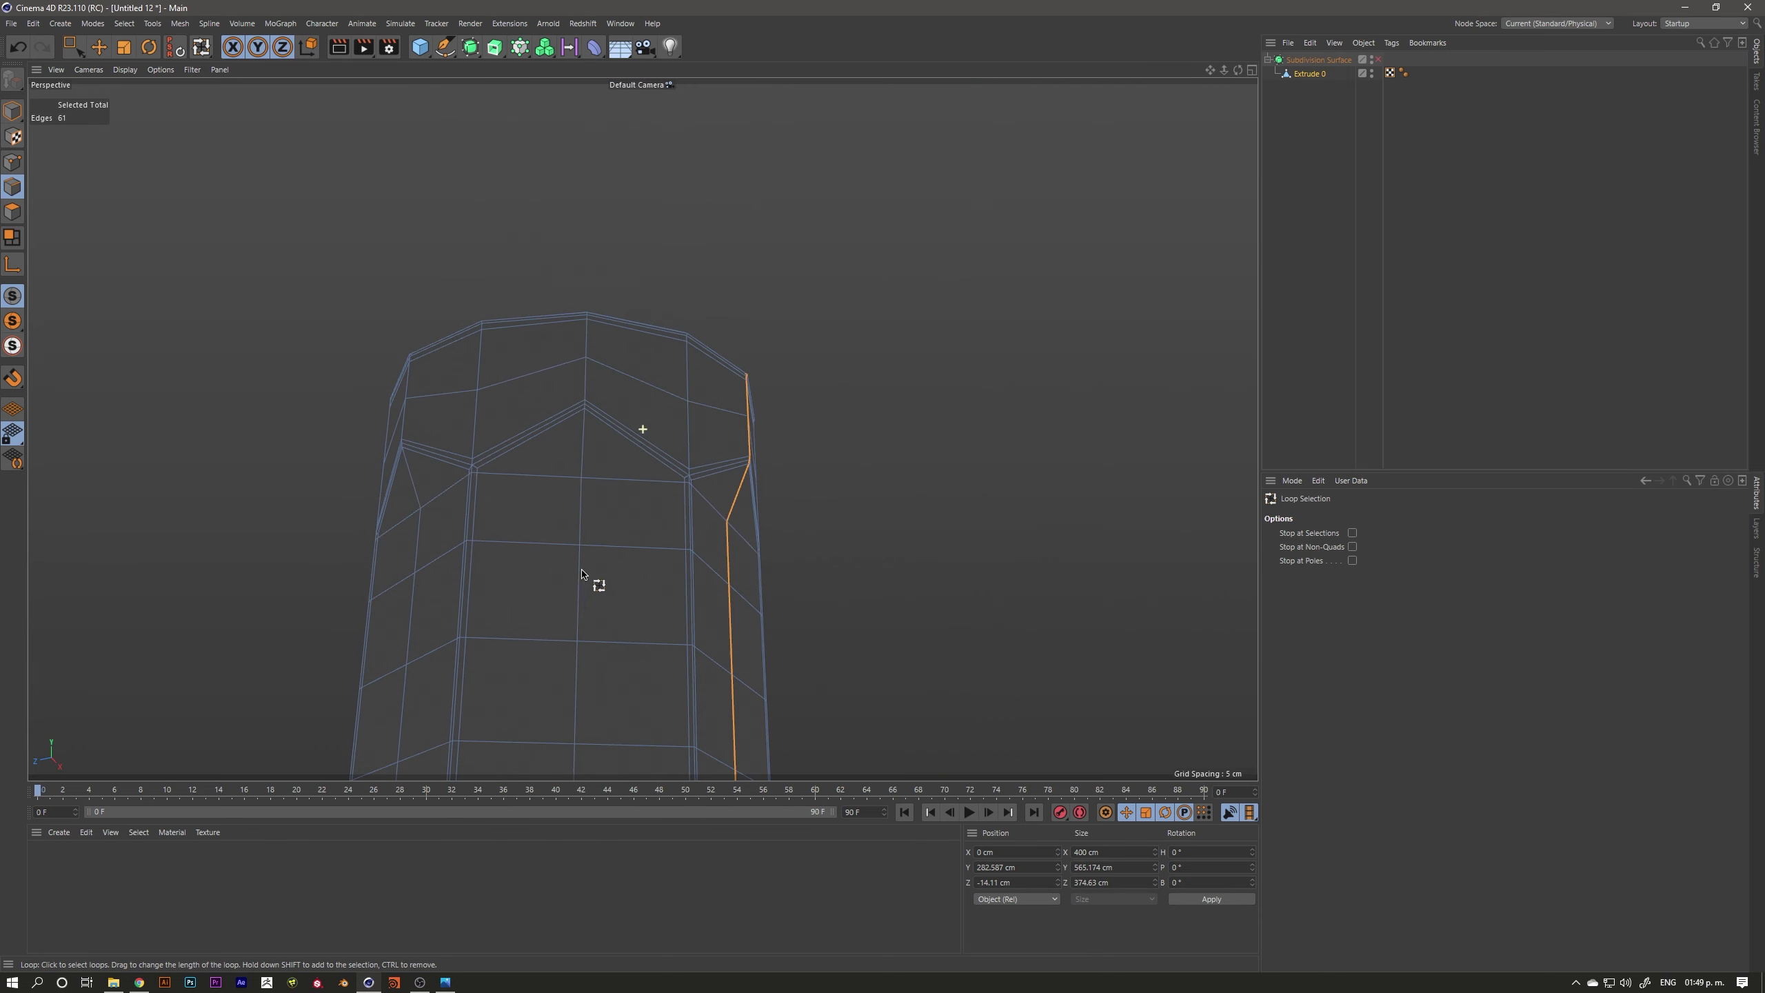
{"action": "scroll", "coordinate": [639, 486], "scroll_direction": "up", "scroll_amount": 3}
{"action": "left_click_drag", "start_coordinate": [631, 545], "coordinate": [701, 418], "text": "alt"}
{"action": "scroll", "coordinate": [839, 362], "scroll_direction": "up", "scroll_amount": 3}
{"action": "scroll", "coordinate": [740, 366], "scroll_direction": "up", "scroll_amount": 2}
{"action": "scroll", "coordinate": [574, 317], "scroll_direction": "up", "scroll_amount": 2}
{"action": "mouse_move", "coordinate": [574, 317]}
{"action": "left_mouse_down", "text": "alt"}
{"action": "mouse_move", "coordinate": [418, 330]}
{"action": "mouse_move", "coordinate": [436, 347]}
{"action": "left_mouse_up", "text": "alt"}
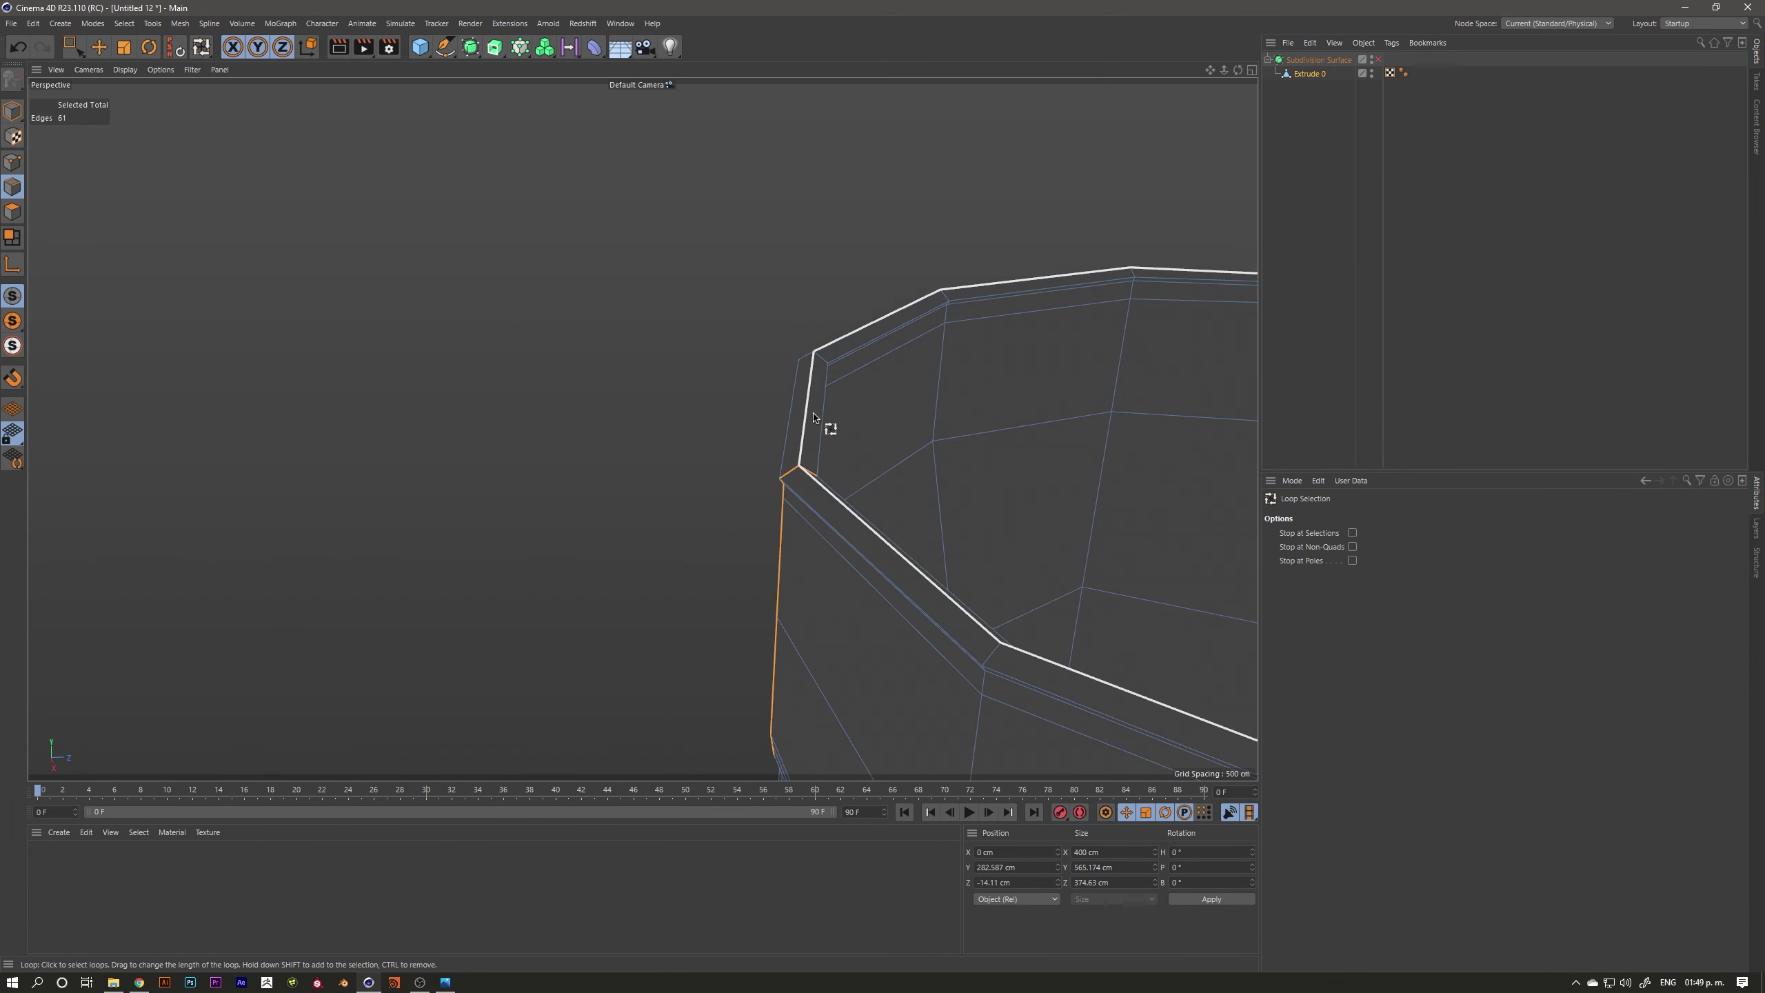
{"action": "left_click", "coordinate": [806, 416], "text": "shift"}
Shift-add a second rim loop, bringing the seam selection to 85 edges
{"action": "mouse_move", "coordinate": [800, 387]}
{"action": "left_mouse_down", "text": "alt"}
{"action": "mouse_move", "coordinate": [819, 446]}
{"action": "mouse_move", "coordinate": [782, 487]}
{"action": "mouse_move", "coordinate": [701, 465]}
{"action": "mouse_move", "coordinate": [634, 481]}
{"action": "mouse_move", "coordinate": [584, 607]}
{"action": "left_mouse_up", "text": "alt"}
{"action": "scroll", "coordinate": [584, 607], "scroll_direction": "up", "scroll_amount": 5}
{"action": "mouse_move", "coordinate": [686, 526]}
{"action": "left_mouse_down", "text": "alt"}
{"action": "mouse_move", "coordinate": [643, 498]}
{"action": "mouse_move", "coordinate": [629, 521]}
{"action": "left_mouse_up", "text": "alt"}
{"action": "key", "text": "alt+shift"}
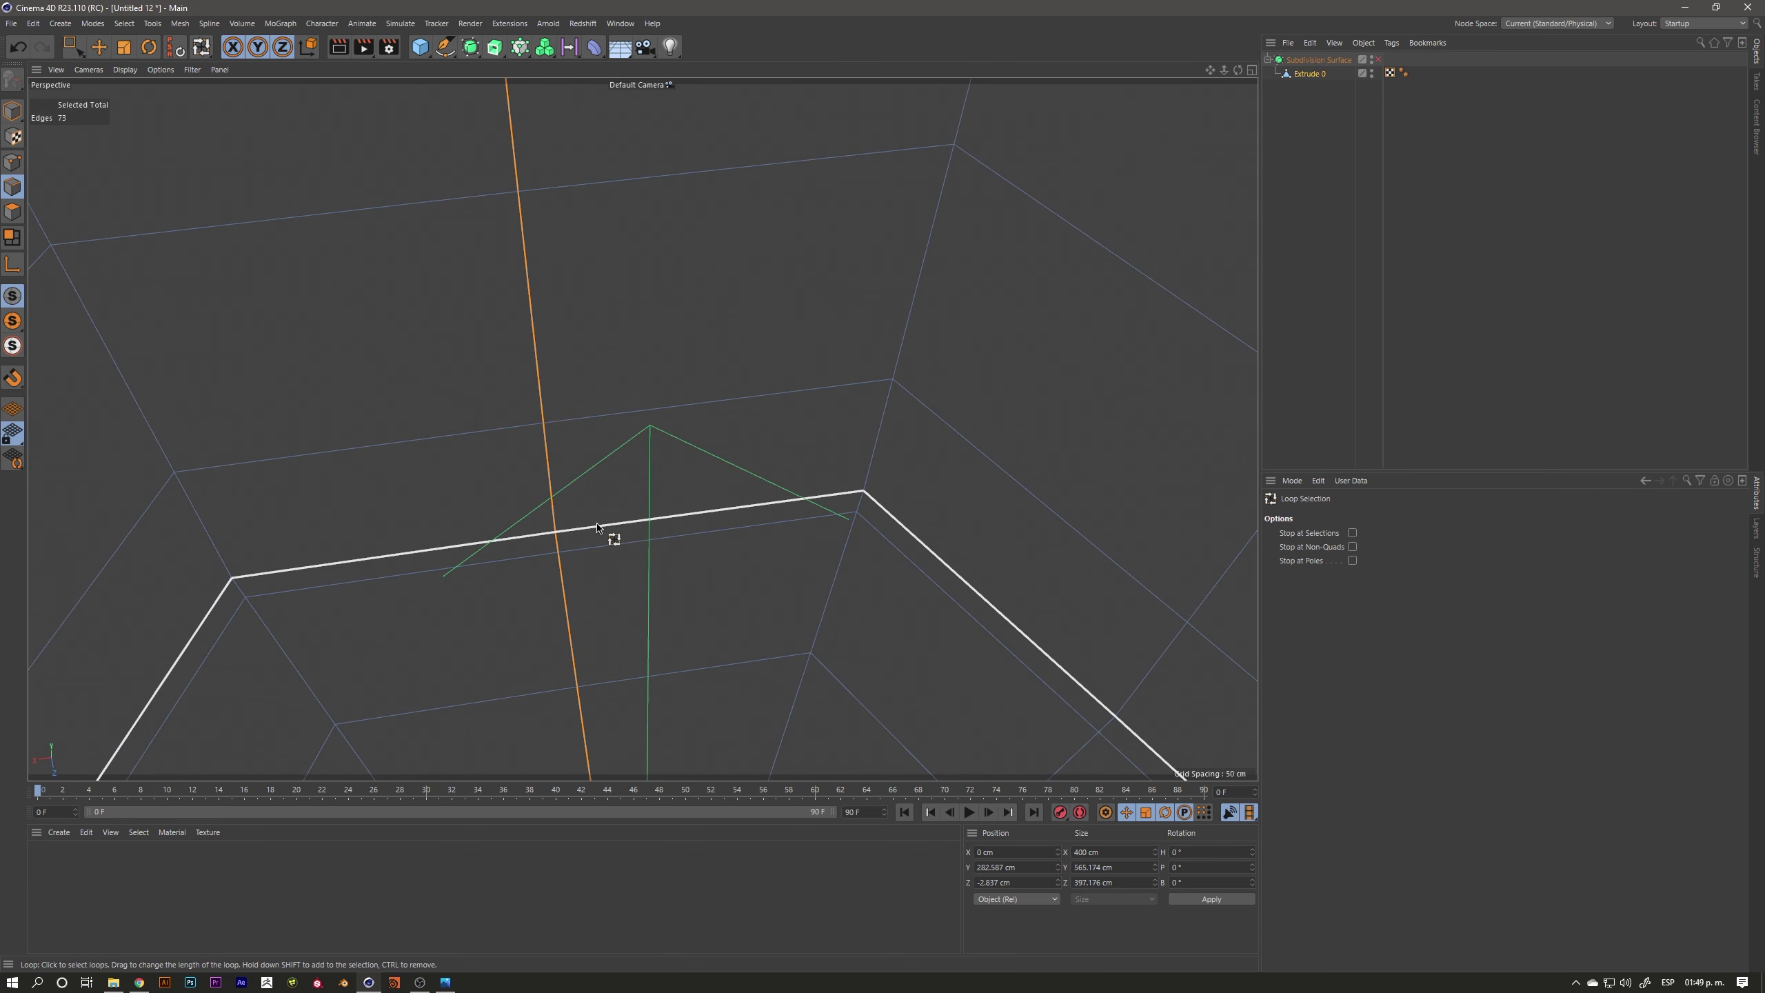
{"action": "mouse_move", "coordinate": [597, 526]}
{"action": "left_mouse_down", "text": "alt"}
{"action": "mouse_move", "coordinate": [547, 473]}
{"action": "mouse_move", "coordinate": [571, 466]}
{"action": "mouse_move", "coordinate": [563, 500]}
{"action": "left_mouse_up", "text": "alt"}
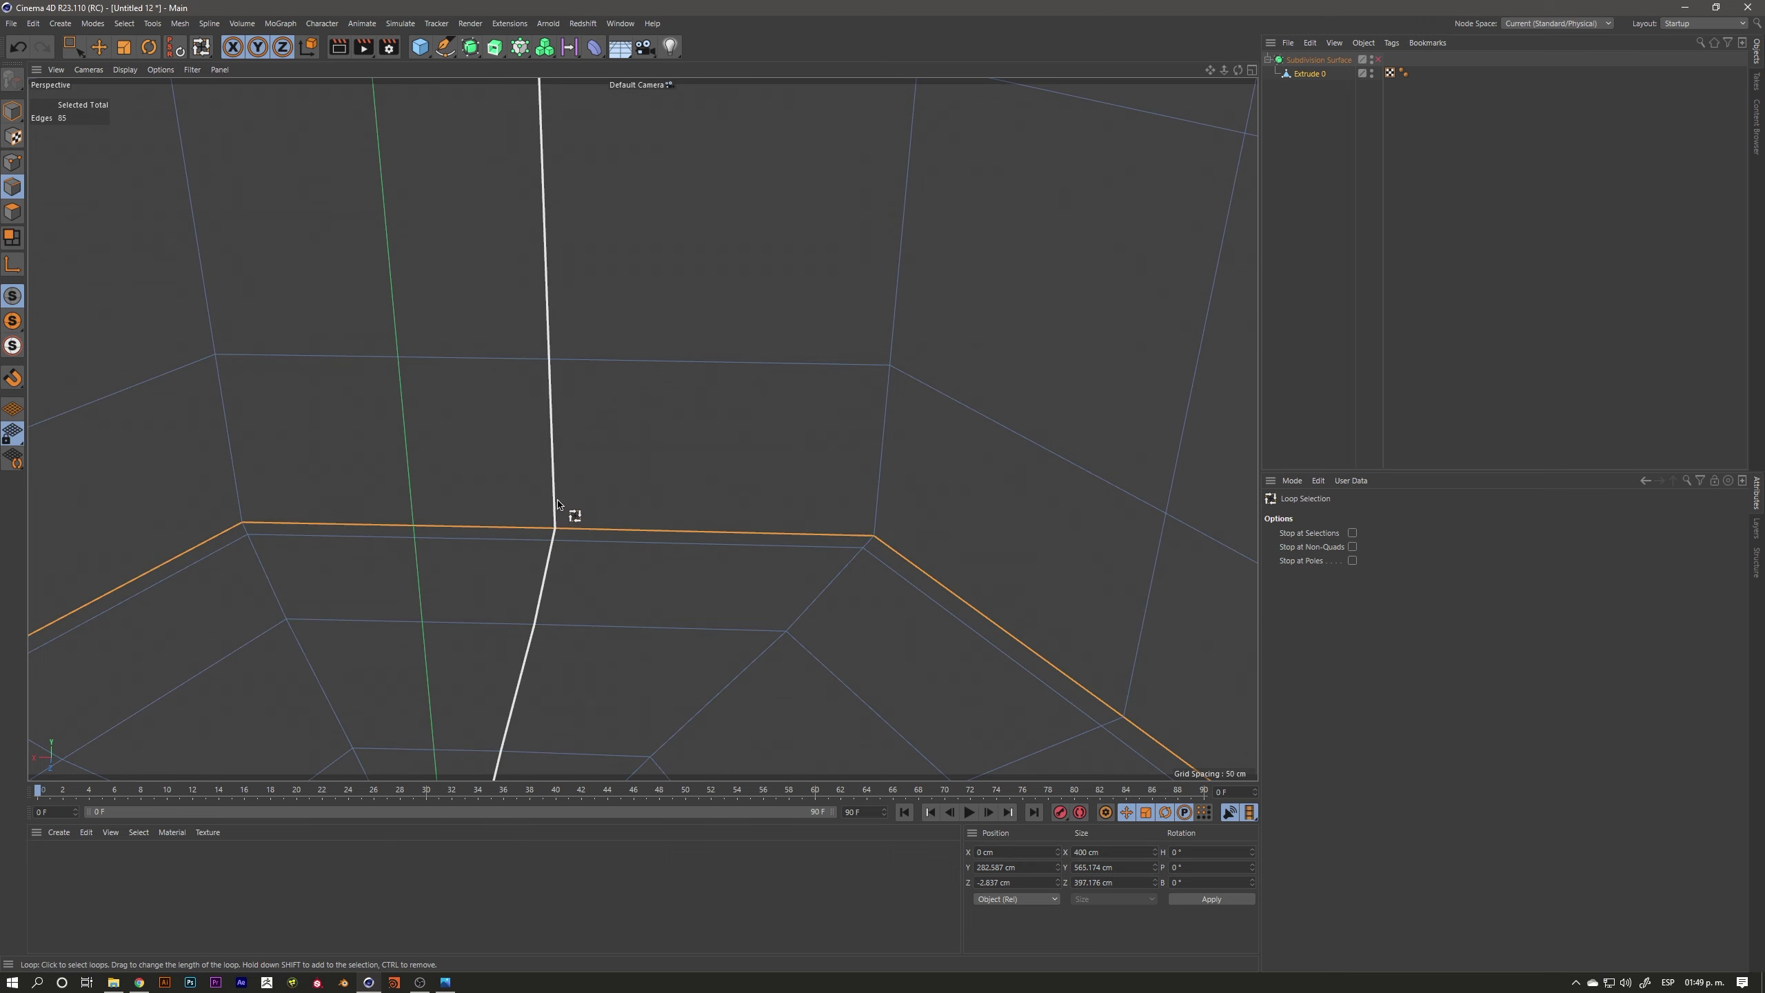
{"action": "mouse_move", "coordinate": [623, 505]}
{"action": "left_mouse_down", "text": "alt"}
{"action": "mouse_move", "coordinate": [623, 520]}
{"action": "mouse_move", "coordinate": [696, 497]}
{"action": "left_mouse_up", "text": "alt"}
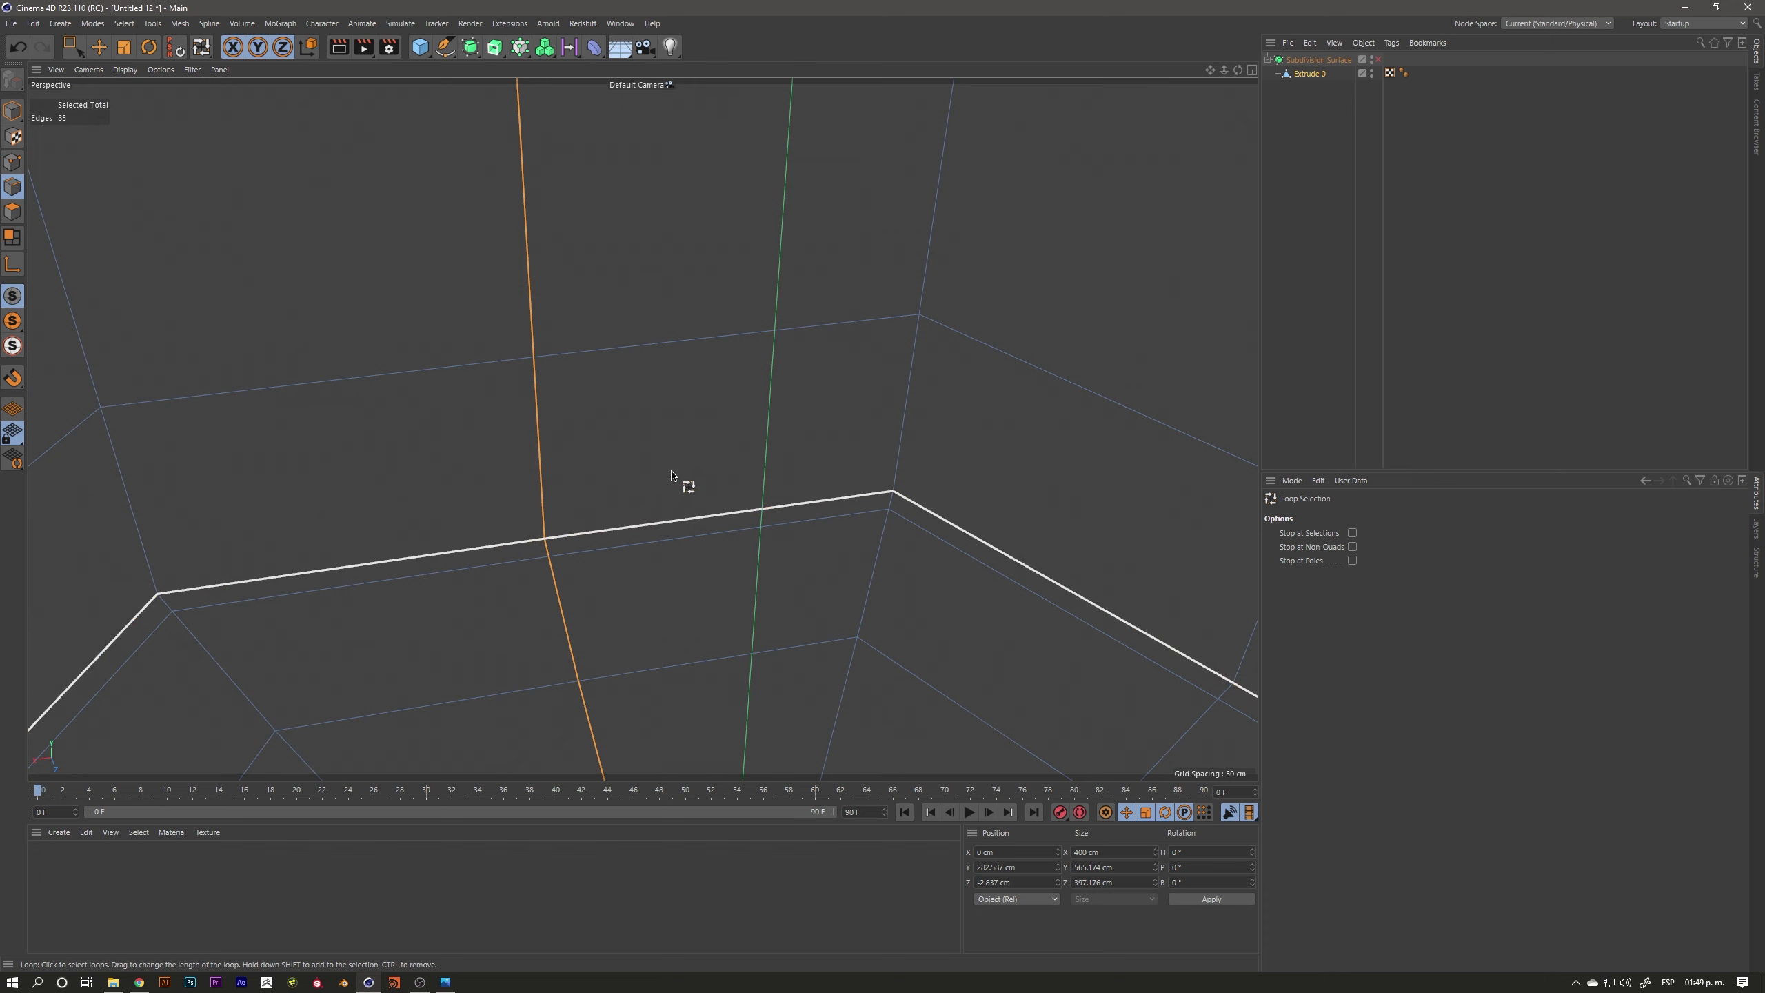
{"action": "left_click", "coordinate": [123, 23]}
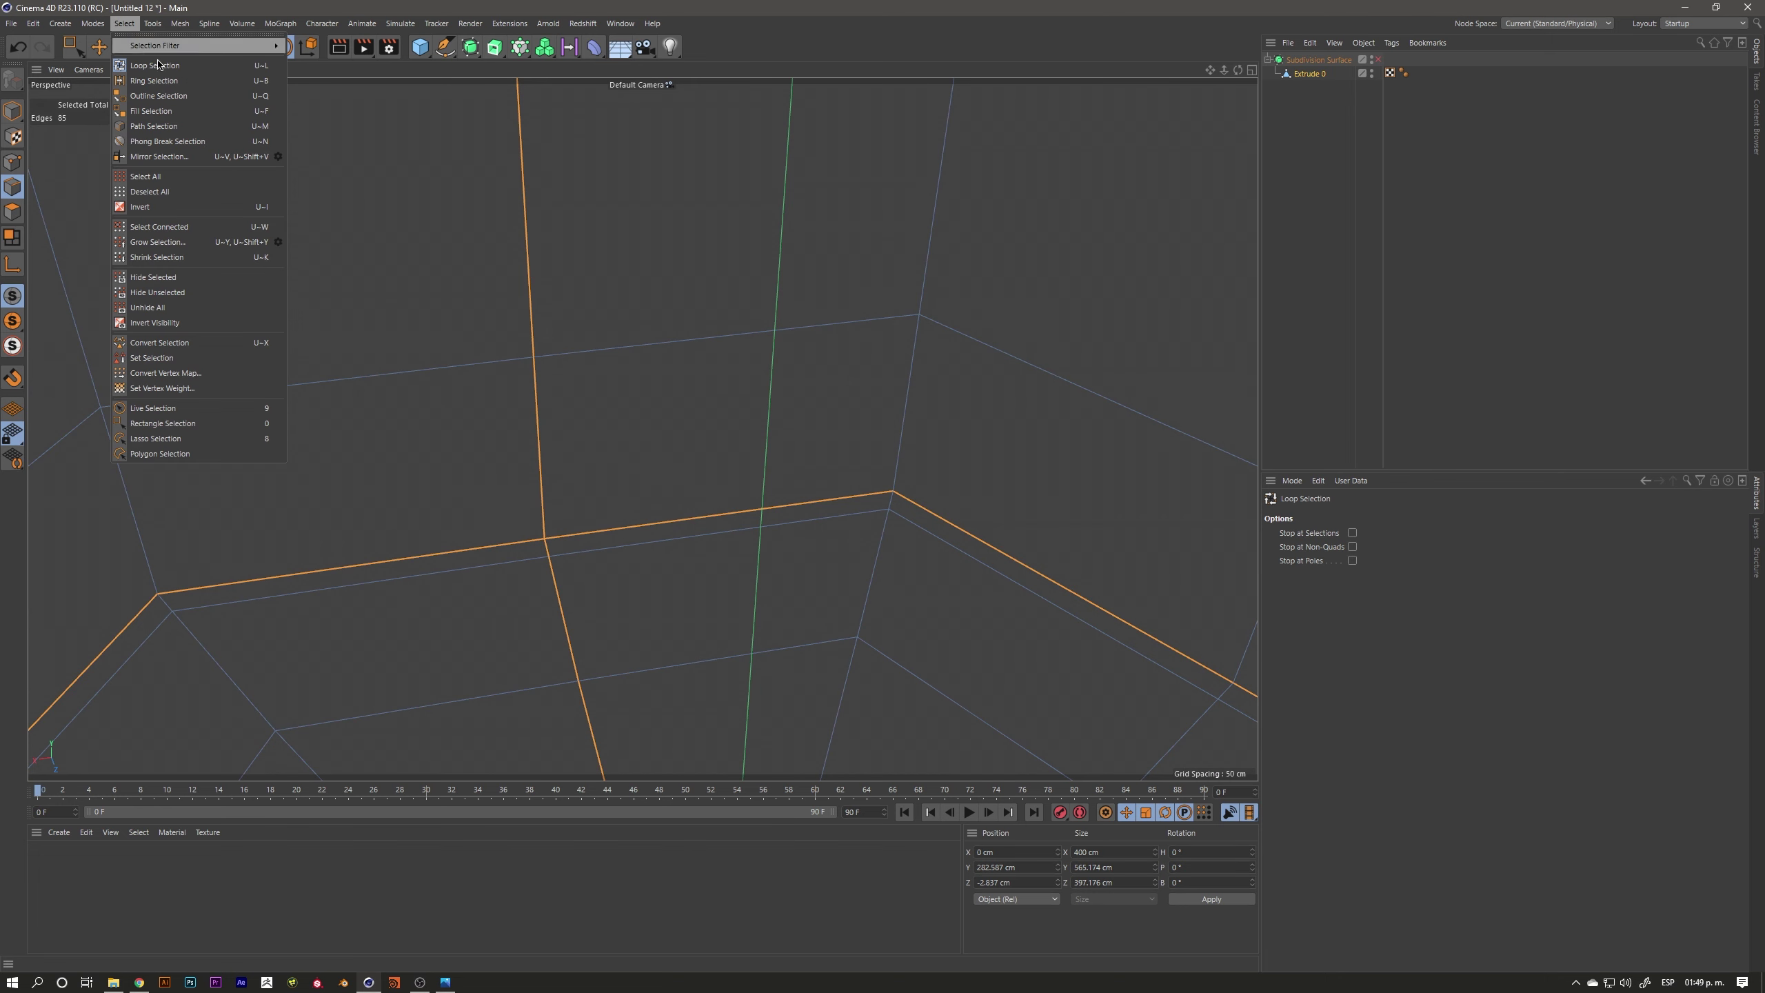
Store the seam edges as a saved selection and reselect the glass mesh
{"action": "left_click", "coordinate": [193, 358]}
{"action": "left_click", "coordinate": [1419, 82]}
{"action": "key", "text": "ctrl+z"}
{"action": "left_click", "coordinate": [1417, 109]}
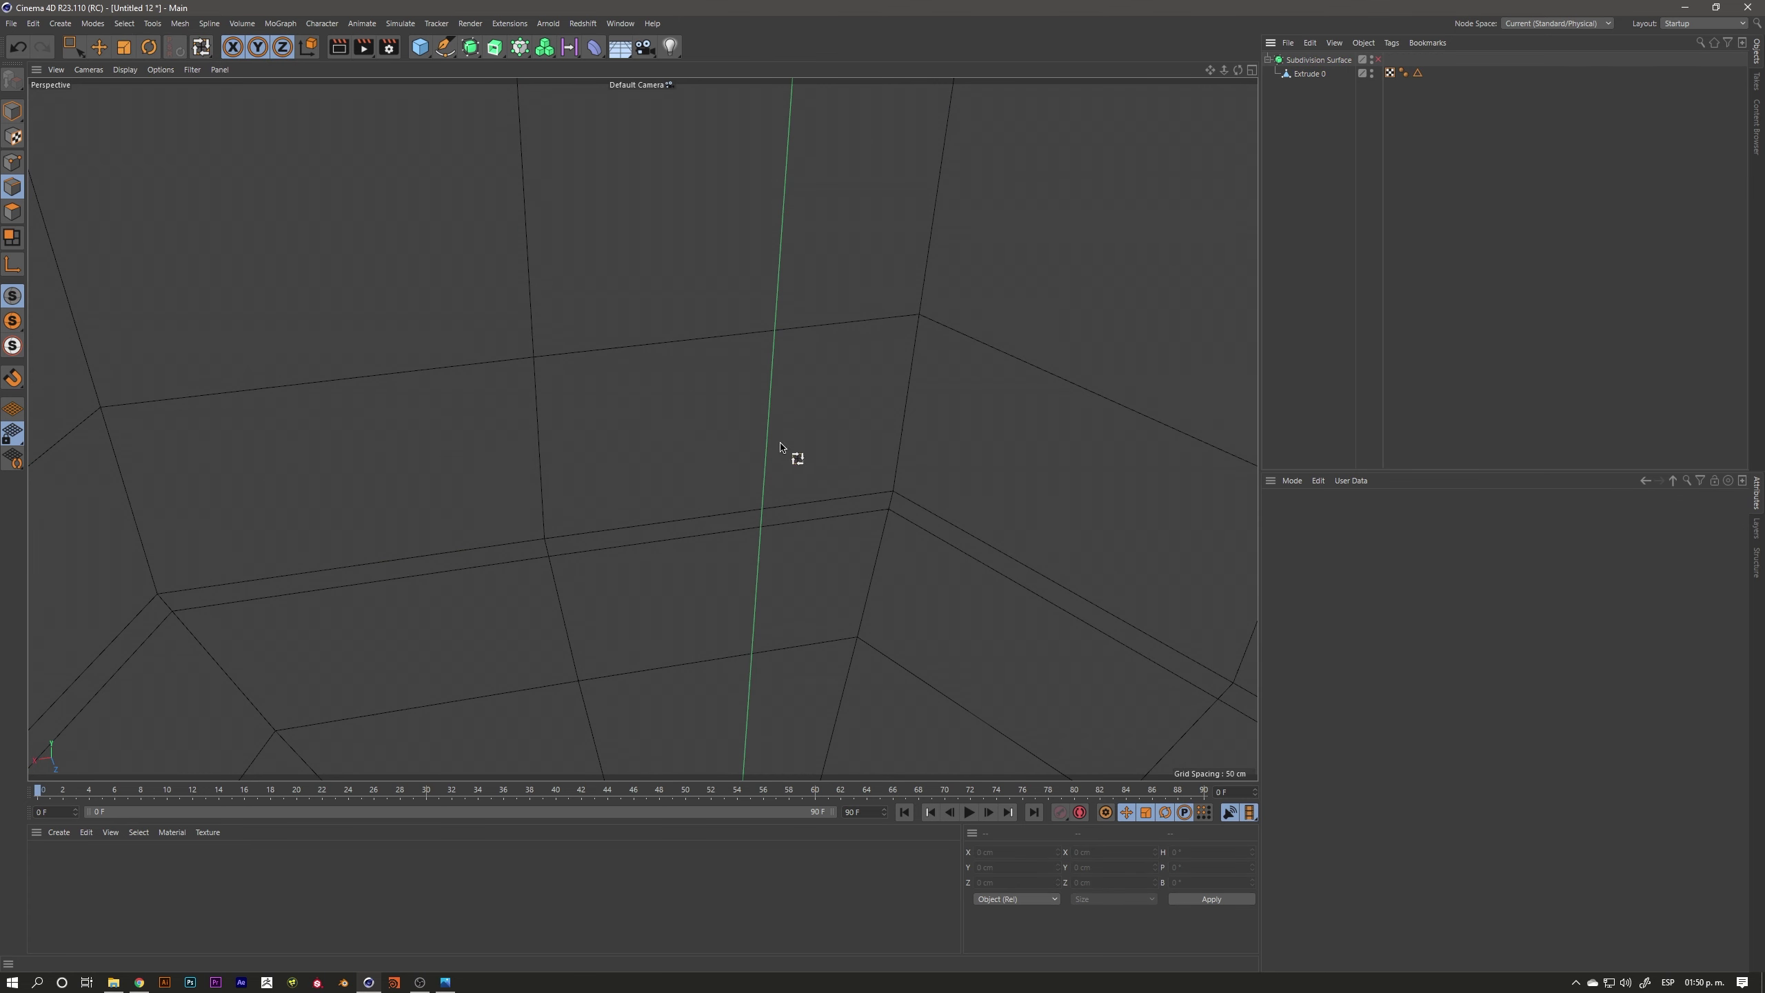
{"action": "left_click", "coordinate": [1306, 75]}
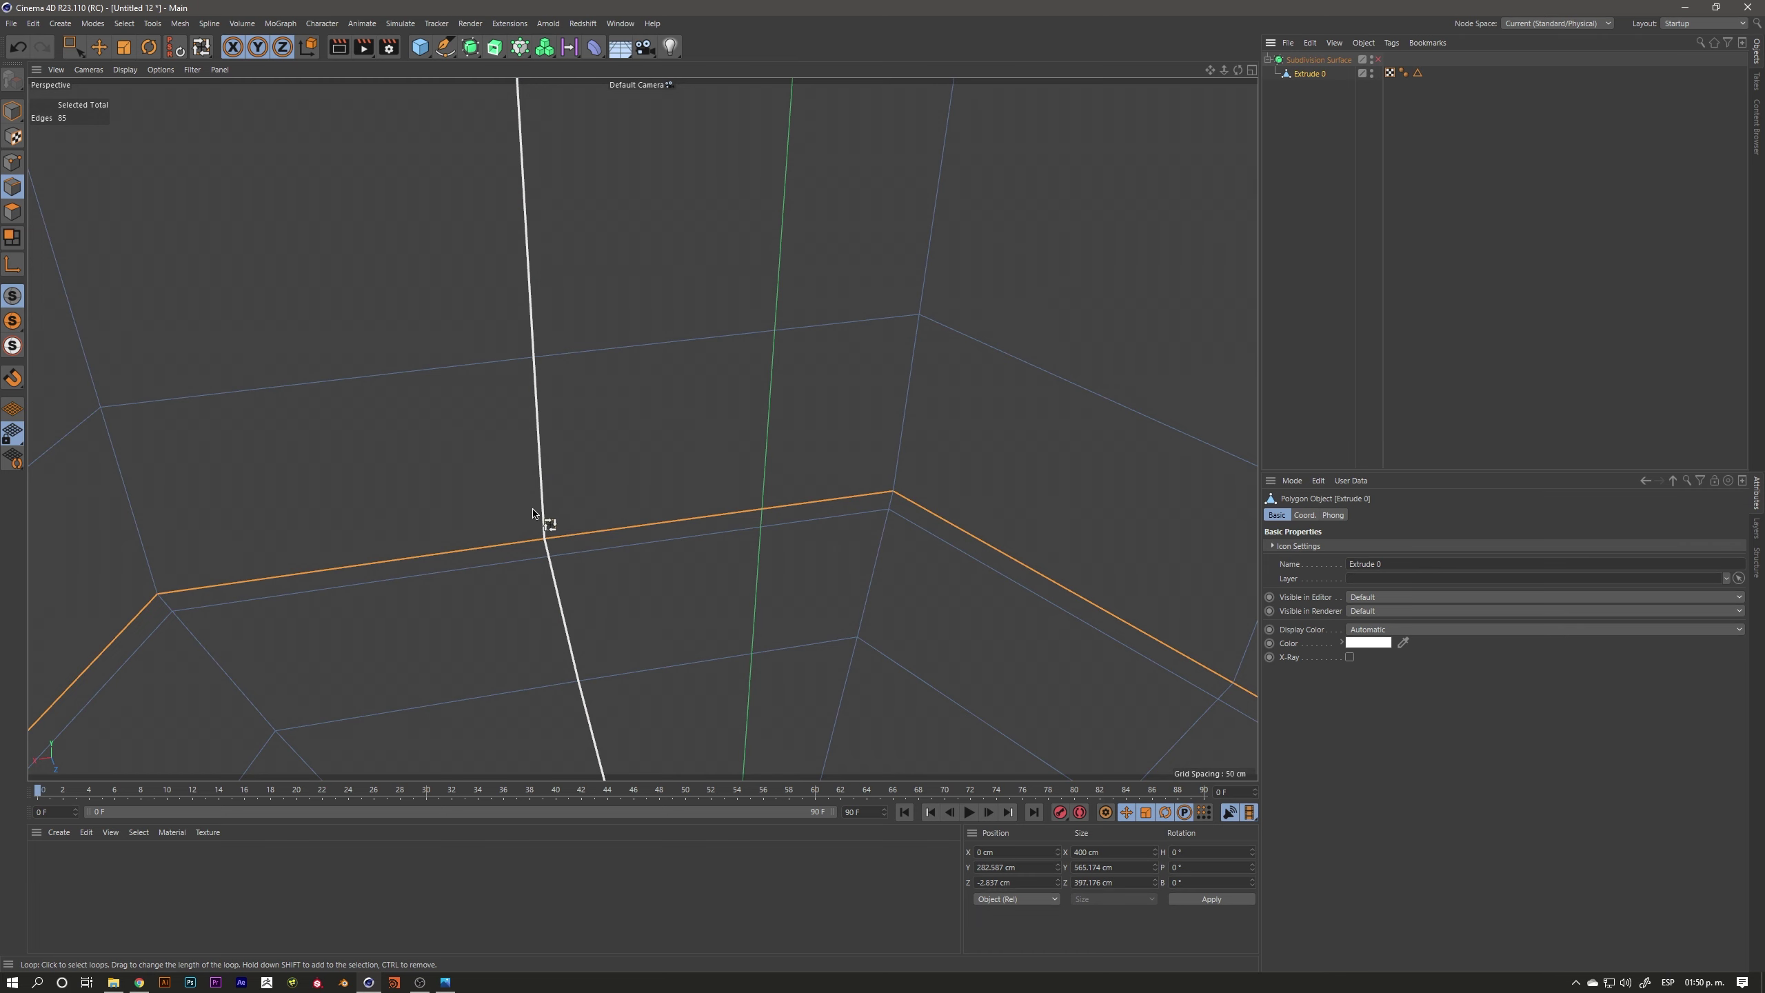
Preview the corner with subdivision smoothing on, switch it off, and activate Loop/Path Cut
{"action": "left_click_drag", "start_coordinate": [533, 513], "coordinate": [619, 520], "text": "alt"}
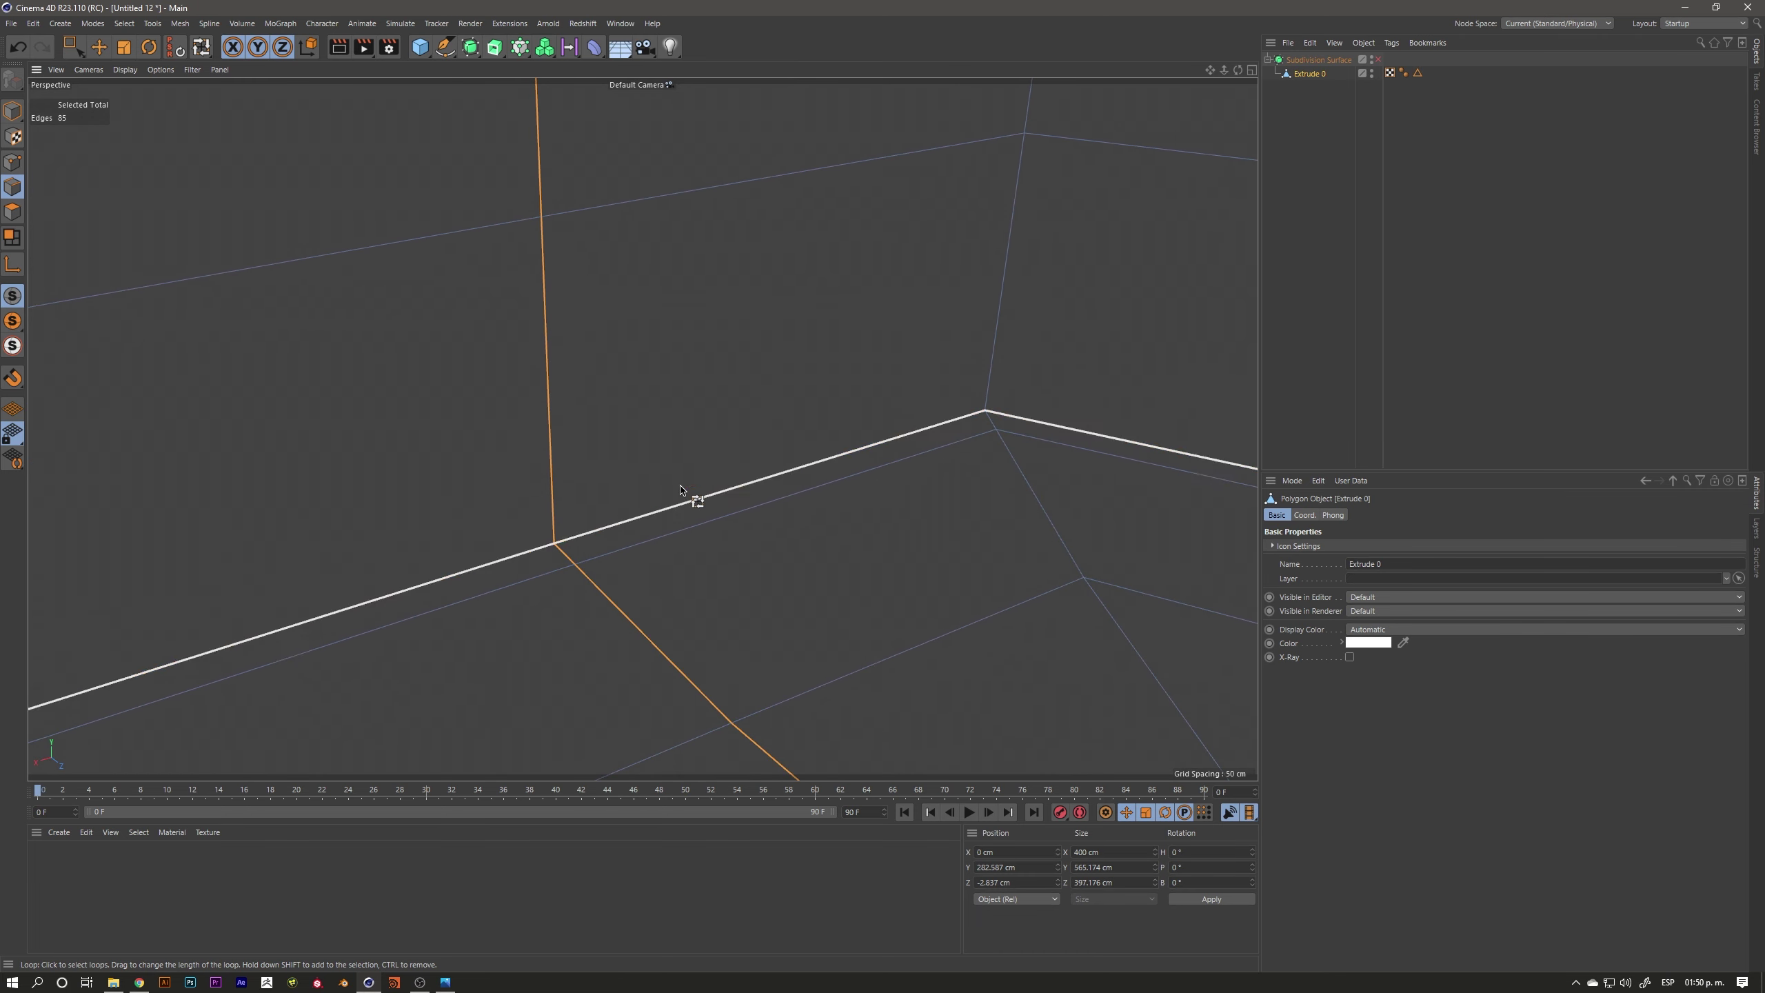
{"action": "left_click", "coordinate": [1379, 62]}
{"action": "mouse_move", "coordinate": [855, 524]}
{"action": "left_mouse_down", "text": "alt"}
{"action": "mouse_move", "coordinate": [630, 579]}
{"action": "mouse_move", "coordinate": [678, 544]}
{"action": "mouse_move", "coordinate": [622, 541]}
{"action": "mouse_move", "coordinate": [725, 523]}
{"action": "mouse_move", "coordinate": [380, 533]}
{"action": "mouse_move", "coordinate": [646, 528]}
{"action": "left_mouse_up", "text": "alt"}
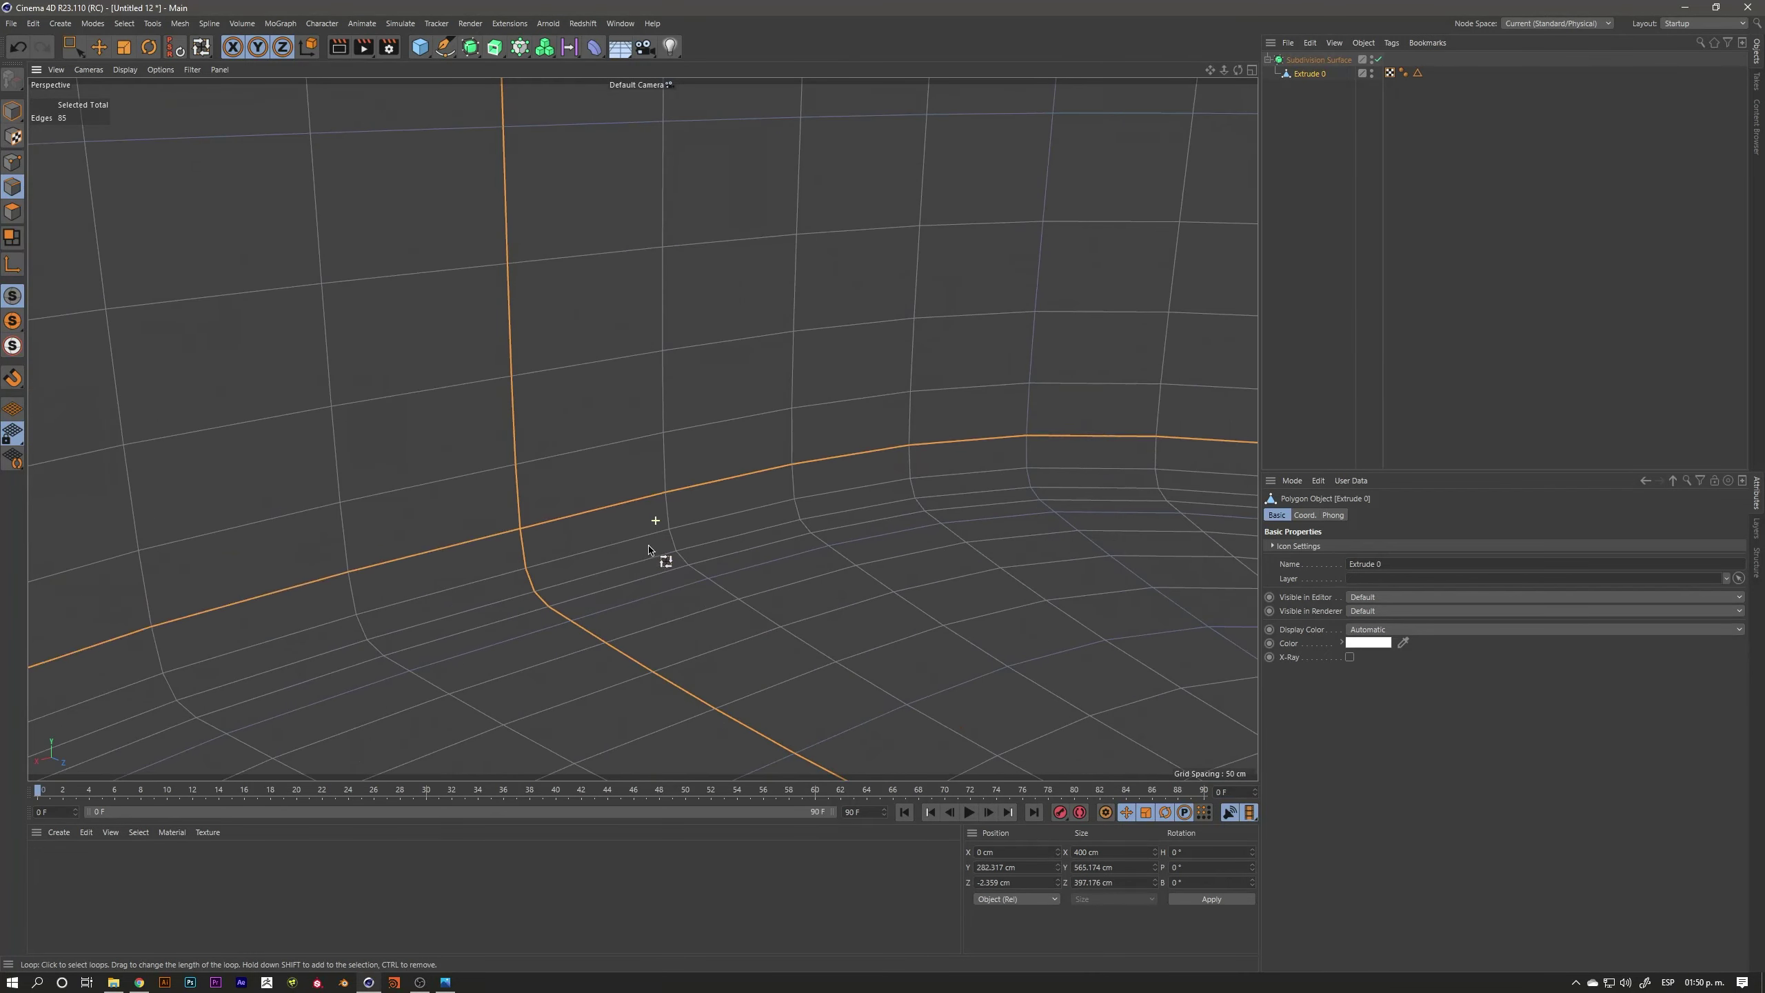
{"action": "left_click", "coordinate": [1379, 60]}
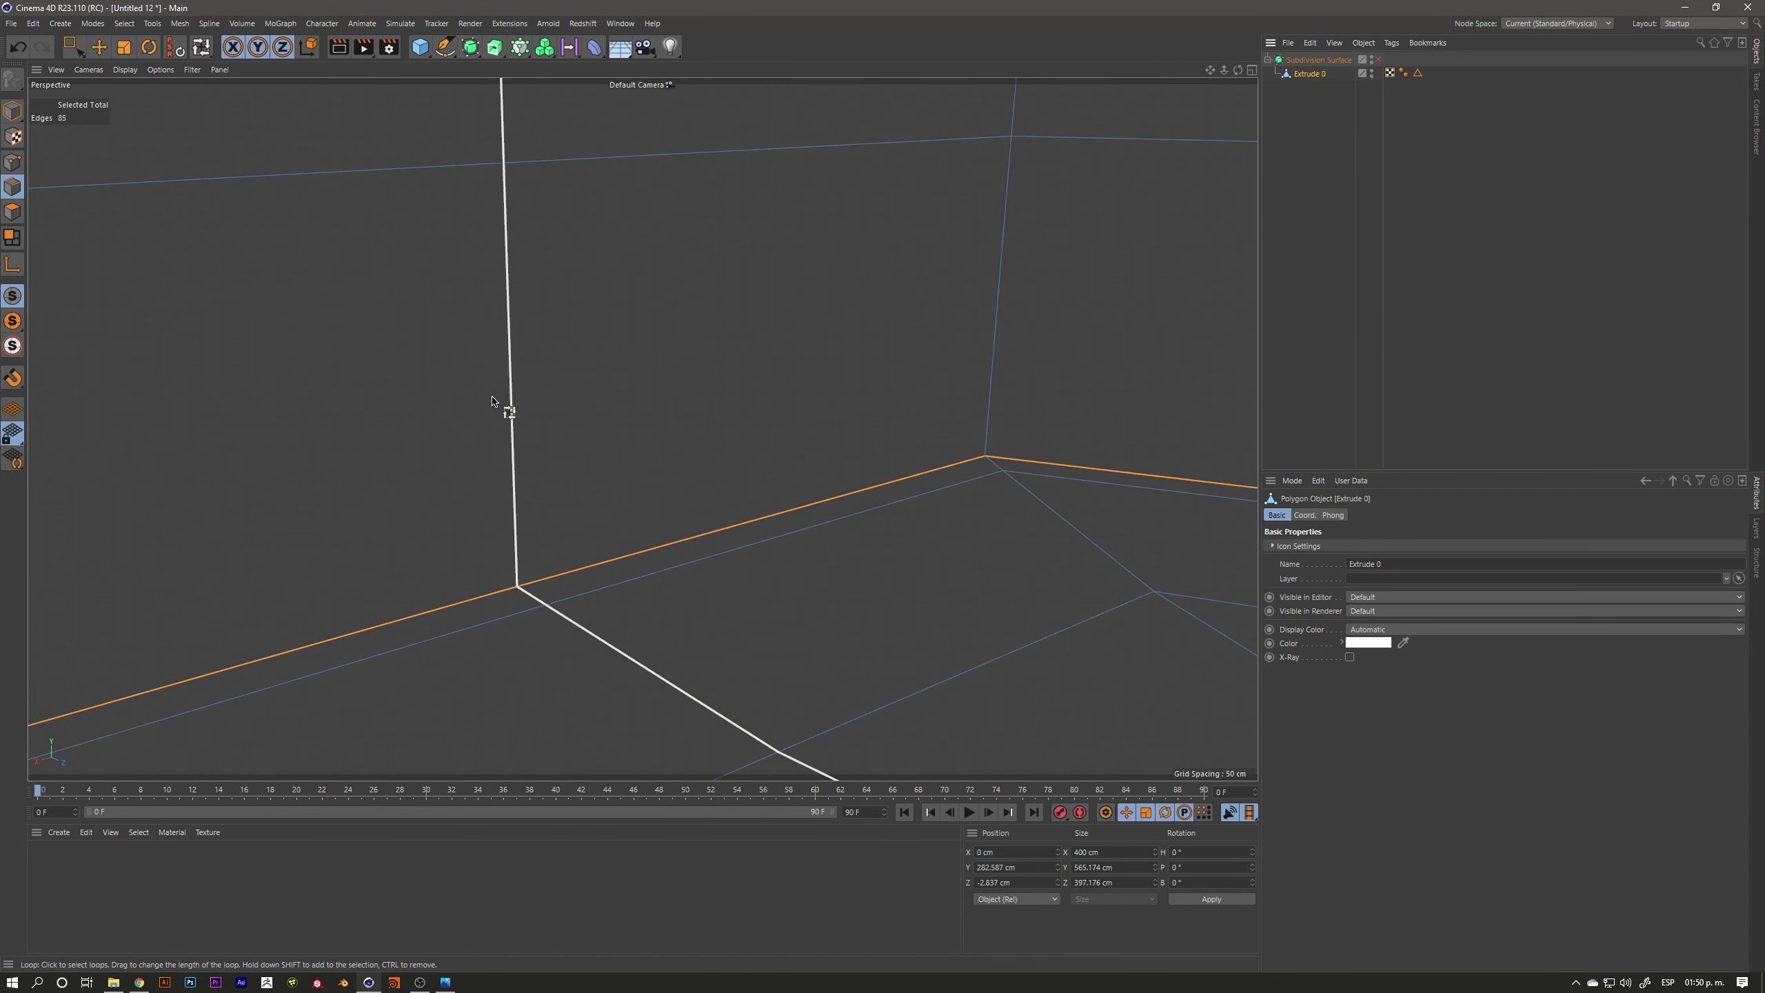
{"action": "key", "text": "k"}
{"action": "key", "text": "l"}
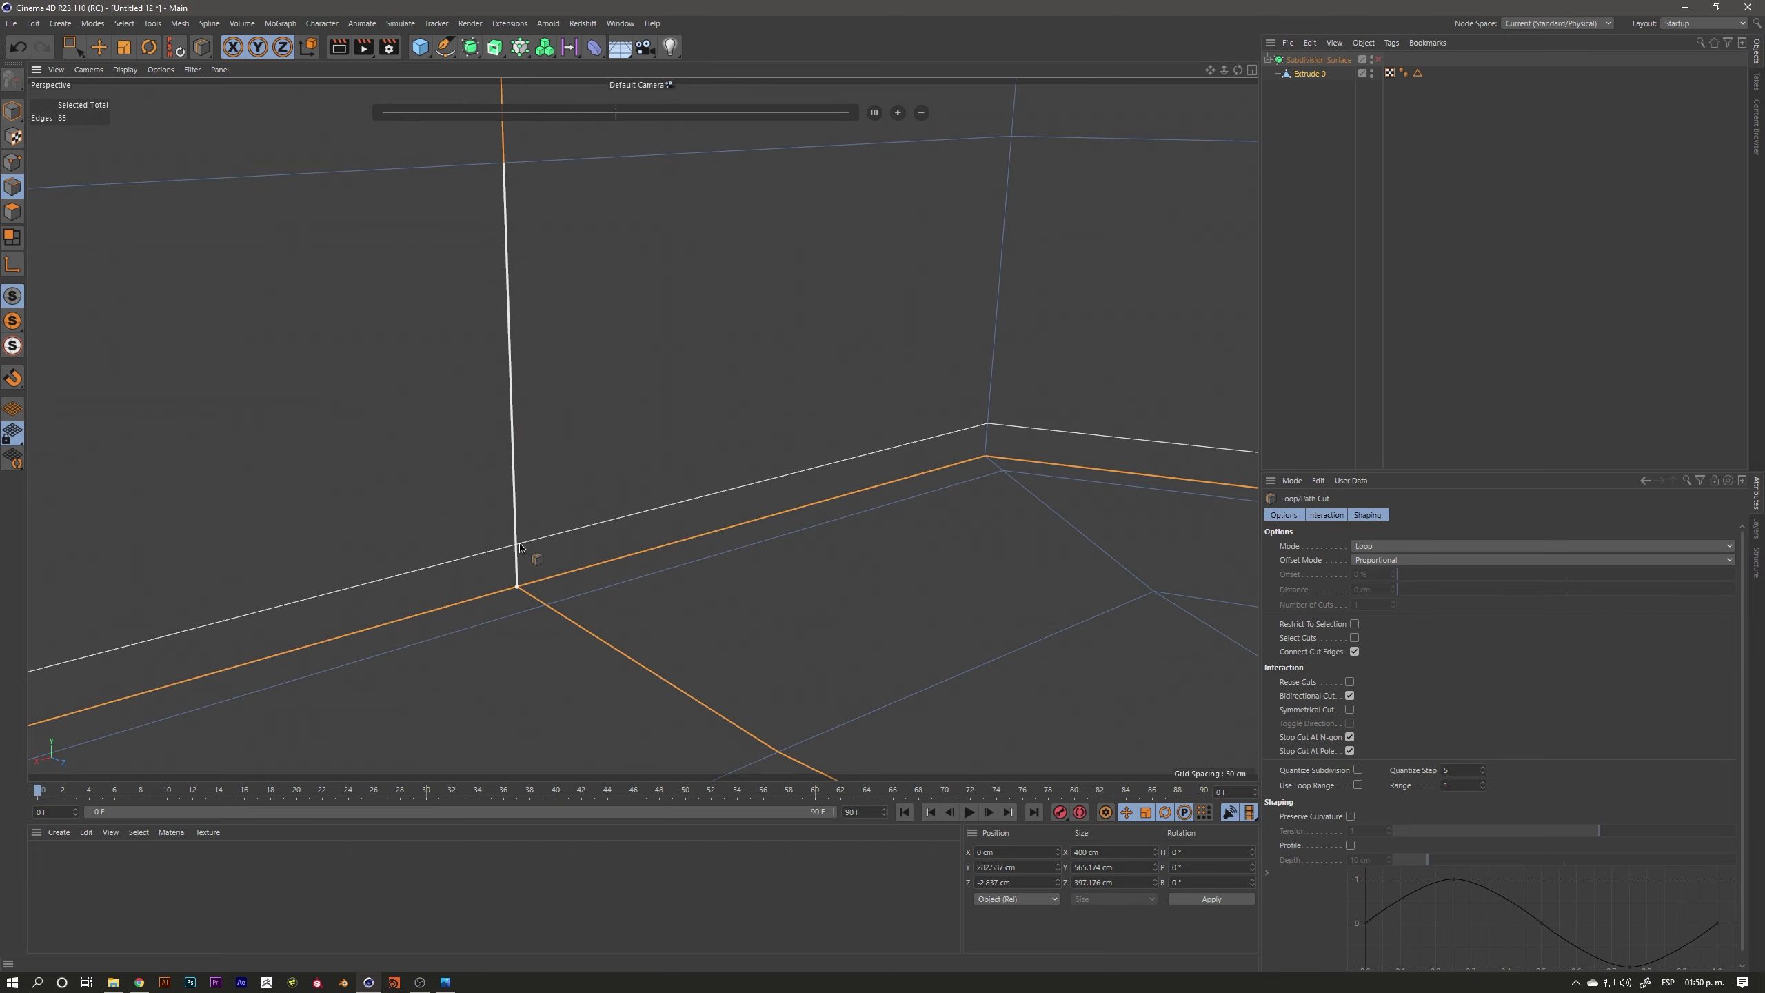
Cut a loop at 10.887% (5.967 cm) above the base edge and preview it smoothed
{"action": "left_click", "coordinate": [520, 547]}
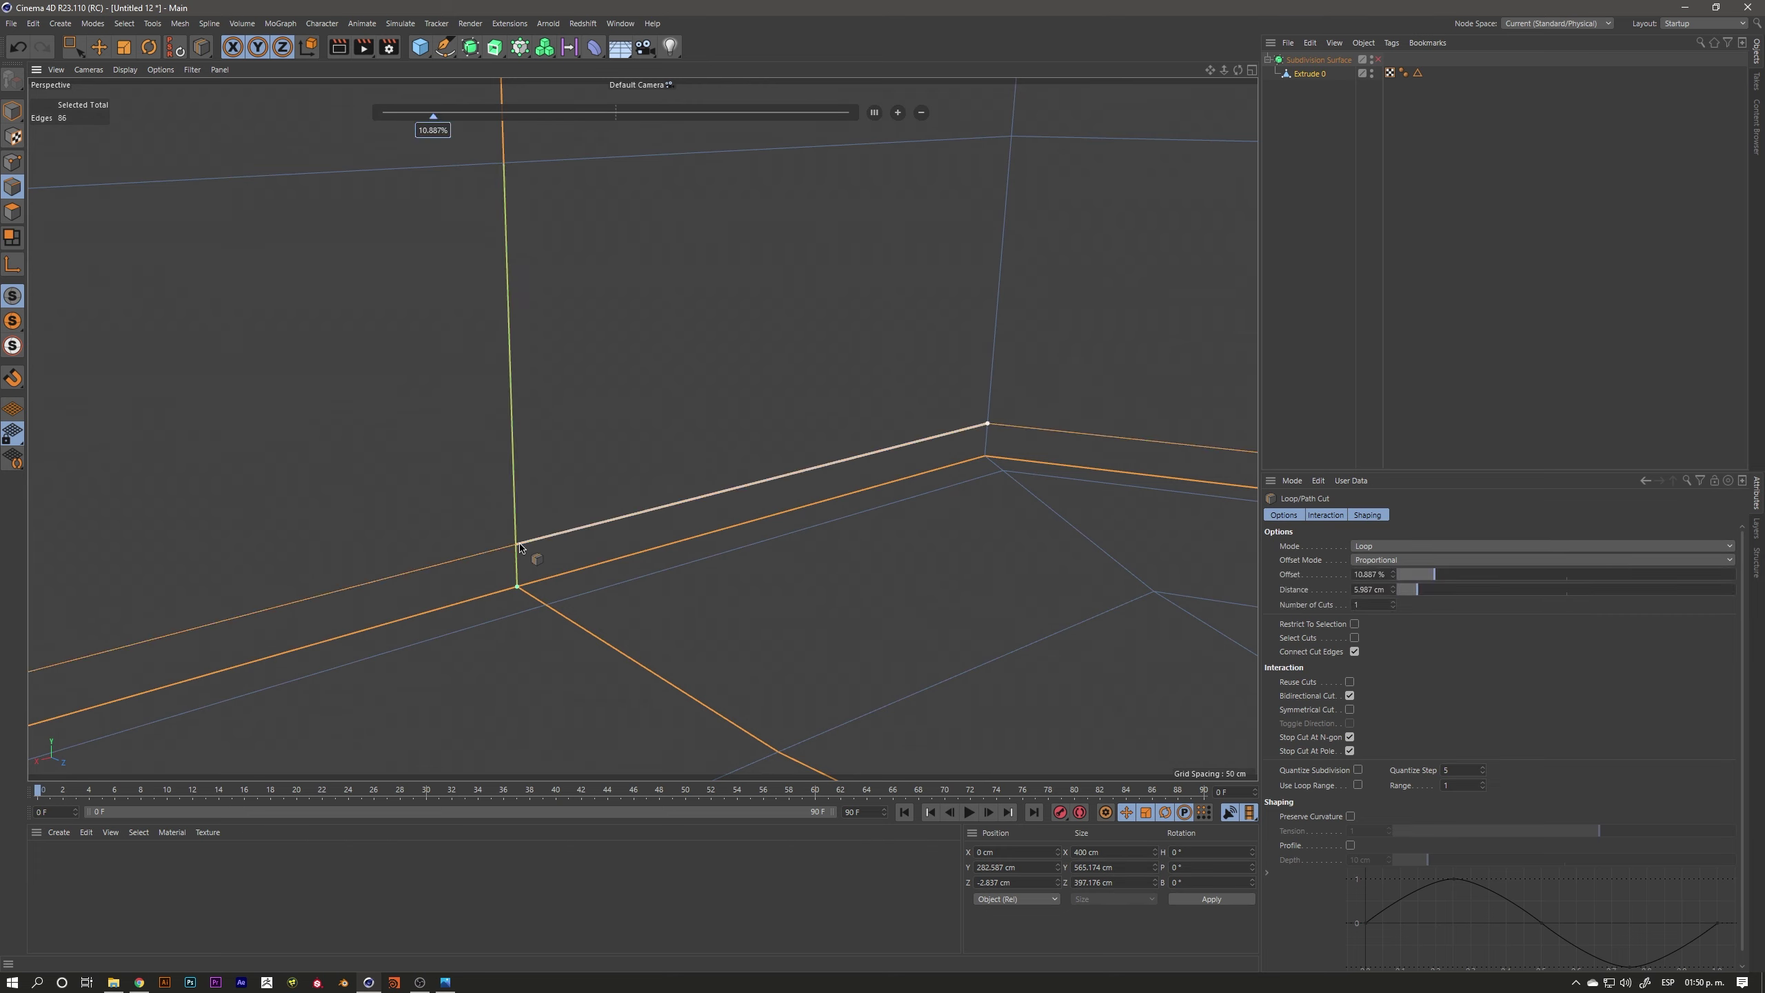
{"action": "left_click", "coordinate": [1379, 60]}
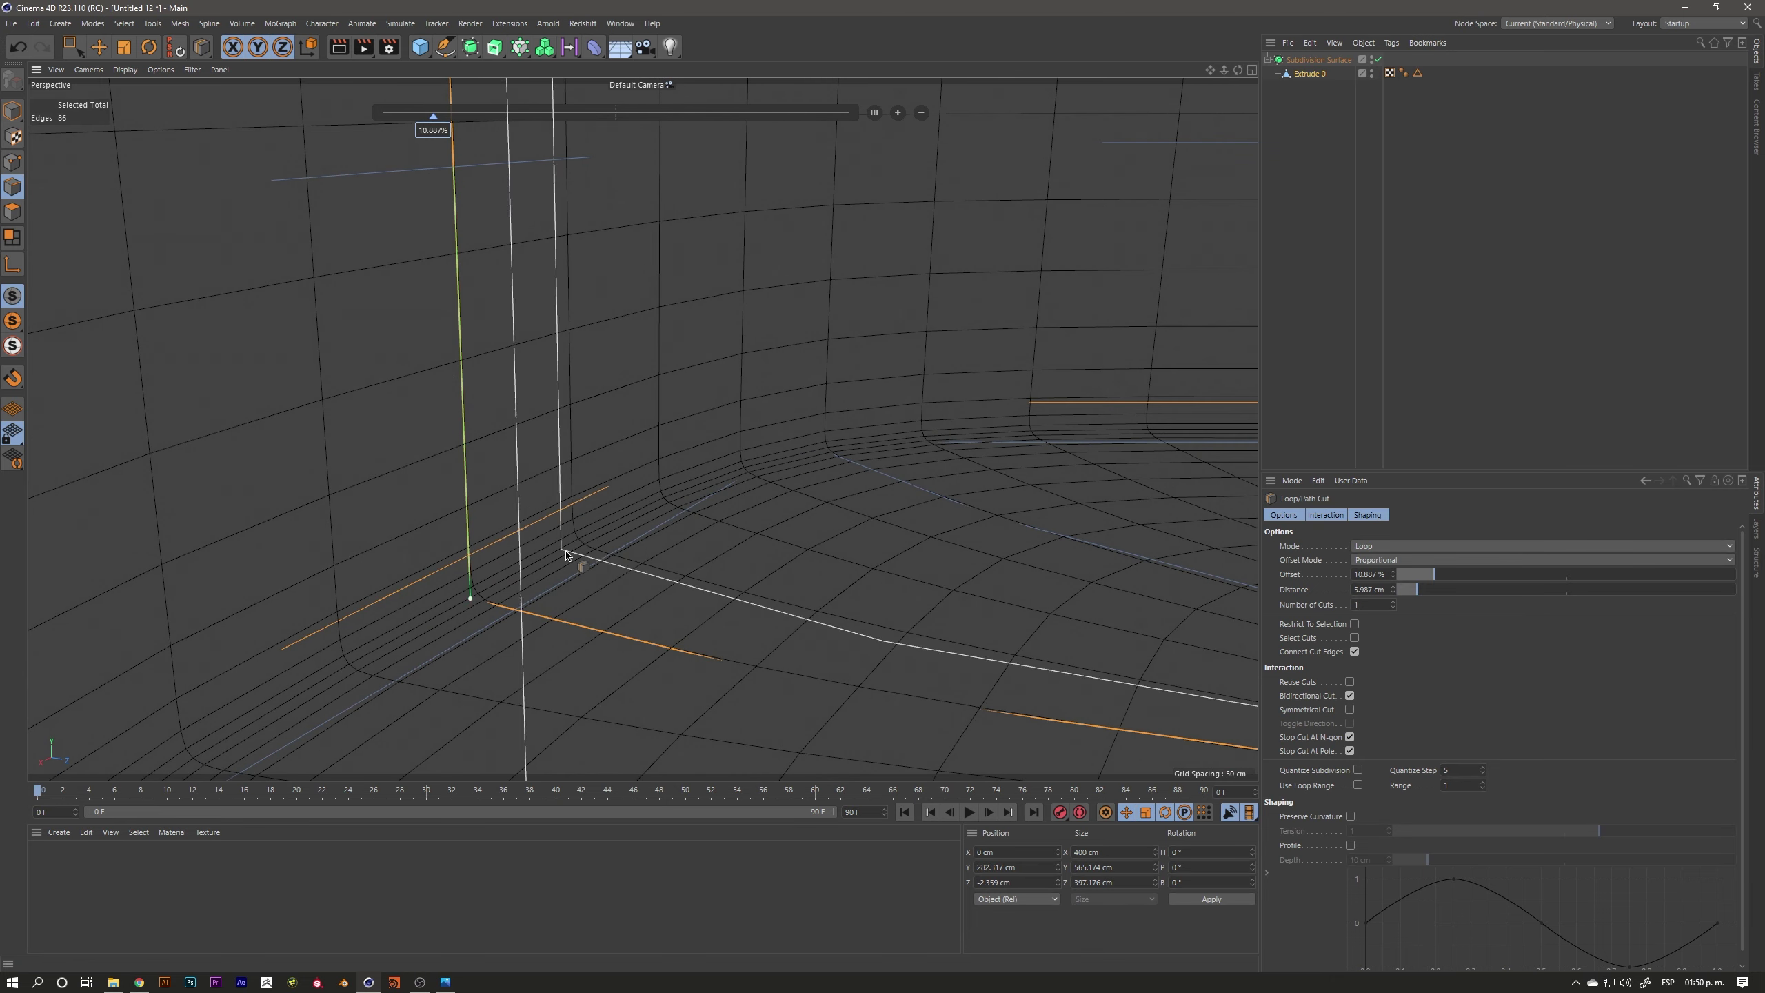
{"action": "left_click_drag", "start_coordinate": [631, 572], "coordinate": [638, 504], "text": "alt"}
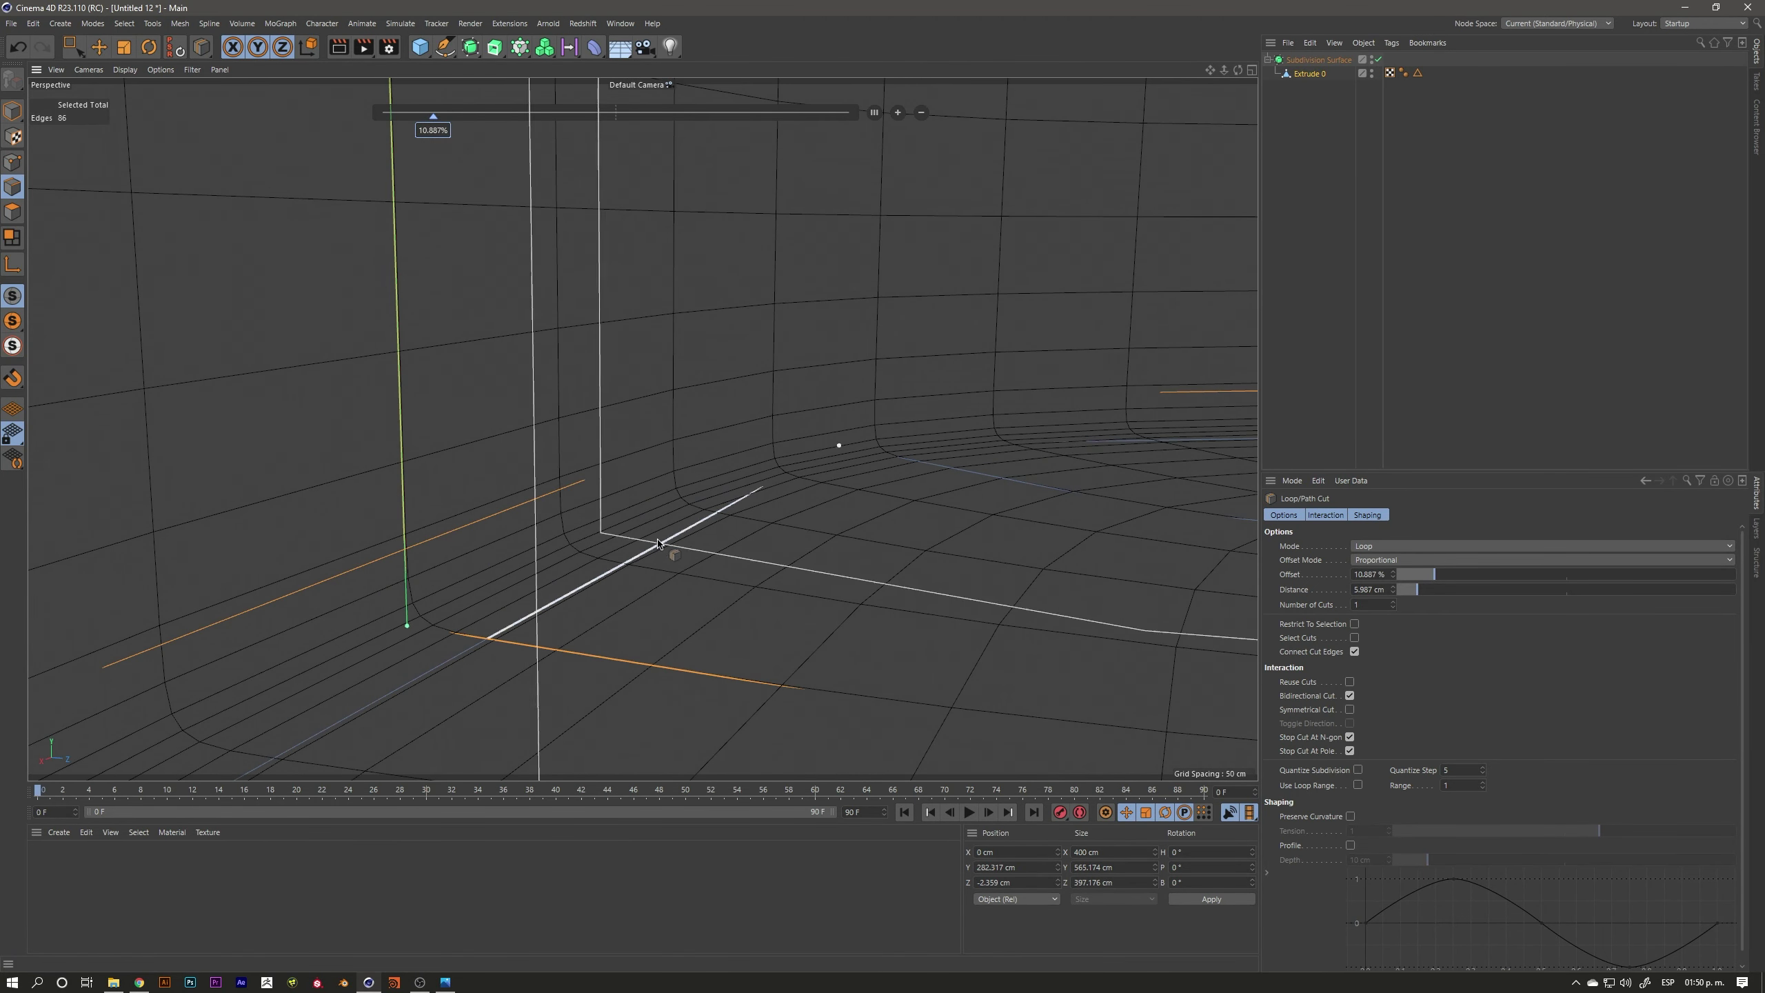
{"action": "left_click", "coordinate": [1417, 74]}
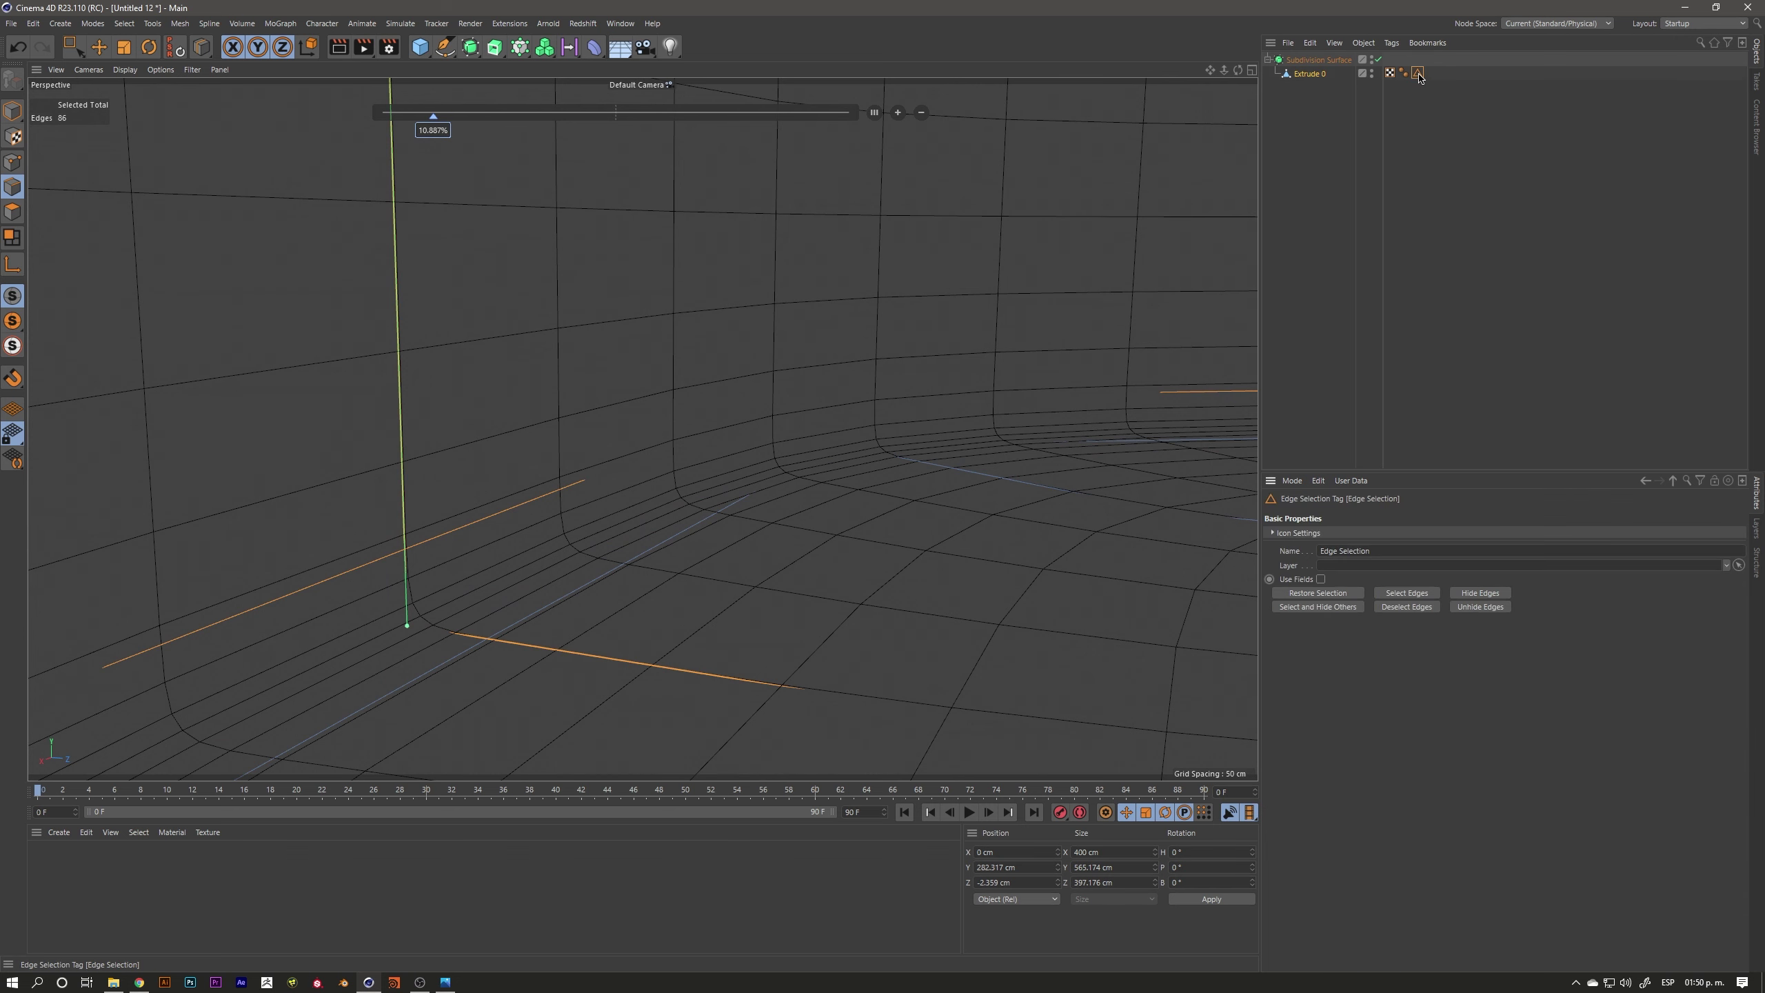
{"action": "left_click", "coordinate": [1378, 60]}
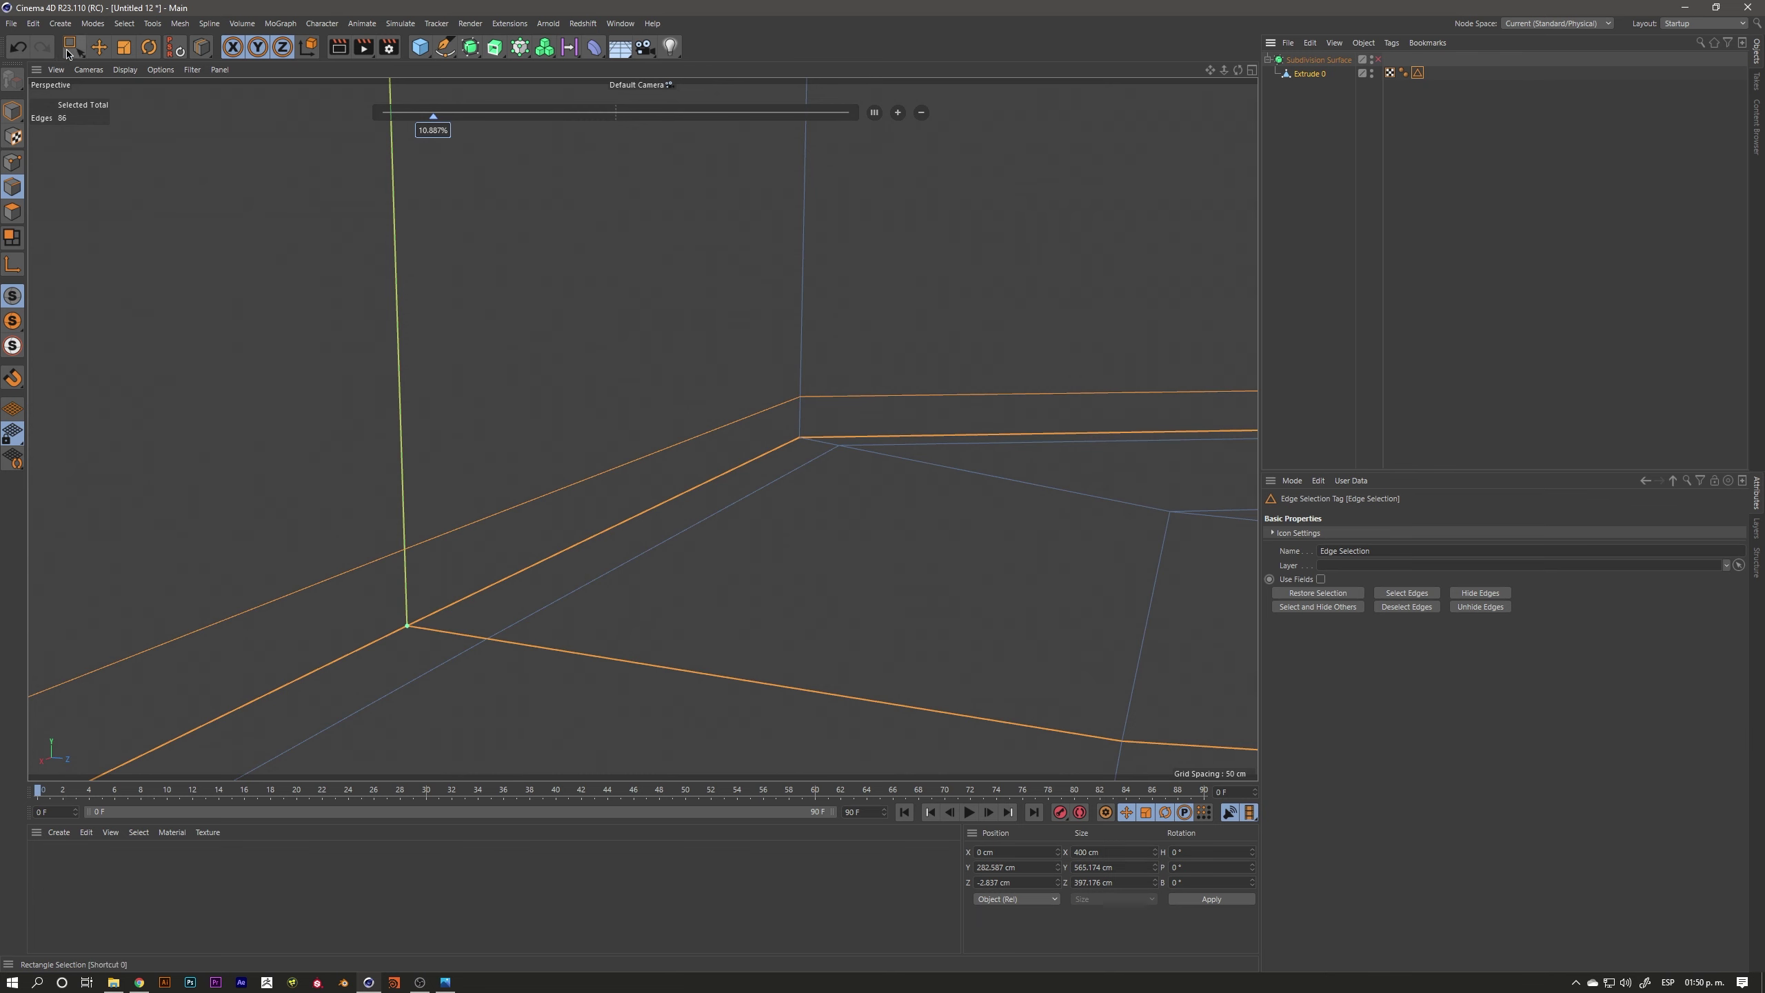
Restore the stored 86-edge seam selection on the glass and orbit out to see it whole
{"action": "key", "text": "0"}
{"action": "left_click", "coordinate": [196, 224]}
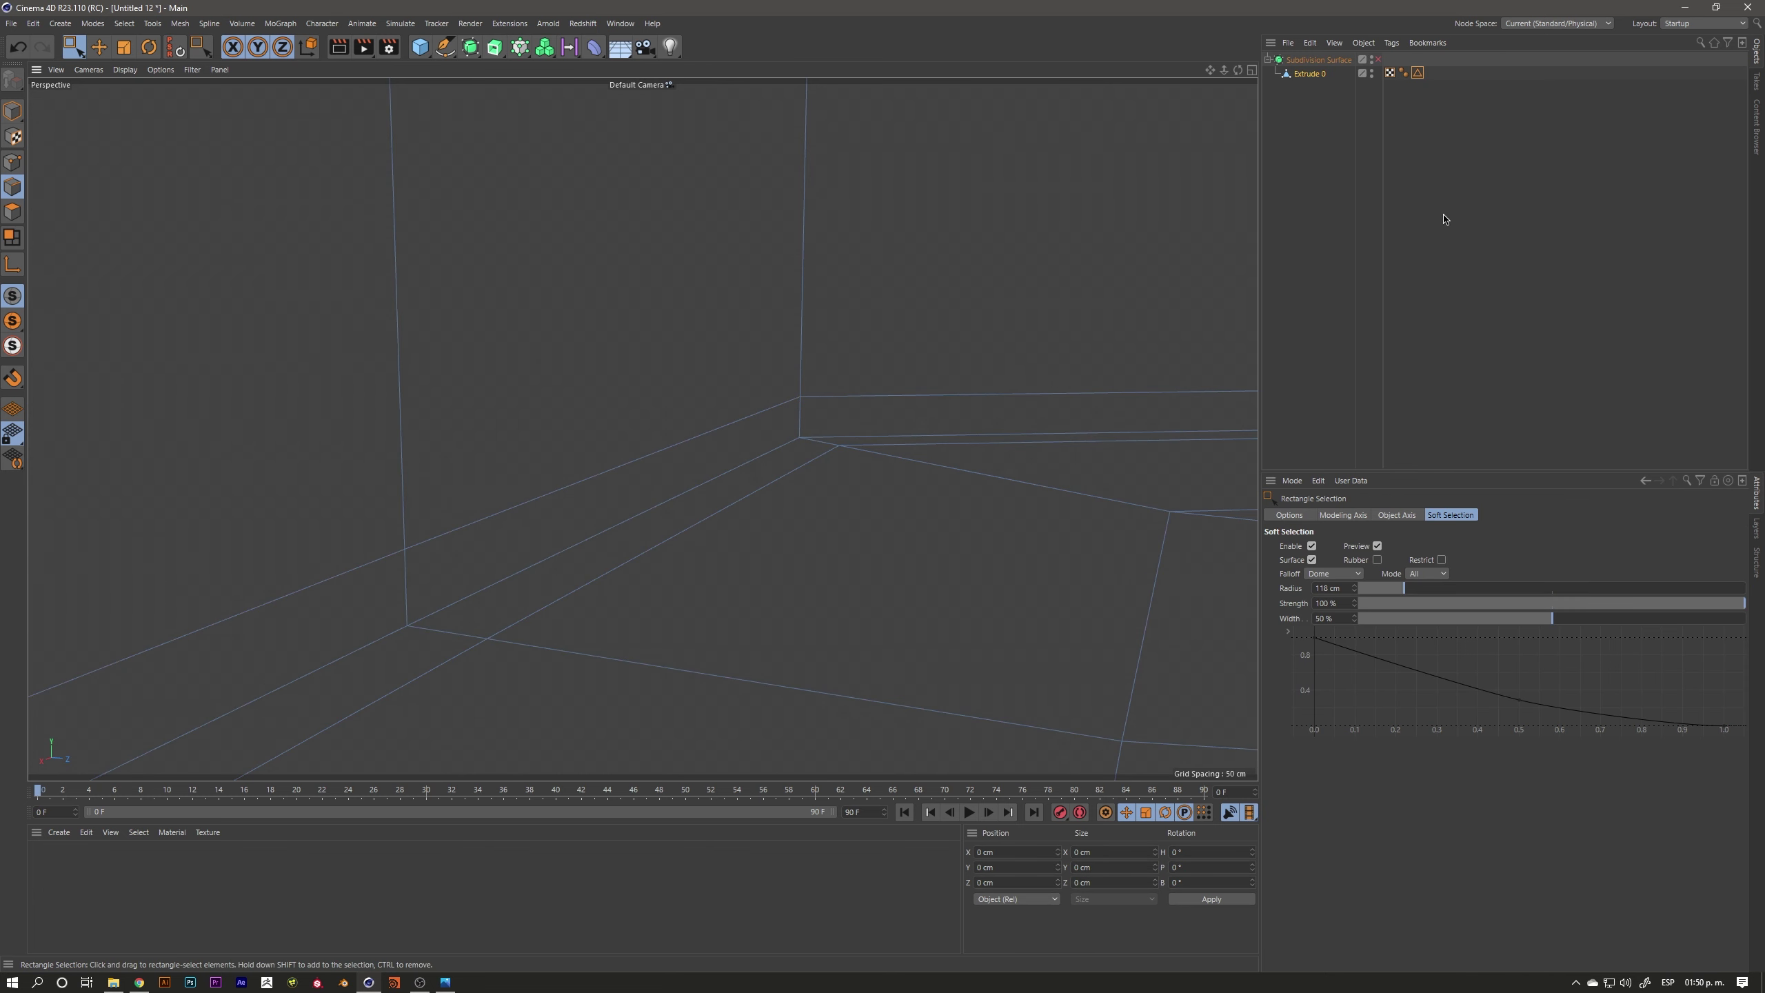
{"action": "double_click", "coordinate": [1416, 76]}
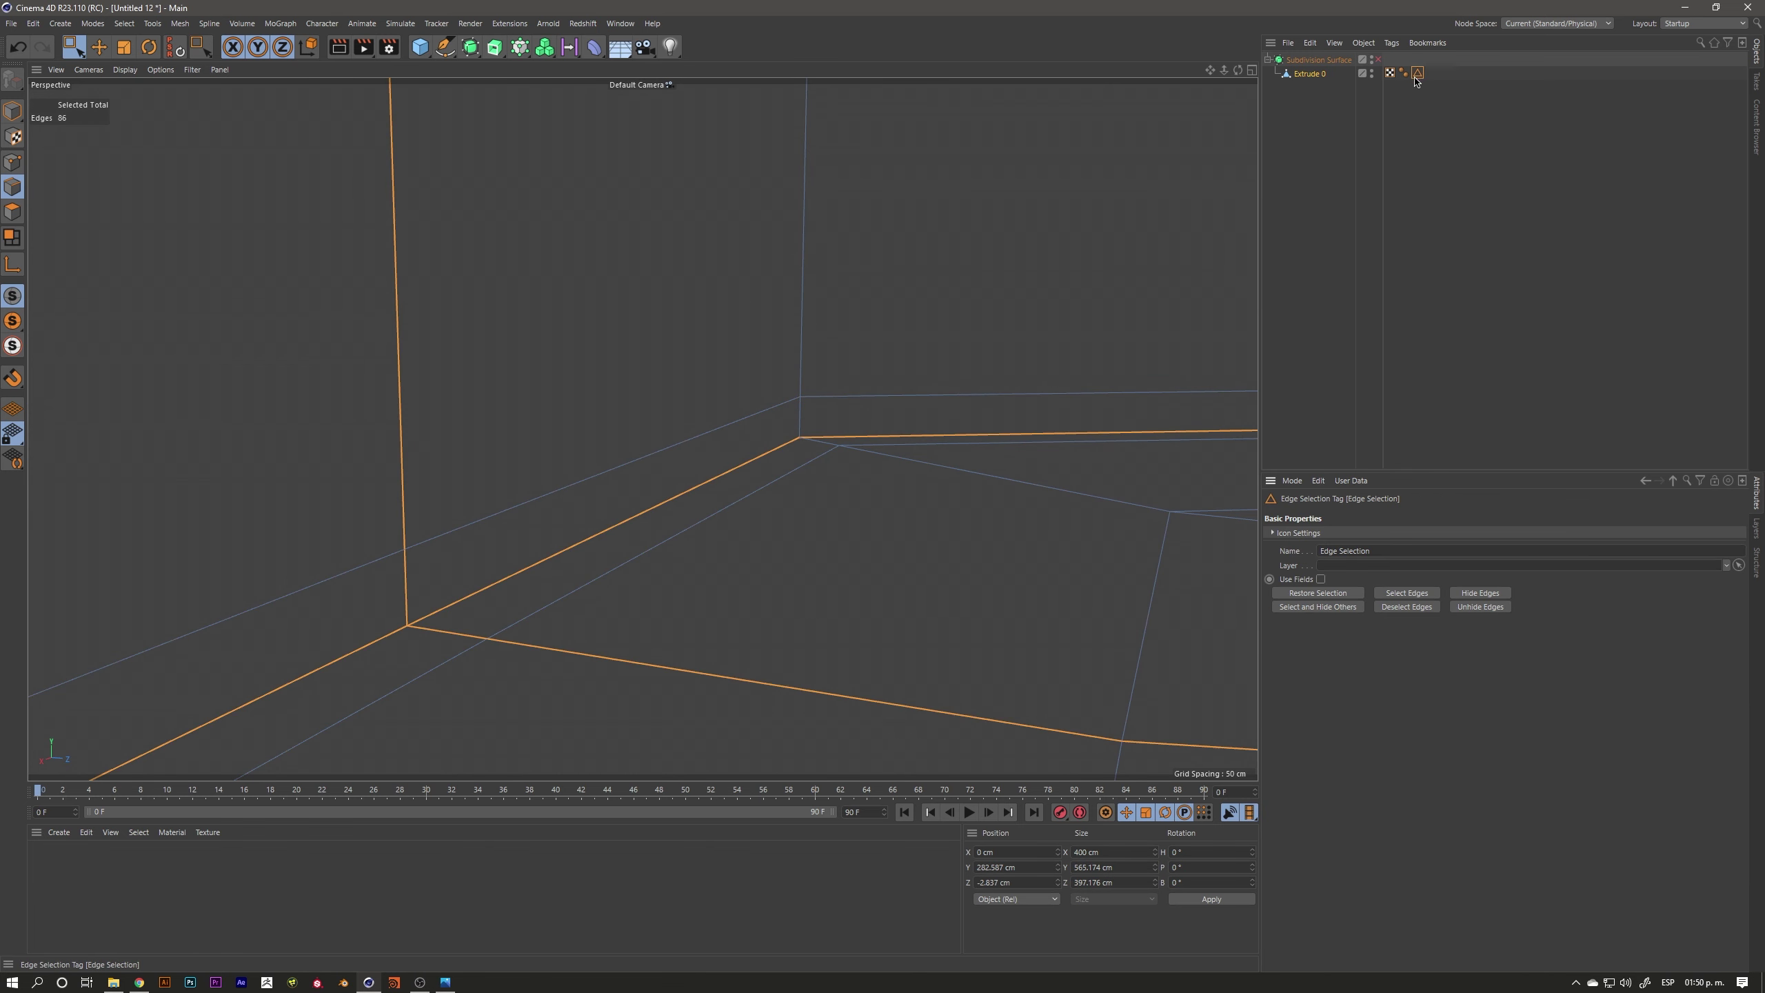
{"action": "scroll", "coordinate": [862, 361], "scroll_direction": "down", "scroll_amount": 5}
{"action": "scroll", "coordinate": [797, 356], "scroll_direction": "down", "scroll_amount": 5}
{"action": "scroll", "coordinate": [740, 391], "scroll_direction": "down", "scroll_amount": 3}
{"action": "mouse_move", "coordinate": [596, 350]}
{"action": "left_mouse_down", "text": "alt"}
{"action": "mouse_move", "coordinate": [664, 220]}
{"action": "mouse_move", "coordinate": [691, 259]}
{"action": "mouse_move", "coordinate": [697, 504]}
{"action": "mouse_move", "coordinate": [788, 453]}
{"action": "mouse_move", "coordinate": [678, 441]}
{"action": "mouse_move", "coordinate": [675, 384]}
{"action": "mouse_move", "coordinate": [481, 414]}
{"action": "mouse_move", "coordinate": [514, 405]}
{"action": "left_mouse_up", "text": "alt"}
{"action": "mouse_move", "coordinate": [562, 204]}
{"action": "left_mouse_down", "text": "alt"}
{"action": "mouse_move", "coordinate": [565, 373]}
{"action": "mouse_move", "coordinate": [597, 431]}
{"action": "left_mouse_up", "text": "alt"}
{"action": "left_click", "coordinate": [1667, 28]}
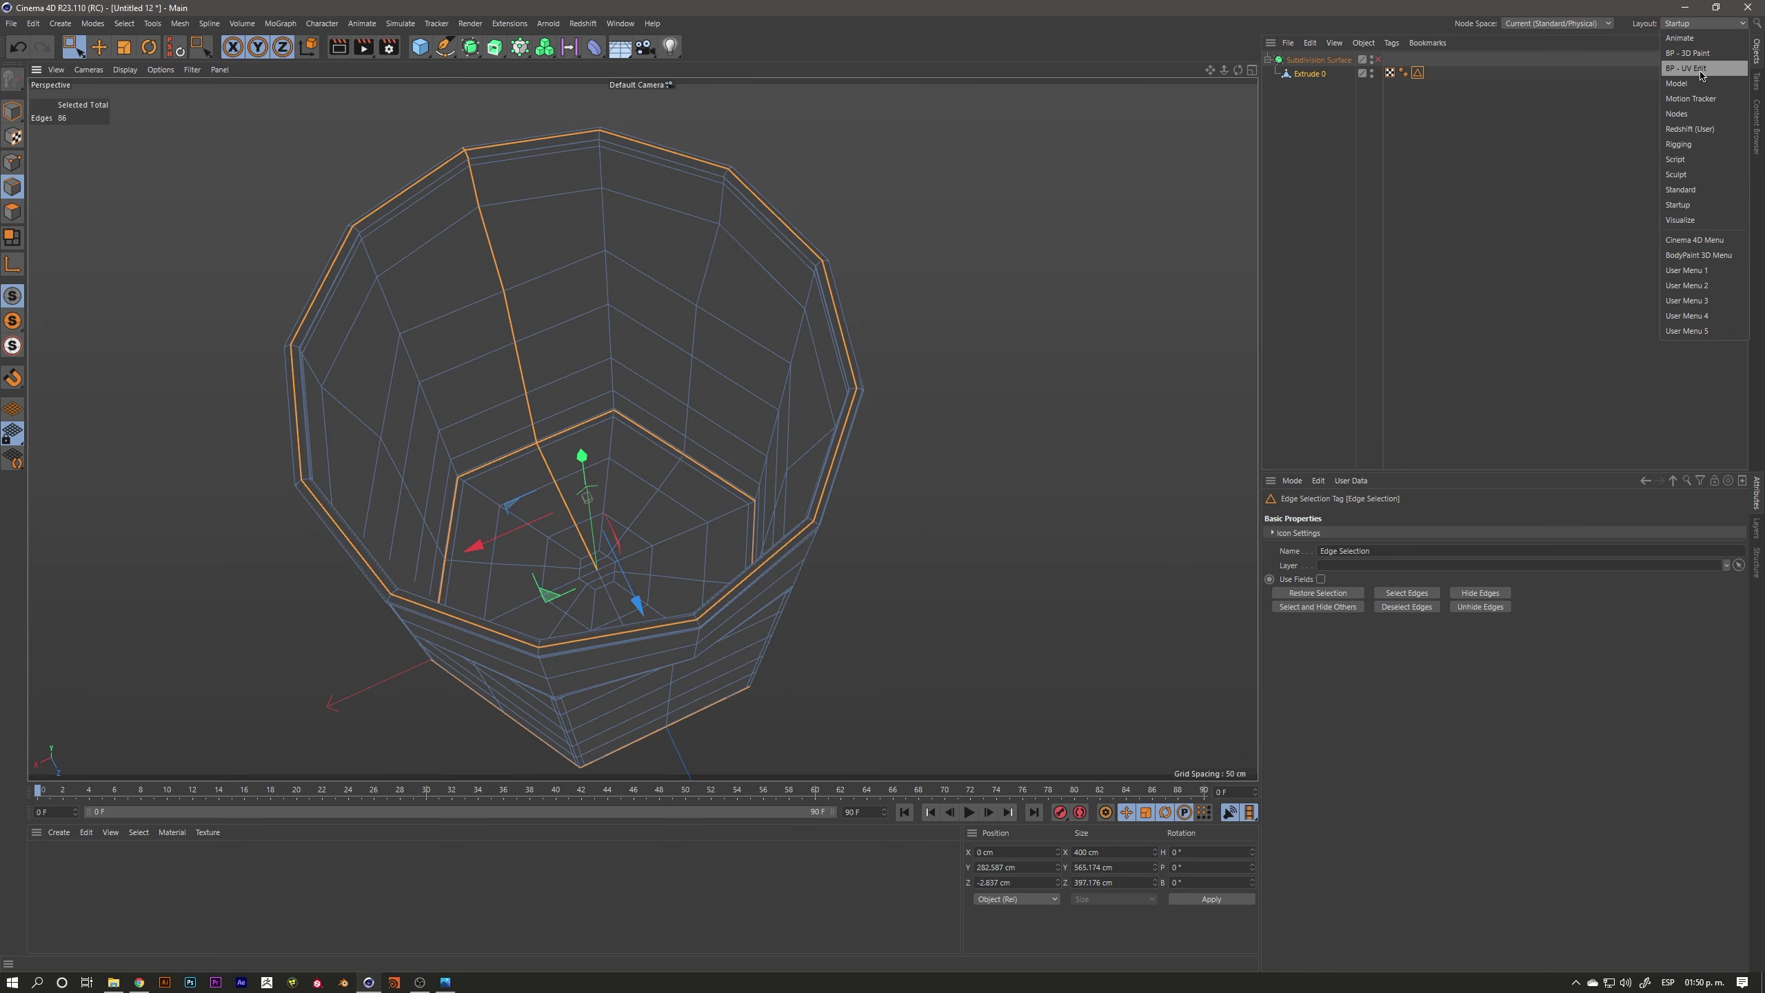
Switch to the BP - UV Edit layout and orbit to inspect the glass
{"action": "left_click", "coordinate": [1700, 69]}
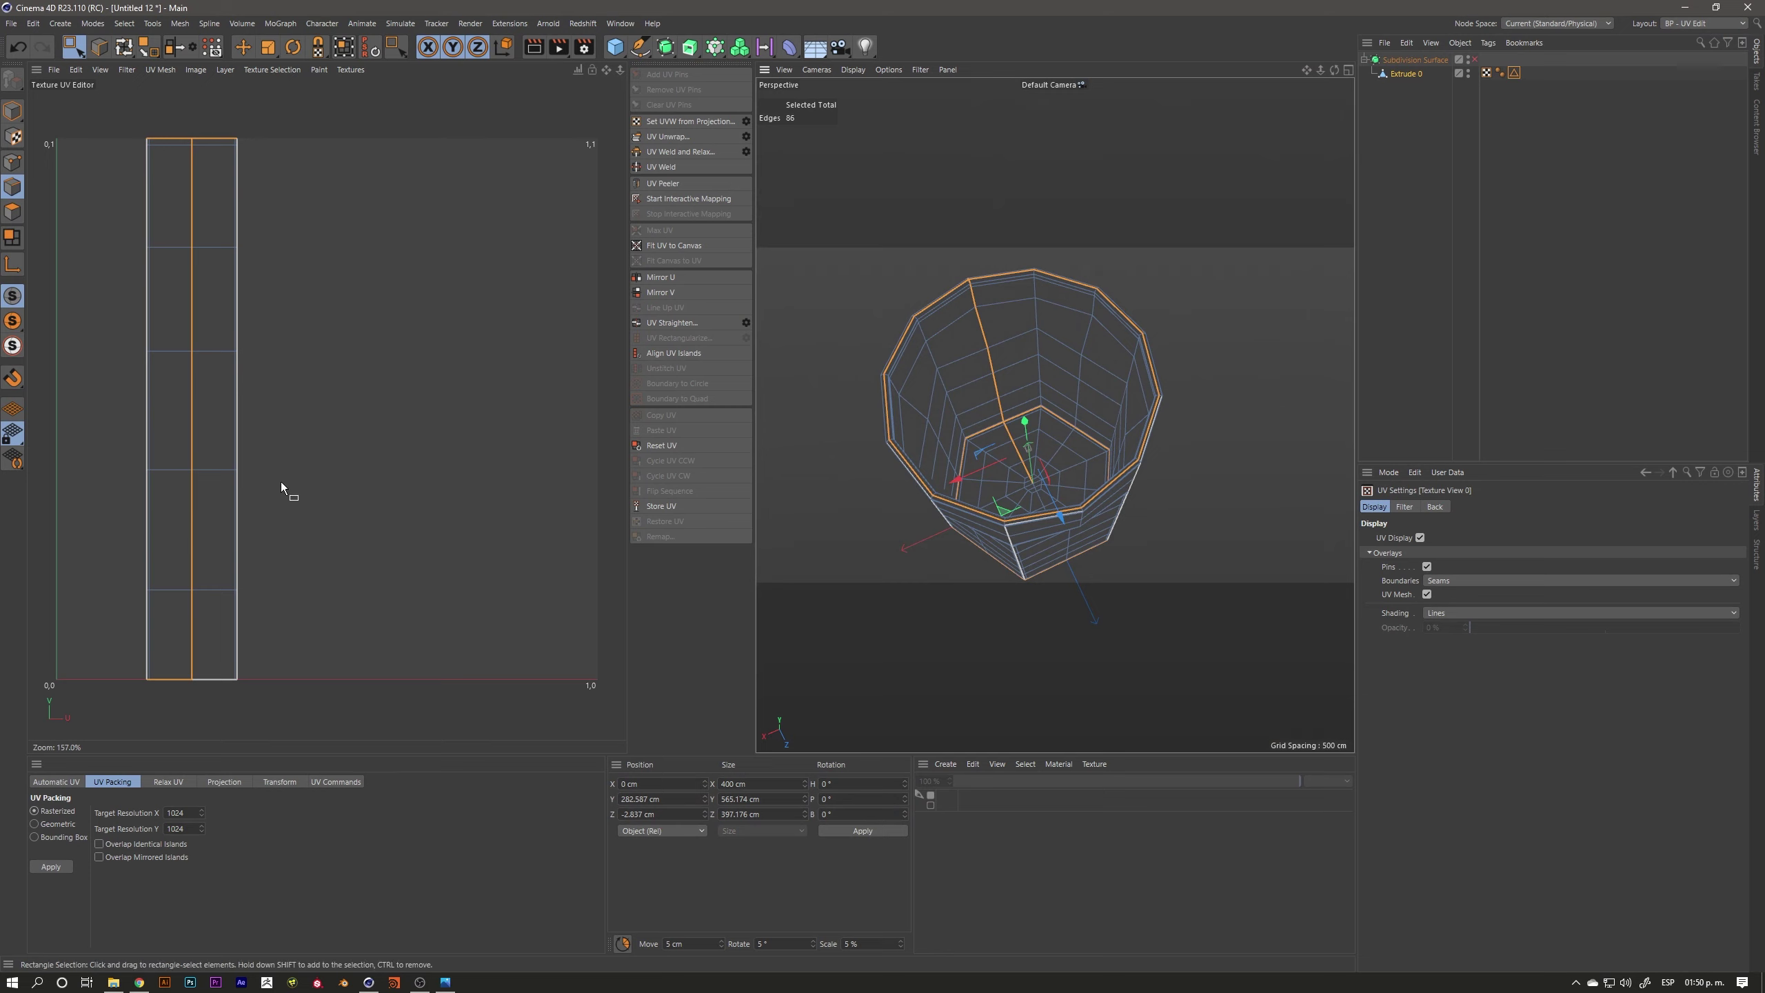
{"action": "mouse_move", "coordinate": [966, 390]}
{"action": "left_mouse_down", "text": "alt"}
{"action": "mouse_move", "coordinate": [933, 457]}
{"action": "mouse_move", "coordinate": [1016, 442]}
{"action": "left_mouse_up", "text": "alt"}
{"action": "mouse_move", "coordinate": [883, 541]}
{"action": "left_mouse_down", "text": "alt"}
{"action": "mouse_move", "coordinate": [1127, 408]}
{"action": "mouse_move", "coordinate": [1007, 389]}
{"action": "left_mouse_up", "text": "alt"}
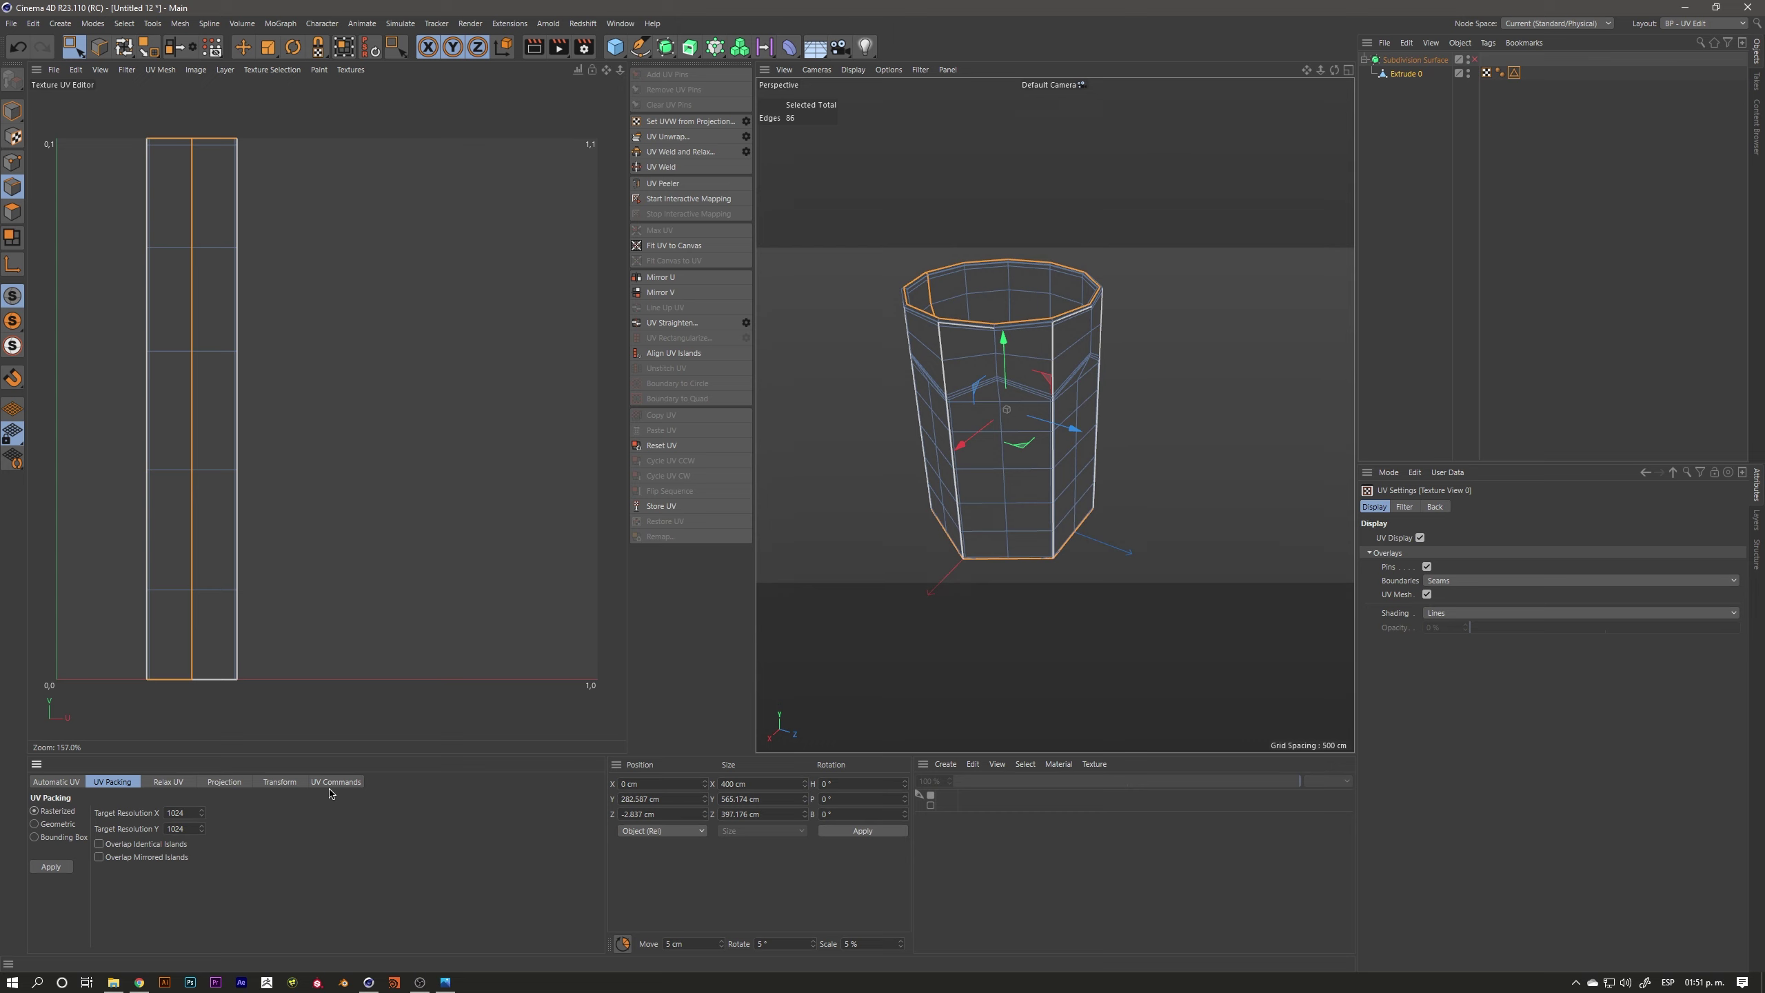
Show the Relax UV options and switch to Polygon mode, viewing the glass from below
{"action": "left_click", "coordinate": [226, 782]}
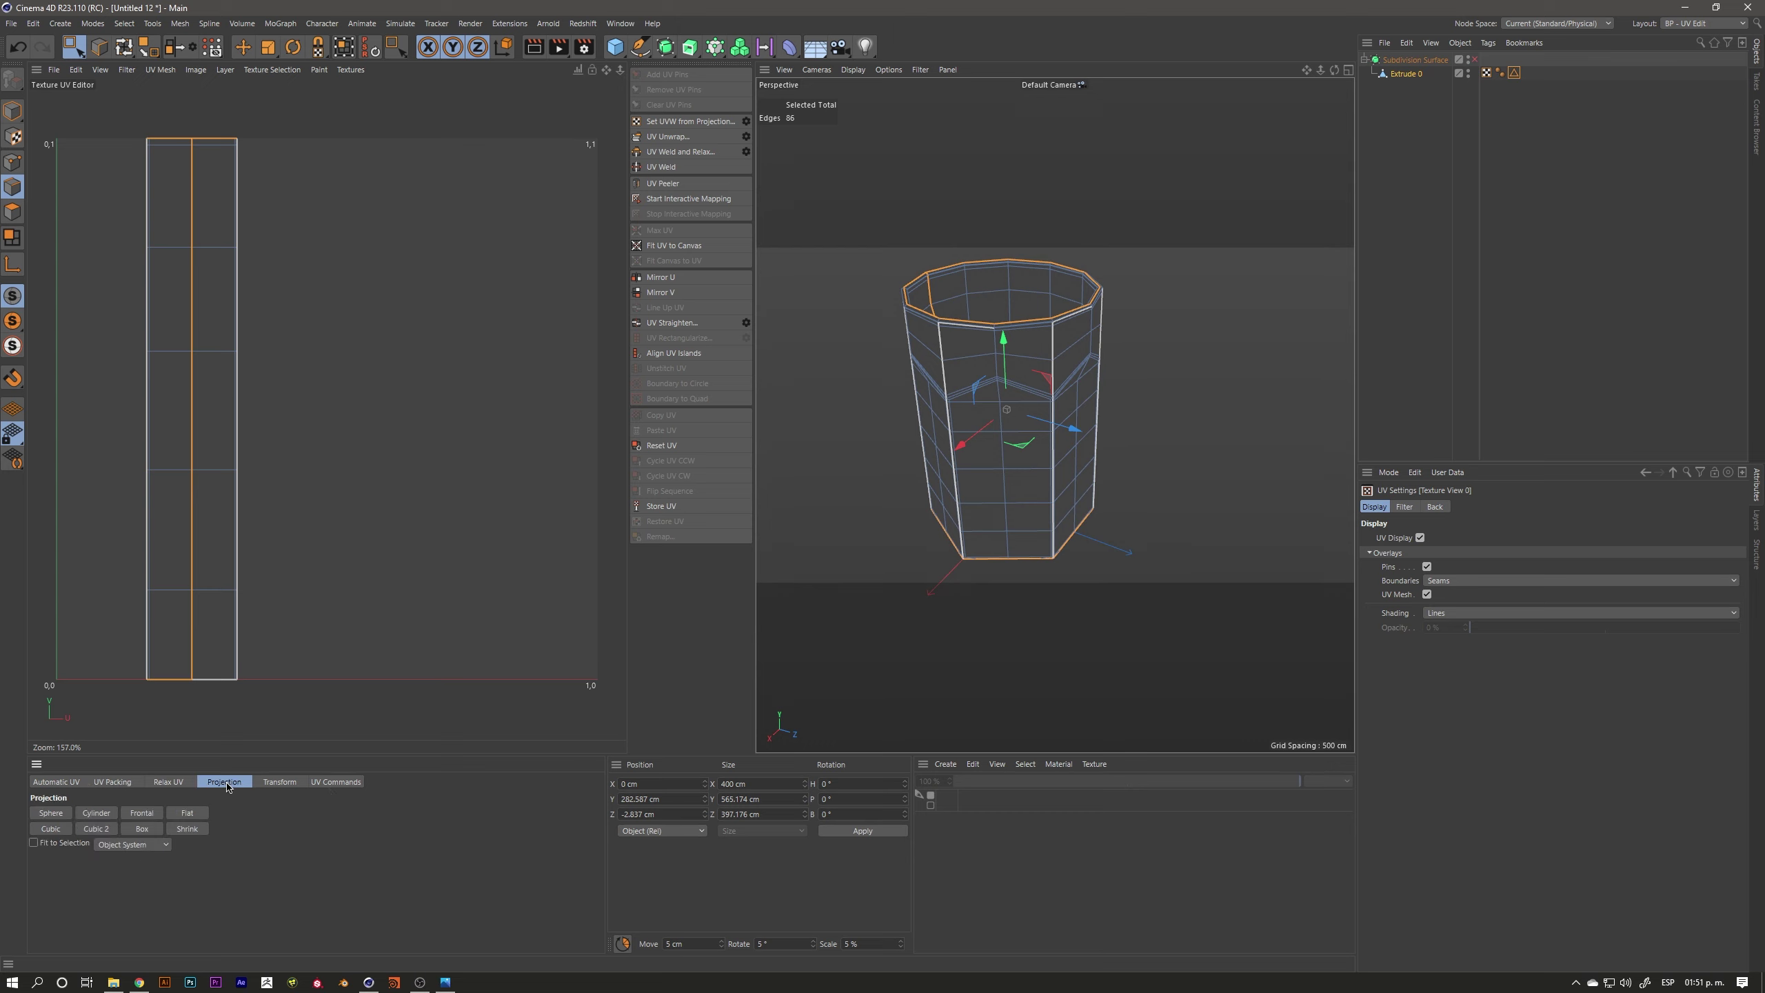
{"action": "left_click", "coordinate": [178, 782]}
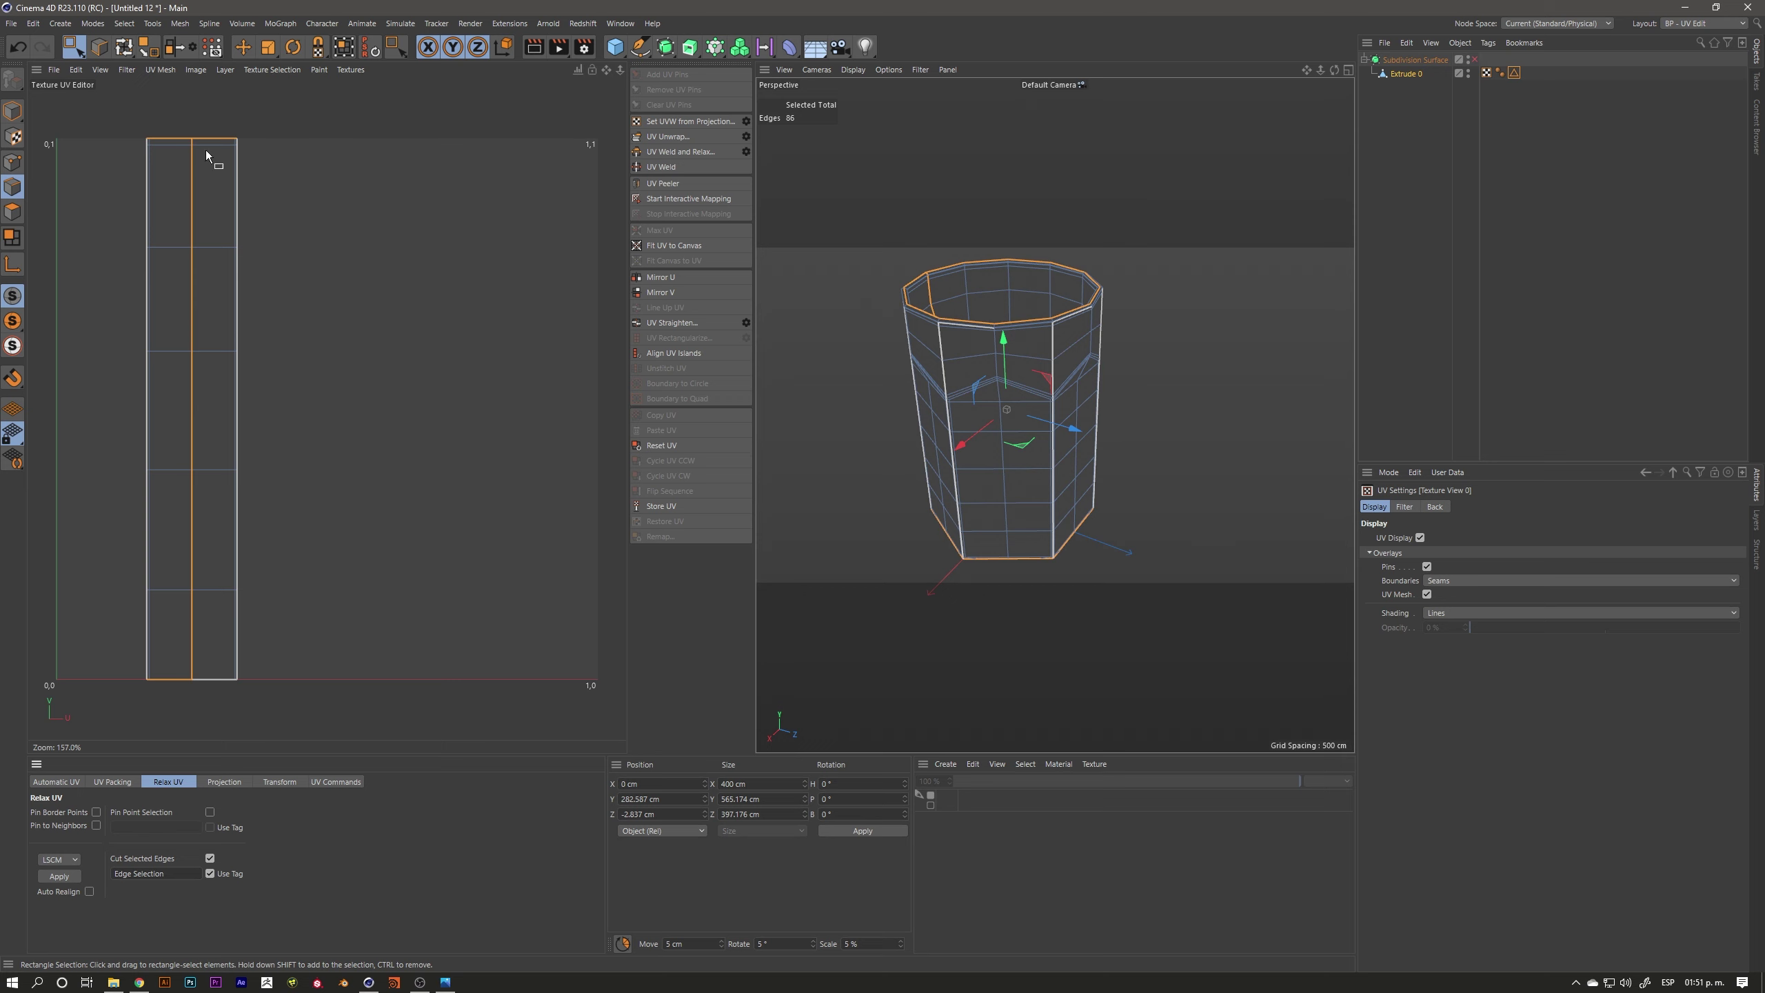
{"action": "left_click", "coordinate": [6, 218]}
{"action": "mouse_move", "coordinate": [1073, 331]}
{"action": "left_mouse_down", "text": "alt"}
{"action": "mouse_move", "coordinate": [1042, 388]}
{"action": "mouse_move", "coordinate": [1152, 308]}
{"action": "mouse_move", "coordinate": [1104, 213]}
{"action": "mouse_move", "coordinate": [1042, 273]}
{"action": "mouse_move", "coordinate": [1018, 353]}
{"action": "left_mouse_up", "text": "alt"}
{"action": "scroll", "coordinate": [1089, 319], "scroll_direction": "up", "scroll_amount": 5}
{"action": "scroll", "coordinate": [945, 381], "scroll_direction": "up", "scroll_amount": 3}
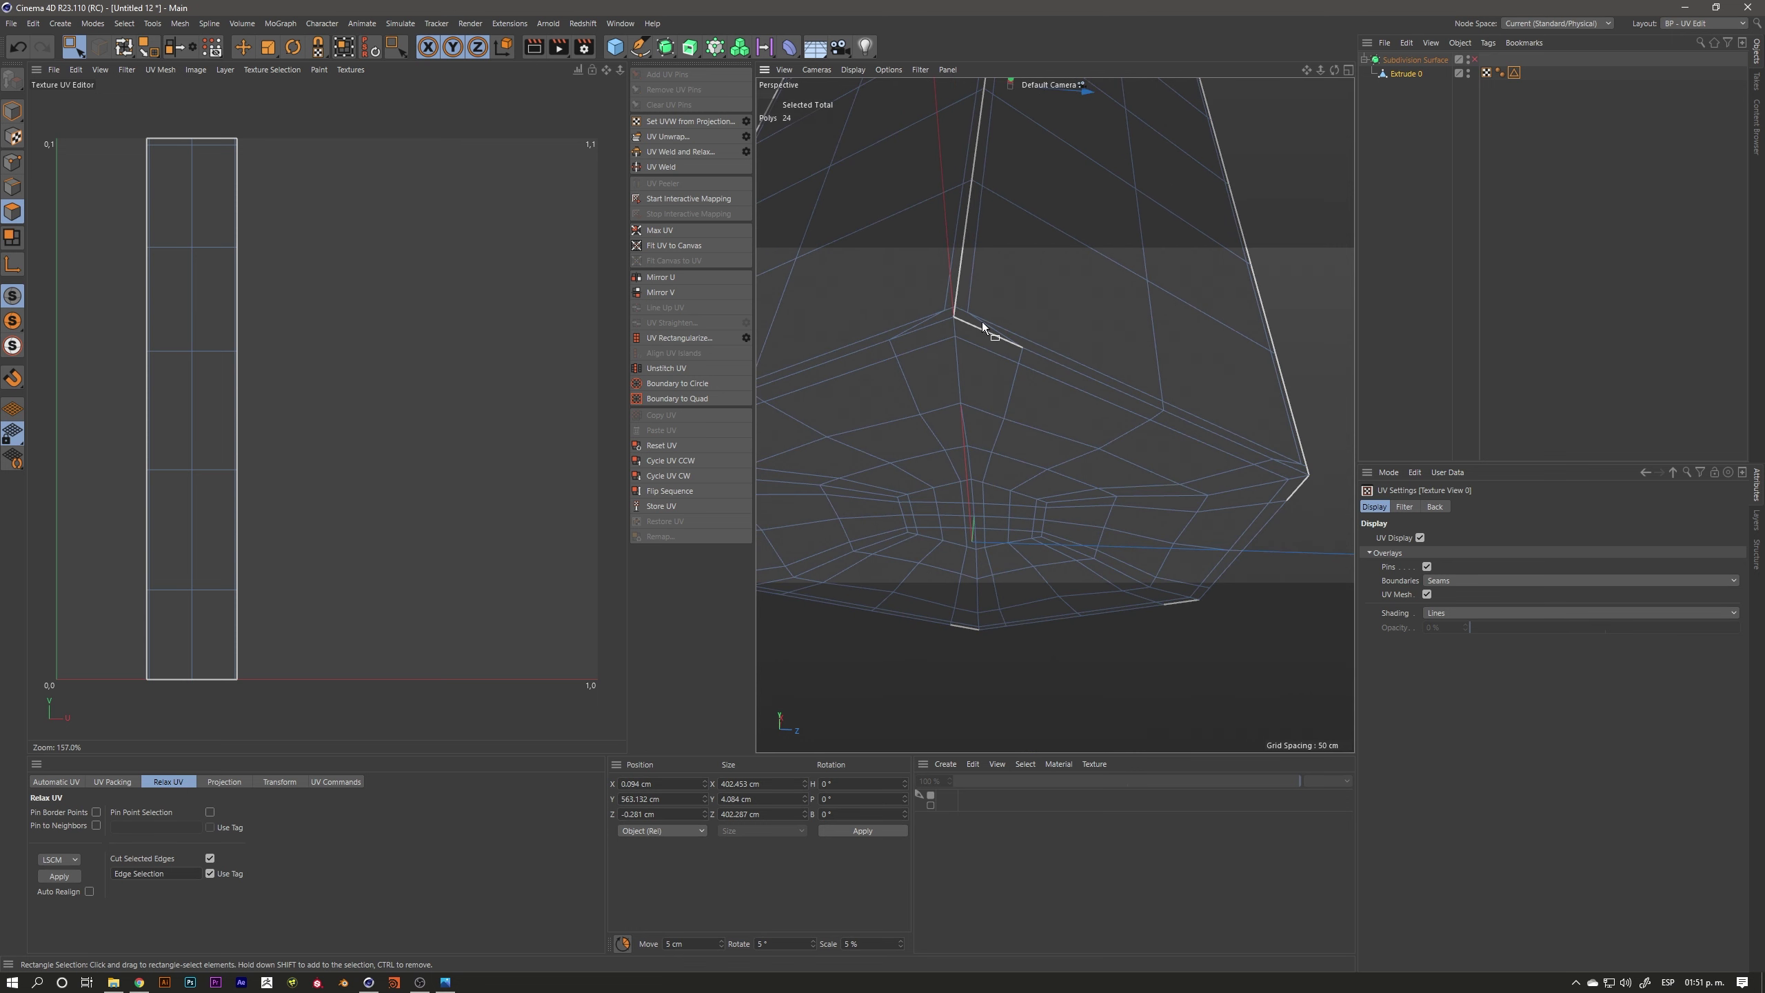
{"action": "left_click_drag", "start_coordinate": [968, 317], "coordinate": [1015, 367], "text": "alt"}
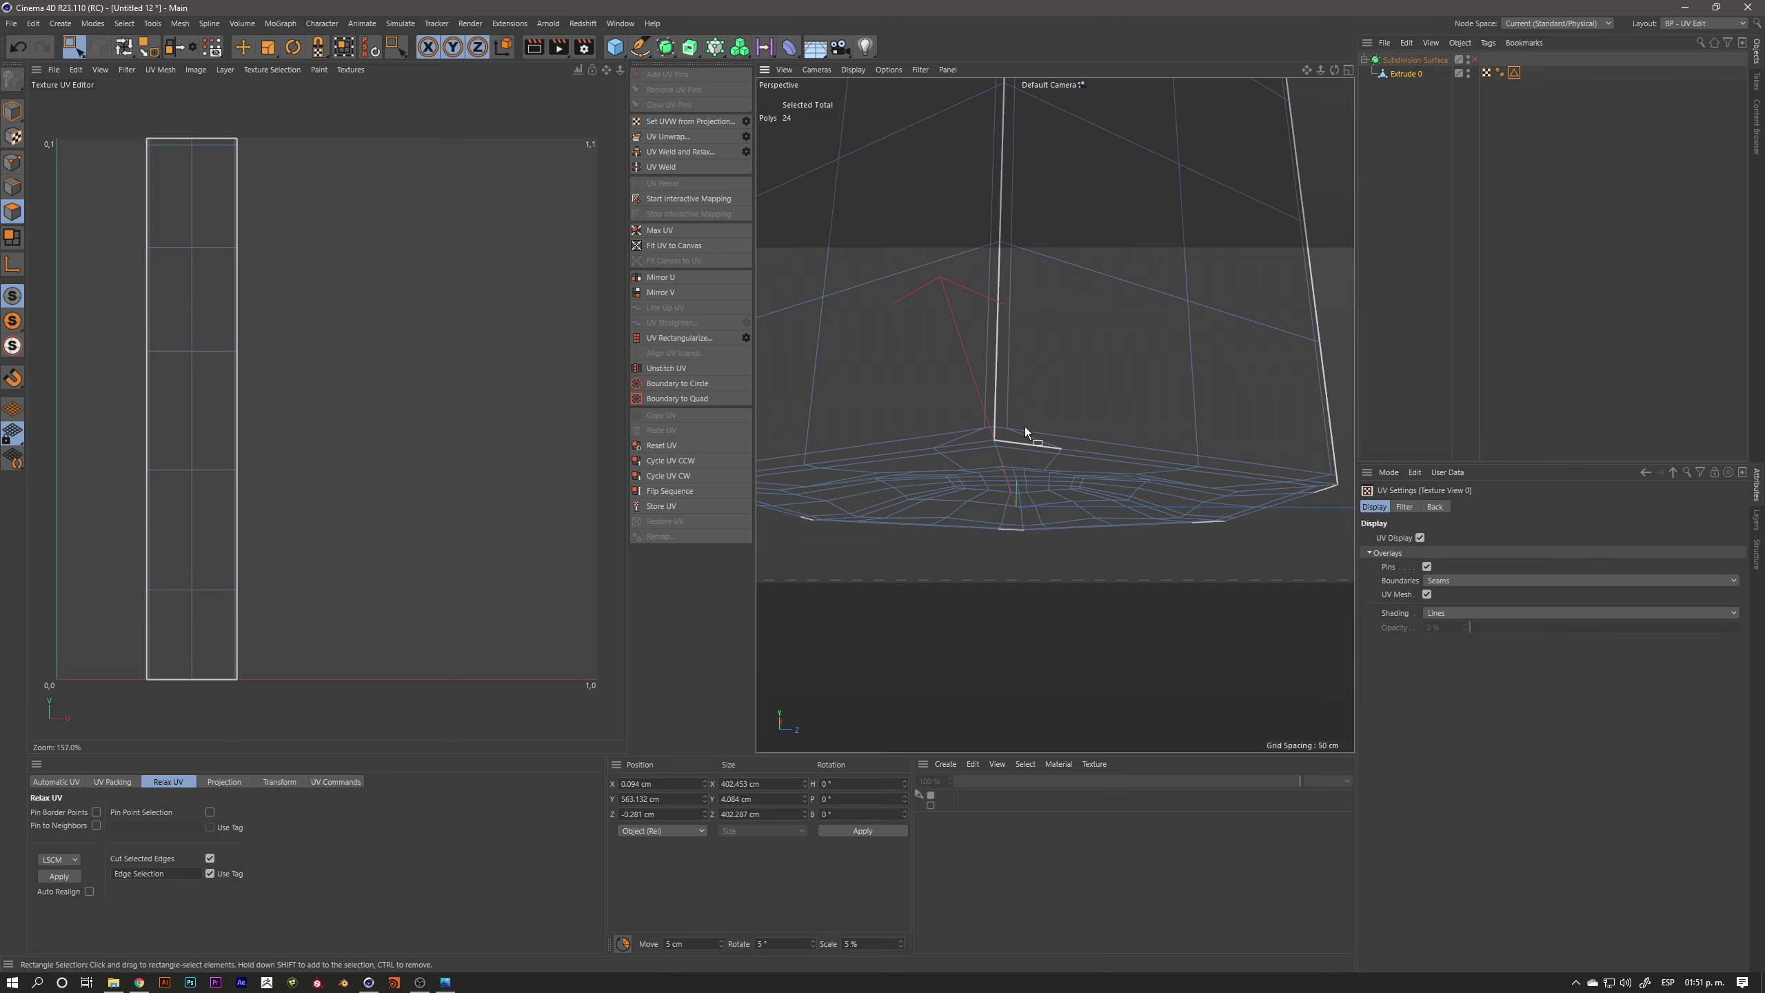
Restore the stored seam edge selection from the Edge Selection tag and reorient the view
{"action": "double_click", "coordinate": [1514, 73]}
{"action": "scroll", "coordinate": [1213, 276], "scroll_direction": "down", "scroll_amount": 3}
{"action": "scroll", "coordinate": [1145, 296], "scroll_direction": "down", "scroll_amount": 2}
{"action": "mouse_move", "coordinate": [1143, 298]}
{"action": "left_mouse_down", "text": "alt"}
{"action": "mouse_move", "coordinate": [1036, 395]}
{"action": "mouse_move", "coordinate": [1138, 386]}
{"action": "mouse_move", "coordinate": [914, 431]}
{"action": "left_mouse_up", "text": "alt"}
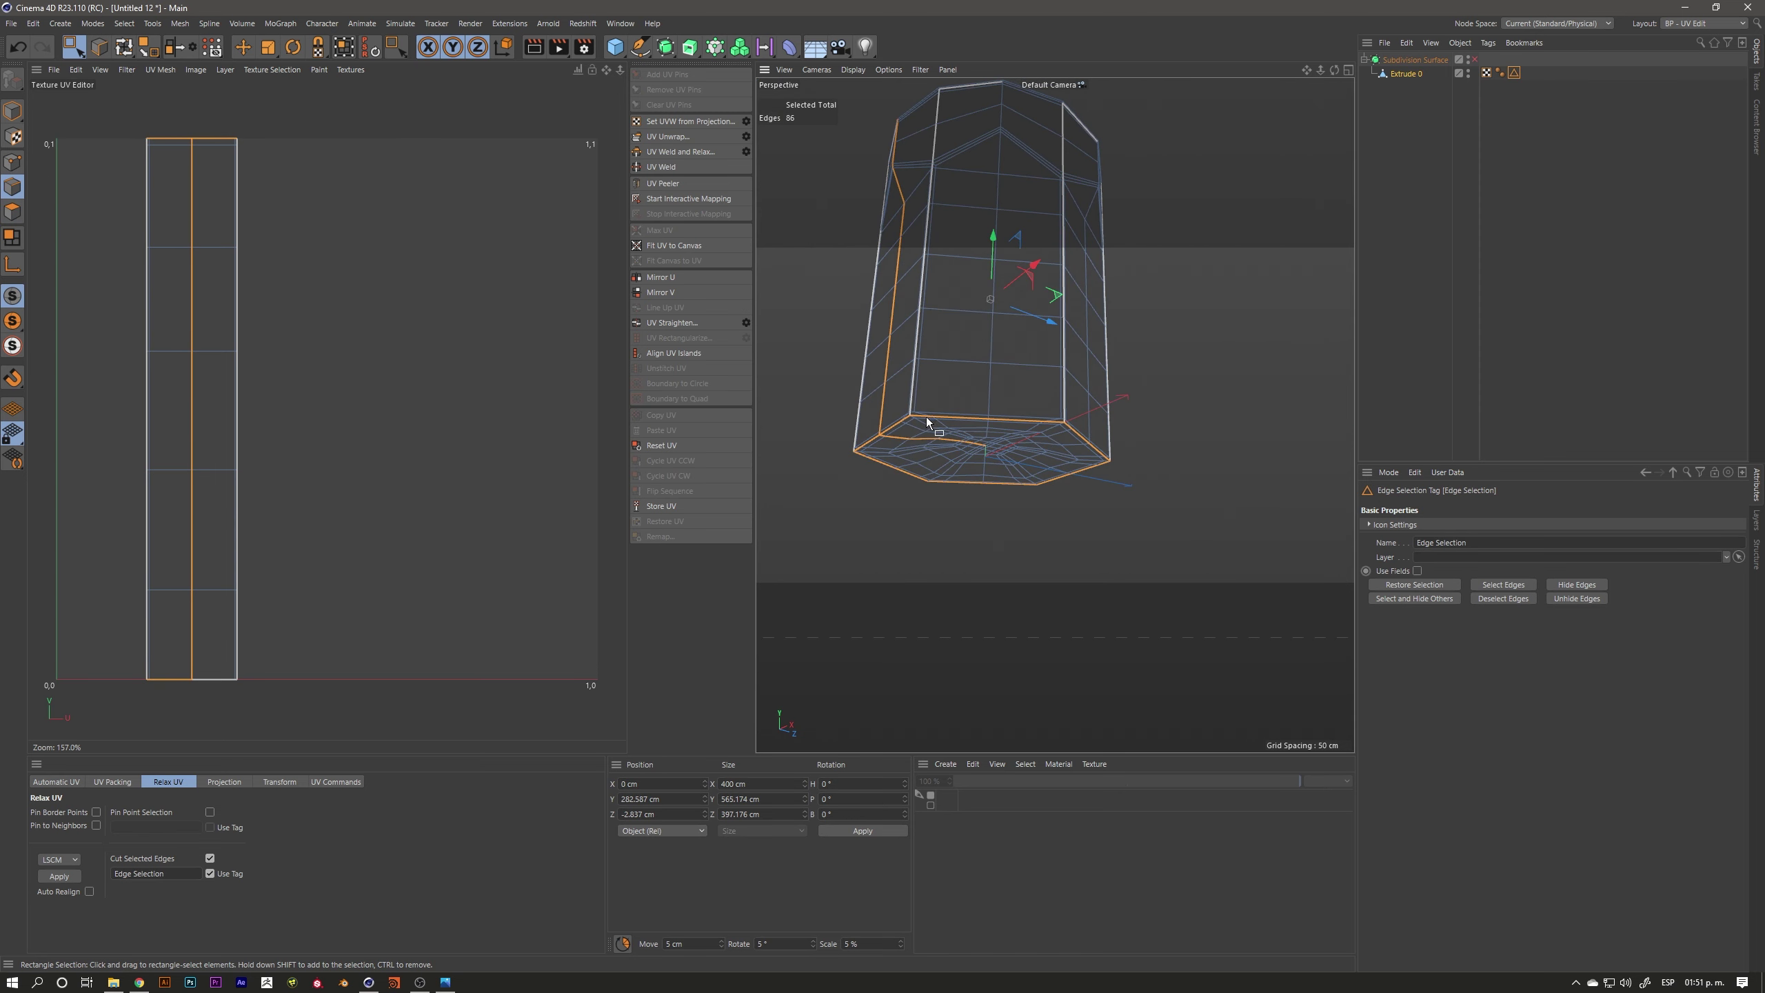
{"action": "scroll", "coordinate": [977, 387], "scroll_direction": "up", "scroll_amount": 3}
{"action": "scroll", "coordinate": [1054, 419], "scroll_direction": "up", "scroll_amount": 3}
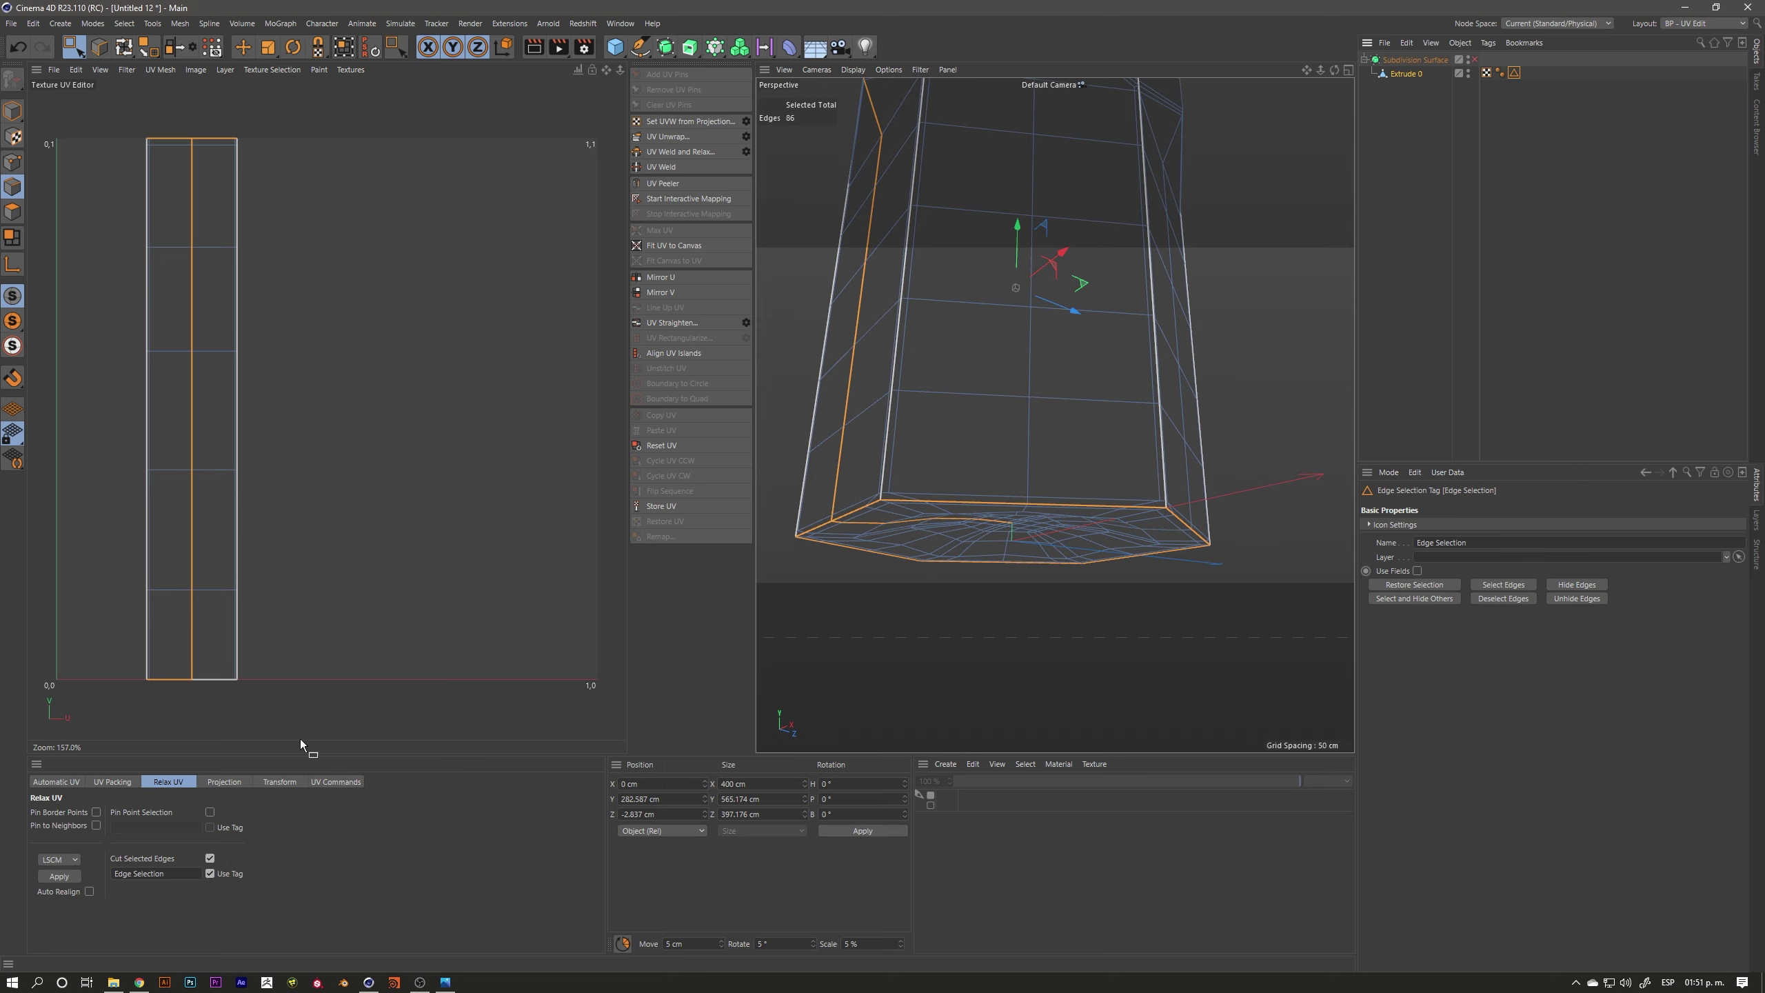
Pull back, switch to Polygon mode and select all 556 polygons of the glass
{"action": "scroll", "coordinate": [942, 410], "scroll_direction": "down", "scroll_amount": 3}
{"action": "left_click_drag", "start_coordinate": [1014, 431], "coordinate": [1029, 451], "text": "alt"}
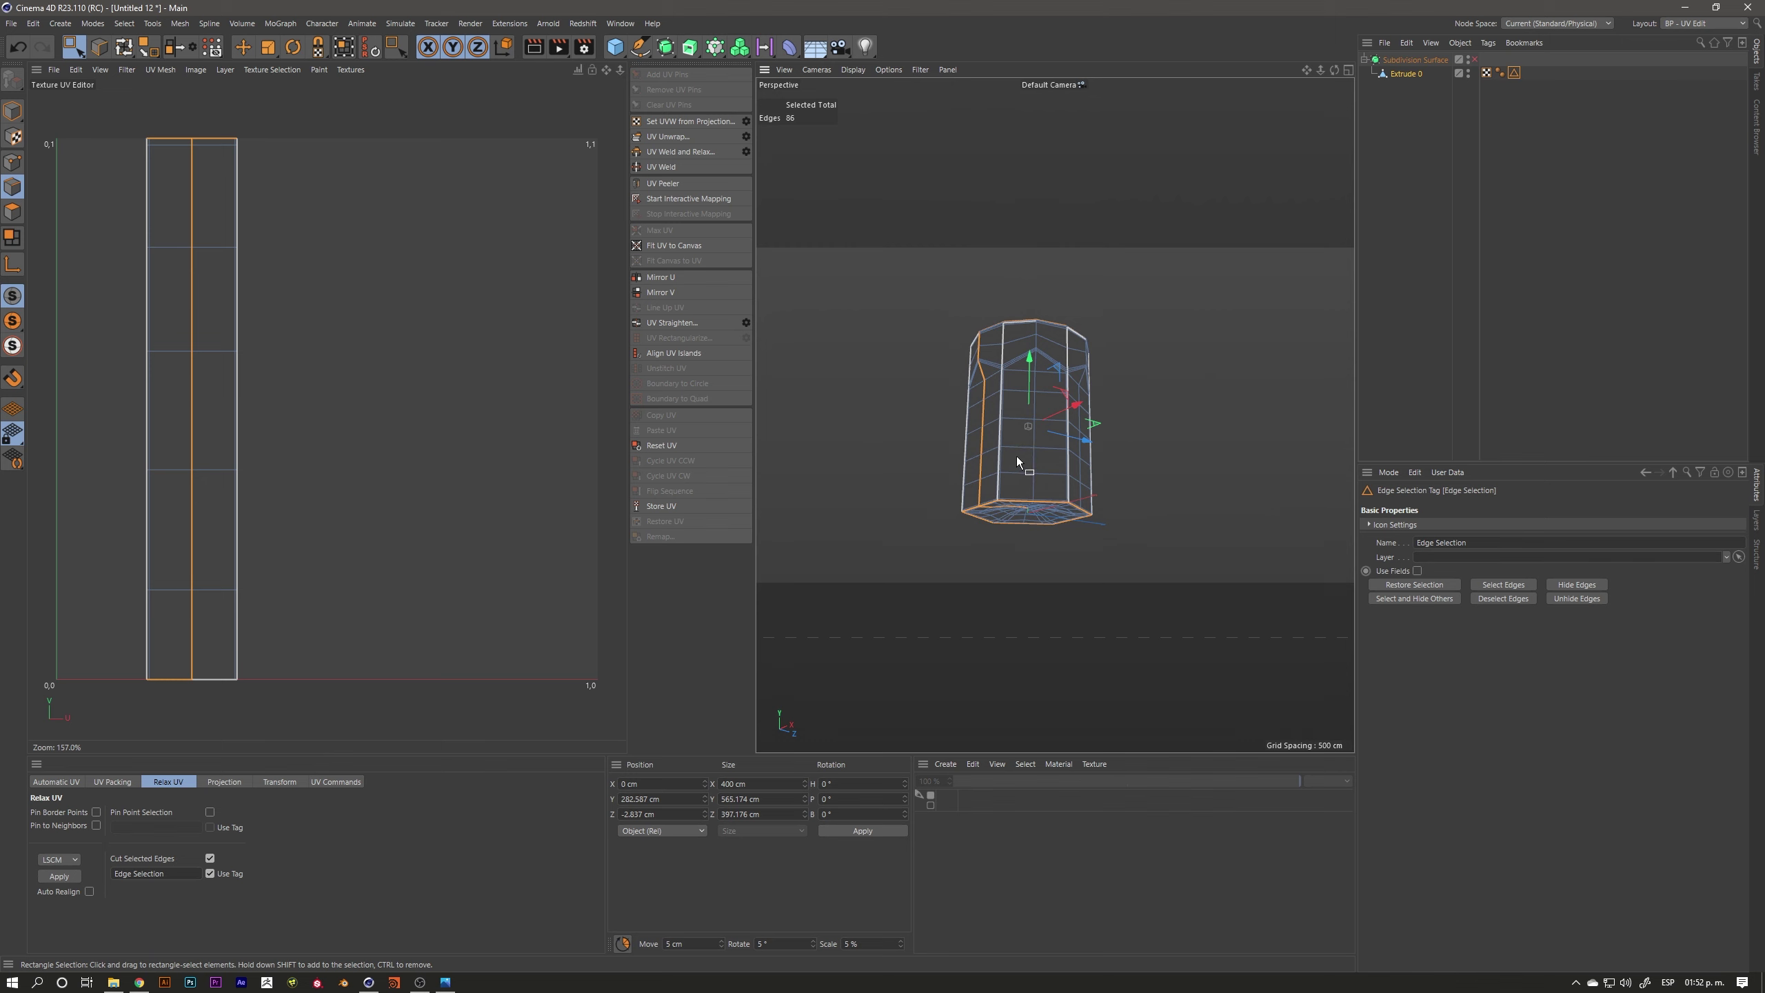
{"action": "left_click", "coordinate": [3, 211]}
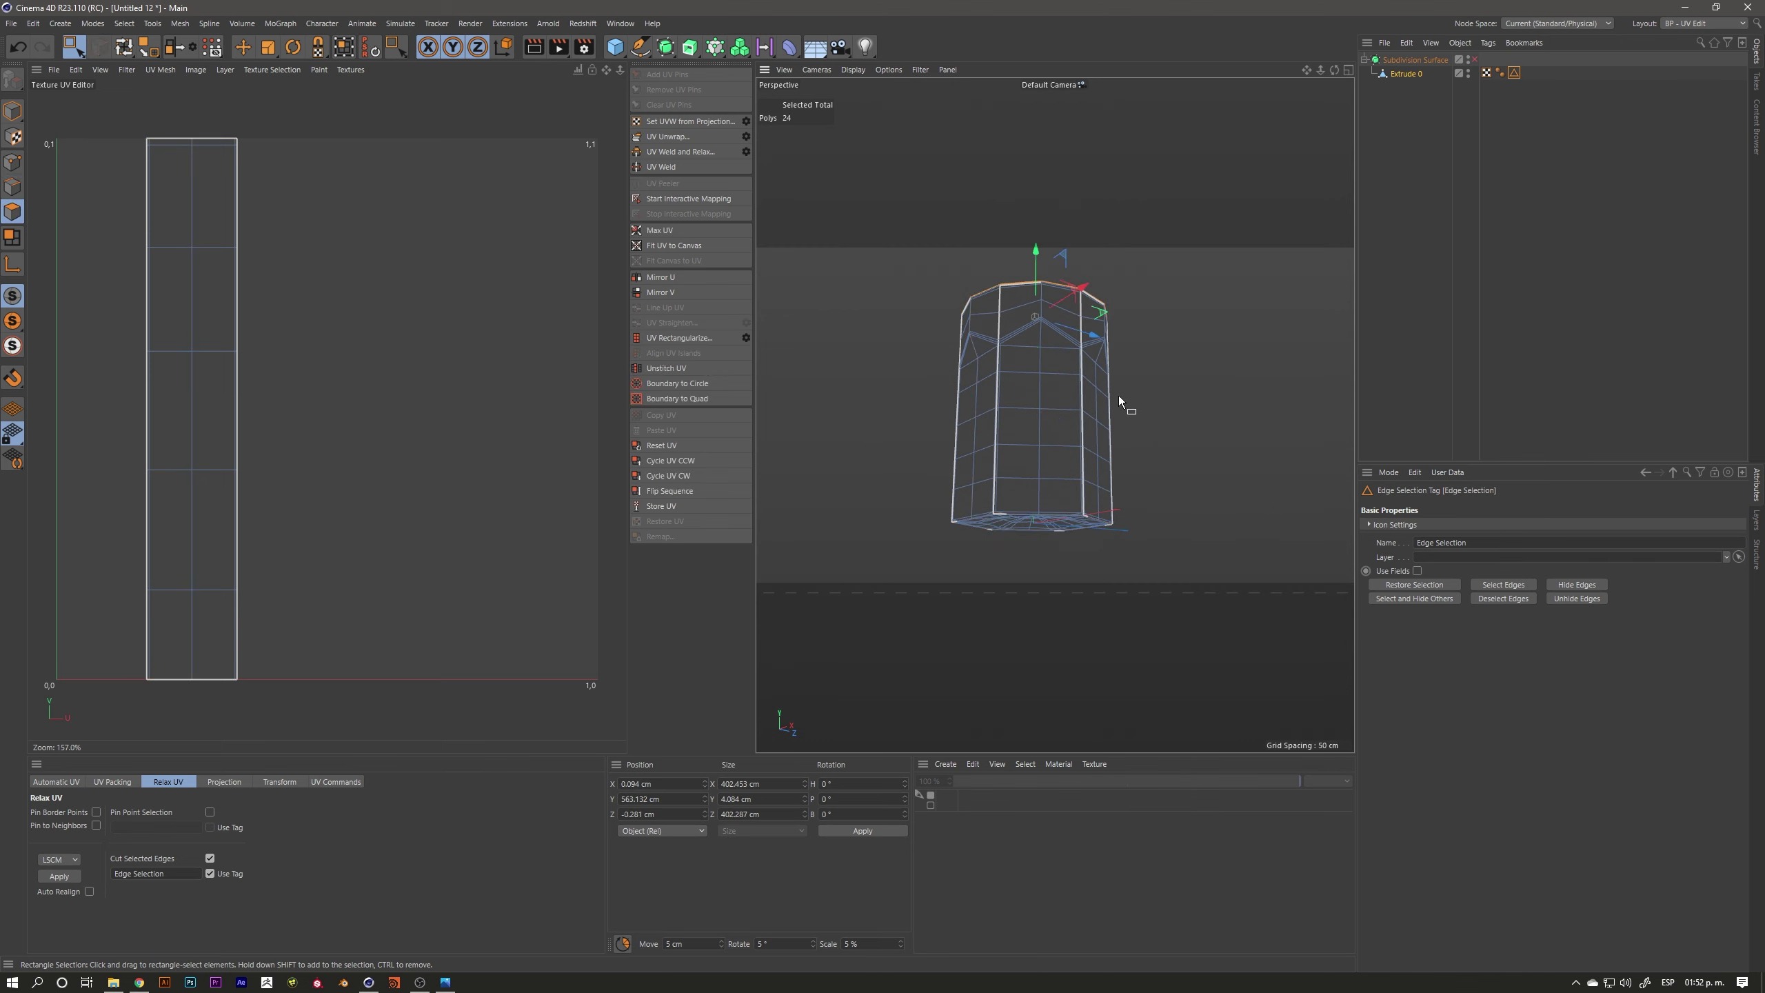
{"action": "key", "text": "ctrl+a"}
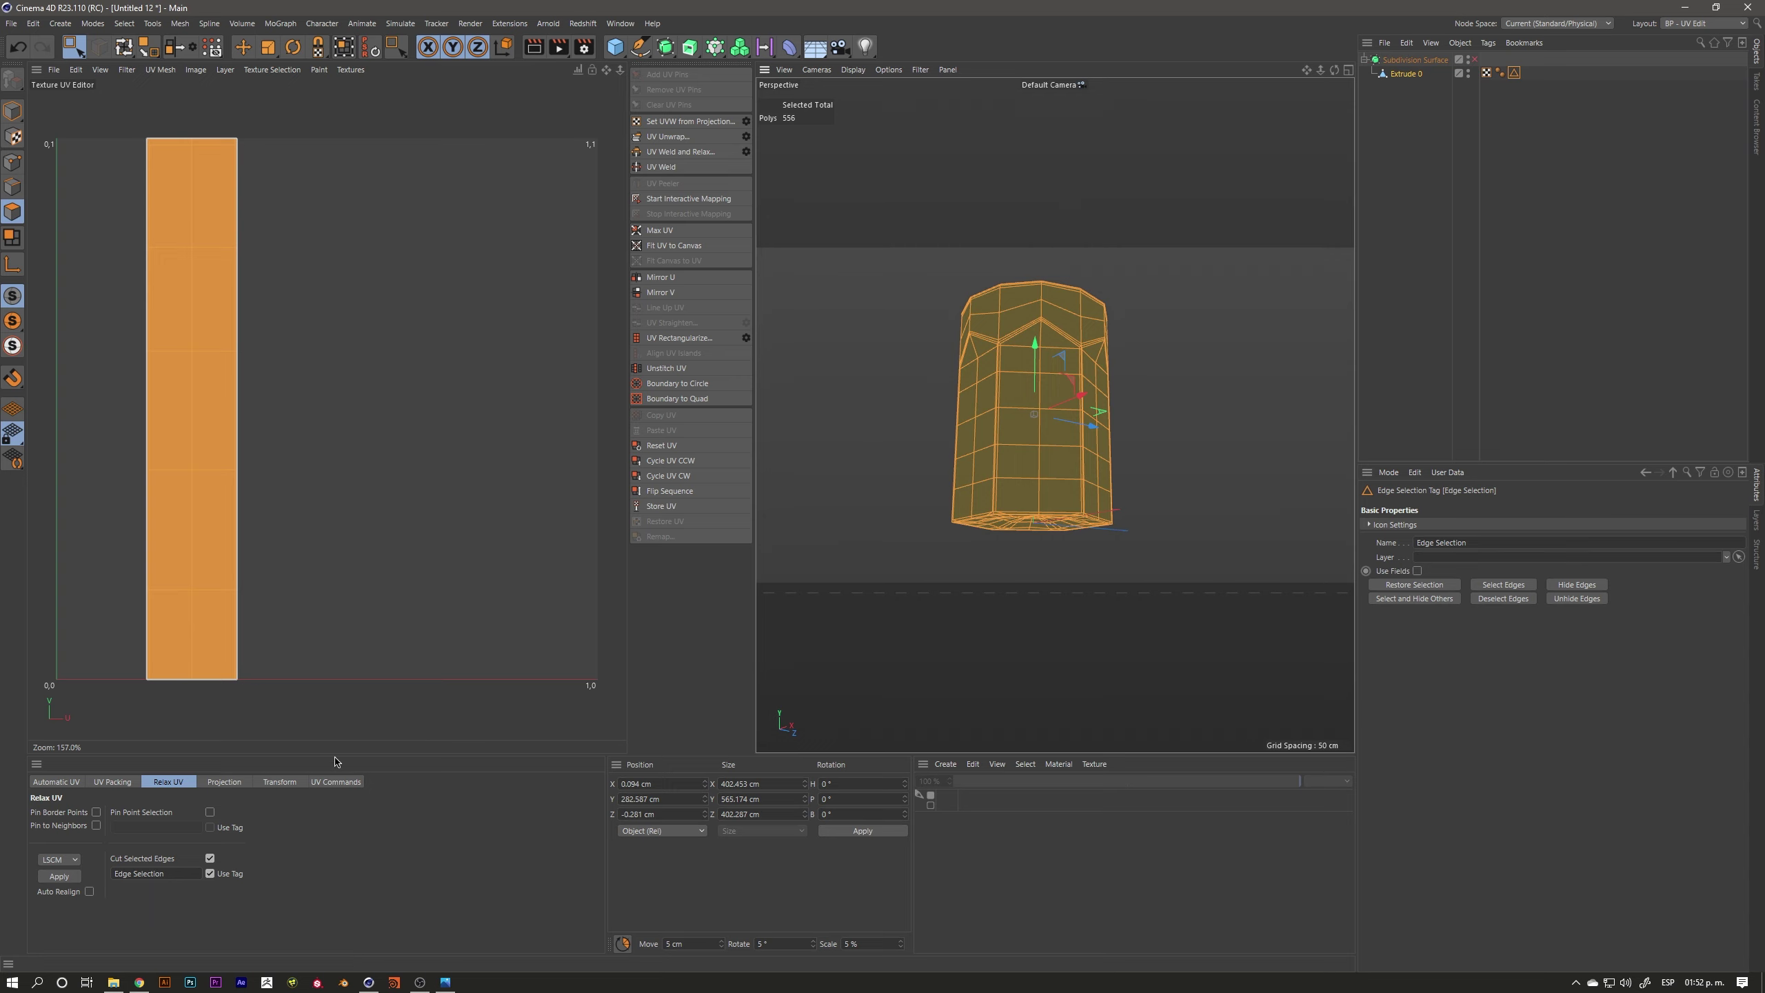
Apply a frontal UV projection, then run UV Unwrap, which fails with a no-seams error
{"action": "left_click", "coordinate": [223, 782]}
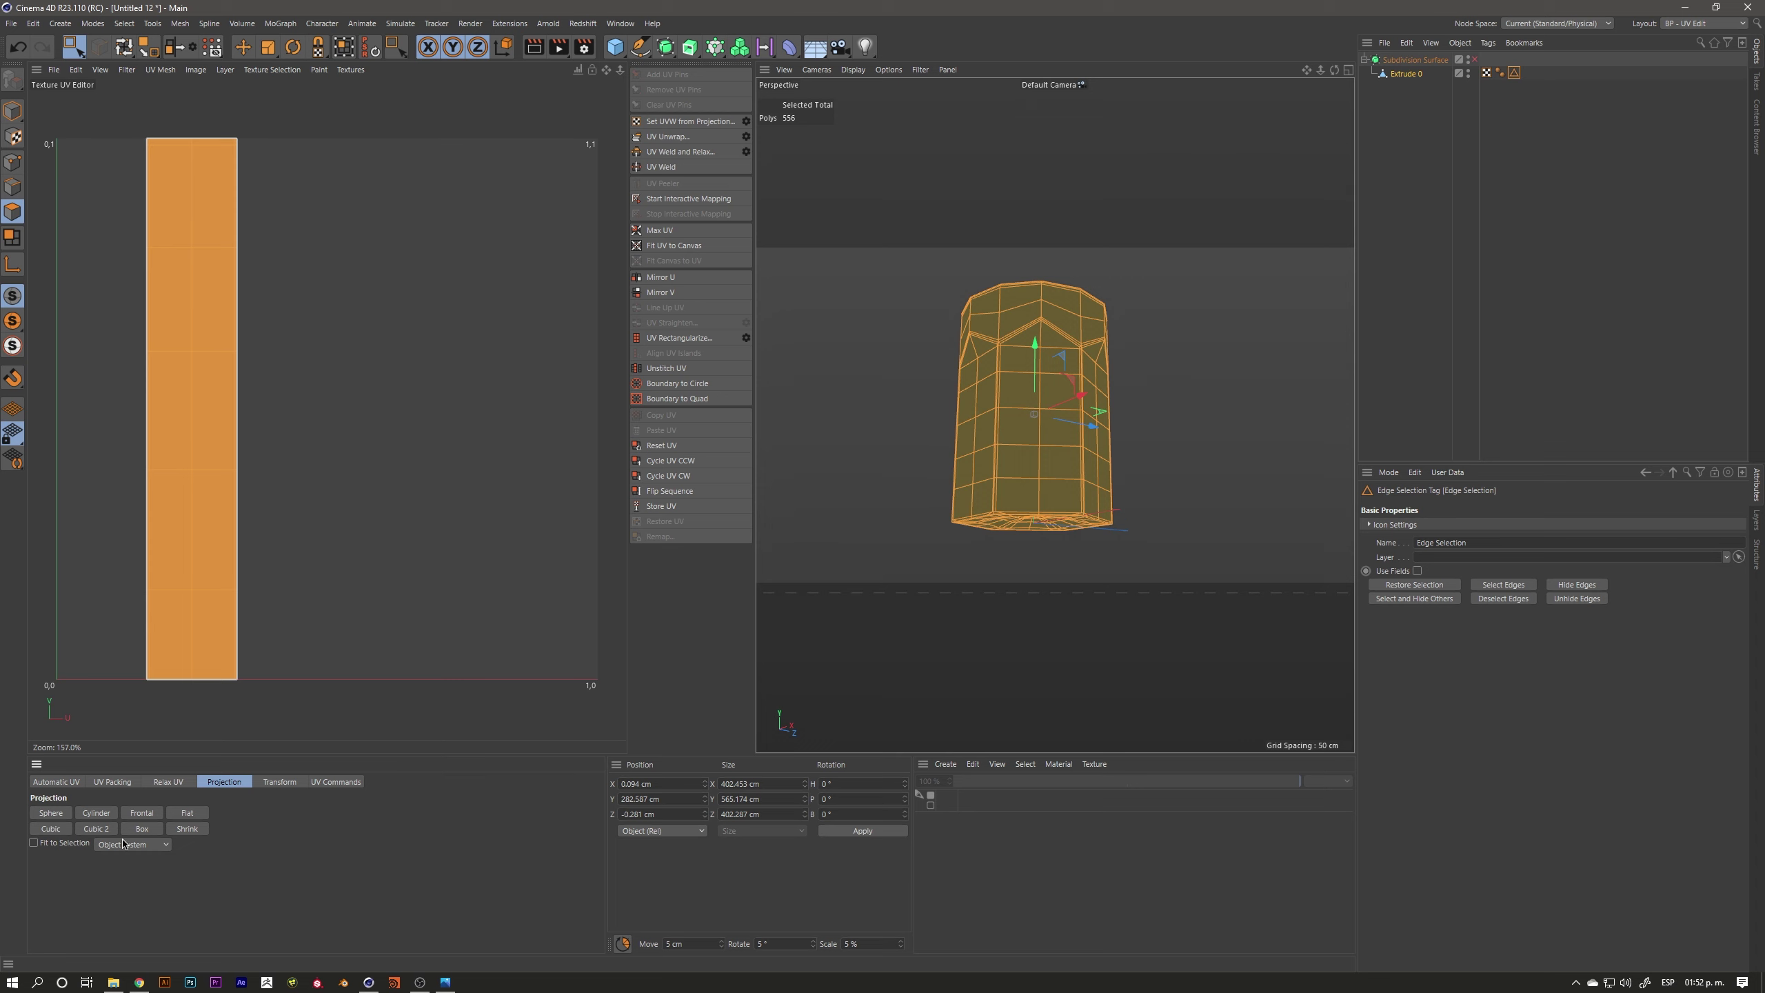
{"action": "left_click", "coordinate": [139, 818]}
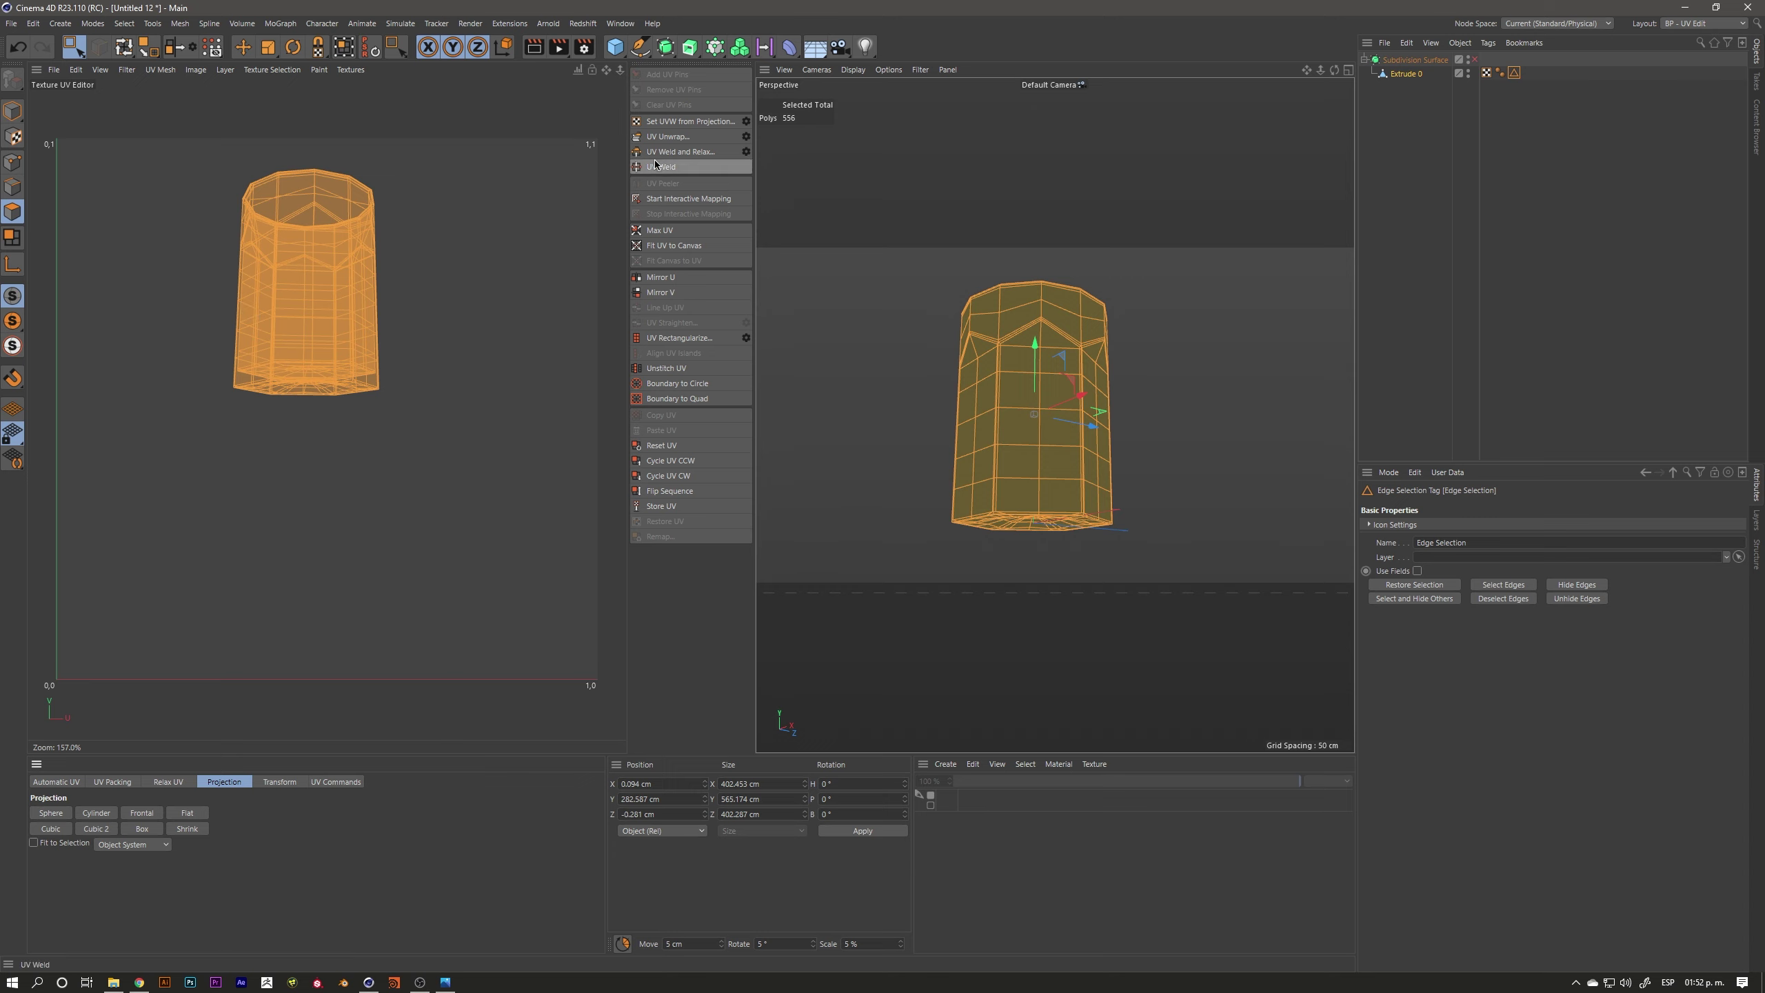
{"action": "left_click", "coordinate": [666, 142]}
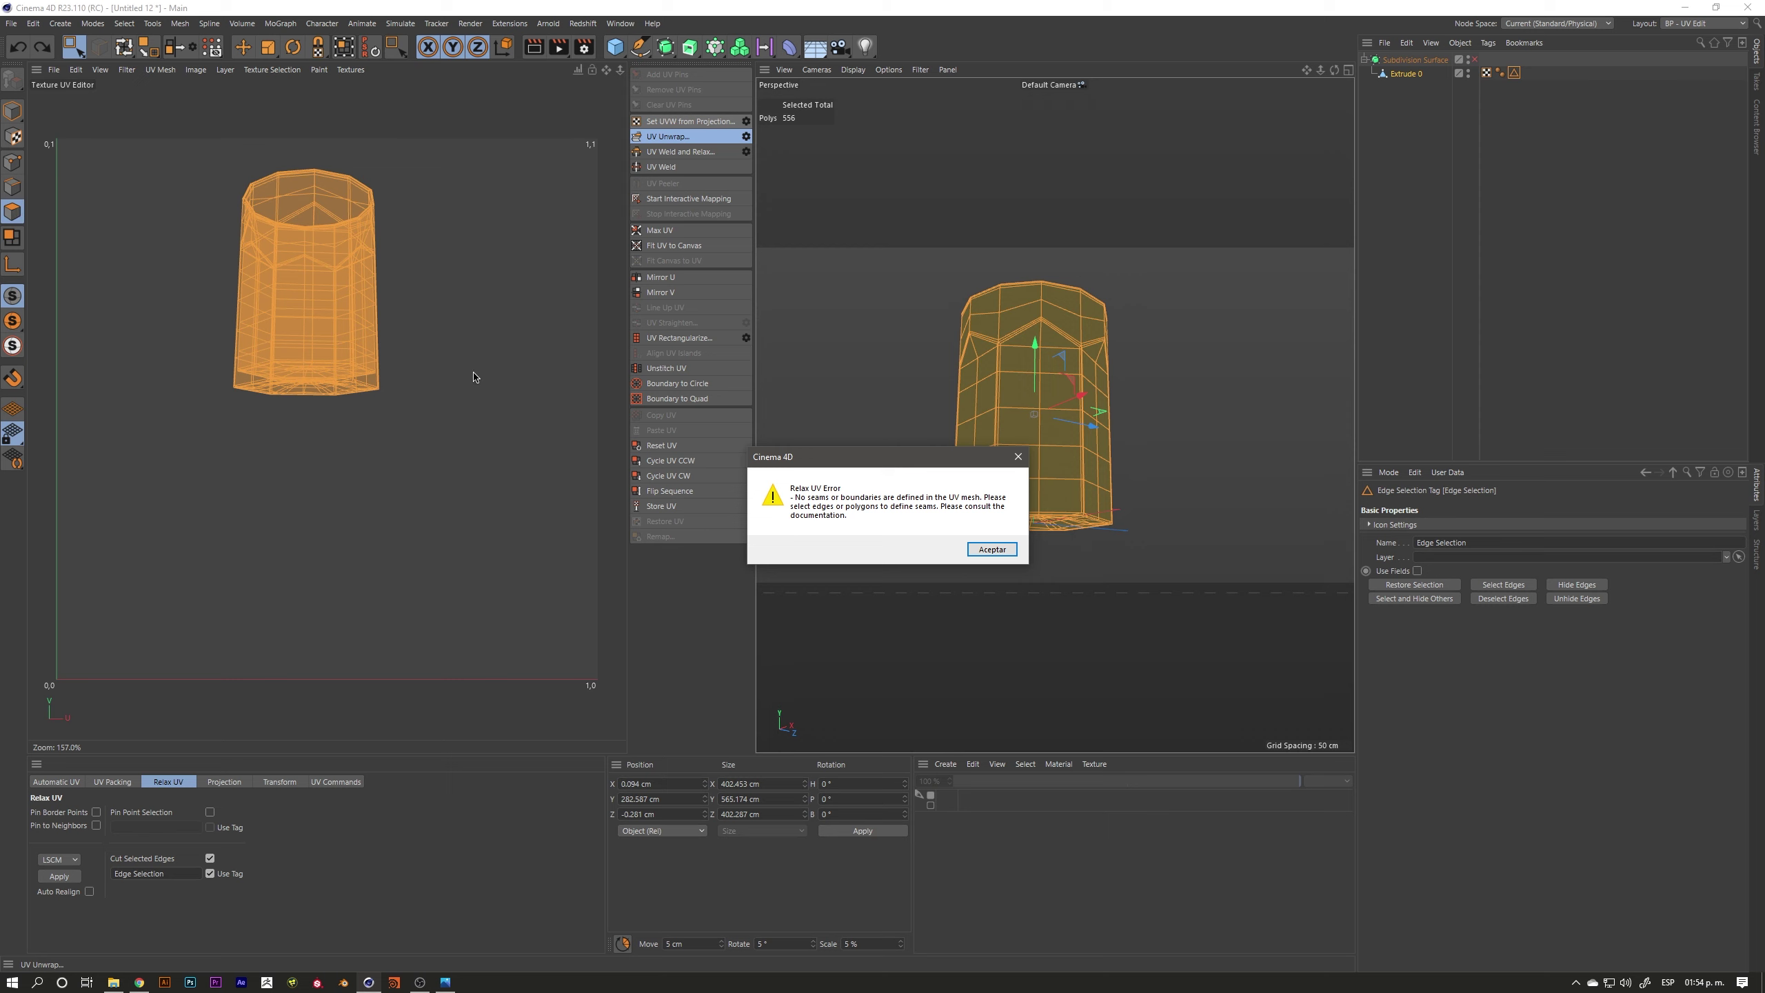
Dismiss the Relax UV error and switch to Edge mode to inspect the glass's underside
{"action": "left_click", "coordinate": [991, 550]}
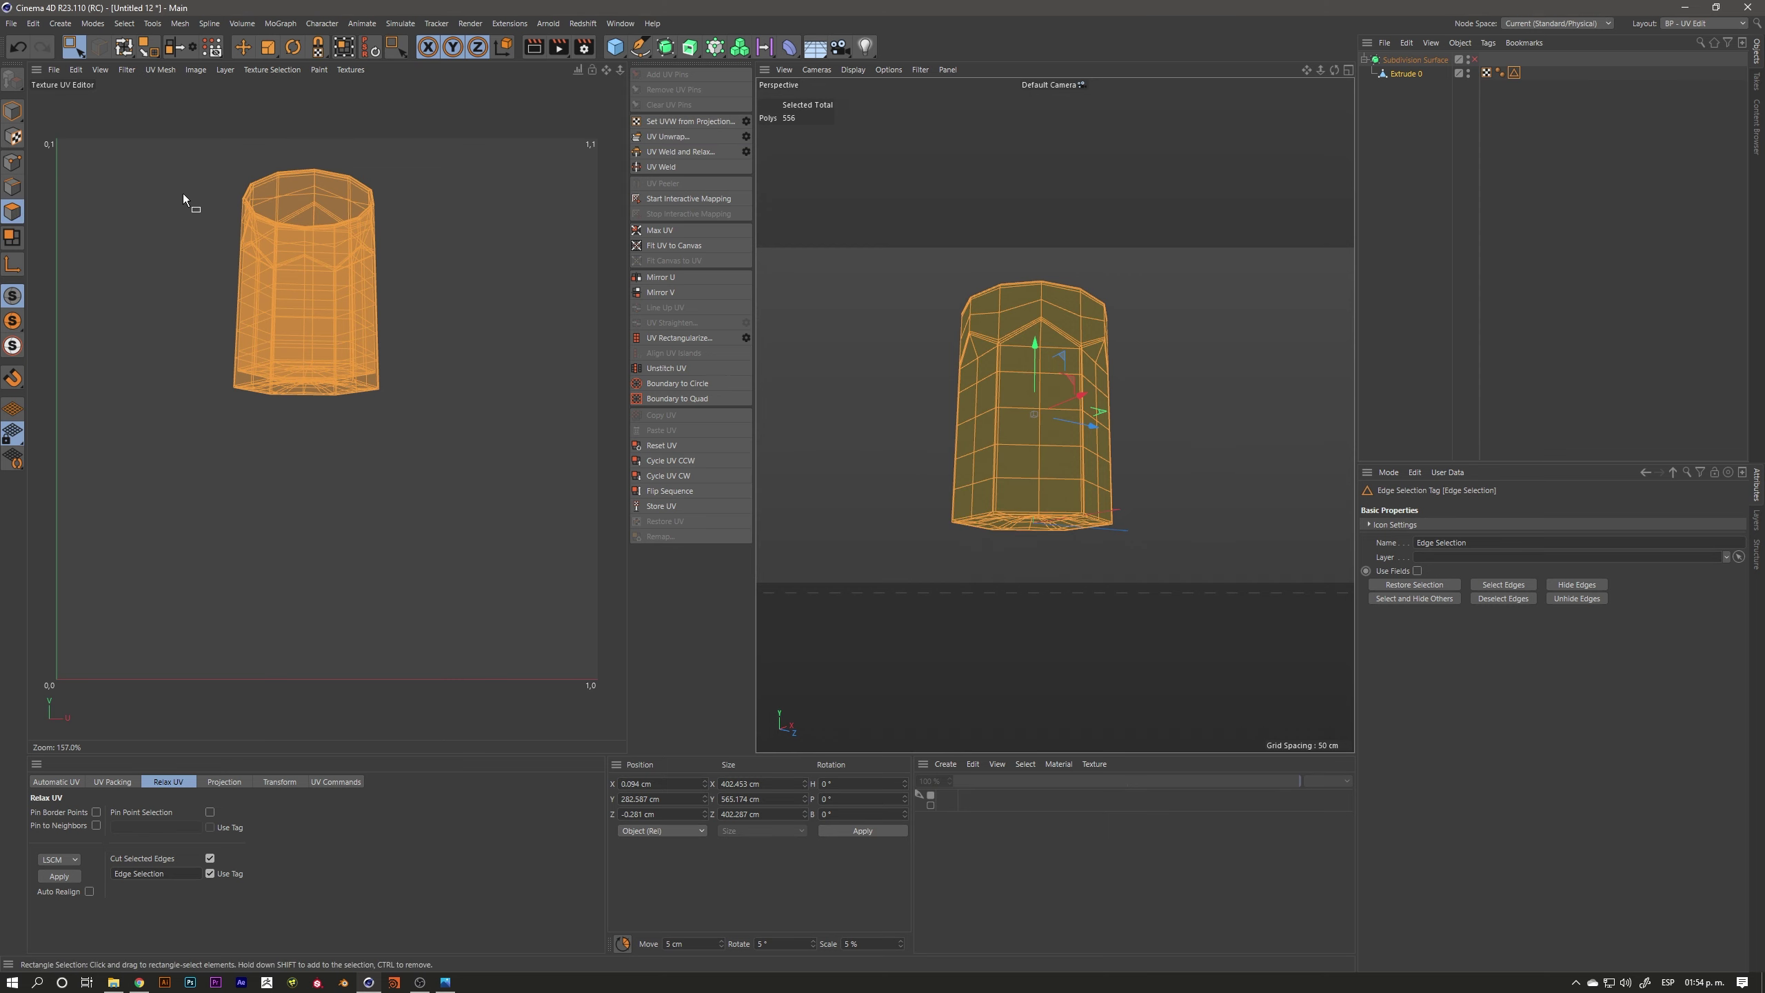
{"action": "left_click", "coordinate": [12, 190]}
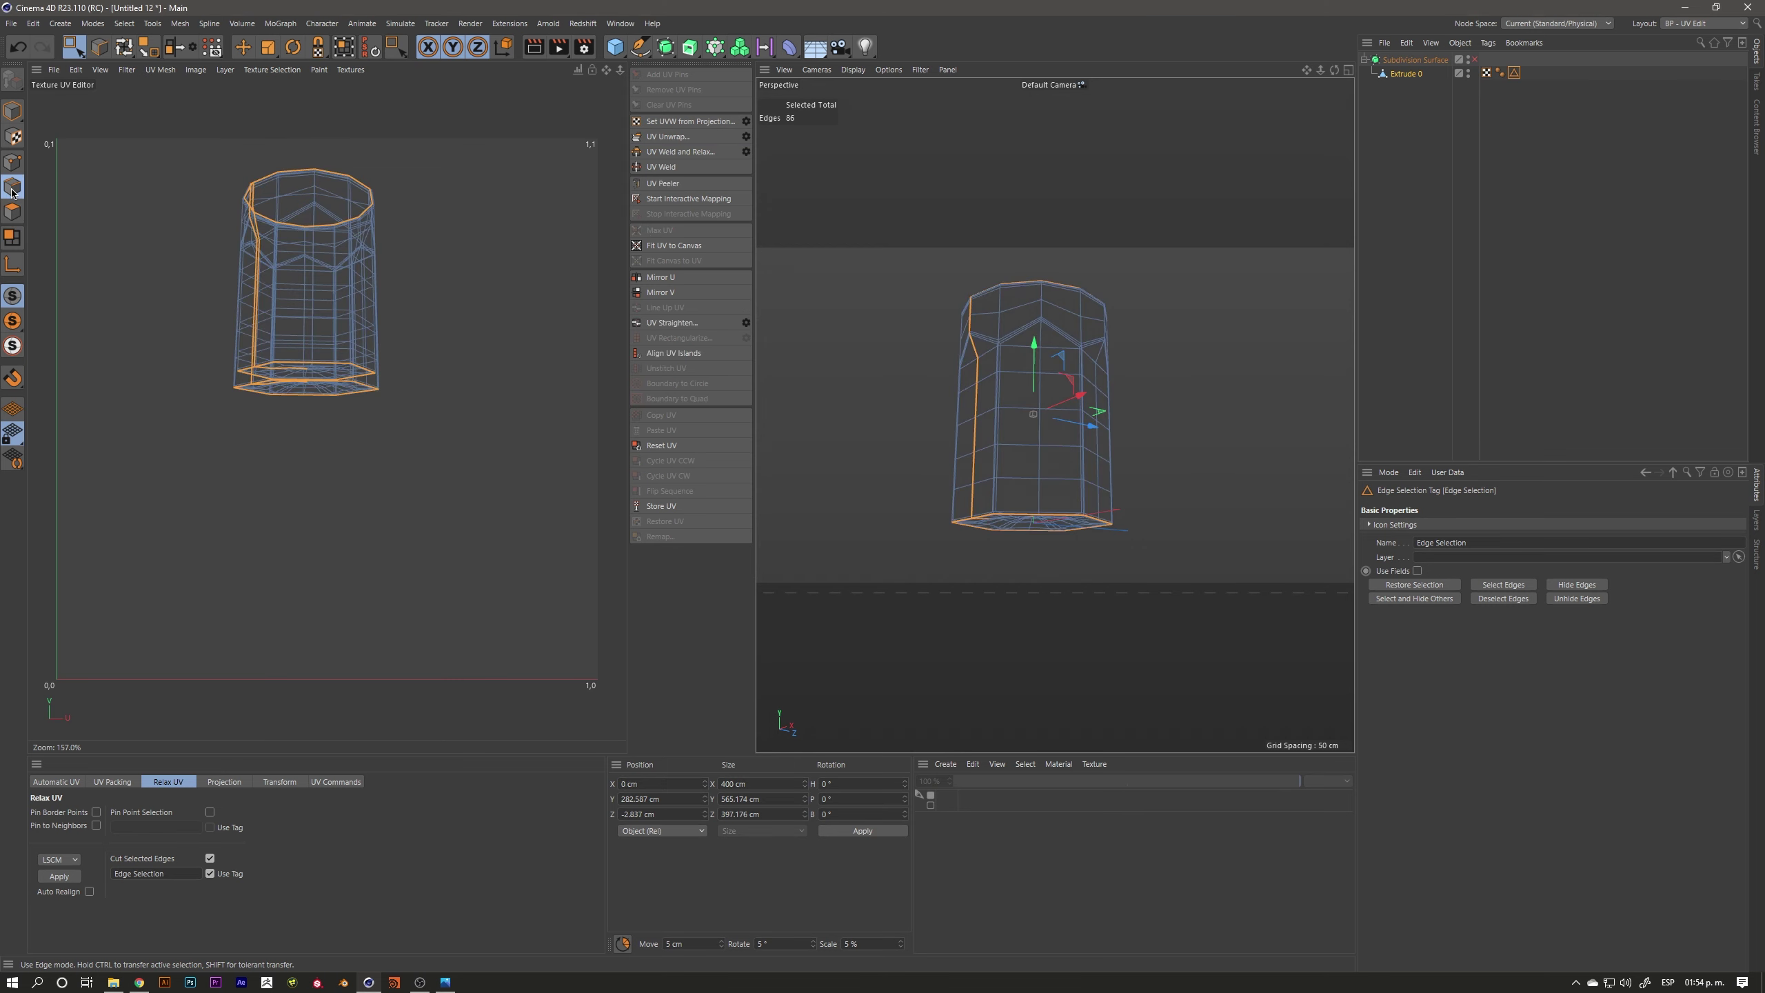
{"action": "left_click_drag", "start_coordinate": [1040, 489], "coordinate": [1008, 411], "text": "alt"}
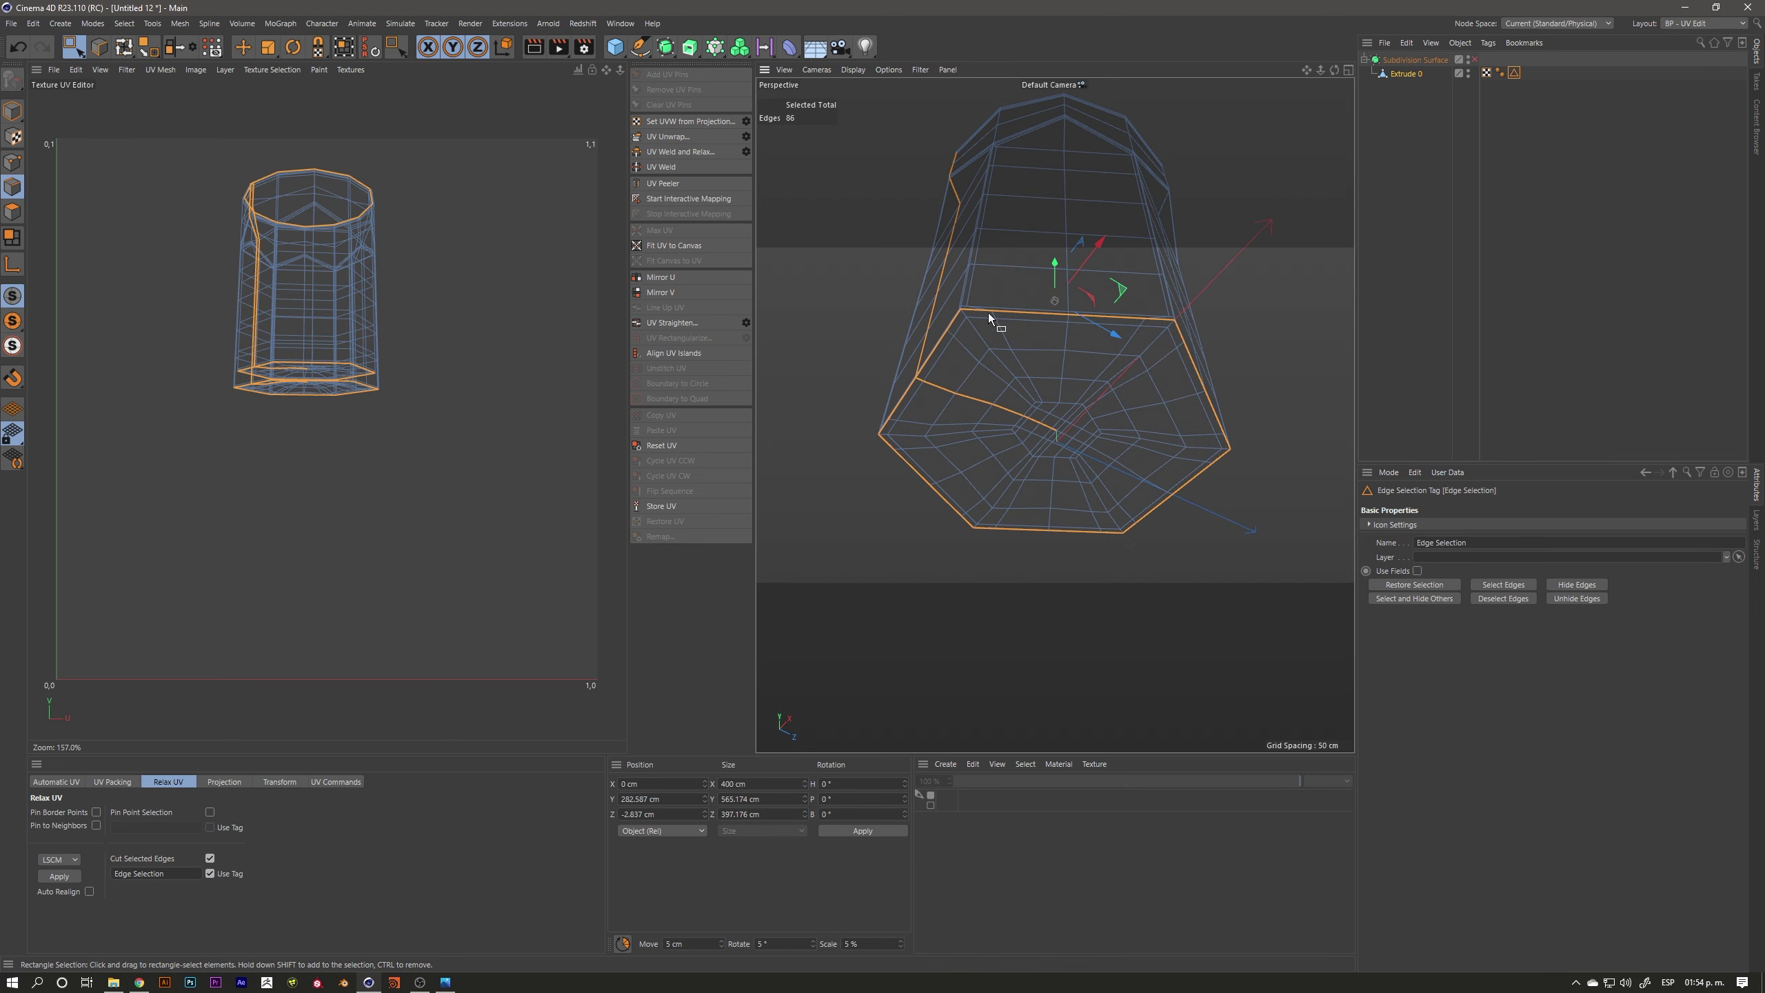
{"action": "left_click_drag", "start_coordinate": [914, 443], "coordinate": [996, 395], "text": "alt"}
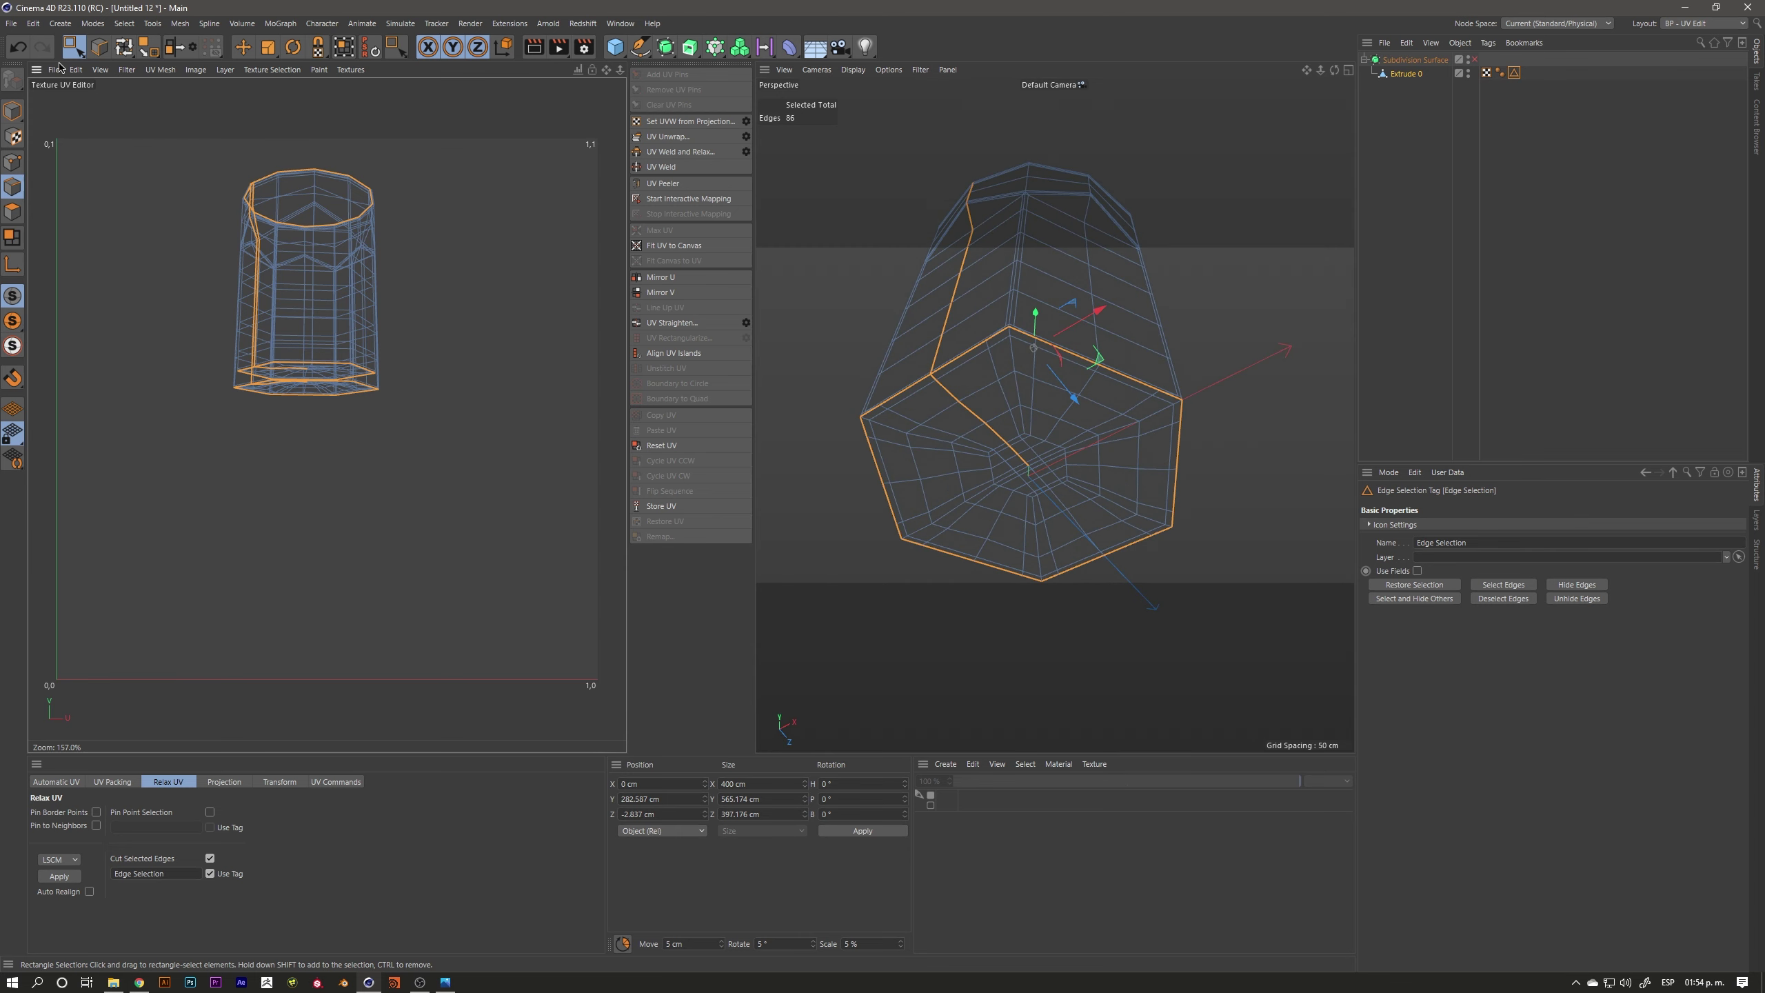
Deselect the stray edges near the base with Live Selection, keeping 72 seam edges
{"action": "left_click_drag", "start_coordinate": [74, 50], "coordinate": [90, 47]}
{"action": "left_click", "coordinate": [999, 438], "text": "ctrl"}
{"action": "mouse_move", "coordinate": [936, 390]}
{"action": "left_mouse_down", "text": "alt"}
{"action": "mouse_move", "coordinate": [977, 524]}
{"action": "mouse_move", "coordinate": [1052, 410]}
{"action": "mouse_move", "coordinate": [1035, 501]}
{"action": "mouse_move", "coordinate": [1081, 300]}
{"action": "left_mouse_up", "text": "alt"}
{"action": "left_click", "coordinate": [1072, 300], "text": "ctrl"}
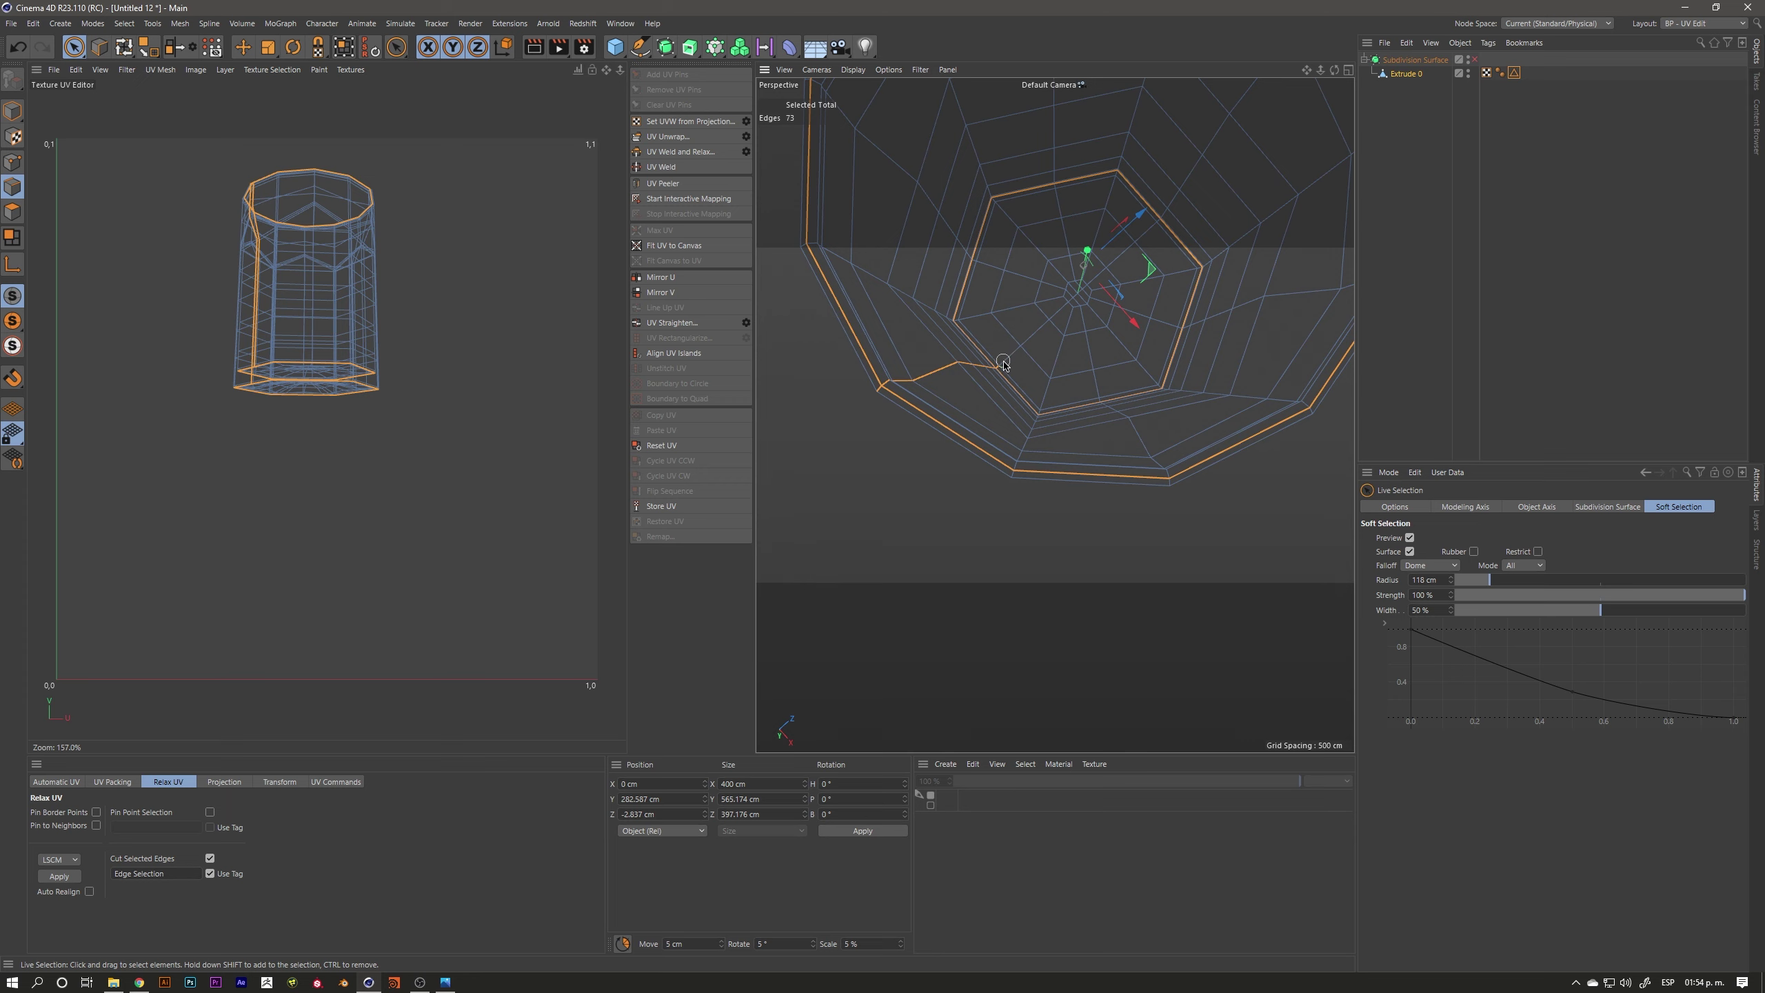
{"action": "mouse_move", "coordinate": [1002, 366]}
{"action": "left_mouse_down", "text": "alt"}
{"action": "mouse_move", "coordinate": [944, 210]}
{"action": "mouse_move", "coordinate": [899, 223]}
{"action": "left_mouse_up", "text": "alt"}
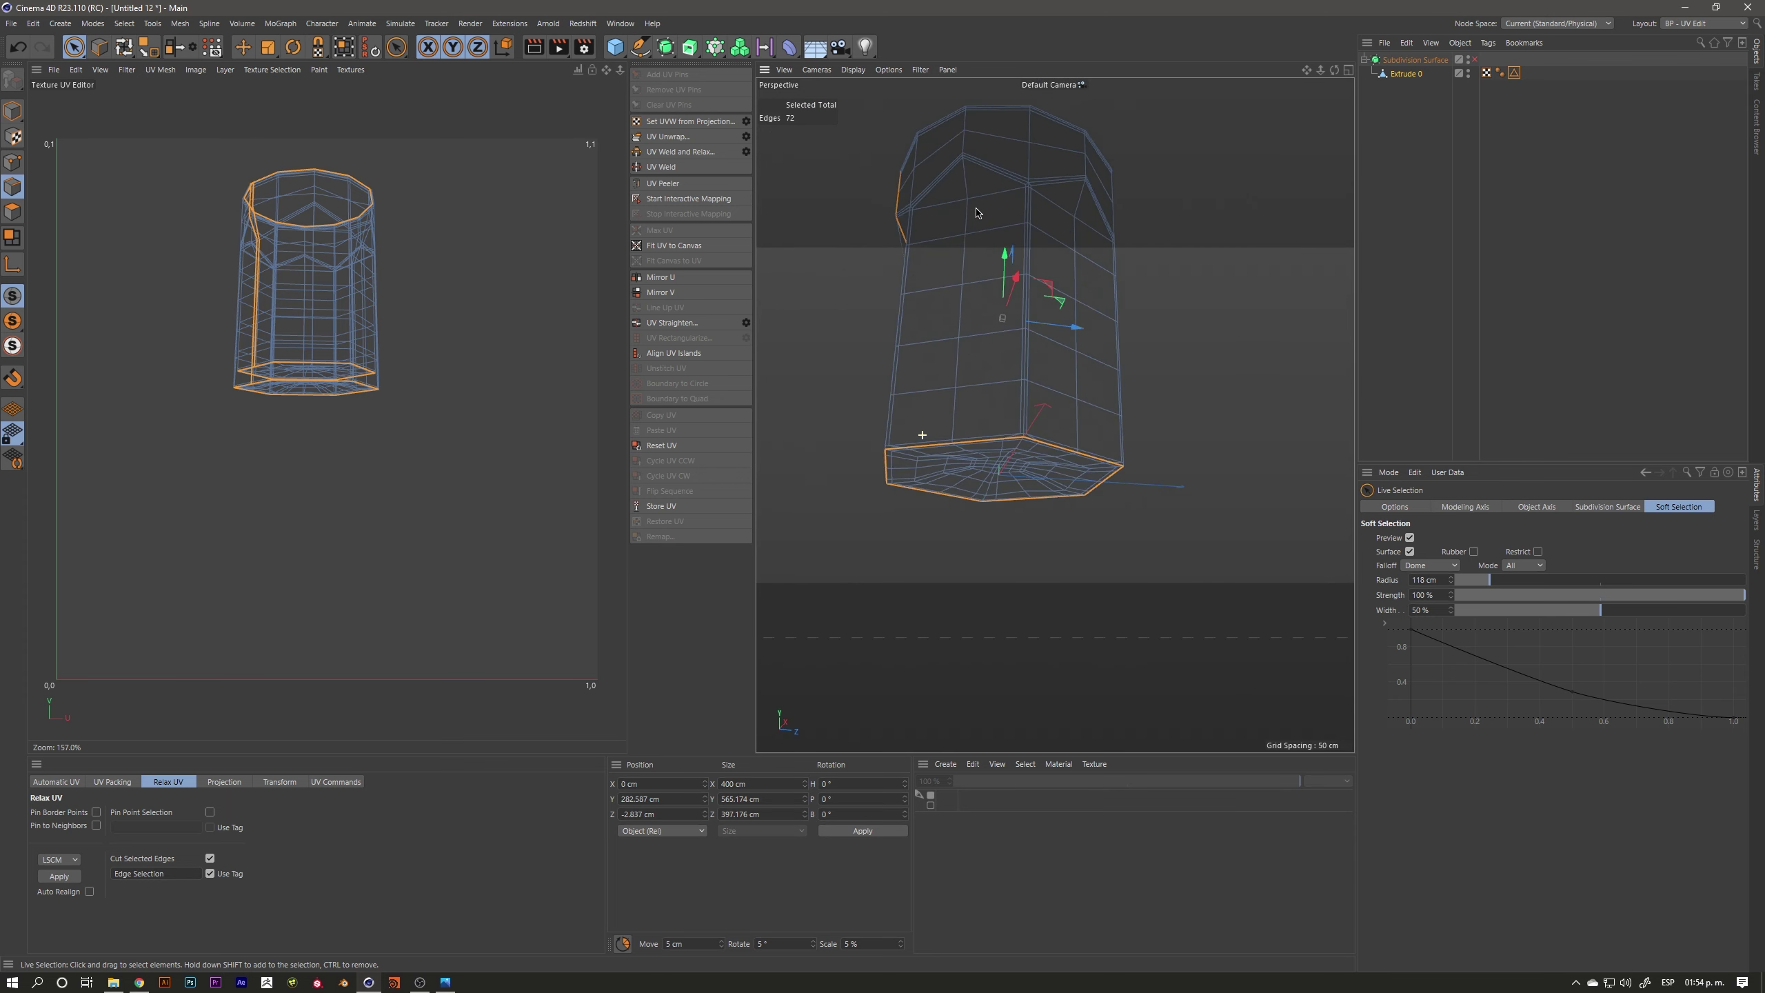
{"action": "left_click_drag", "start_coordinate": [899, 222], "coordinate": [958, 330], "text": "alt"}
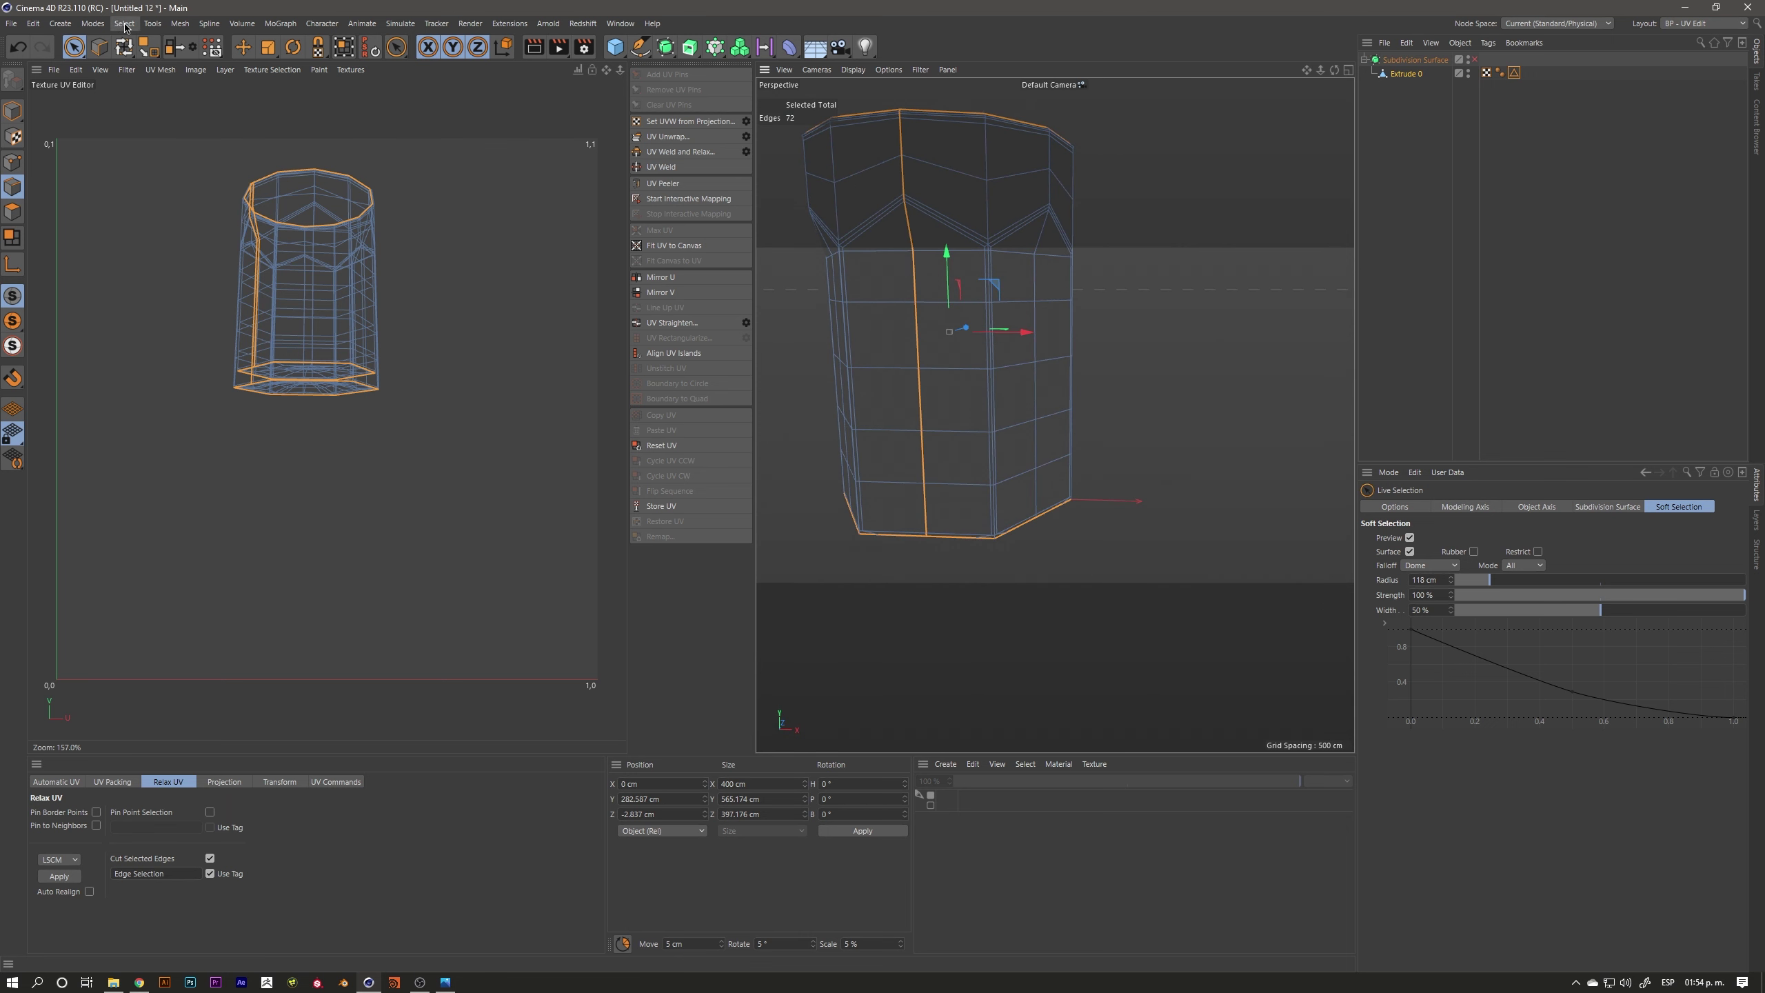
Store the 72 seam edges as a selection tag via Select > Set Selection
{"action": "left_click", "coordinate": [123, 23]}
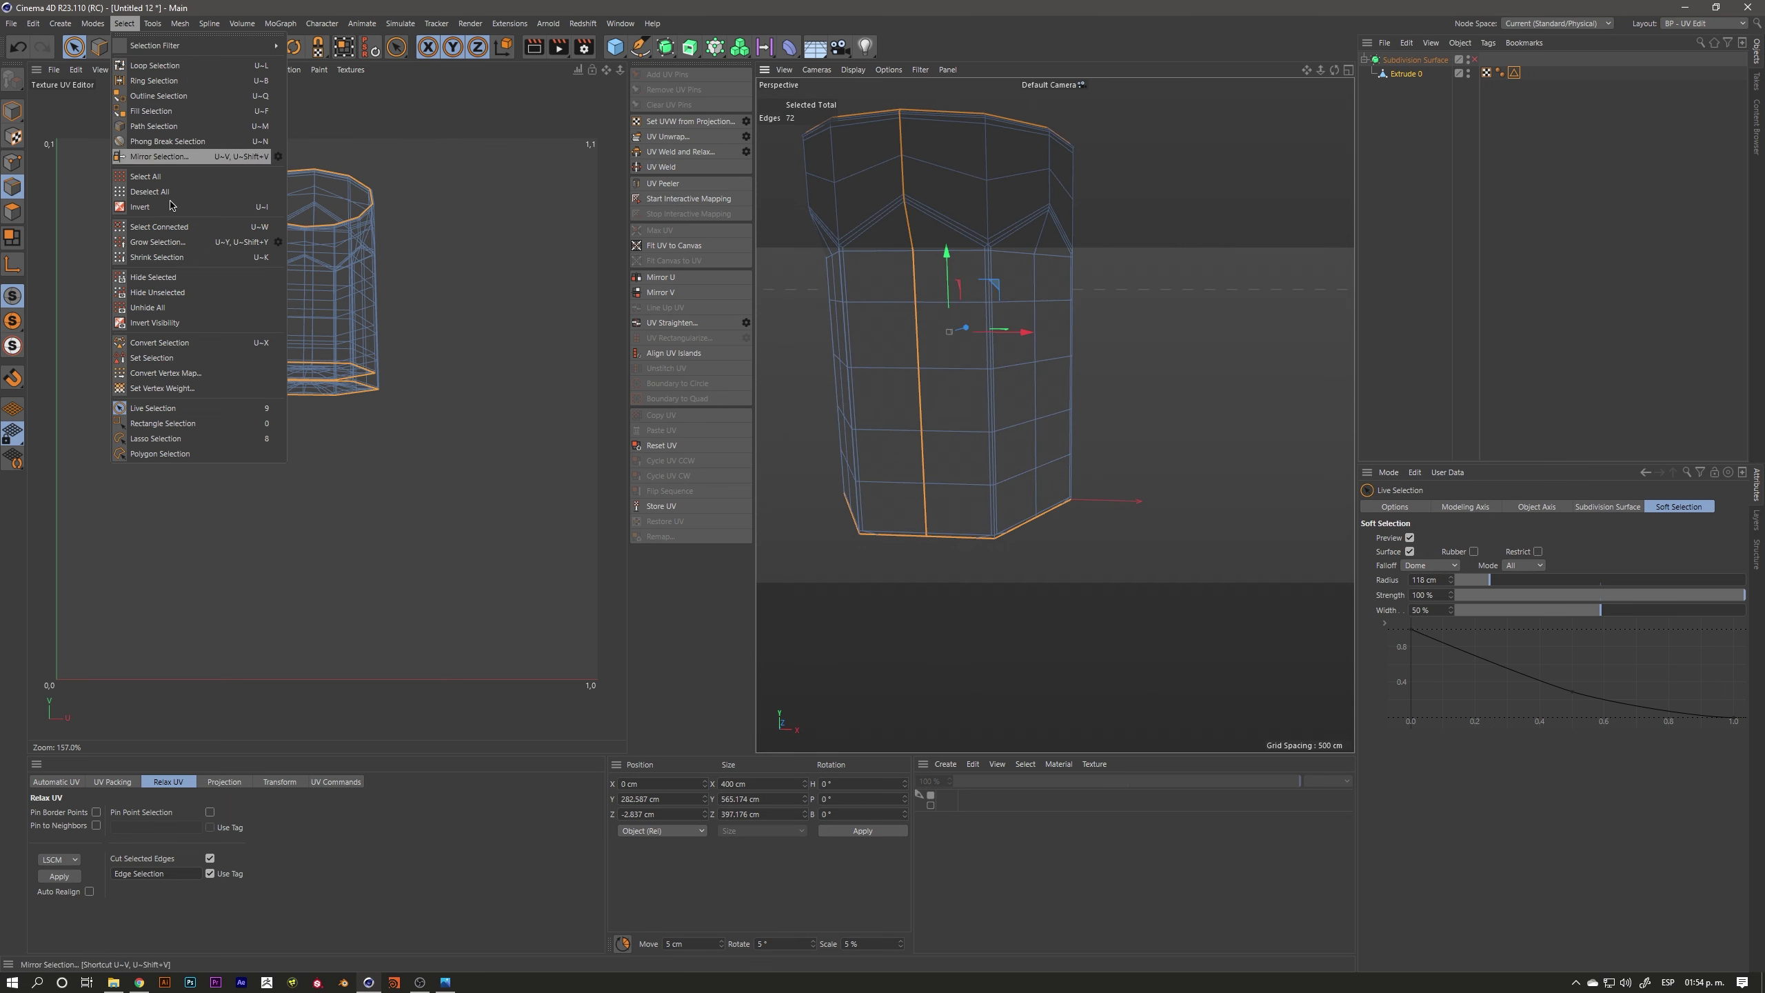
{"action": "left_click", "coordinate": [144, 358]}
{"action": "mouse_move", "coordinate": [1017, 395]}
{"action": "left_mouse_down", "text": "alt"}
{"action": "mouse_move", "coordinate": [941, 297]}
{"action": "mouse_move", "coordinate": [1006, 418]}
{"action": "left_mouse_up", "text": "alt"}
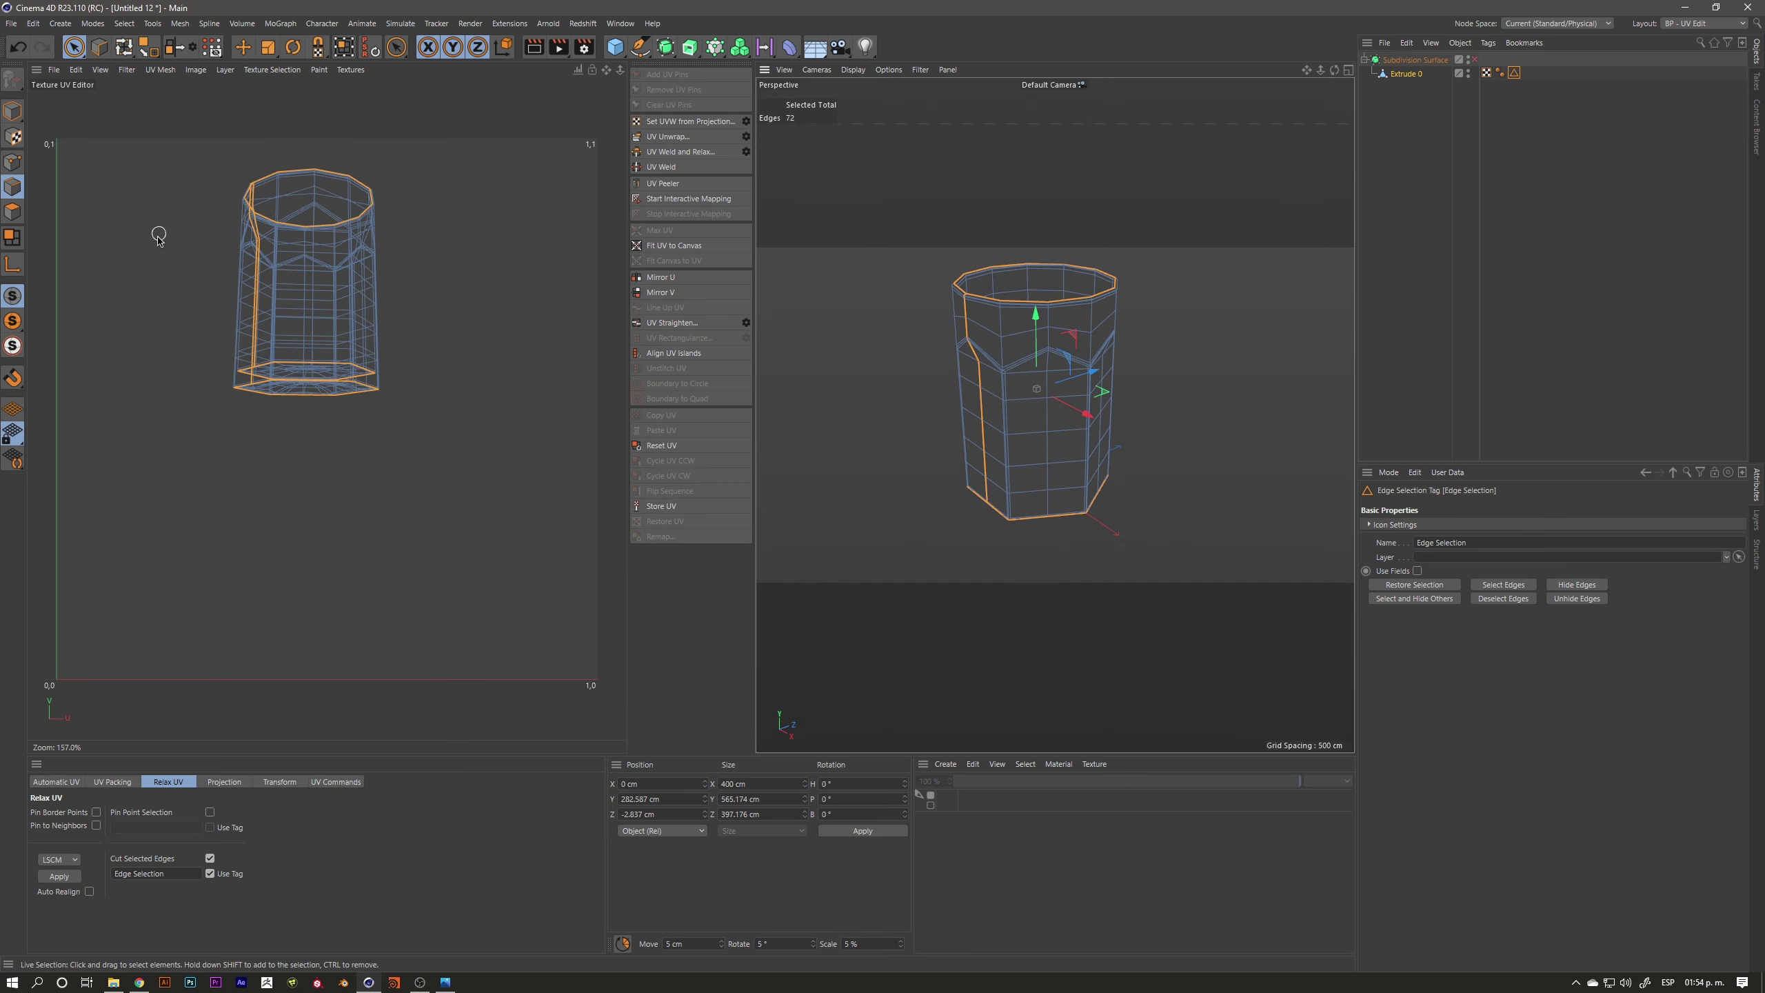
{"action": "mouse_move", "coordinate": [930, 422]}
{"action": "left_mouse_down", "text": "alt"}
{"action": "mouse_move", "coordinate": [930, 394]}
{"action": "mouse_move", "coordinate": [917, 403]}
{"action": "left_mouse_up", "text": "alt"}
Reproject the glass's UVs and unwrap along the seams into two side strips and two caps
{"action": "left_click", "coordinate": [239, 783]}
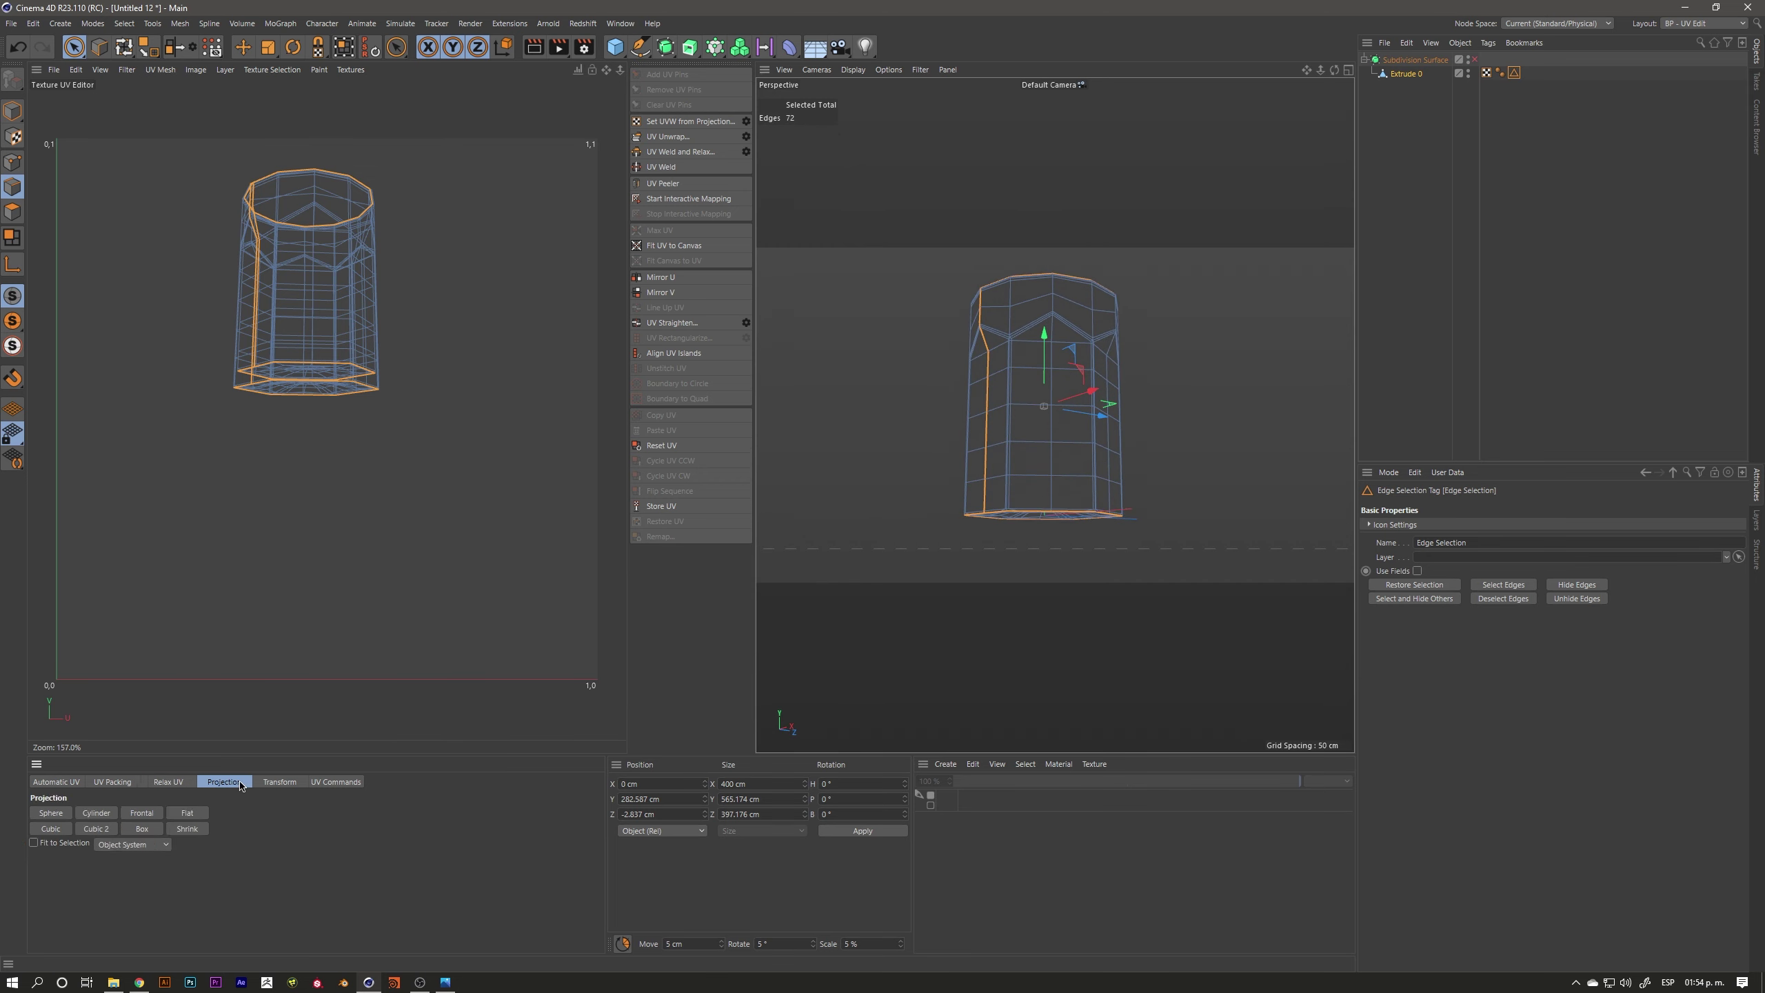
{"action": "left_click", "coordinate": [141, 827]}
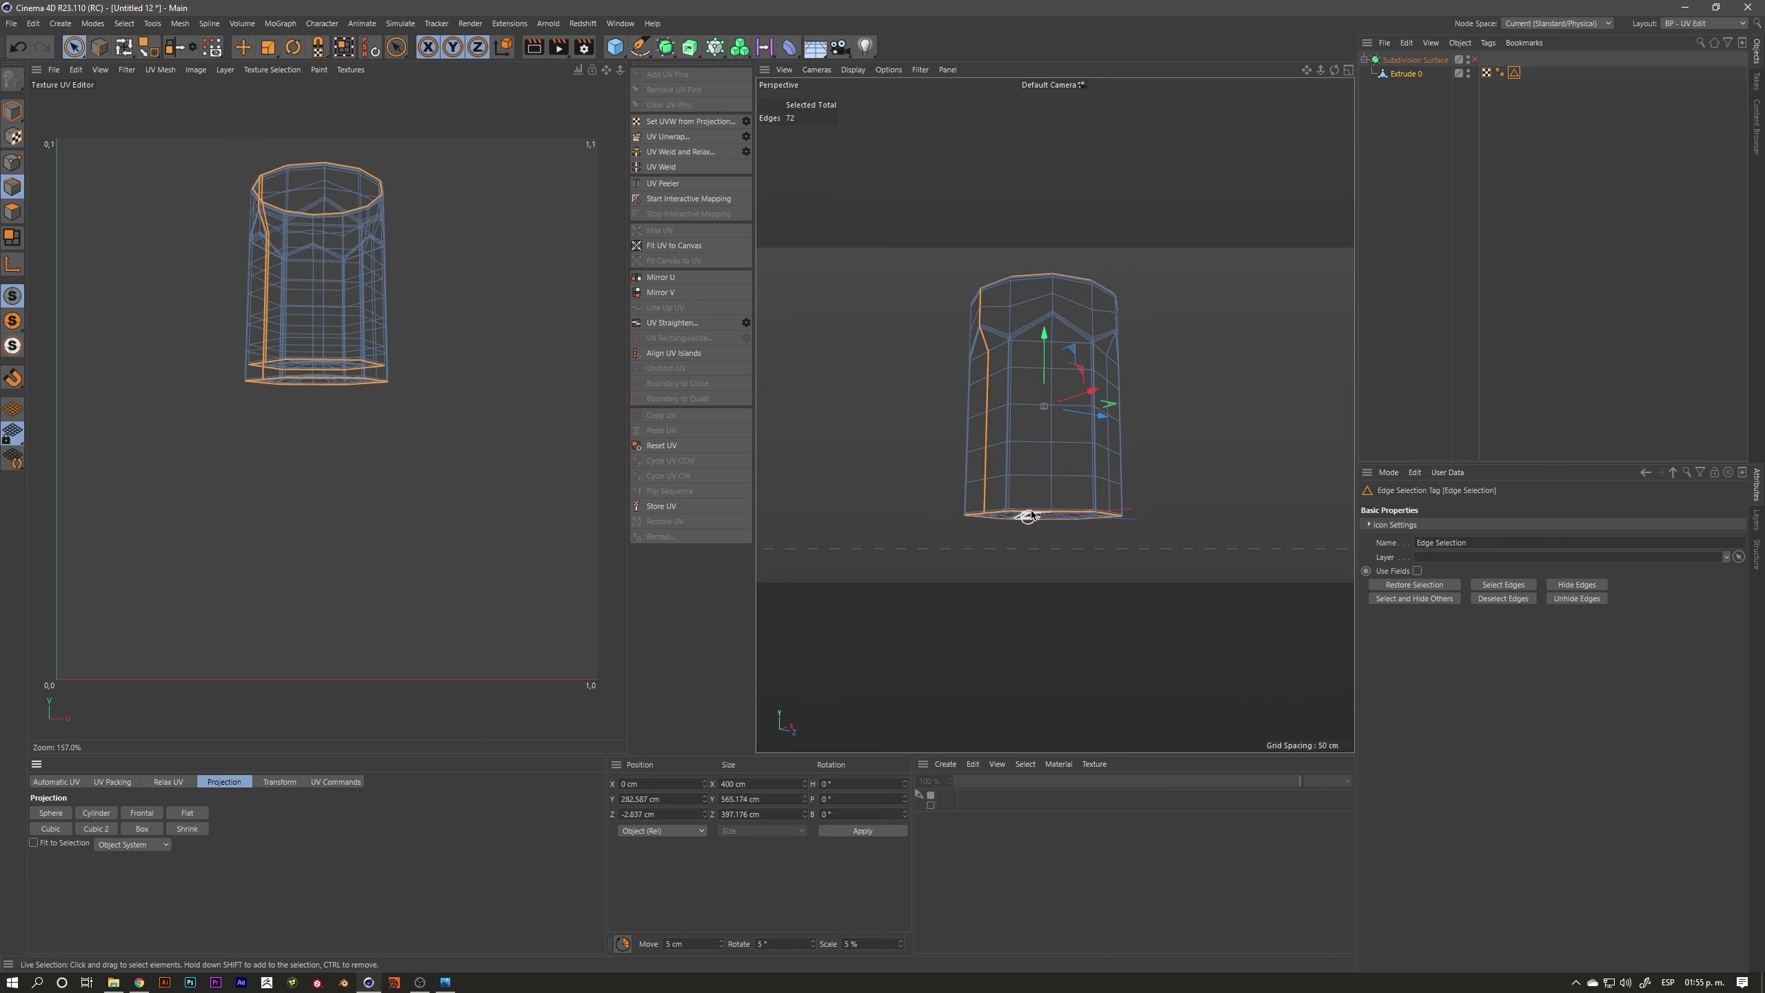
{"action": "left_click", "coordinate": [686, 137]}
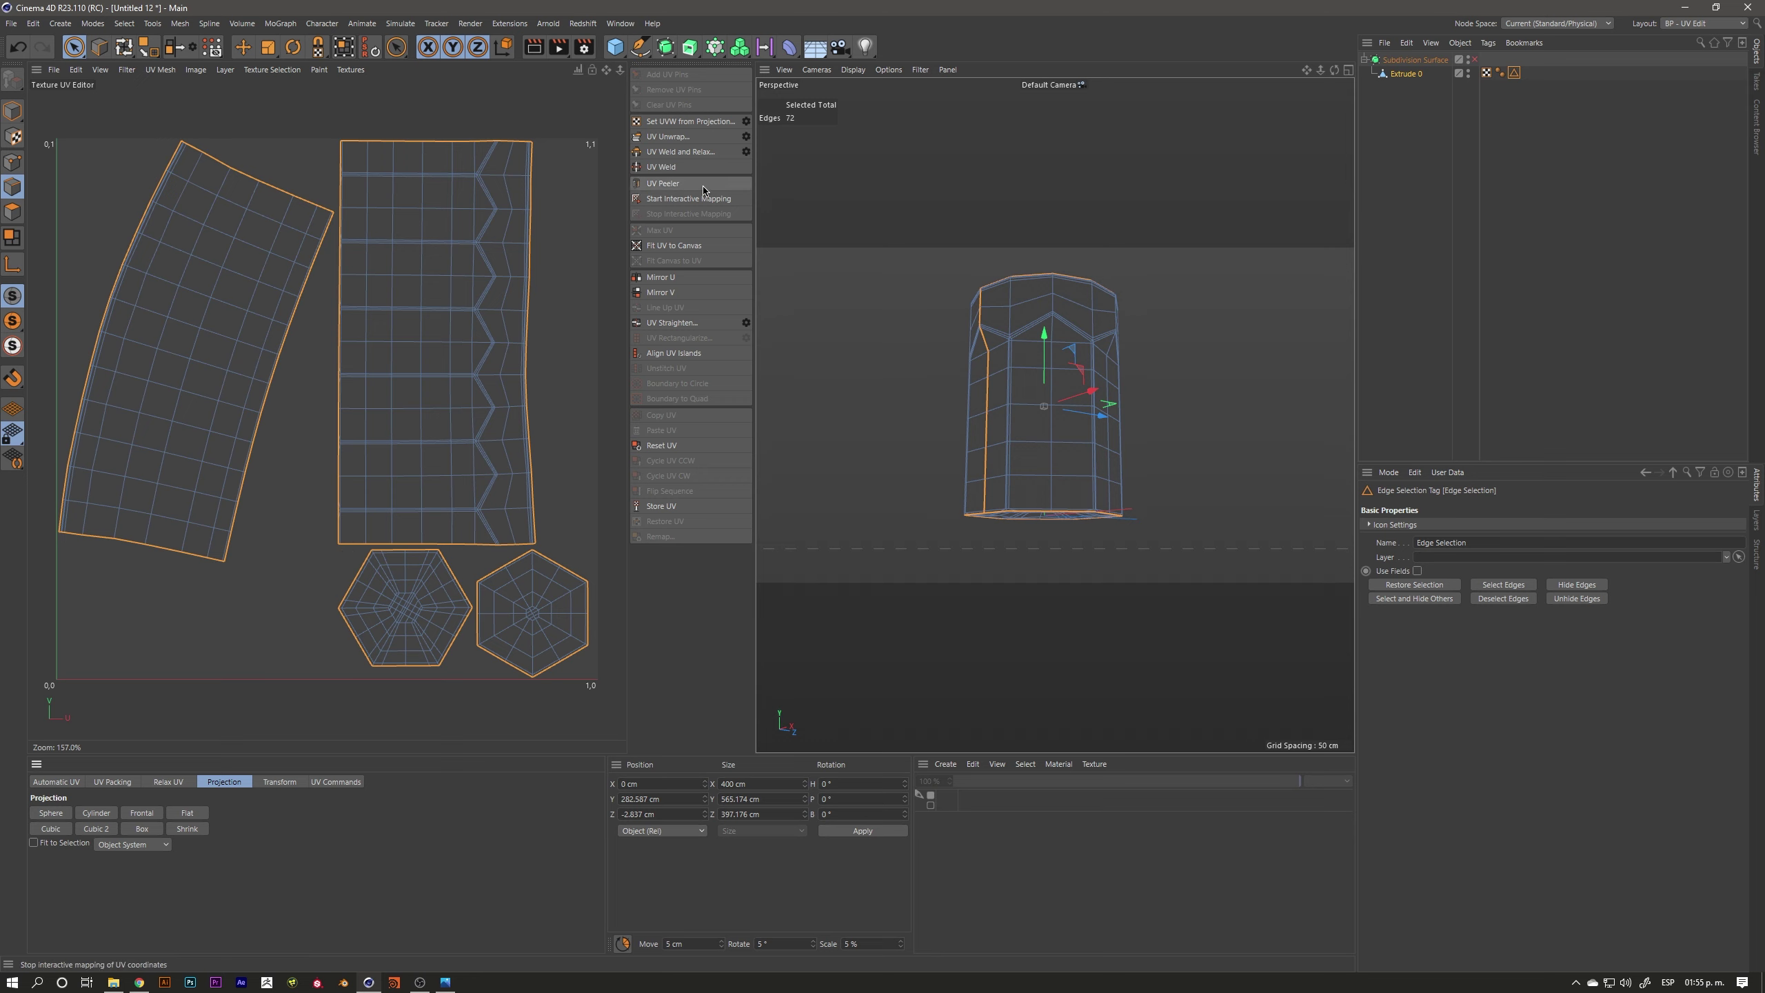
{"action": "left_click", "coordinate": [111, 782]}
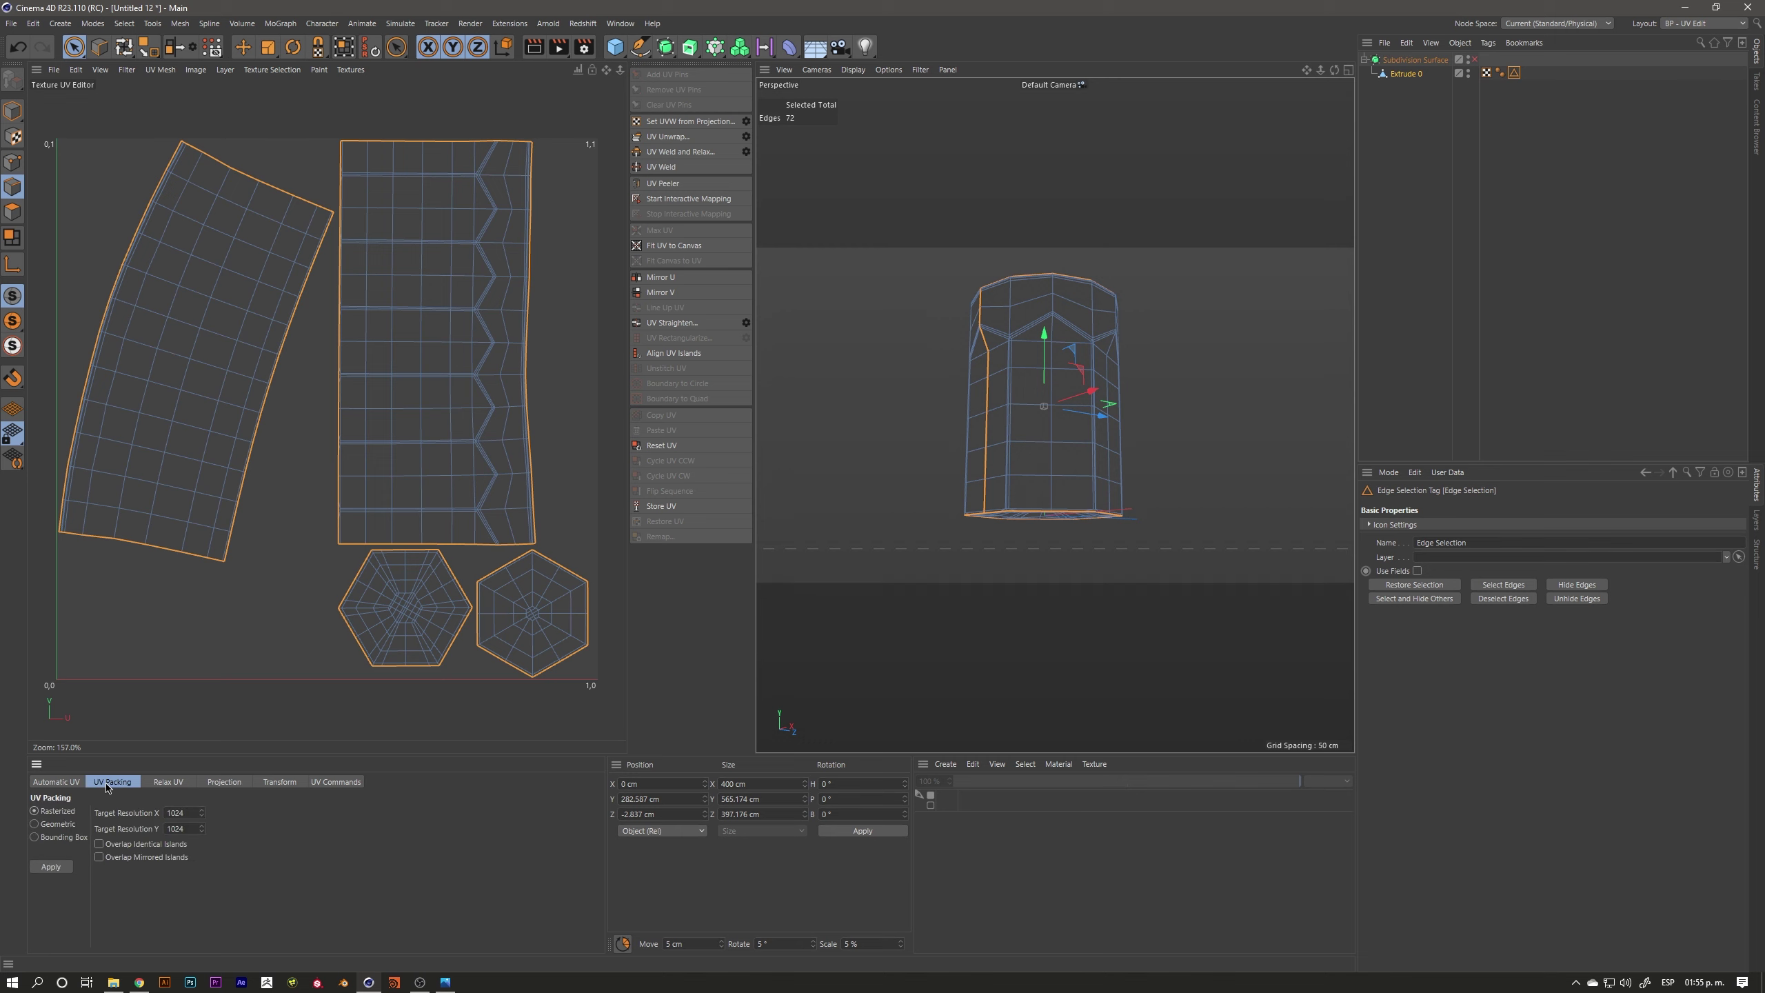
Apply UV Packing so the two side strips and two caps fill the UV canvas
{"action": "left_click", "coordinate": [51, 866]}
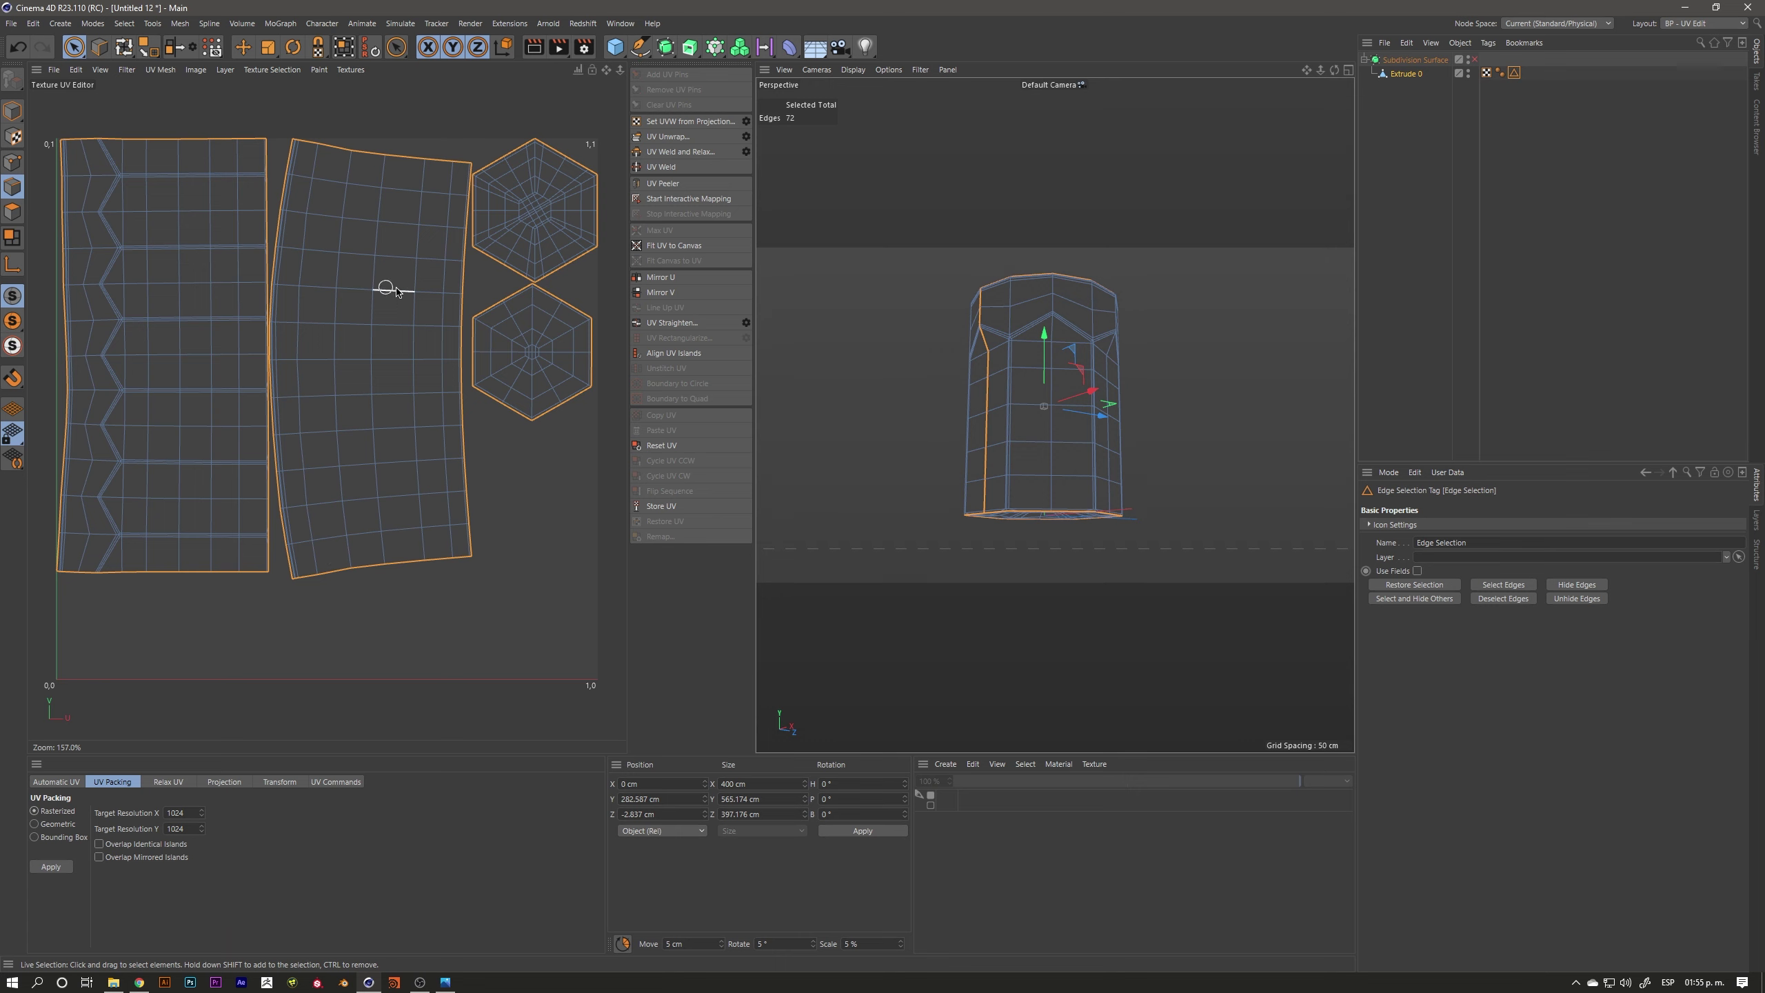
{"action": "left_click", "coordinate": [1682, 30]}
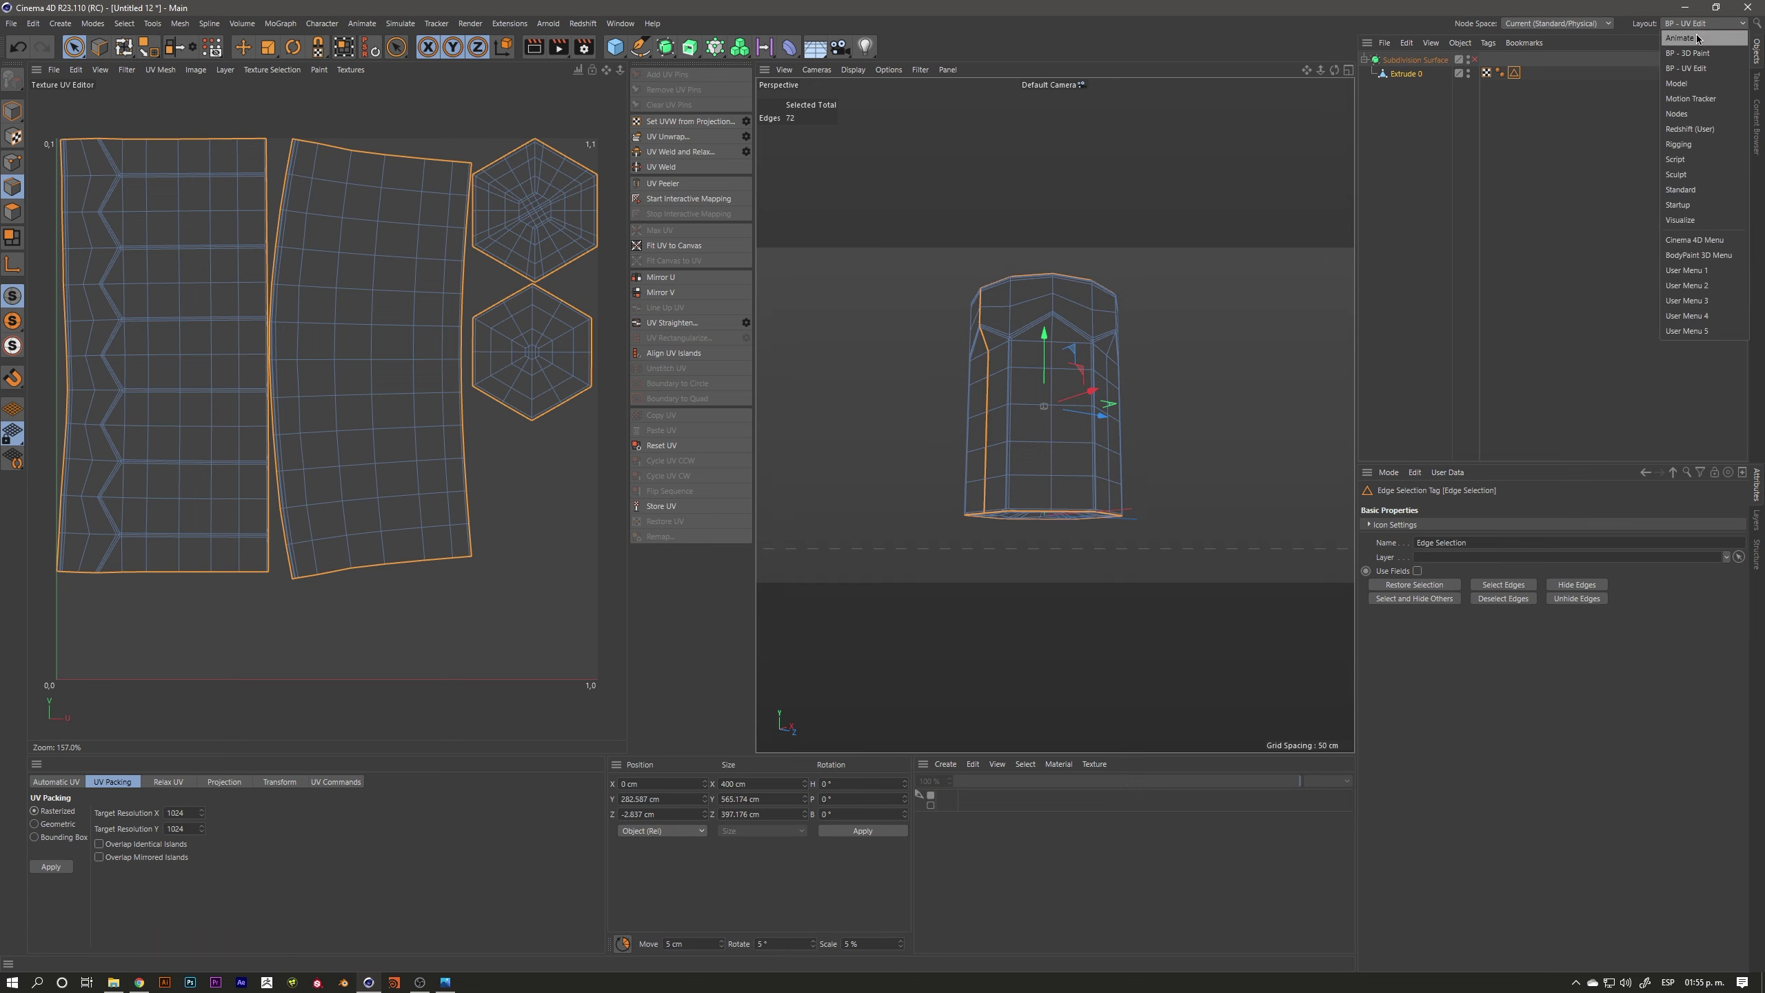
Return to the Standard layout in Model mode with Subdivision Surface smoothing enabled
{"action": "left_click", "coordinate": [1695, 190]}
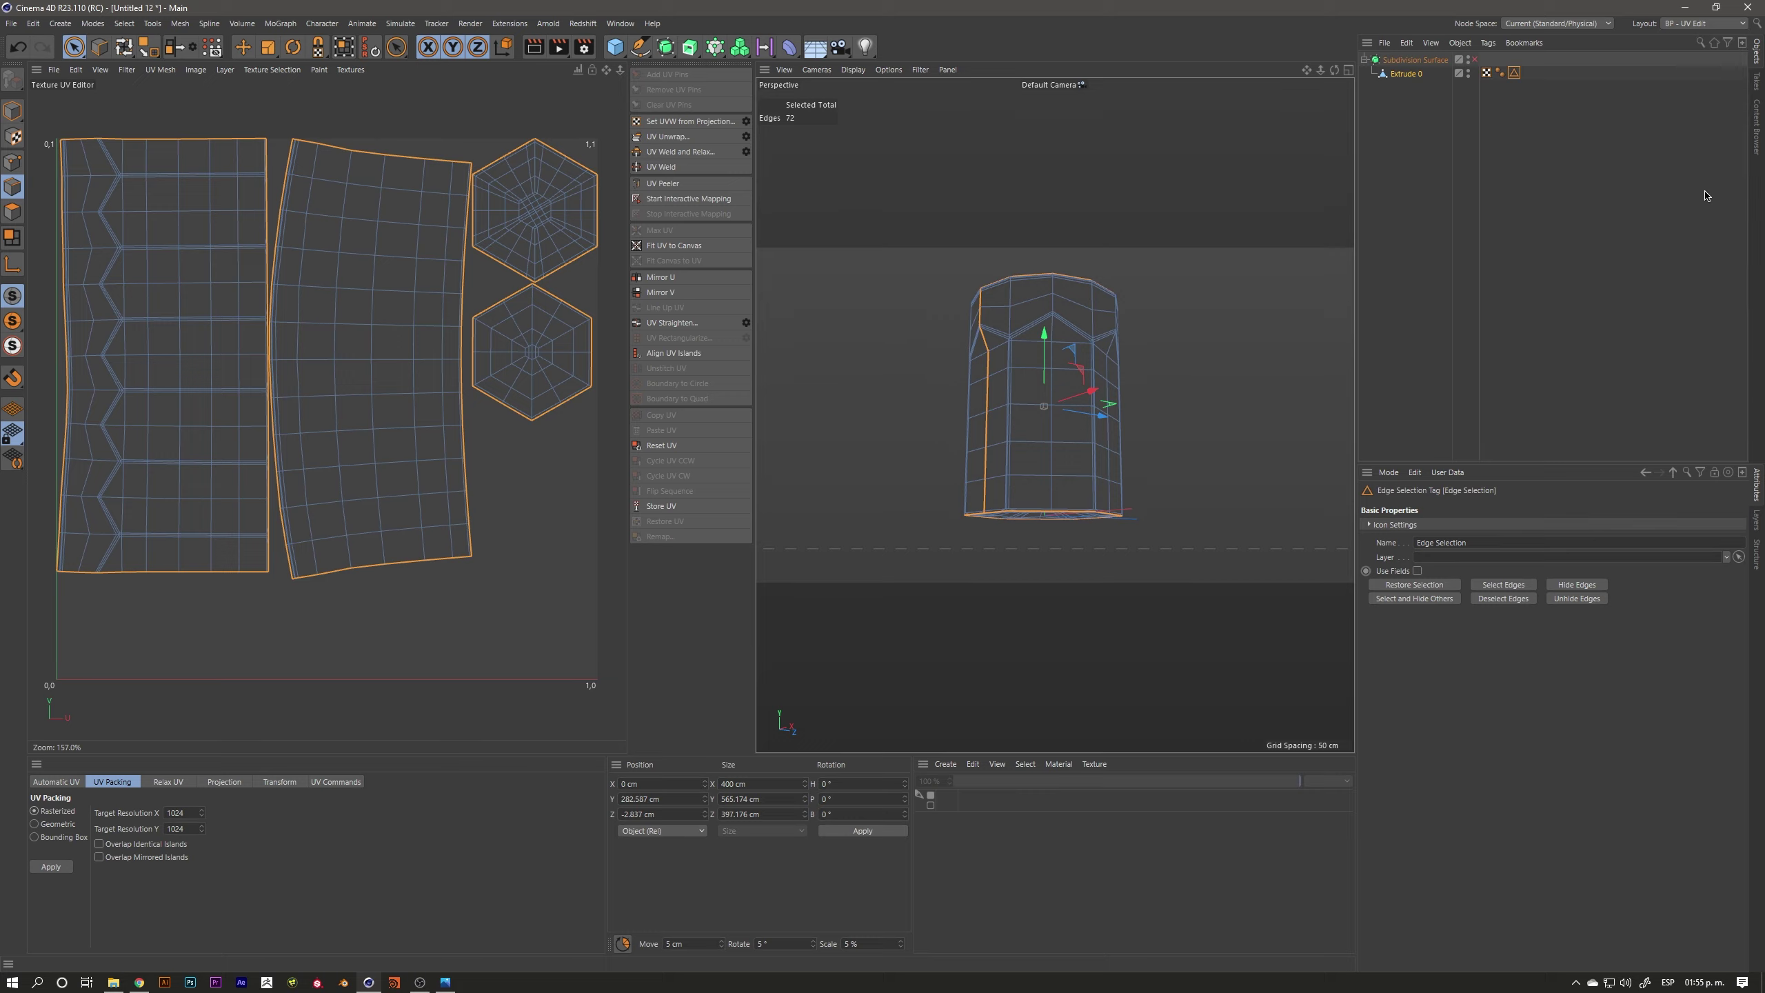
{"action": "left_click", "coordinate": [12, 110]}
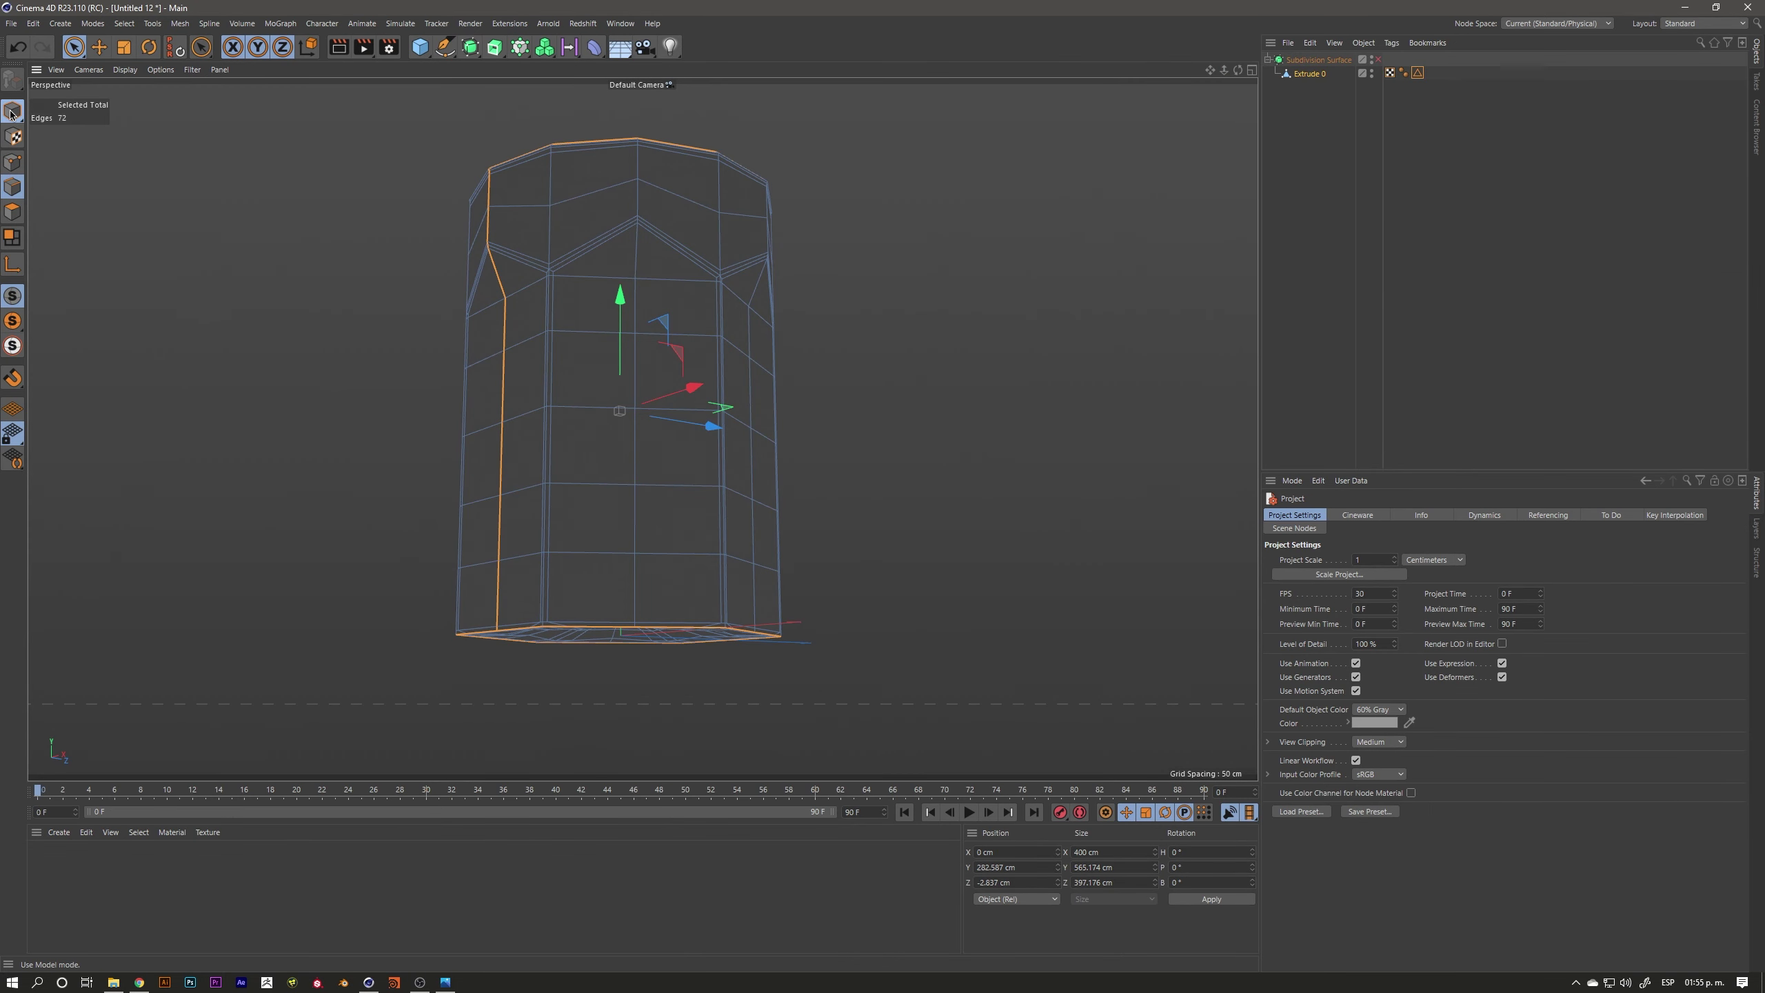
{"action": "key", "text": "q"}
{"action": "left_click_drag", "start_coordinate": [577, 306], "coordinate": [678, 366], "text": "alt"}
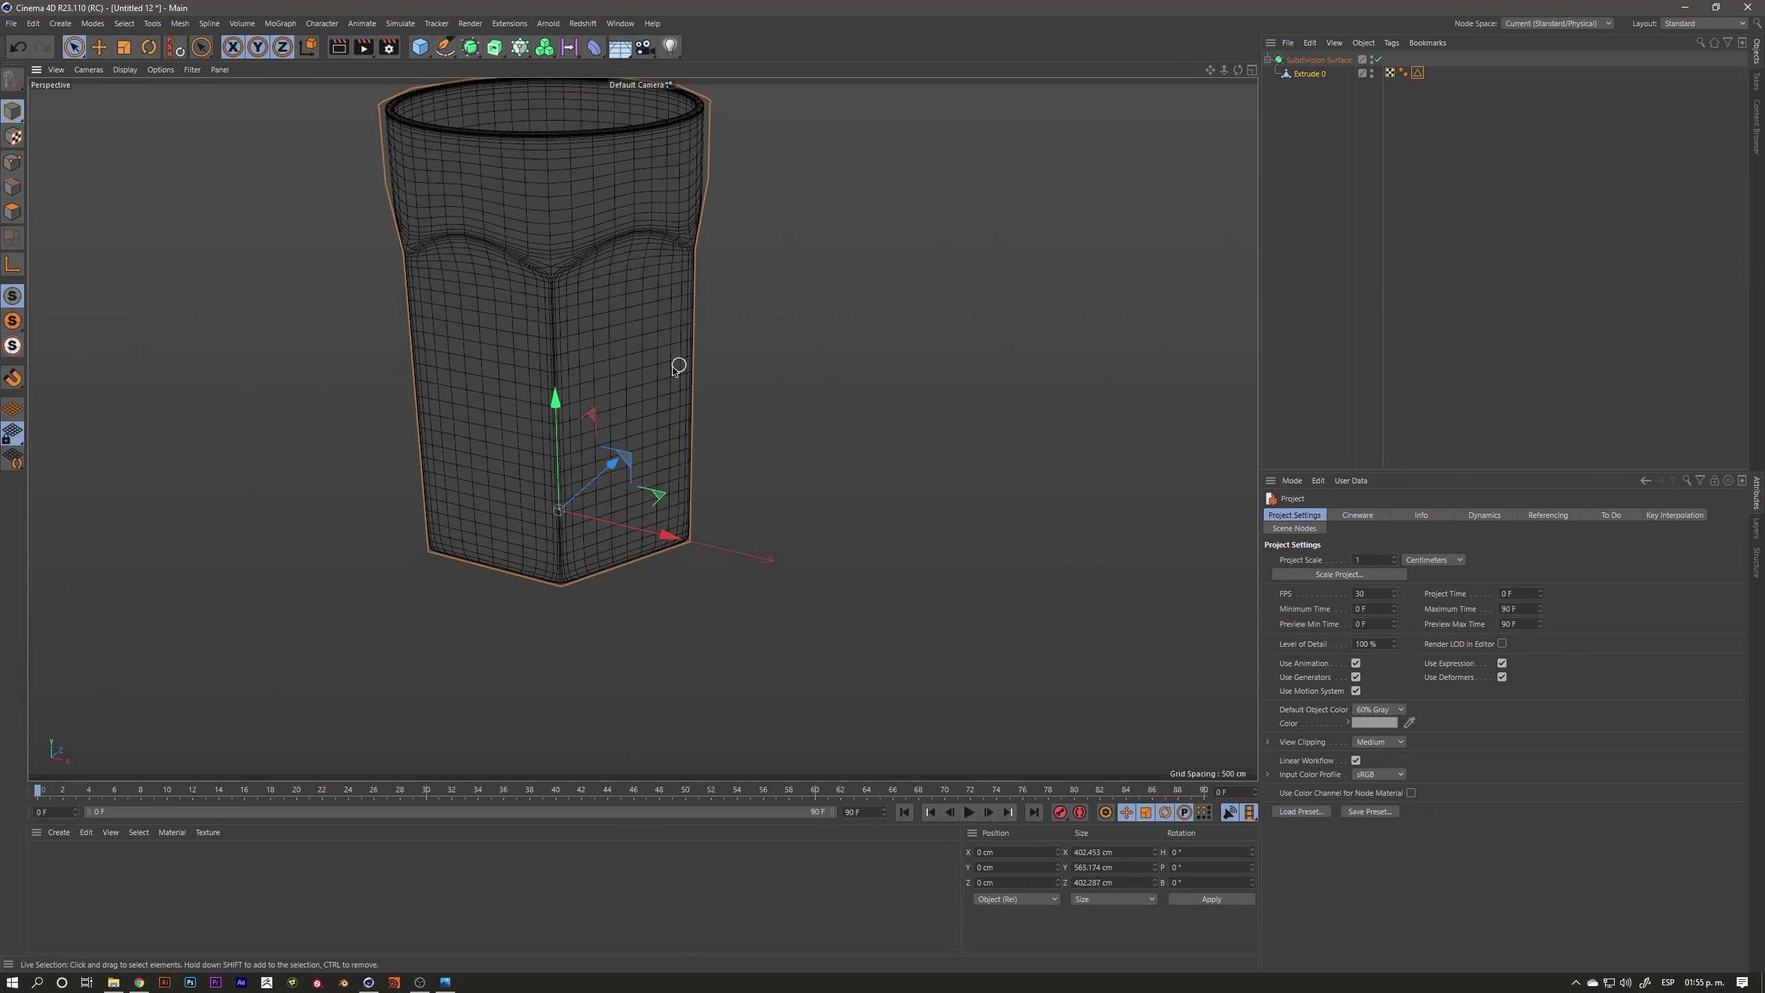
{"action": "scroll", "coordinate": [678, 366], "scroll_direction": "down", "scroll_amount": 5}
Open the glass's UVW tag to check the unwrapped UVs, then close it
{"action": "left_click", "coordinate": [1391, 74]}
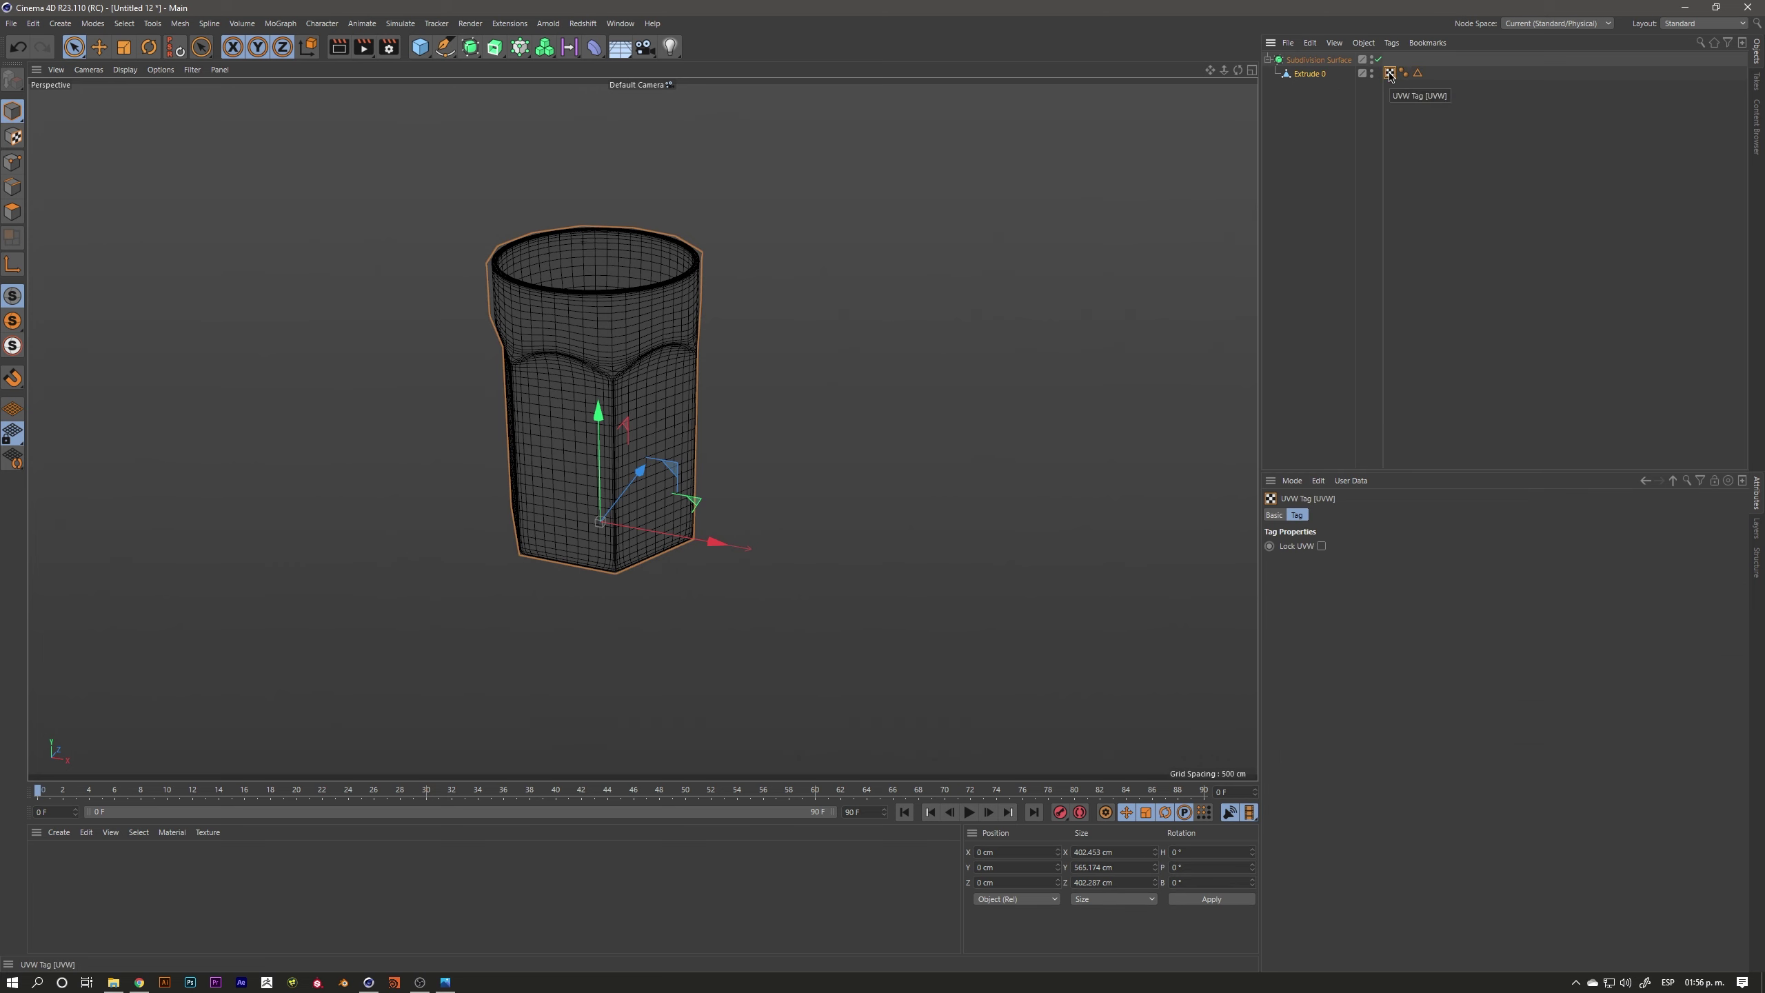
{"action": "double_click", "coordinate": [1392, 74]}
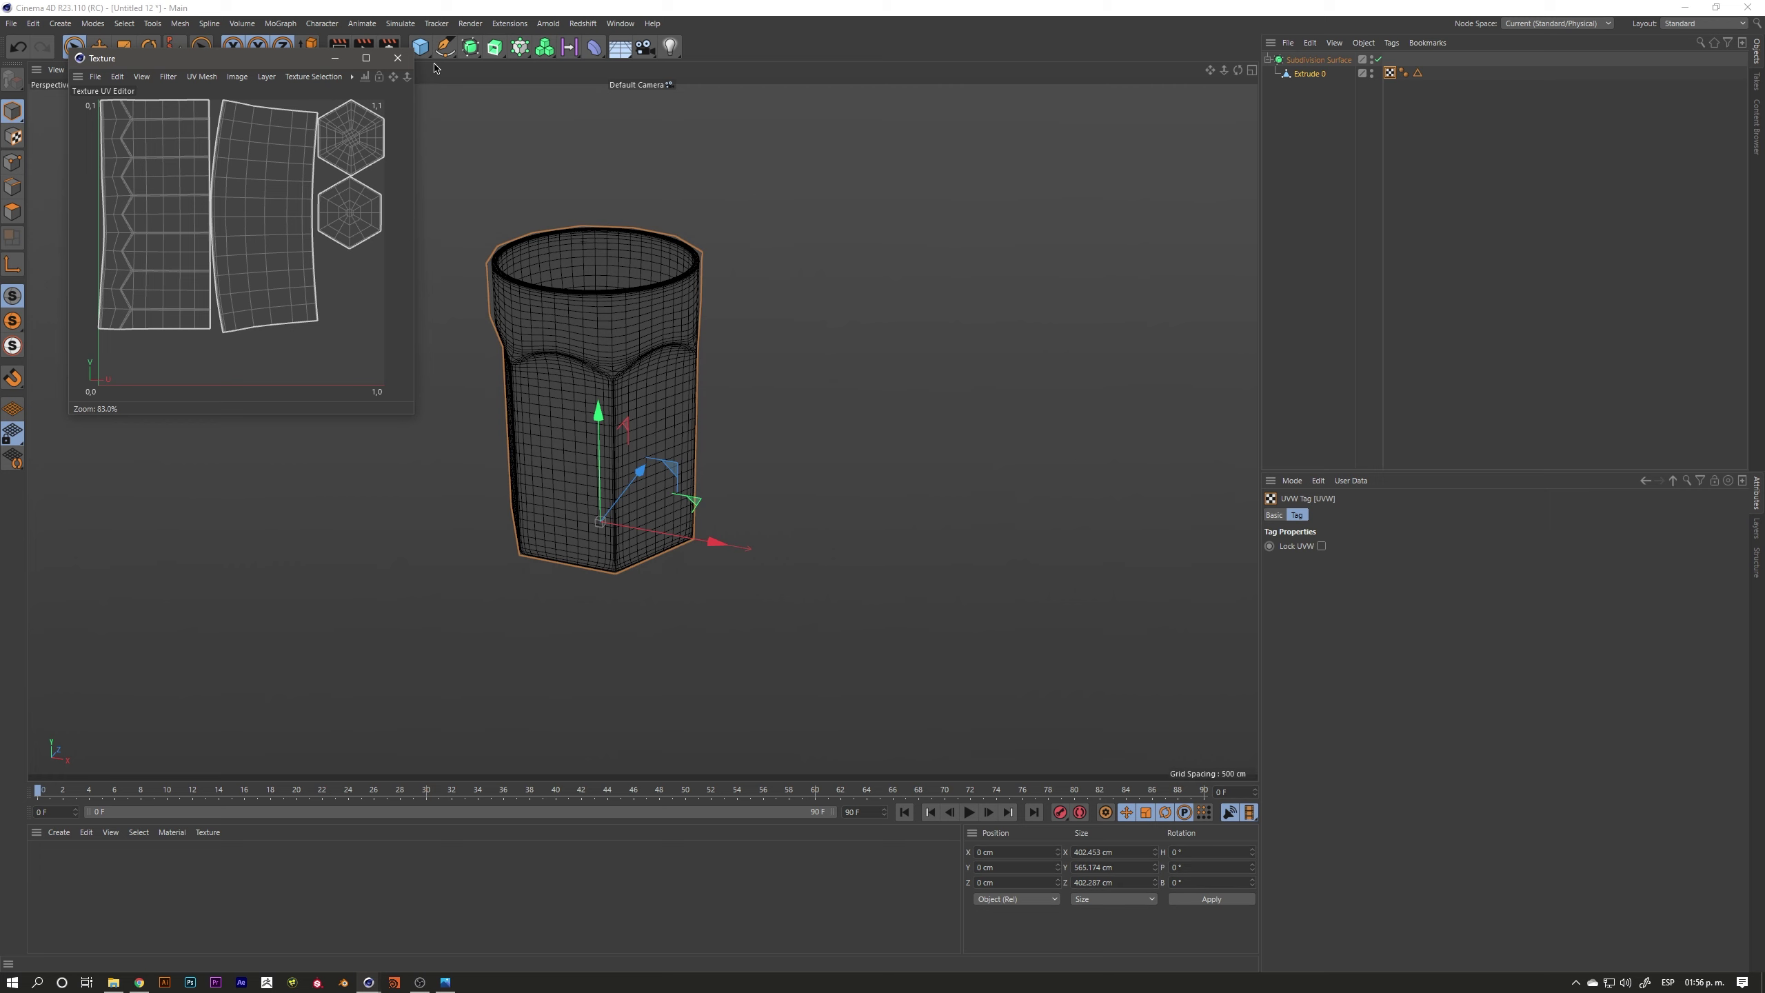
{"action": "left_click", "coordinate": [396, 59]}
{"action": "left_click_drag", "start_coordinate": [625, 459], "coordinate": [635, 422], "text": "alt"}
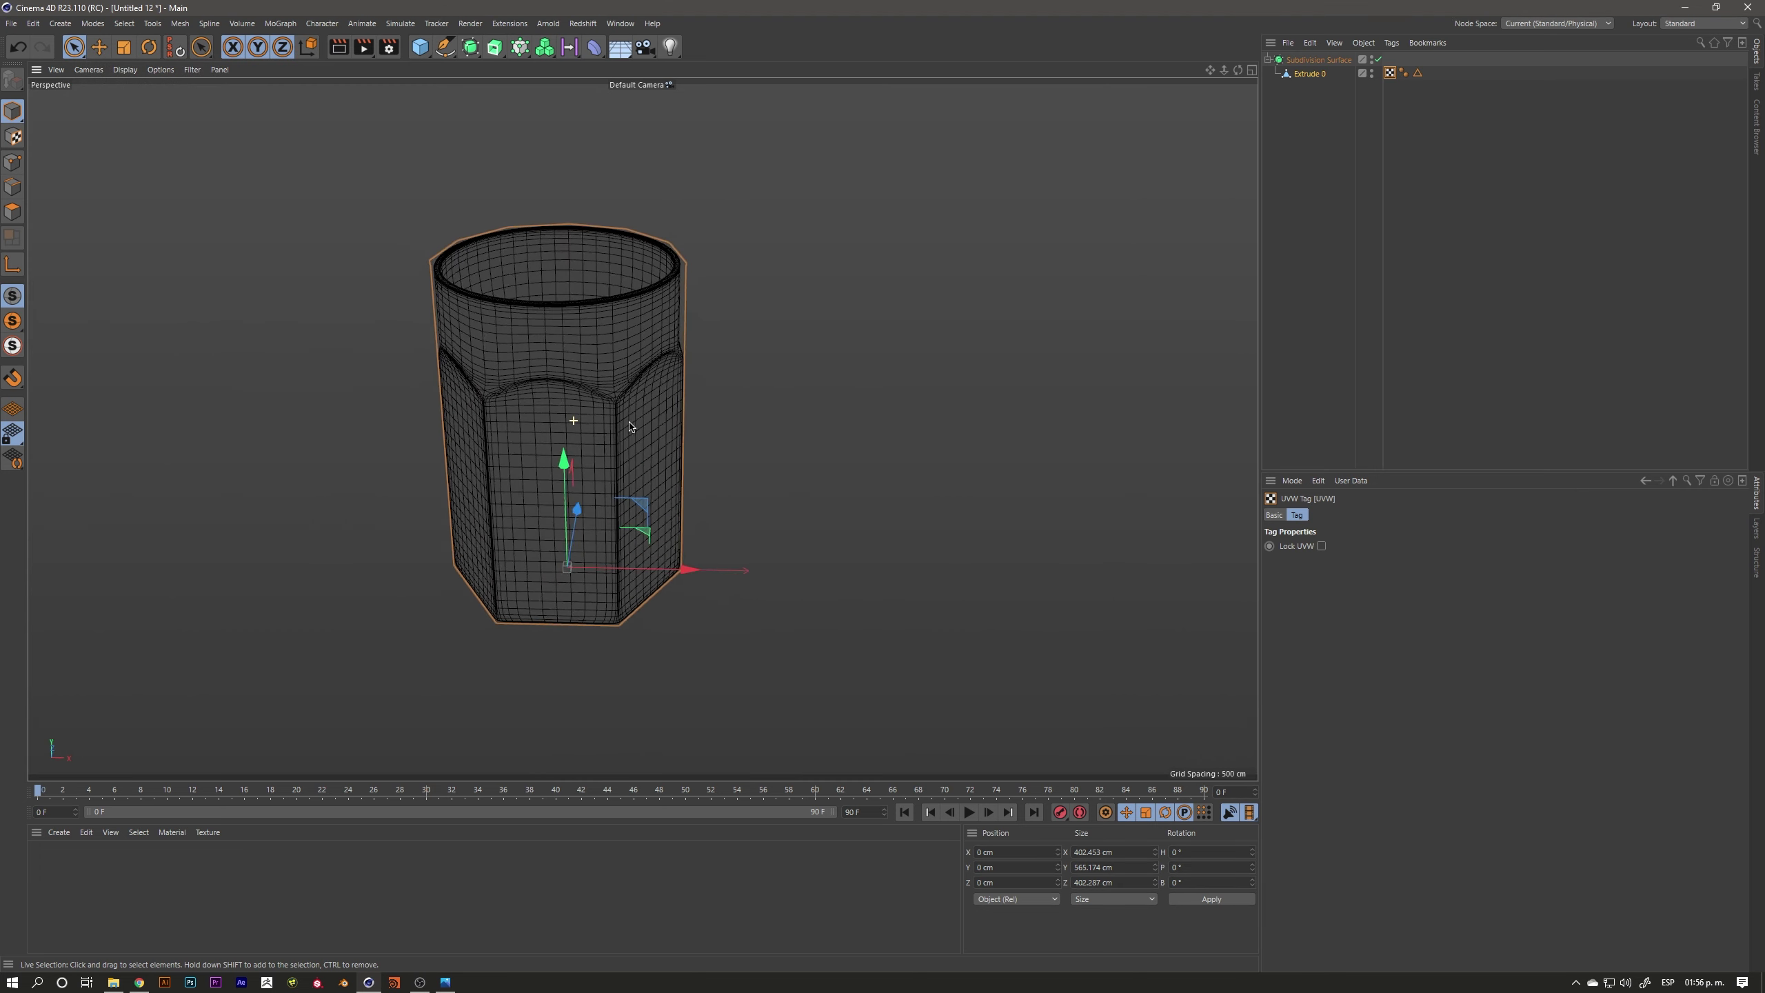